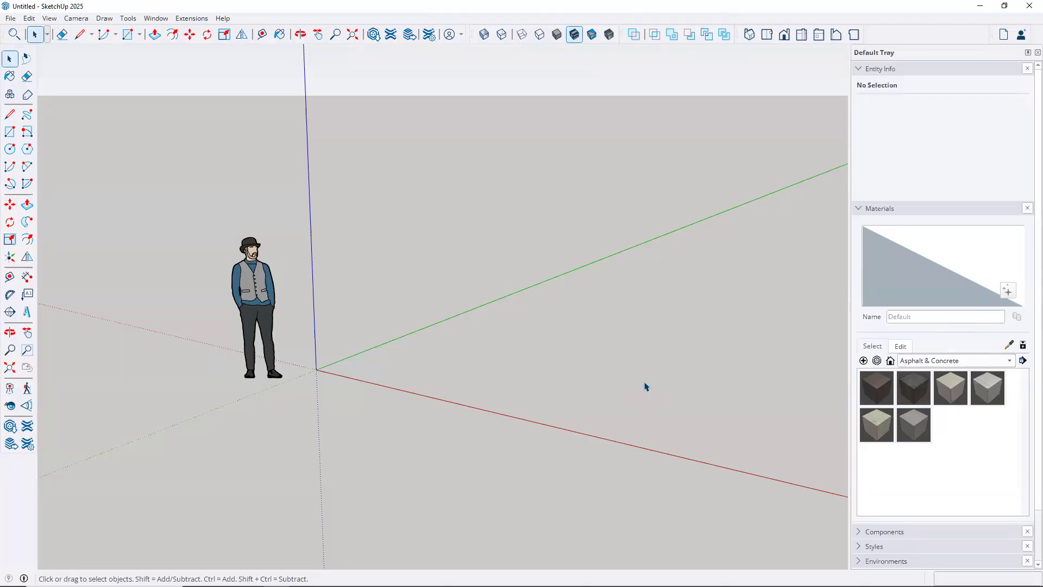
click(11, 18)
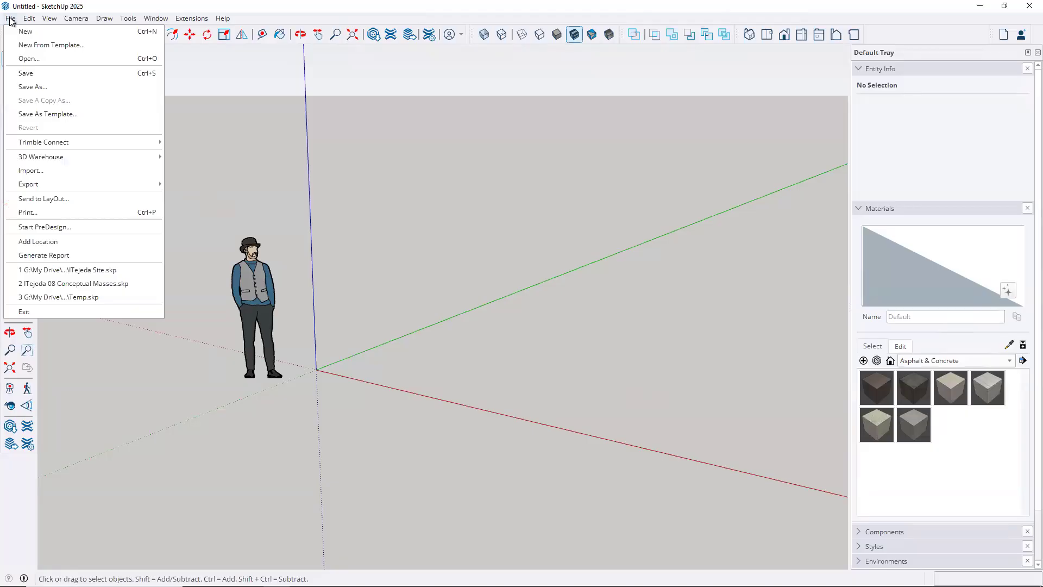
click(32, 171)
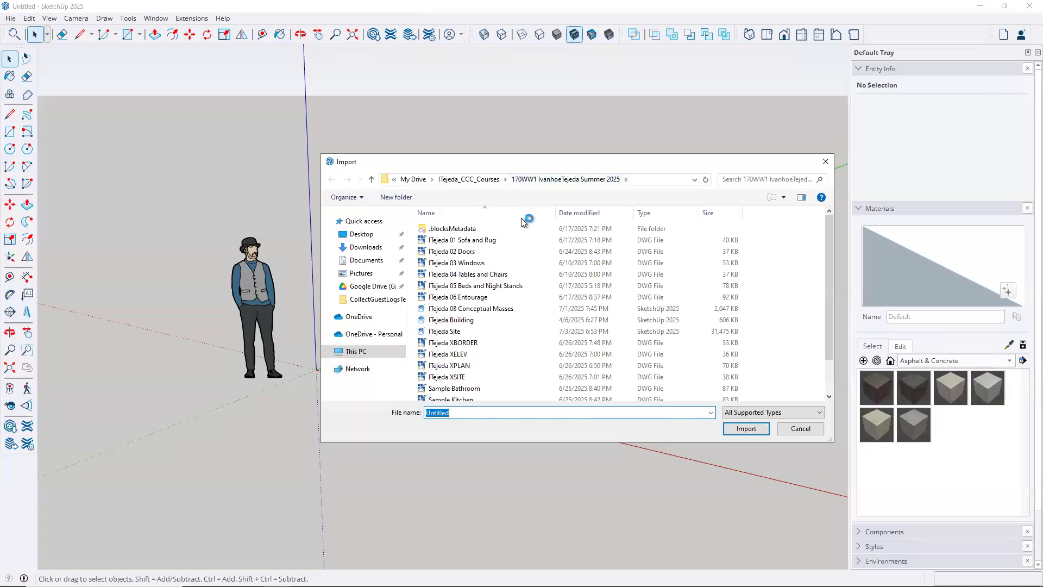
click(457, 367)
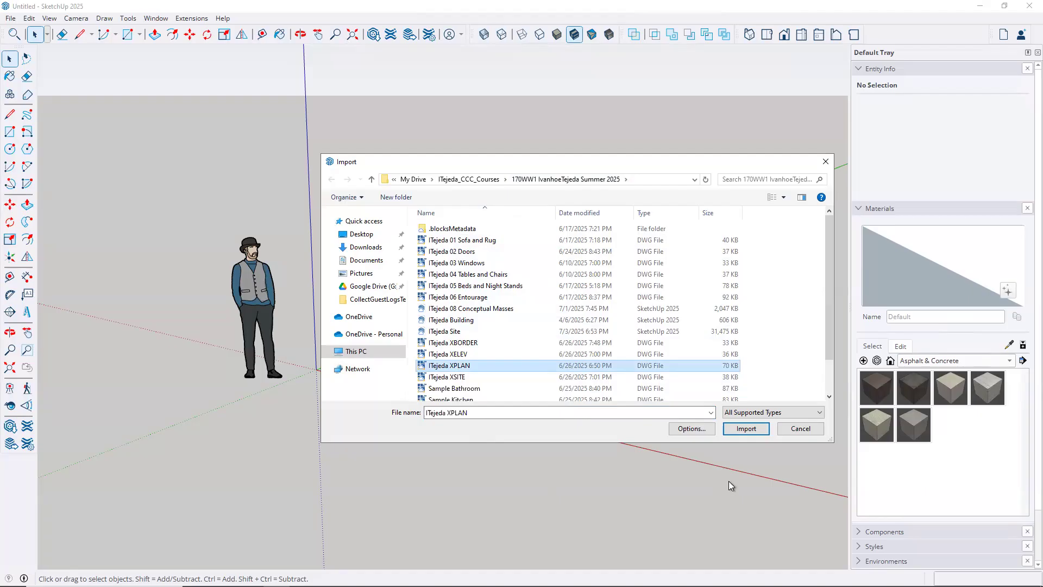
click(745, 428)
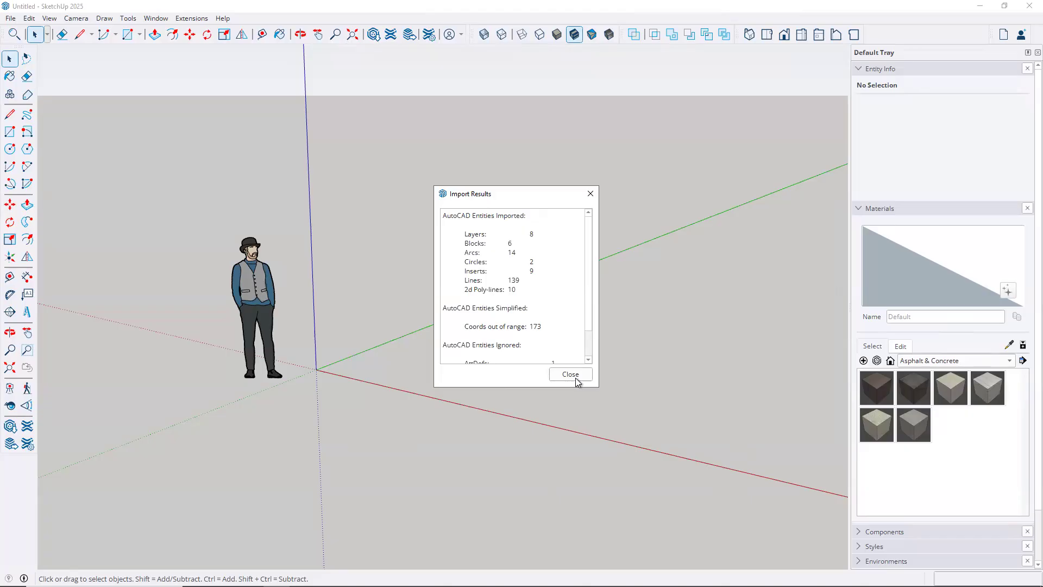
click(570, 374)
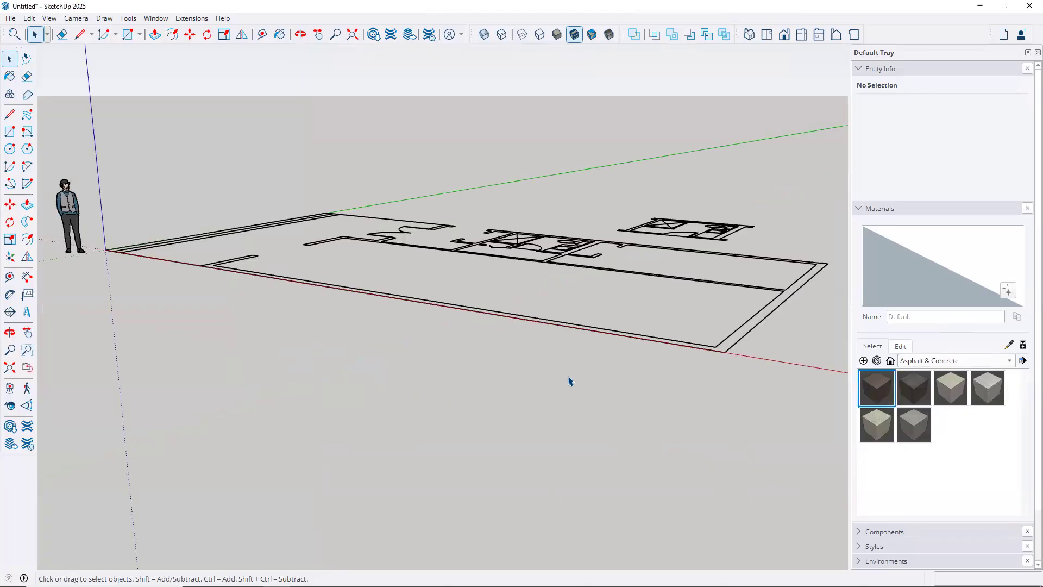
Orbit around the plan, then select it to confirm it is one untagged ITejeda XPLAN.dwg component
key(o)
drag(373, 321, 696, 428)
key(space)
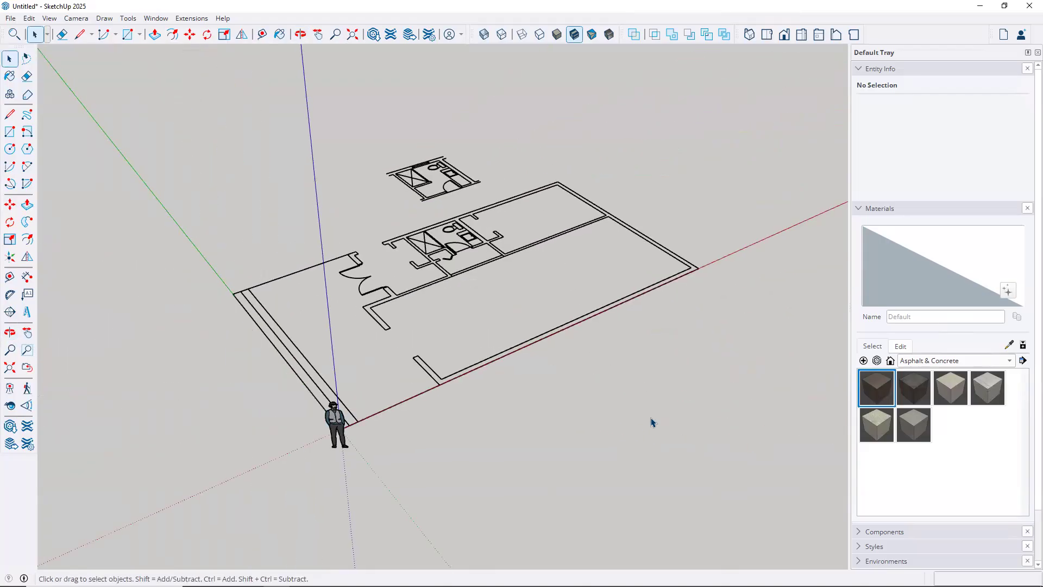
key(o)
drag(579, 384, 279, 345)
key(space)
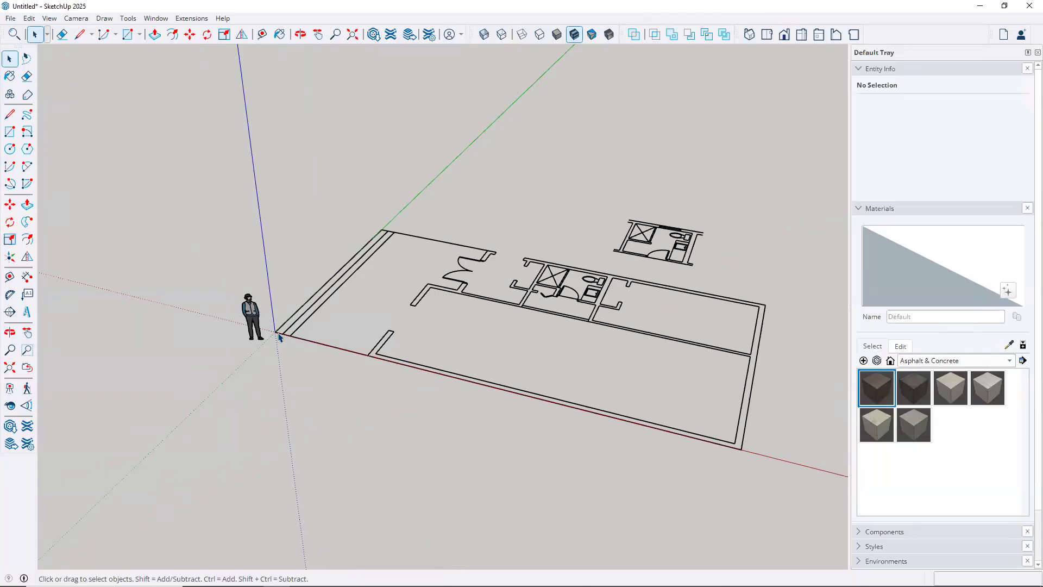
click(390, 338)
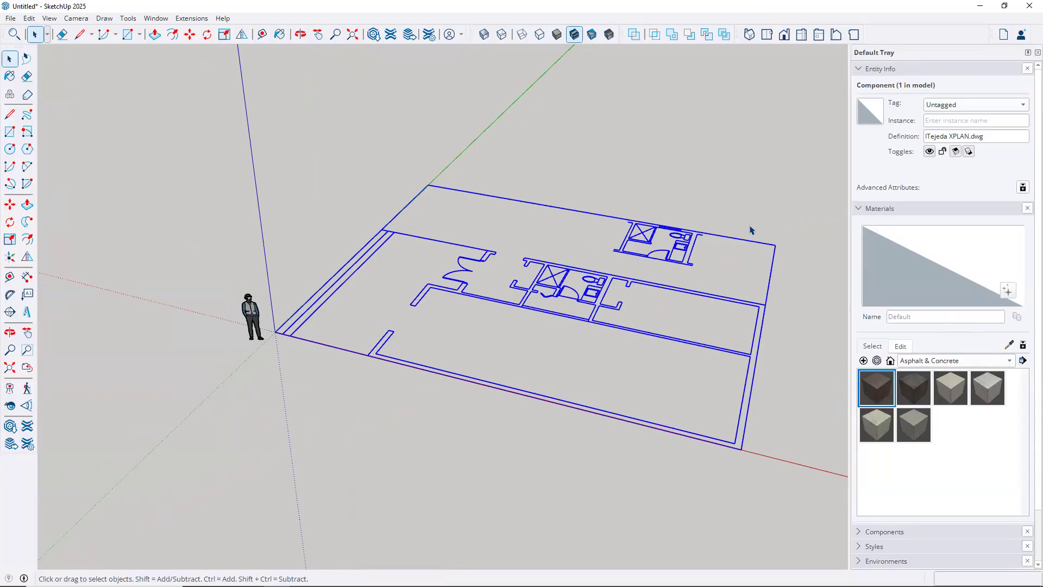
Check the In Model components, then show Tags listing AWALLS, AWALL, ASTAIRS, APLAN and AHATCH
click(859, 208)
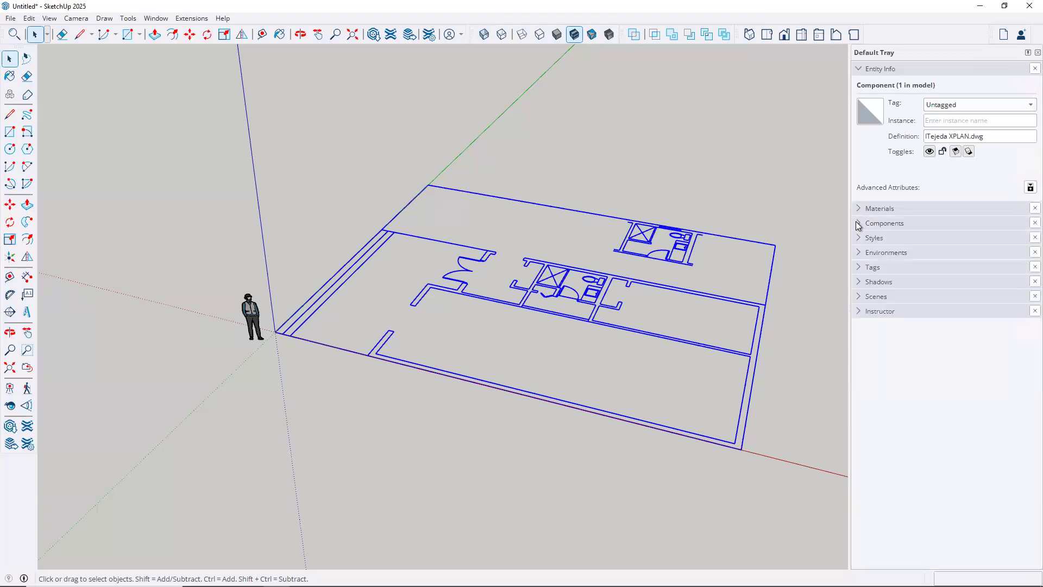
click(858, 223)
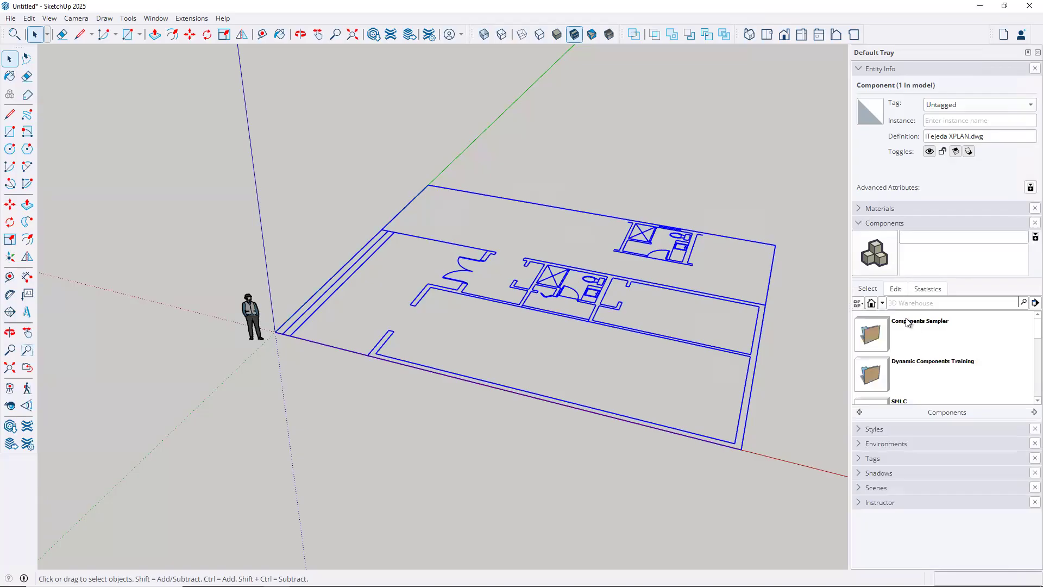
click(872, 303)
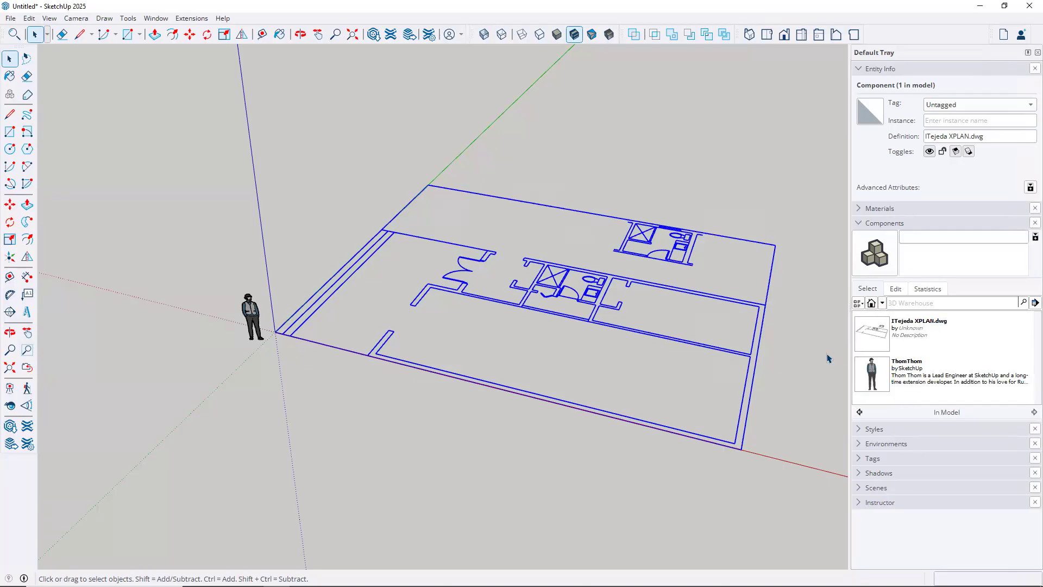
click(857, 221)
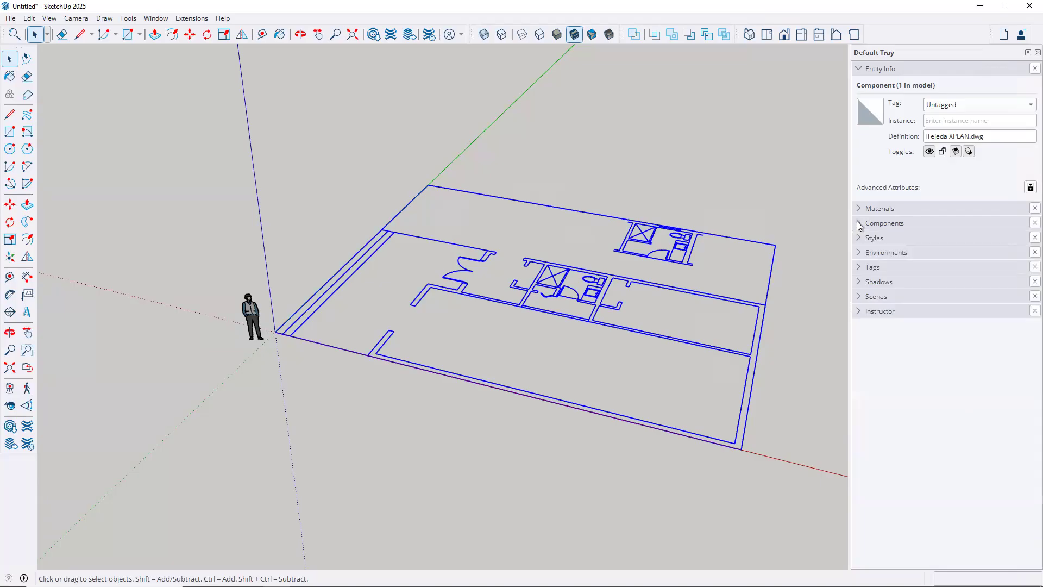
click(860, 268)
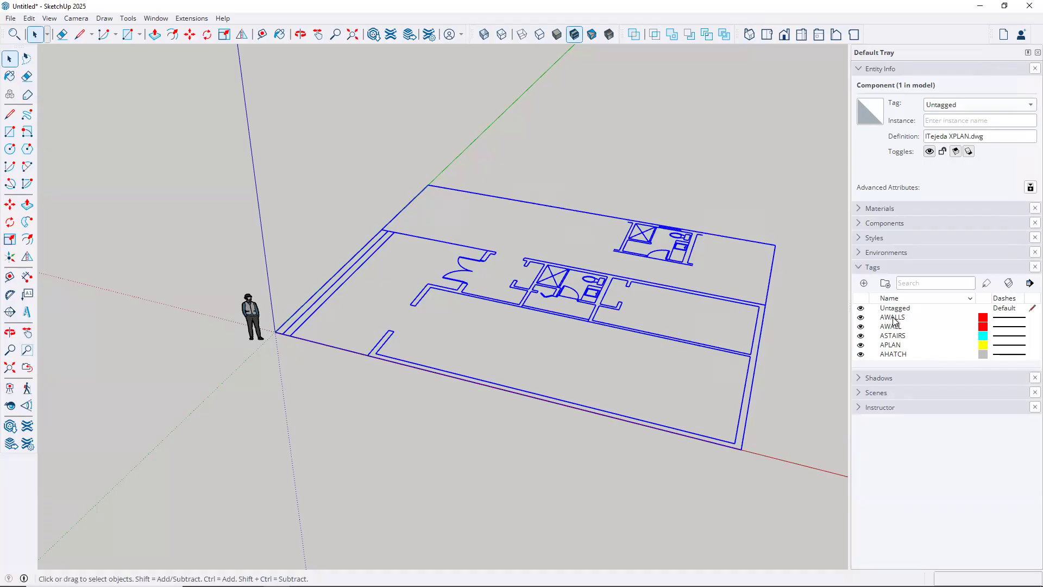
click(805, 339)
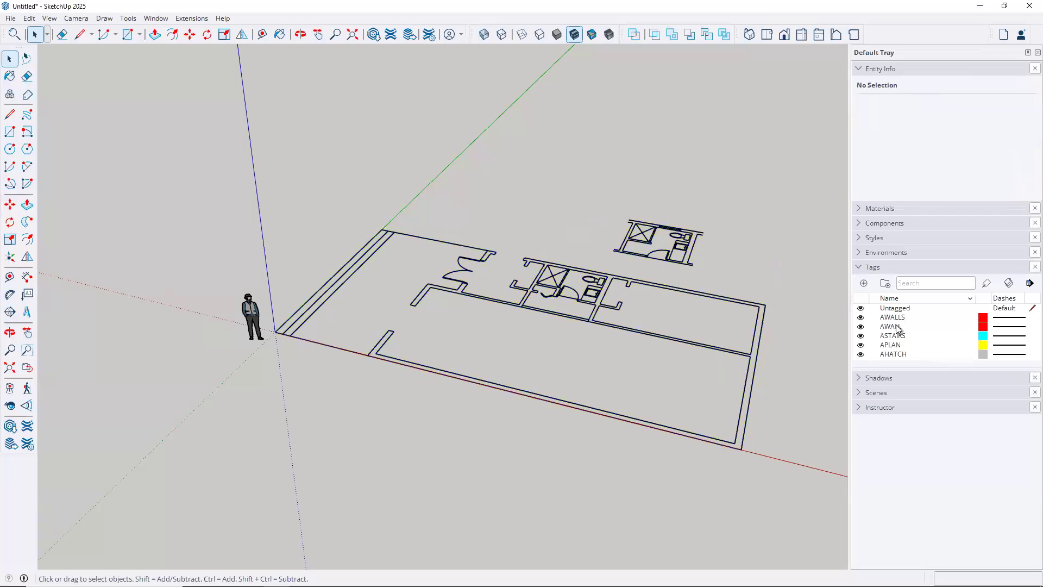
click(859, 354)
click(861, 346)
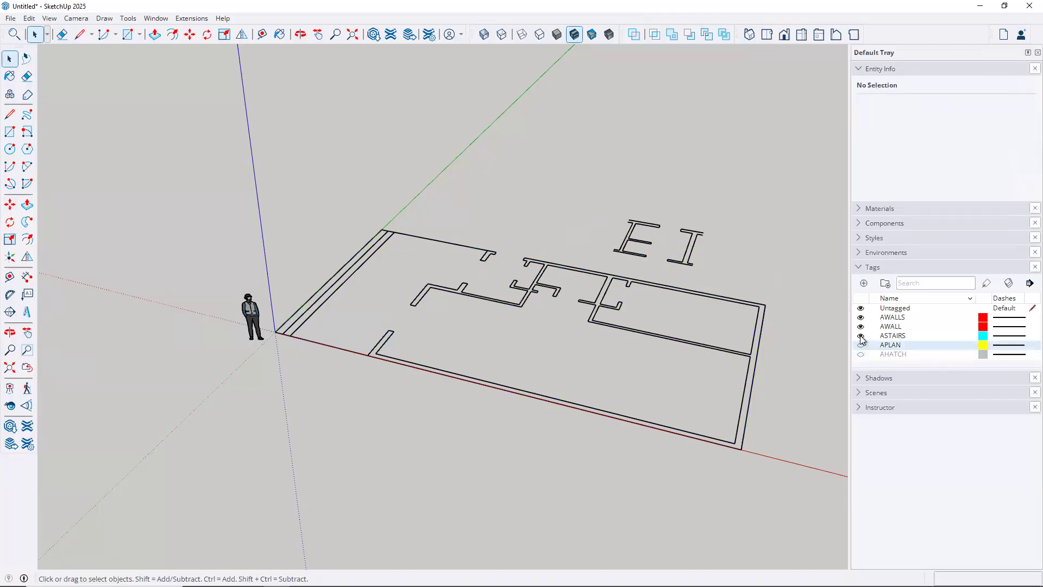
click(861, 336)
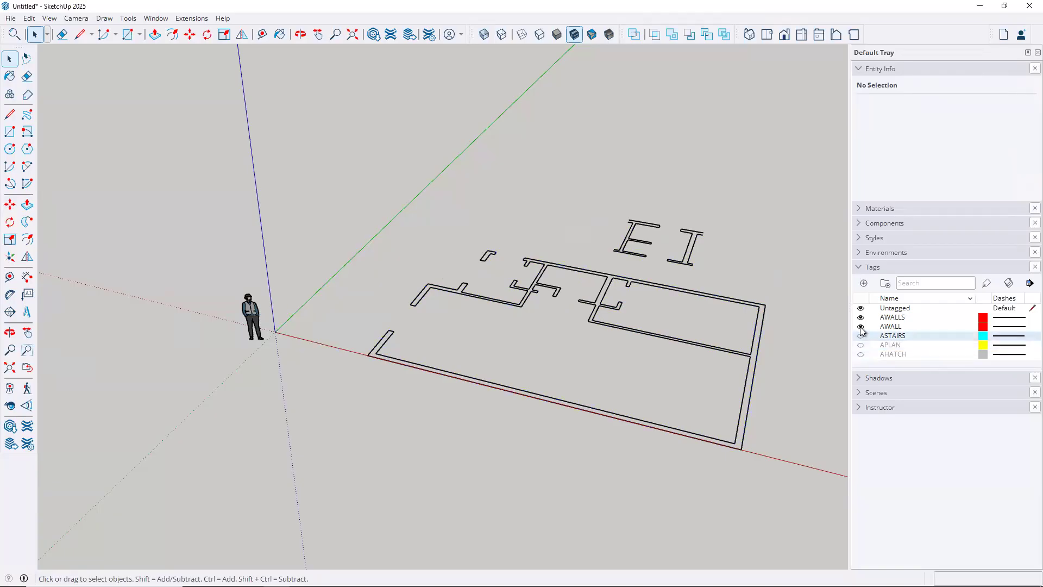
click(861, 327)
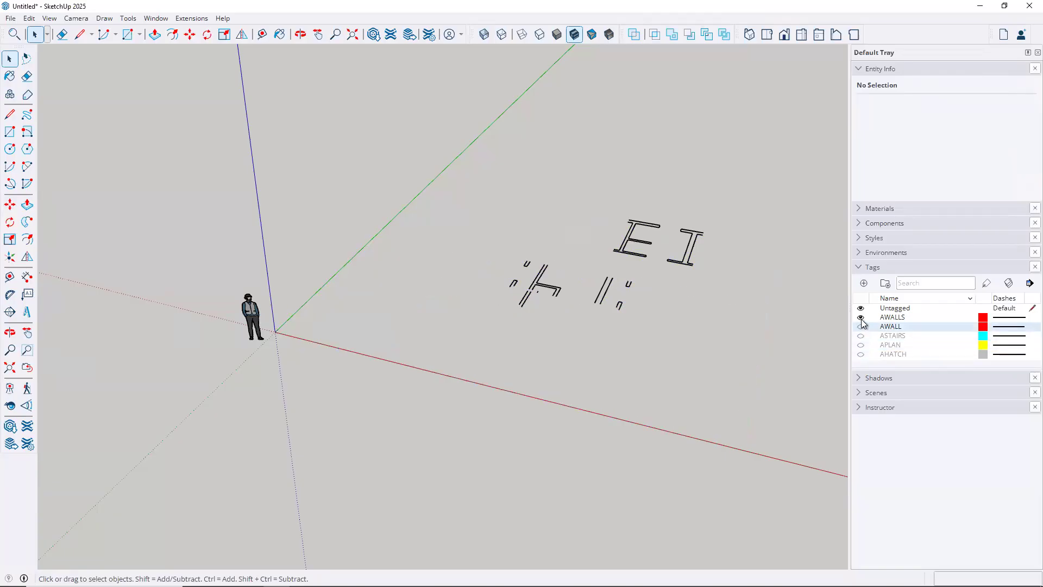
click(860, 318)
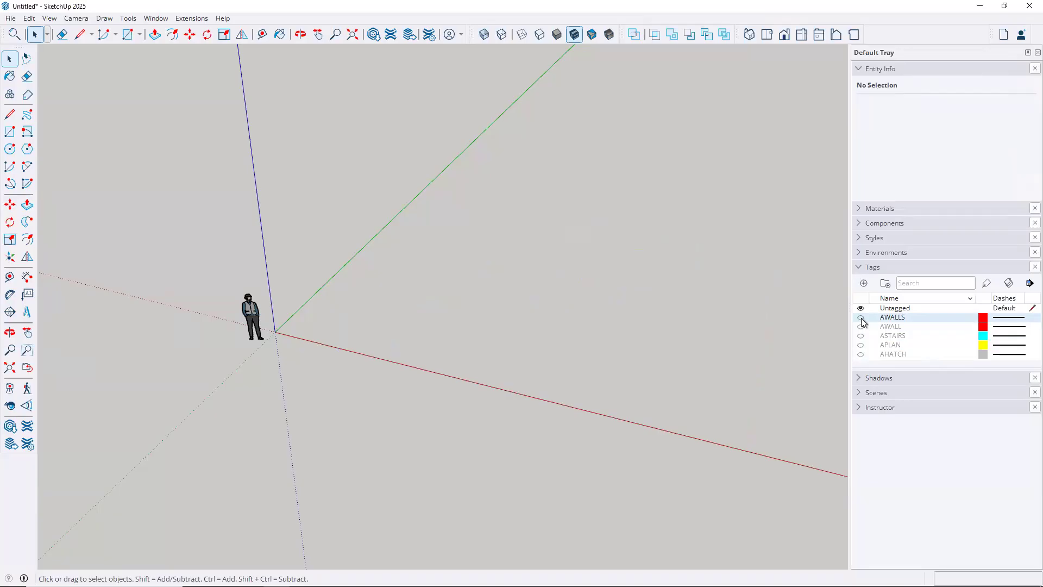
click(861, 318)
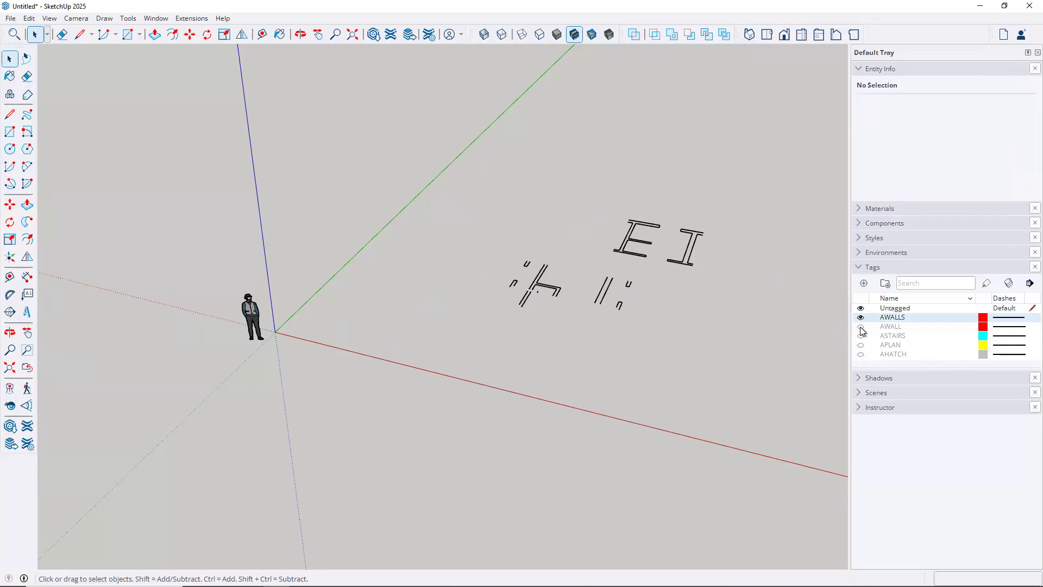
click(861, 327)
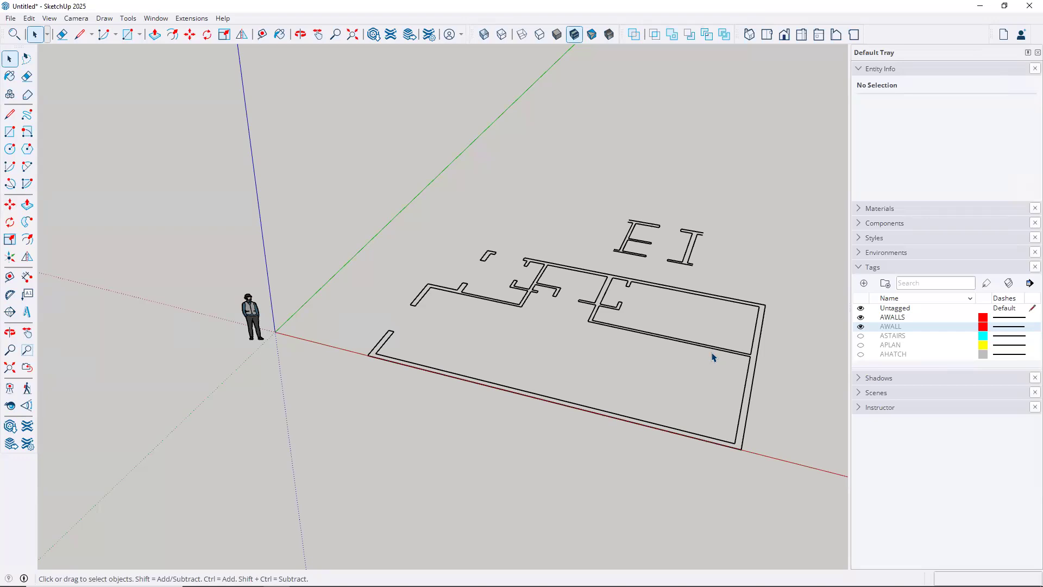
click(860, 336)
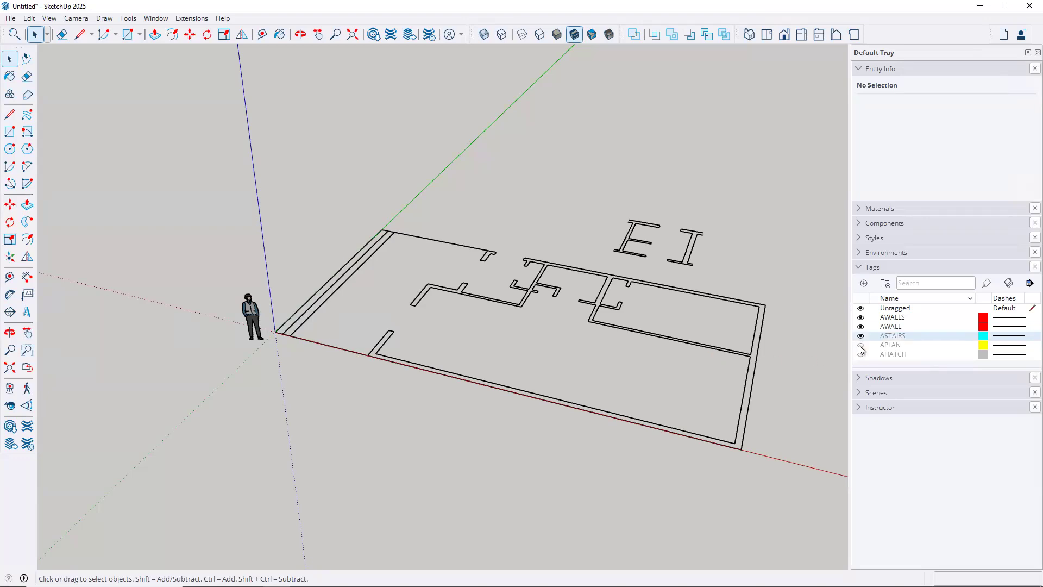
click(861, 345)
click(860, 354)
middle_drag(526, 362, 465, 343)
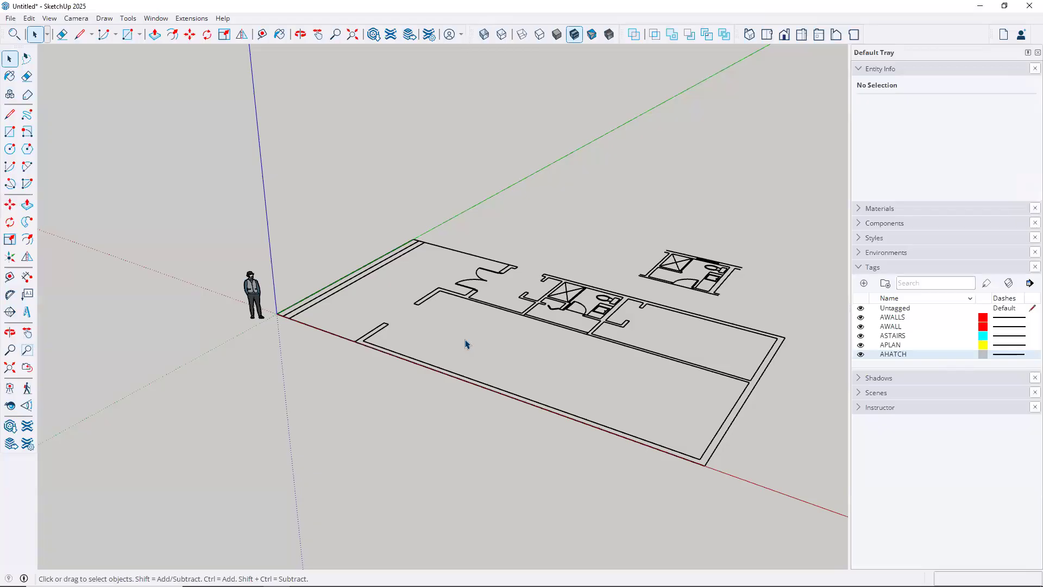
Hide the person scale figure, leaving only the floor plan linework visible
middle_drag(478, 338, 626, 378)
middle_drag(529, 348, 308, 398)
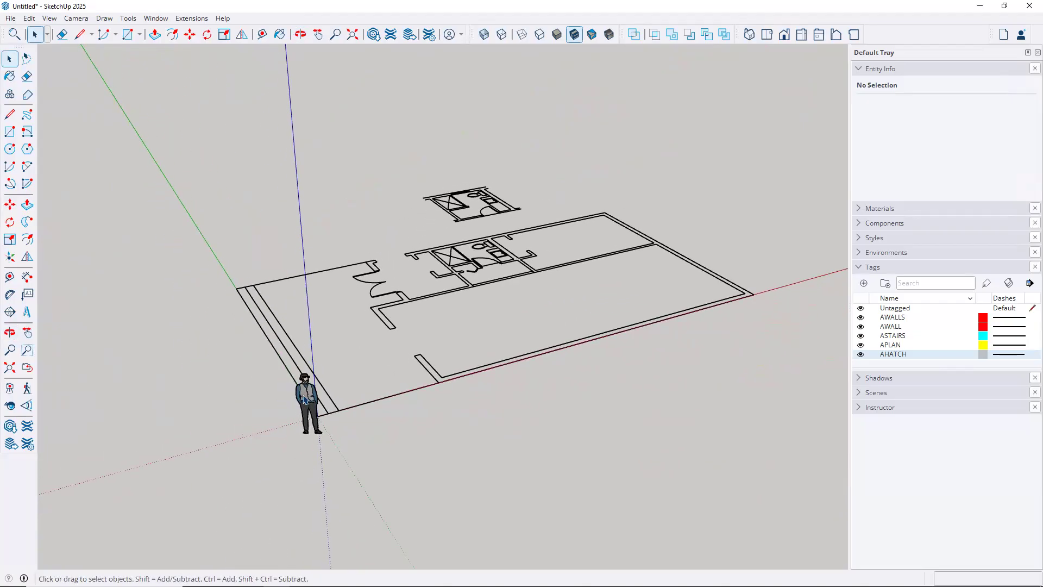
click(299, 429)
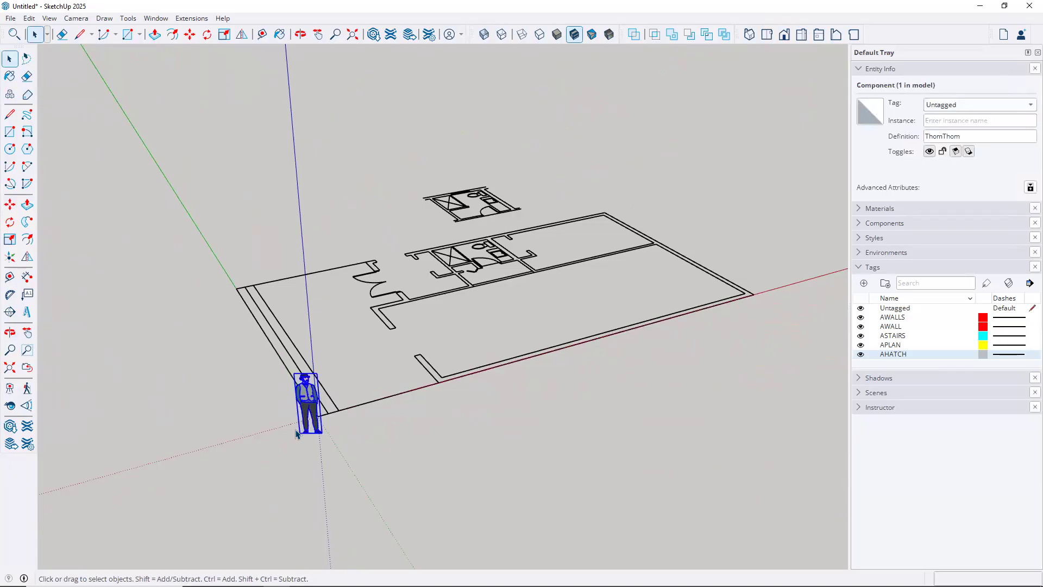
right_click(313, 400)
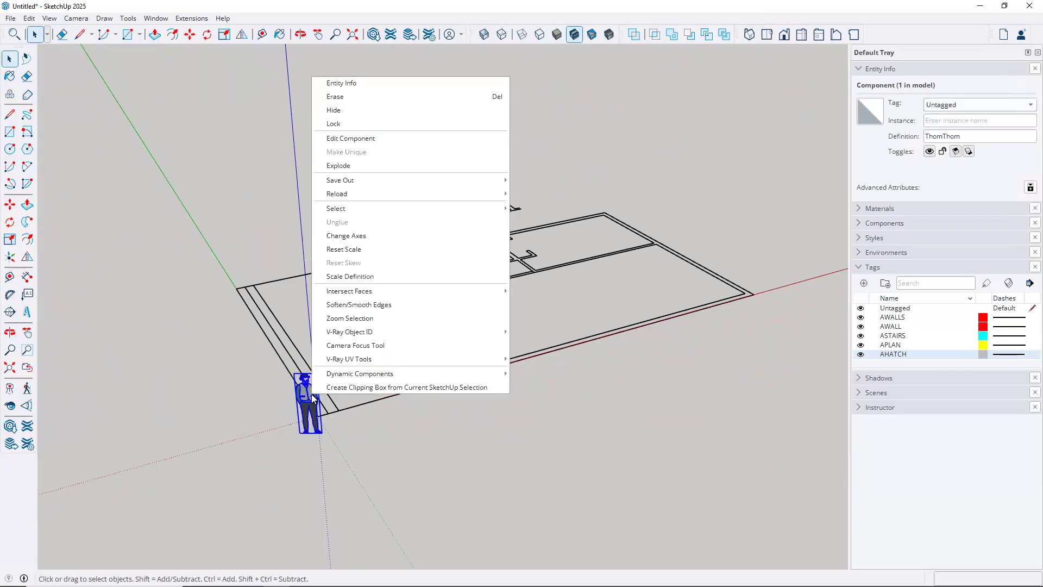
click(335, 112)
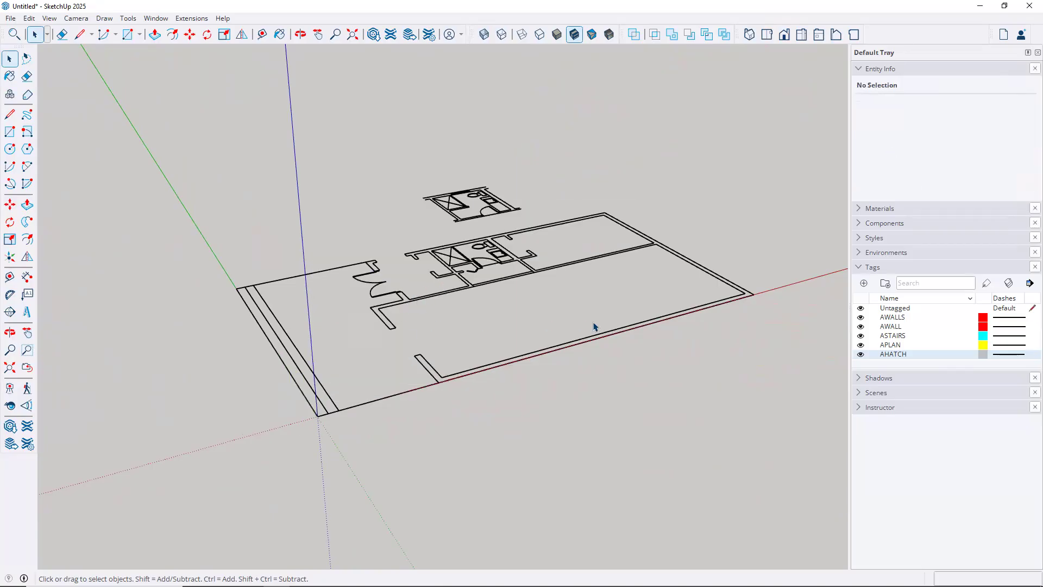
mouse_move(540, 330)
middle_down()
mouse_move(500, 337)
mouse_move(479, 377)
mouse_move(540, 375)
middle_up()
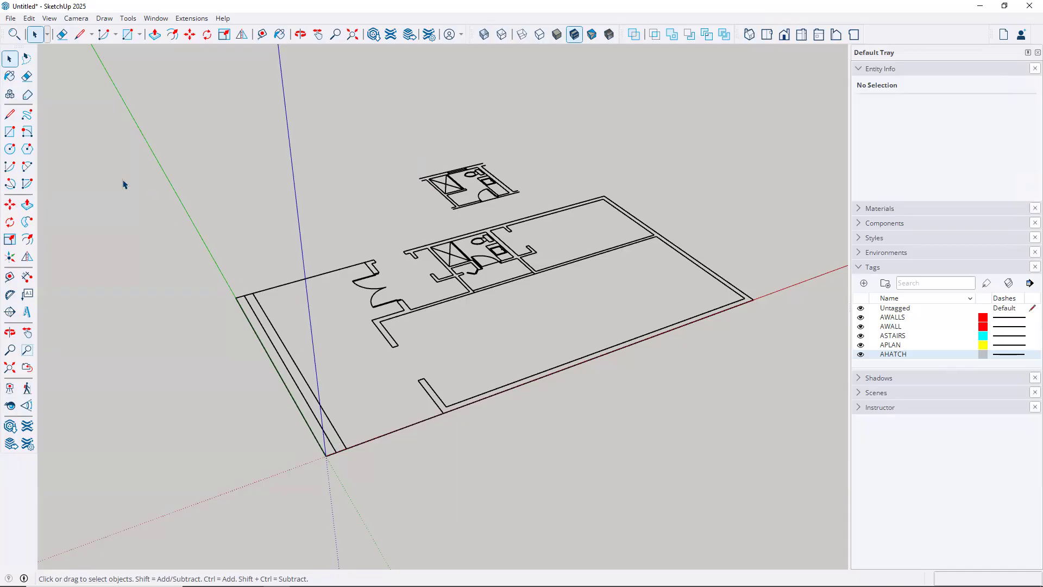
Draw a 50' by 28' rectangle face snapped to the plan's outer corners
click(9, 132)
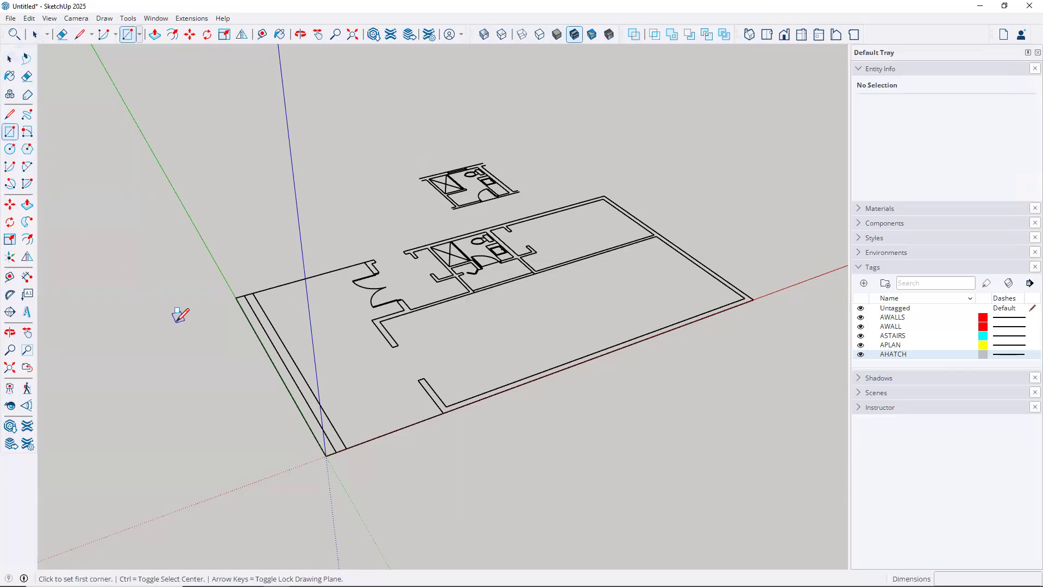
click(252, 293)
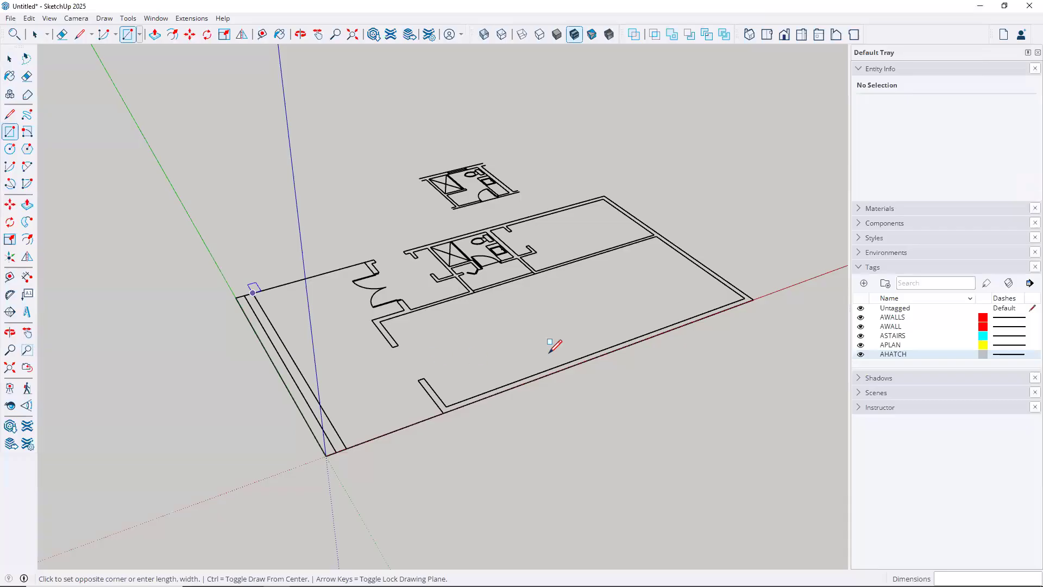
click(753, 298)
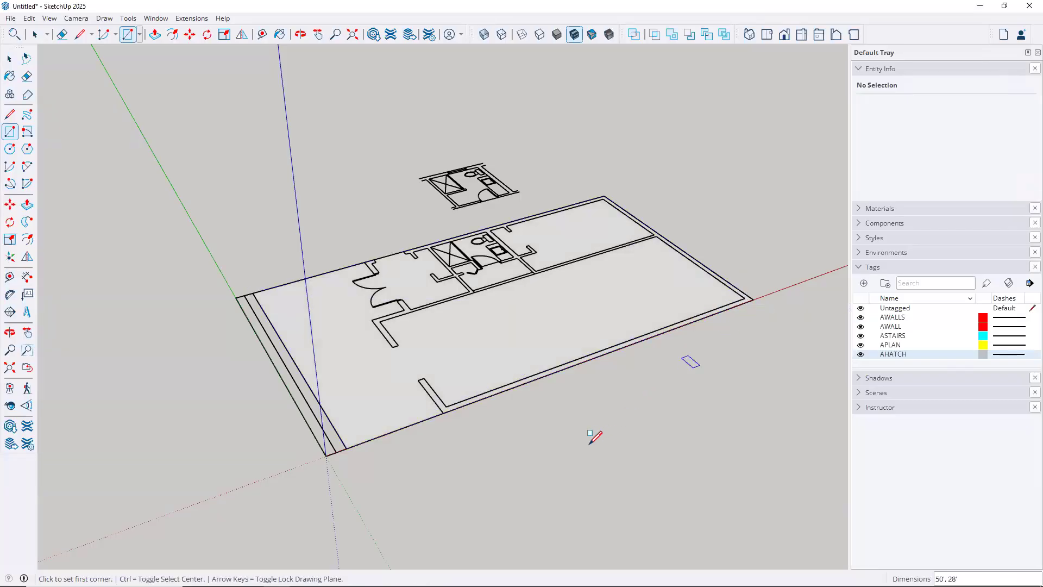
middle_drag(546, 435, 543, 383)
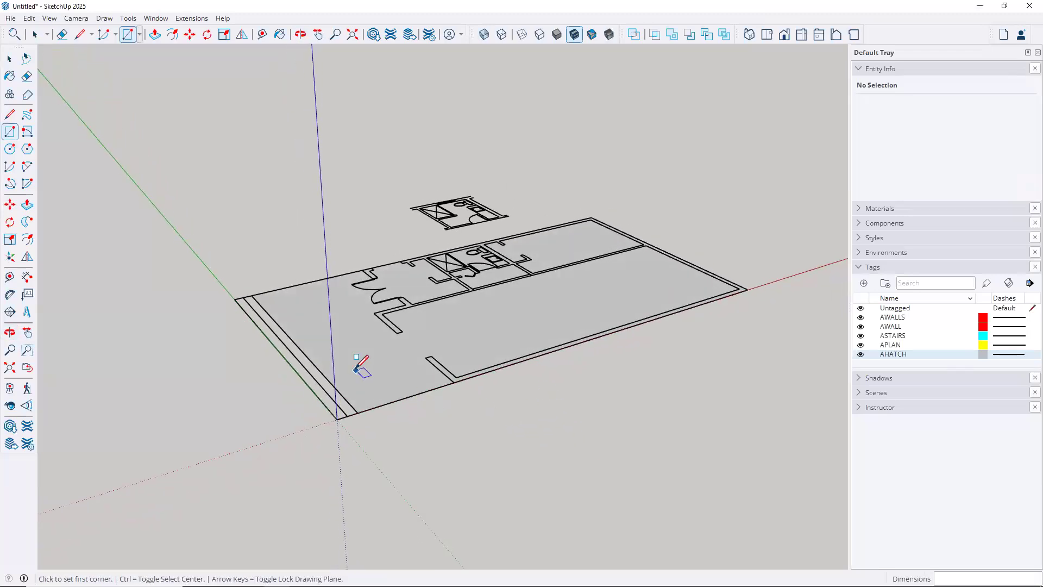
scroll(361, 365, up, 2)
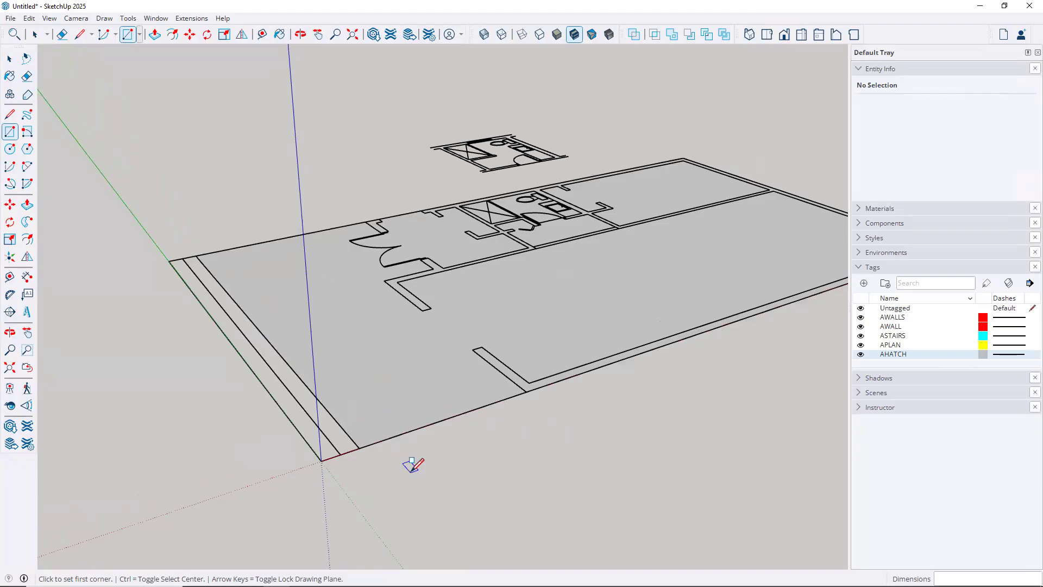
Push/pull the footprint face up 18 inches into a 1' 6" floor slab
key(p)
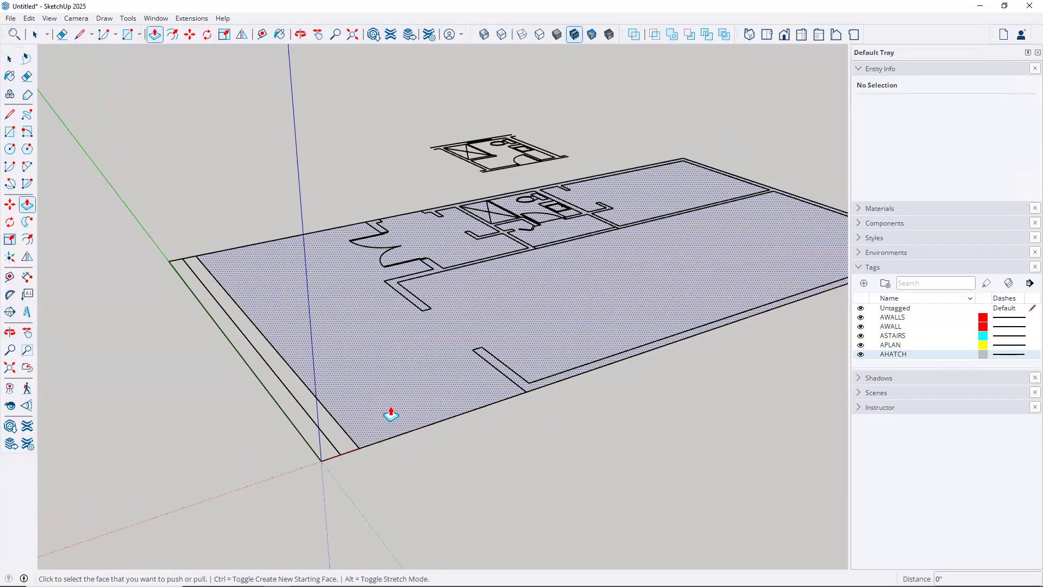
click(391, 414)
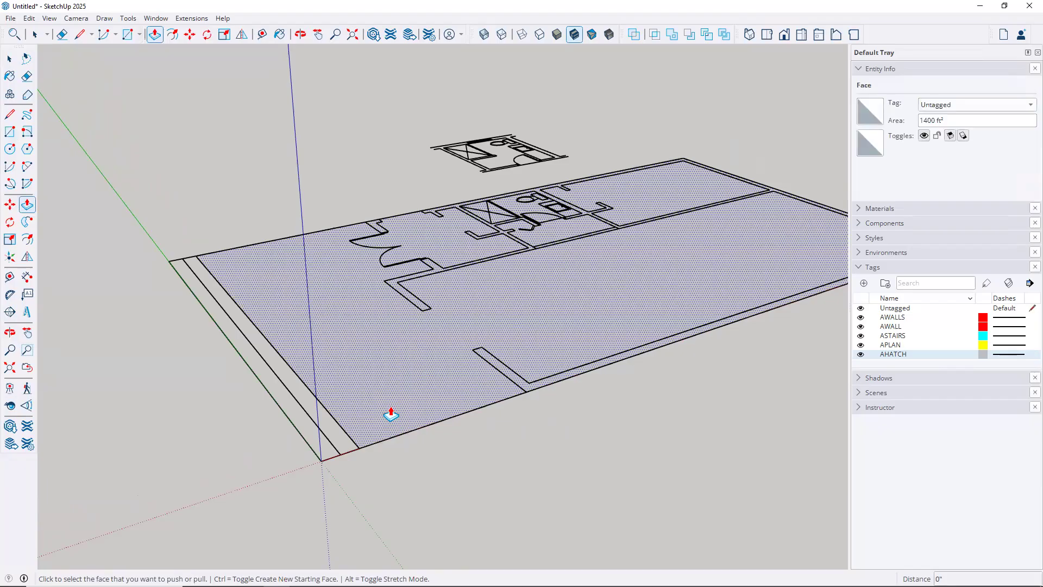
click(390, 414)
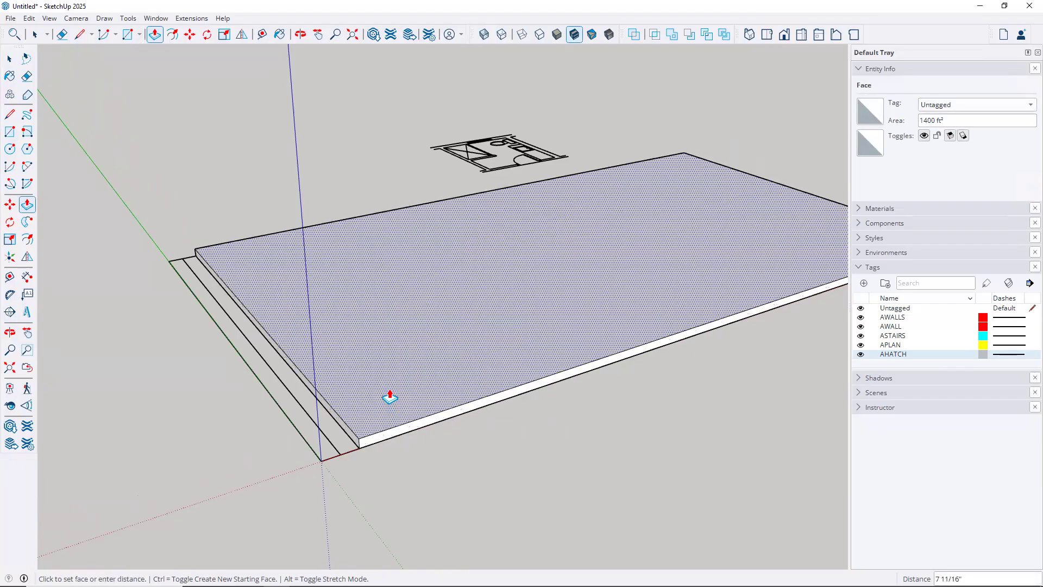
text(18)
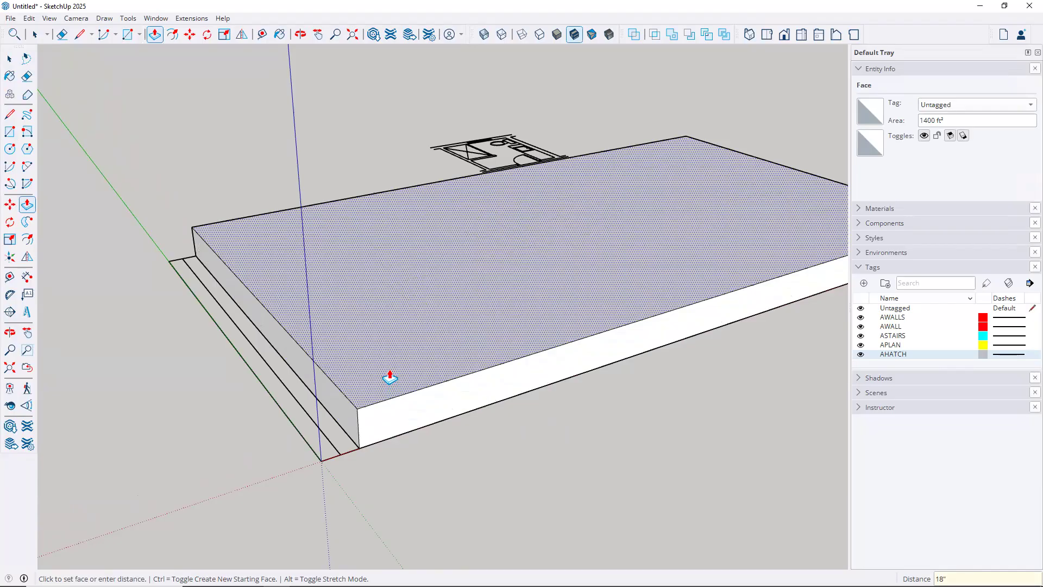
key(Return)
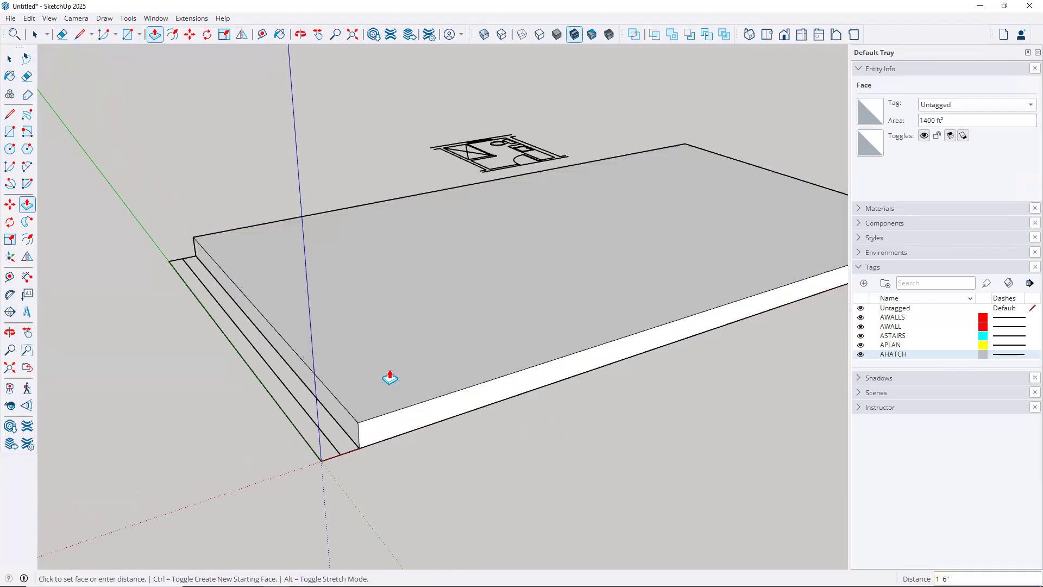
middle_drag(454, 388, 515, 407)
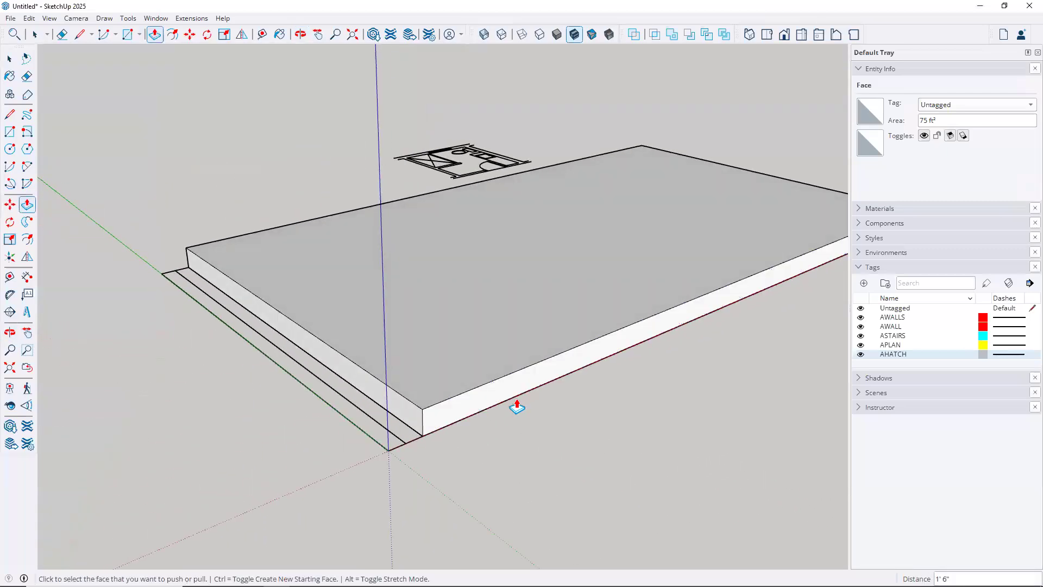
key(space)
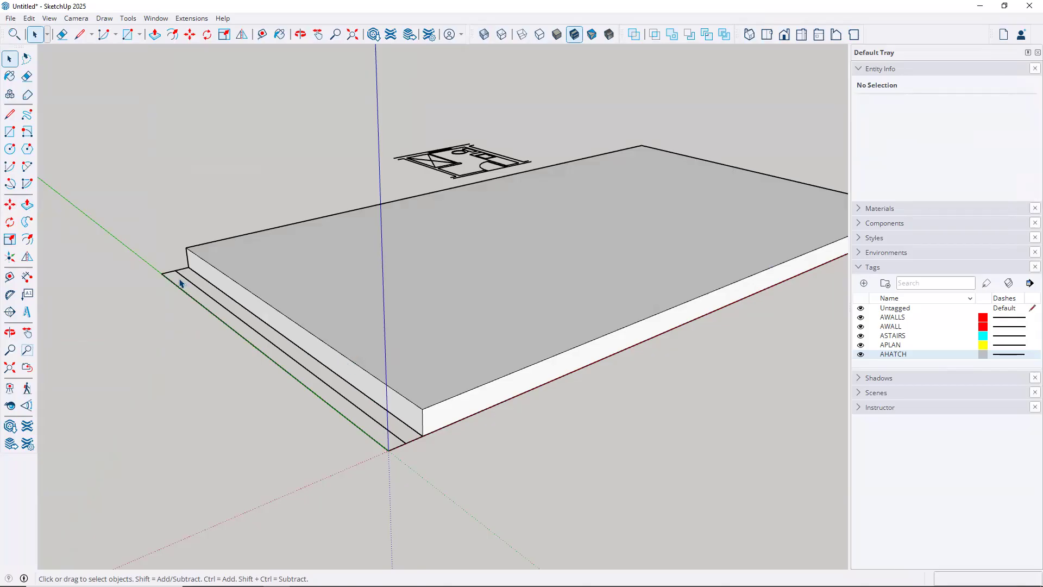
scroll(180, 284, up, 3)
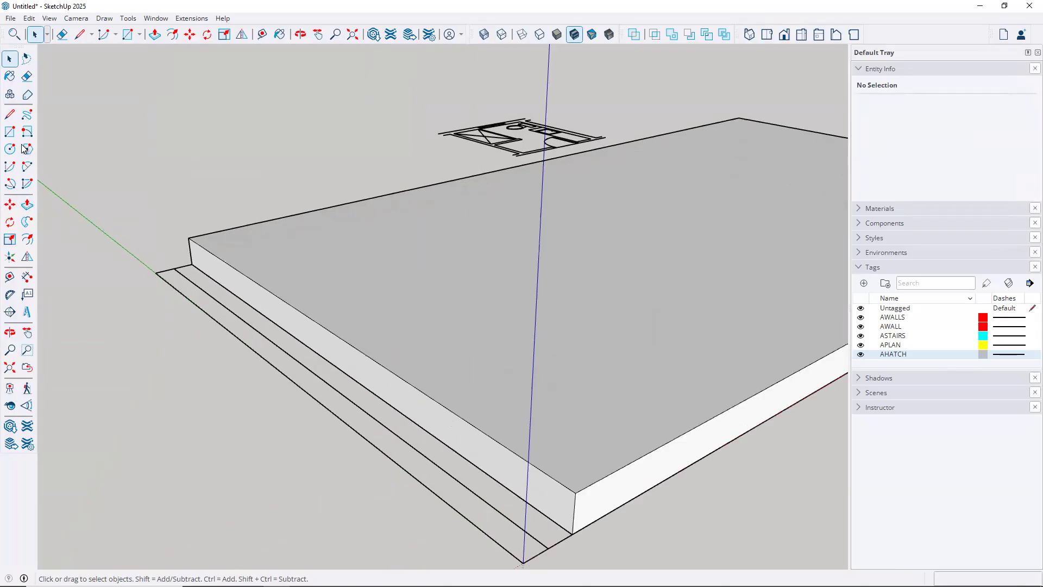
click(10, 133)
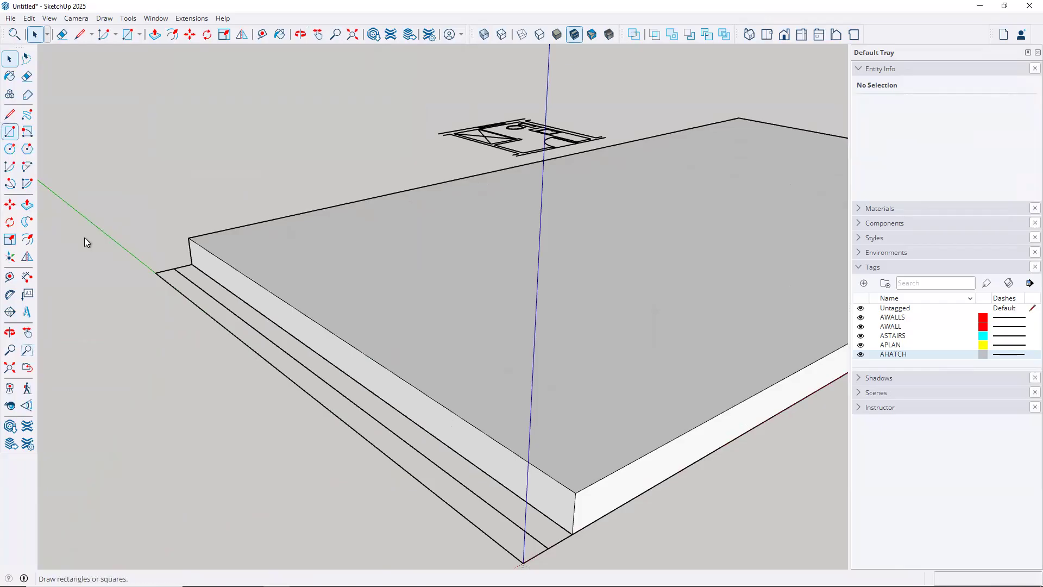
Draw a rectangle over the inner front strip and raise it 12 inches as a step
click(174, 268)
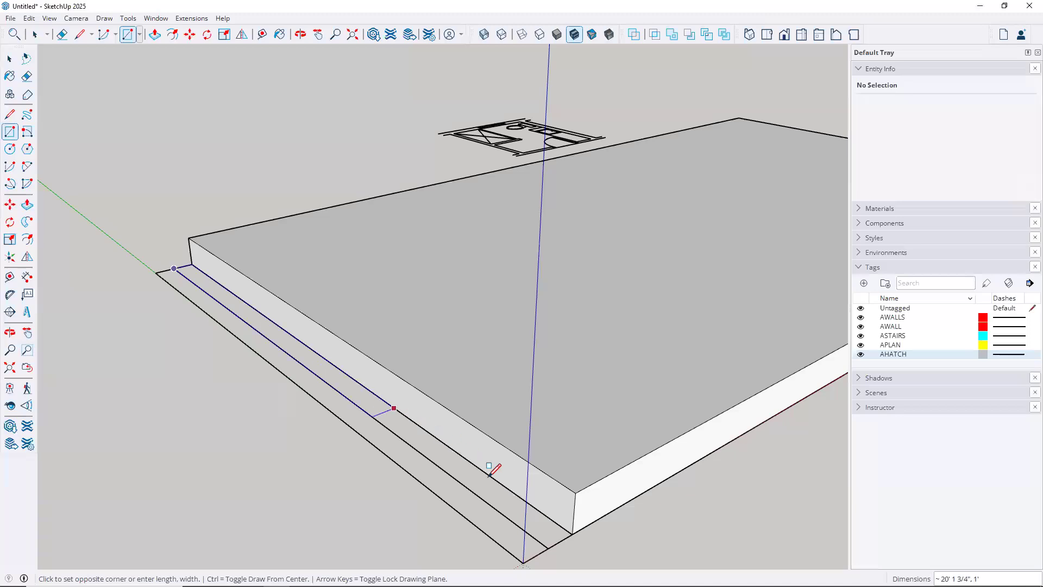
click(573, 534)
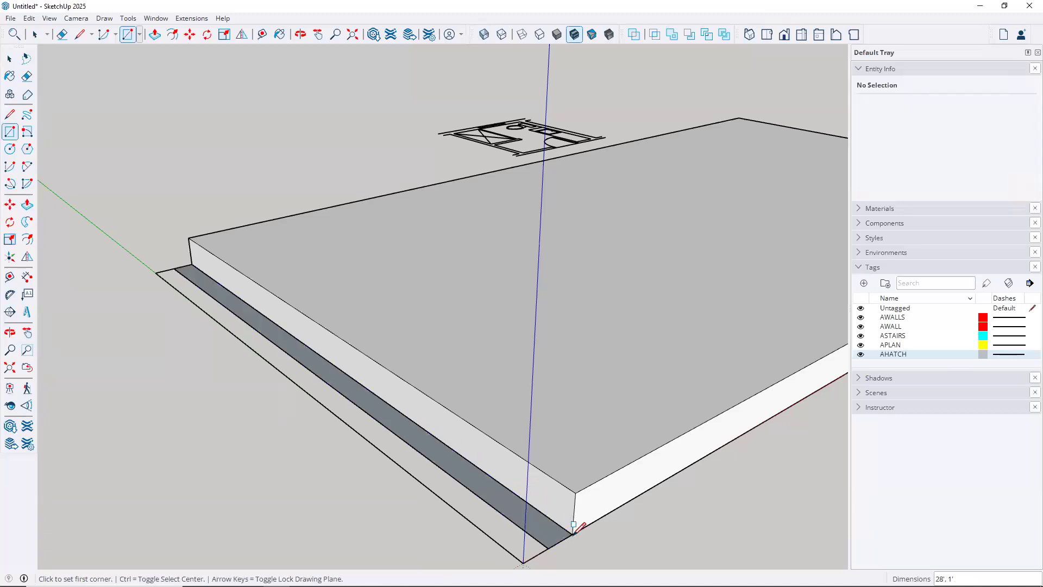
key(p)
click(505, 510)
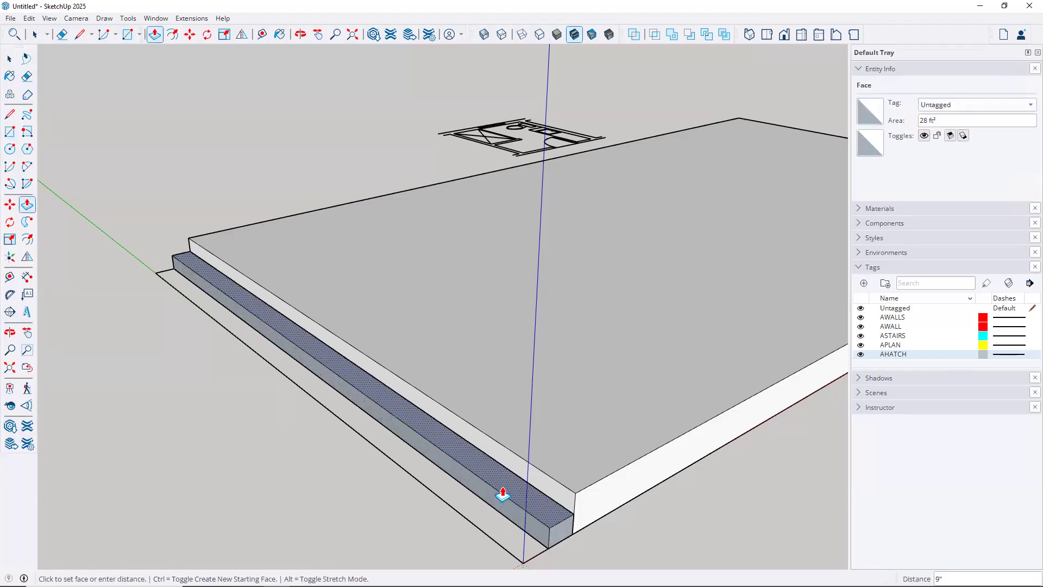
text(12)
key(Return)
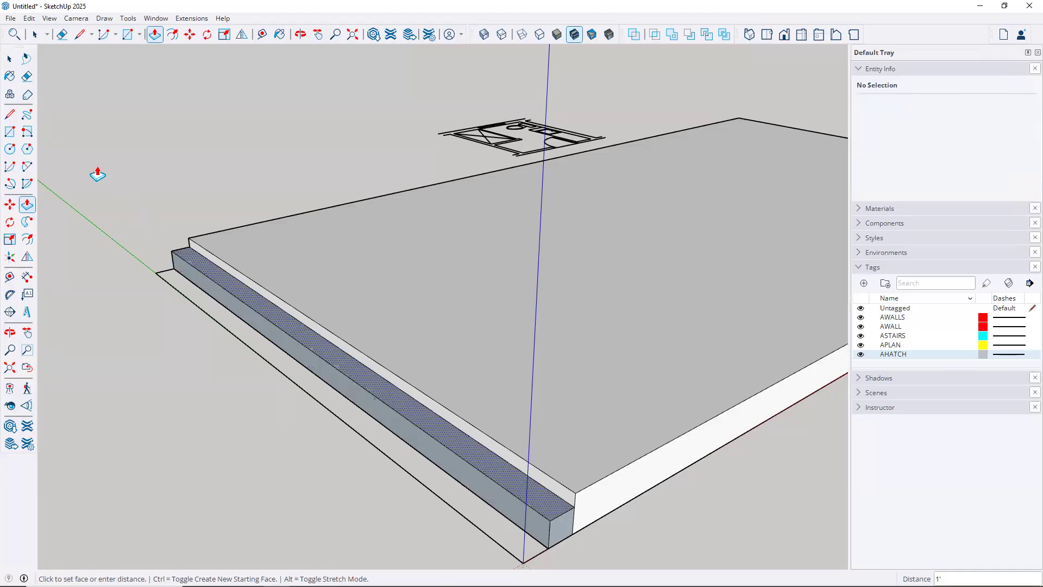
Draw a rectangle over the outer strip and raise it 6 inches as a lower step
click(10, 133)
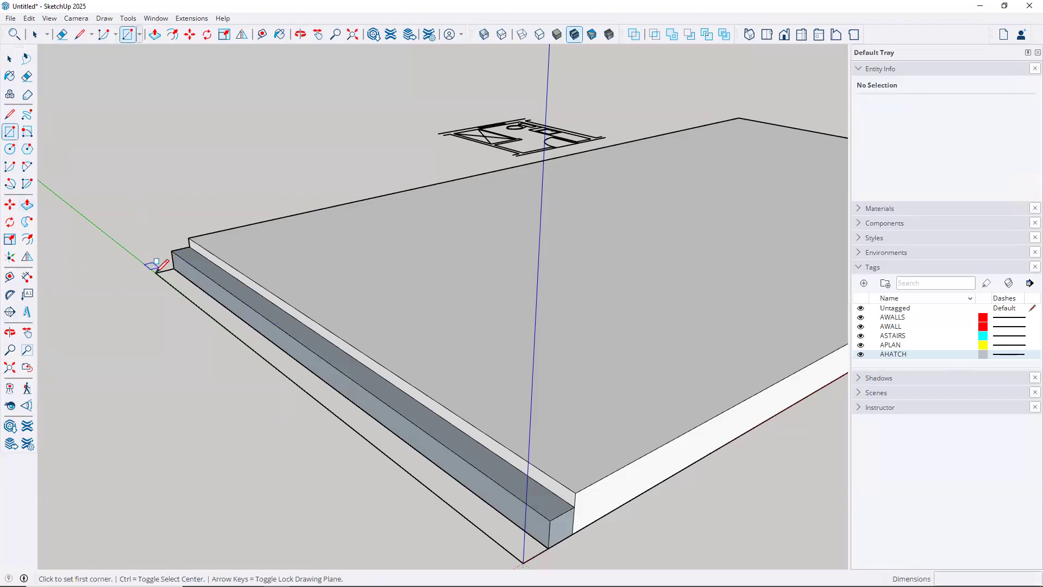
click(155, 272)
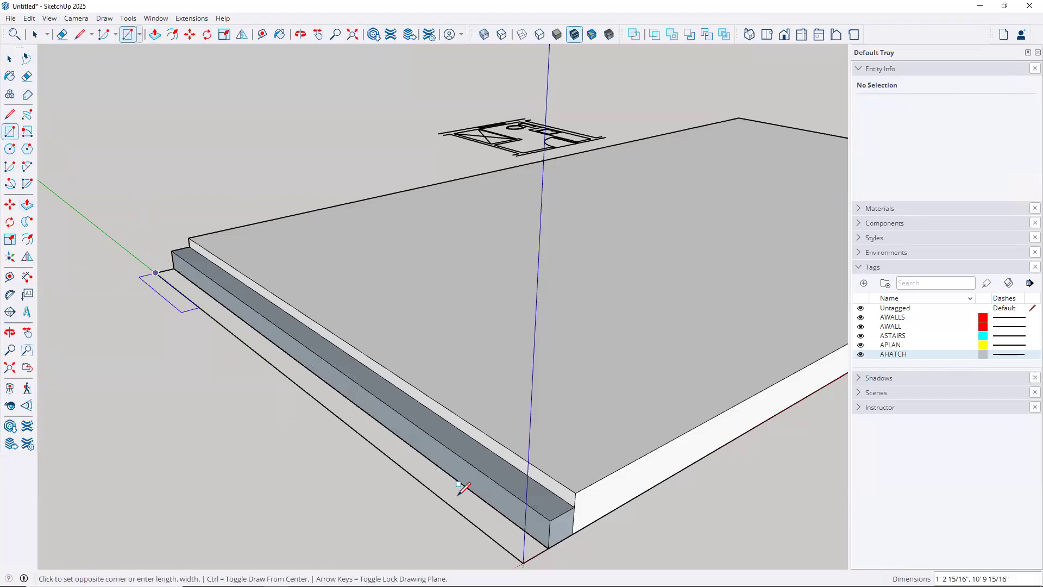
click(548, 548)
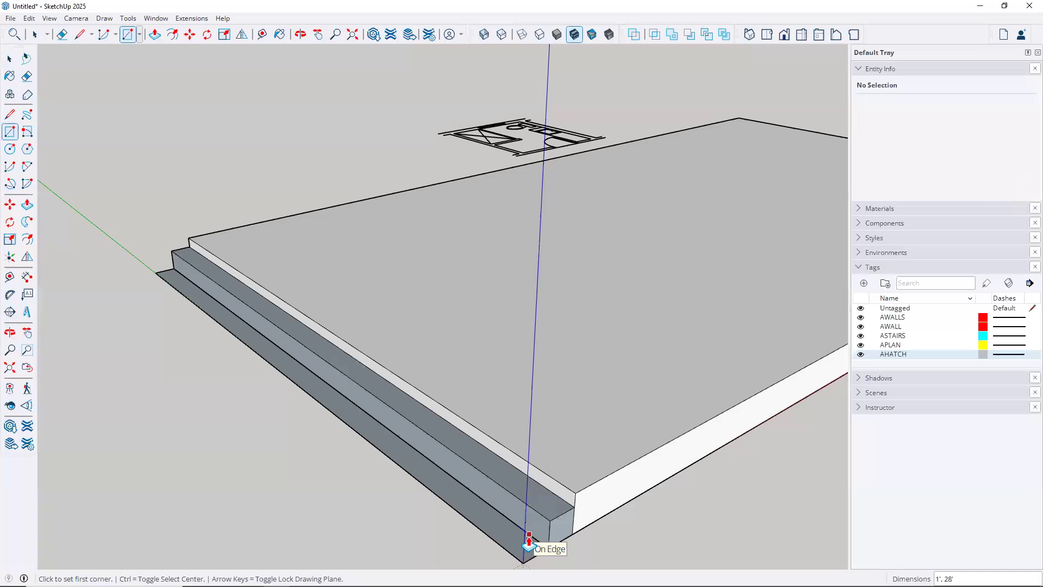
key(p)
click(485, 529)
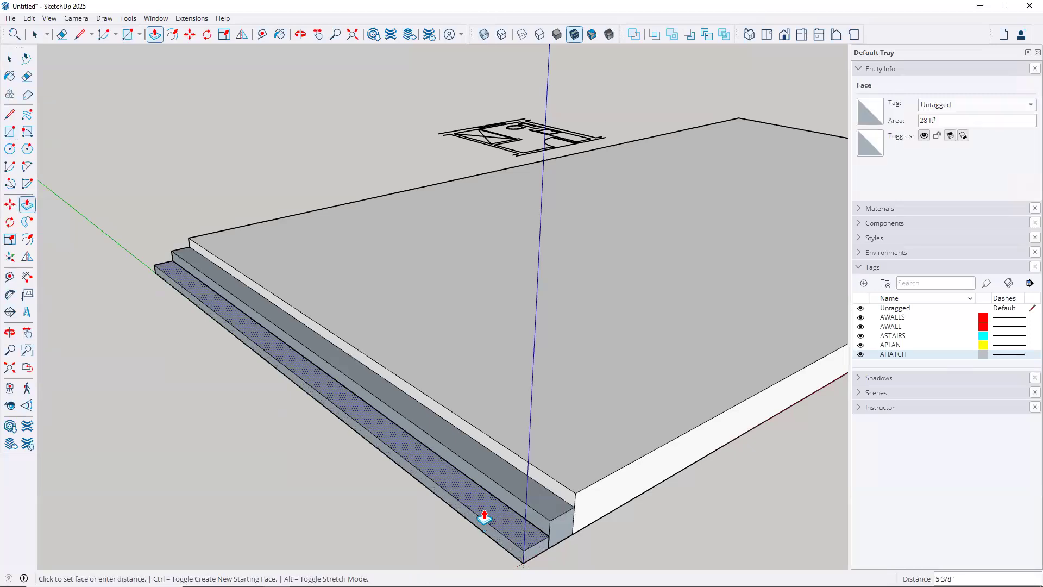
text(6)
key(Return)
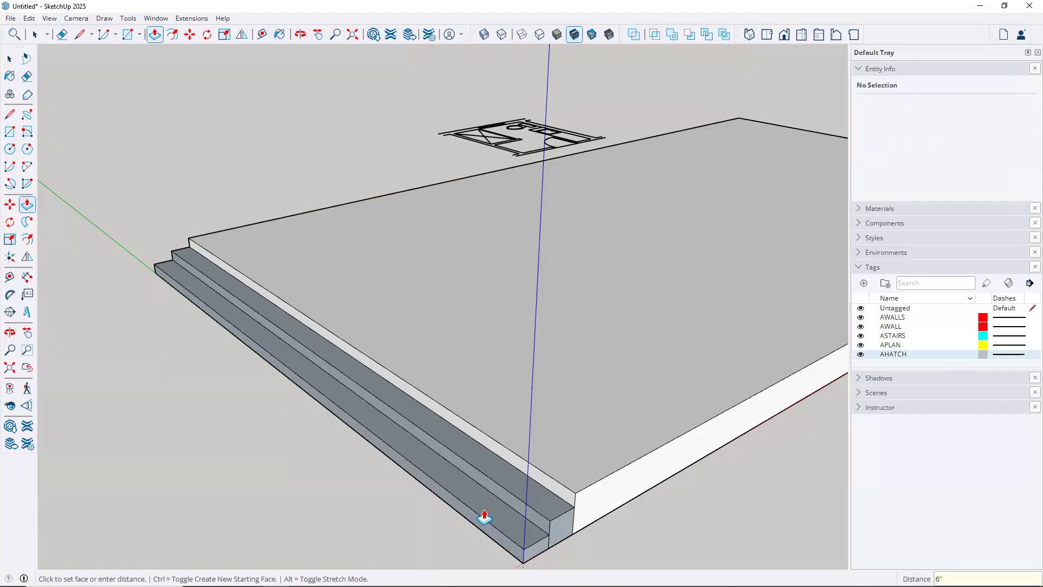
mouse_move(516, 496)
middle_down()
mouse_move(426, 459)
mouse_move(423, 421)
mouse_move(512, 462)
mouse_move(531, 477)
mouse_move(533, 498)
middle_up()
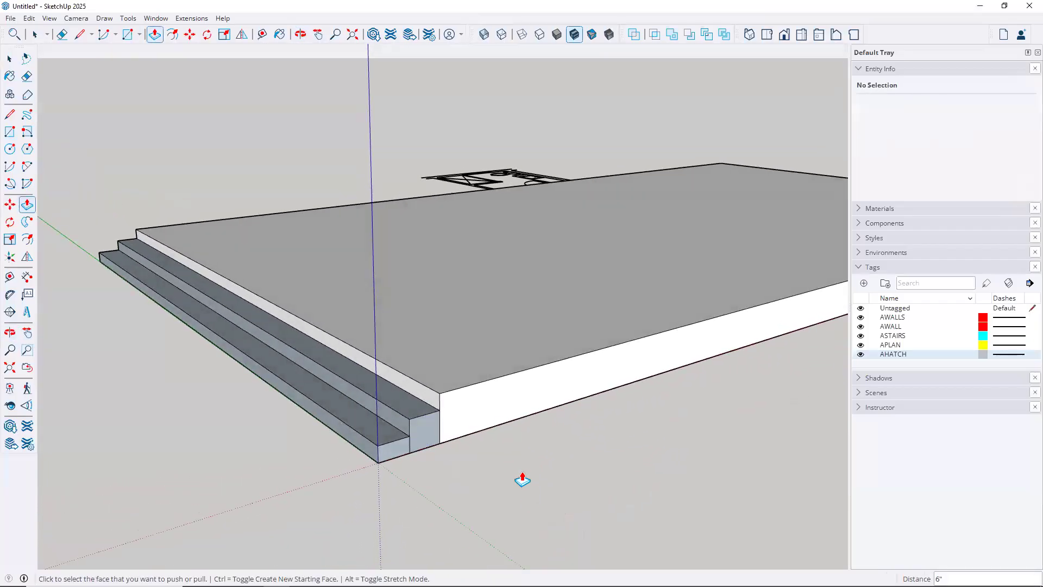
scroll(523, 479, down, 3)
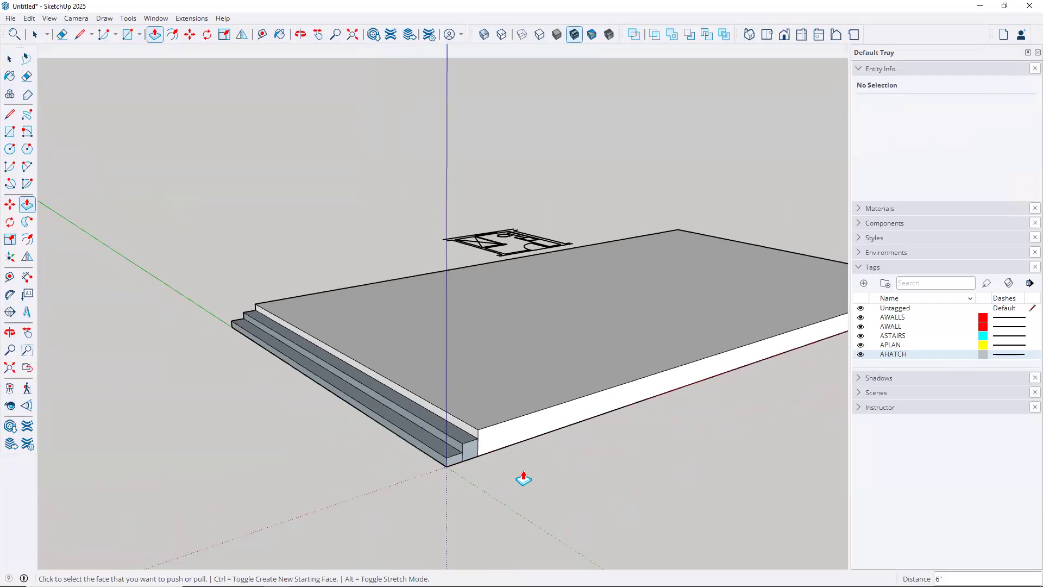
Select the slab with all connected step geometry and make it one group
key(space)
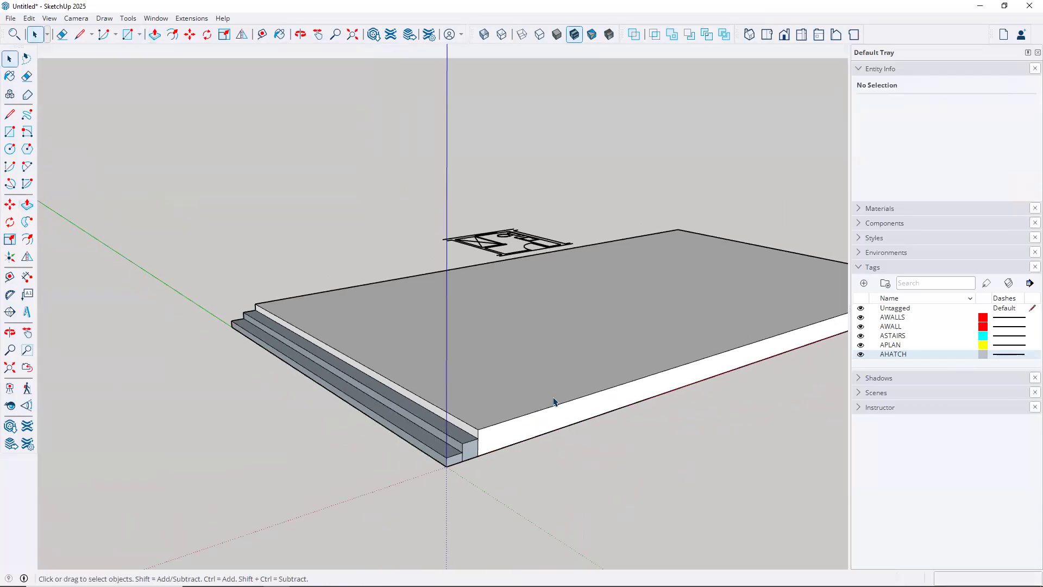
triple_click(490, 392)
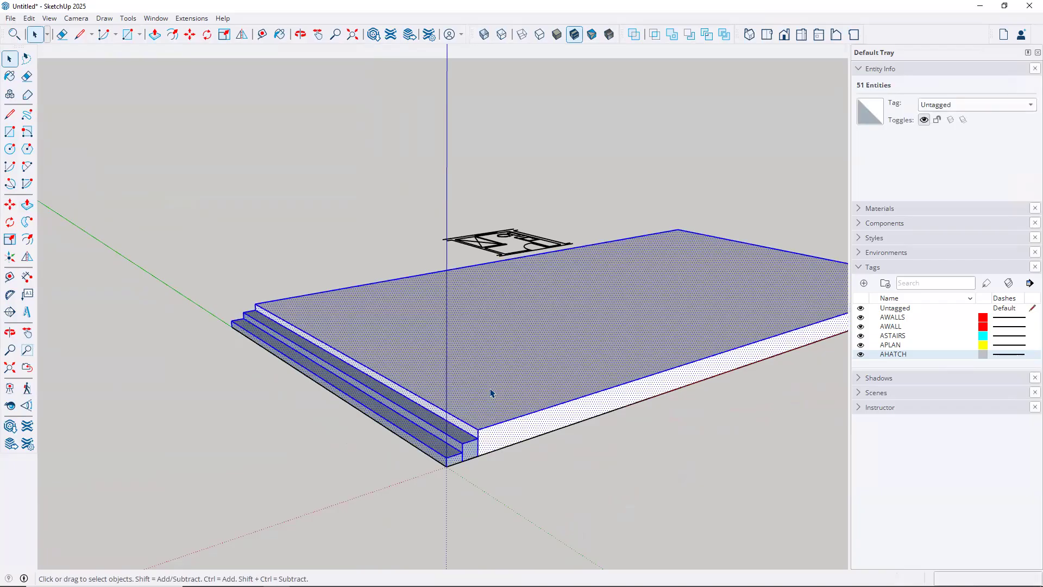
right_click(490, 393)
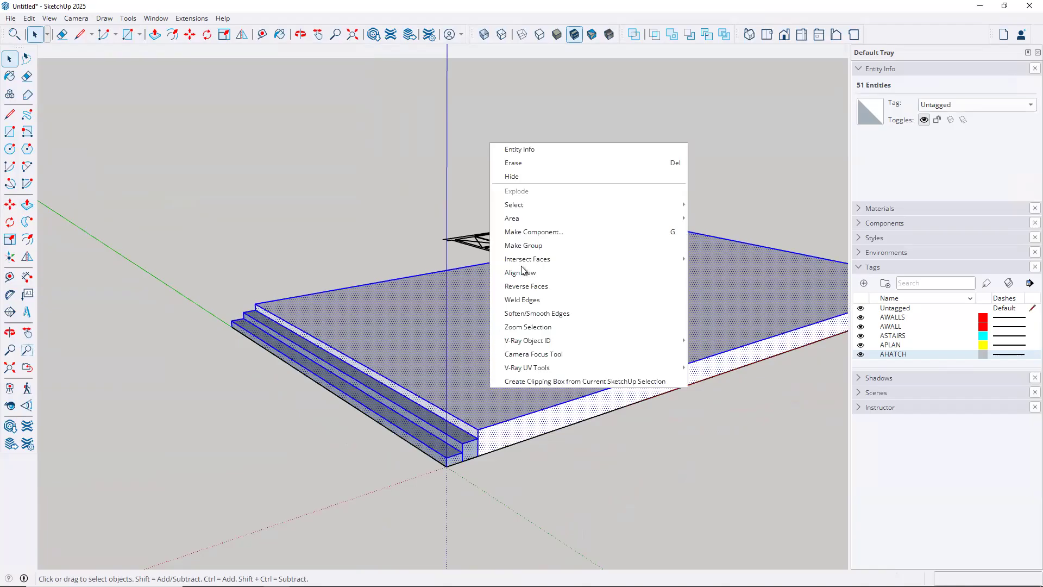
click(536, 247)
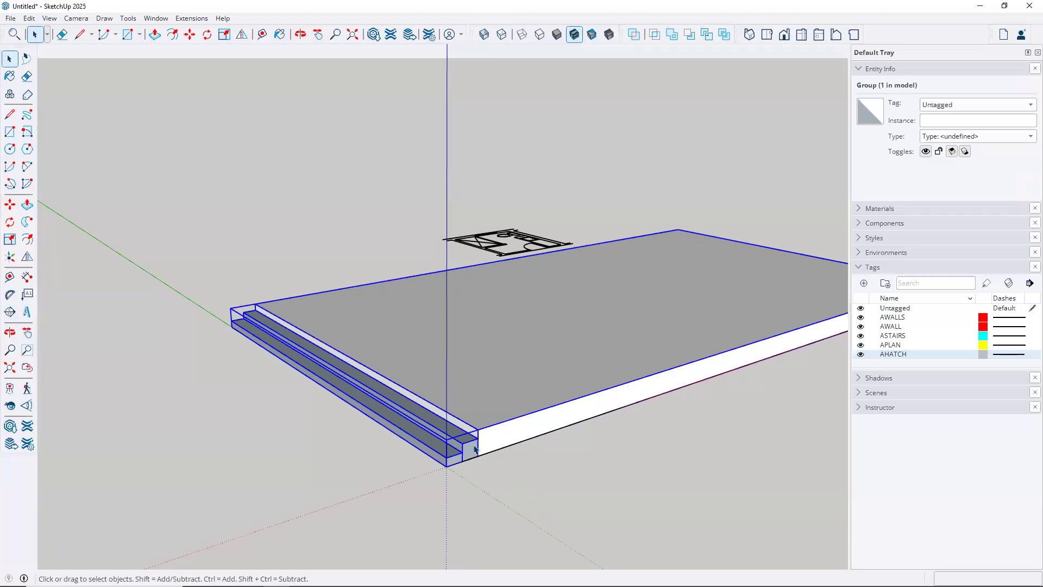
scroll(474, 449, up, 1)
scroll(474, 450, up, 3)
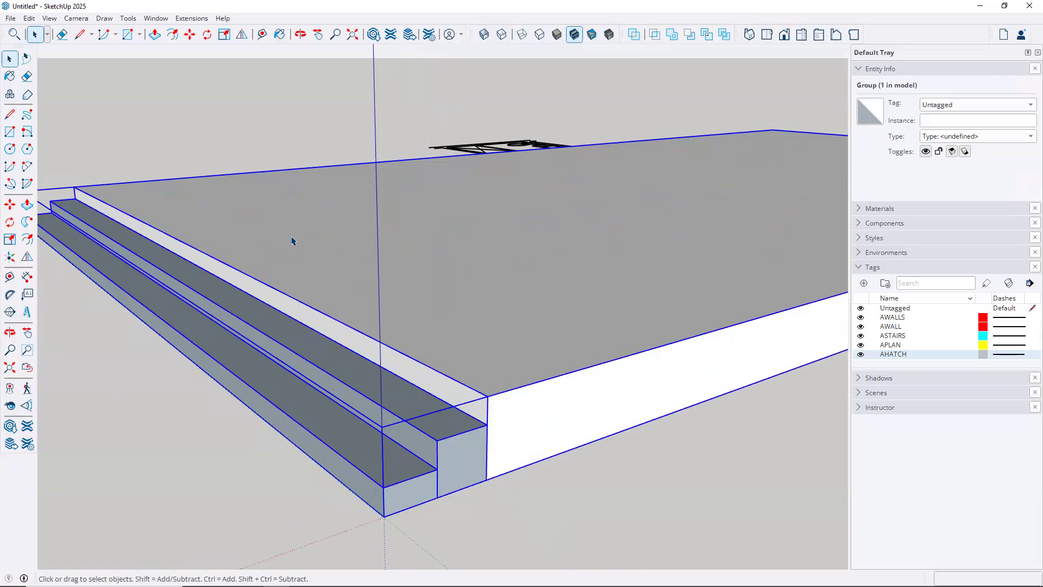
Turn on View > Component Edit > Hide Rest Of Model and enter the slab group
click(50, 18)
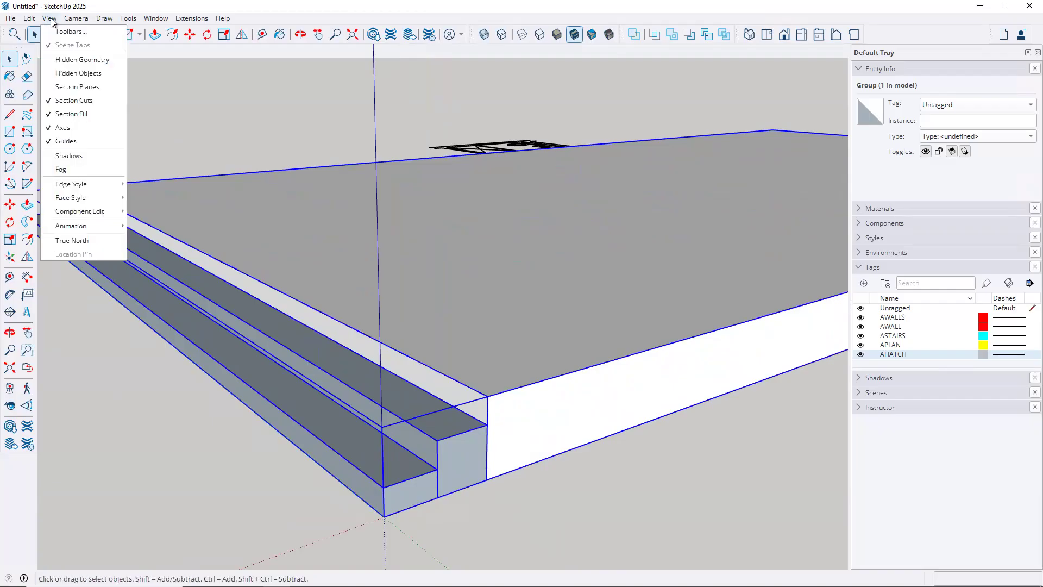
mouse_move(95, 211)
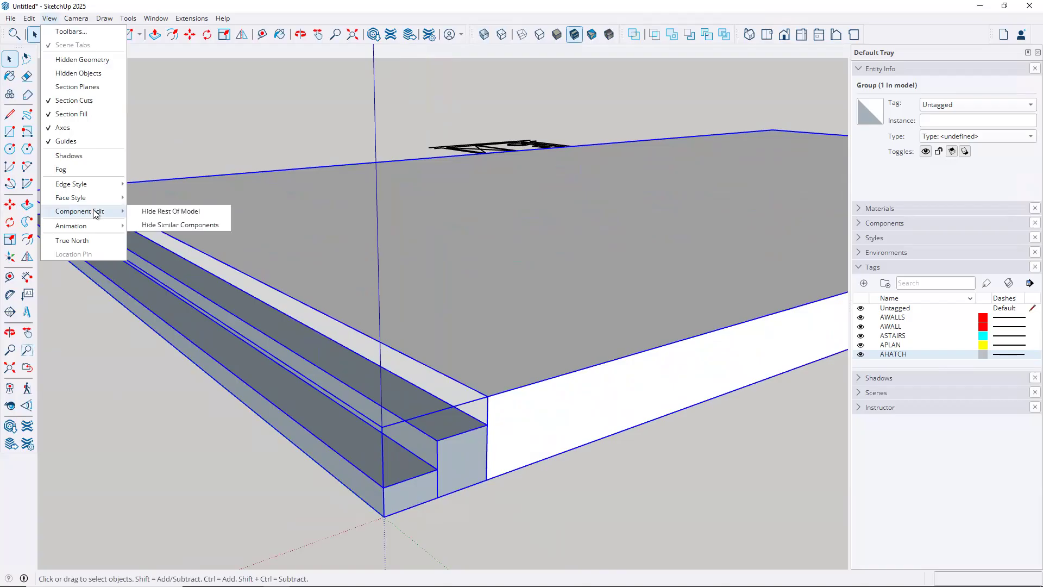
click(154, 216)
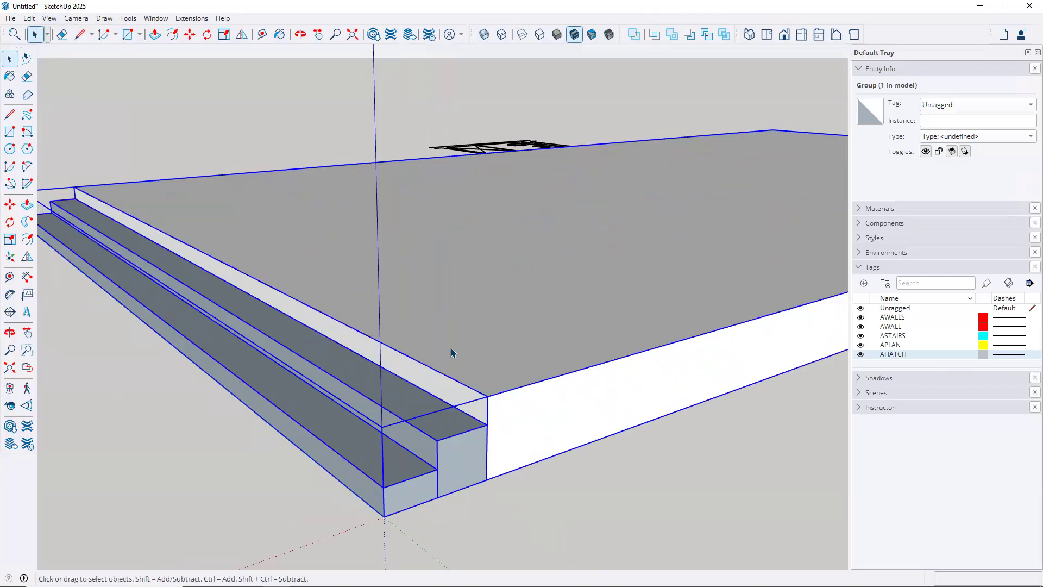
double_click(434, 392)
From beneath the slab, draw a Line edge across the step's bottom corners to seal its underside
middle_drag(529, 443, 433, 240)
middle_drag(396, 415, 427, 324)
key(l)
click(396, 312)
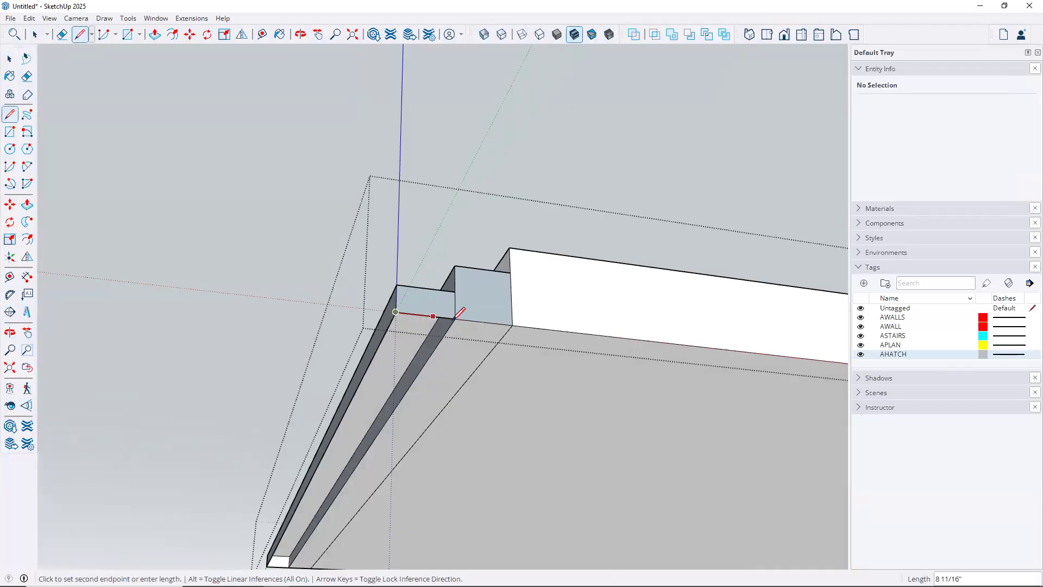
click(455, 320)
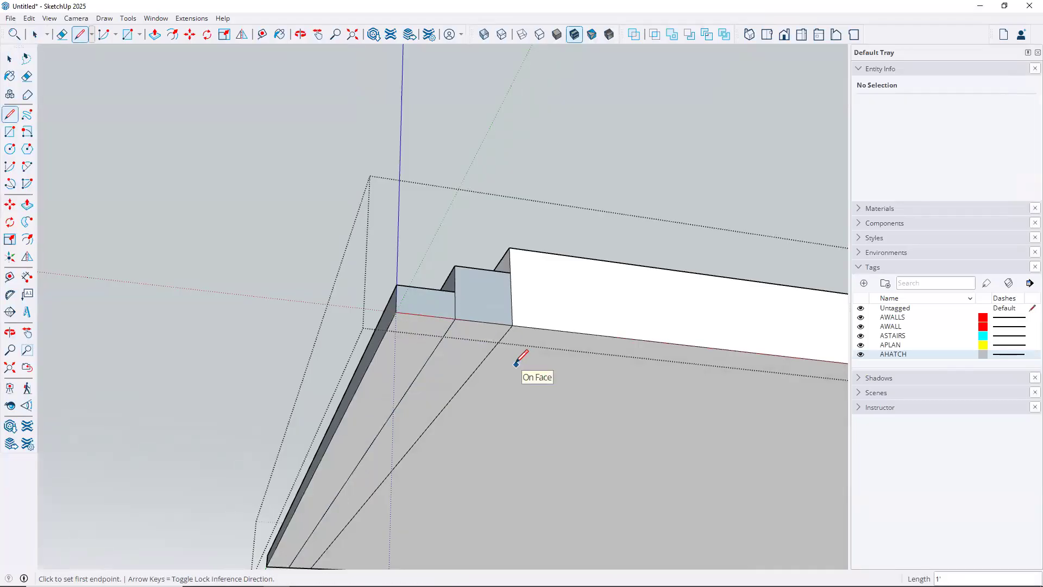
mouse_move(499, 344)
middle_down()
mouse_move(501, 359)
mouse_move(510, 326)
middle_up()
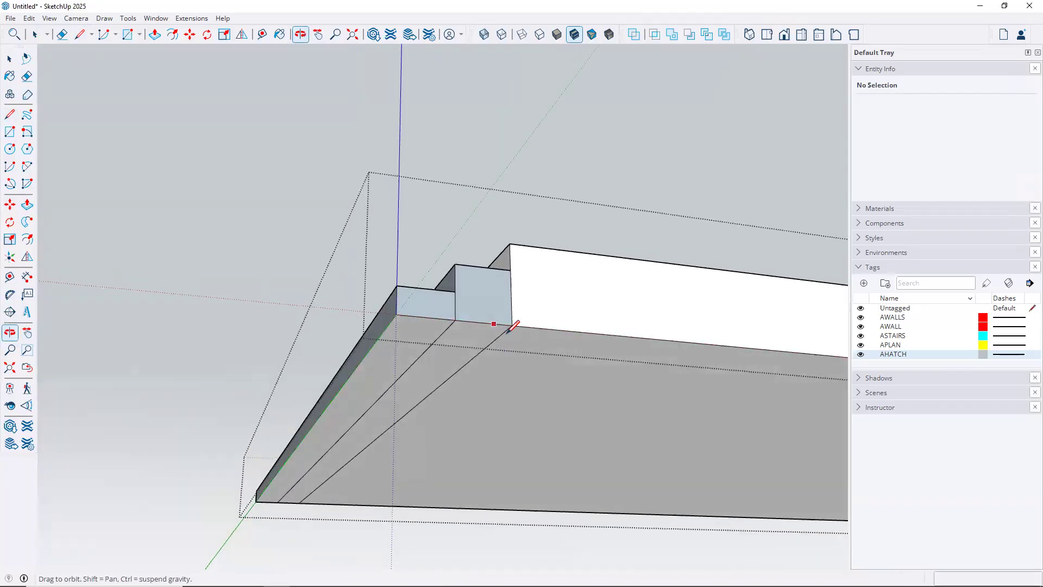
key(space)
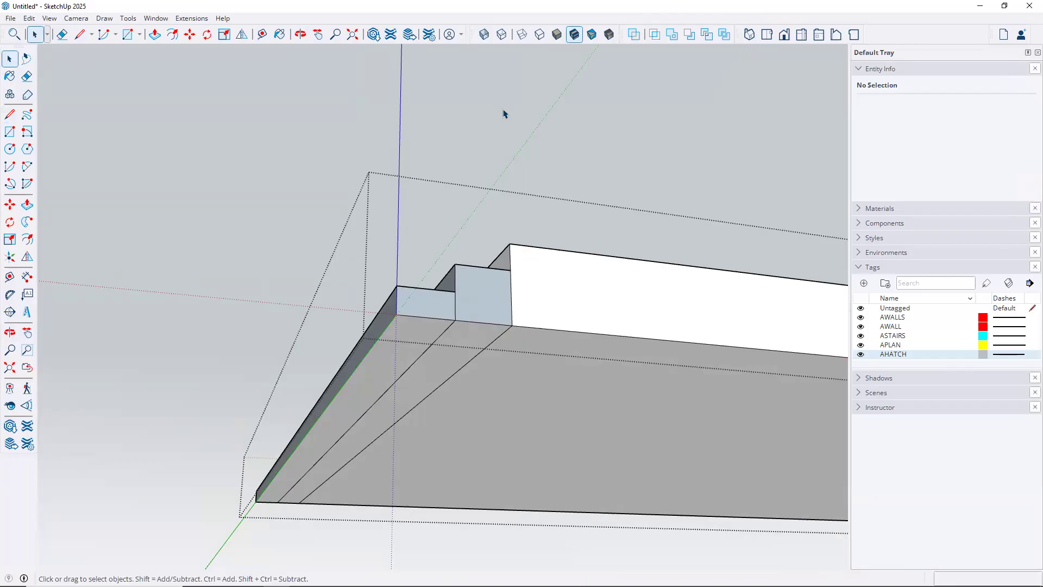
With X-ray on, erase the vertical and diagonal edges splitting the lower stair faces
click(484, 34)
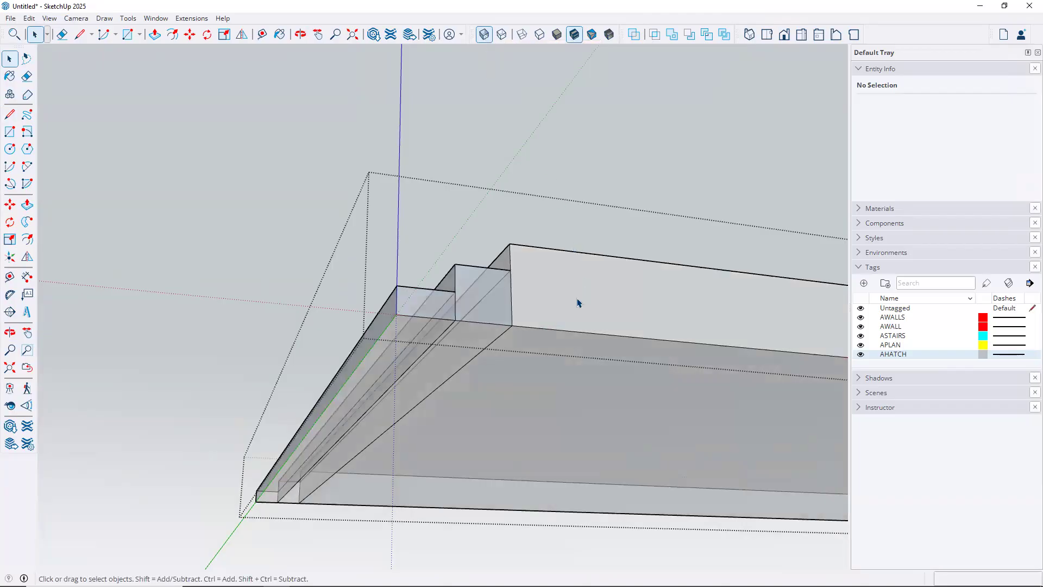
middle_drag(538, 282, 435, 294)
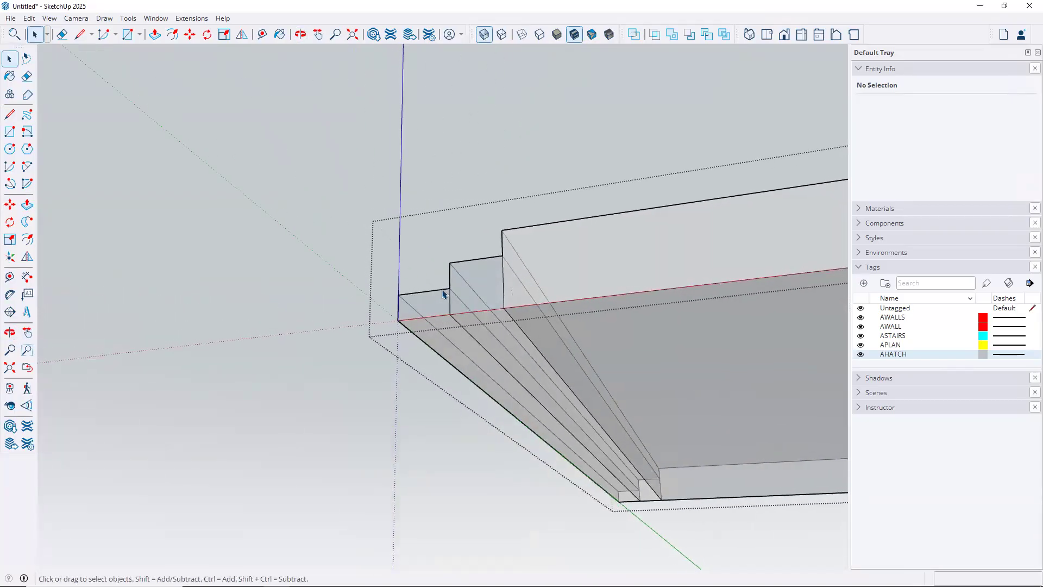
key(e)
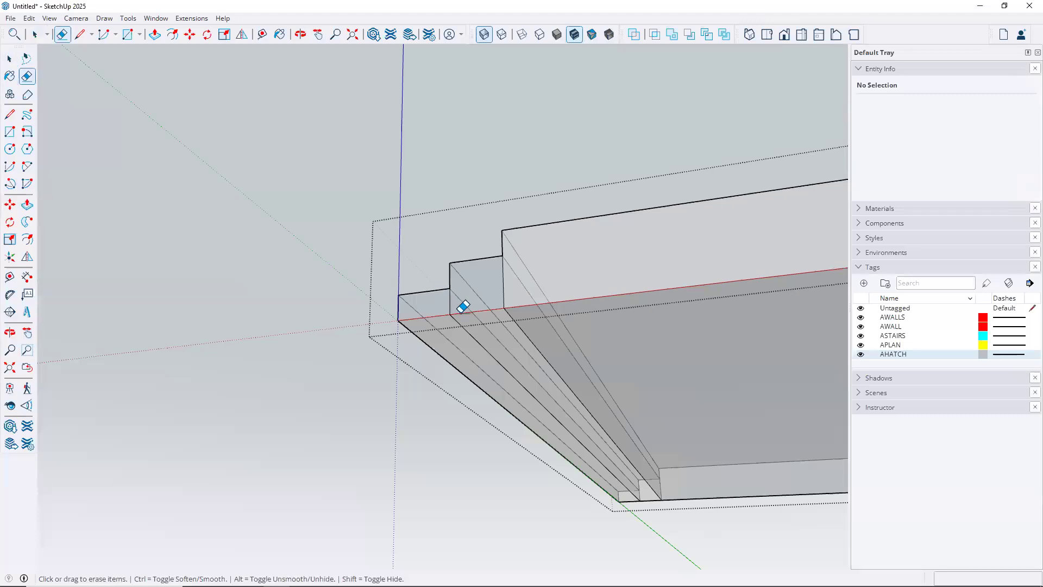
scroll(463, 308, up, 1)
scroll(463, 307, up, 1)
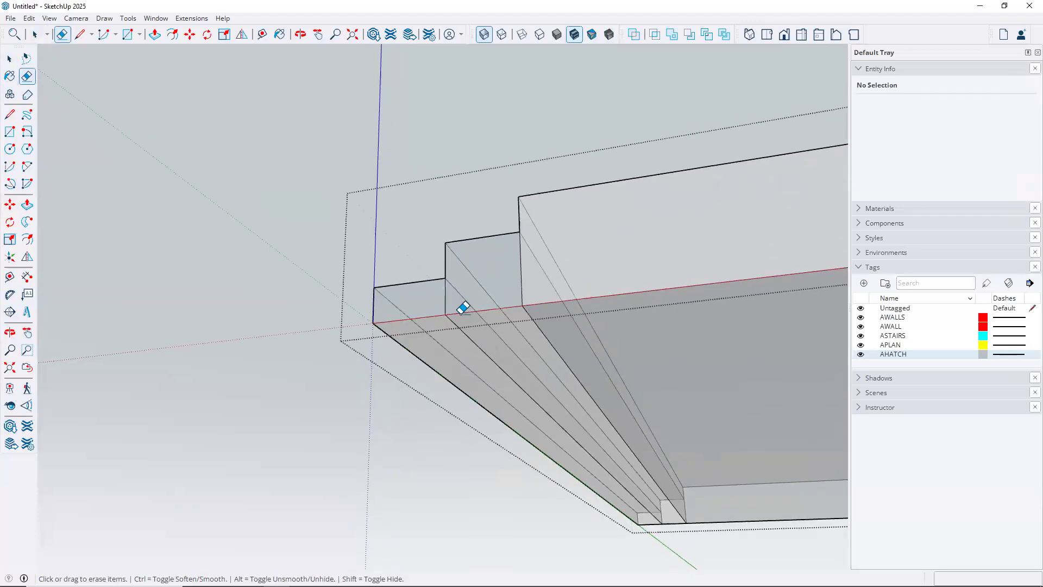
scroll(463, 308, up, 2)
drag(437, 285, 457, 289)
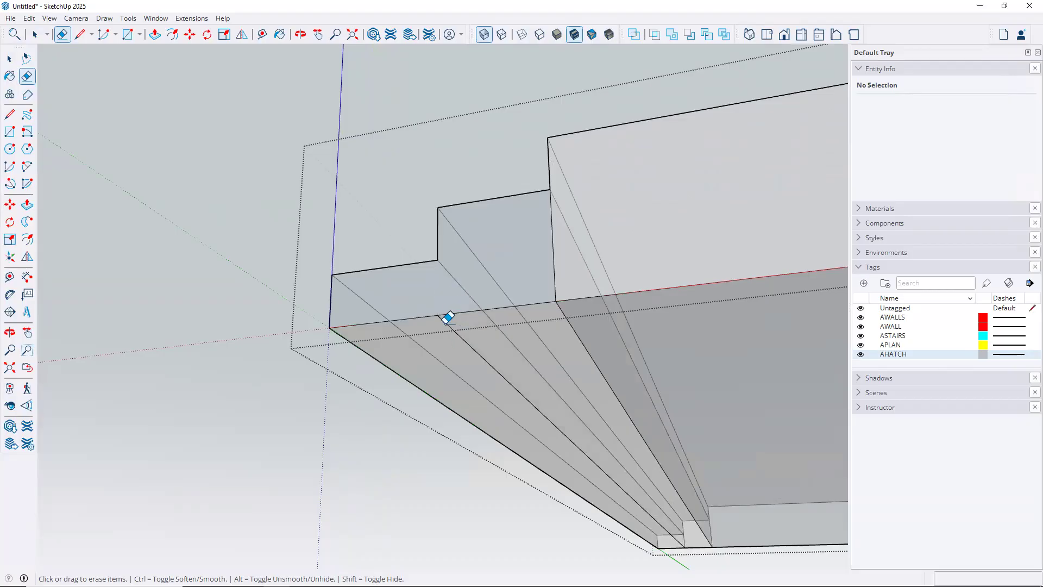
drag(449, 317, 465, 315)
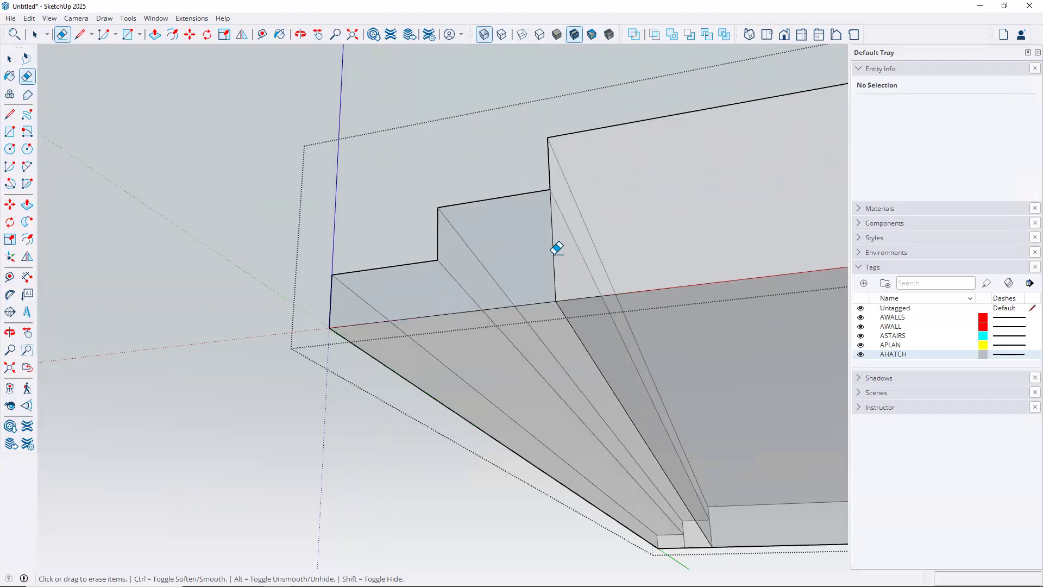
Erase the riser edge and the diagonal edge across the upper step faces
click(562, 233)
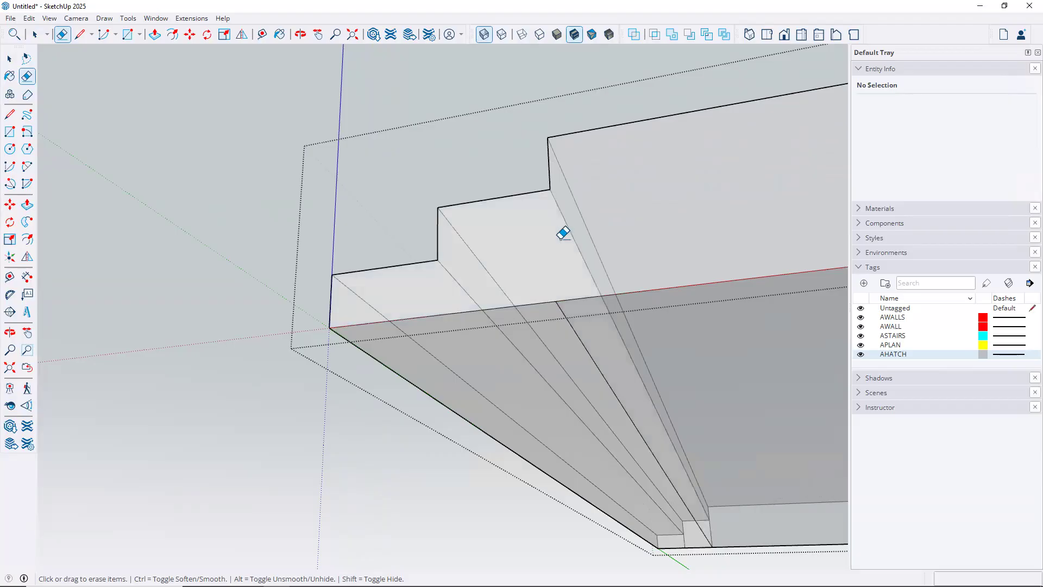
drag(582, 333, 624, 337)
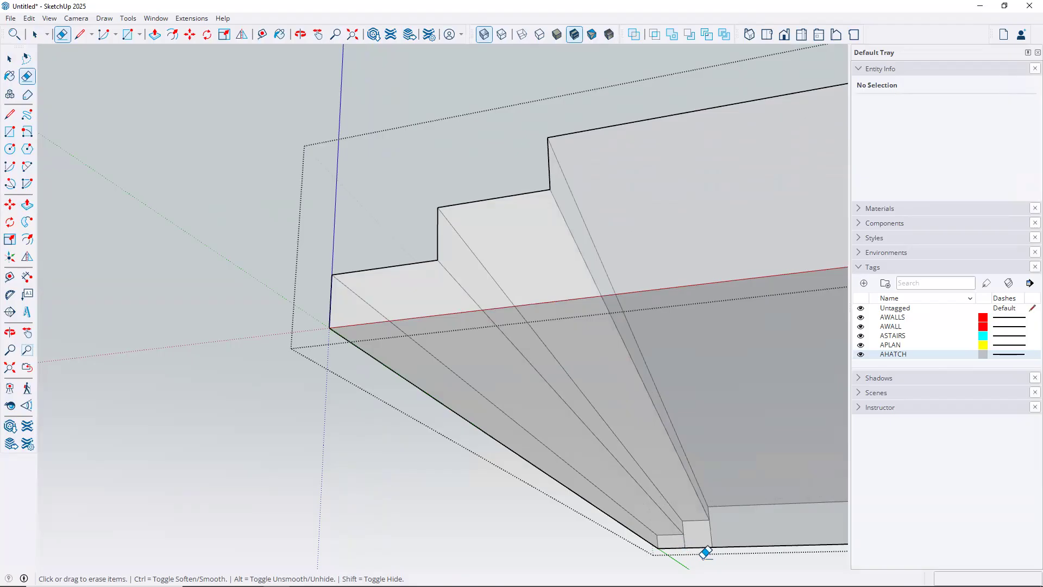
scroll(713, 553, up, 4)
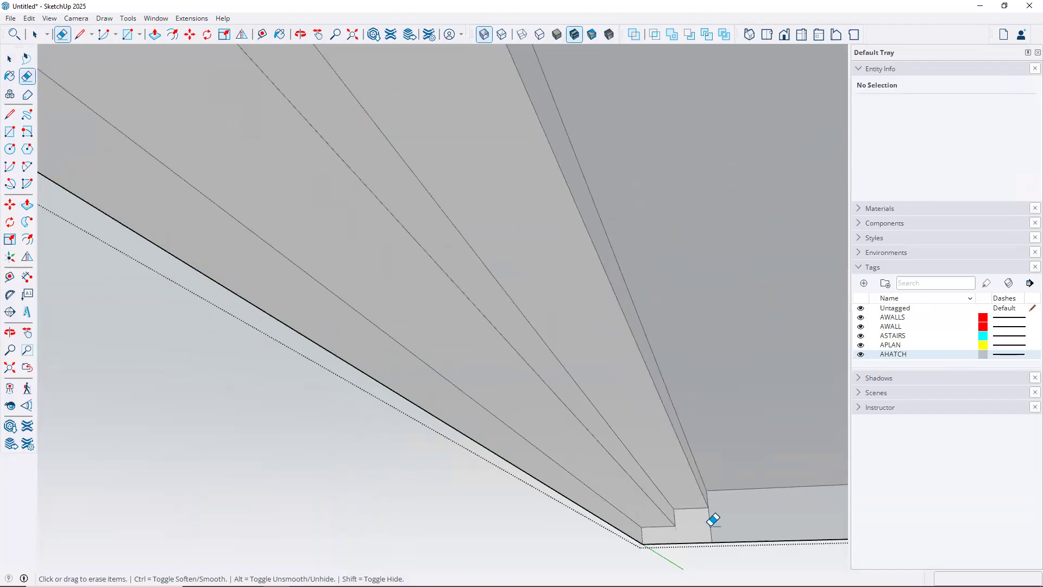
scroll(705, 494, down, 5)
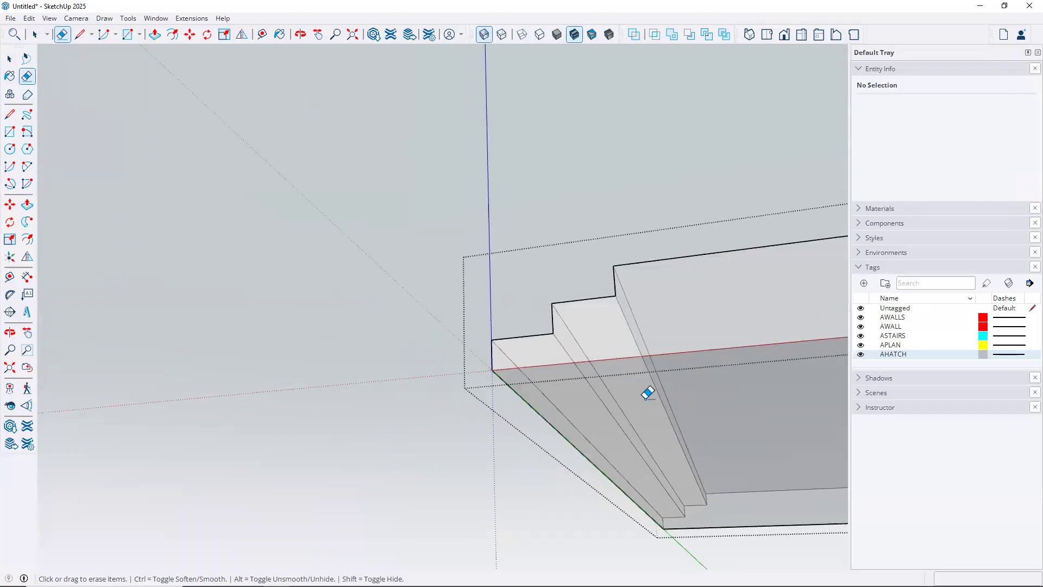
mouse_move(548, 424)
middle_down()
mouse_move(431, 454)
mouse_move(414, 485)
mouse_move(538, 523)
mouse_move(686, 524)
mouse_move(751, 543)
mouse_move(736, 514)
mouse_move(666, 473)
middle_up()
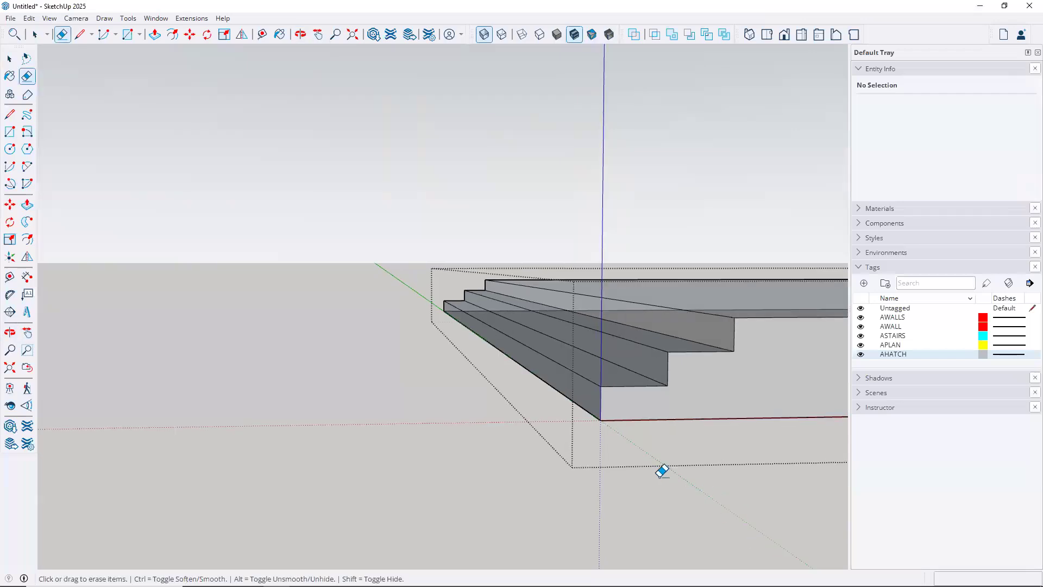
key(space)
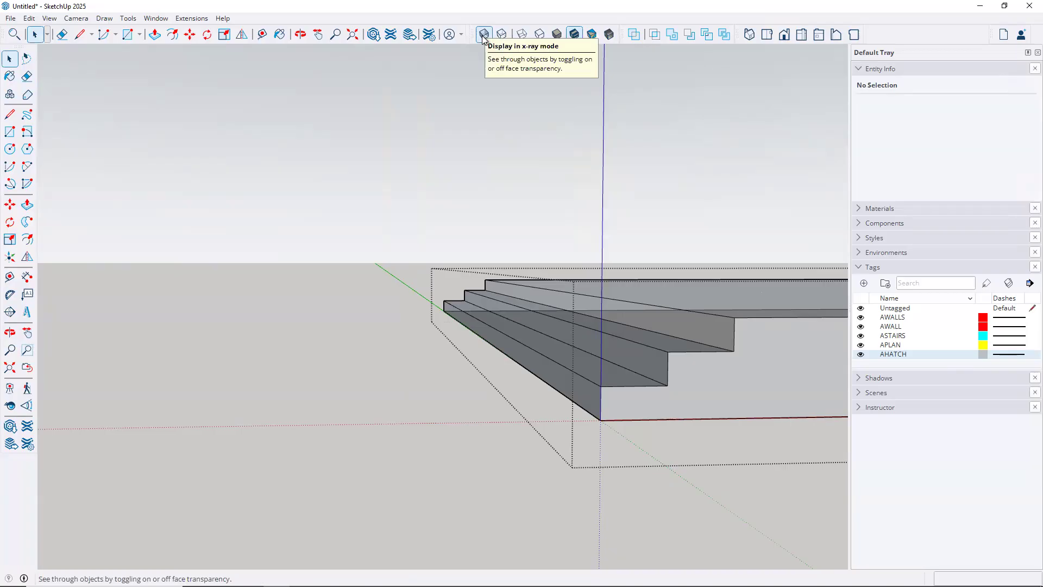
Turn off X-ray and reverse the upper tread and upper riser faces
click(483, 36)
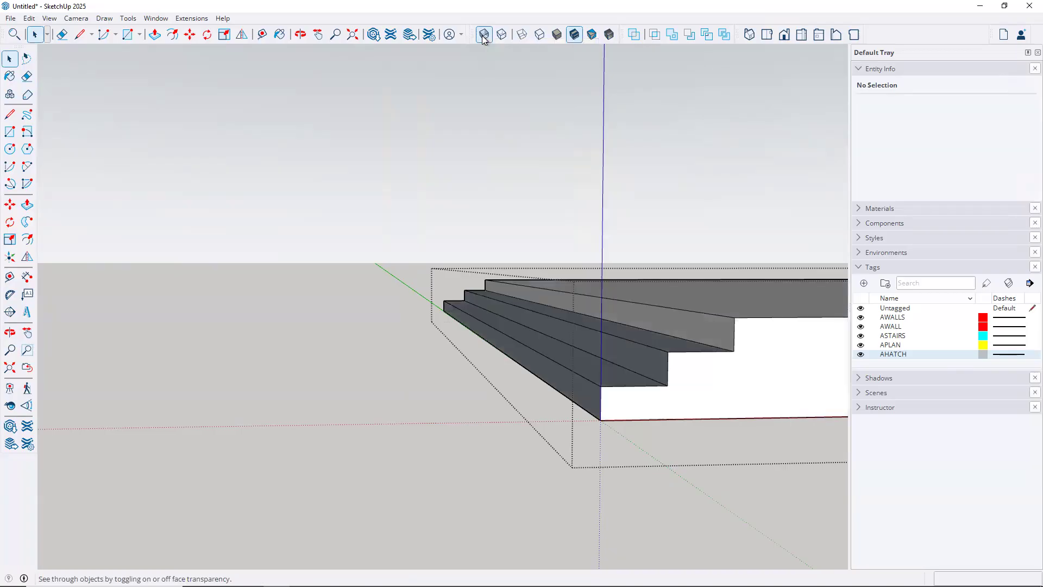
middle_drag(438, 216, 657, 472)
middle_drag(620, 438, 659, 432)
scroll(660, 429, up, 4)
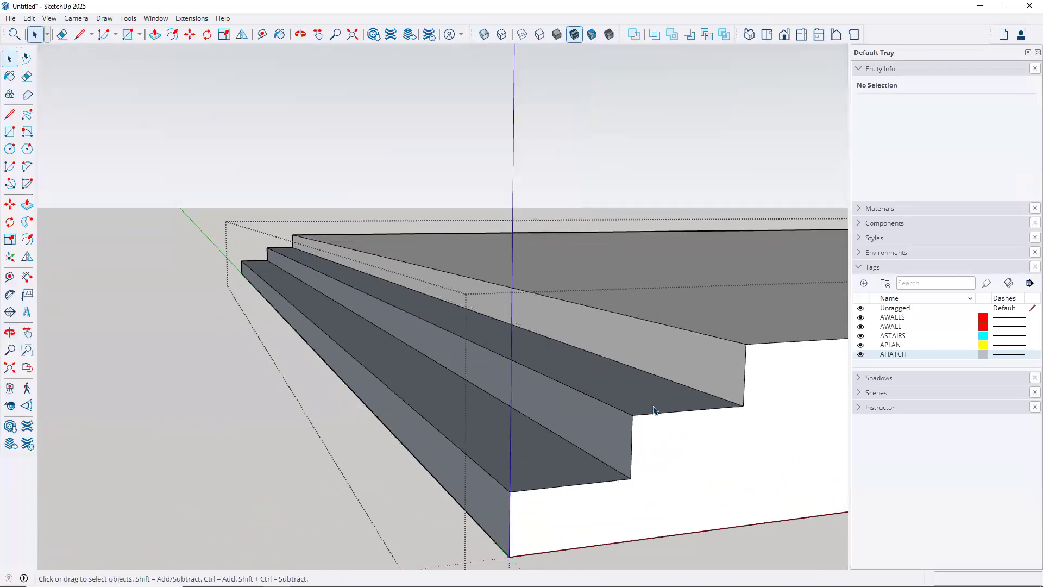
right_click(613, 392)
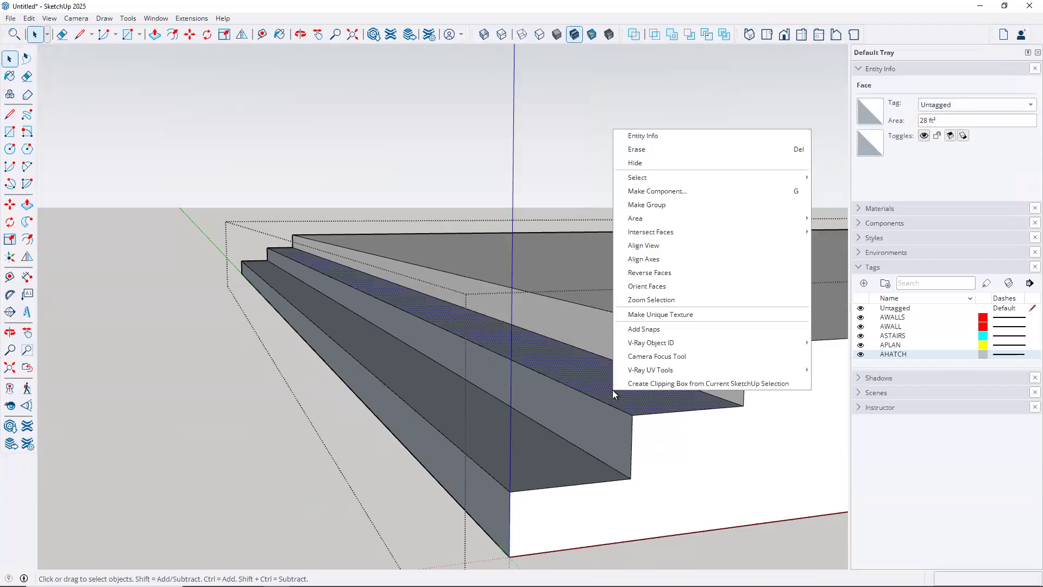
click(666, 275)
click(594, 433)
right_click(594, 434)
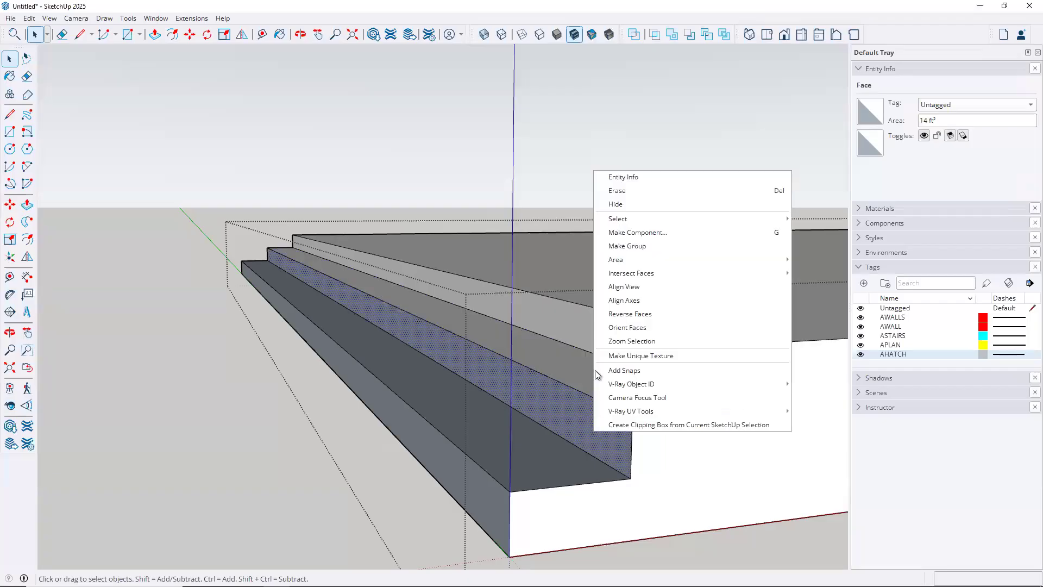
click(632, 319)
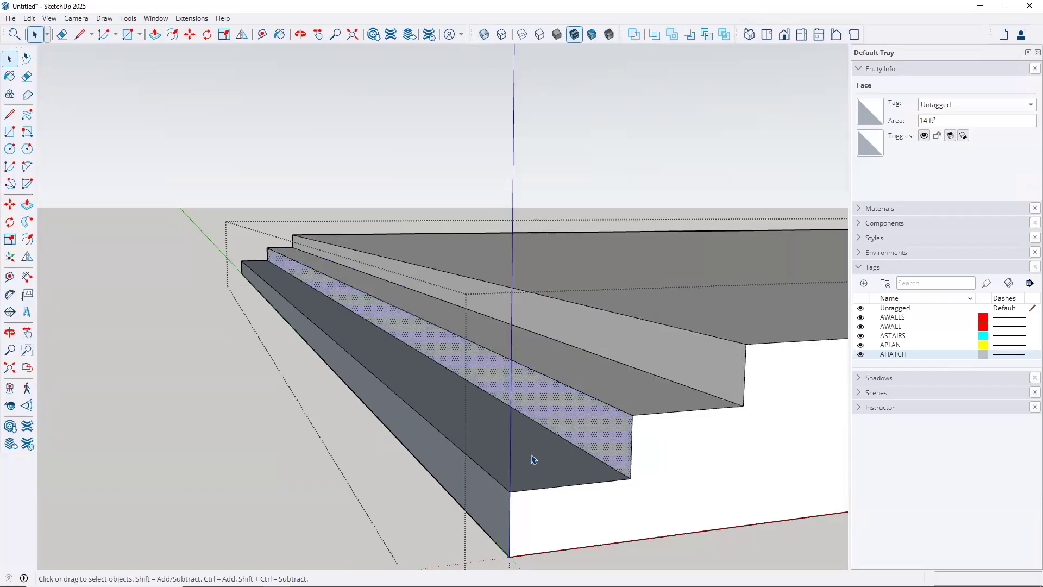
Reverse the lower tread and lower riser faces, then clear the selection
click(532, 458)
right_click(531, 457)
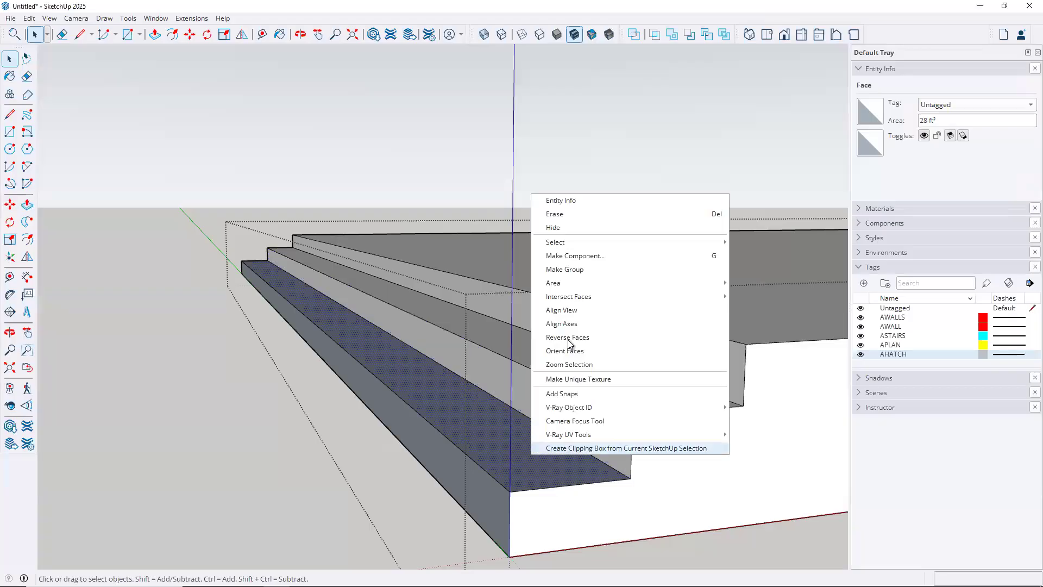
click(572, 341)
click(434, 451)
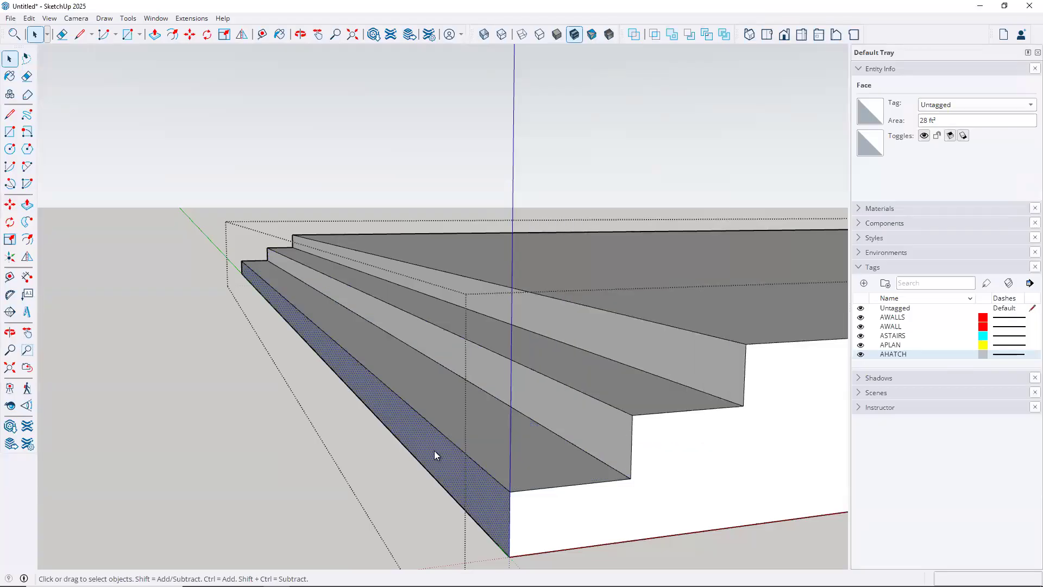
right_click(434, 451)
click(483, 333)
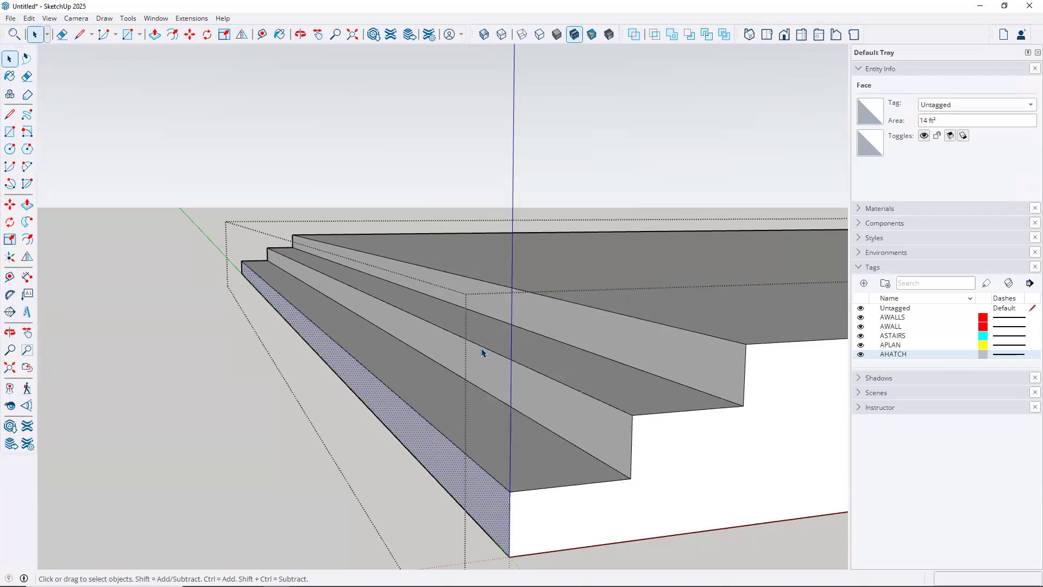
click(241, 380)
scroll(482, 401, down, 3)
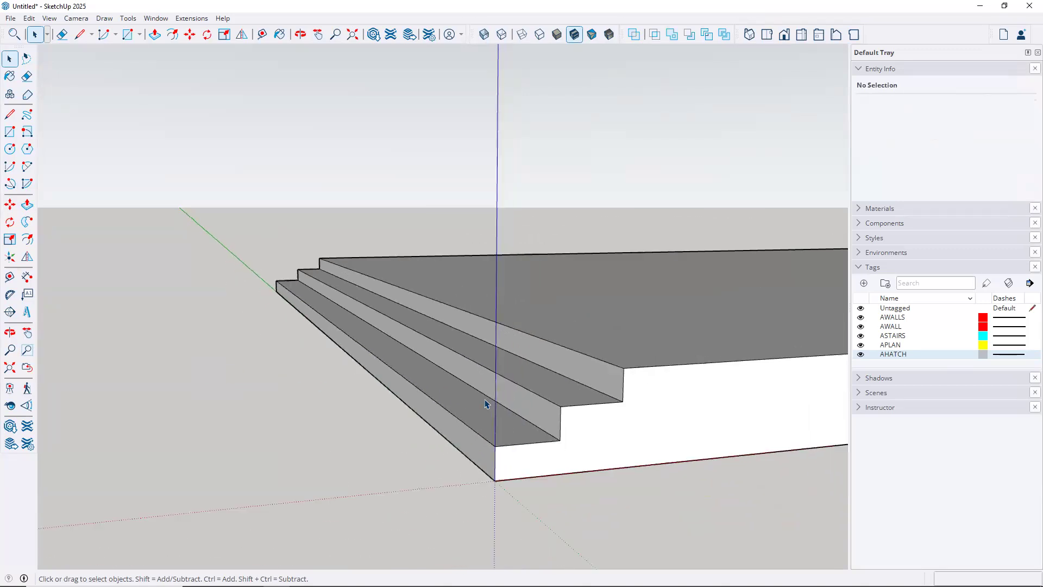
scroll(487, 403, down, 4)
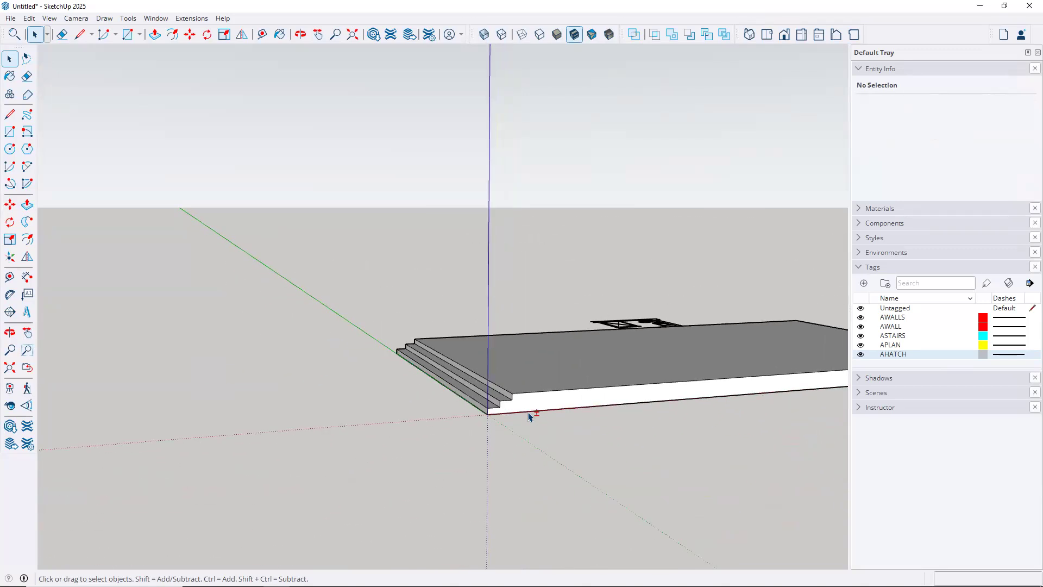
middle_drag(491, 415, 380, 481)
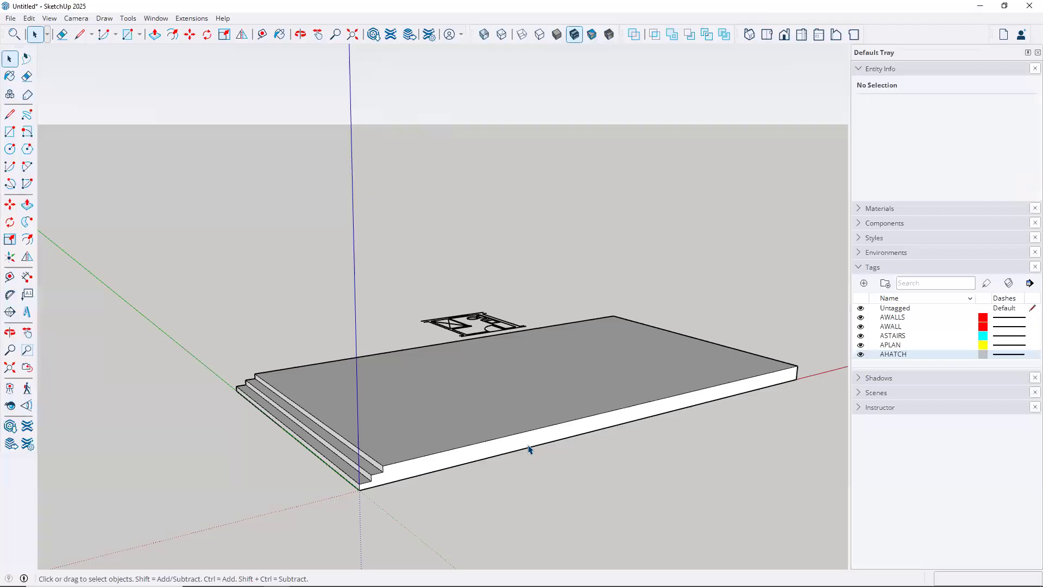
click(510, 453)
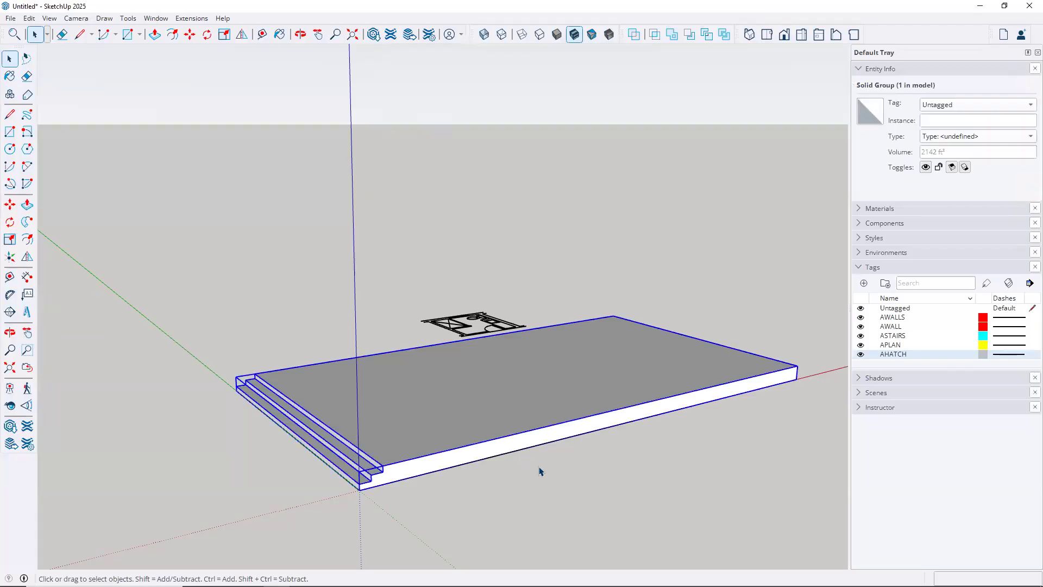
middle_drag(555, 480, 479, 292)
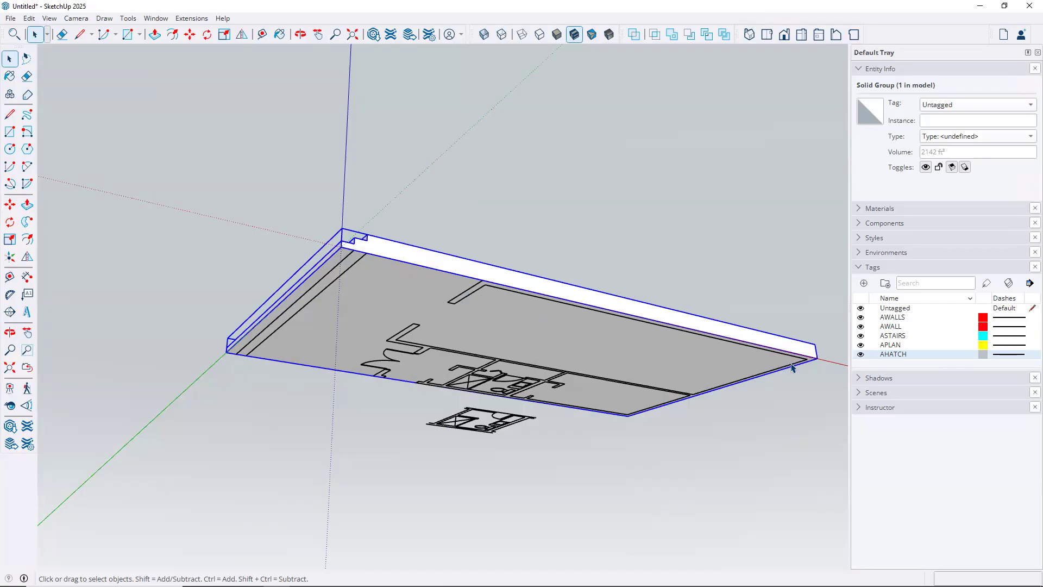
middle_drag(742, 348, 570, 248)
scroll(570, 248, up, 6)
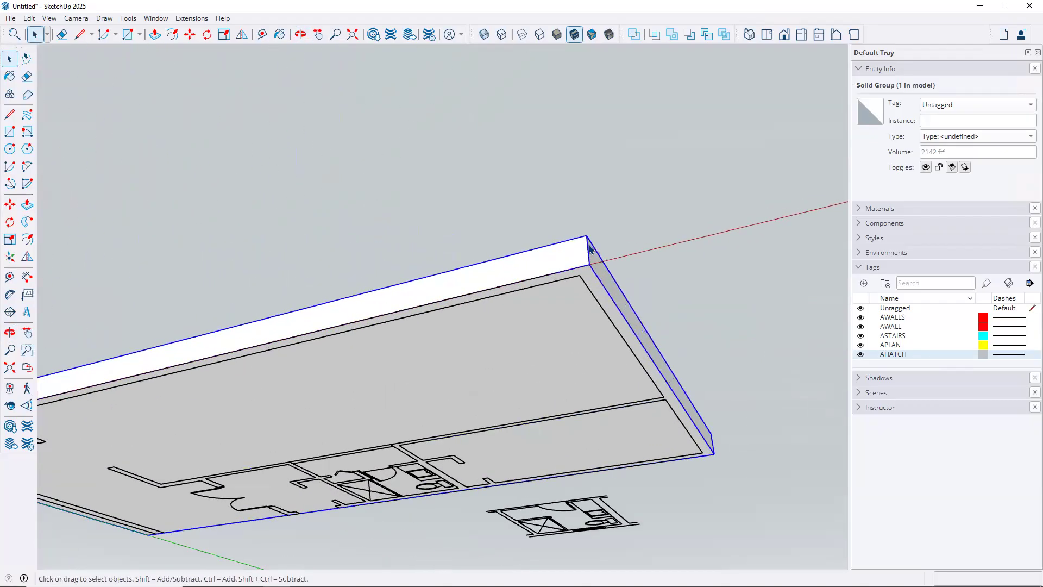
click(665, 221)
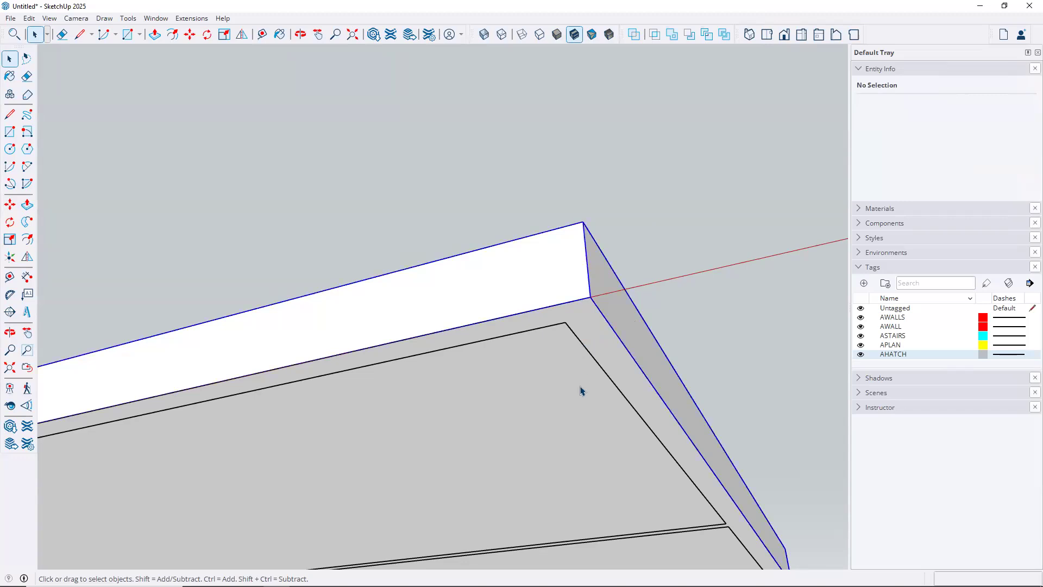
click(590, 356)
scroll(612, 362, down, 3)
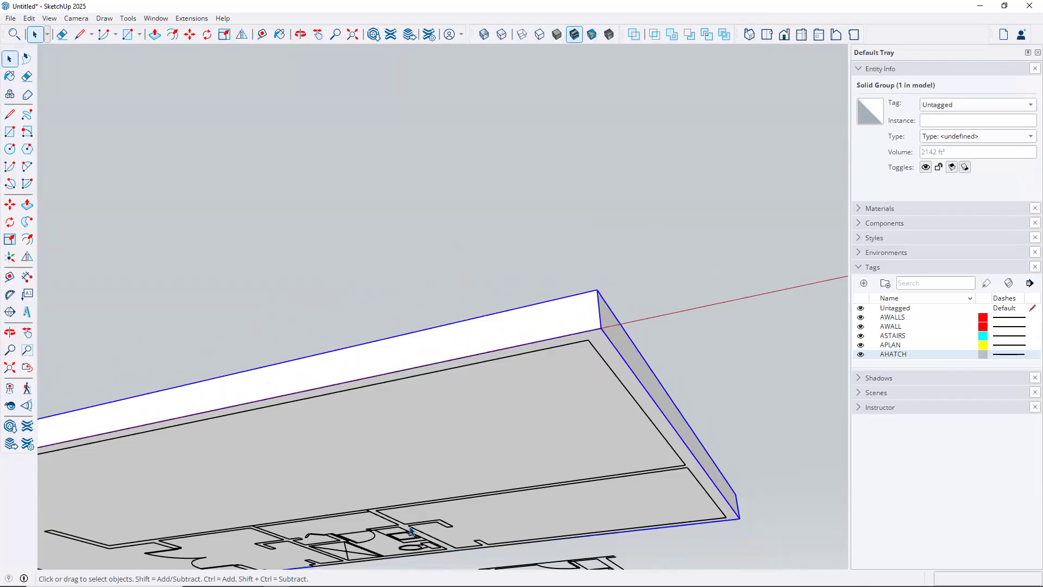
click(549, 264)
scroll(534, 270, down, 1)
scroll(534, 270, down, 1)
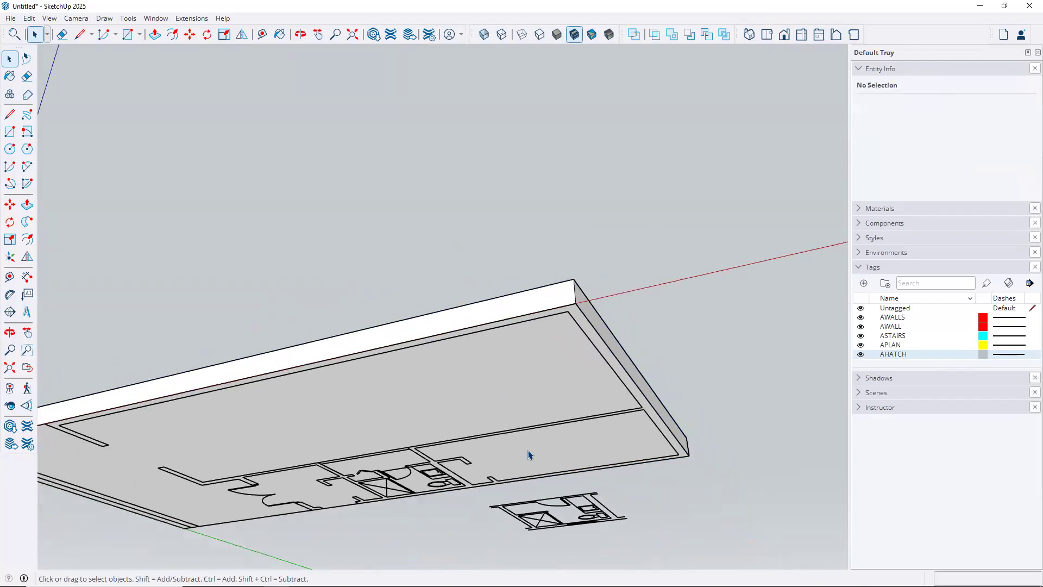
click(570, 501)
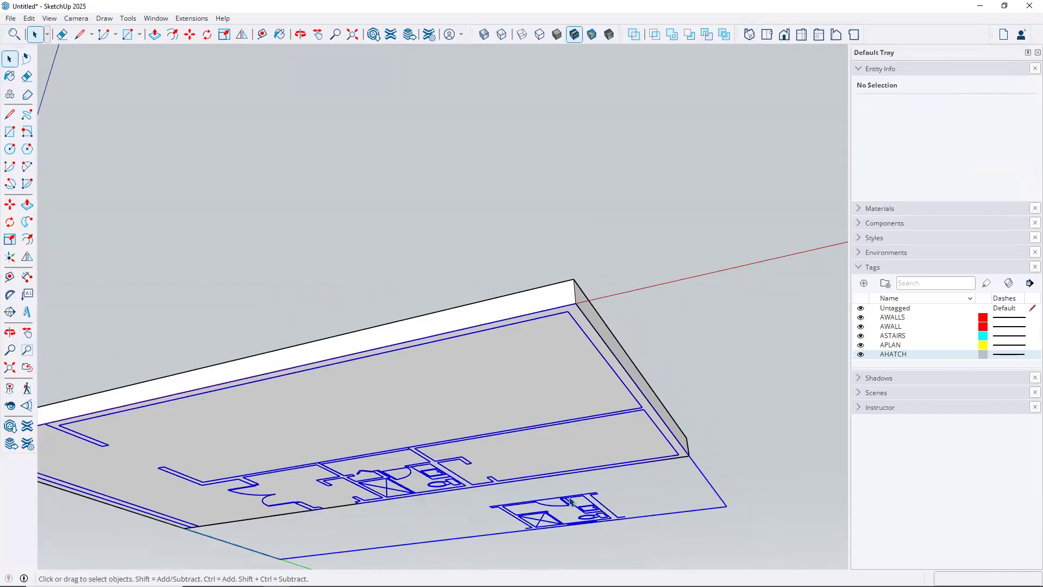
click(631, 489)
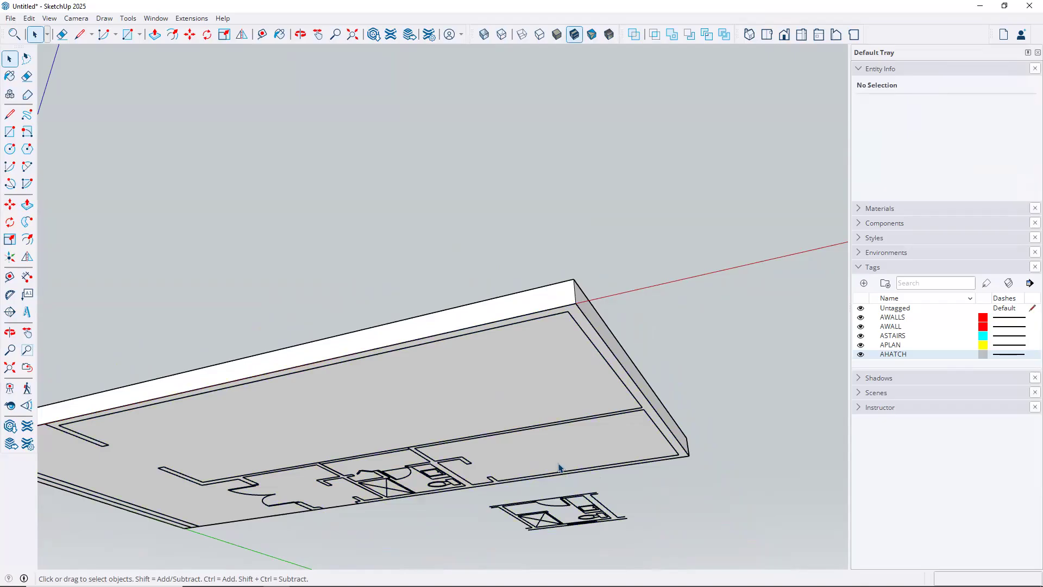
click(572, 294)
right_click(572, 295)
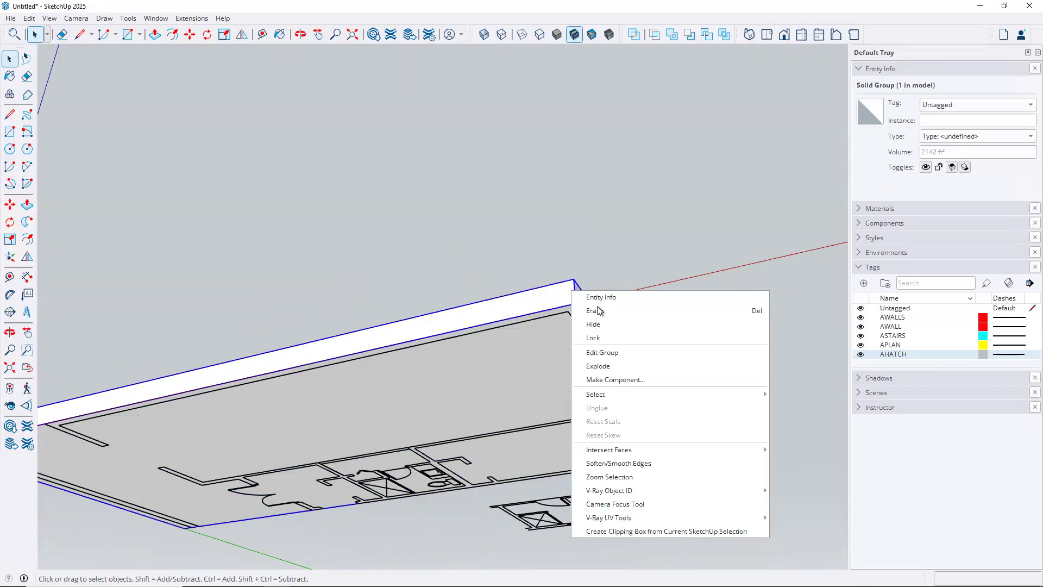
Hide the slab and move the imported floor plan up 18 inches
click(598, 329)
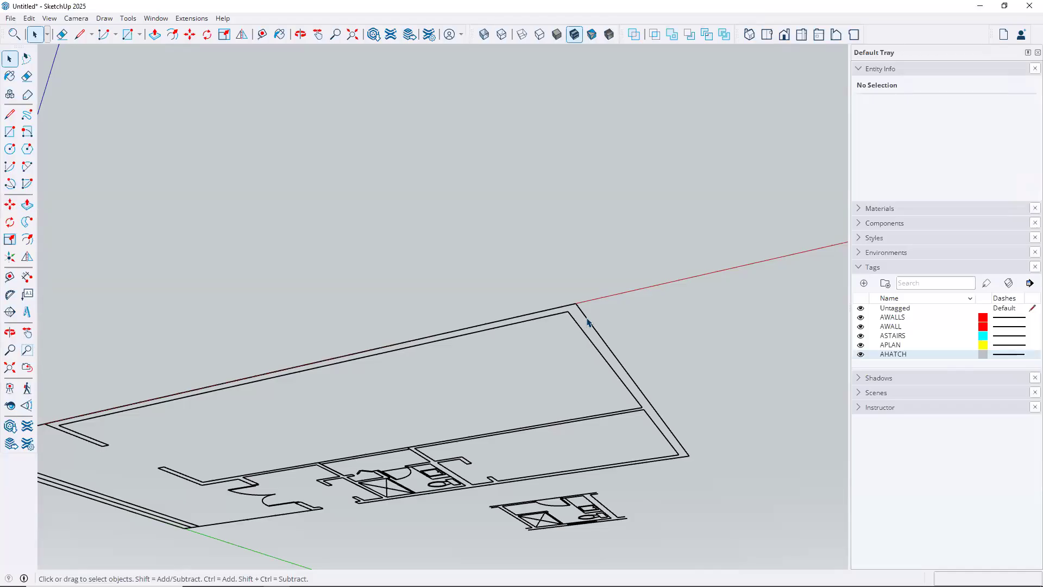
click(587, 322)
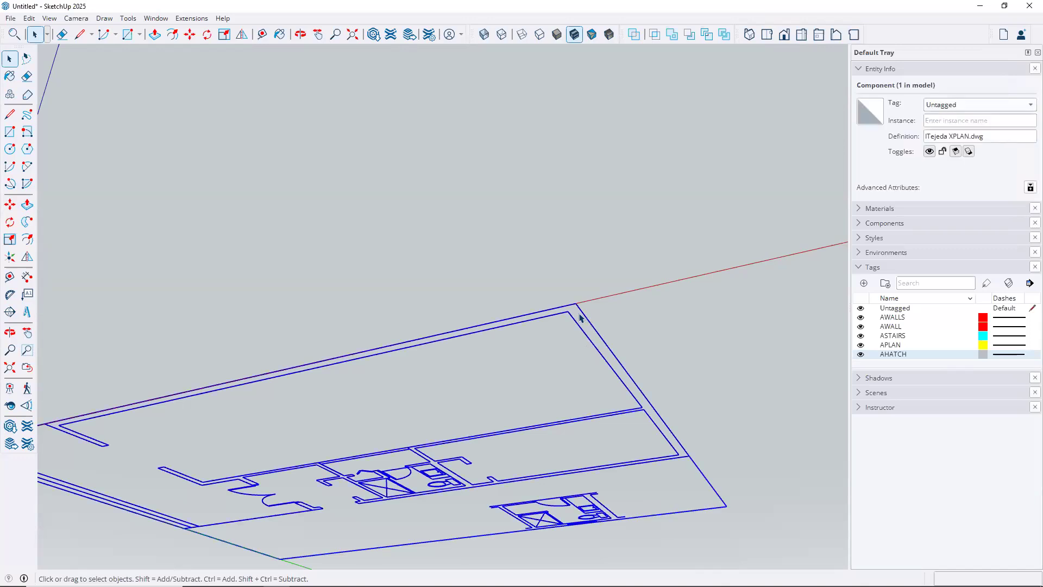
key(m)
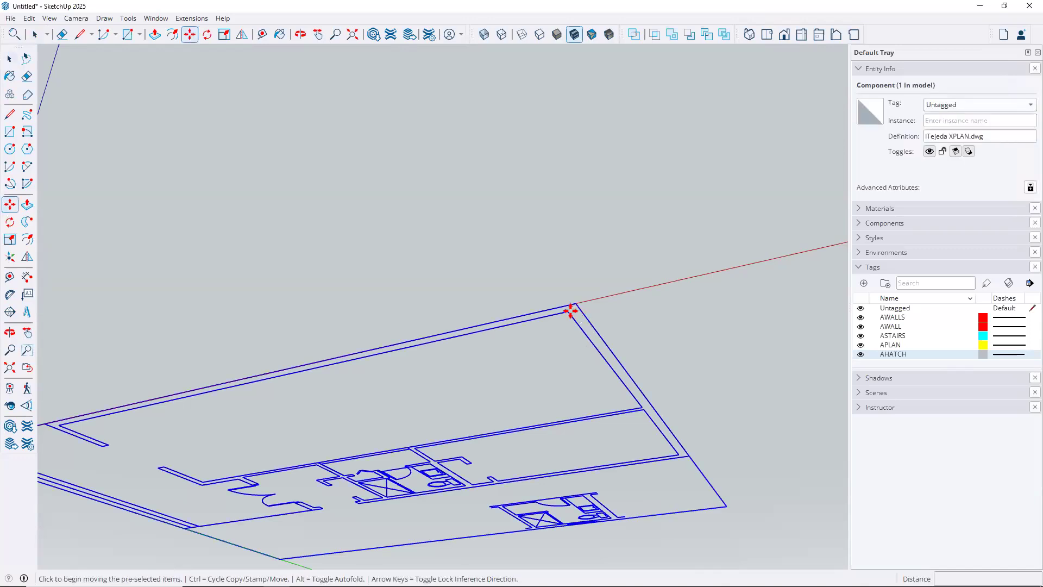
click(576, 305)
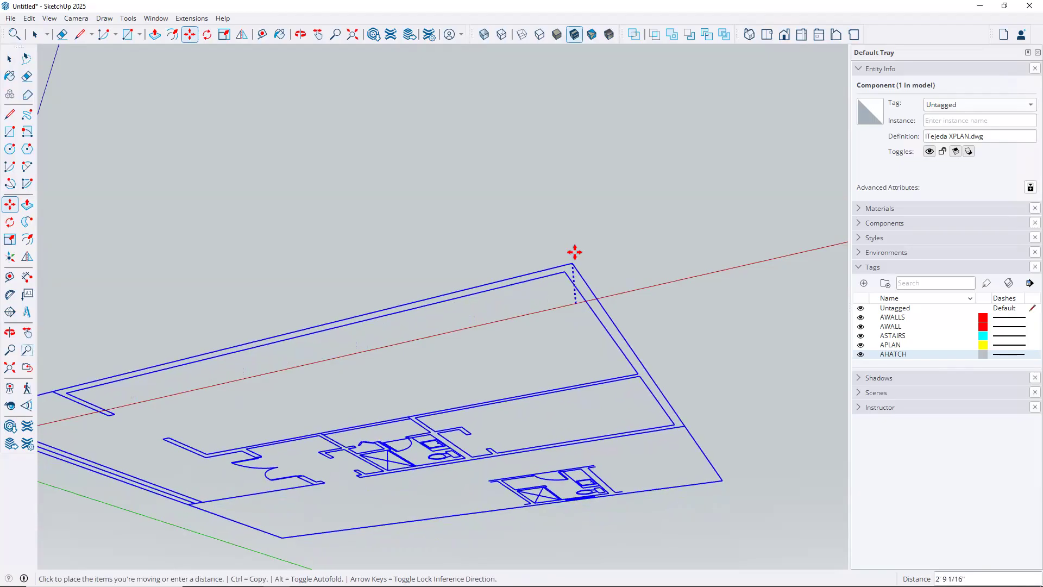
text(18)
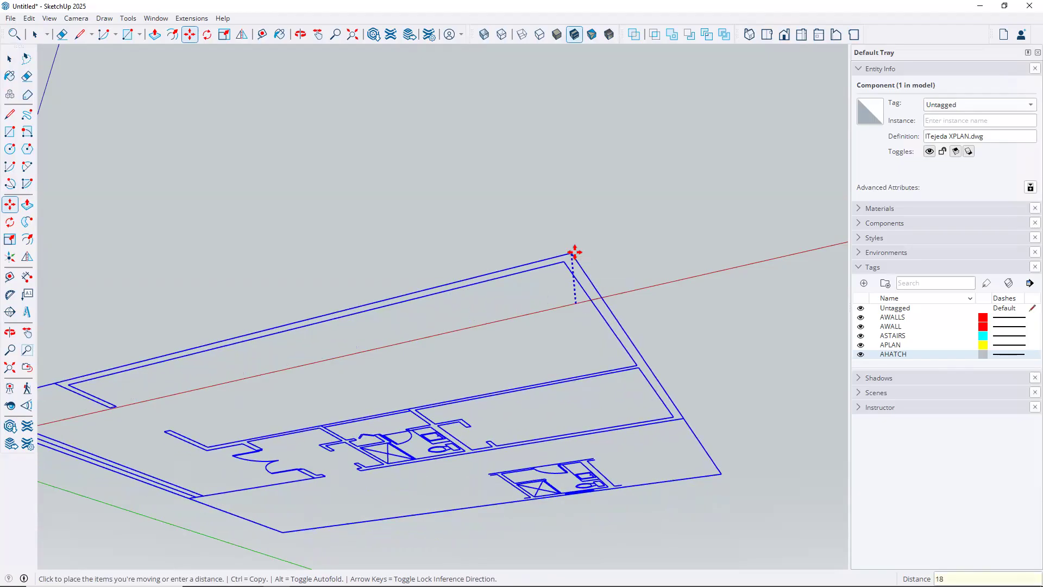
key(Return)
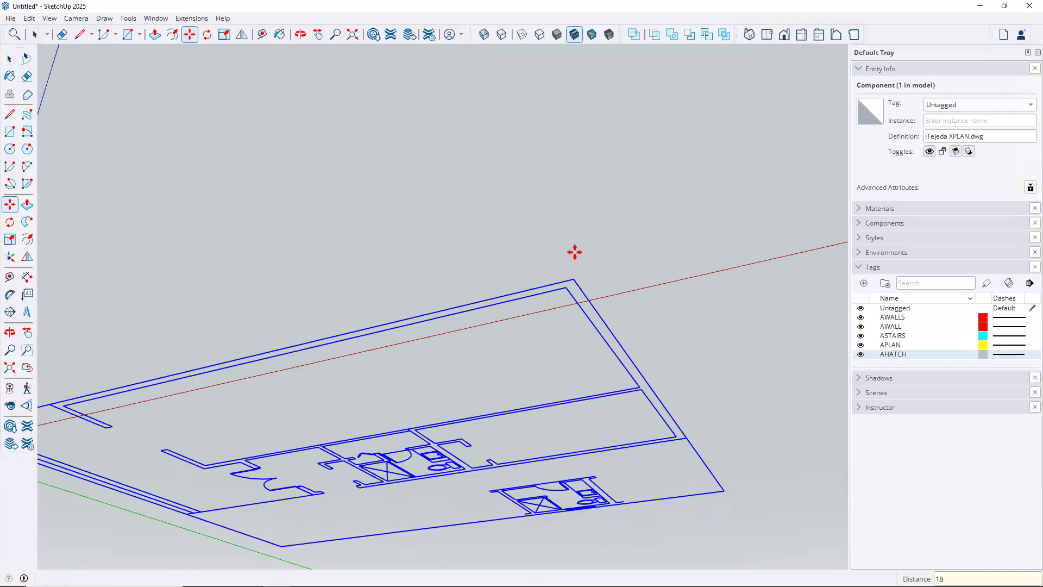
key(Escape)
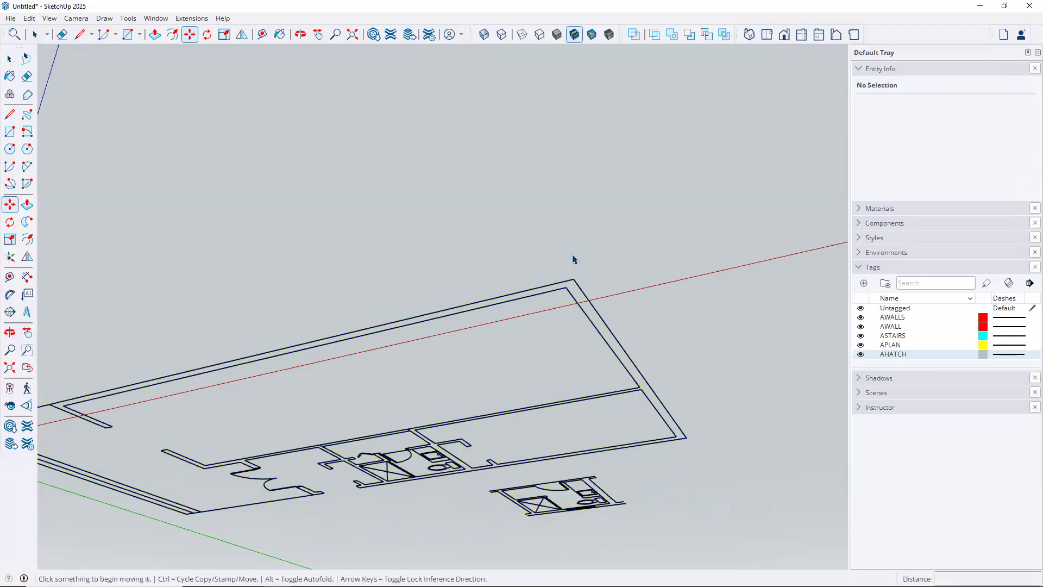
key(space)
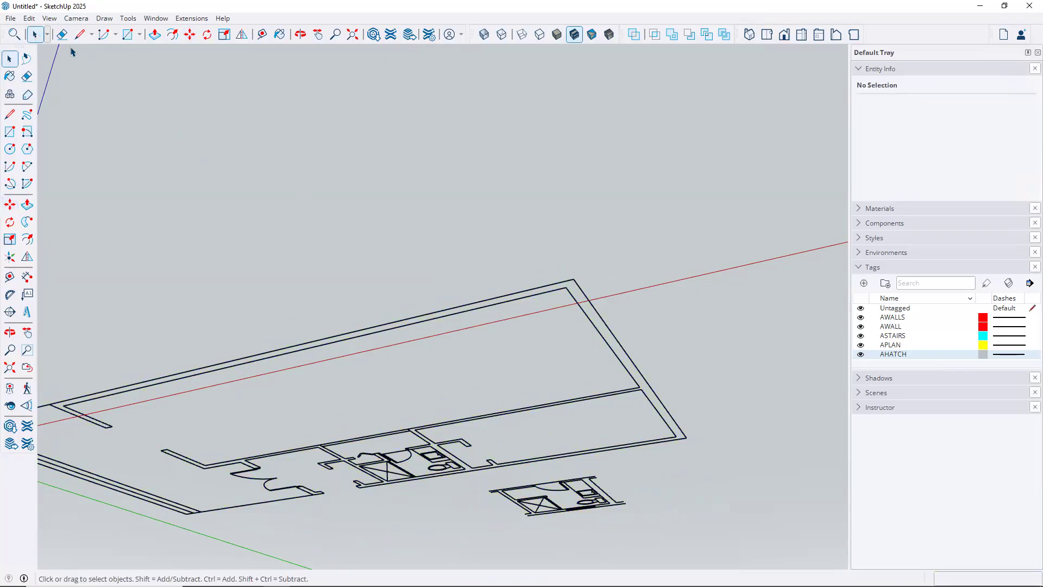
Use Edit > Unhide > Last to bring the slab group back
click(28, 18)
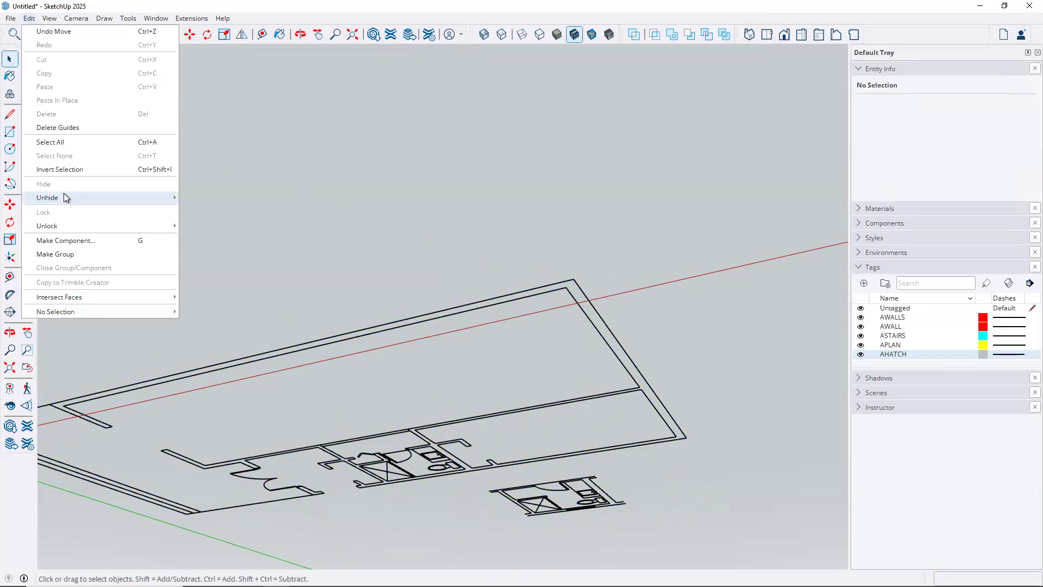
mouse_move(64, 194)
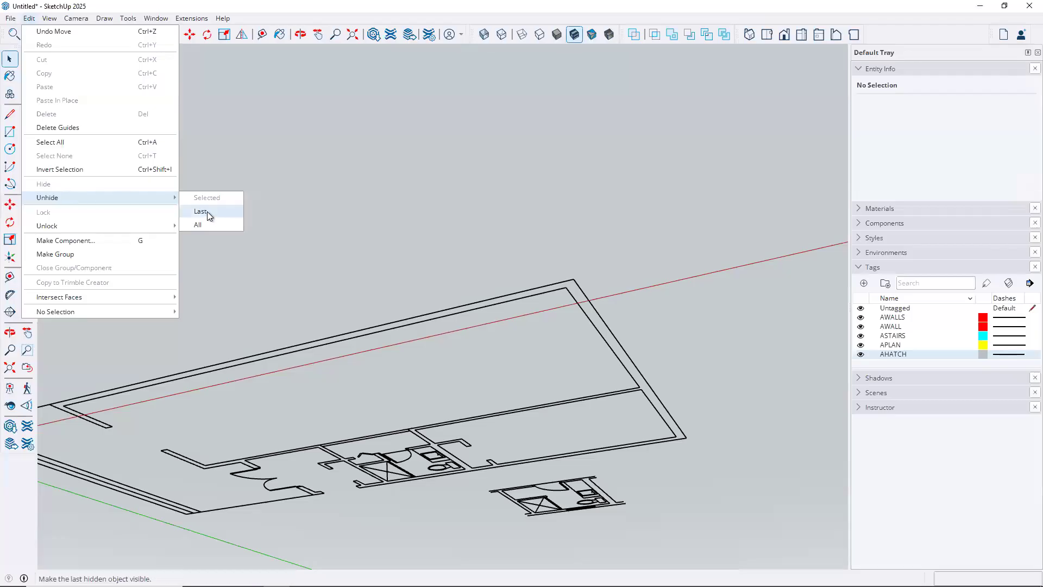
click(207, 211)
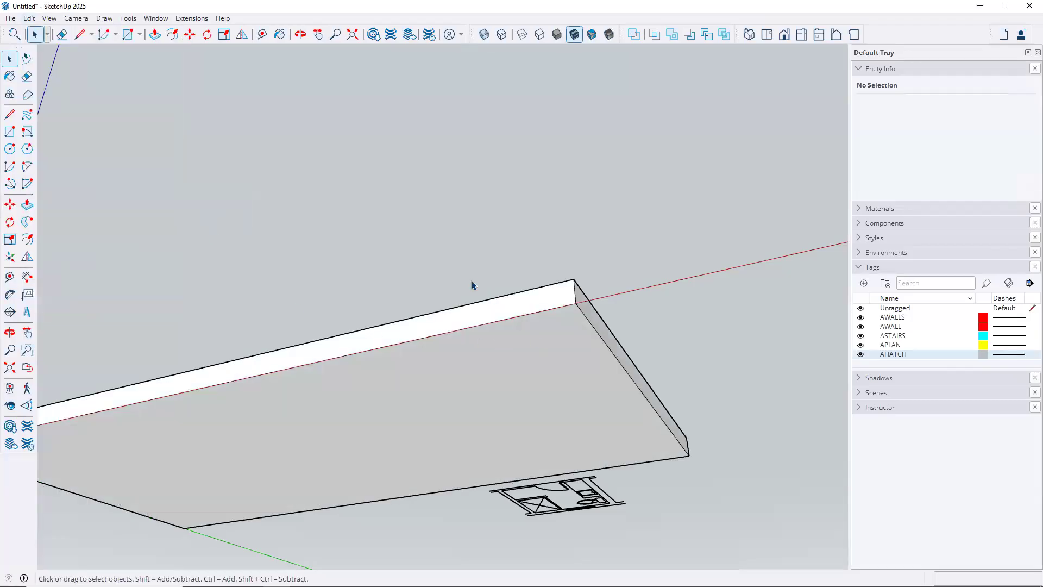
Undo the unhide, the 18-inch plan move and the slab hide
middle_drag(471, 263, 421, 321)
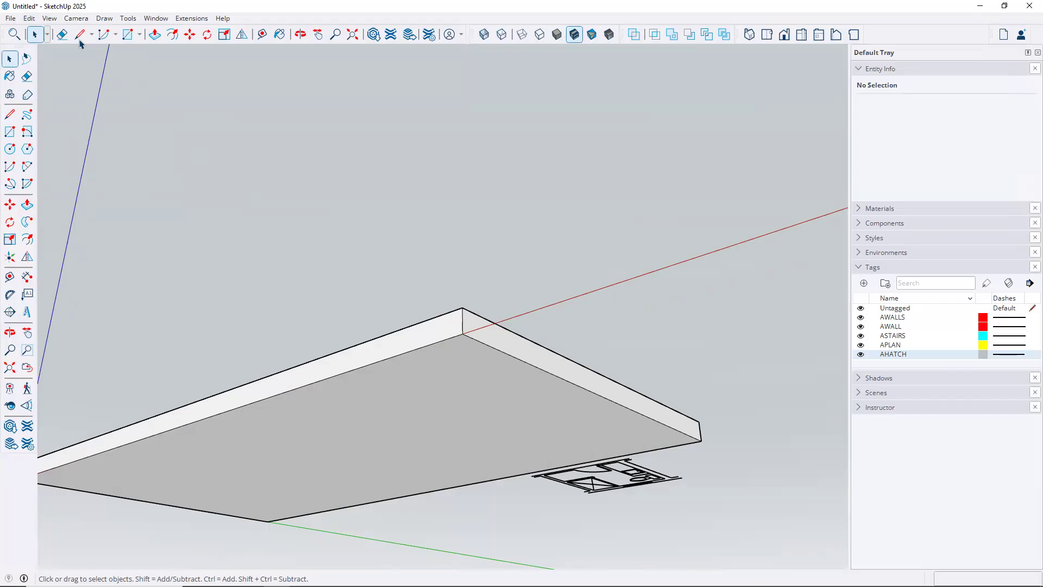
click(30, 18)
click(50, 33)
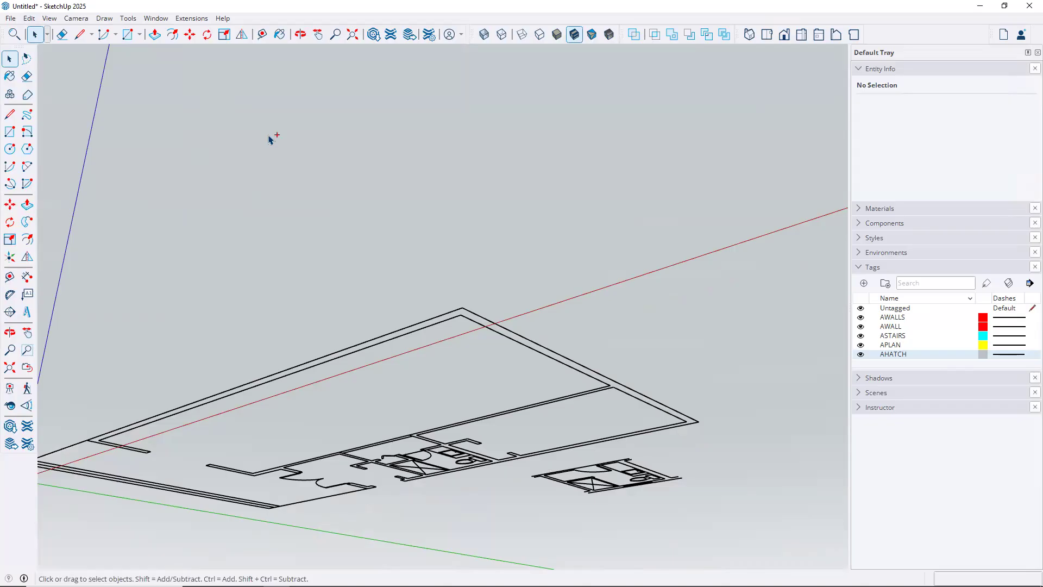
key(ctrl+z)
key(ctrl+z)
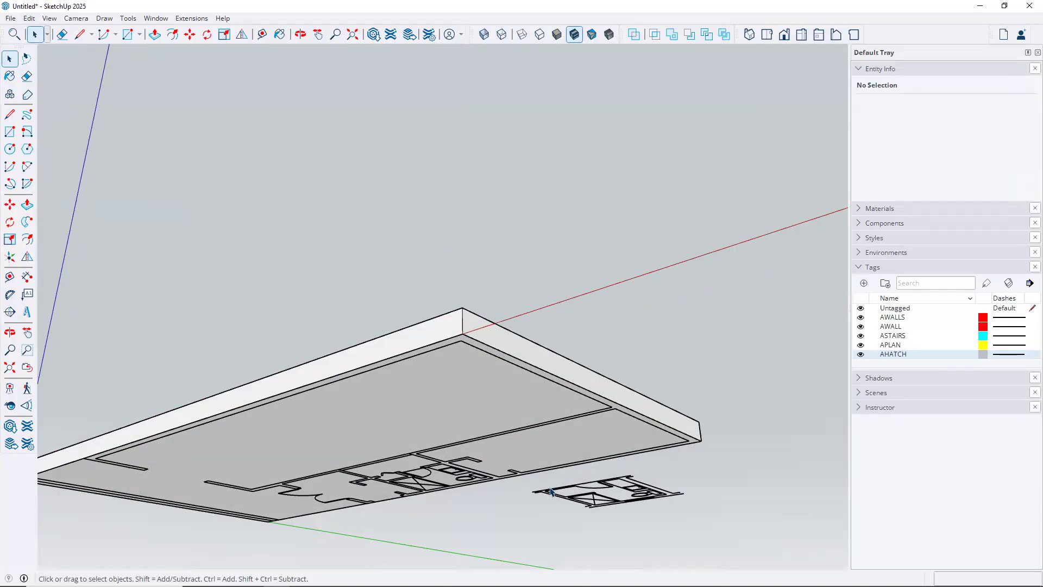
Move the floor plan from its corner onto the slab's top corner so it sits flush
click(633, 487)
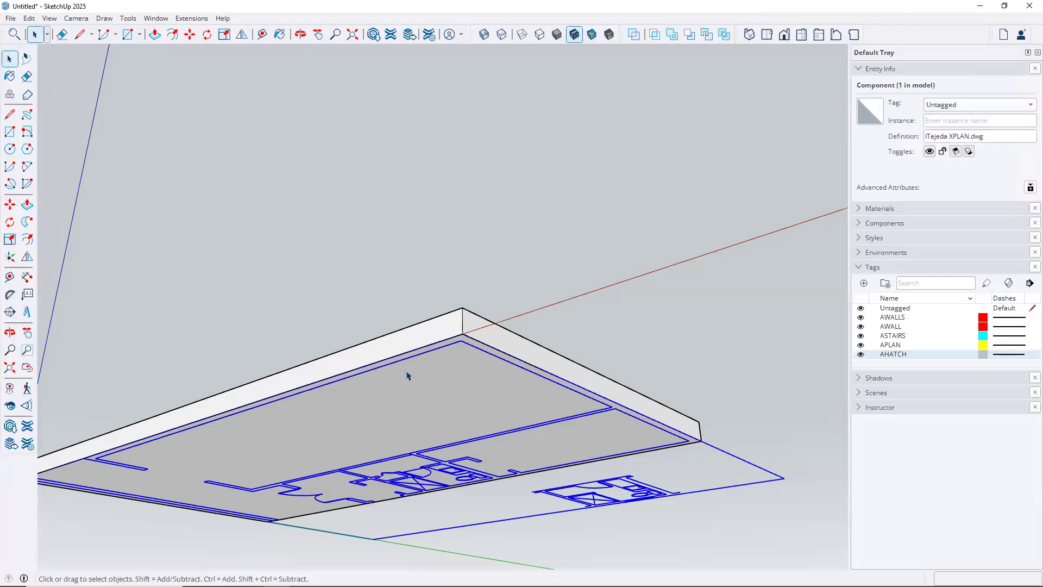
key(o)
mouse_move(466, 395)
mouse_down()
mouse_move(489, 414)
mouse_move(460, 391)
mouse_up()
scroll(460, 391, up, 1)
key(space)
scroll(500, 362, up, 4)
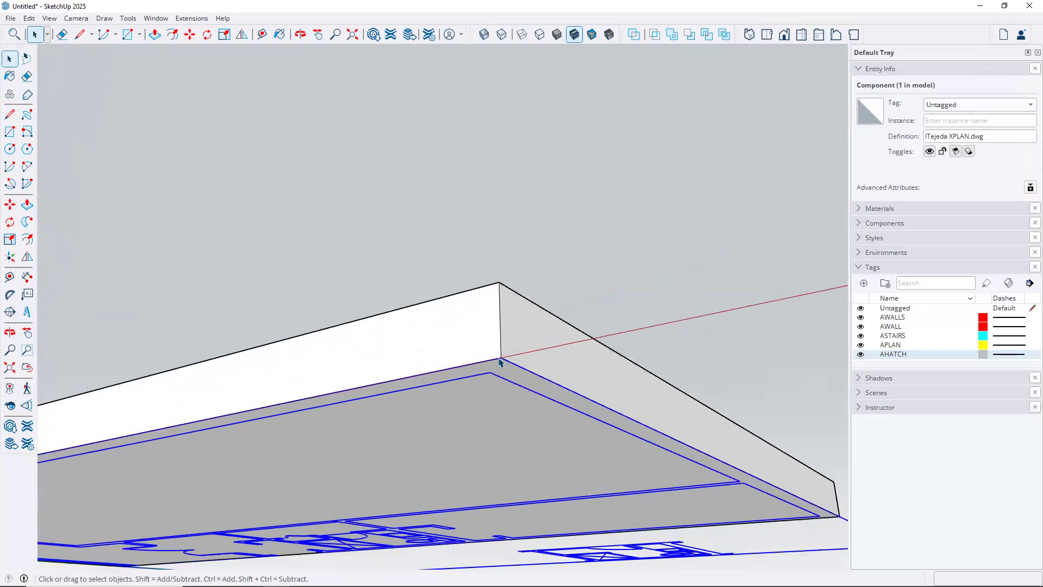
key(m)
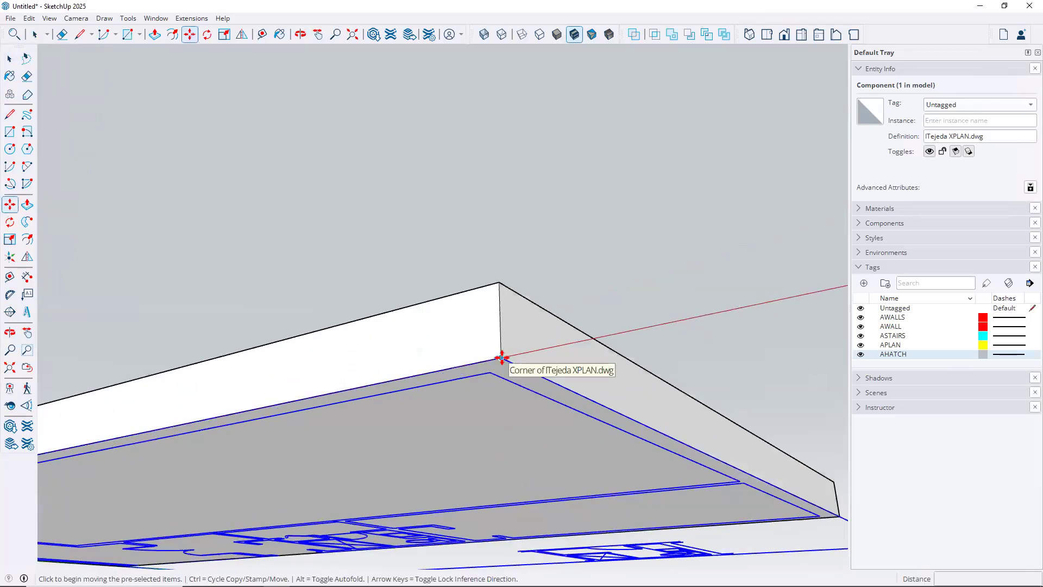
click(501, 357)
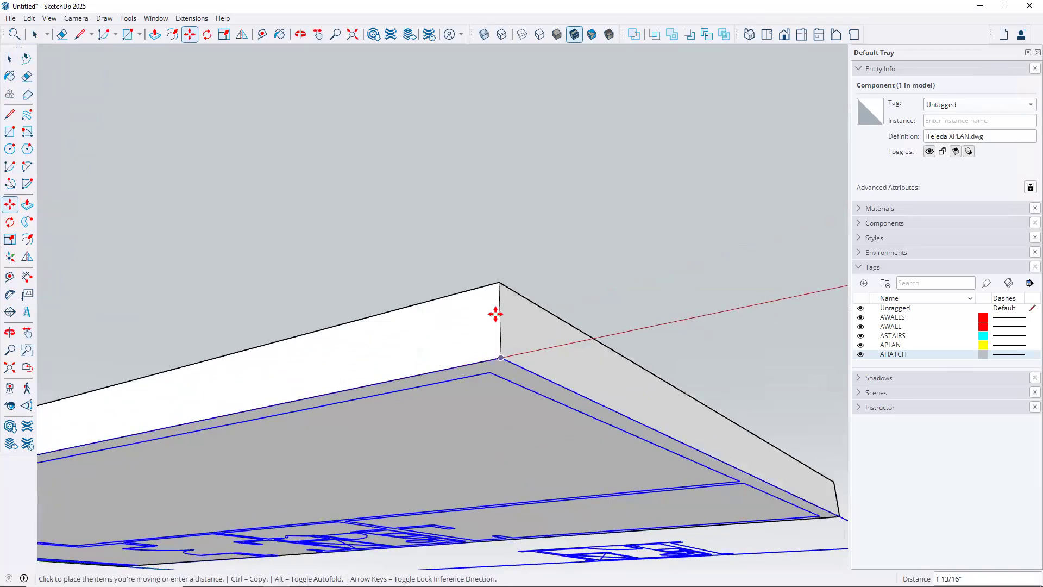
click(498, 283)
middle_drag(486, 221, 447, 425)
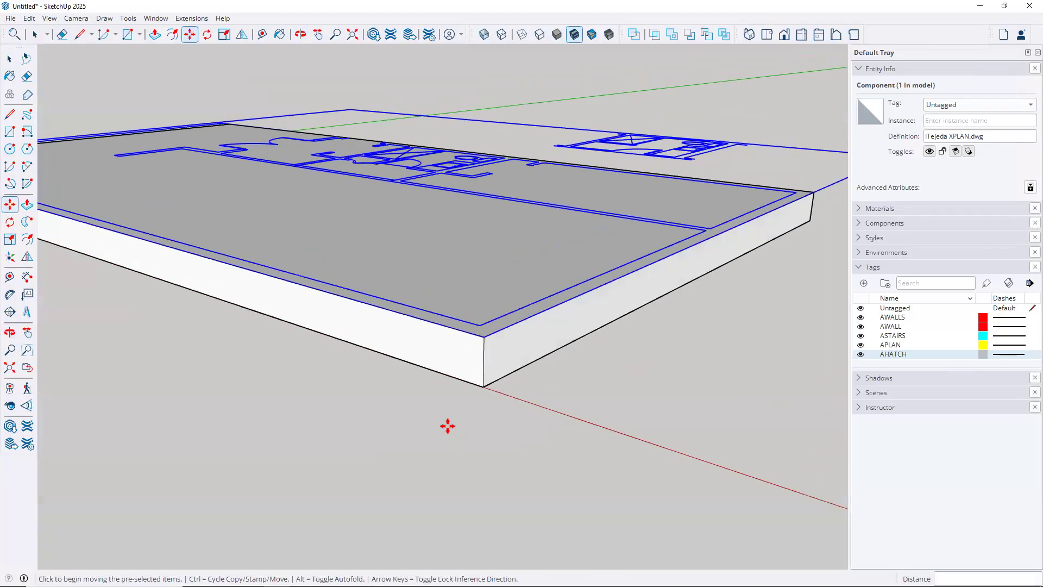
scroll(447, 426, down, 5)
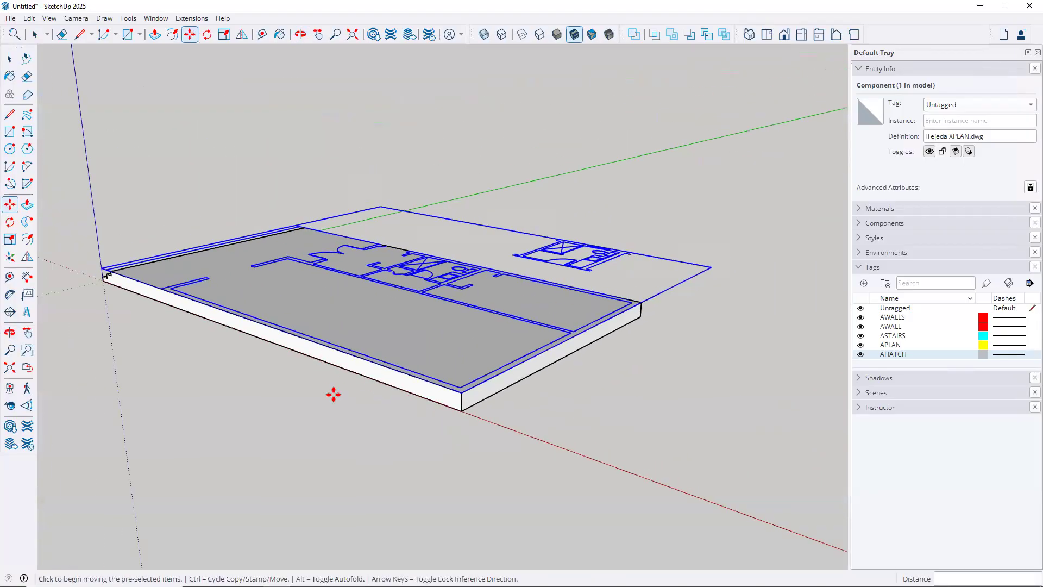
key(ctrl+t)
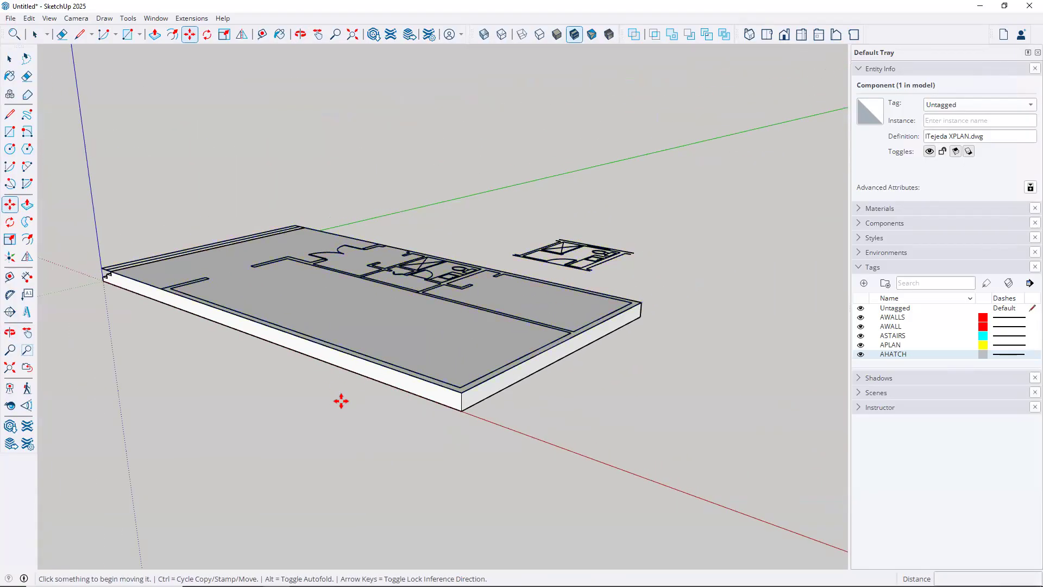
key(space)
middle_drag(379, 397, 455, 490)
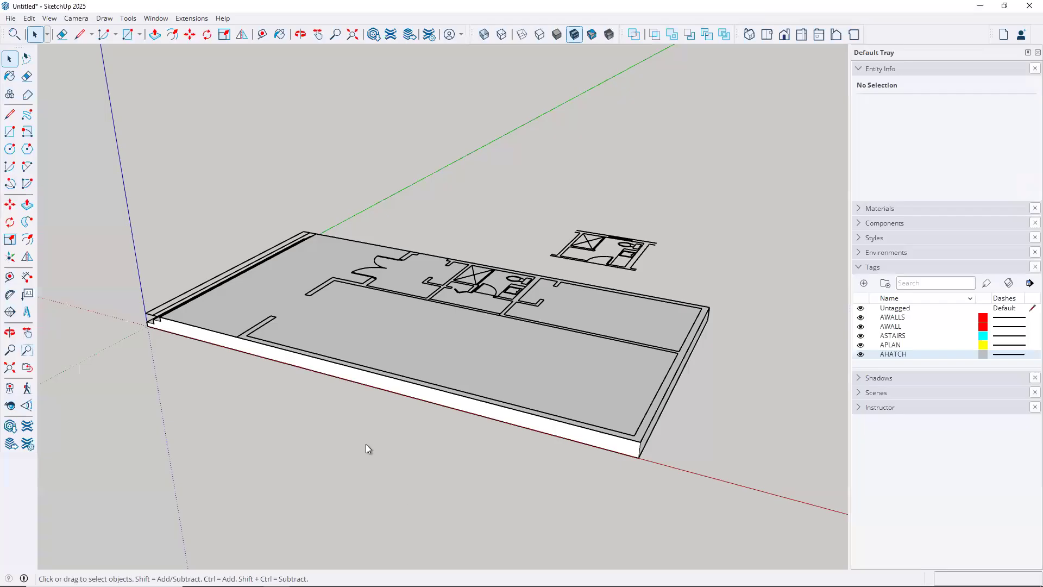
shift+middle_drag(384, 394, 629, 523)
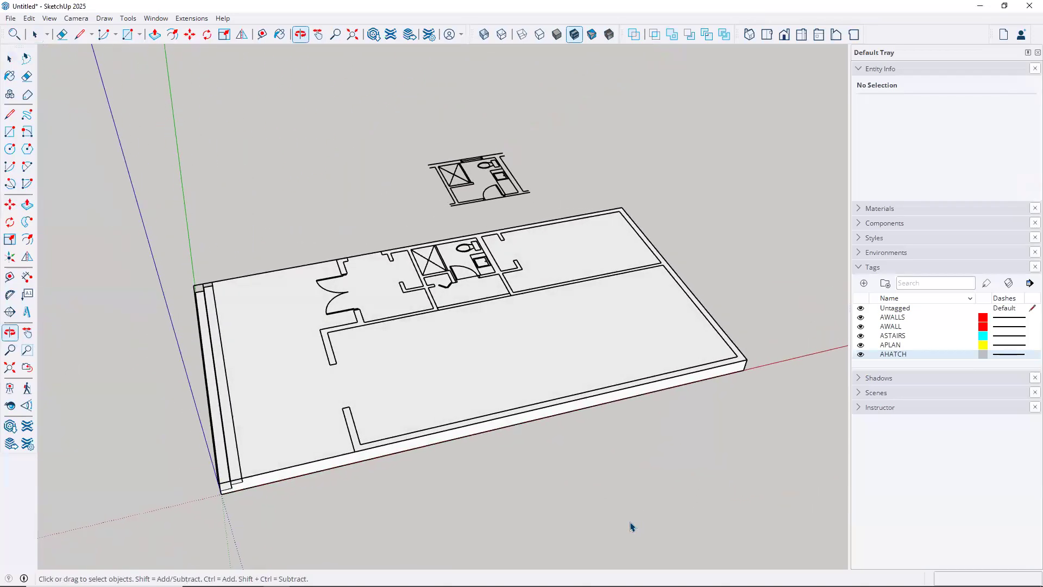
scroll(586, 354, up, 3)
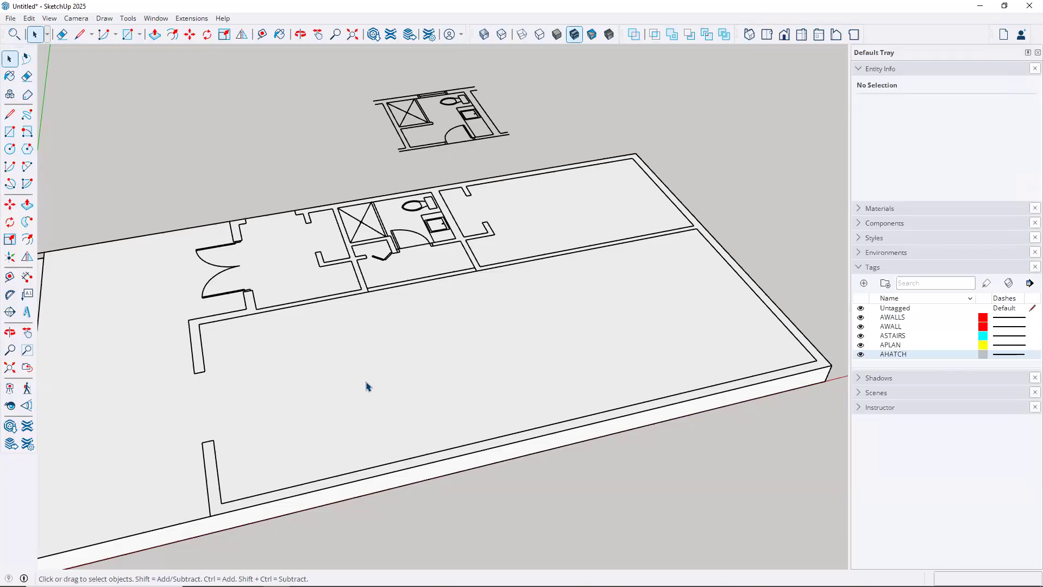
scroll(429, 407, down, 1)
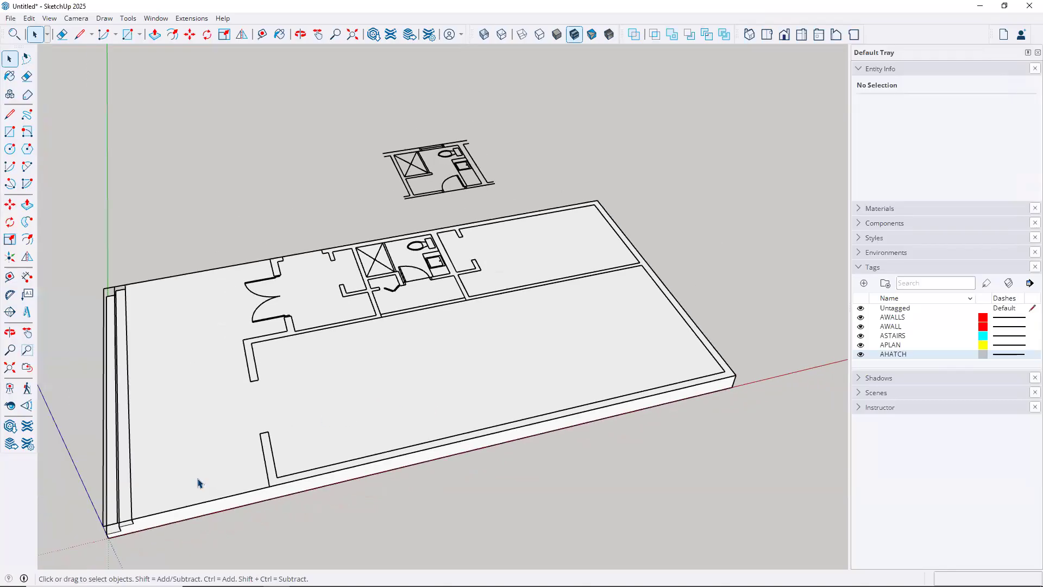
Hide the stepped slab solid group from its right-click menu
click(146, 336)
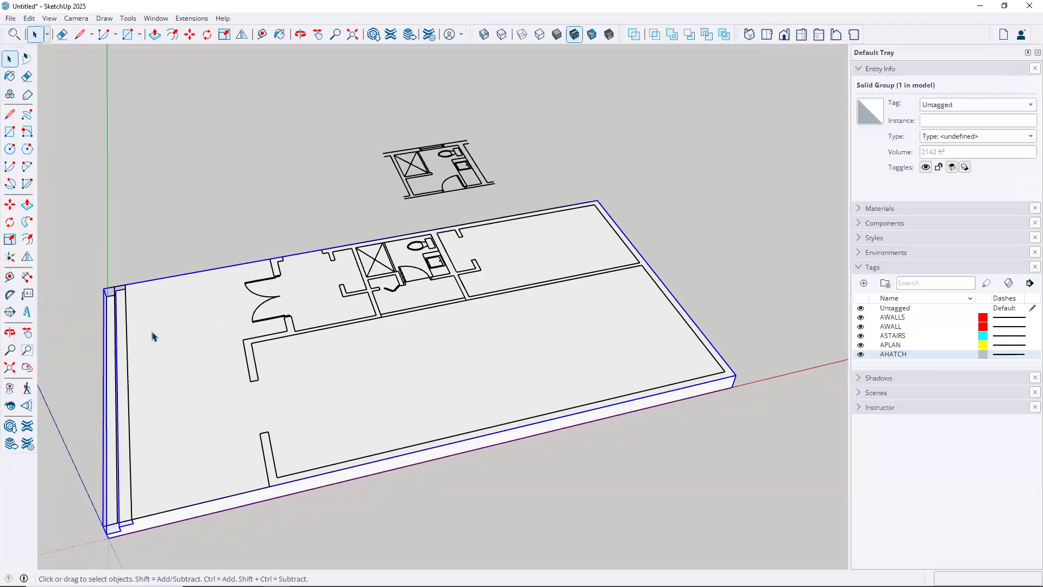
right_click(152, 332)
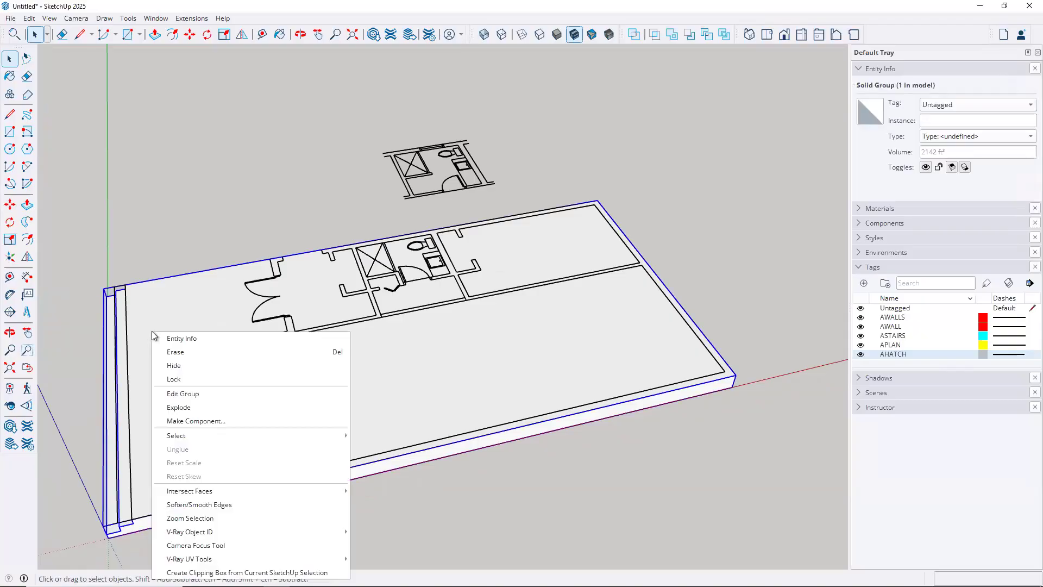
click(172, 365)
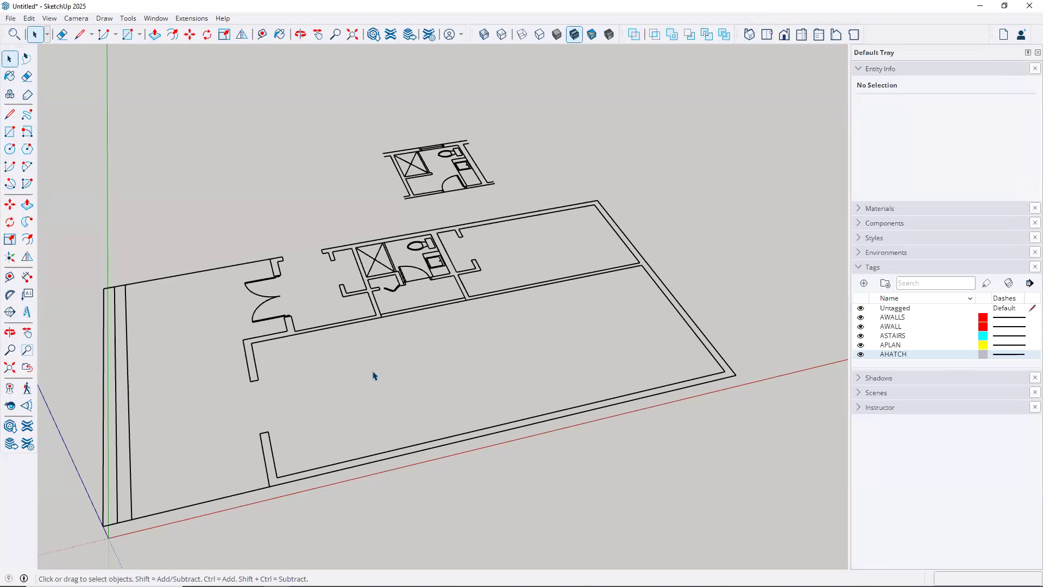
middle_drag(452, 368, 369, 383)
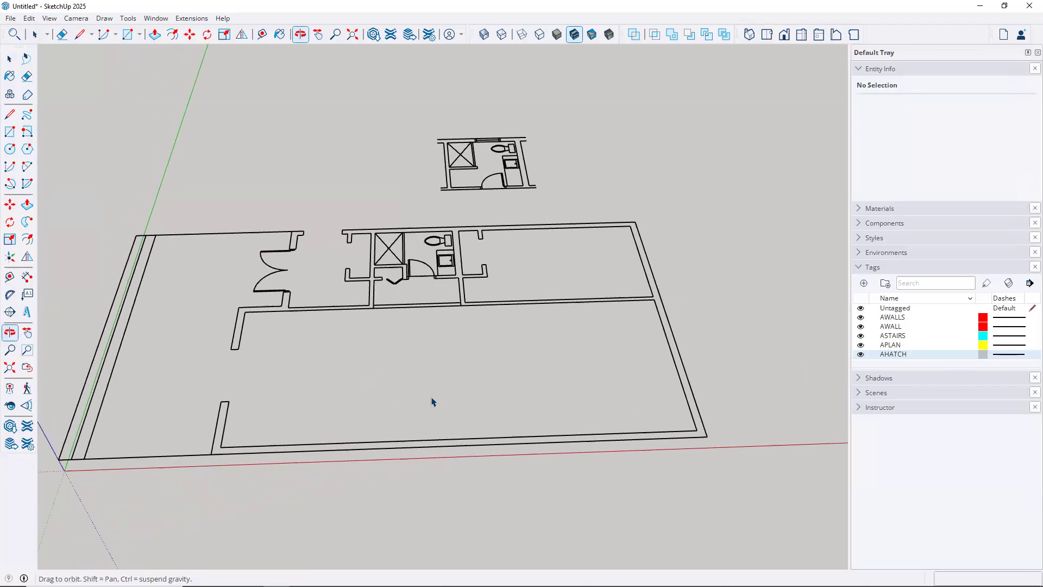
Turn off visibility of the AHATCH and ASTAIRS tags in the Tags panel
click(860, 354)
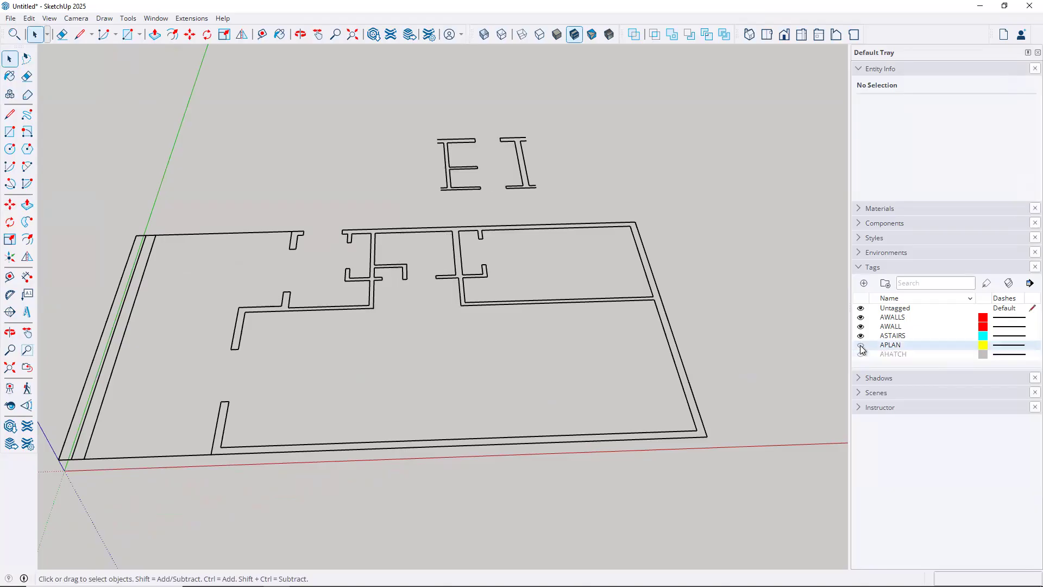
click(861, 337)
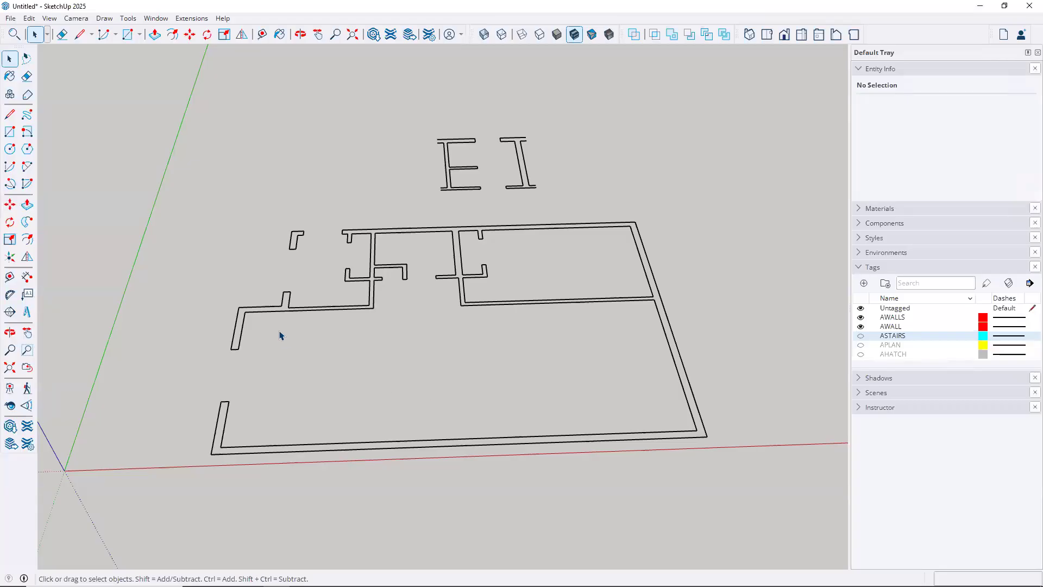
Draw a rectangle across the plan's outer wall corners and a second one at the top-left notch
click(11, 131)
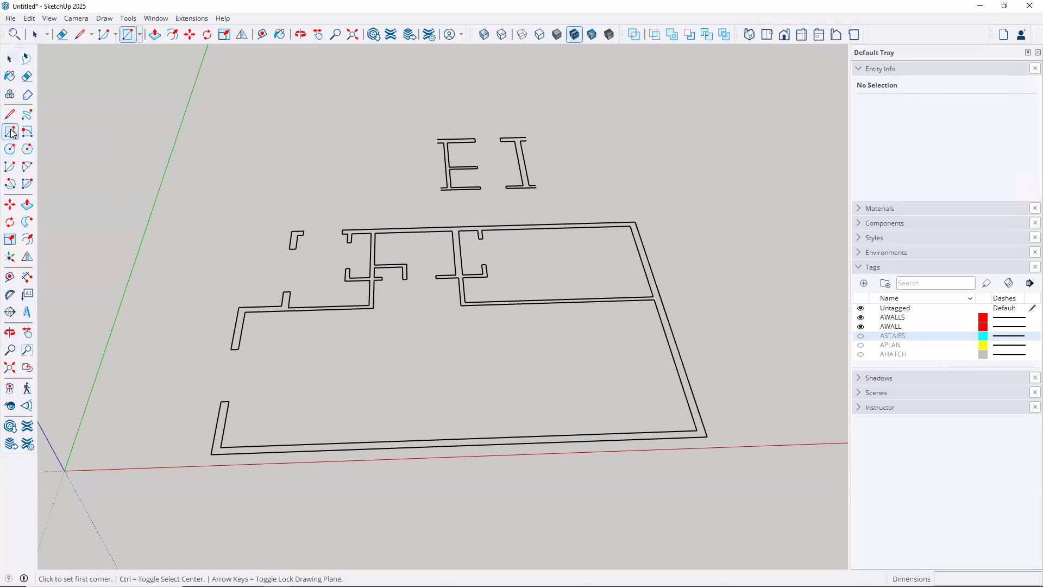
click(211, 453)
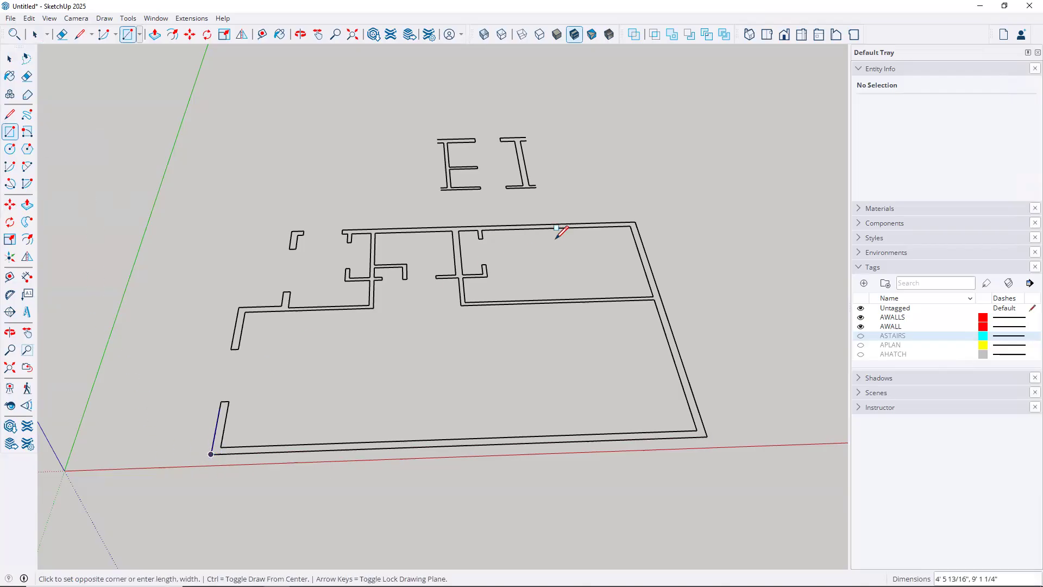
click(635, 221)
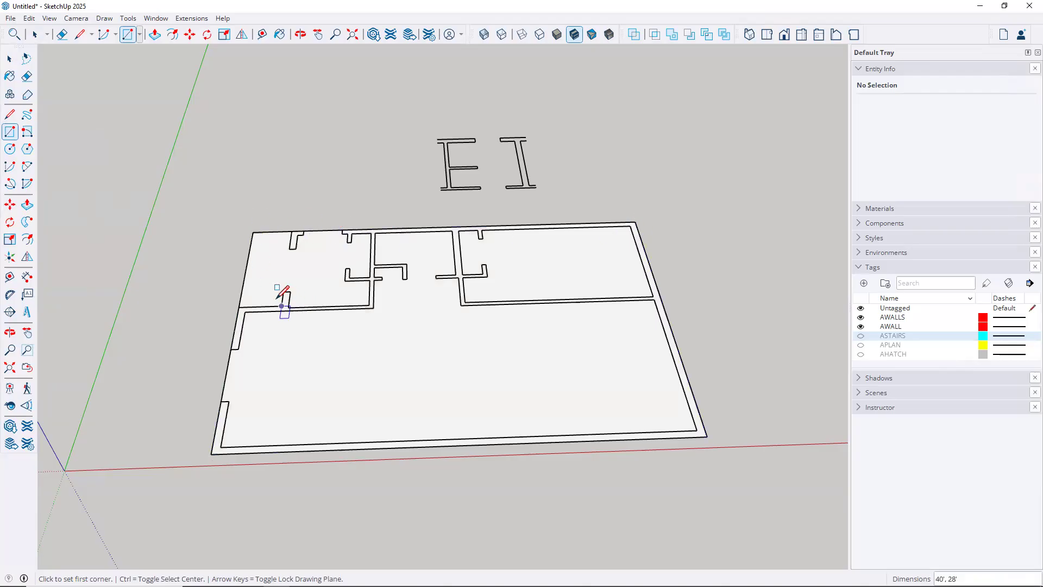
scroll(275, 299, up, 3)
scroll(285, 302, up, 1)
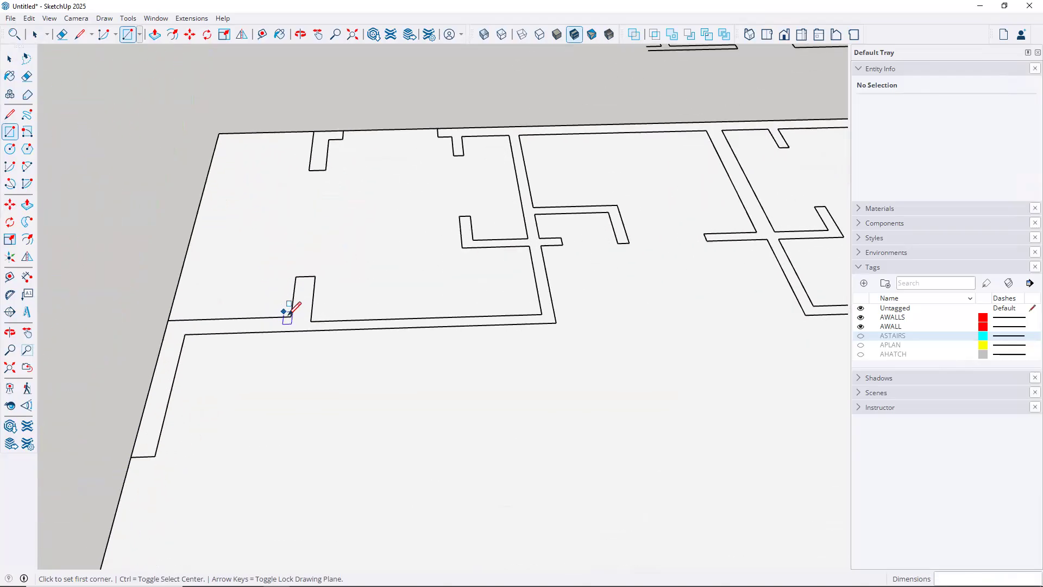
click(292, 315)
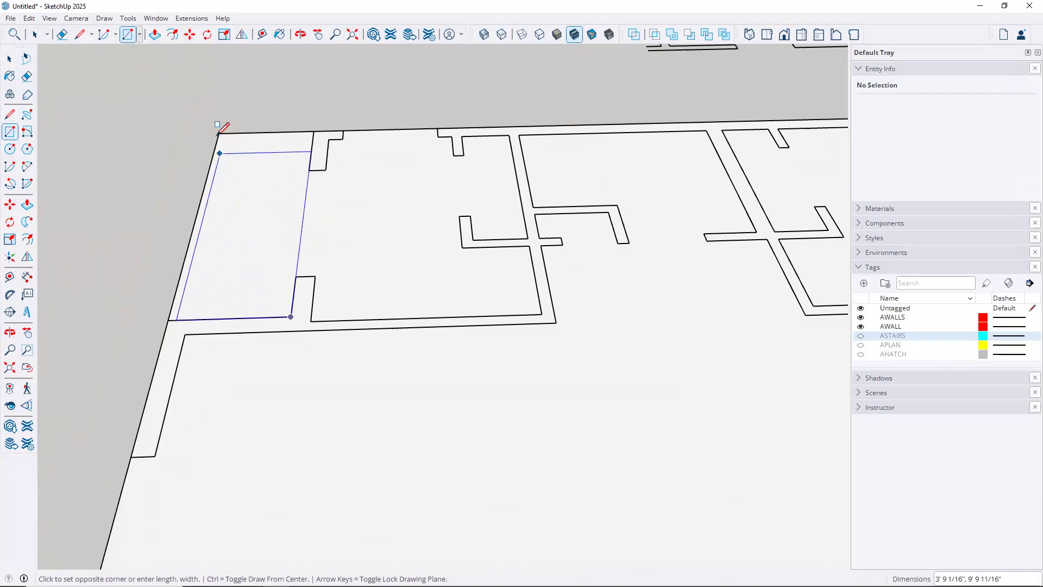
click(219, 133)
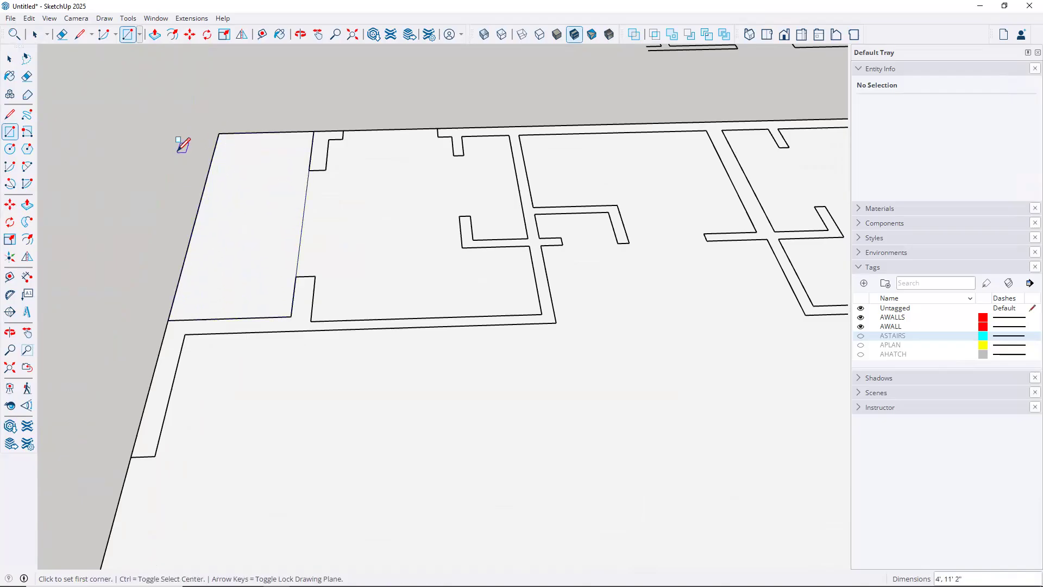
Erase the two overhanging 15' 2" edges beyond the plan's upper-left corner
key(e)
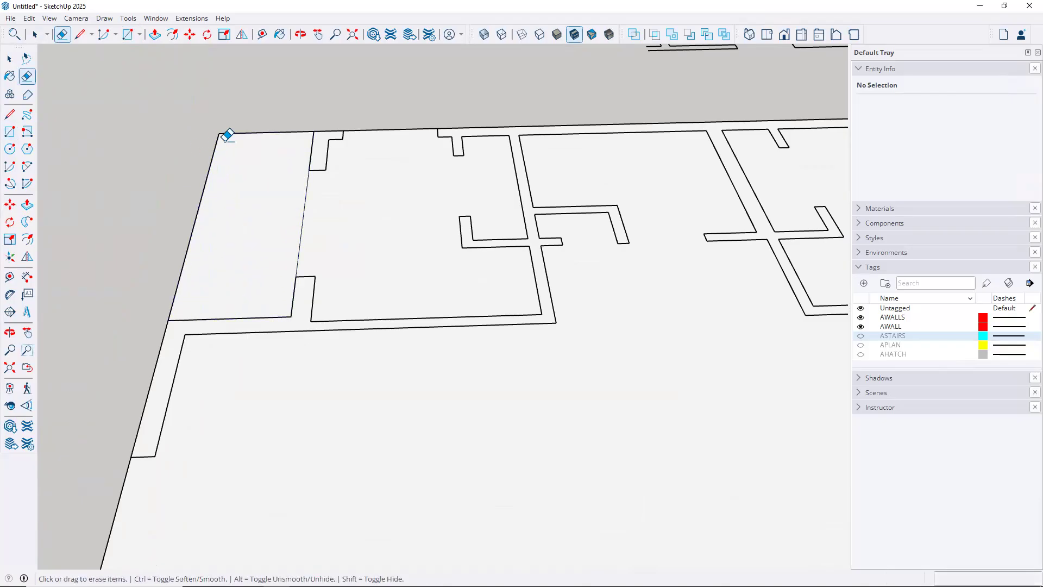
drag(263, 128, 112, 203)
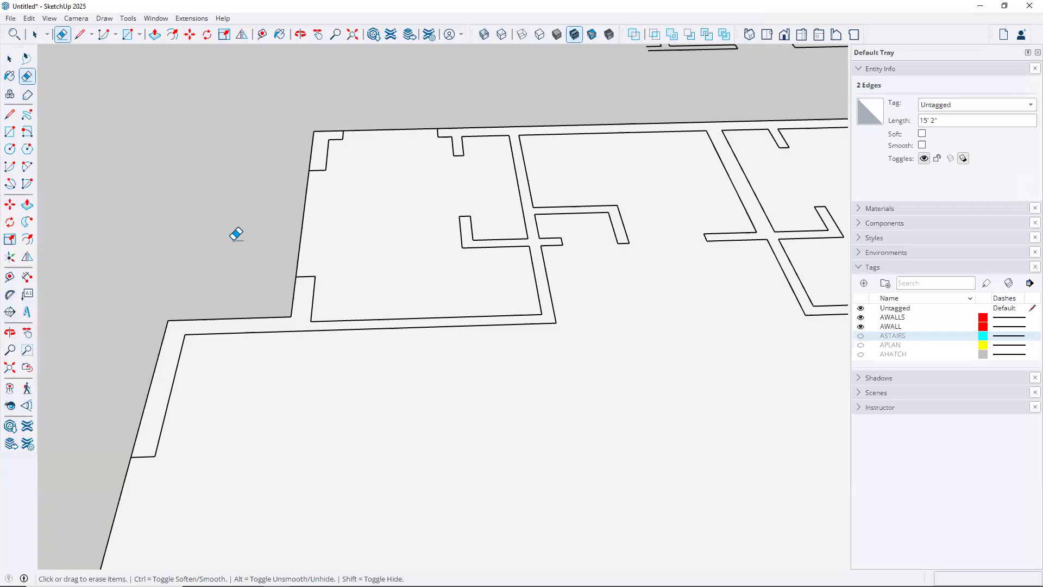
scroll(335, 244, down, 3)
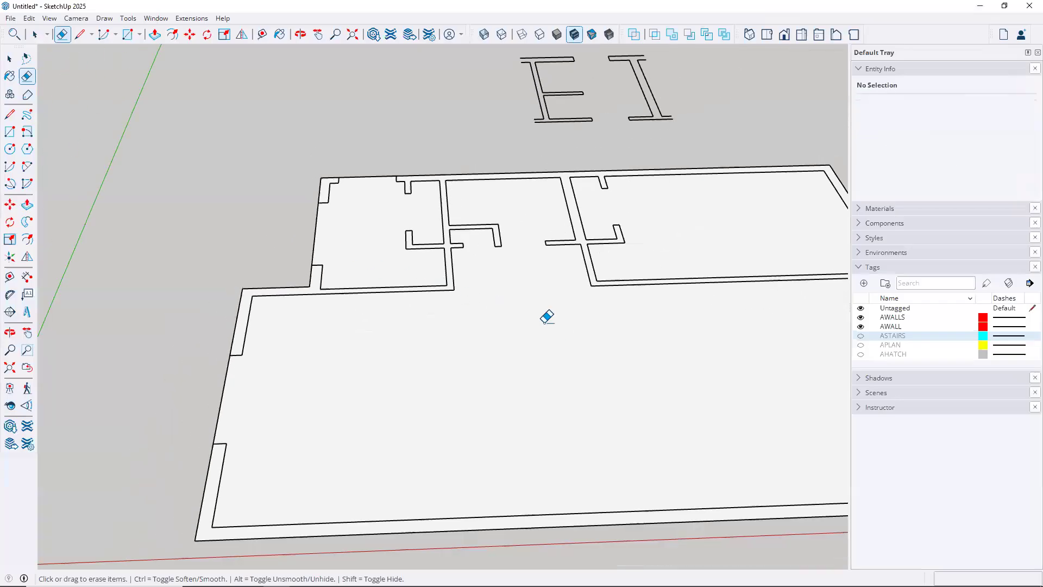
mouse_move(542, 313)
middle_down()
mouse_move(449, 298)
mouse_move(493, 307)
mouse_move(407, 275)
mouse_move(496, 295)
mouse_move(537, 288)
mouse_move(354, 282)
middle_up()
key(e)
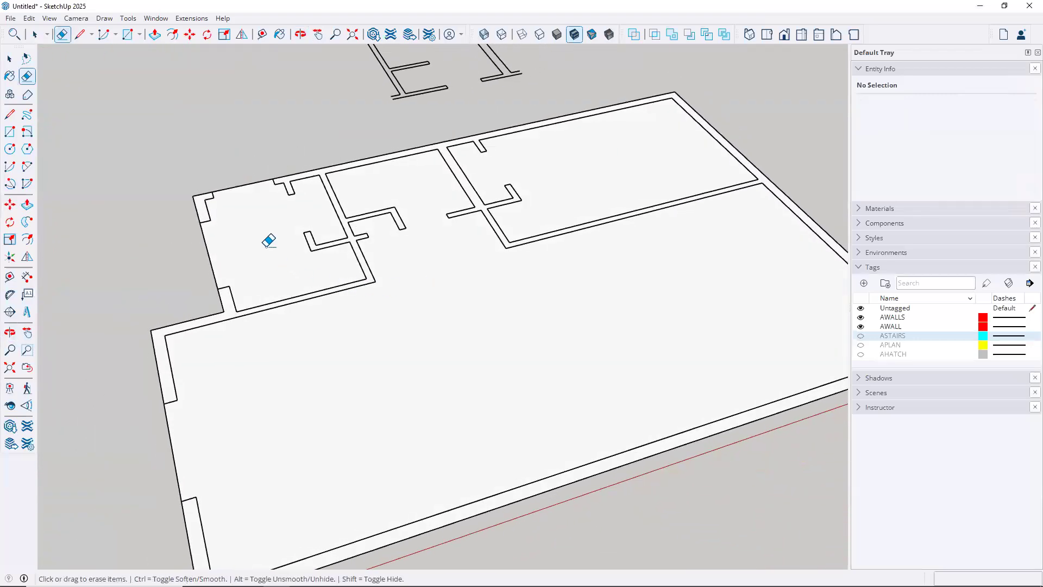
scroll(268, 241, up, 3)
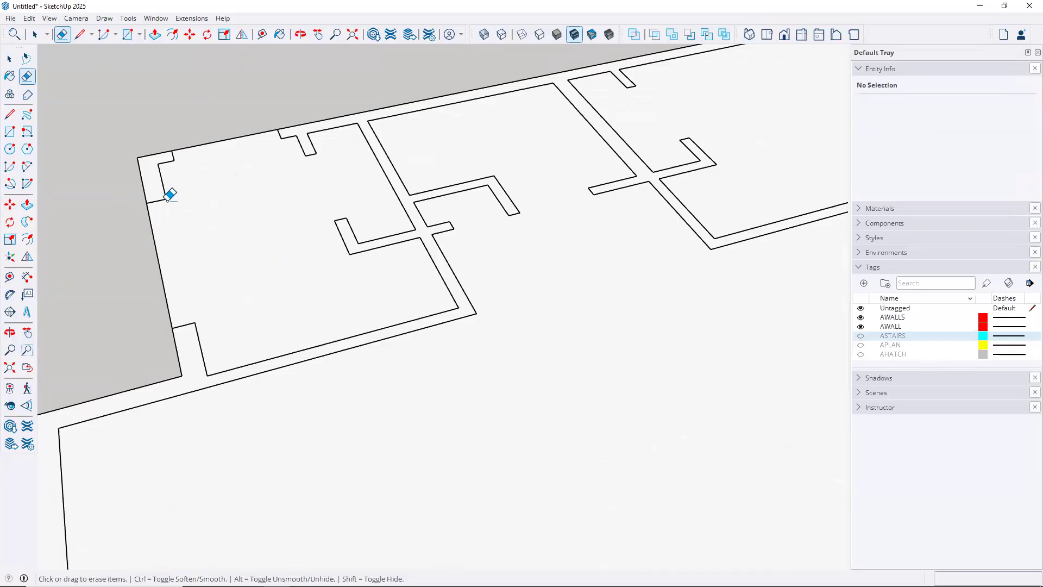
Draw a rectangle between the top-left room's inner corners and delete its floor face
click(458, 307)
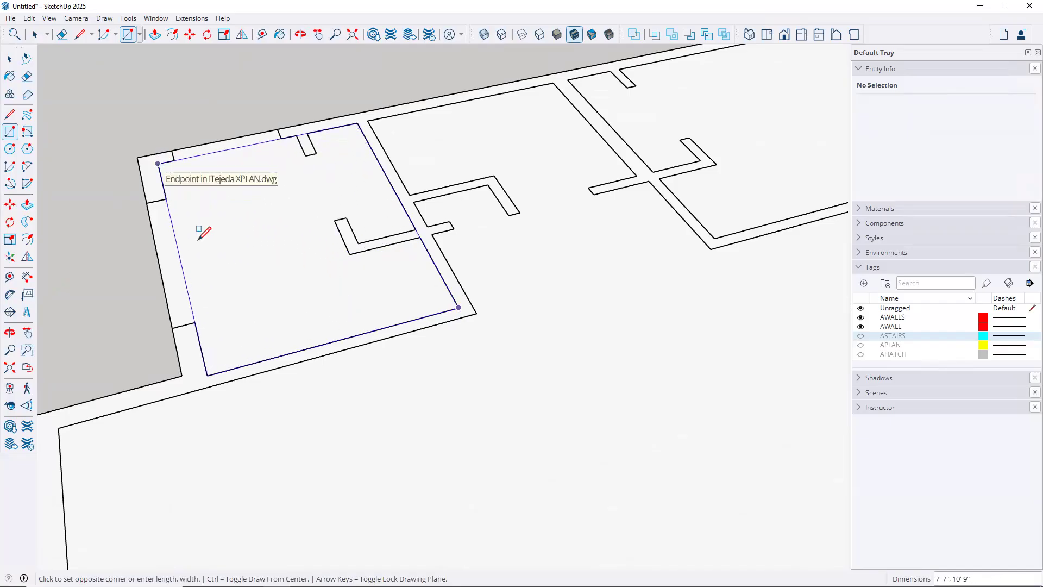
click(200, 238)
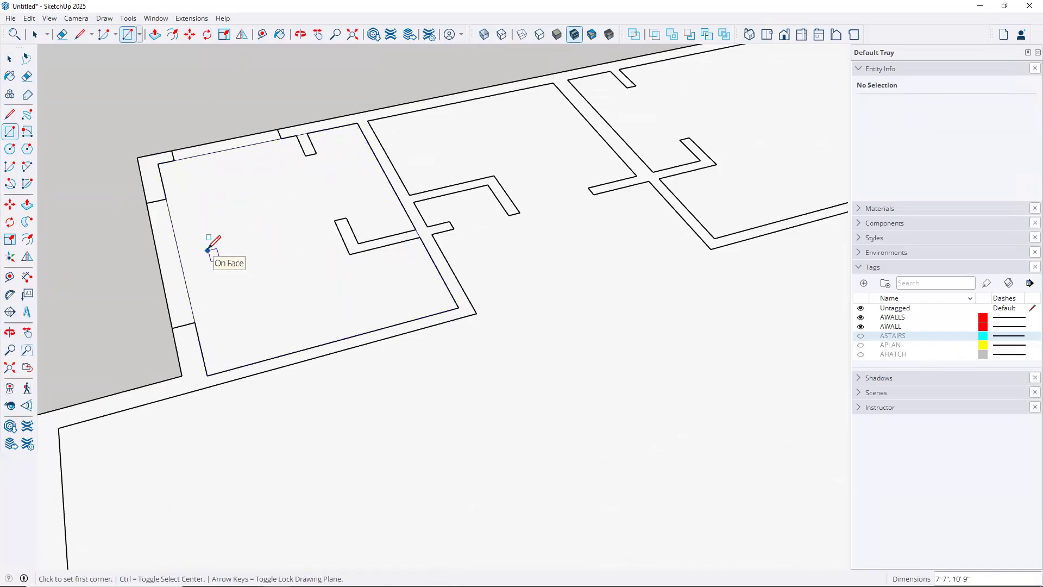
key(space)
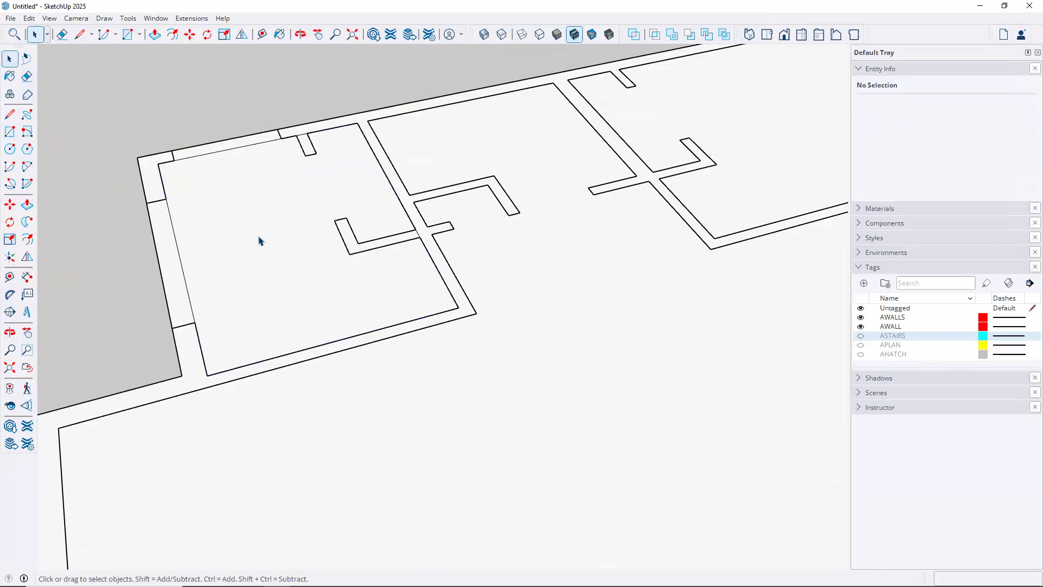
click(259, 240)
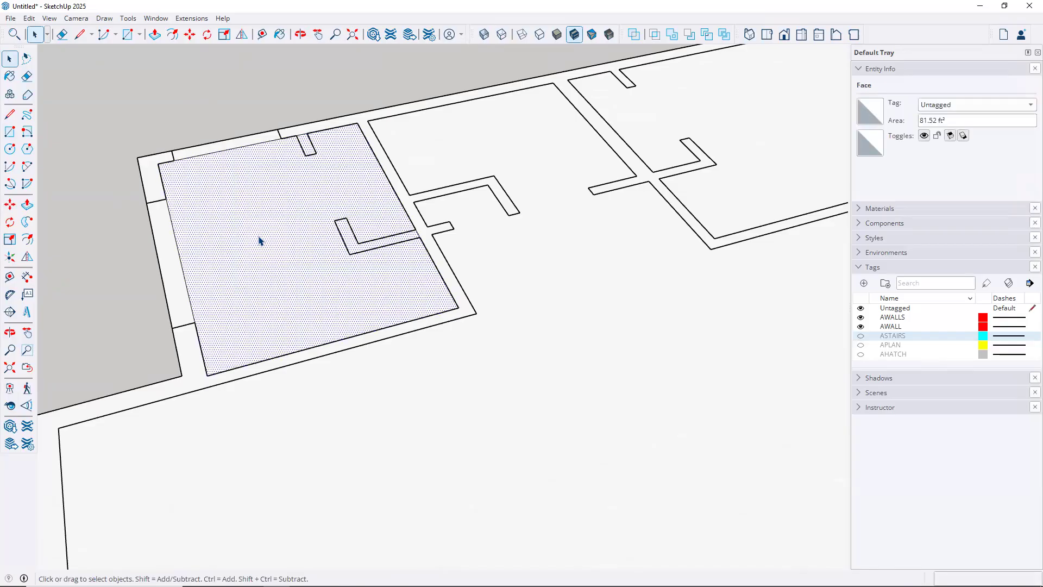
key(Delete)
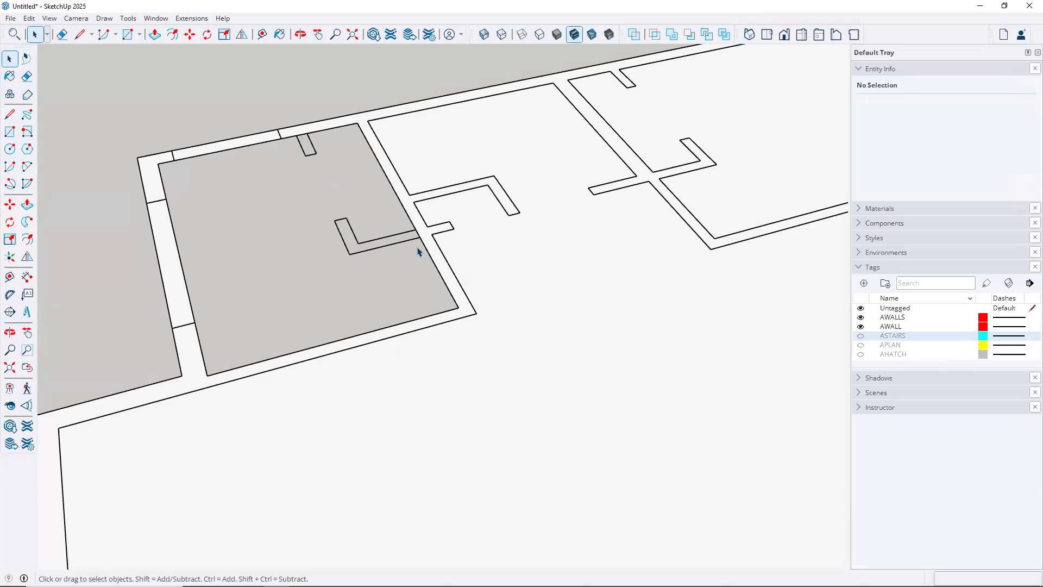
scroll(372, 170, up, 4)
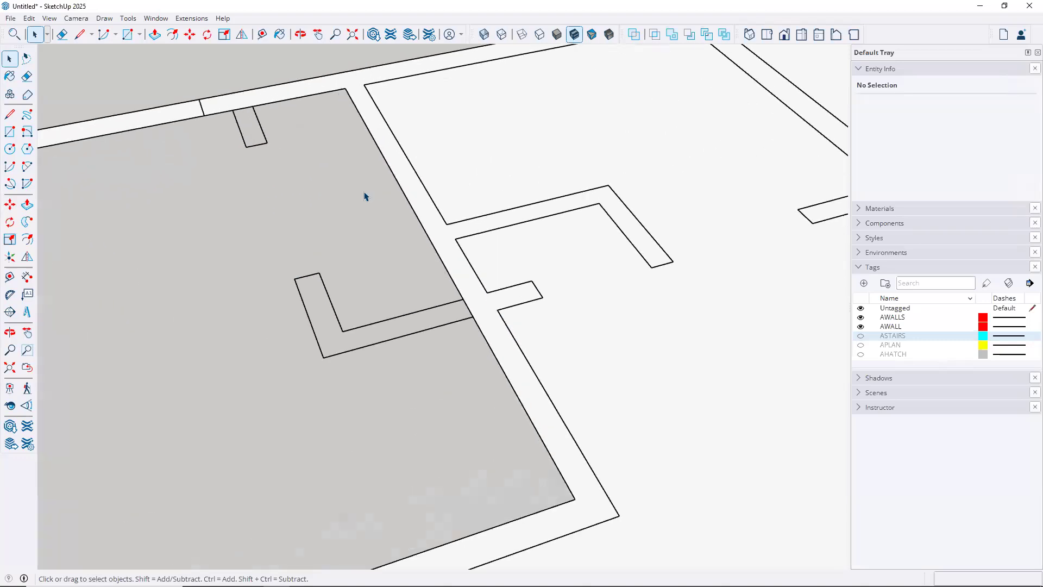
Close the short upper wall stub with a small rectangle, leaving the room as an 80.93 ft² face
click(11, 132)
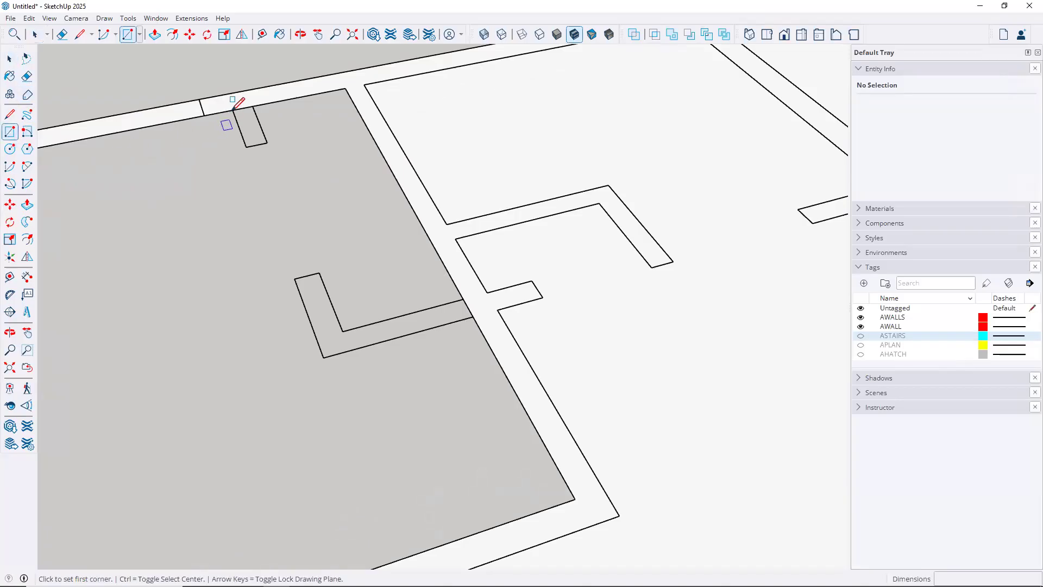
click(232, 110)
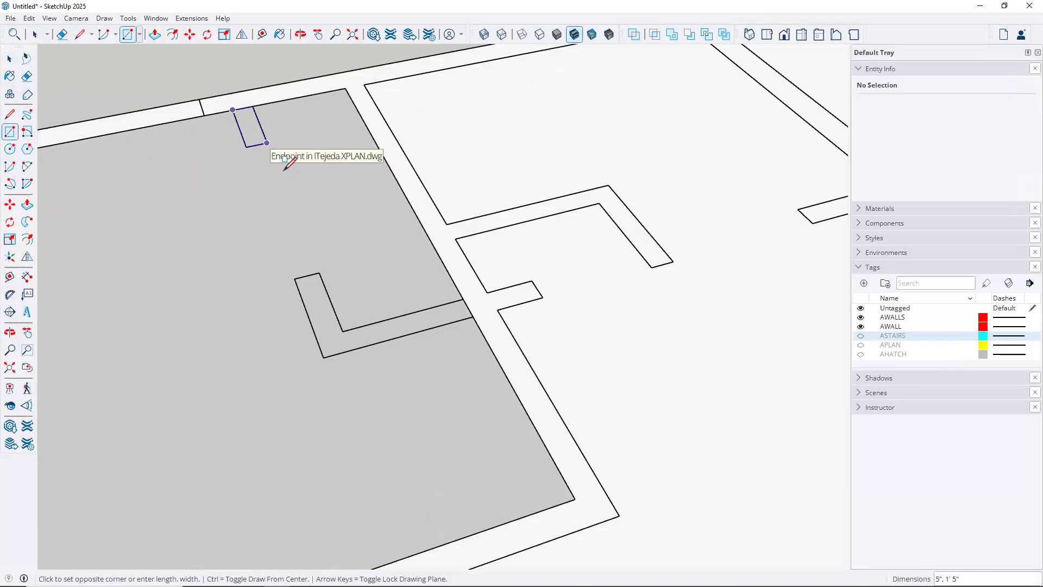
click(267, 143)
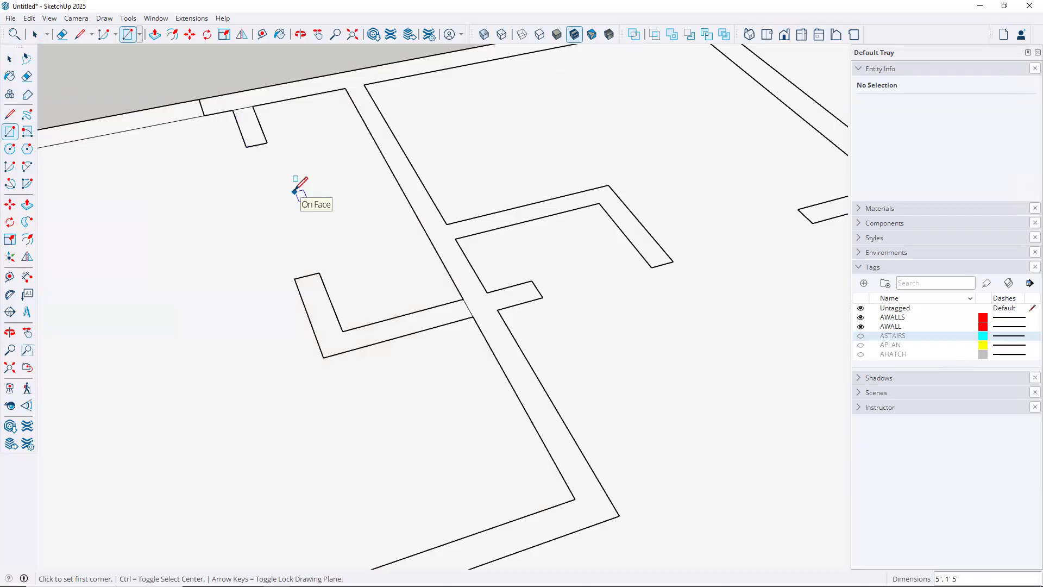
key(space)
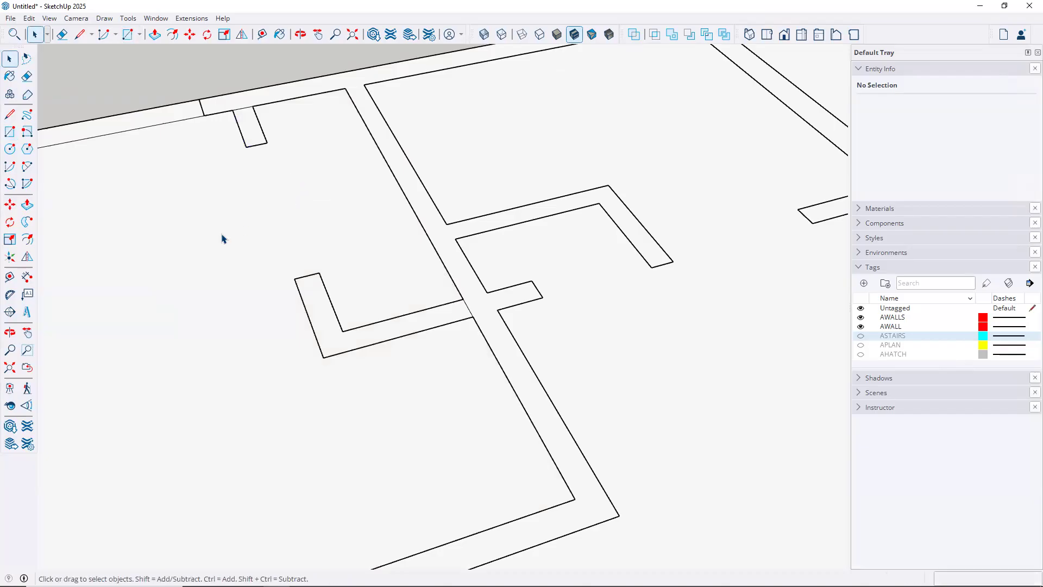
click(221, 238)
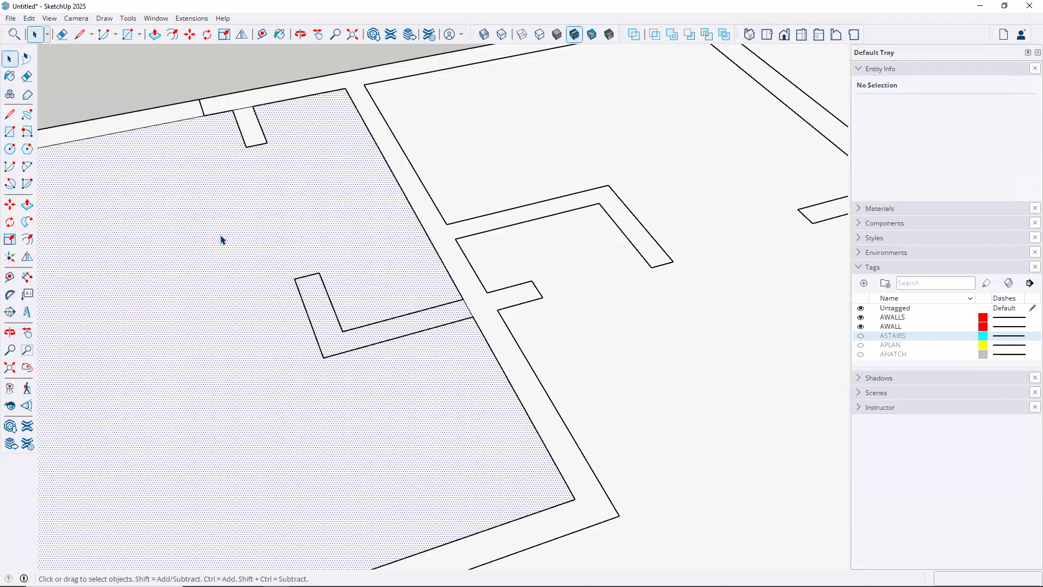
key(Escape)
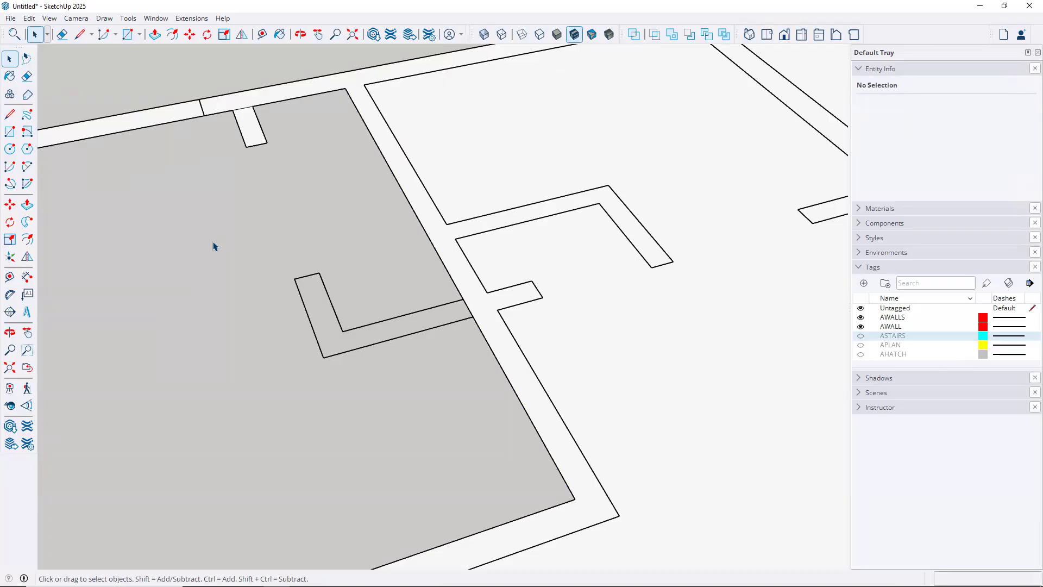
Trace lines along the wall outline to split off the floor face, then delete it
key(l)
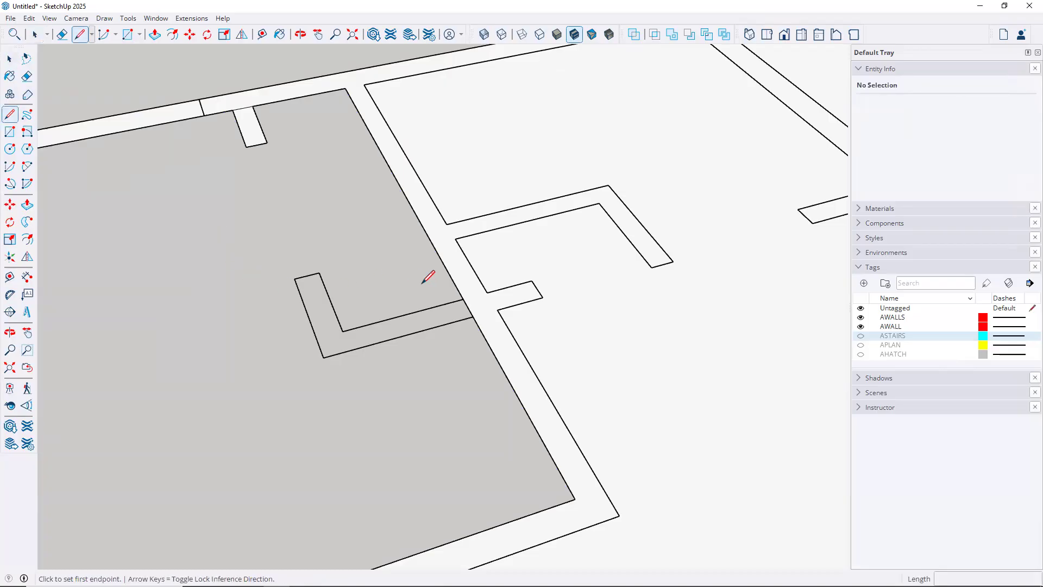
click(463, 298)
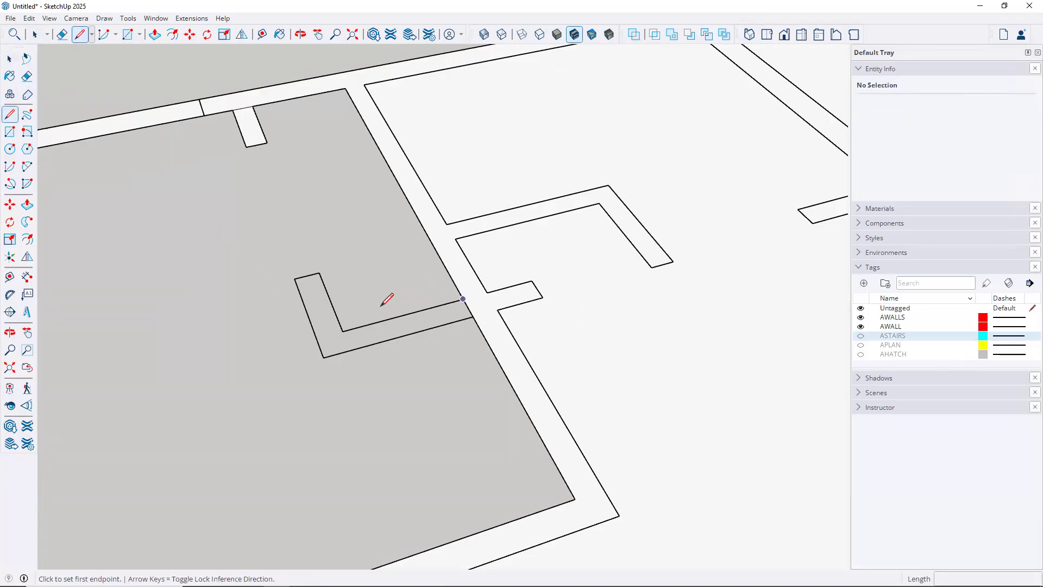
click(343, 330)
click(319, 273)
click(294, 278)
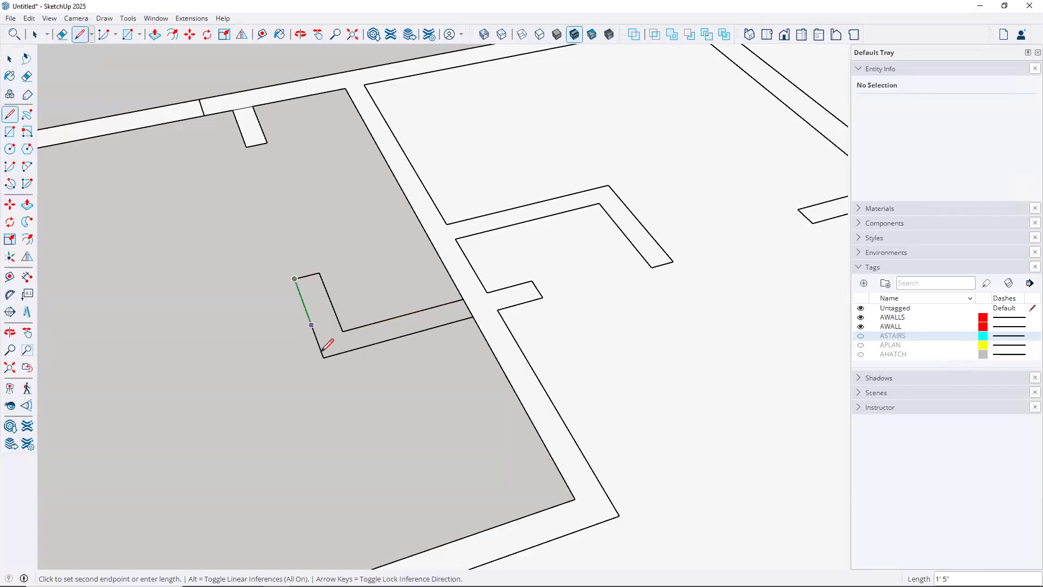
click(323, 357)
click(472, 318)
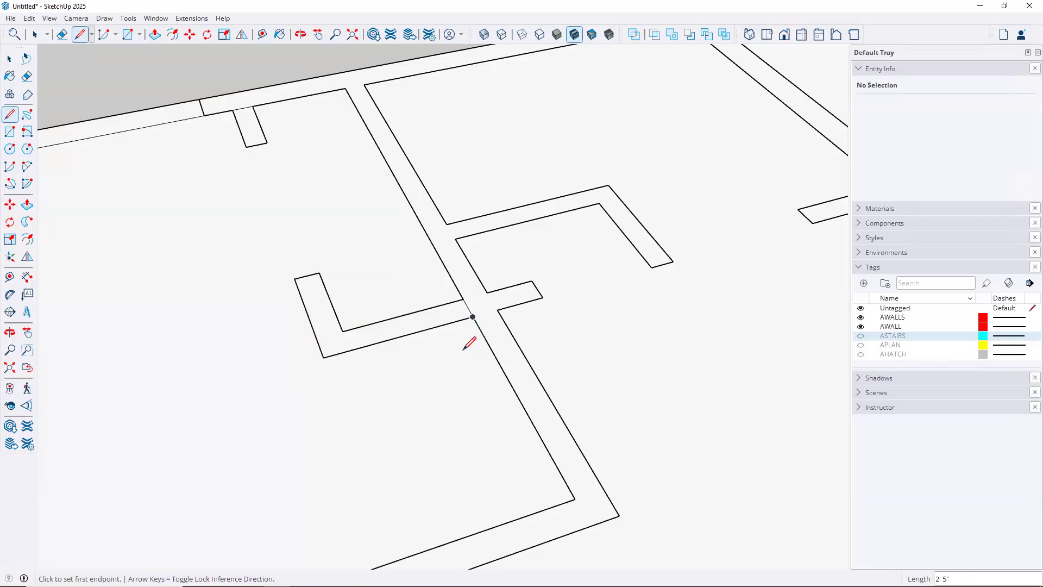
key(space)
click(428, 385)
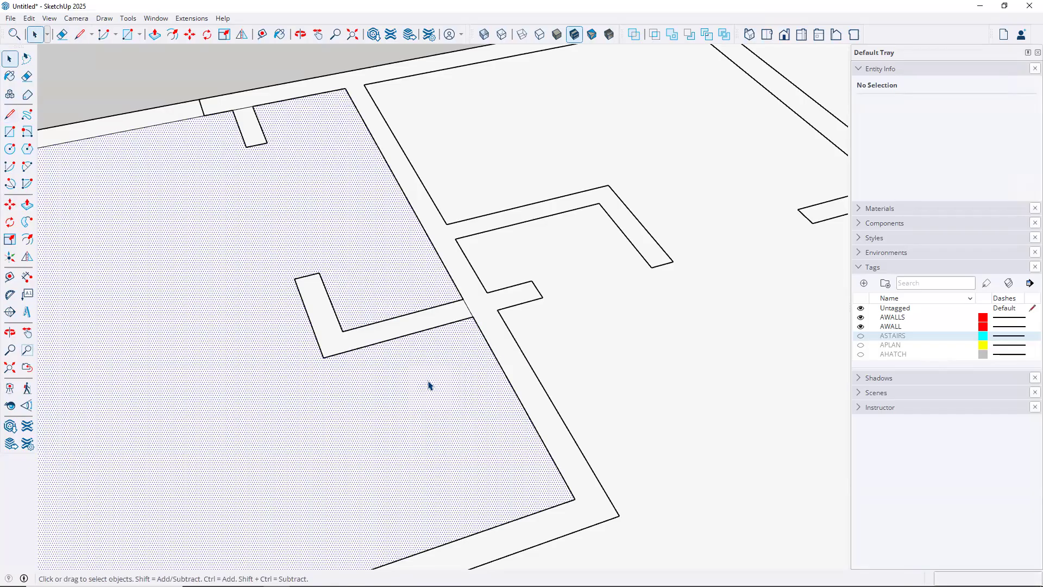
key(Delete)
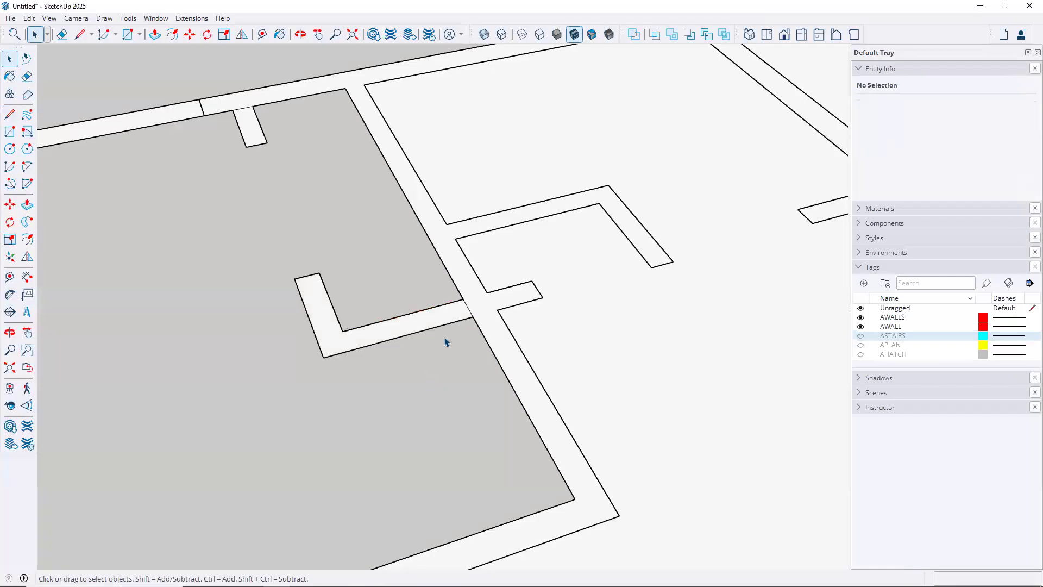
Close the two doorway gaps with rectangles and delete the middle room's floor face
scroll(444, 342, down, 4)
middle_drag(482, 385, 363, 384)
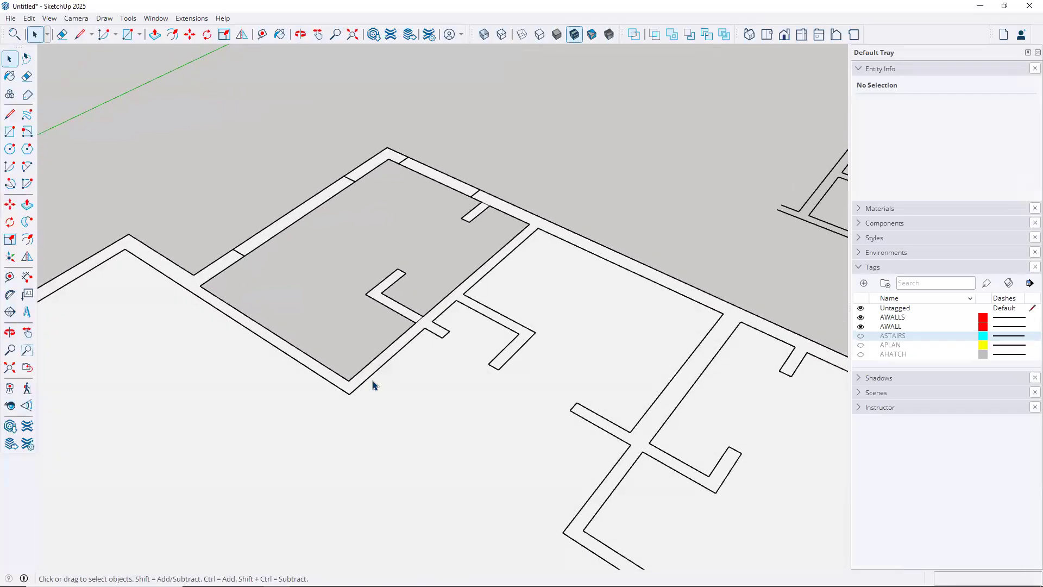
scroll(383, 382, down, 3)
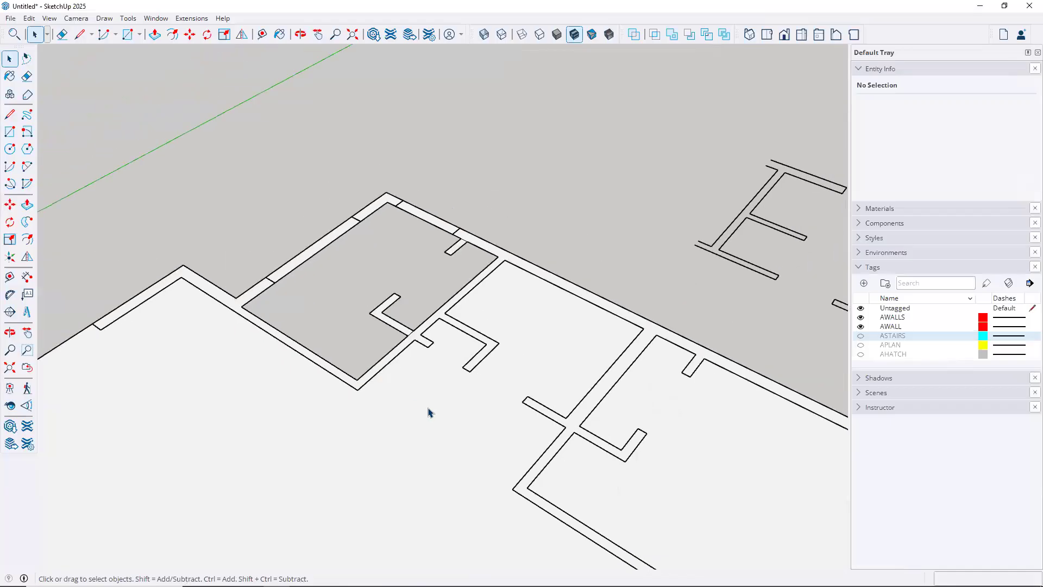
scroll(587, 345, up, 2)
click(10, 132)
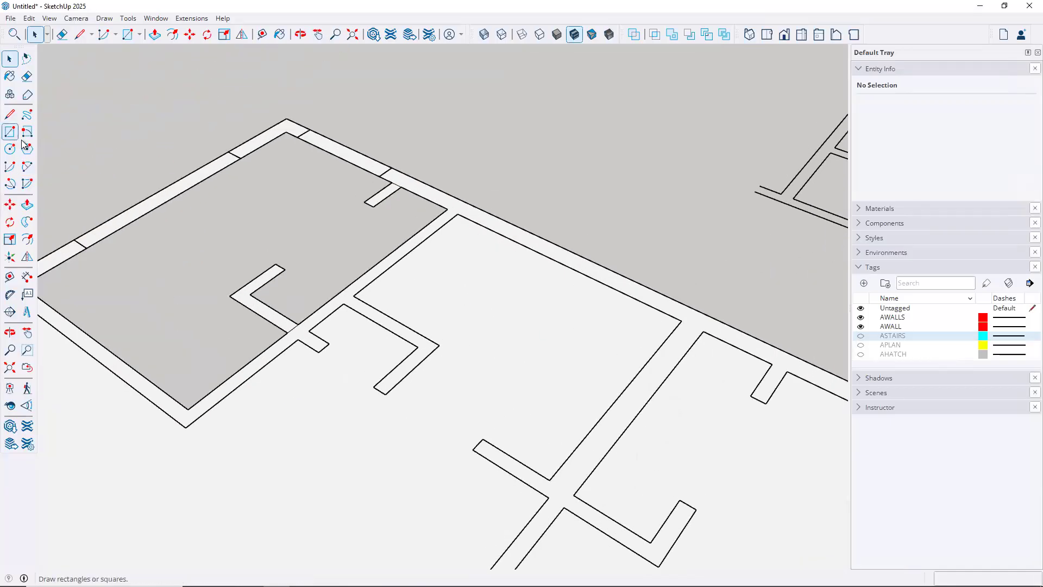
click(353, 296)
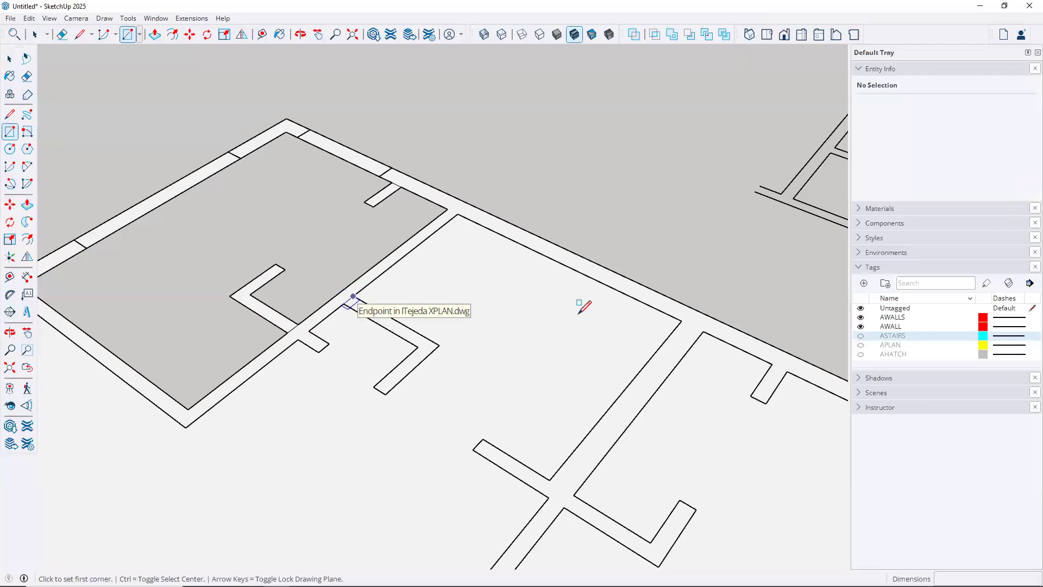
click(682, 320)
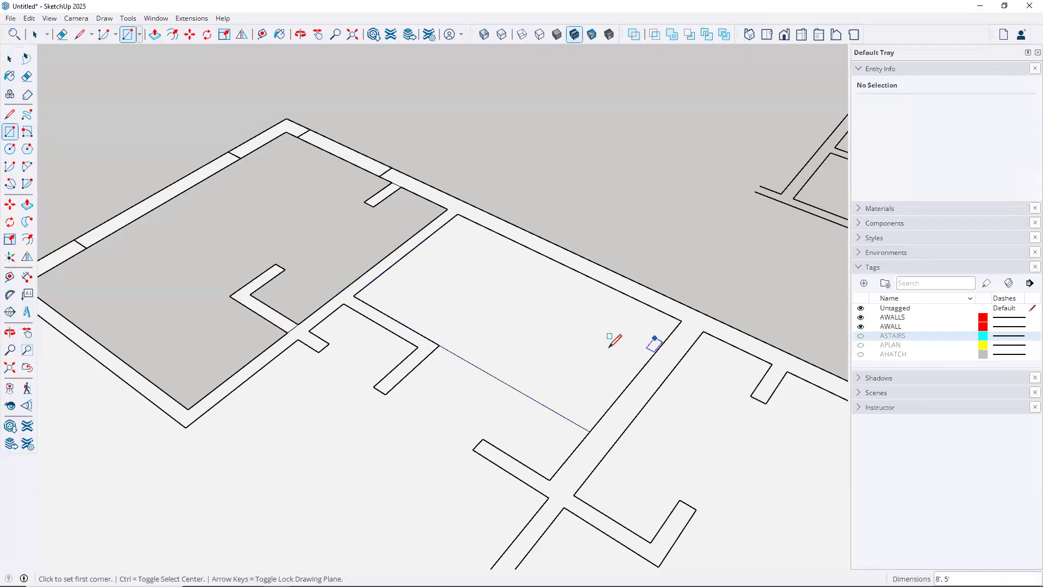
click(549, 480)
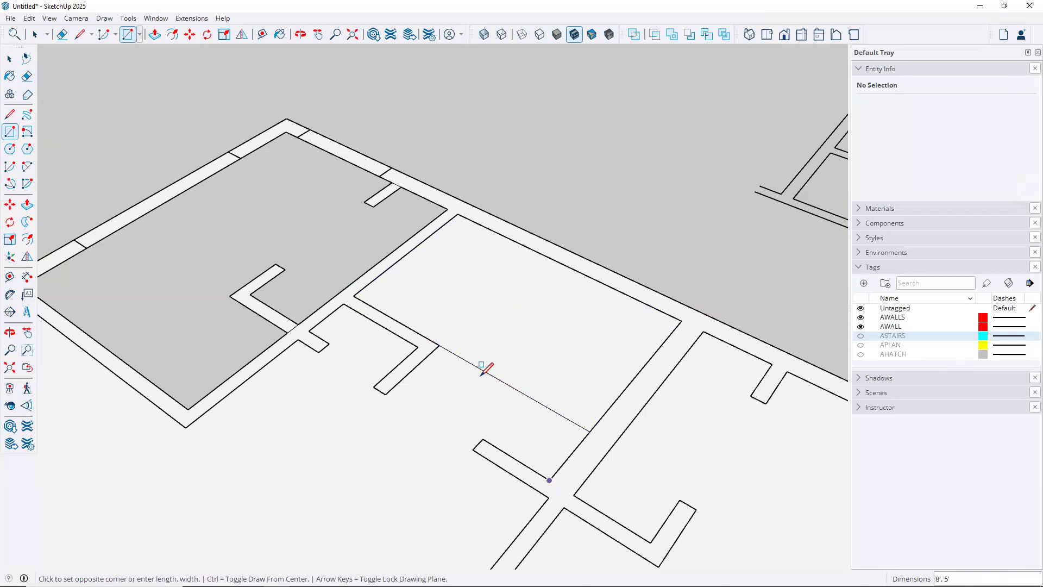
click(439, 345)
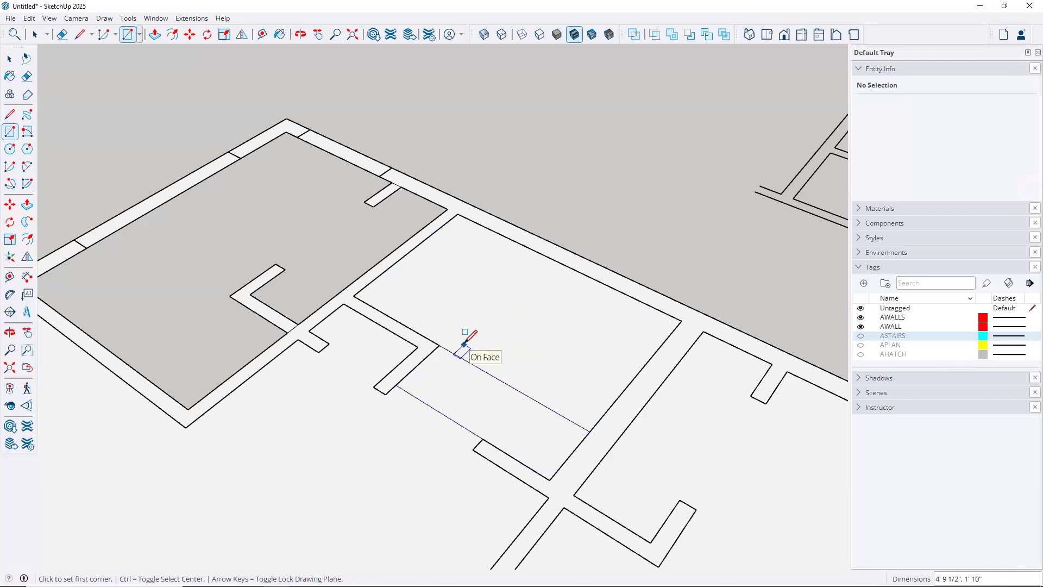
key(space)
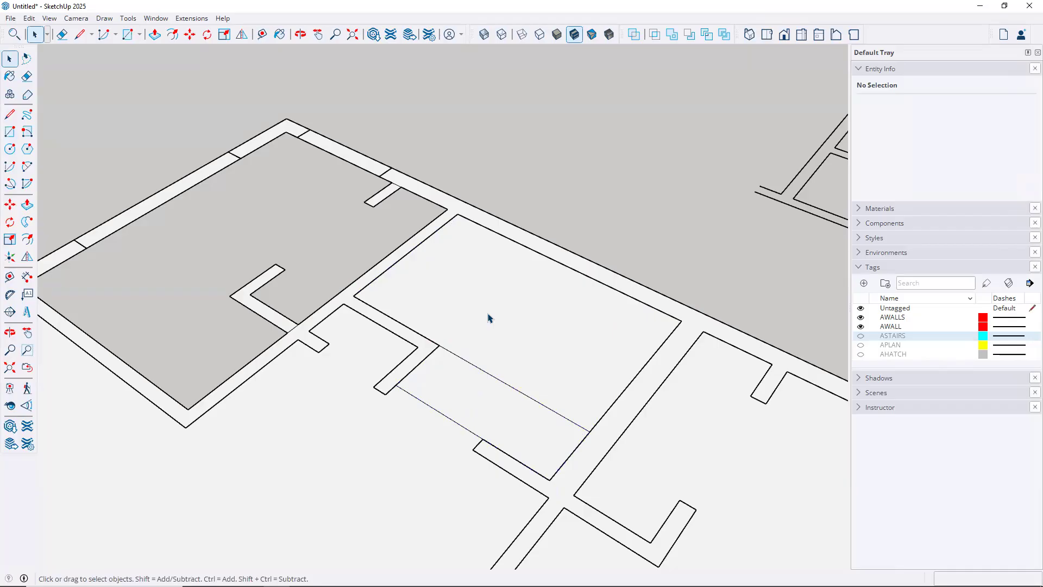
click(488, 318)
key(Delete)
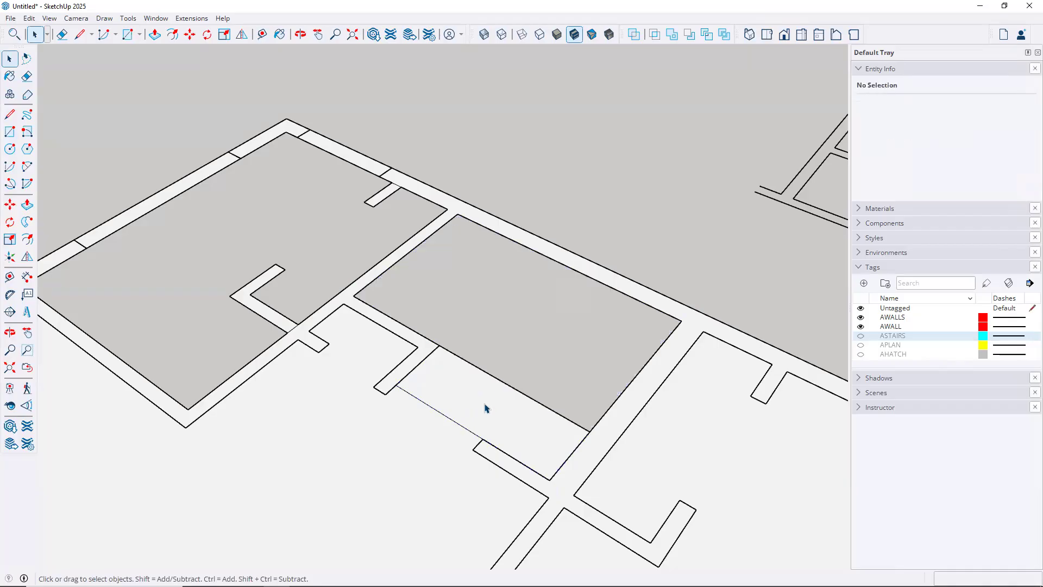
Delete the lower face and erase the dividing edge so the room has one floor face
click(485, 405)
key(Delete)
key(e)
drag(507, 385, 490, 416)
mouse_move(507, 373)
middle_down()
mouse_move(650, 198)
mouse_move(659, 226)
mouse_move(582, 230)
middle_up()
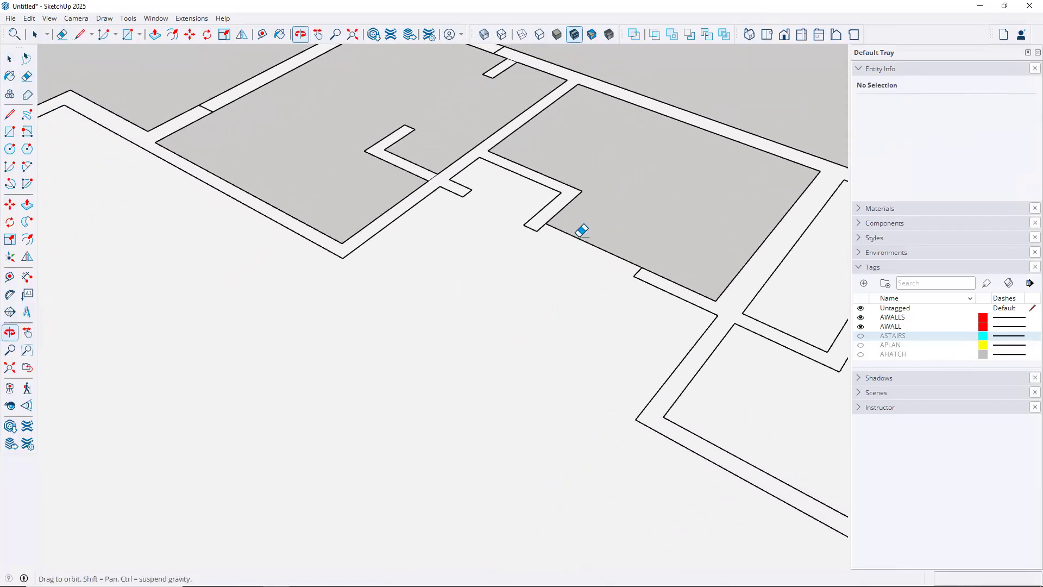
Draw a rectangle from the wall corner across the doorway
click(10, 132)
click(450, 178)
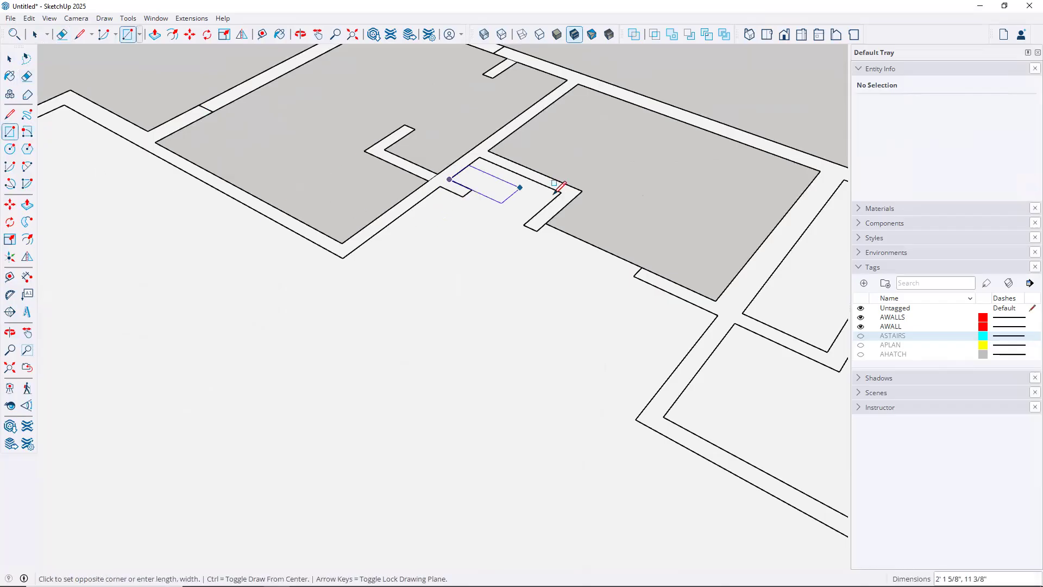
click(563, 190)
key(space)
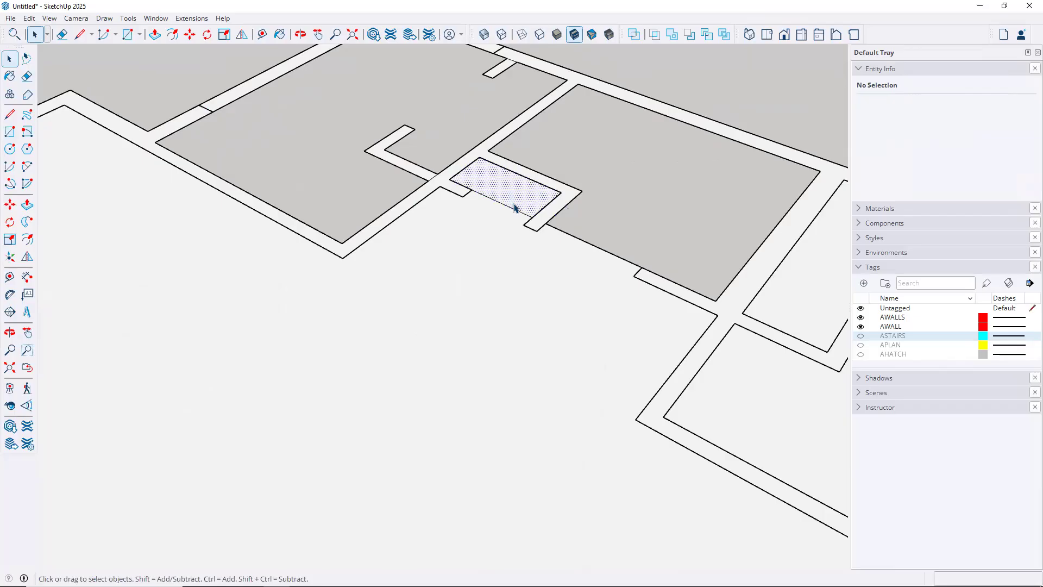
click(515, 208)
click(538, 277)
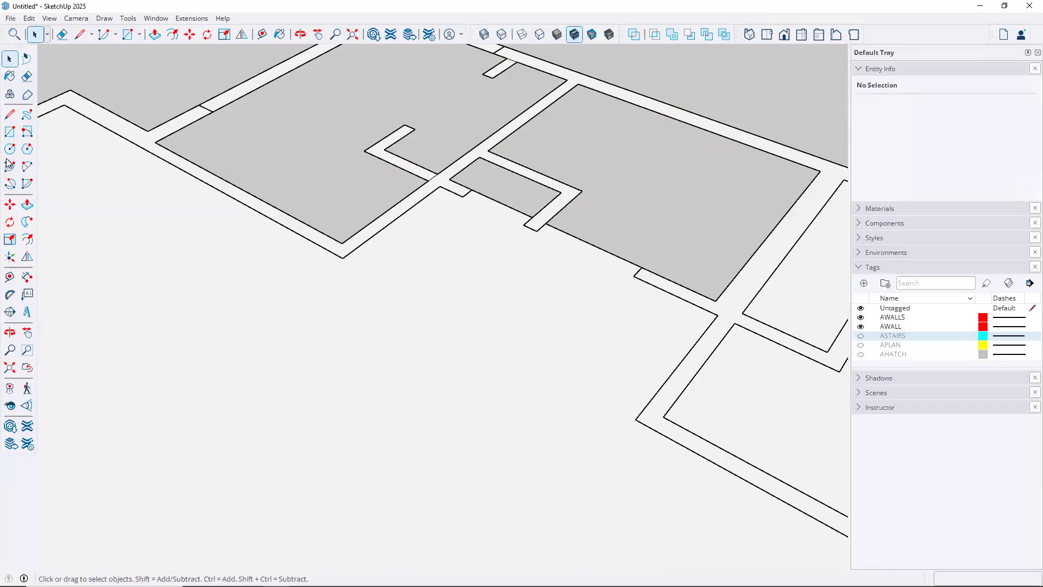
Delete the floor face between the walls, leaving the surrounding floor face
click(9, 132)
click(717, 314)
key(Escape)
key(space)
click(486, 279)
key(Delete)
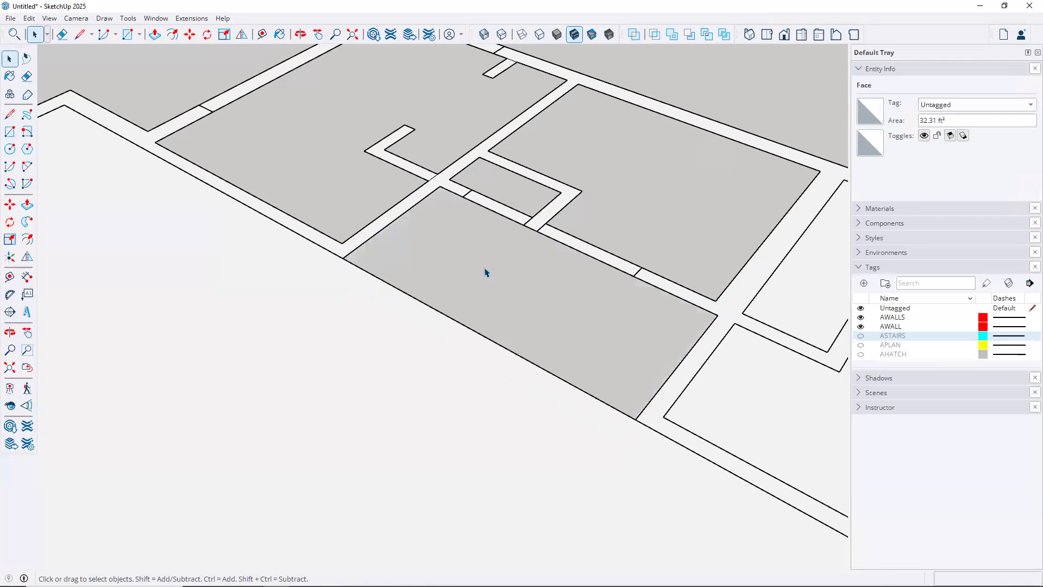
click(492, 208)
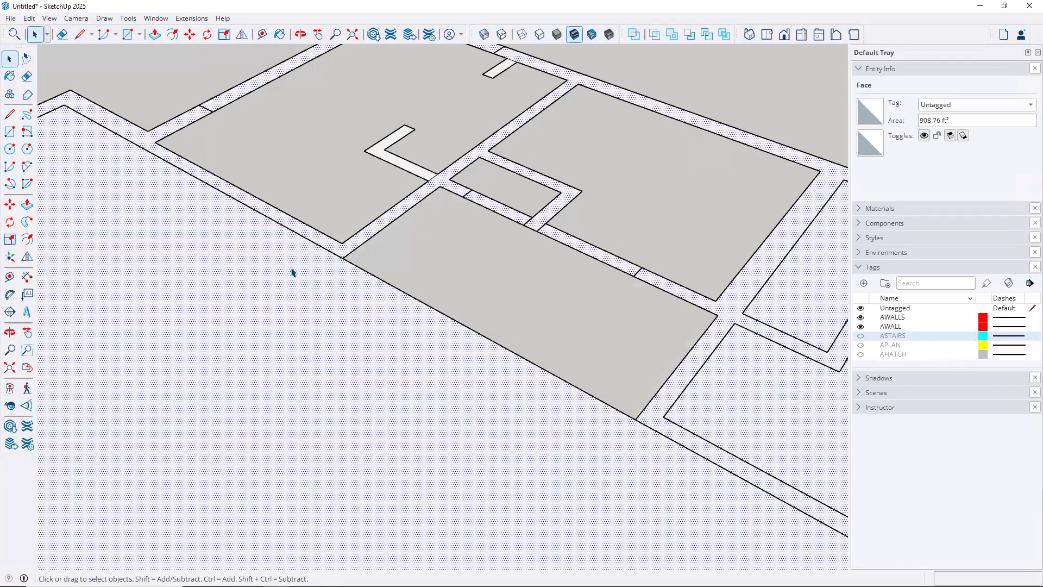
Draw narrow rectangles across the corridor strip and out to the wall endpoint
click(9, 131)
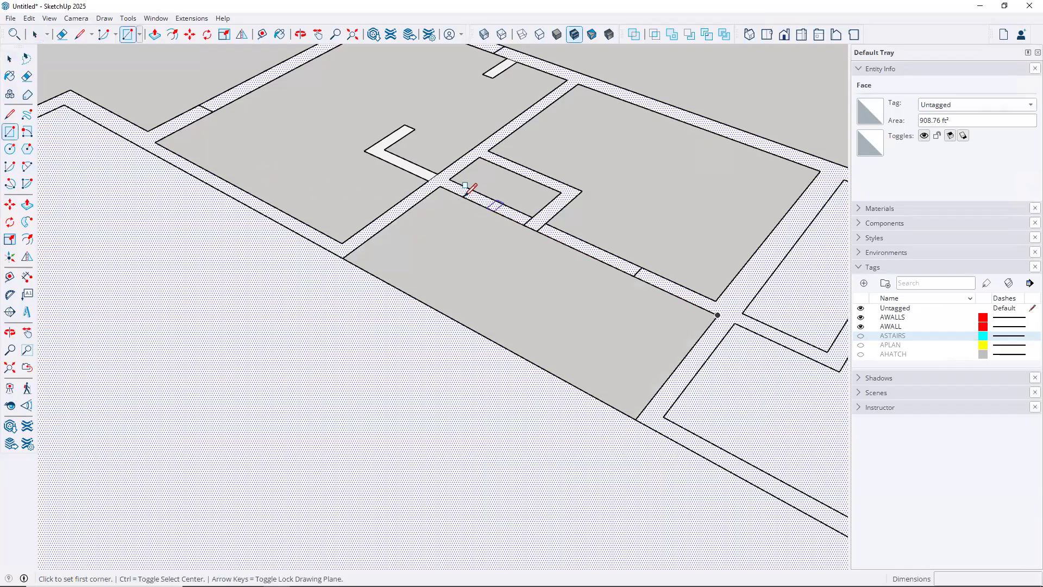
click(465, 193)
click(530, 222)
click(546, 223)
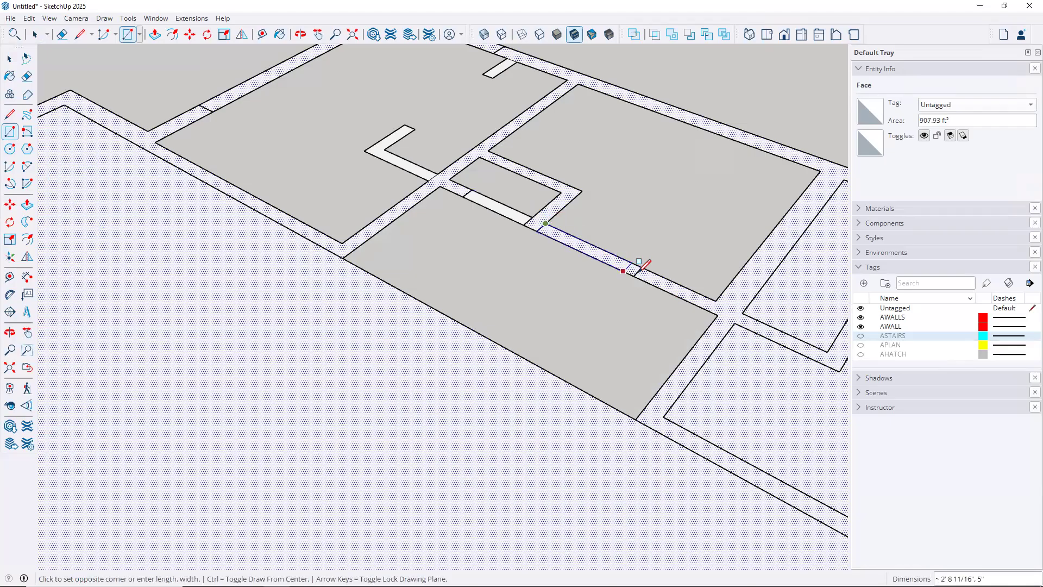
click(634, 276)
Delete the upper and lower strip faces and erase their leftover edges
key(space)
click(611, 263)
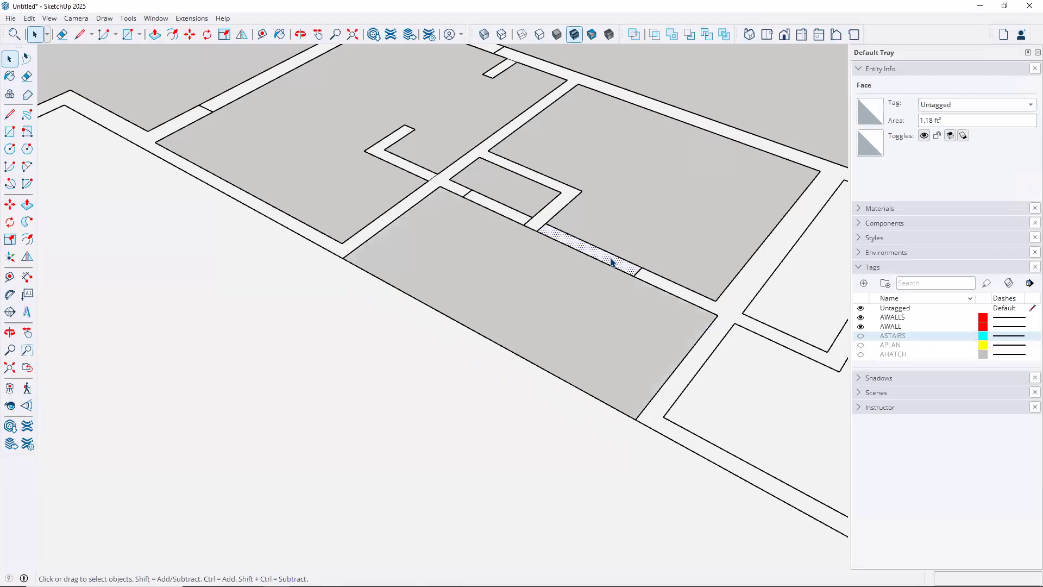
key(Delete)
click(496, 210)
key(Delete)
key(e)
drag(577, 245, 571, 265)
mouse_move(523, 197)
mouse_down()
mouse_move(492, 218)
mouse_move(503, 247)
mouse_up()
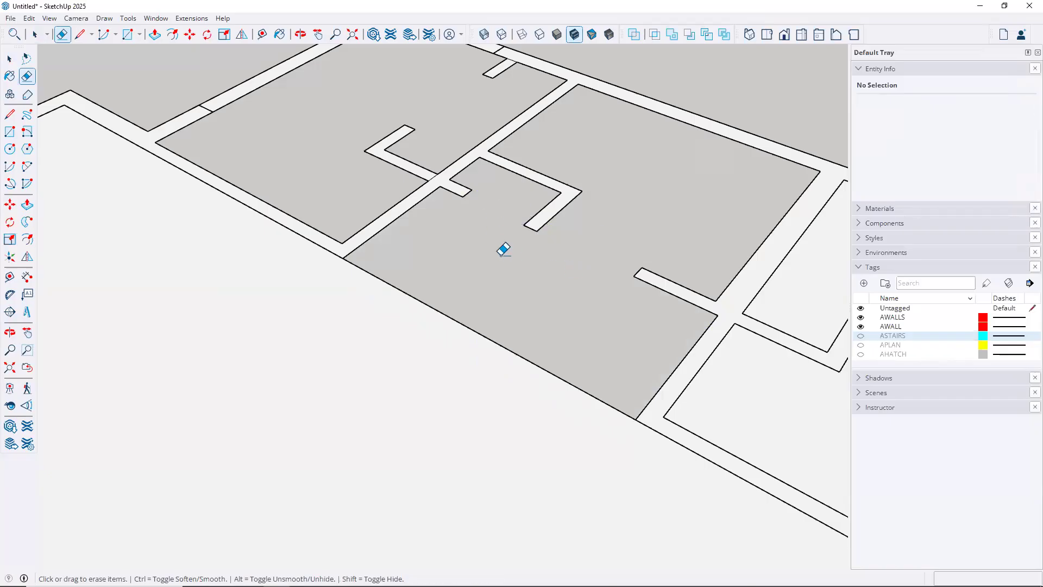
Draw rectangles across the large room's door gap and to its wall endpoints
scroll(533, 265, down, 5)
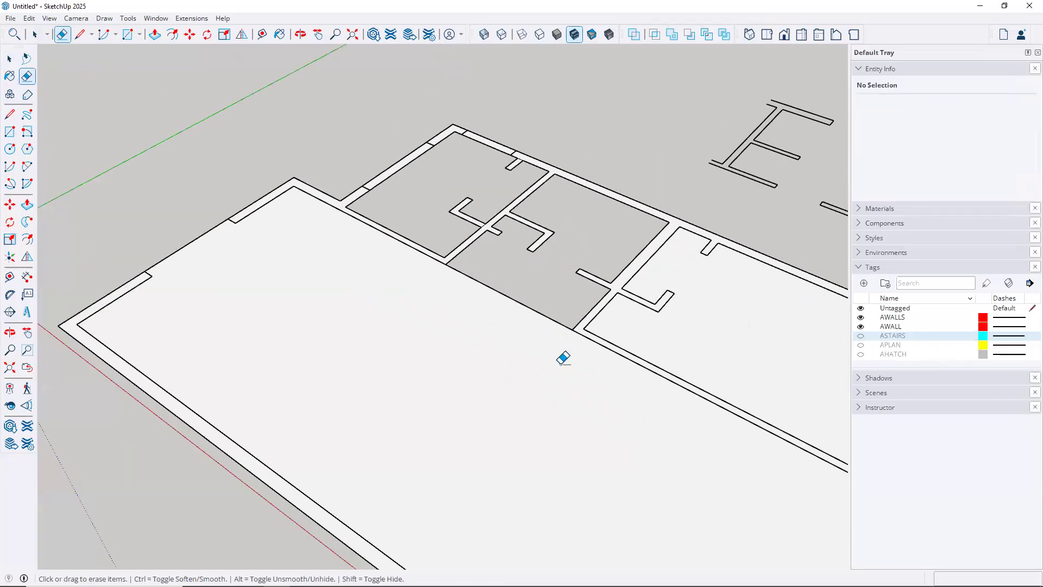
mouse_move(503, 309)
middle_down()
mouse_move(212, 198)
mouse_move(200, 223)
mouse_move(231, 238)
middle_up()
click(10, 132)
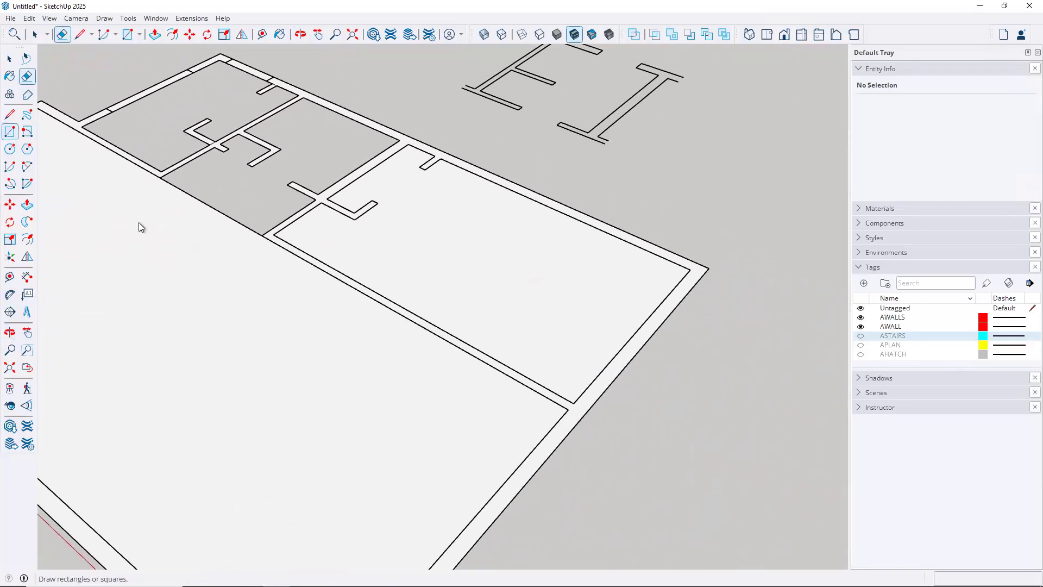
click(274, 234)
click(689, 268)
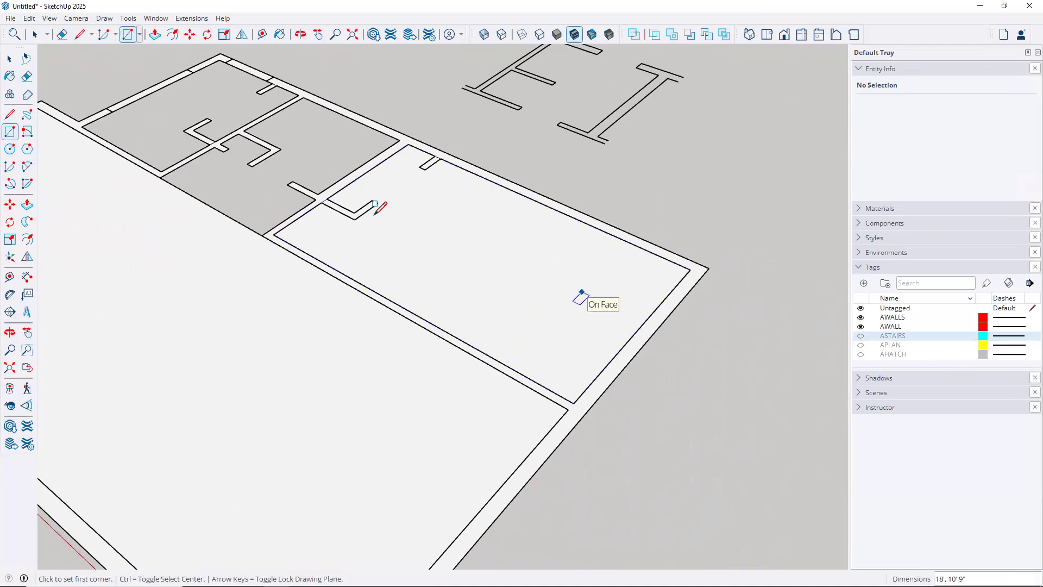
click(326, 200)
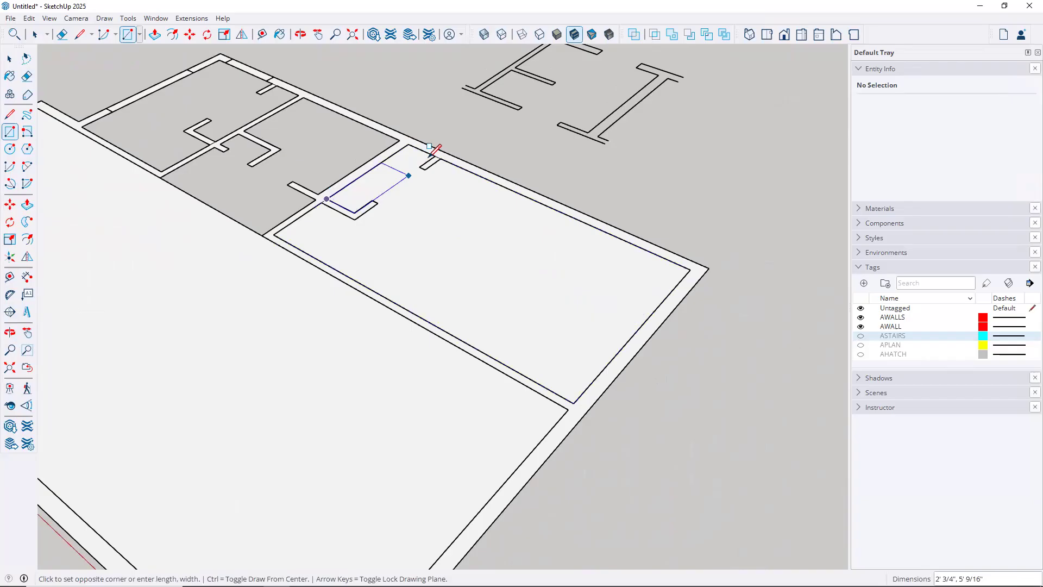
click(438, 160)
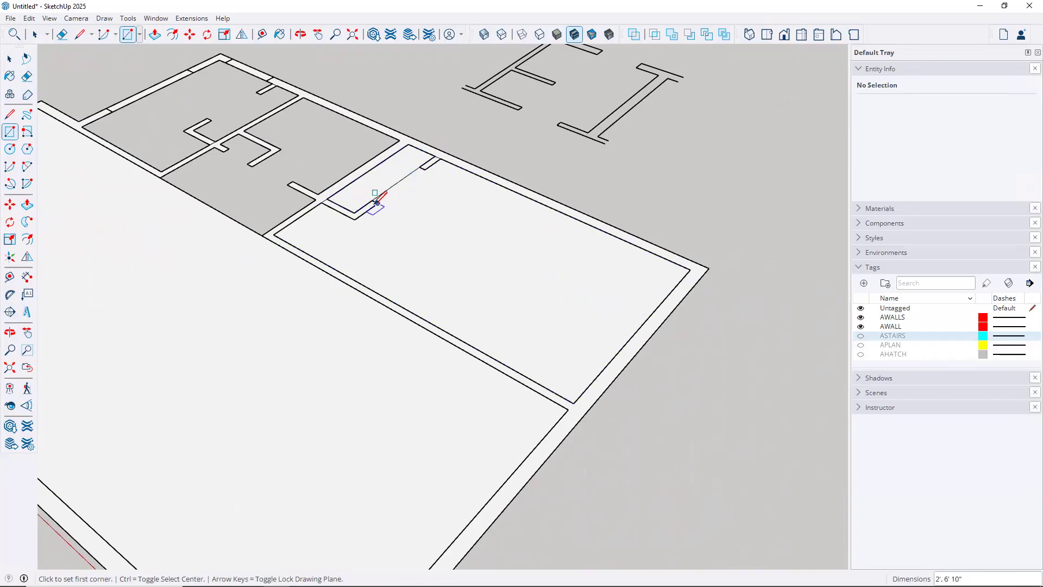
click(377, 204)
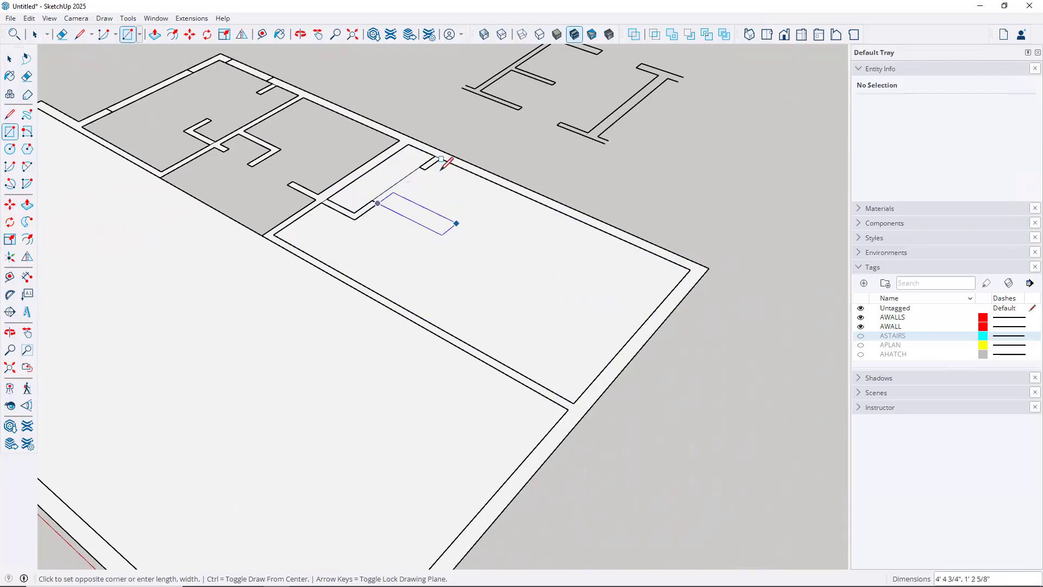
scroll(413, 157, up, 4)
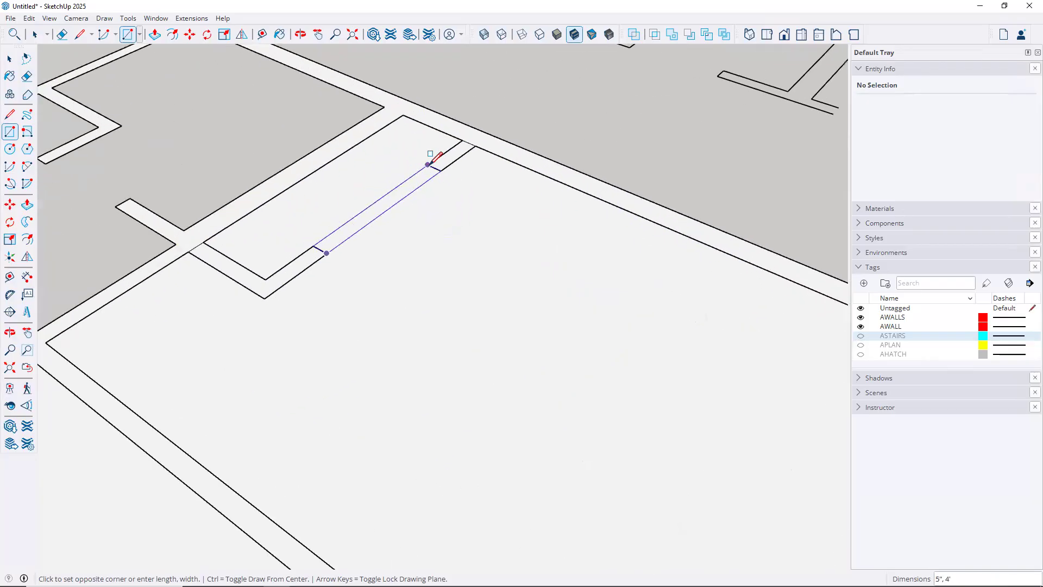
click(433, 164)
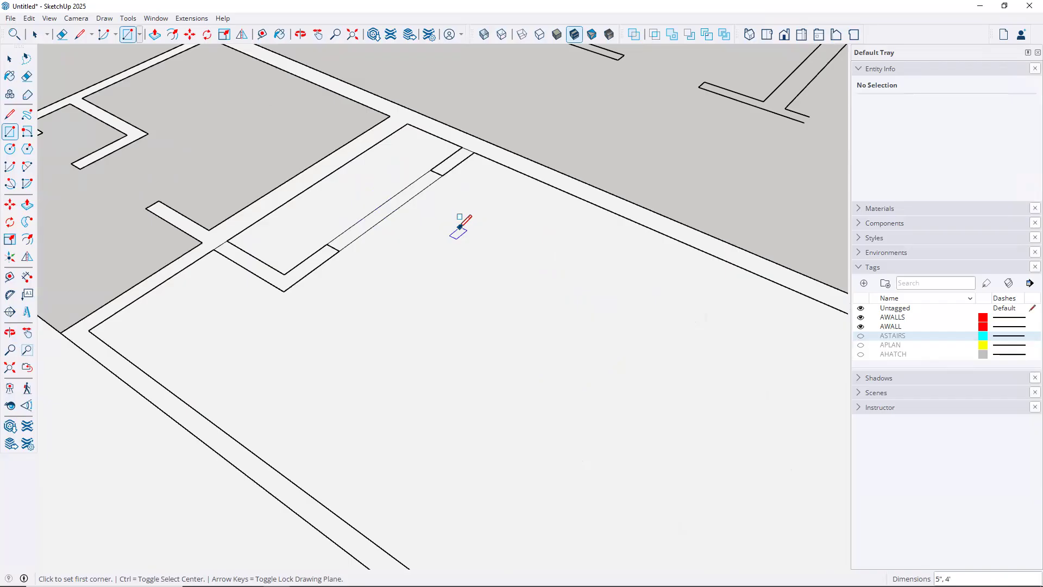
scroll(461, 226, down, 4)
Delete the large room's floor and the small face beside it, erasing the thin strip's edges
key(space)
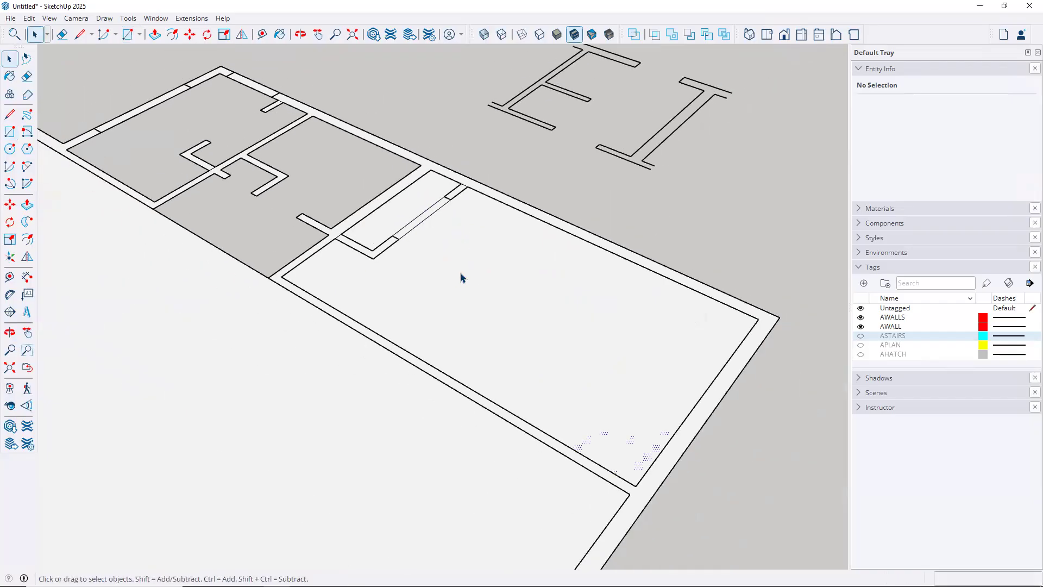
click(461, 278)
key(Delete)
click(412, 202)
key(Delete)
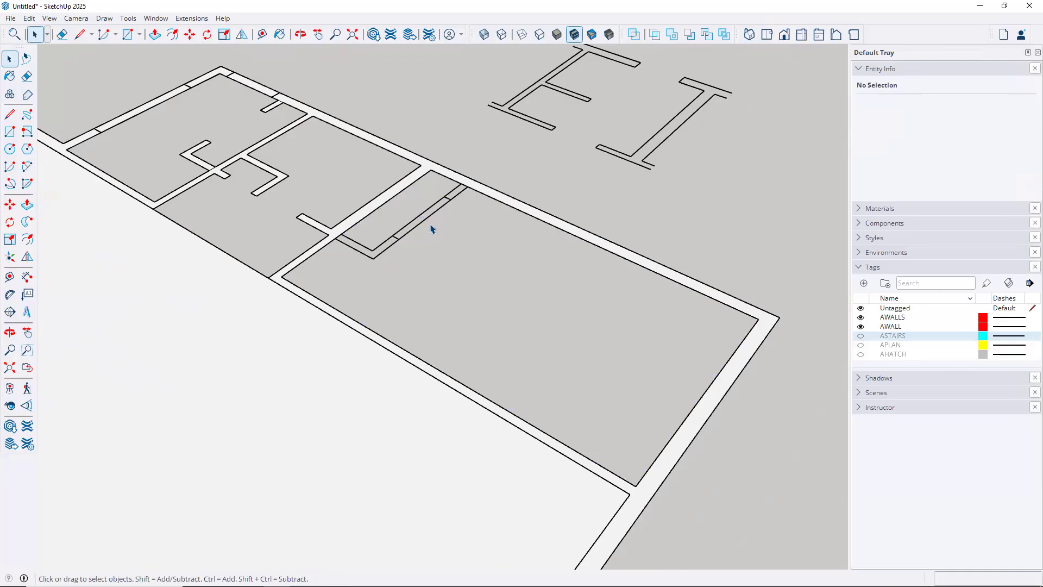
scroll(424, 222, up, 3)
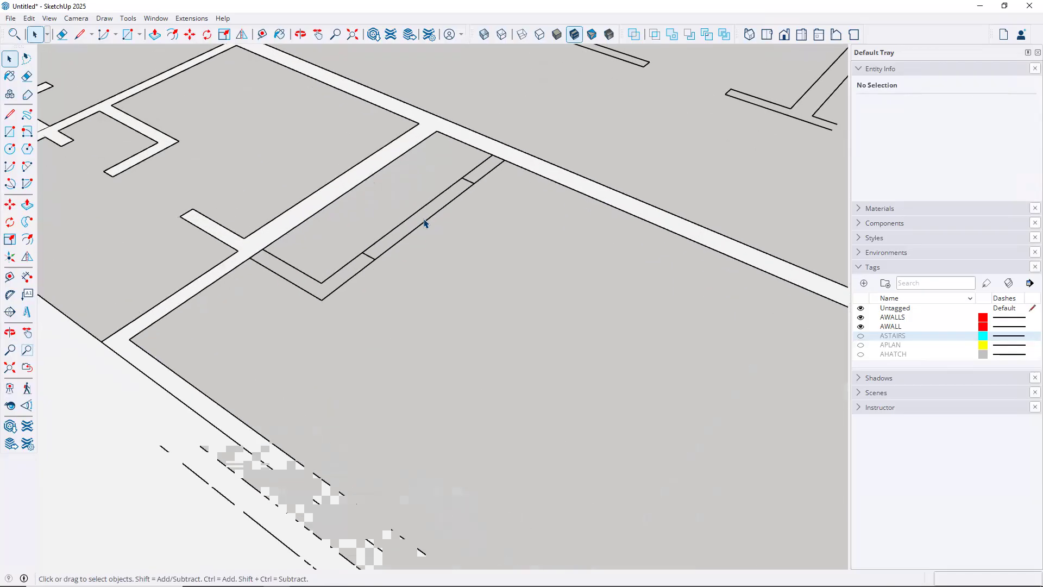
scroll(424, 223, down, 1)
key(e)
drag(415, 204, 486, 253)
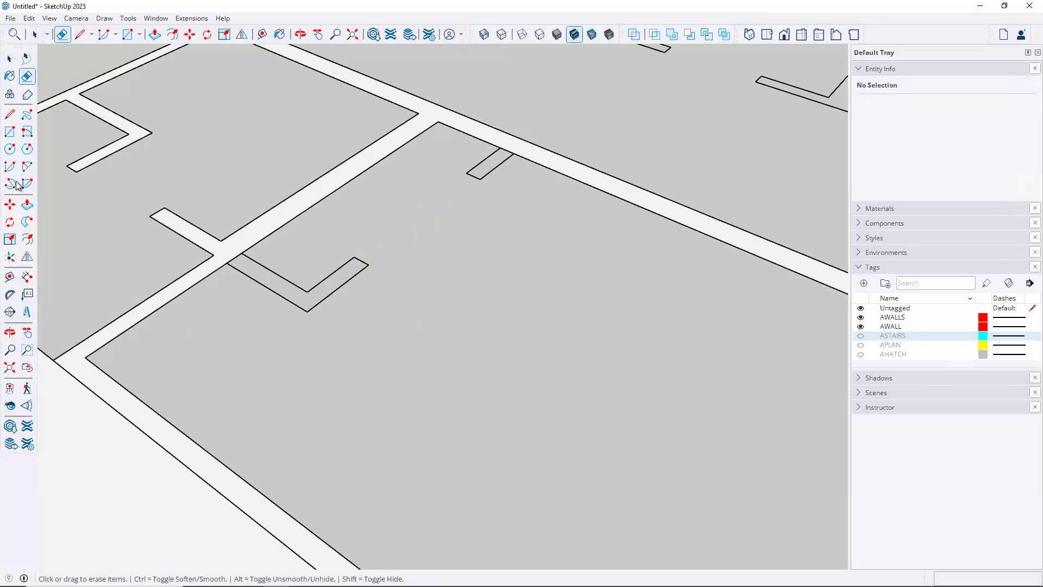
Trace lines along two wall corners to close the outlines into new faces
click(10, 114)
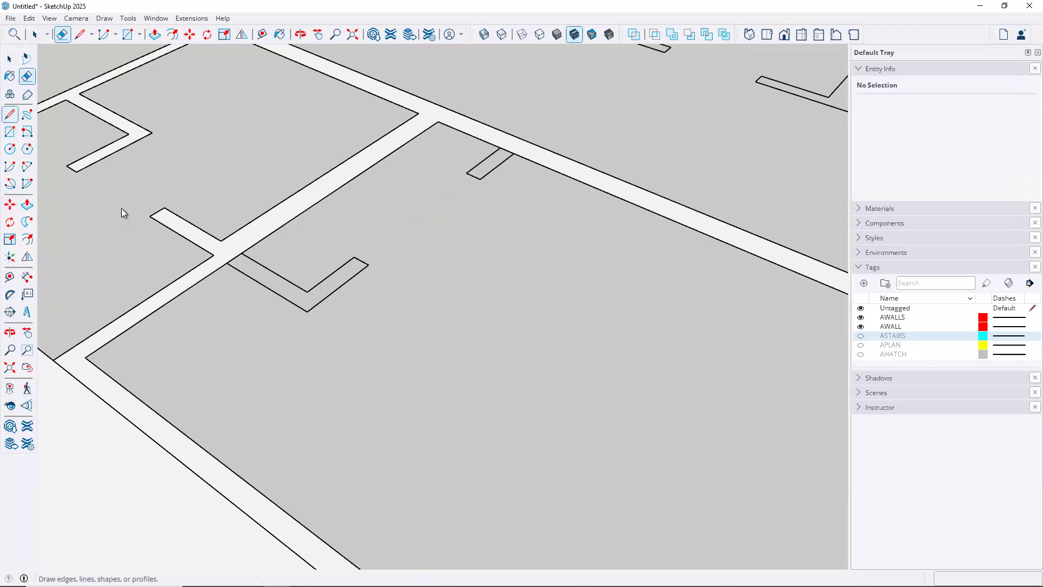
click(226, 263)
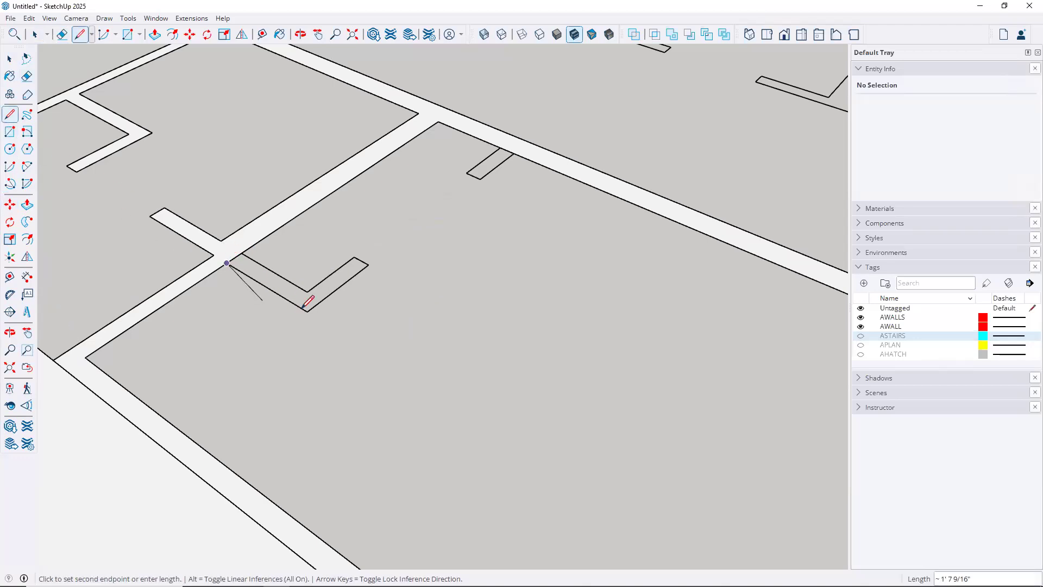
click(307, 311)
click(354, 258)
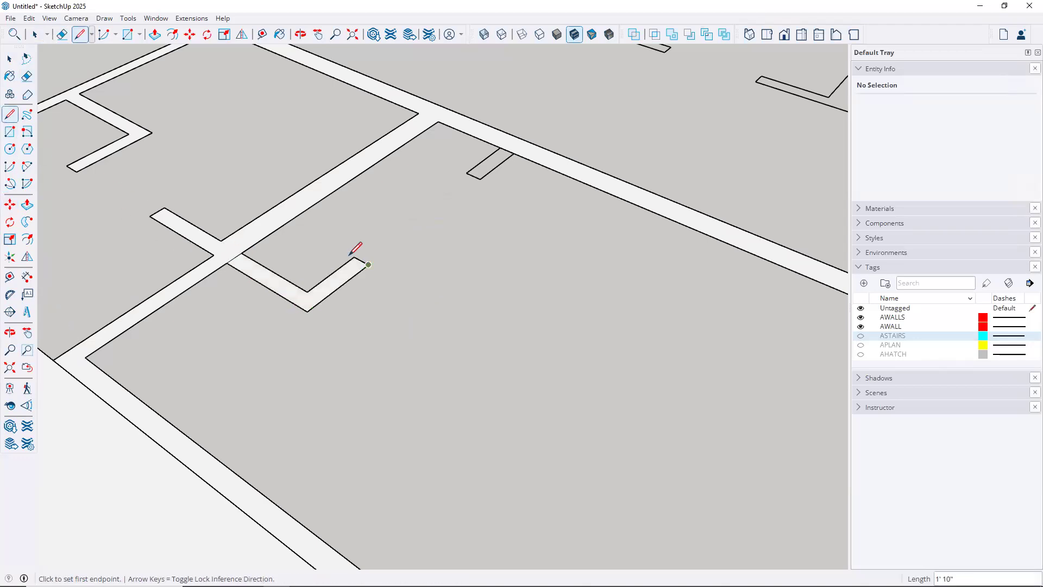
click(500, 147)
click(466, 173)
click(479, 179)
click(540, 174)
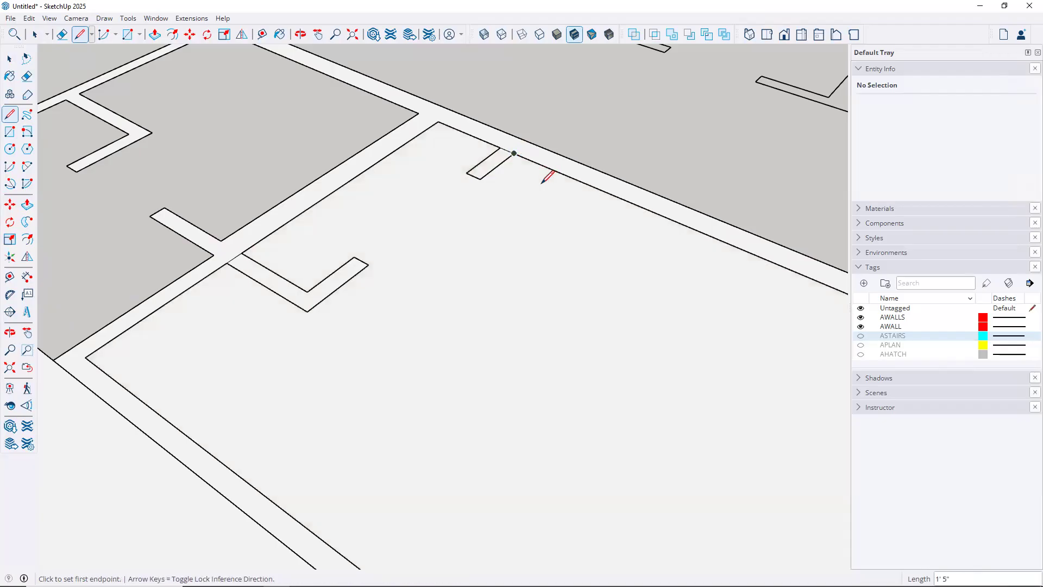
Delete the room's 191.31 ft² floor face and erase the short edge at the wall junction
key(space)
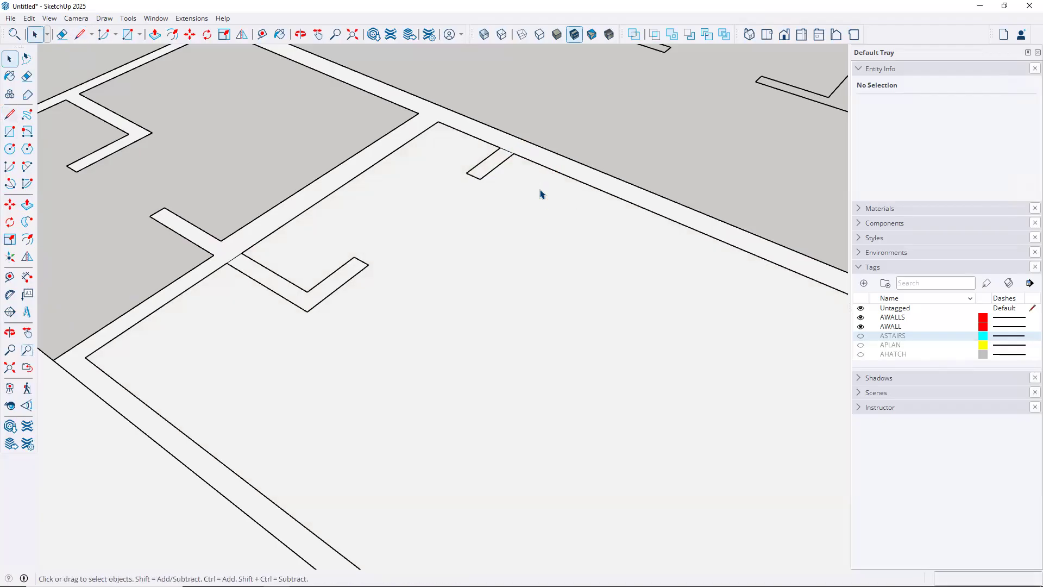
click(473, 263)
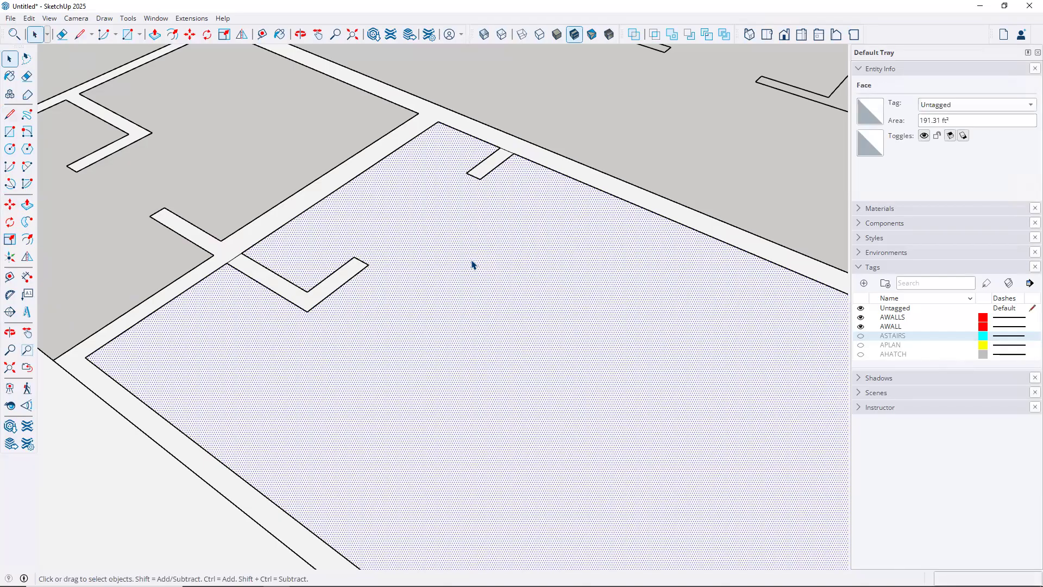
key(Delete)
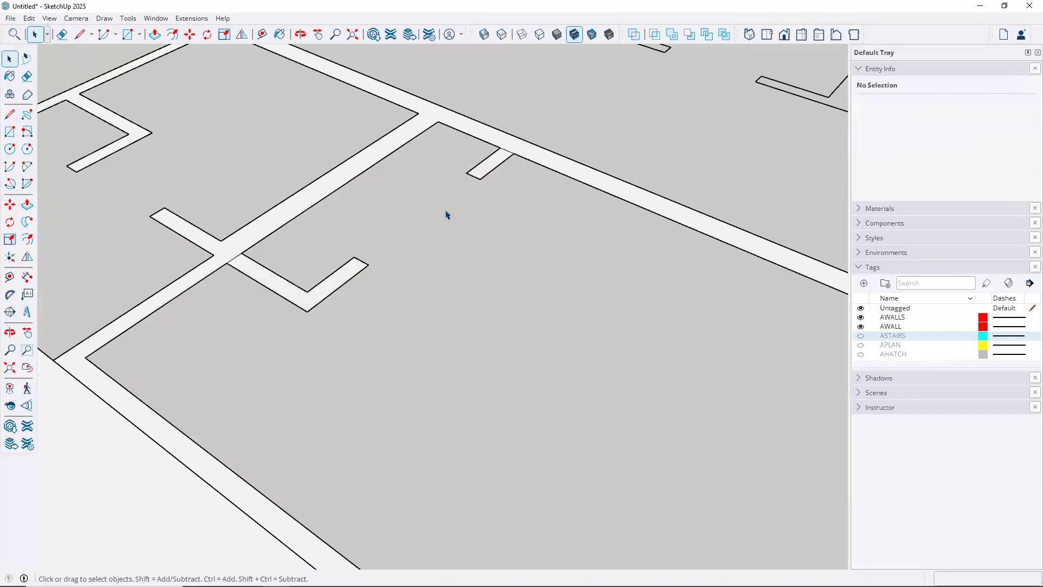
key(e)
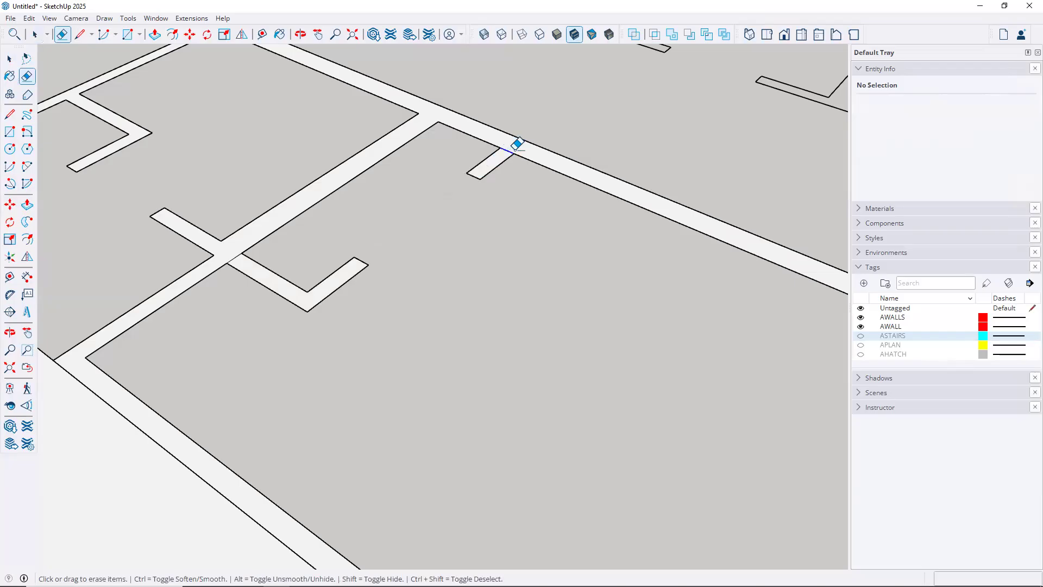
click(234, 258)
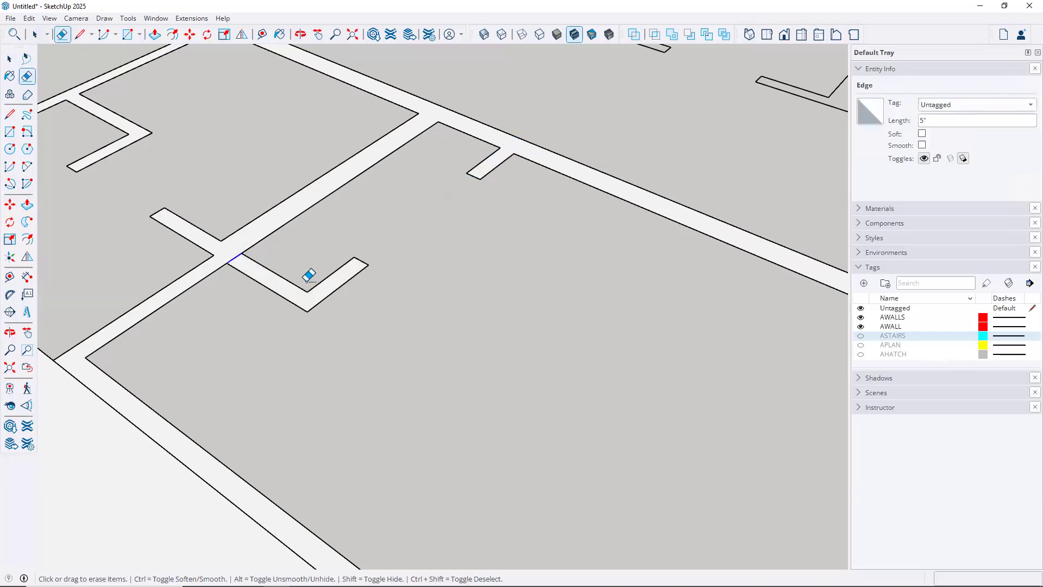
scroll(345, 340, down, 4)
scroll(347, 375, down, 2)
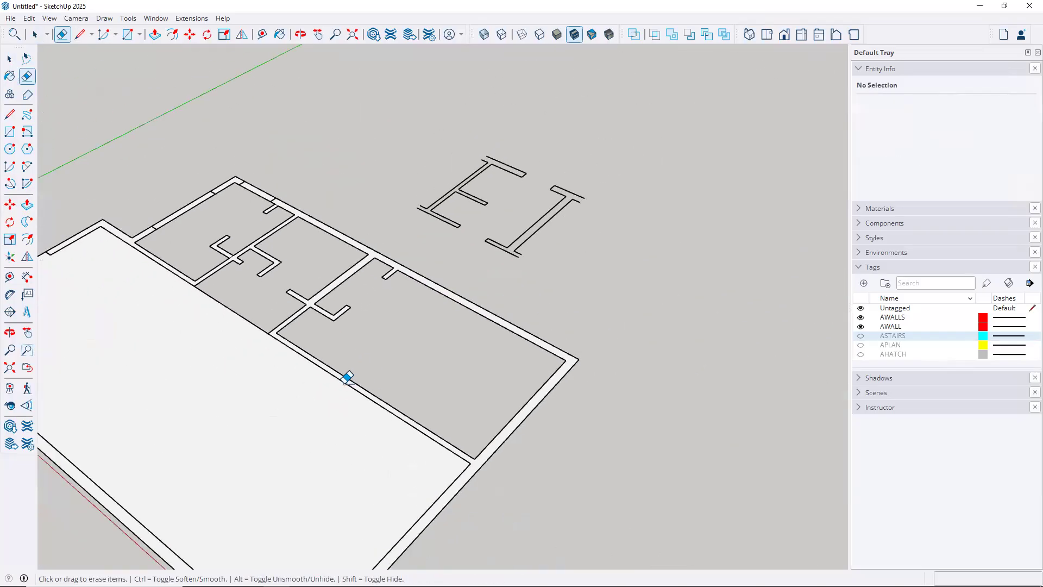
Draw a rectangle between inner wall corners, erase the room divider, and delete the merged 686.4 ft² floor
scroll(381, 336, down, 3)
mouse_move(423, 293)
middle_down()
mouse_move(554, 267)
mouse_move(562, 280)
middle_up()
click(10, 131)
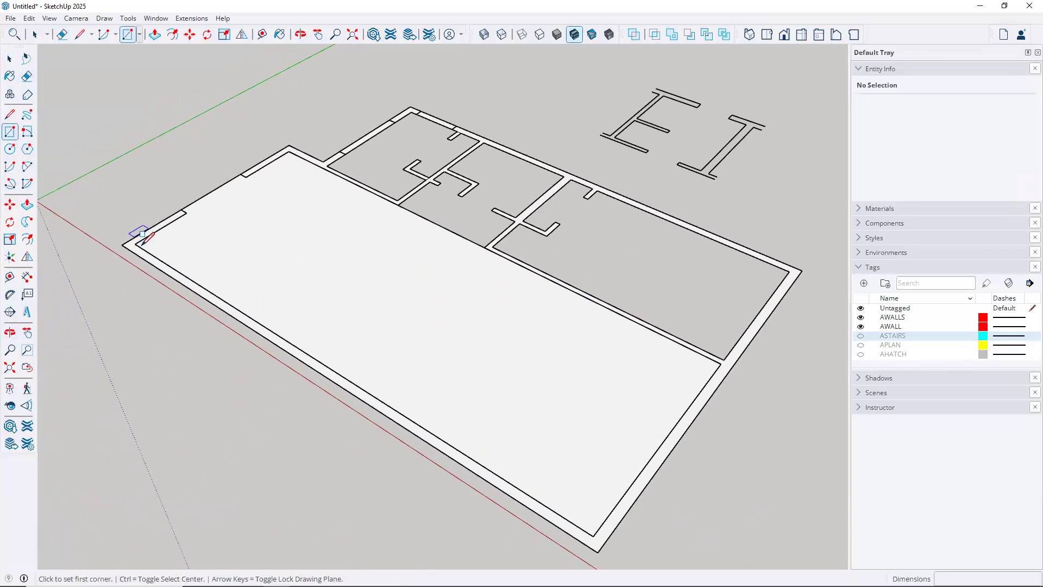
click(135, 244)
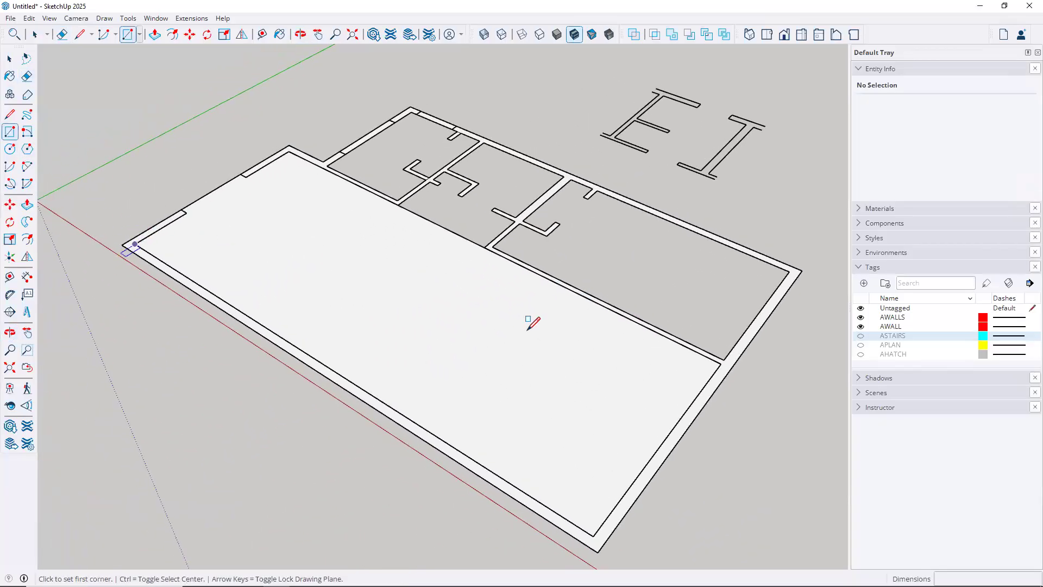
click(722, 359)
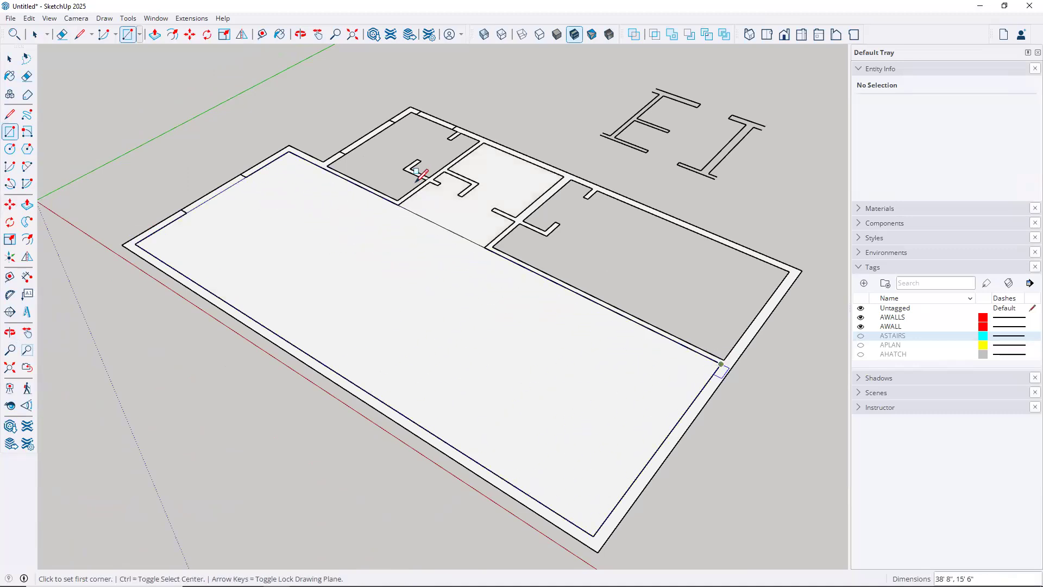
key(e)
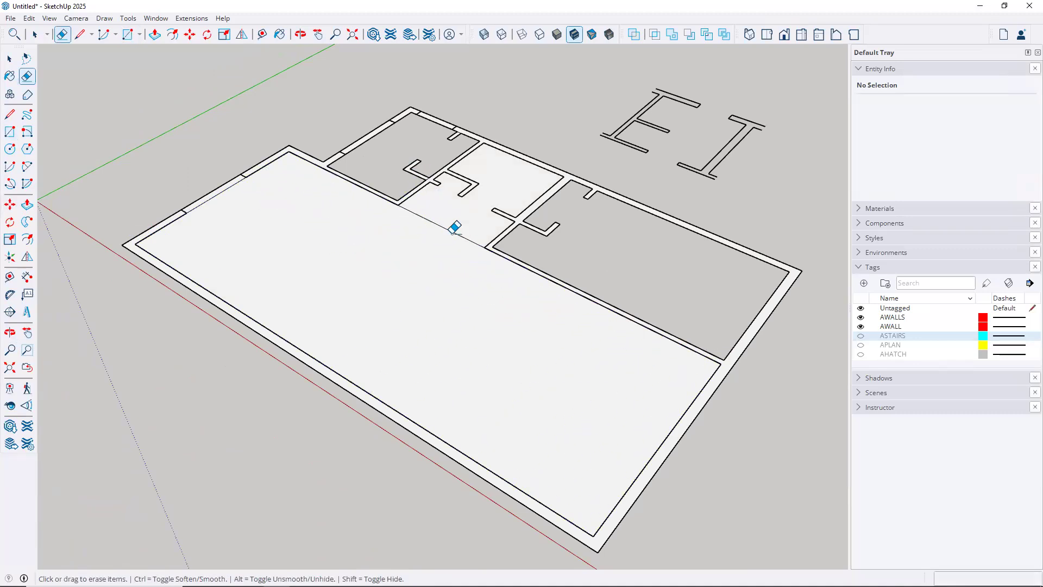
click(488, 250)
key(space)
click(441, 230)
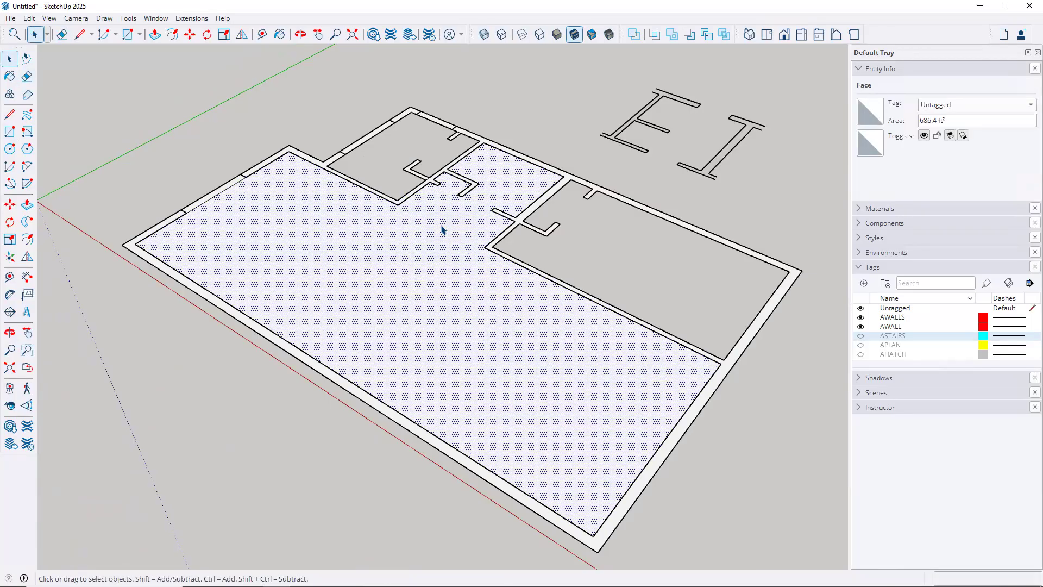
key(Delete)
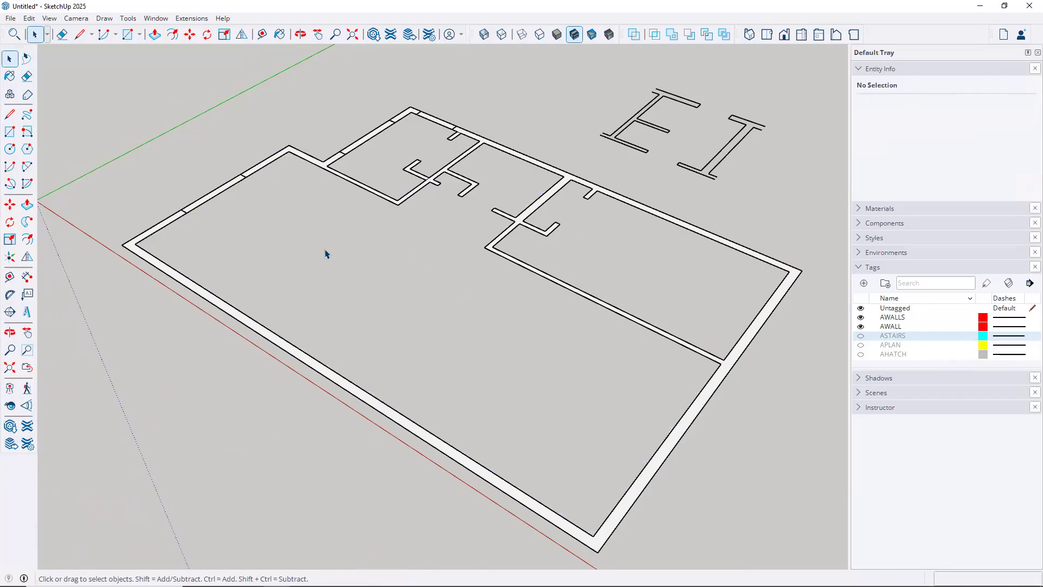
scroll(208, 206, up, 2)
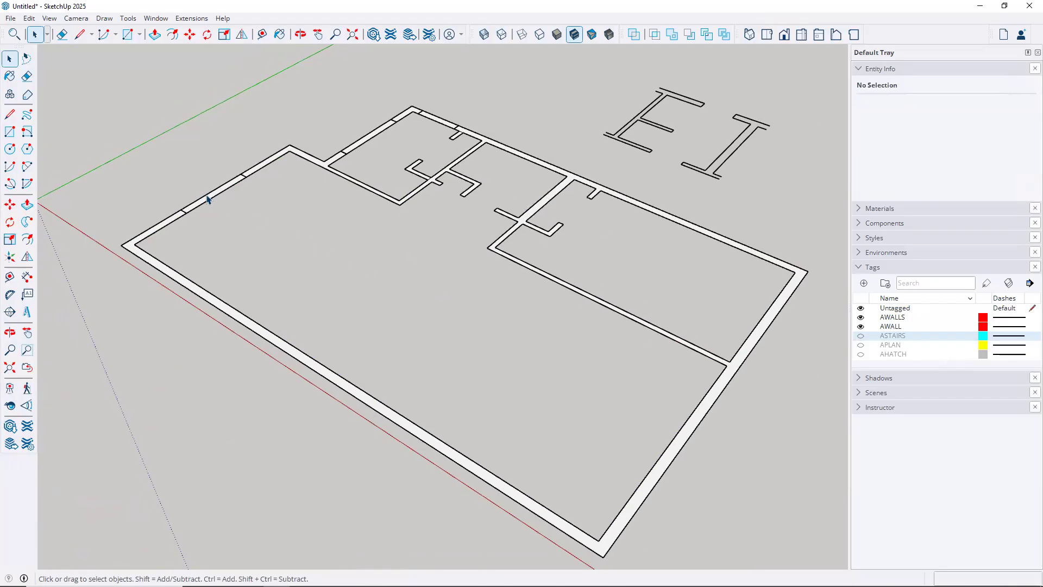
Draw a rectangle on the left wall out to the opening's corner
middle_drag(281, 233, 433, 419)
scroll(272, 428, up, 5)
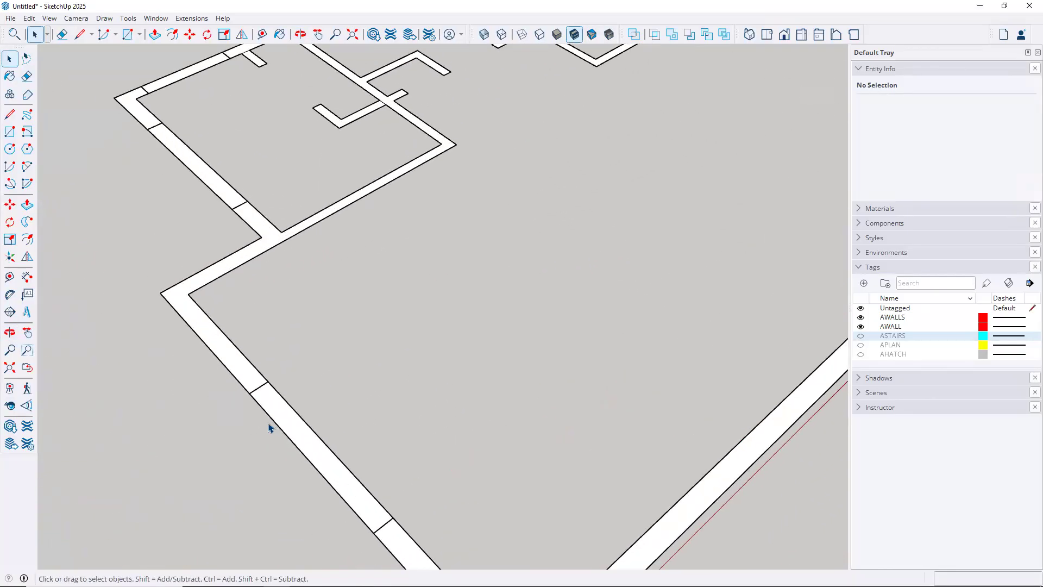
click(9, 131)
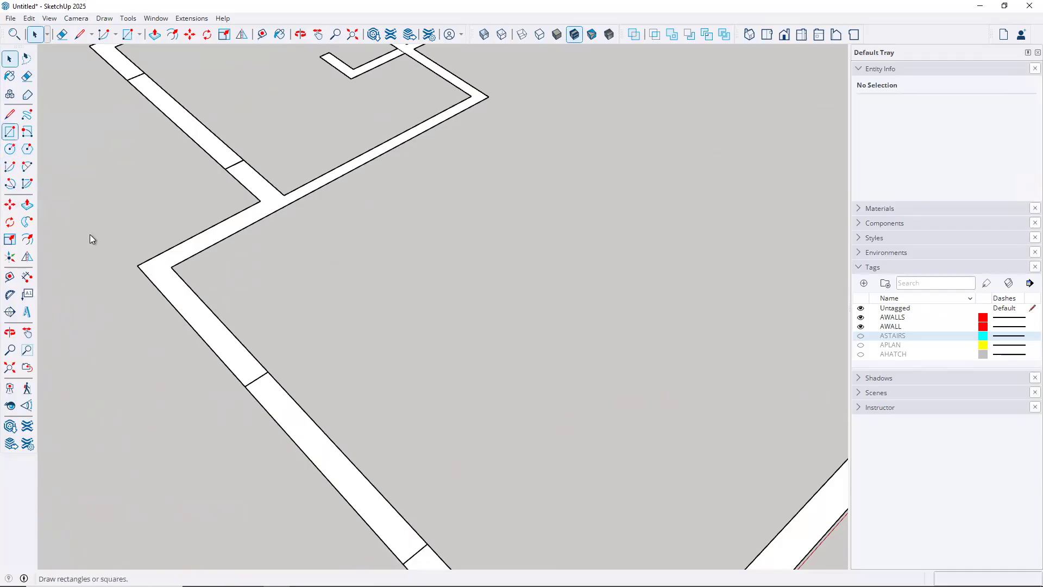
click(245, 386)
click(425, 541)
key(space)
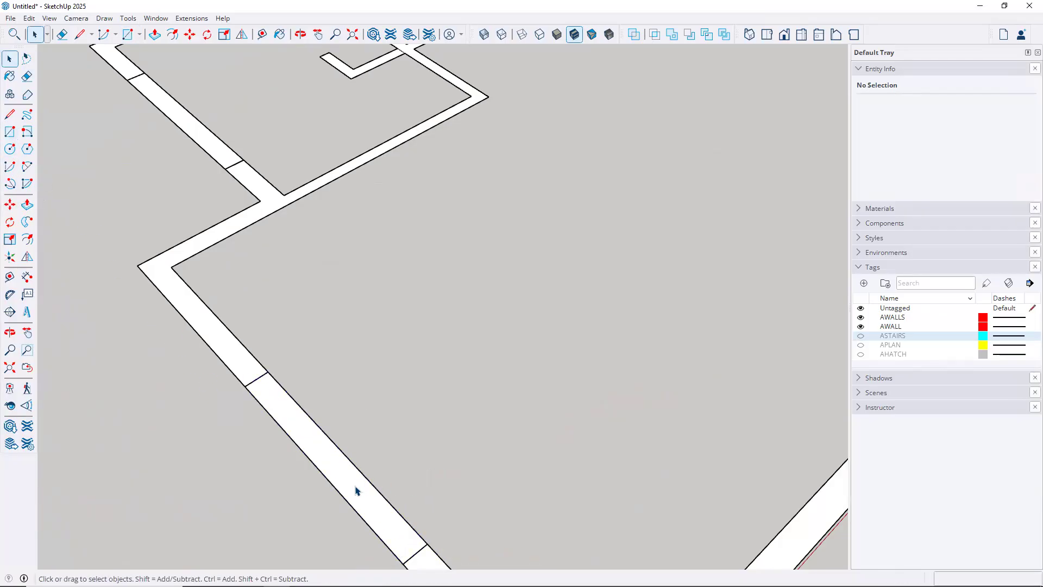
click(356, 489)
click(348, 389)
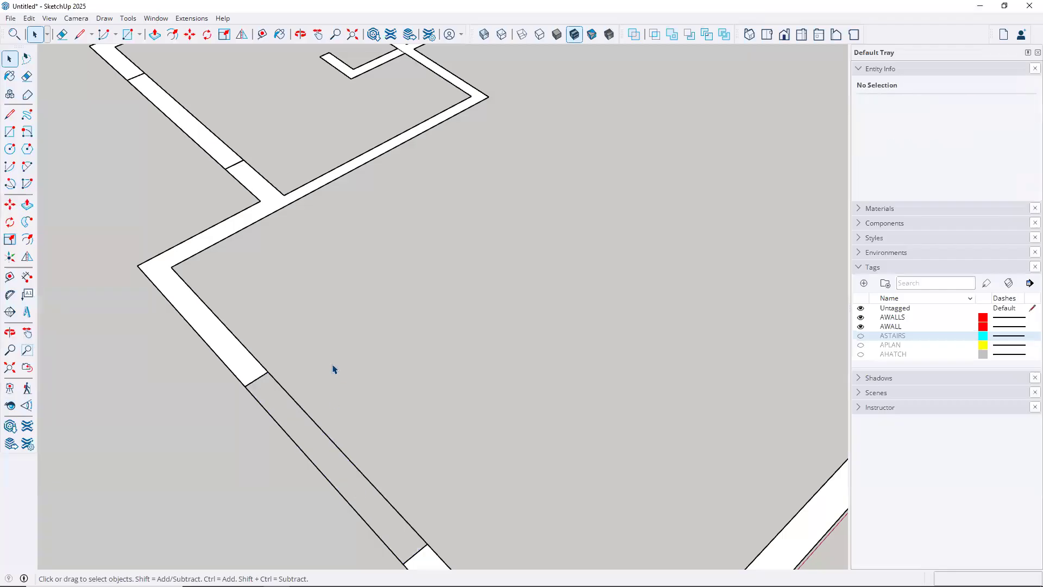
scroll(345, 378, down, 4)
Erase both edges of the left wall opening
key(e)
click(337, 419)
click(325, 430)
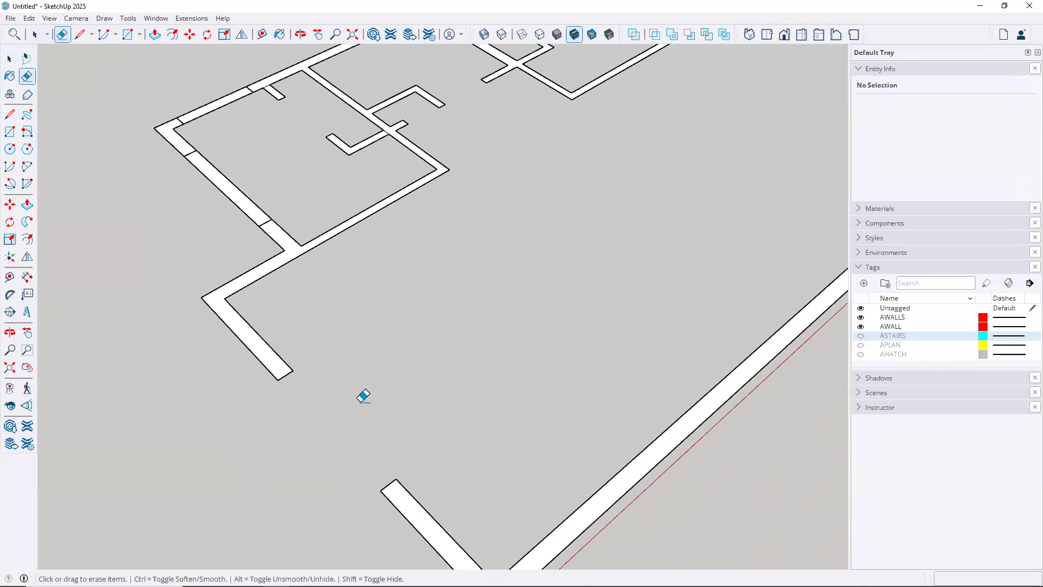
scroll(364, 395, down, 4)
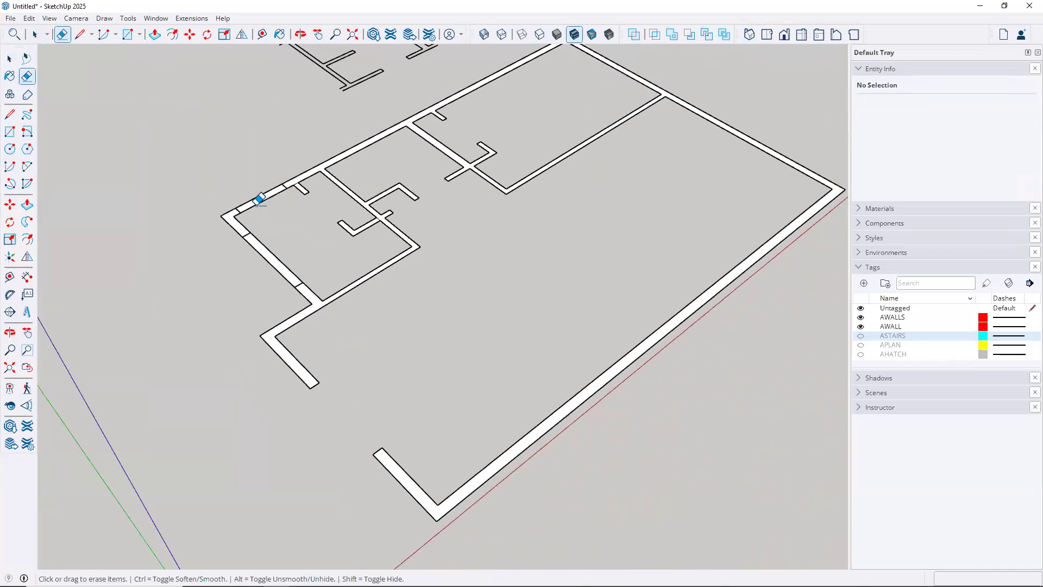
scroll(259, 200, up, 3)
Draw rectangles across the upper-left and left walls, then erase both wall segments
key(r)
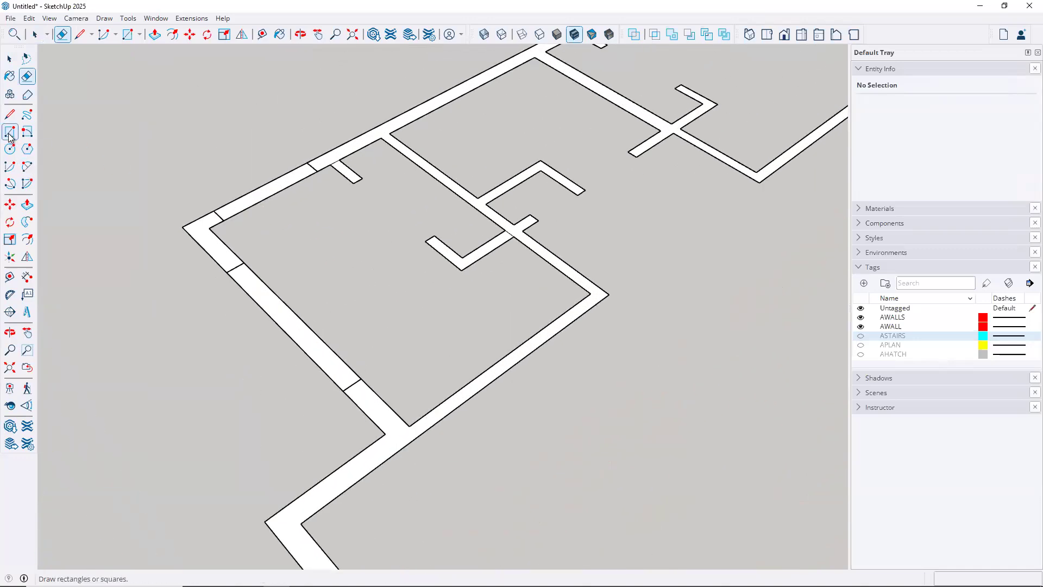
click(215, 210)
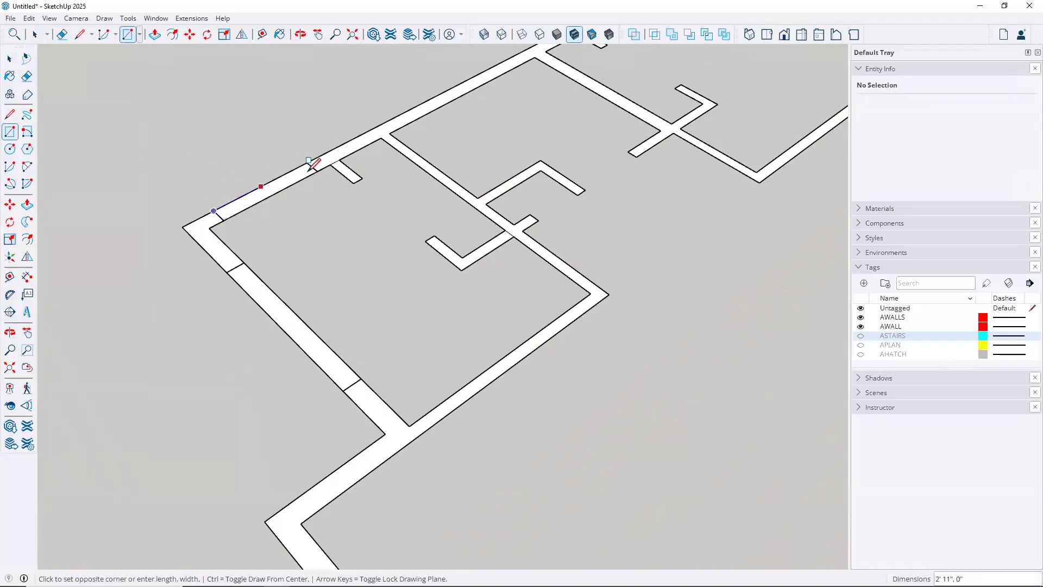
click(317, 170)
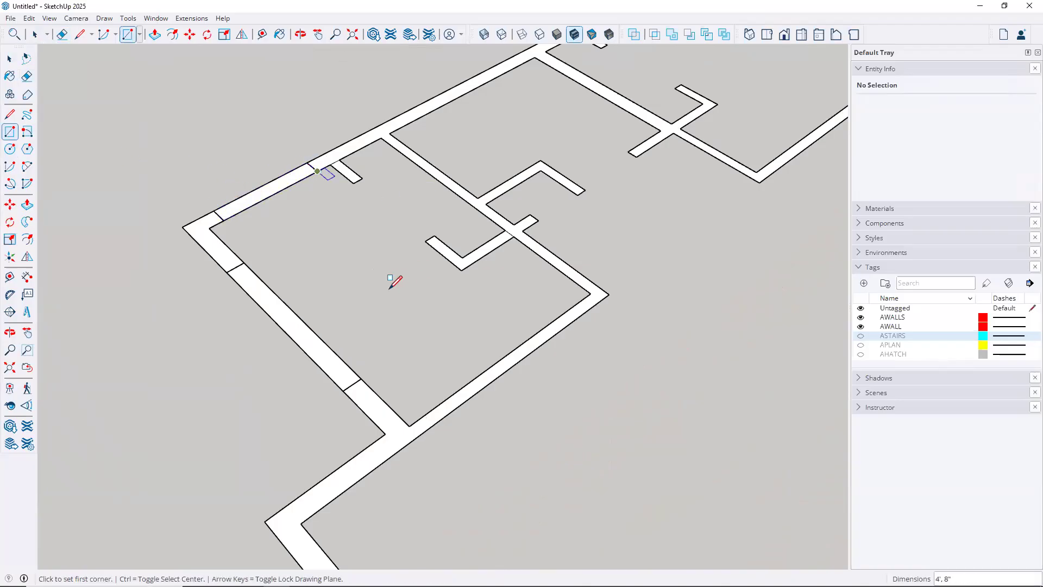
click(229, 271)
click(360, 378)
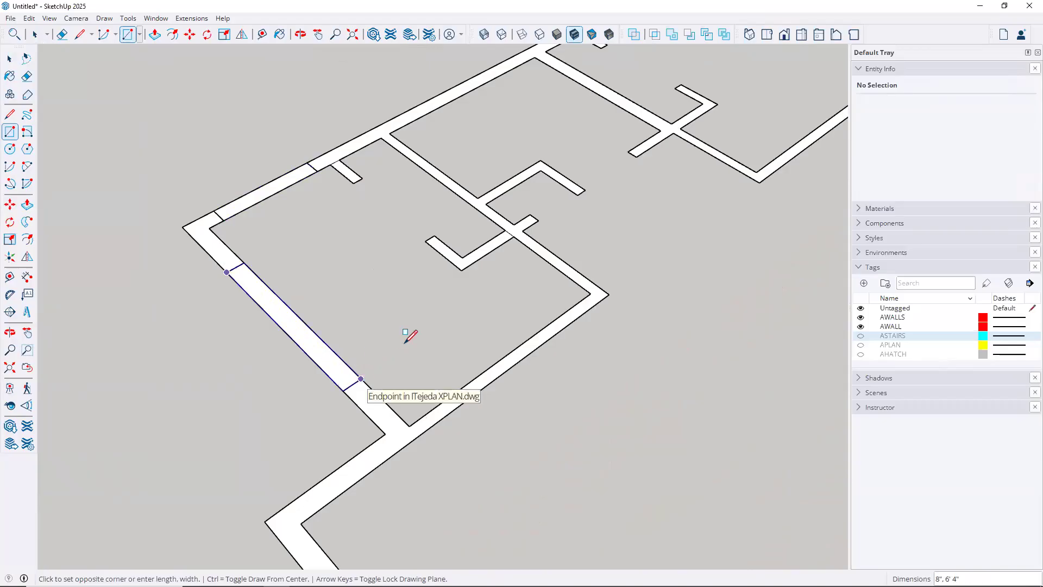
key(e)
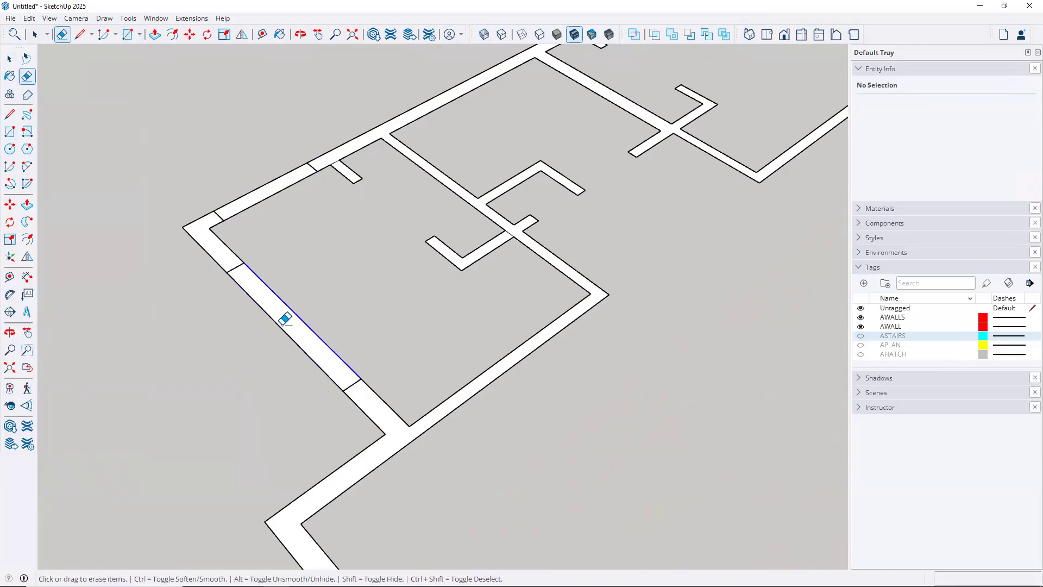
click(279, 323)
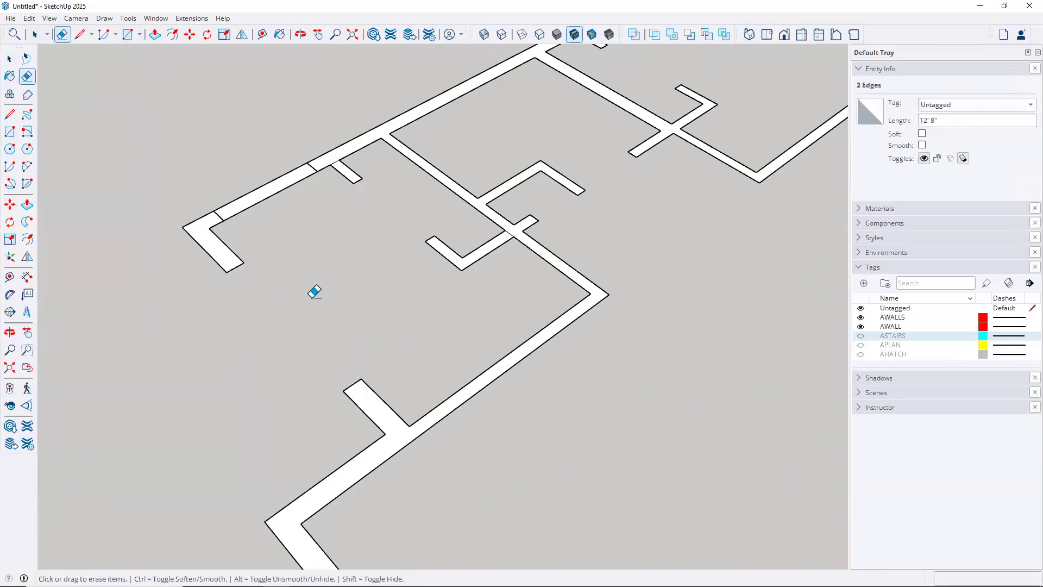
click(272, 177)
scroll(375, 263, down, 6)
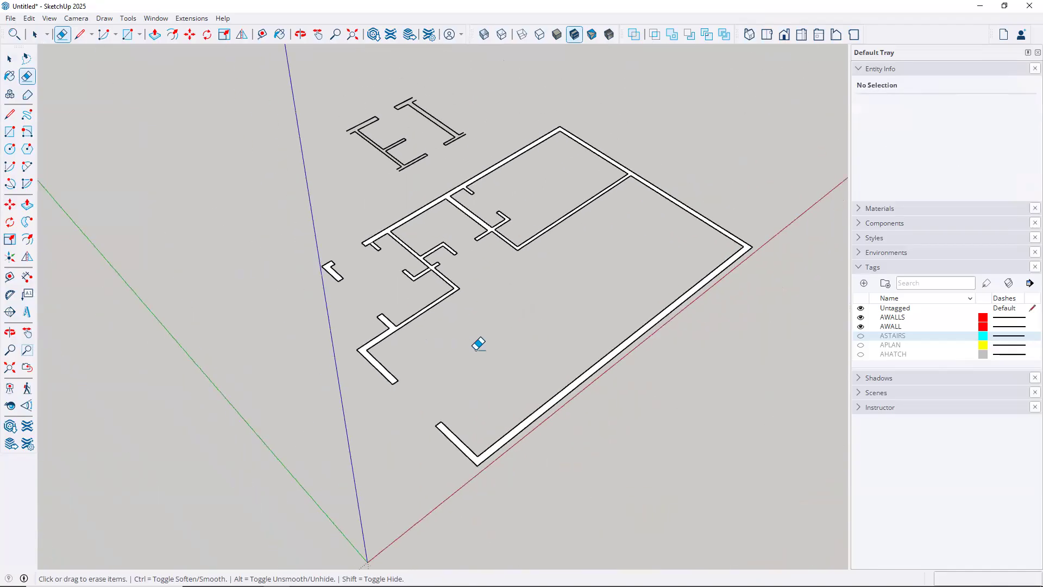
Hide the AWALLS and AWALL tags in the Tags panel
key(space)
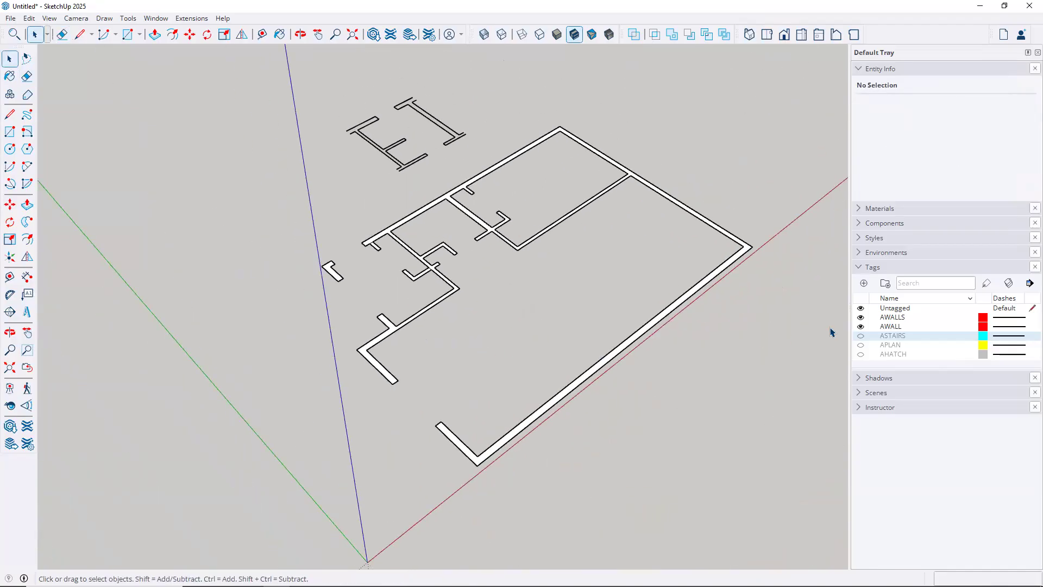
click(860, 317)
click(860, 326)
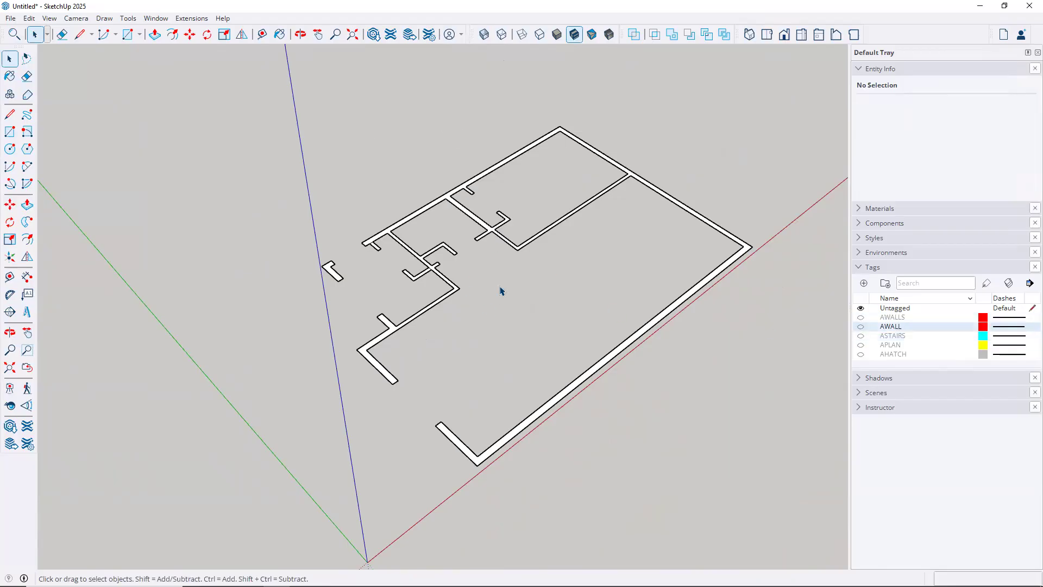
Push/pull the traced wall face upward to raise the walls in 3D
middle_drag(540, 330, 82, 261)
scroll(592, 435, up, 3)
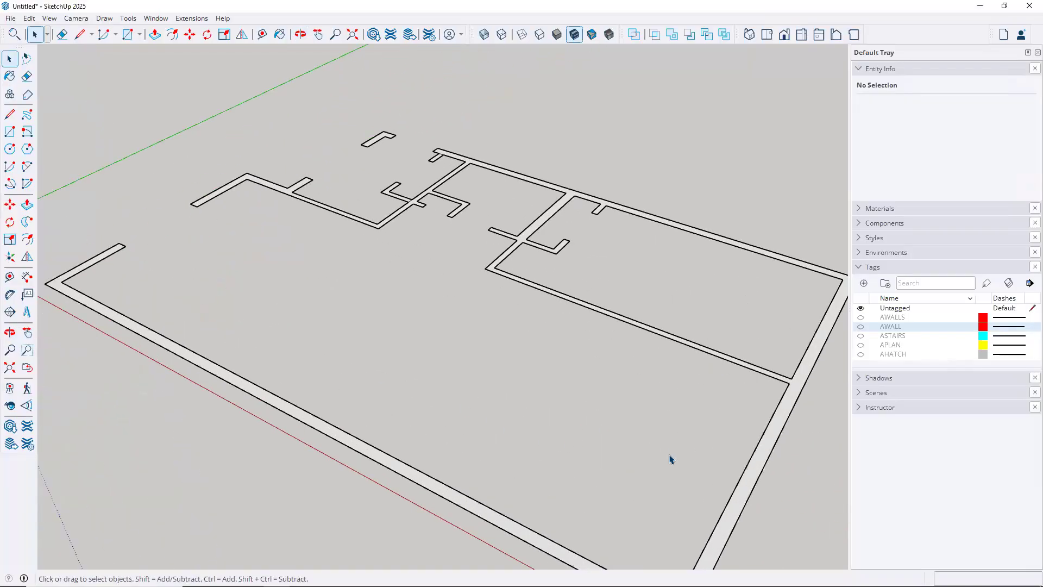
scroll(682, 465, down, 3)
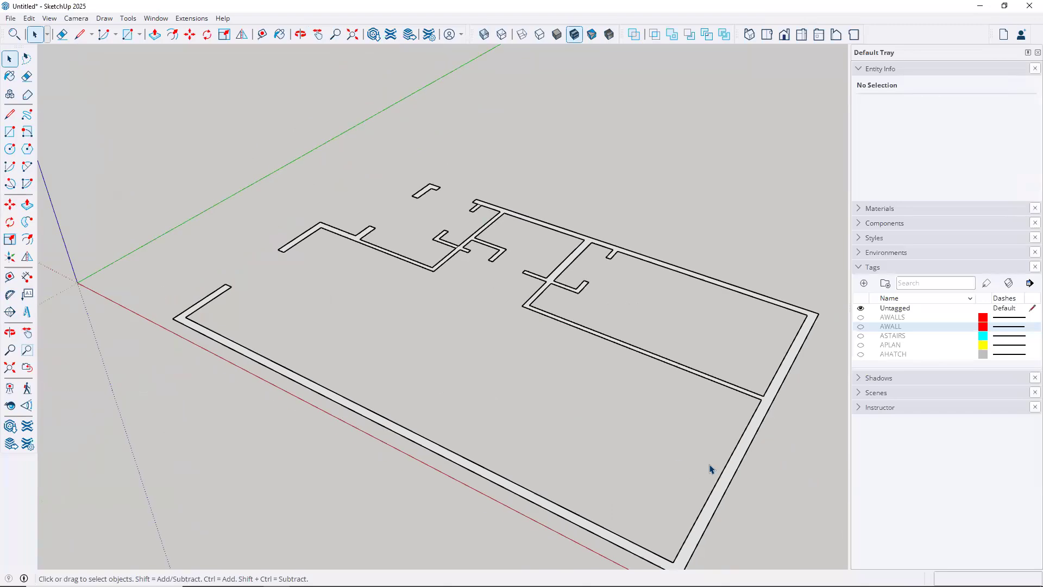
key(p)
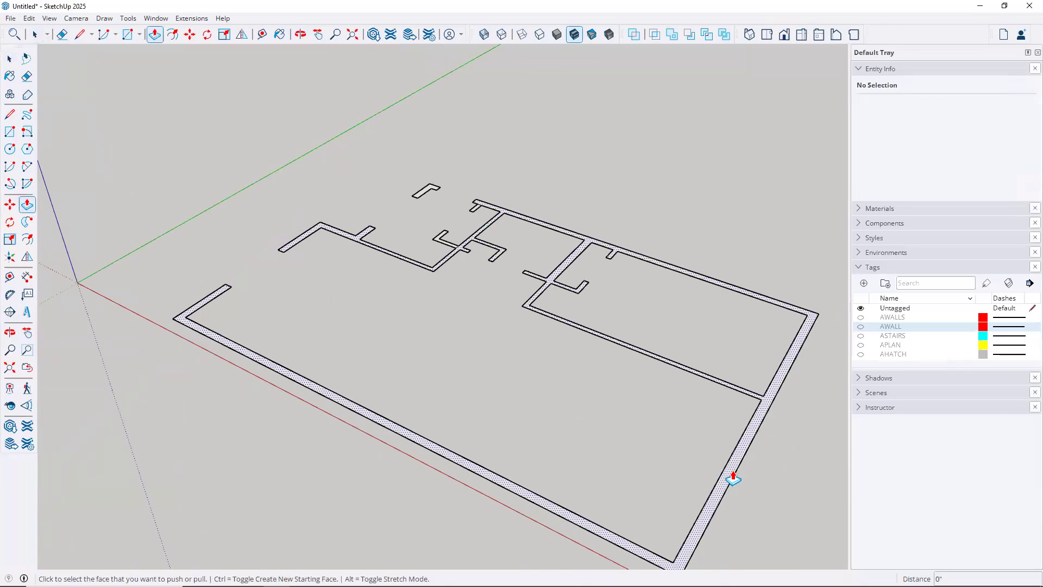
click(733, 479)
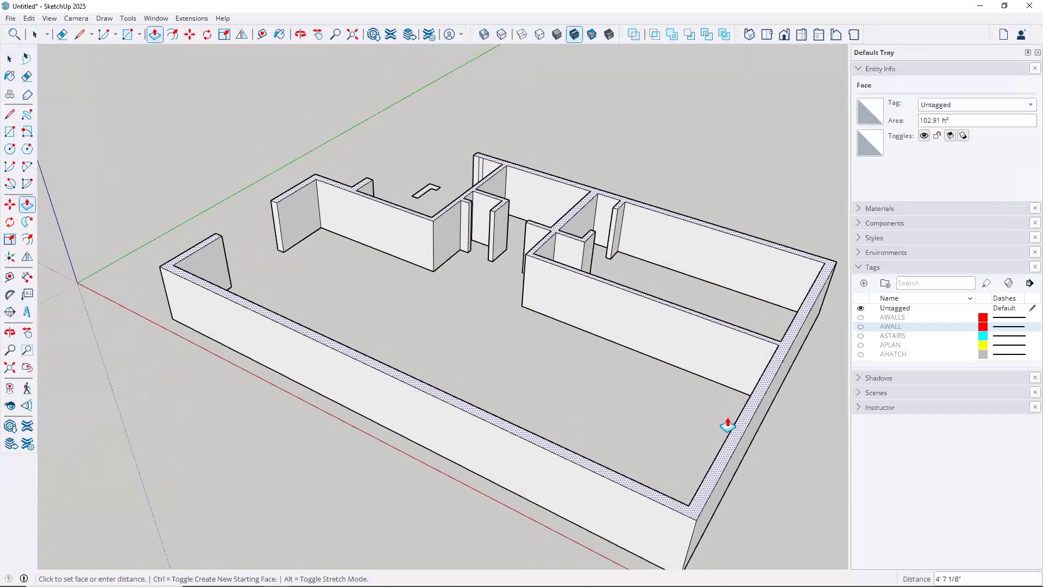
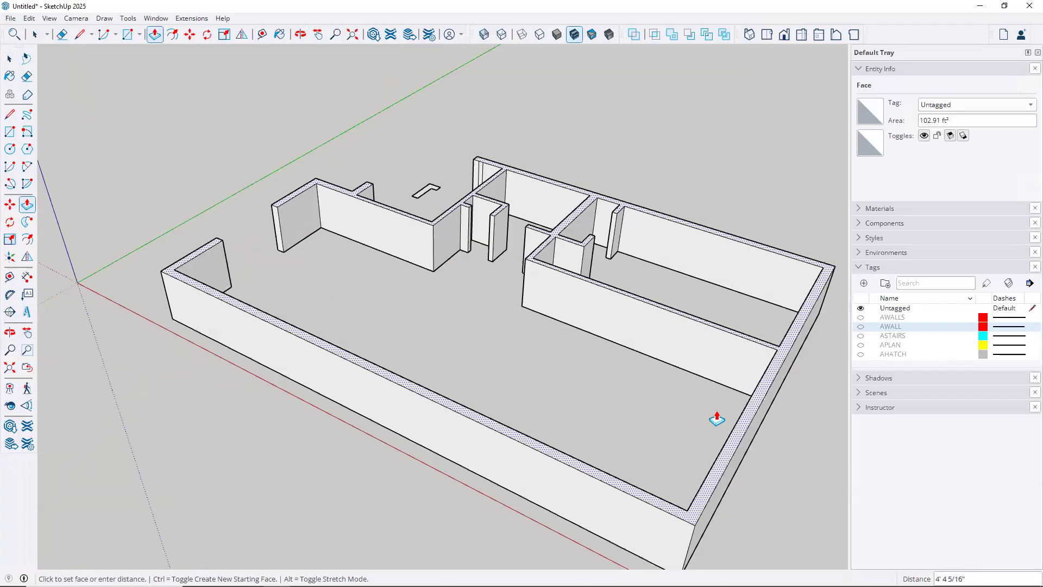
Cancel the wall extrusion and delete all the traced wall geometry
key(Escape)
key(space)
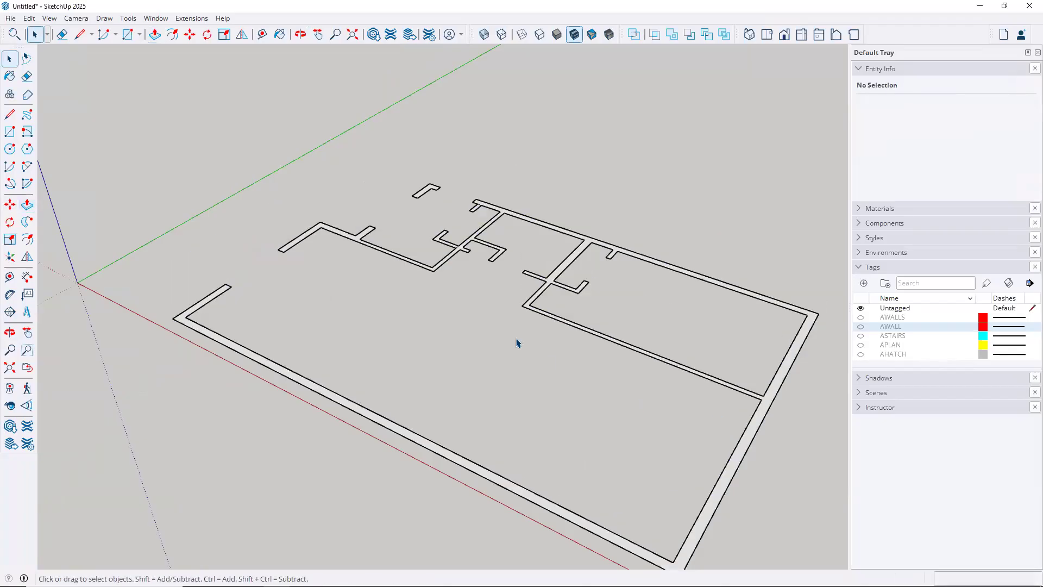
scroll(516, 343, down, 3)
drag(250, 163, 775, 512)
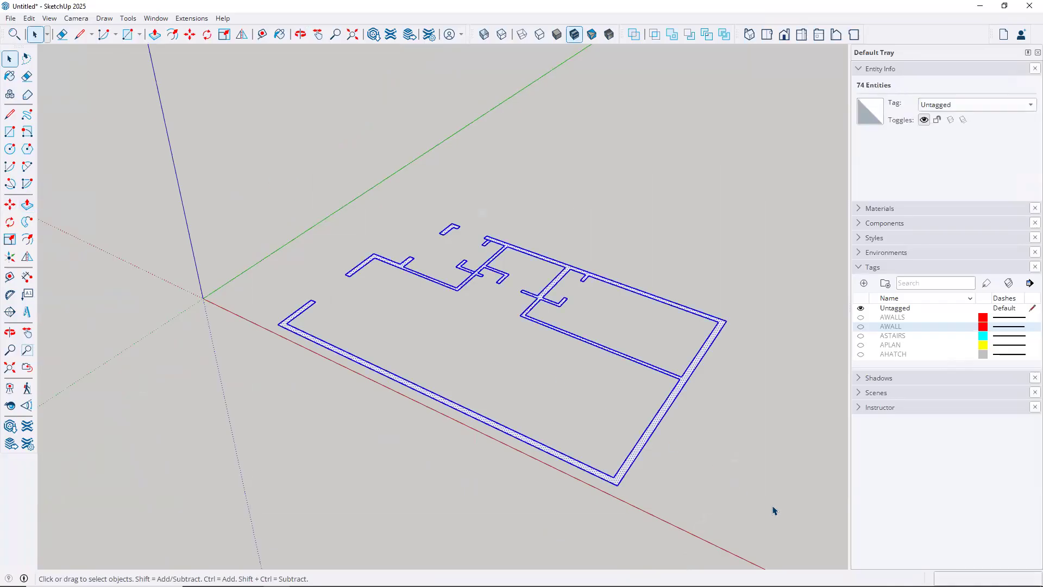
key(Delete)
Turn the AWALLS and AWALL tags back on to show the imported floor-plan linework
click(860, 317)
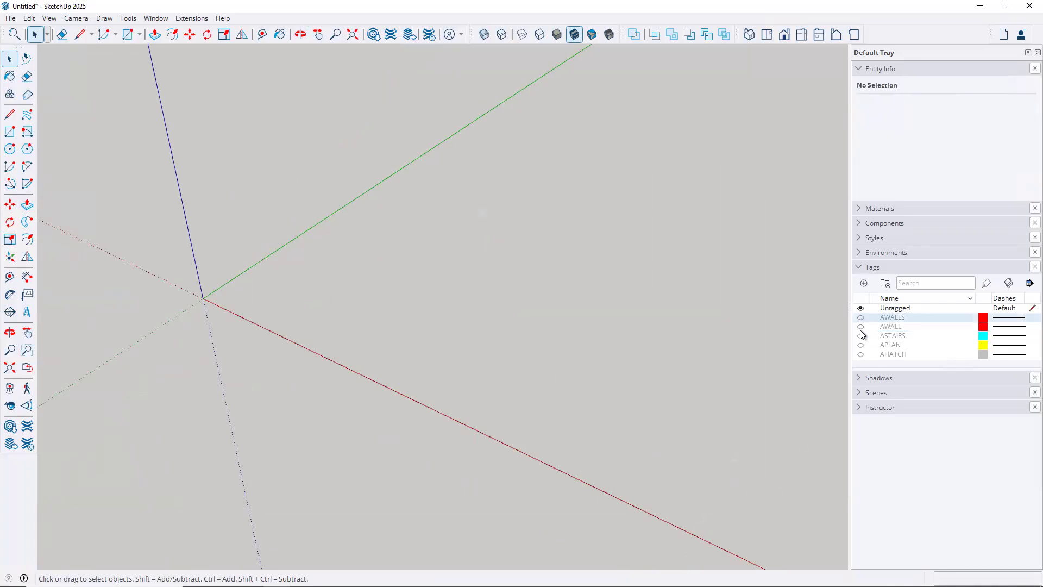
click(861, 327)
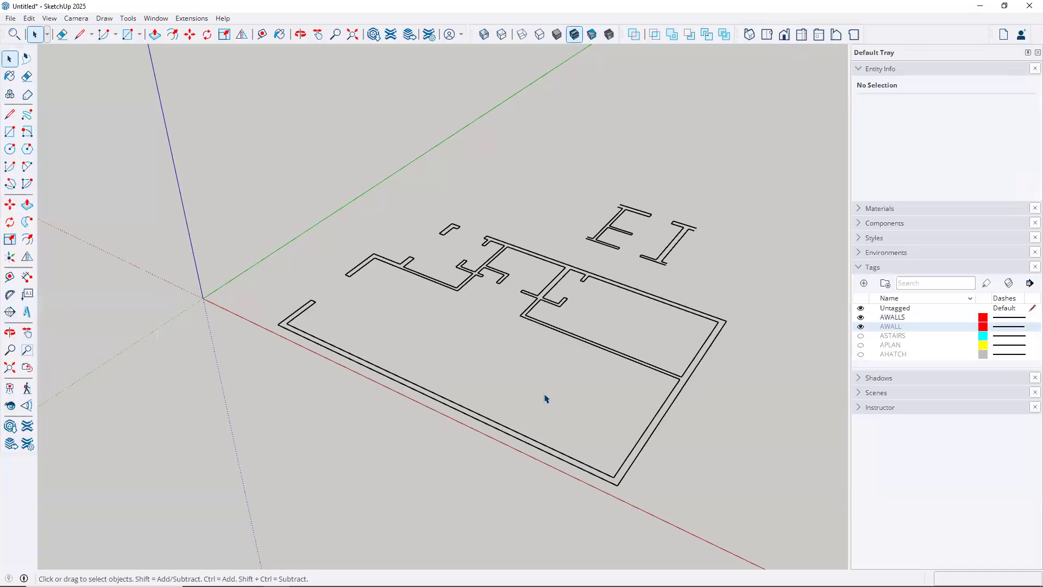
scroll(474, 353, up, 2)
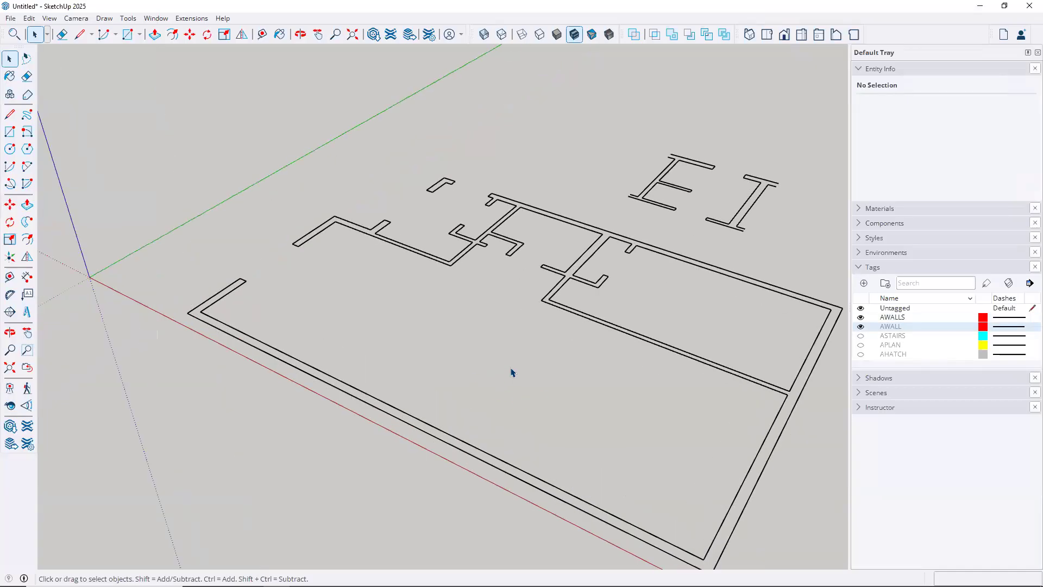
middle_drag(451, 348, 462, 382)
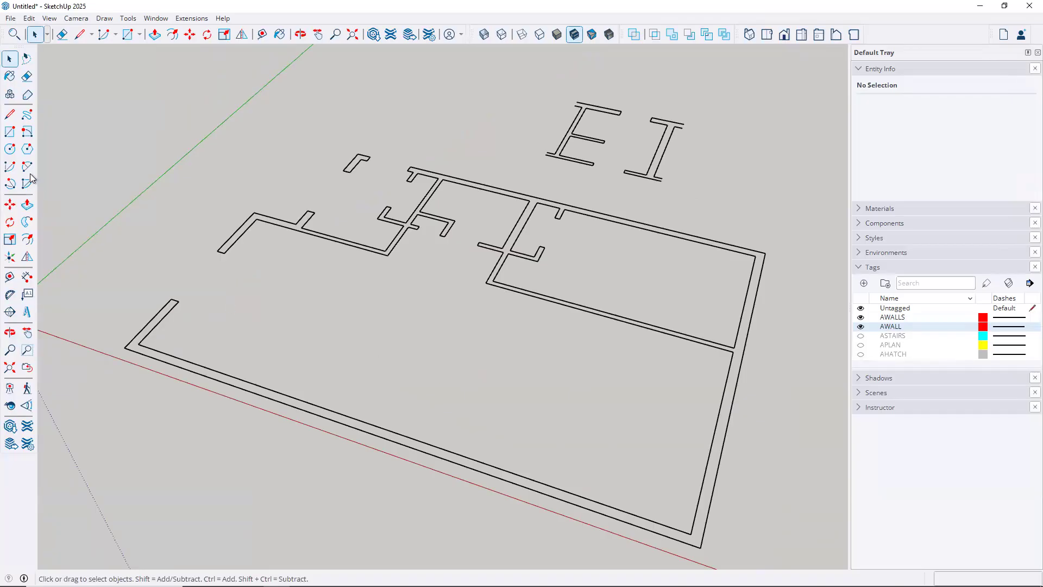
Trace lines around every outer wall corner and the notch, closing back at the bottom corner
click(11, 115)
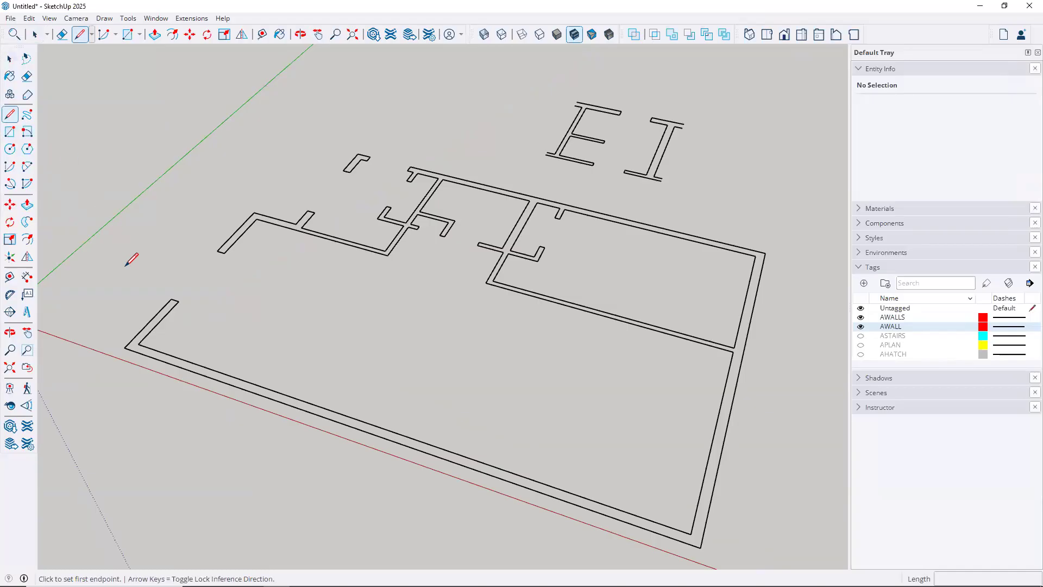
click(701, 546)
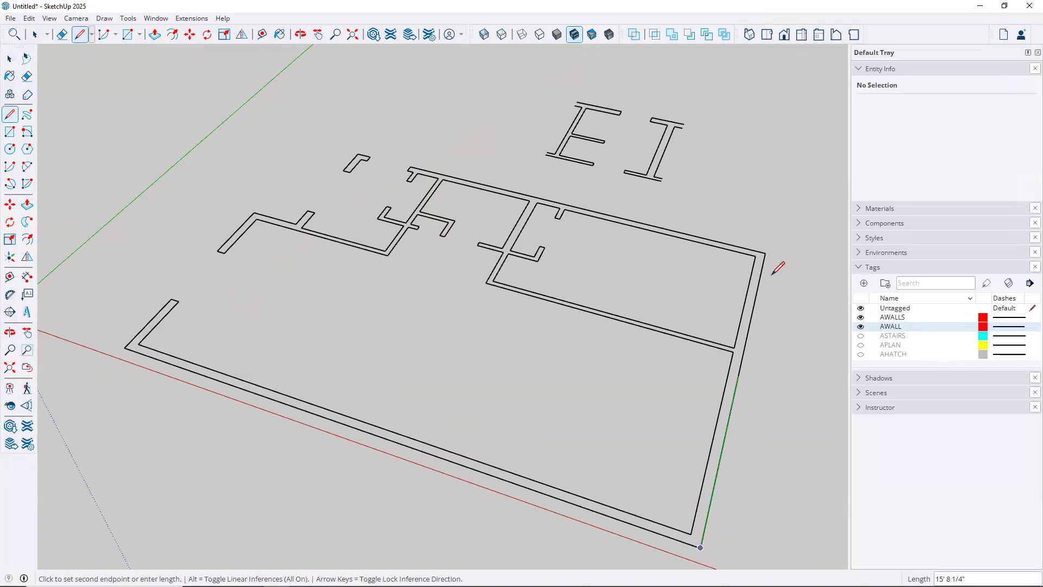
click(764, 253)
click(357, 153)
click(295, 224)
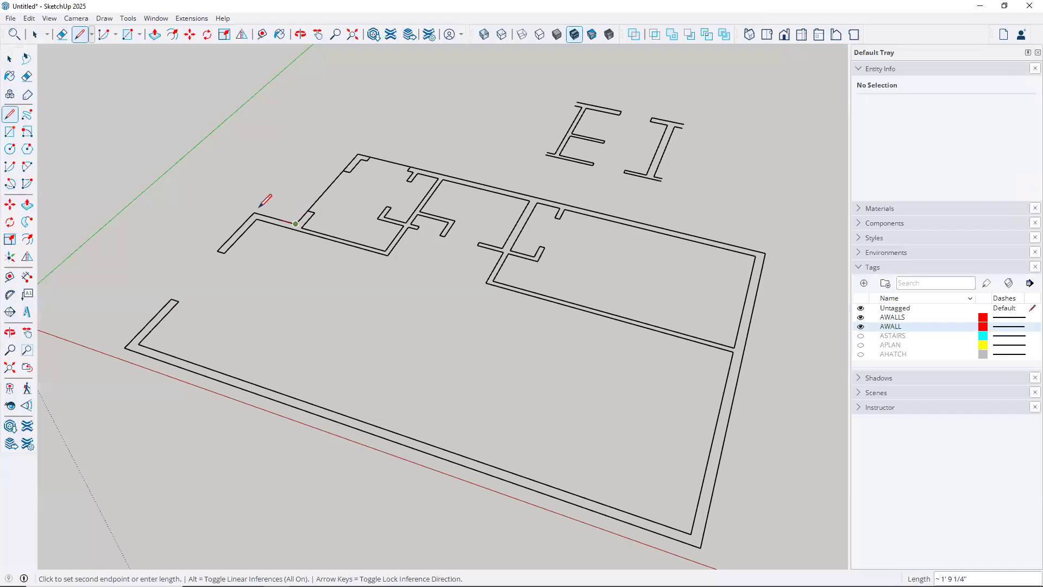
click(253, 213)
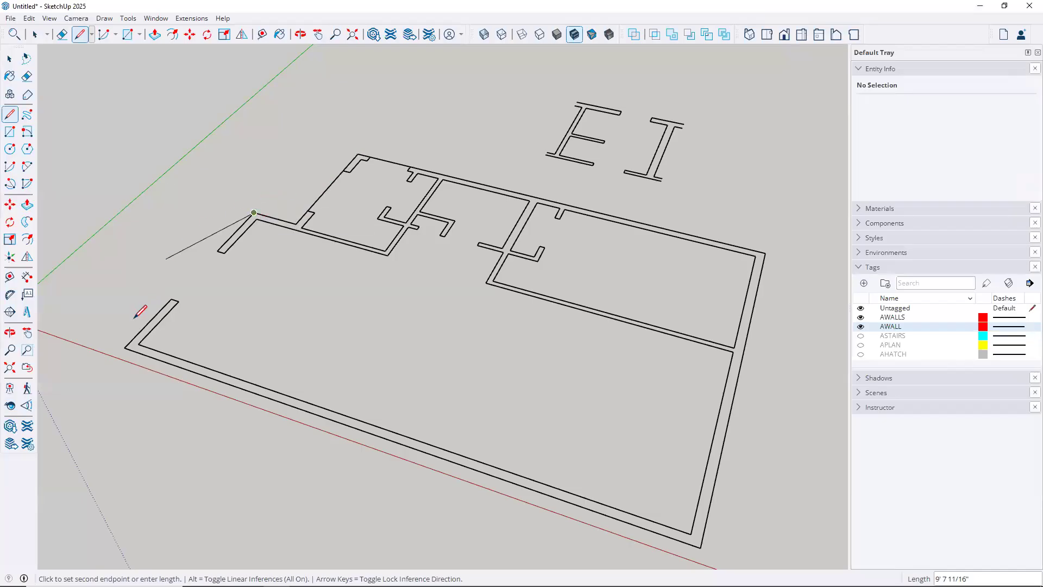
click(125, 347)
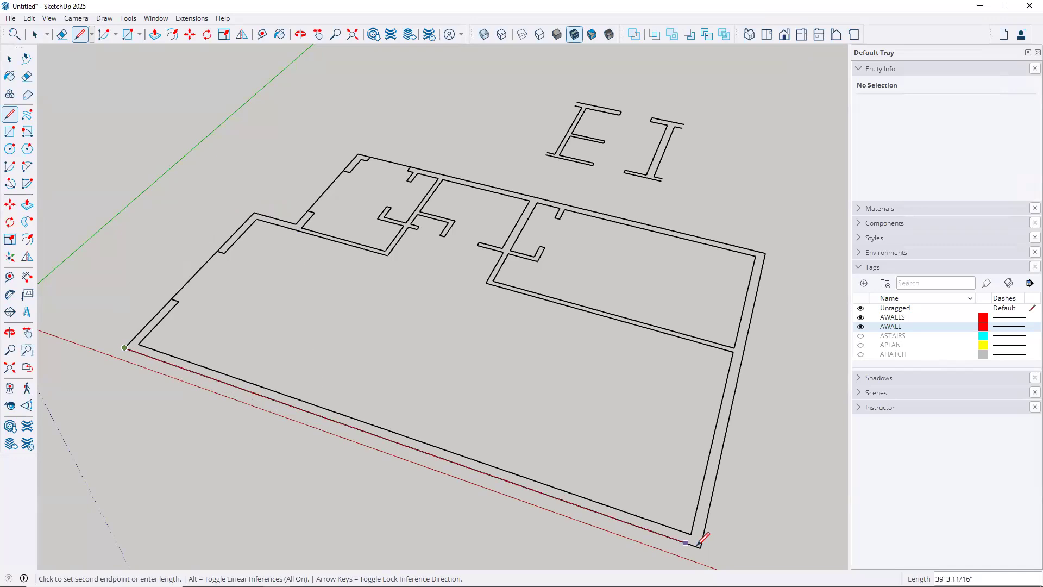
click(700, 545)
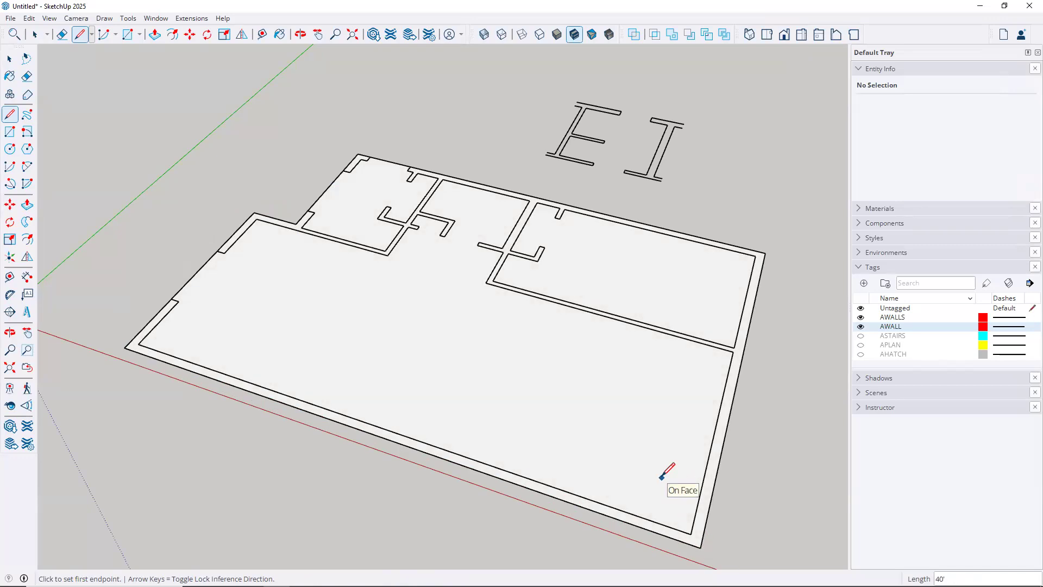
key(space)
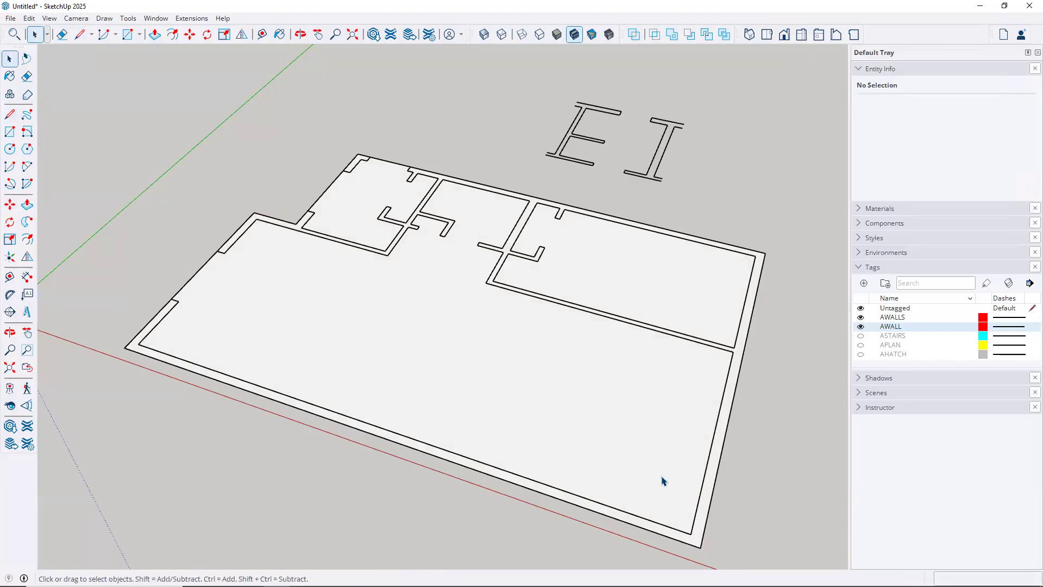
Hide the AWALL and AWALLS tags, briefly toggle AWALLS, then show AWALL again
click(860, 326)
click(860, 317)
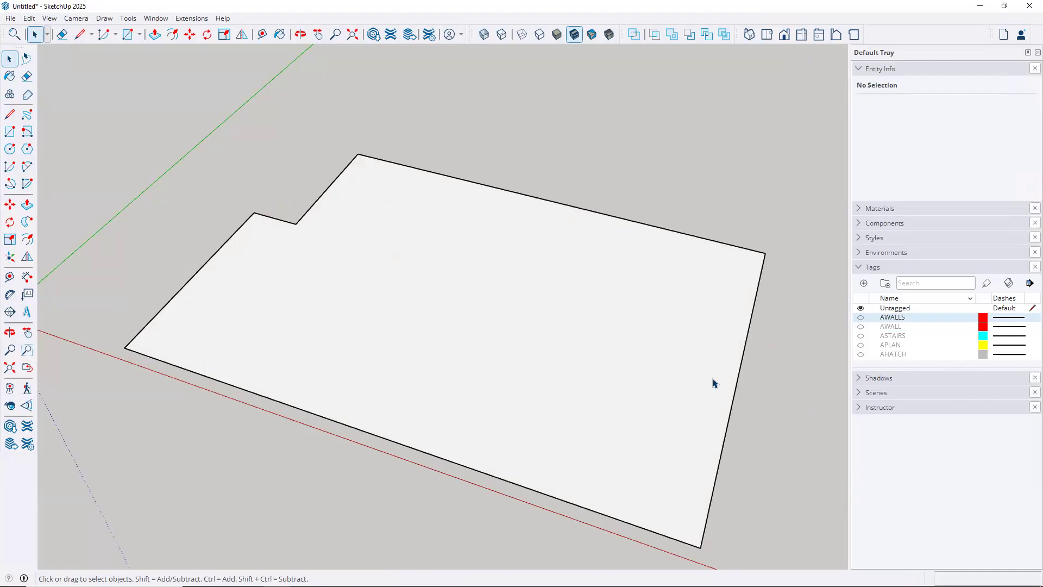
click(862, 318)
click(861, 318)
click(861, 327)
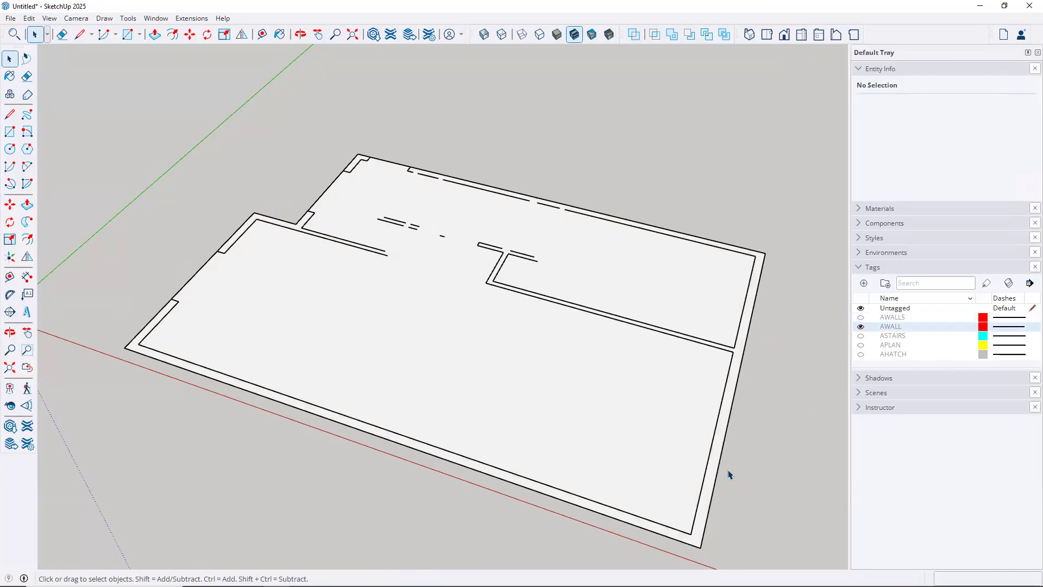
scroll(700, 538, up, 5)
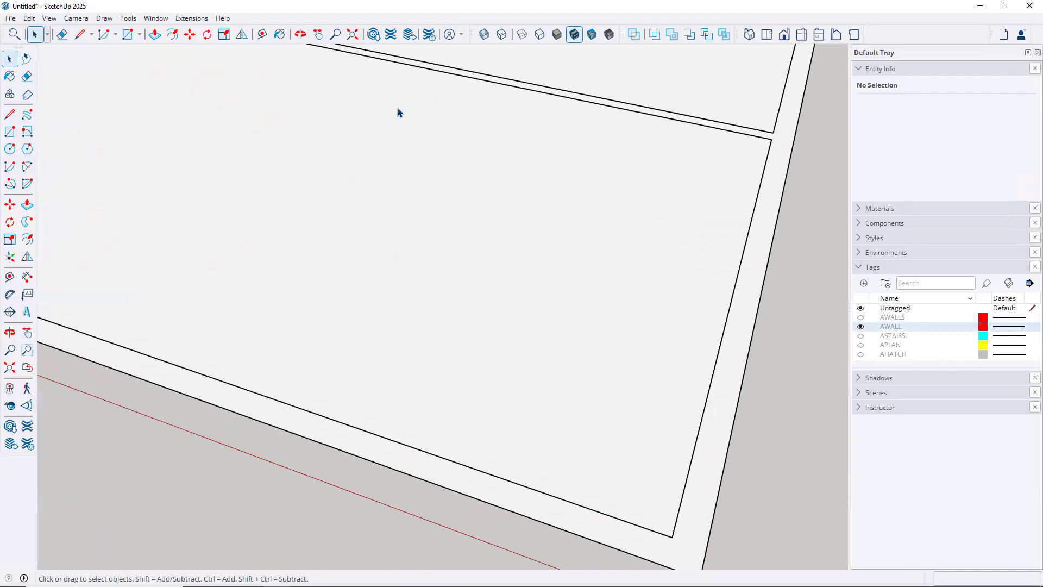
Start a Tape Measure guide on the inner wall edge, cancel it, and hide AWALL again
click(263, 35)
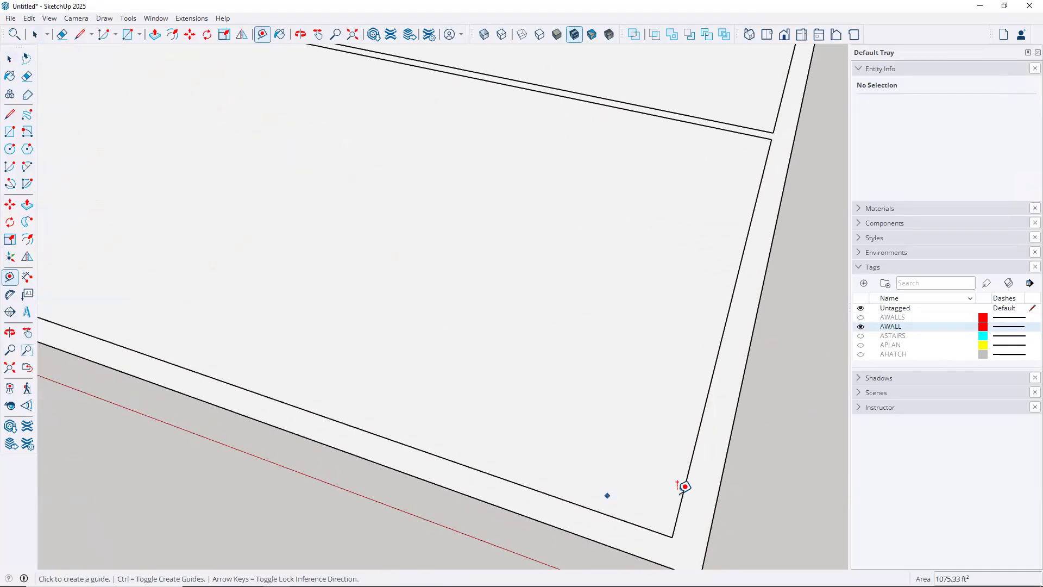
click(685, 486)
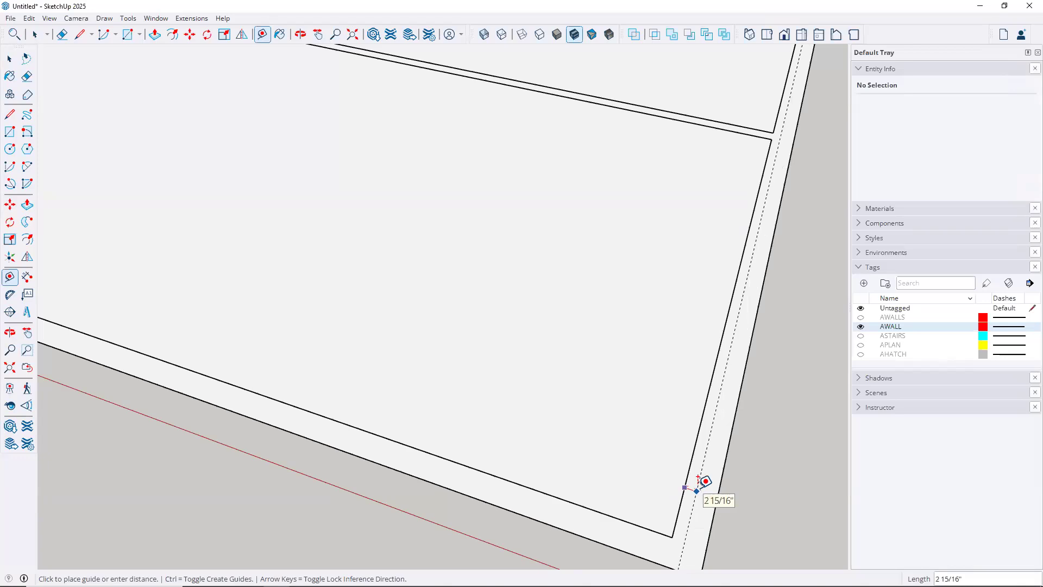
key(Escape)
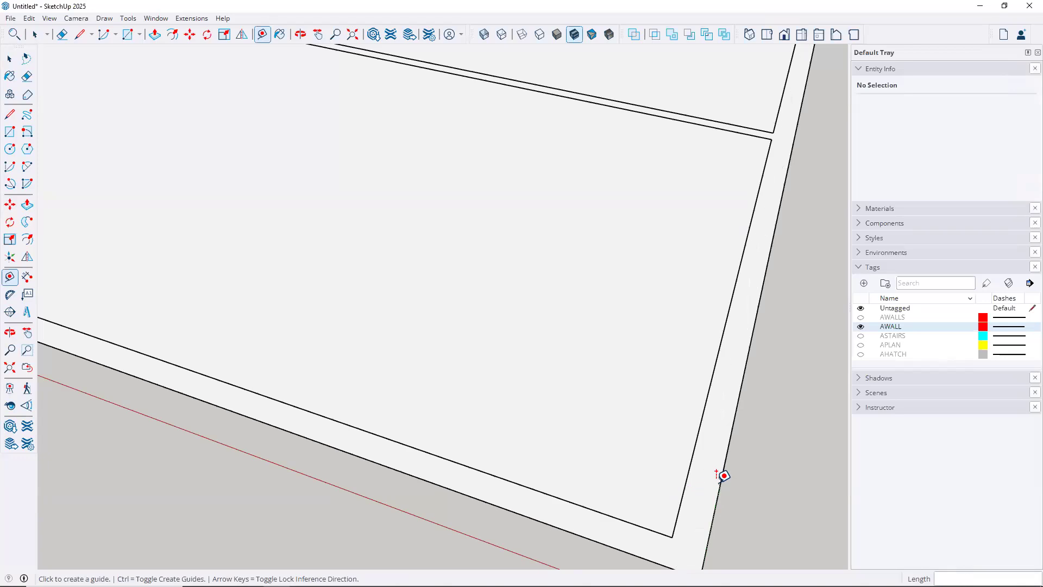
key(space)
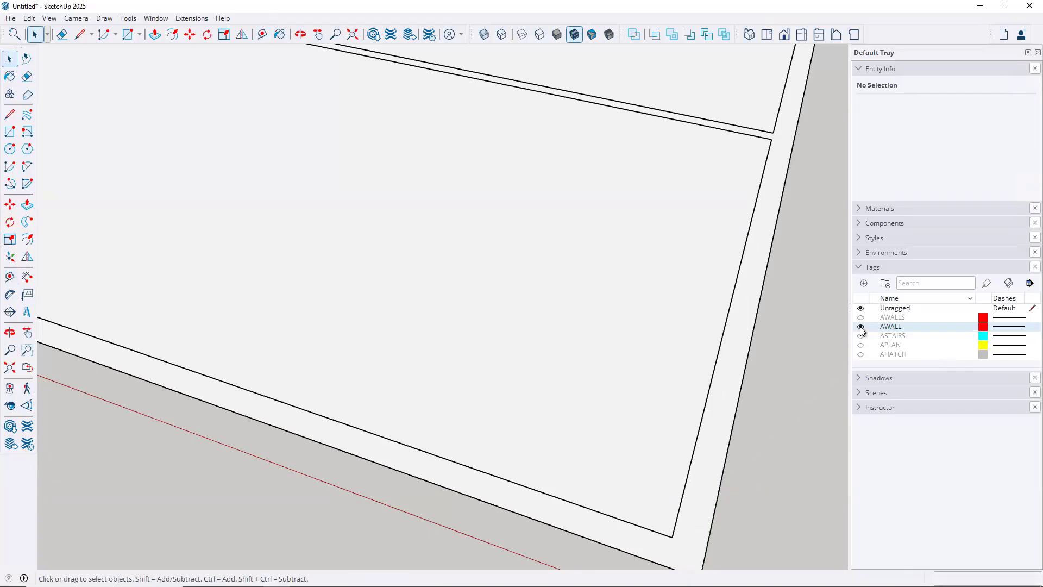
click(860, 327)
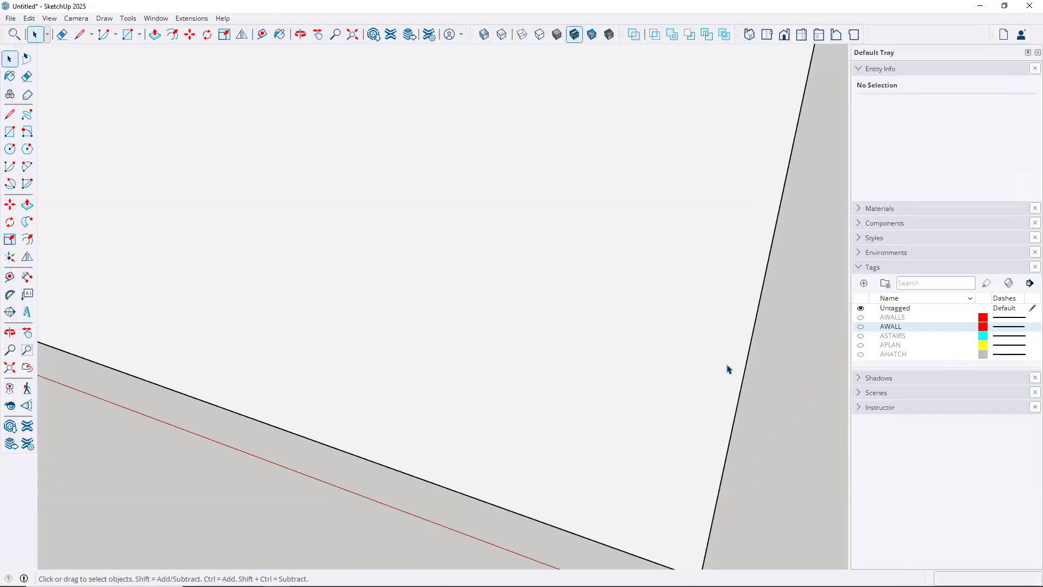
scroll(713, 397, down, 5)
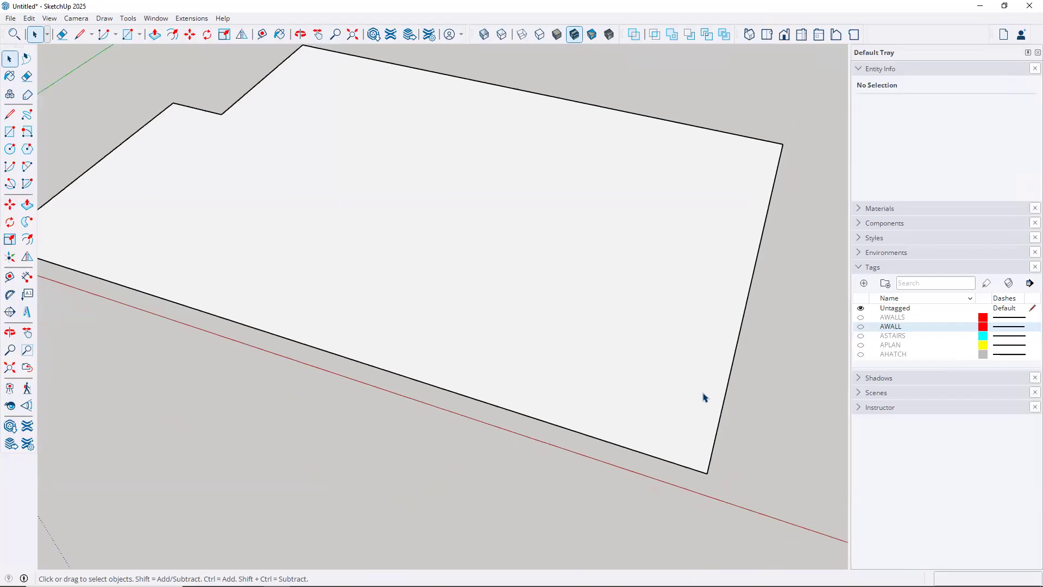
Offset the floor face outline 8 inward, then delete the inner face to leave the wall band
click(25, 242)
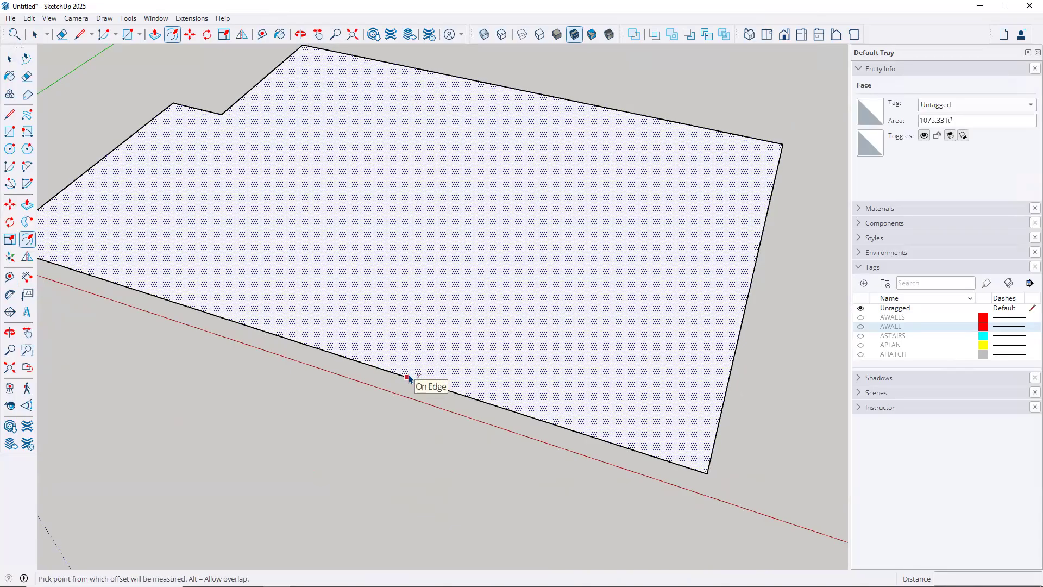
click(408, 377)
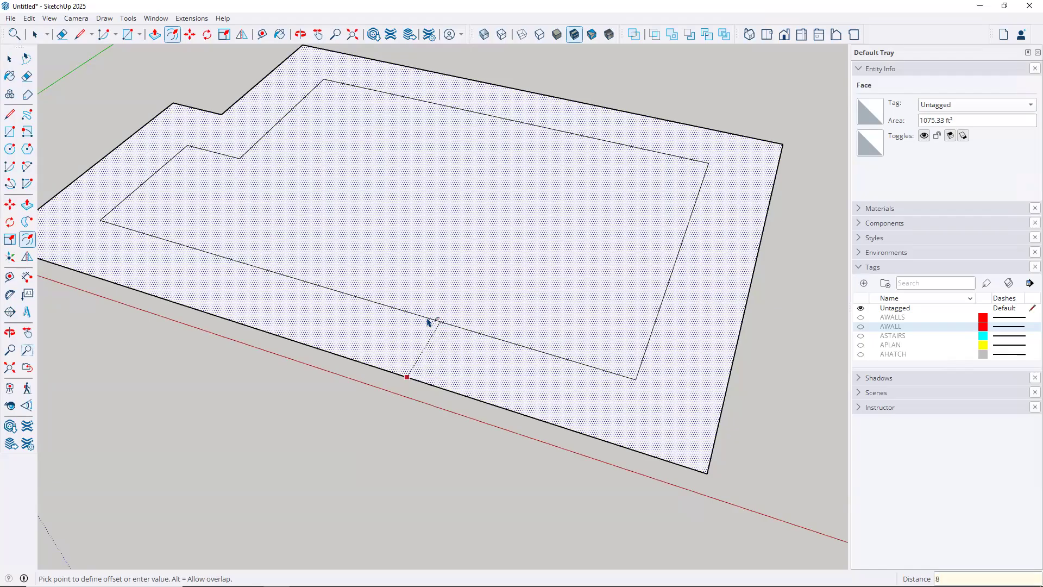
key(Return)
key(space)
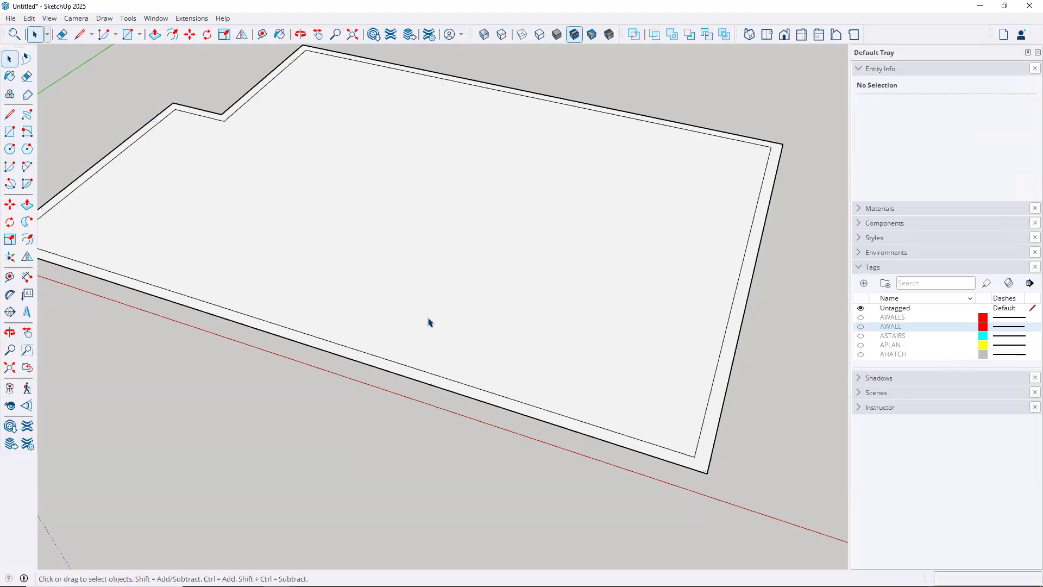
click(428, 323)
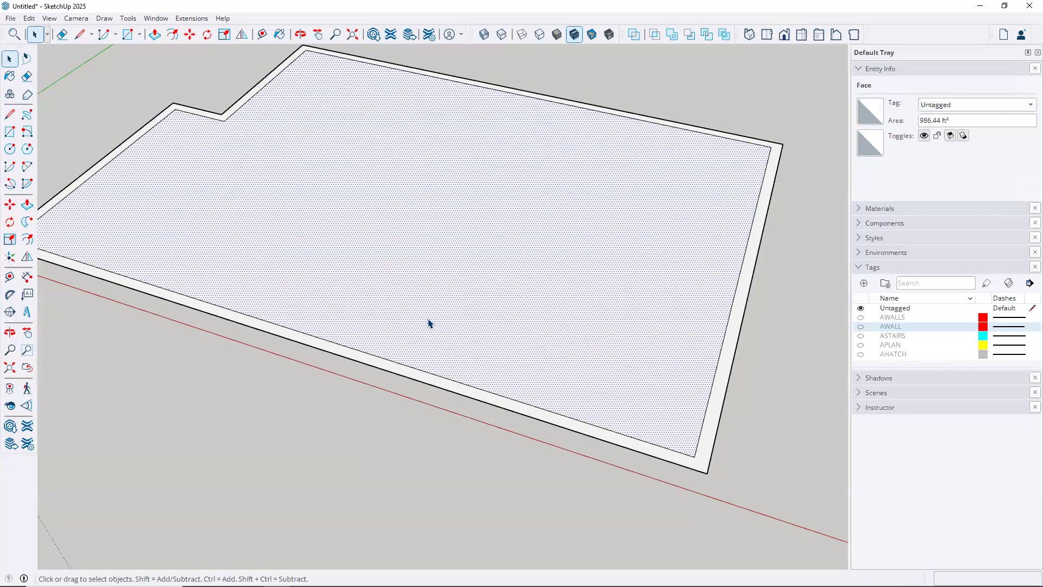
key(Delete)
scroll(361, 289, down, 3)
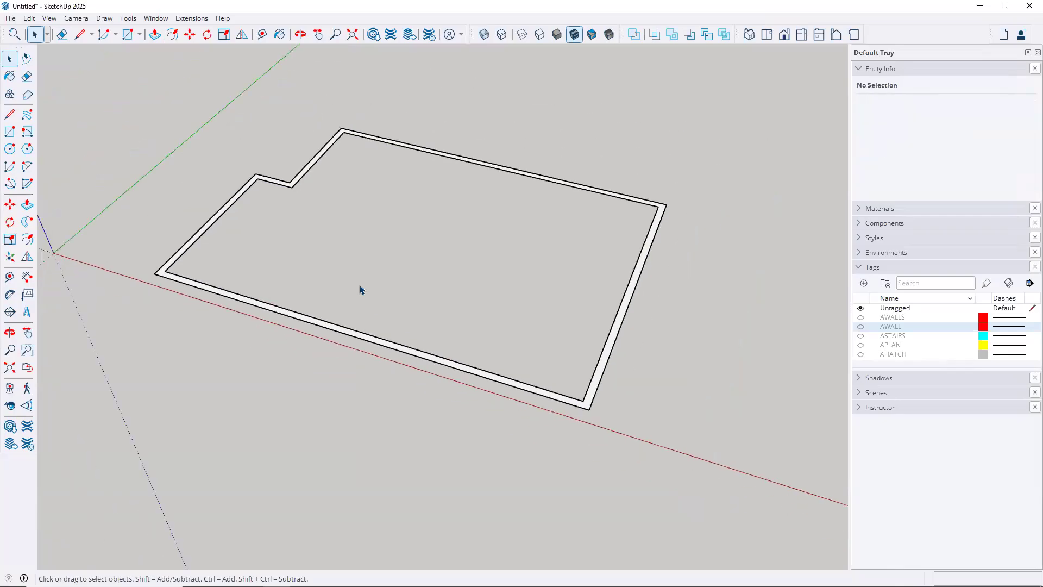
Turn on AWALLS and AWALL and orbit in toward the interior walls inside the outer ring
middle_drag(355, 299, 478, 348)
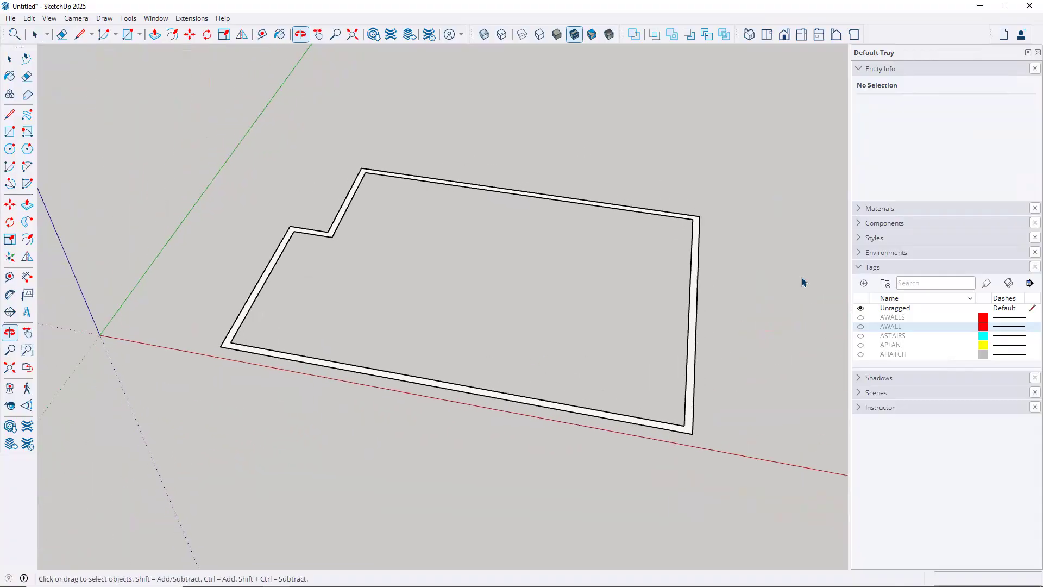
click(860, 317)
click(860, 326)
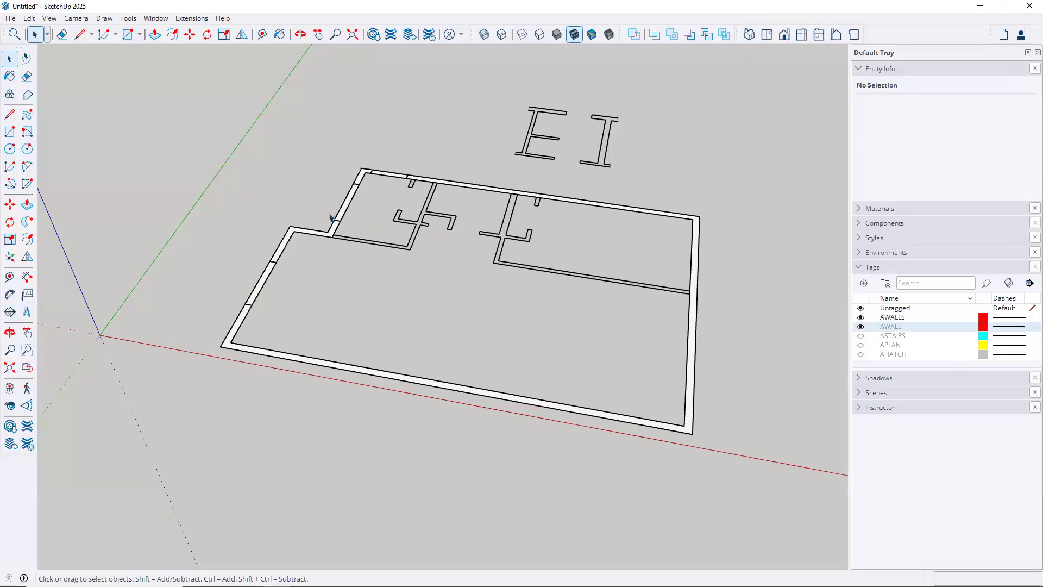
scroll(515, 233, up, 3)
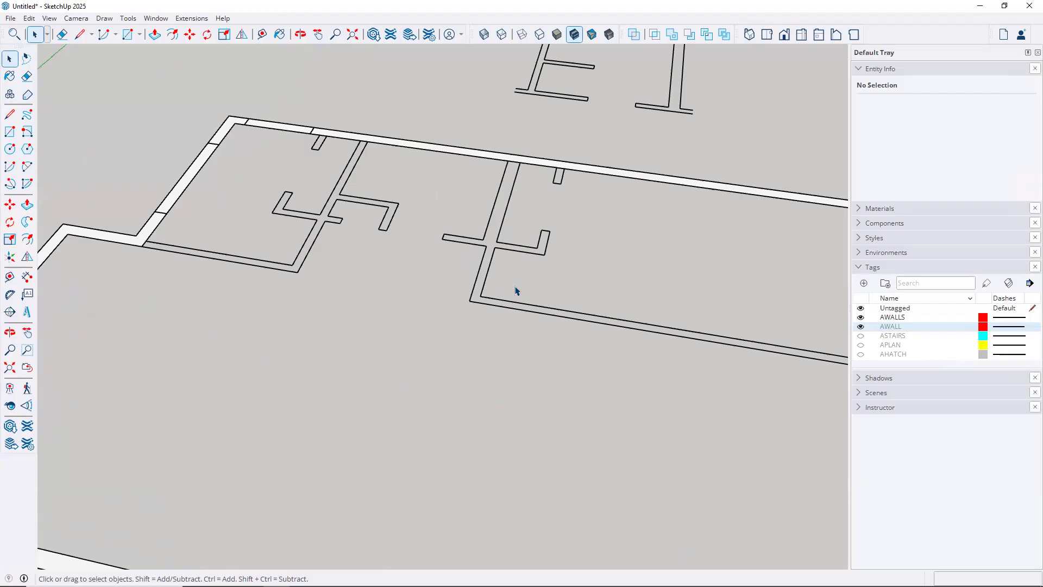
middle_drag(494, 276, 74, 238)
Draw a rectangle along the first interior wall strip and delete the adjoining floor face
click(10, 132)
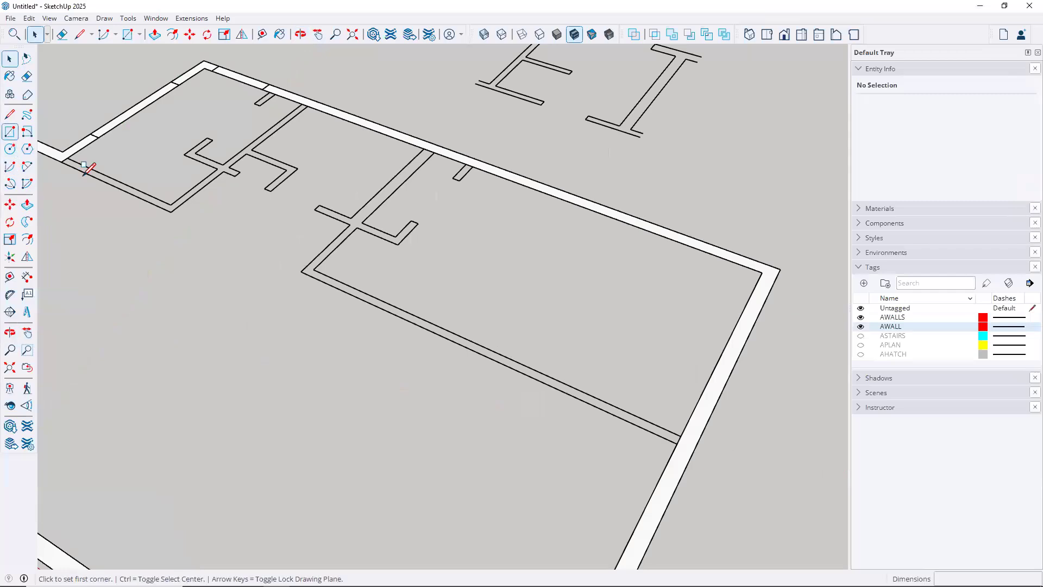
click(300, 271)
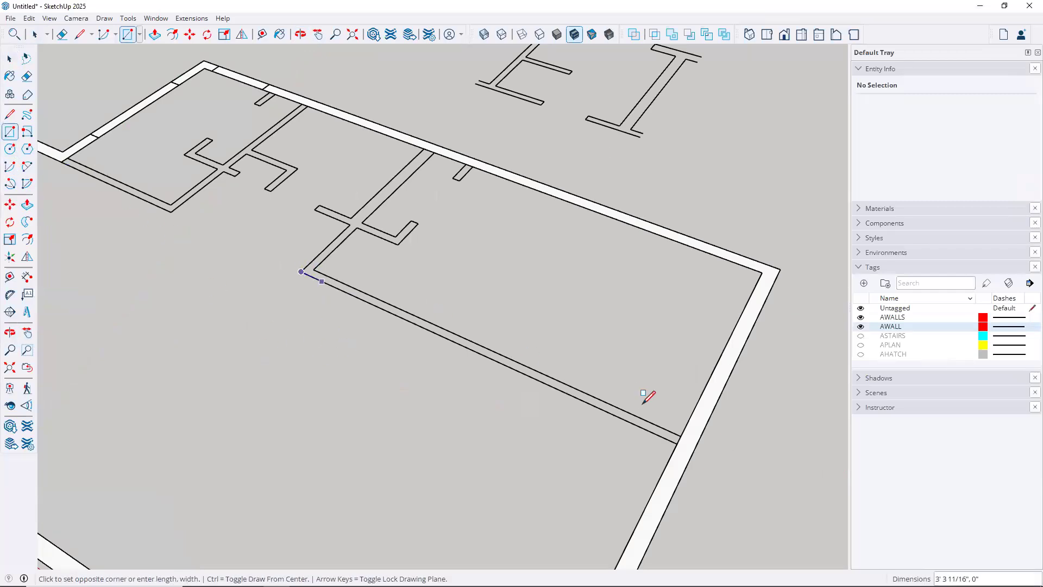
click(680, 435)
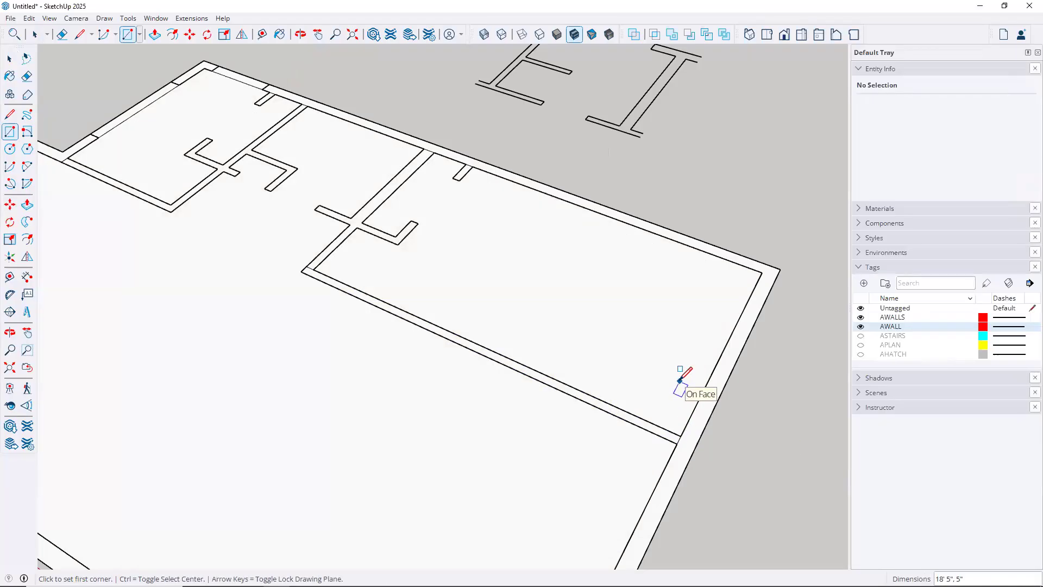
key(space)
click(625, 359)
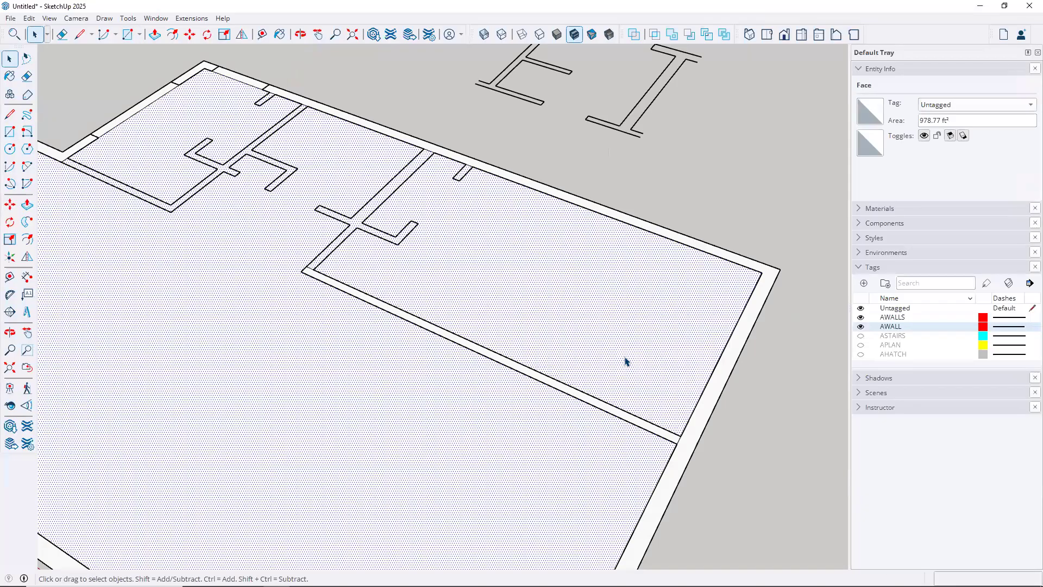
key(Delete)
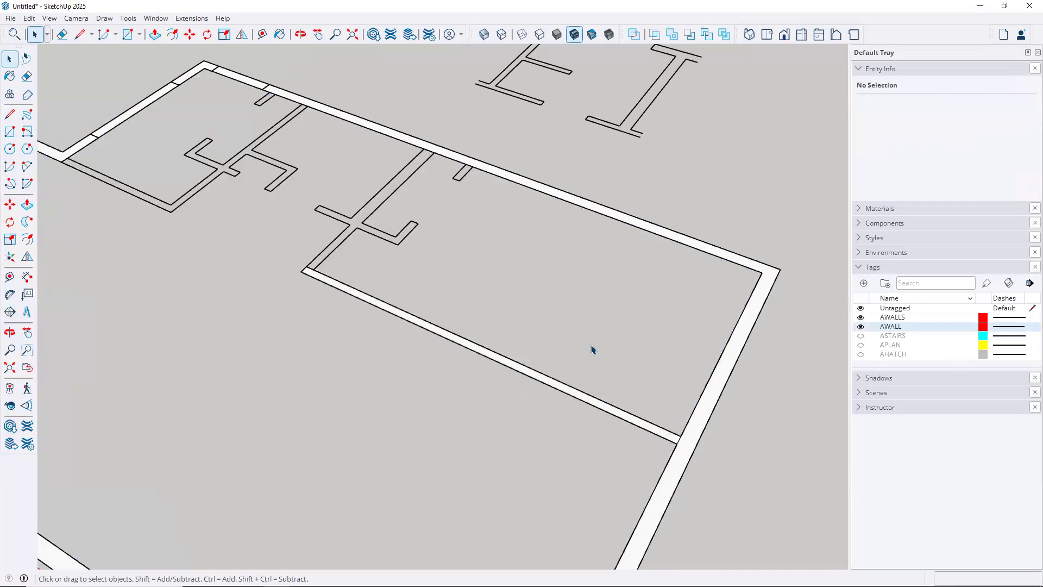
Draw rectangles closing the small wall stub and the short wall arm
middle_drag(528, 303, 454, 291)
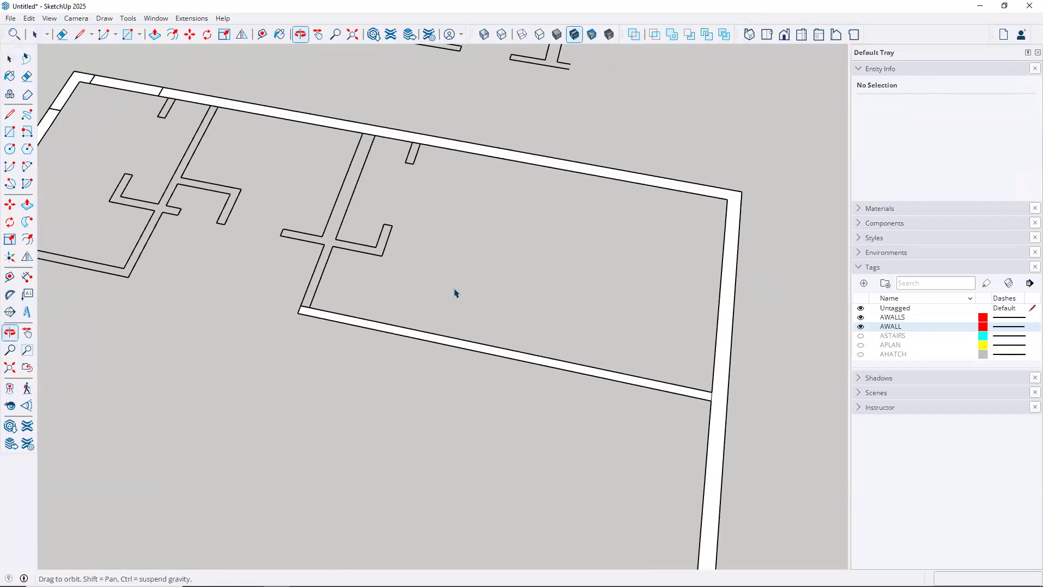
scroll(323, 211, up, 4)
scroll(324, 210, up, 1)
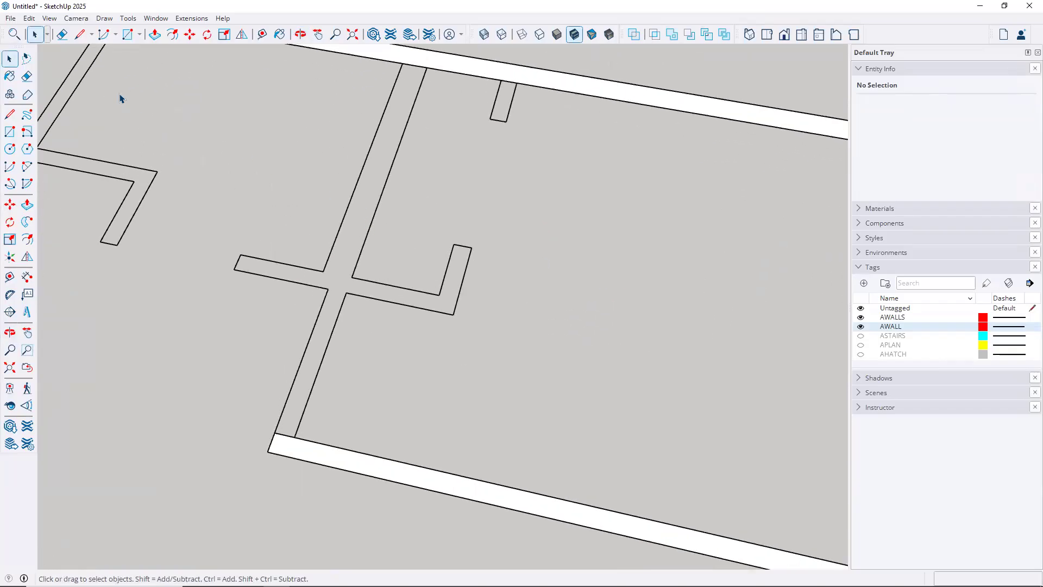
click(11, 132)
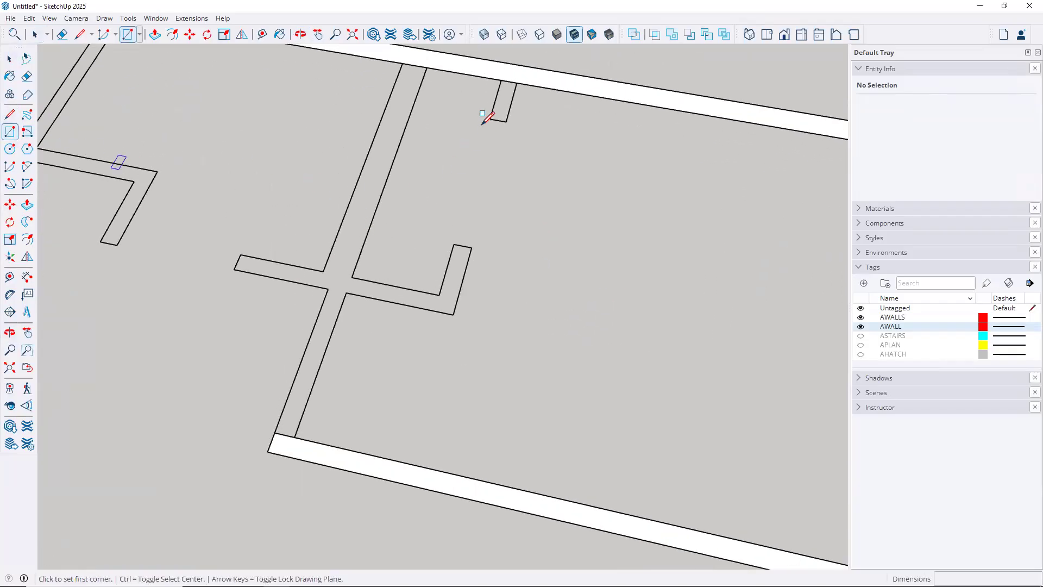
click(500, 80)
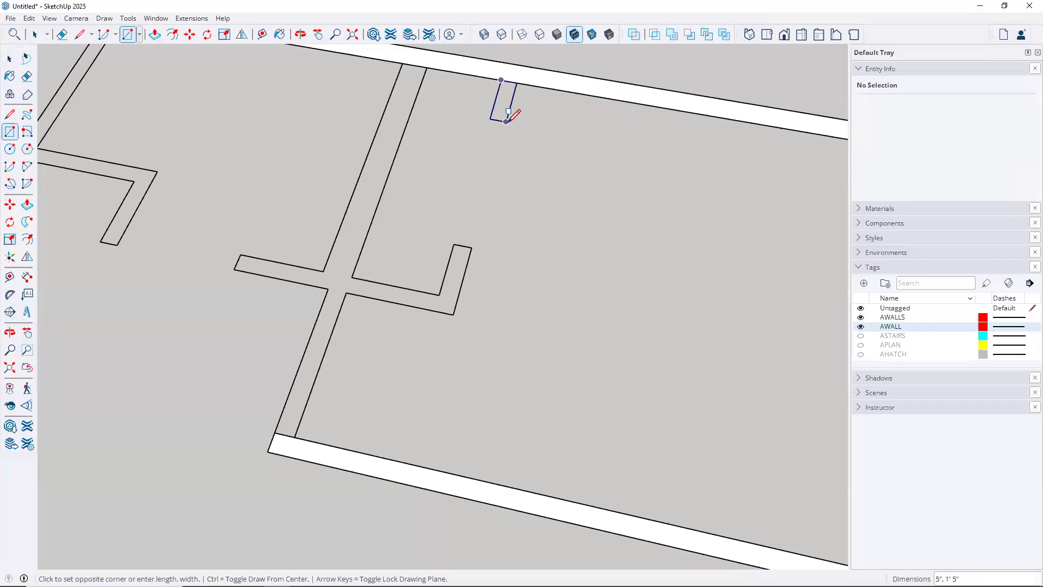
click(506, 121)
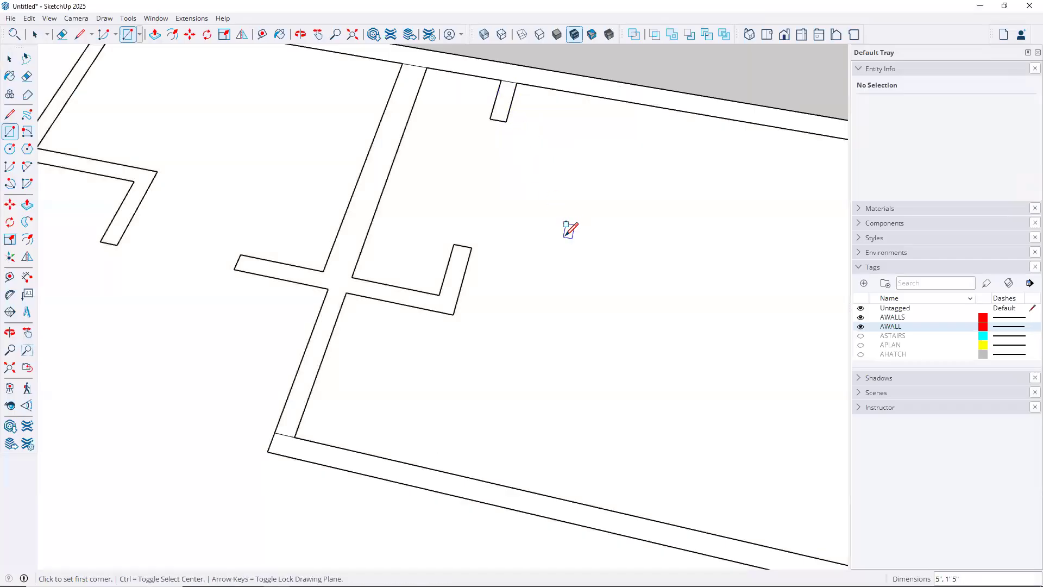
click(453, 314)
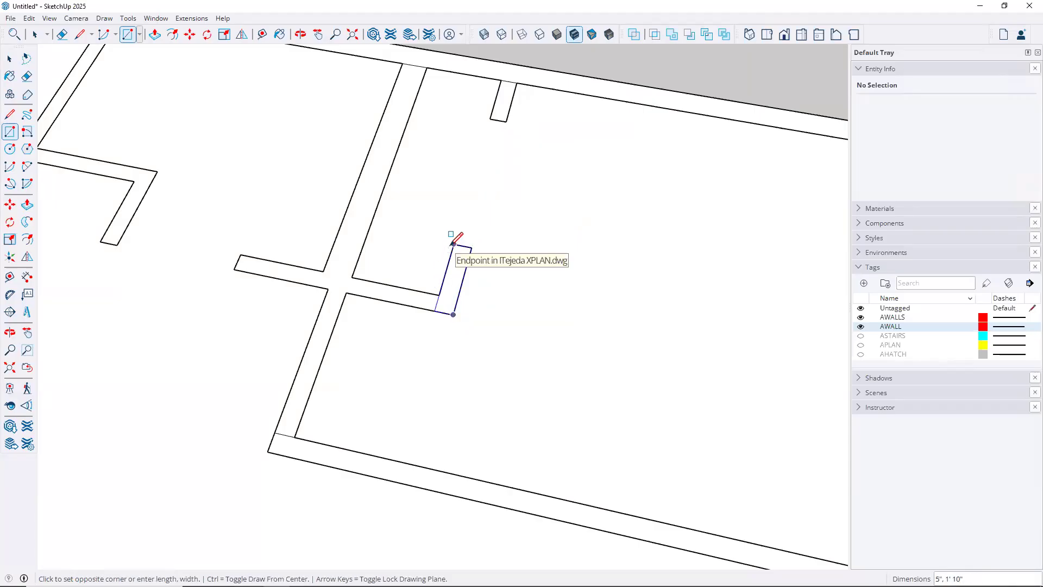
click(454, 243)
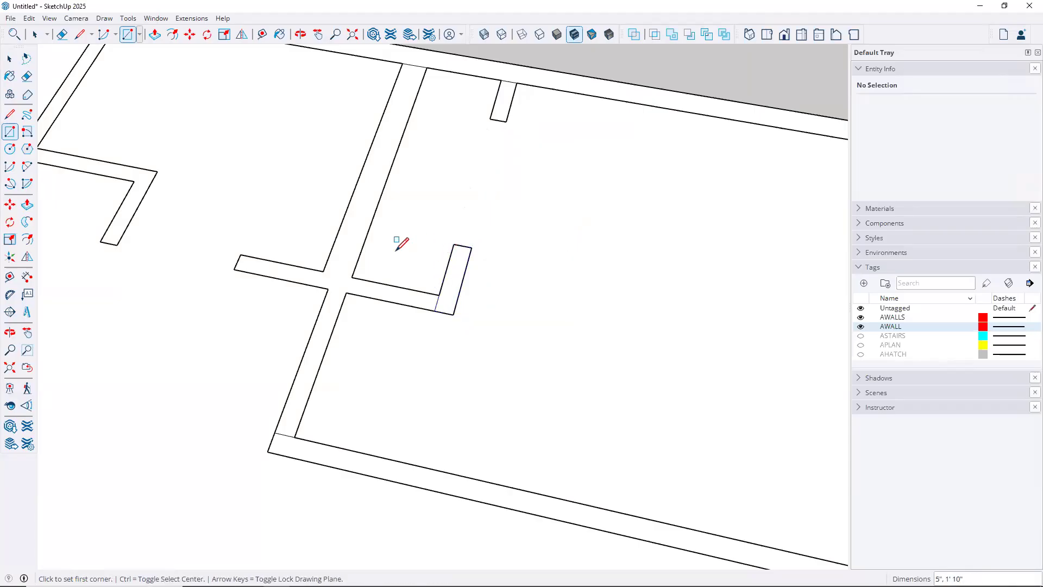
Draw rectangles across the horizontal wall, the long diagonal wall and the wall junction
click(434, 310)
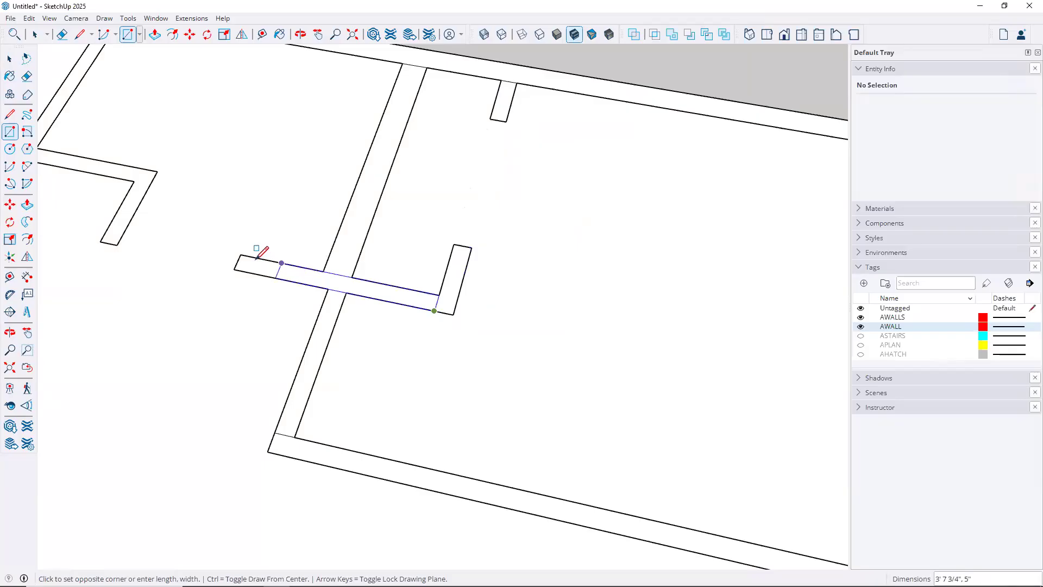
click(240, 254)
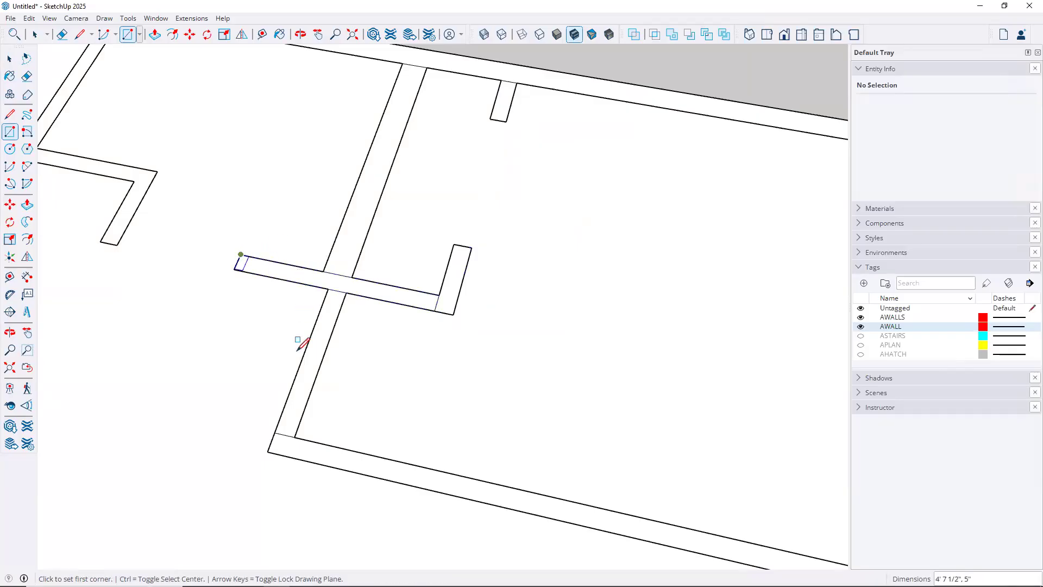
click(274, 432)
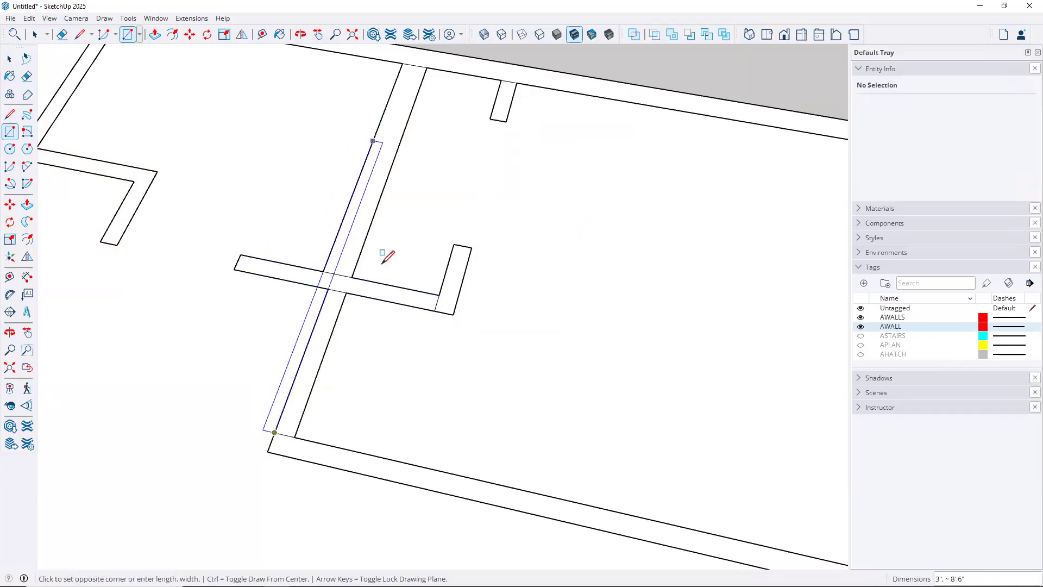
click(346, 292)
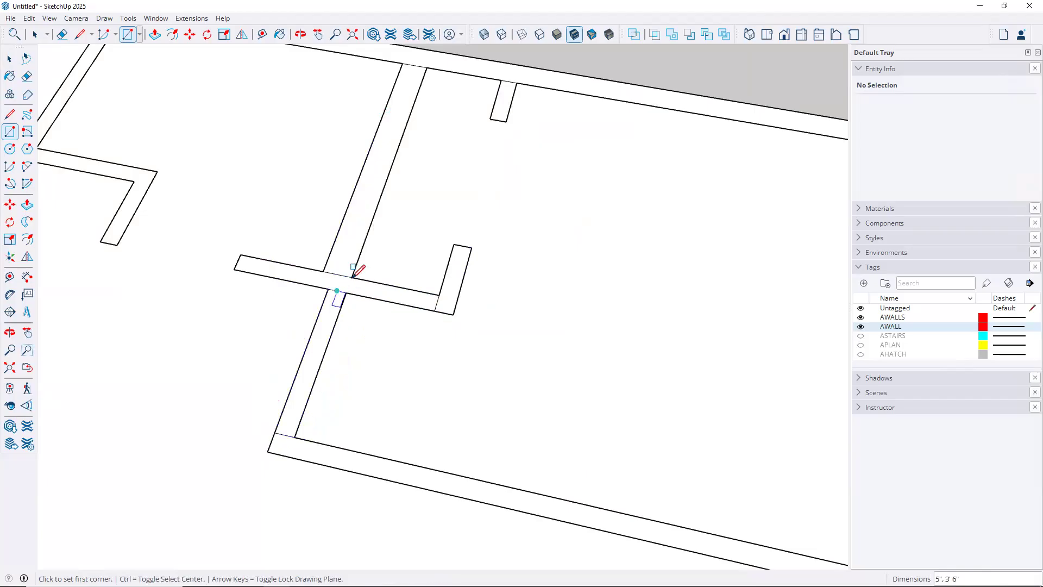
click(351, 277)
click(403, 64)
Delete the large right and left room floor faces
key(space)
click(569, 209)
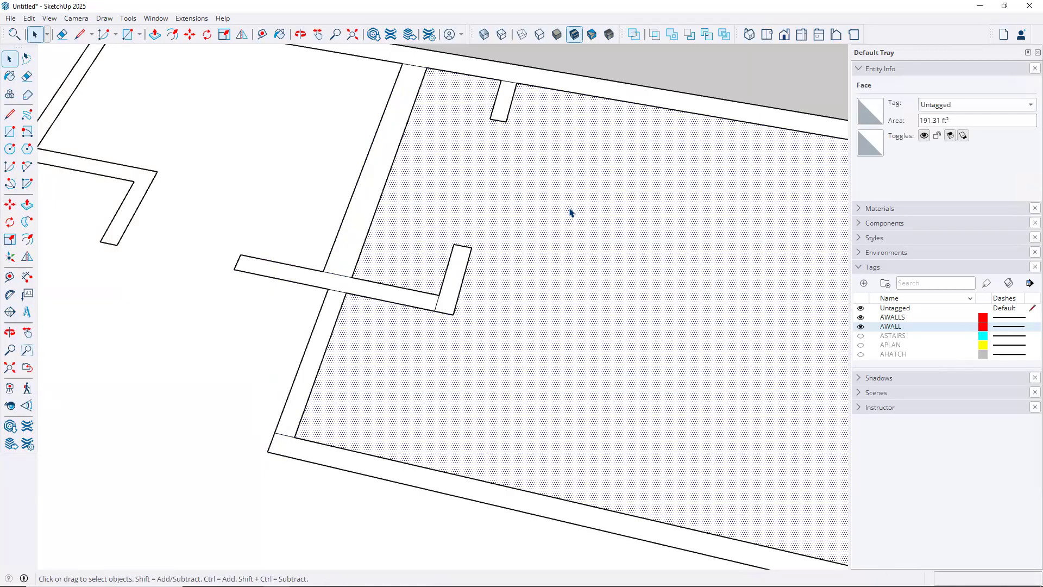
key(Delete)
click(295, 173)
key(Delete)
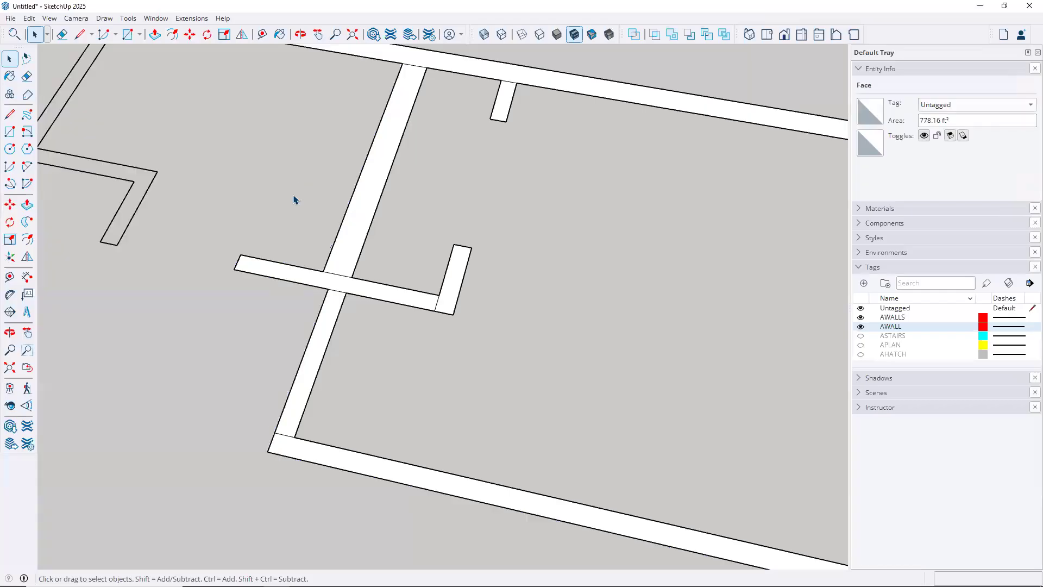
scroll(472, 361, down, 4)
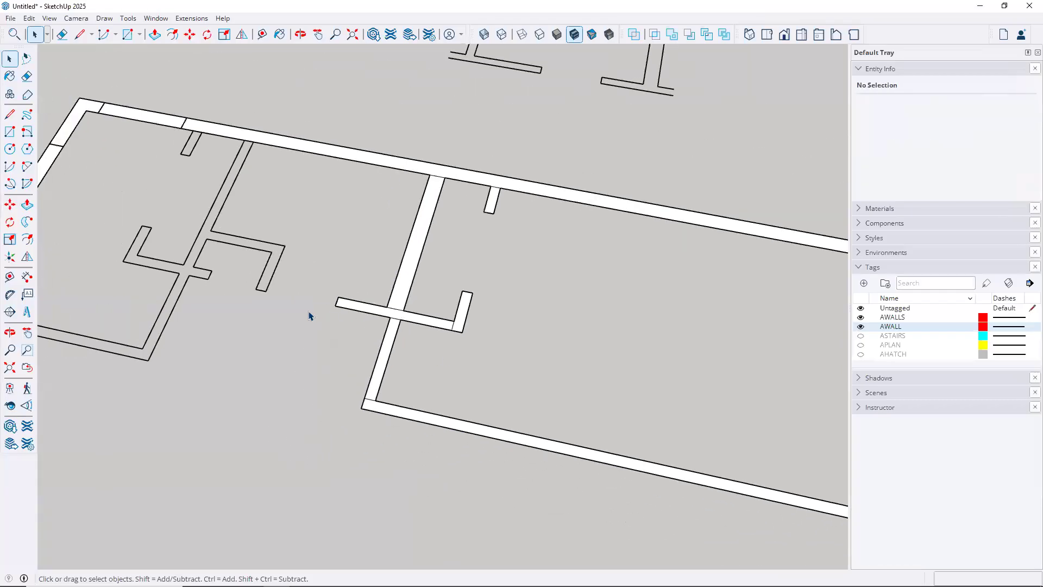
In the other rooms, draw rectangles along the bottom wall, diagonal wall, right arm and horizontal arm
middle_drag(334, 308, 658, 342)
scroll(659, 342, up, 2)
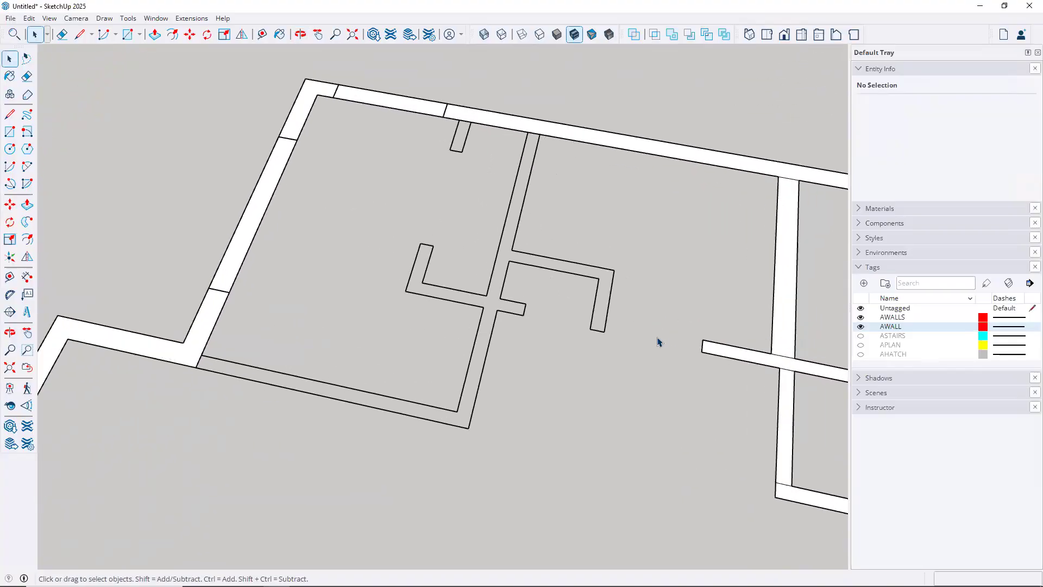
scroll(657, 341, up, 1)
click(10, 131)
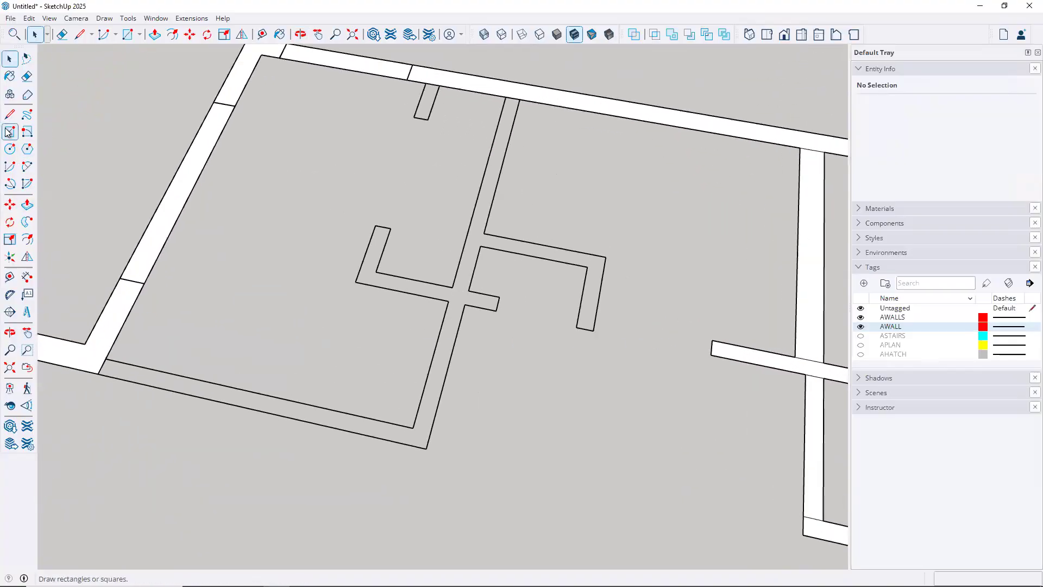
click(98, 373)
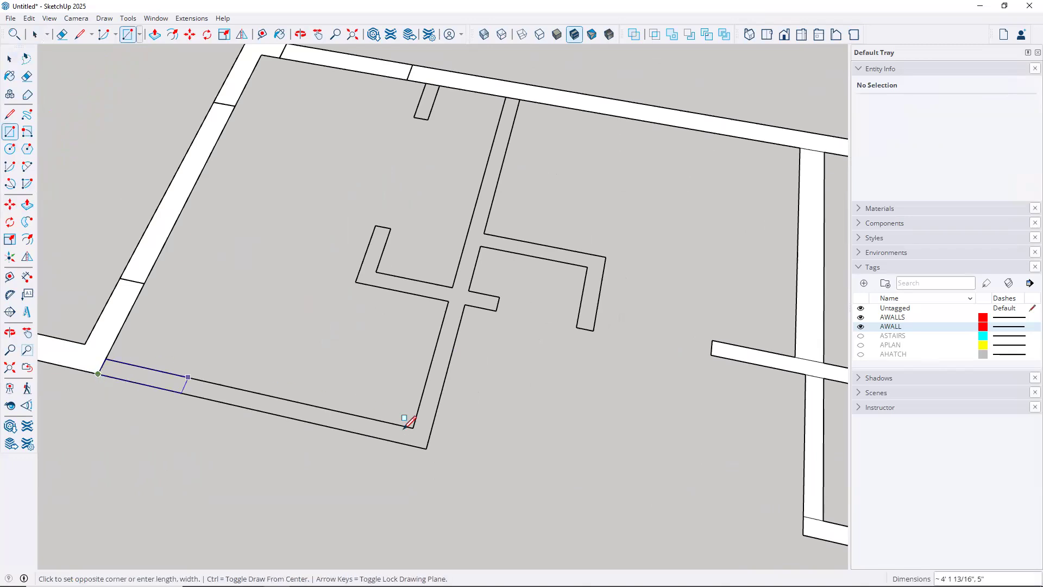
click(413, 427)
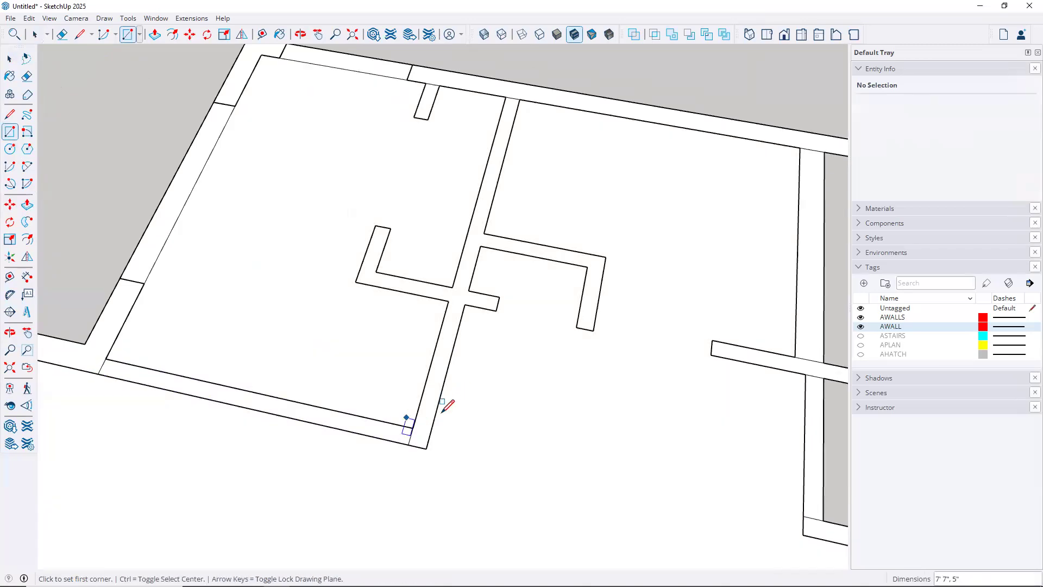
click(426, 449)
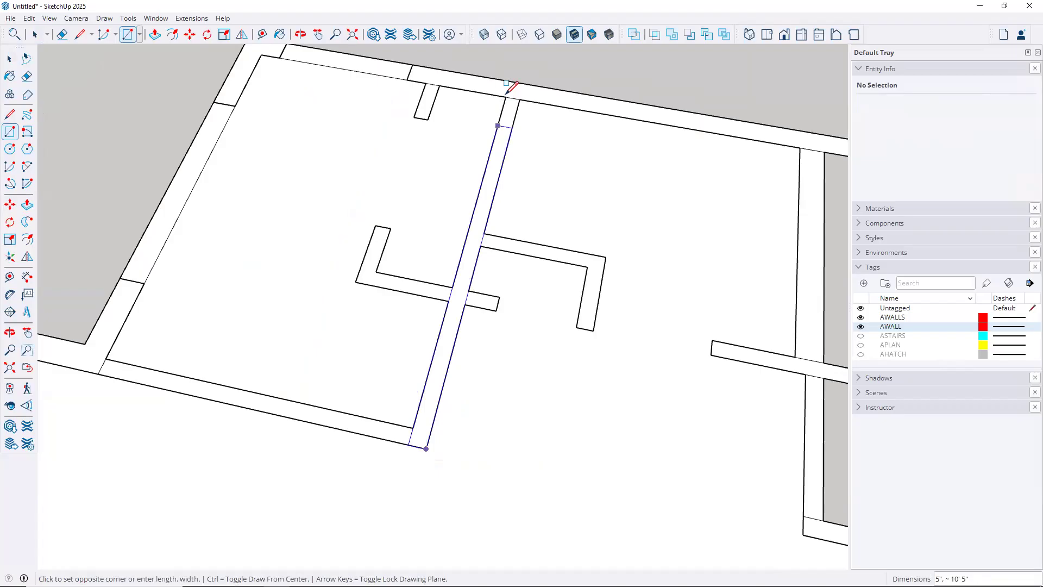
click(519, 100)
click(593, 330)
click(587, 266)
click(605, 256)
click(484, 235)
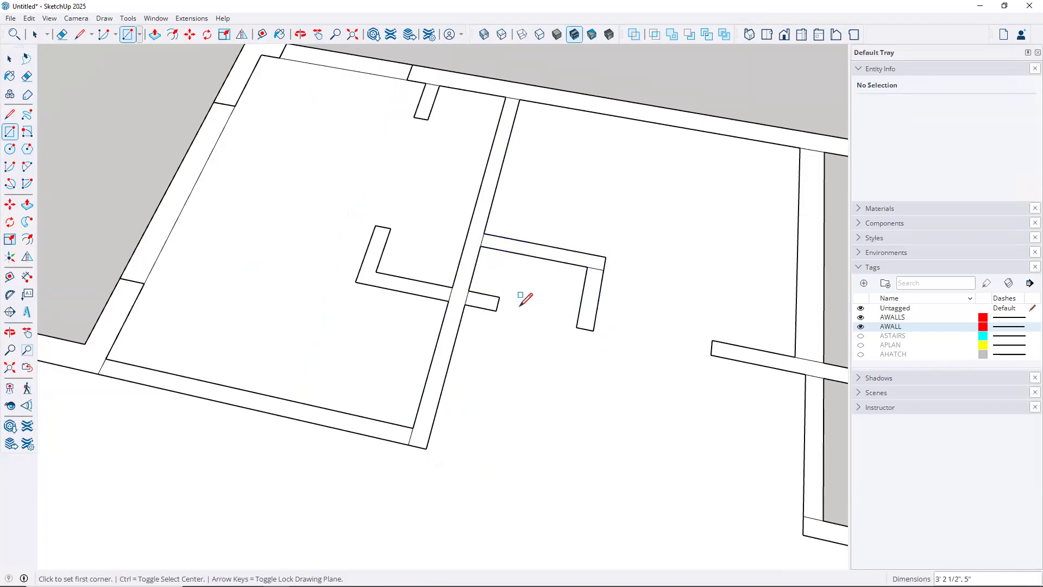
Draw rectangles over the left short arm and the two remaining wall stubs
click(499, 297)
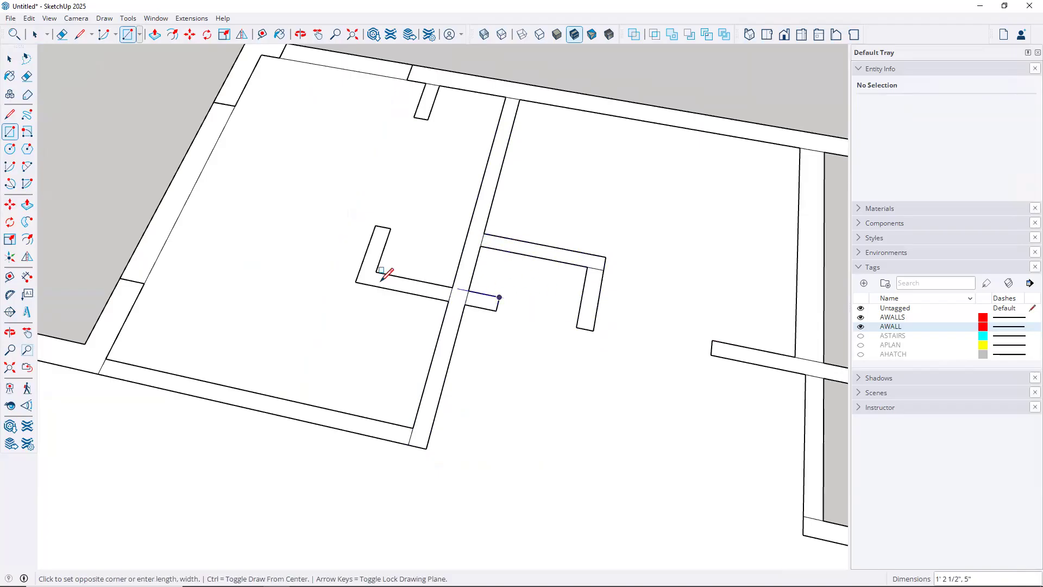
click(355, 281)
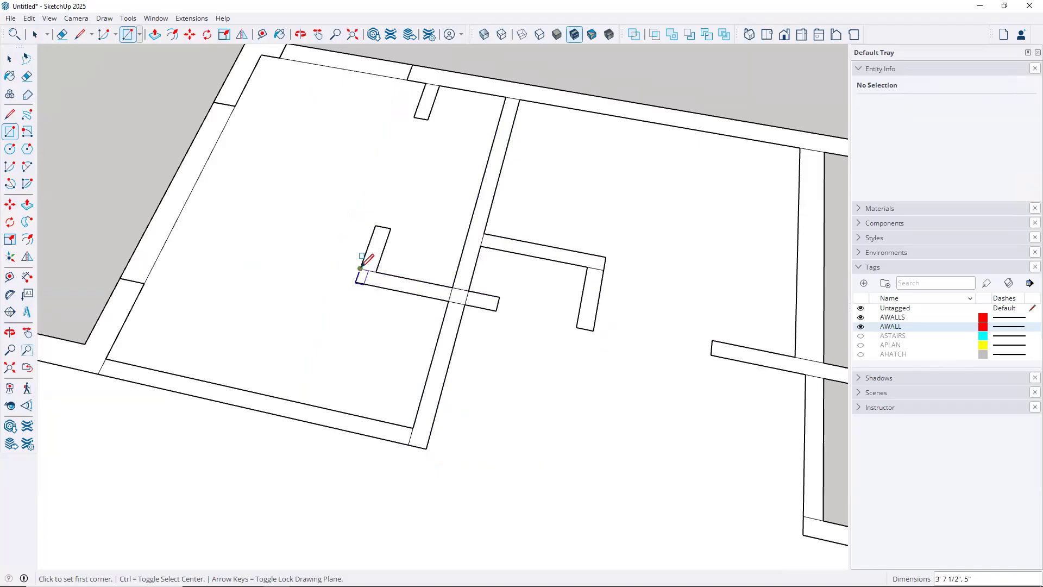
click(376, 225)
click(376, 272)
click(425, 87)
click(429, 118)
Delete the remaining room floor face and the large outer floor face
key(space)
click(295, 217)
key(Delete)
click(527, 381)
key(Delete)
scroll(529, 387, down, 3)
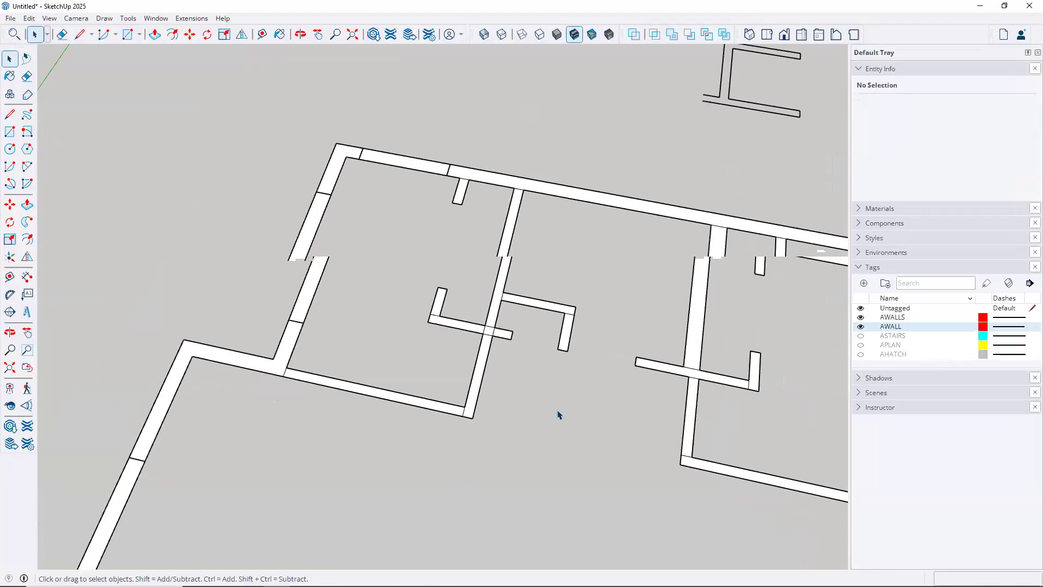
Orbit to a steeper oblique view and turn off the AWALLS and AWALL tags
middle_drag(507, 361, 256, 221)
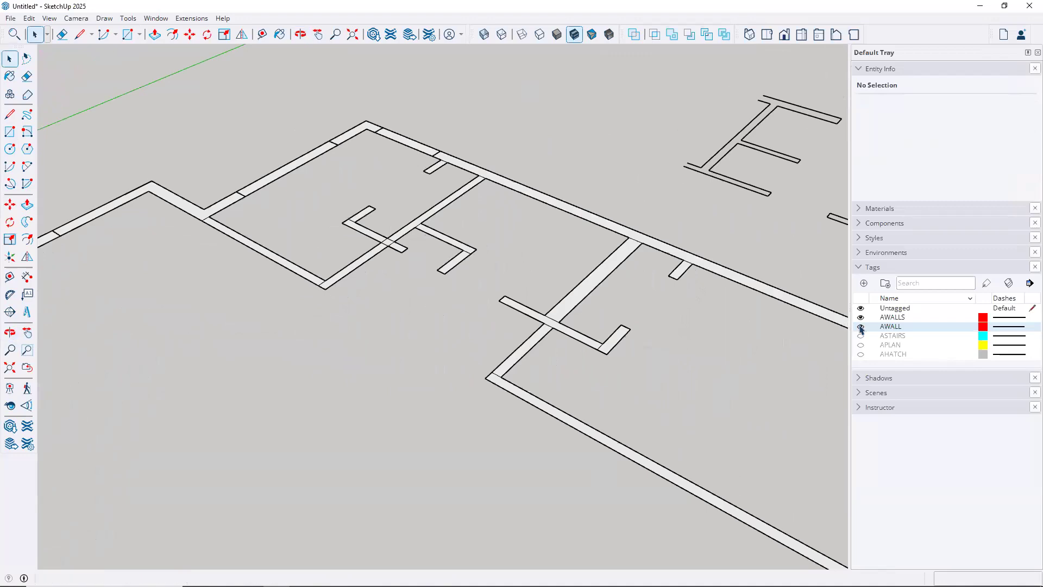
click(861, 318)
click(860, 326)
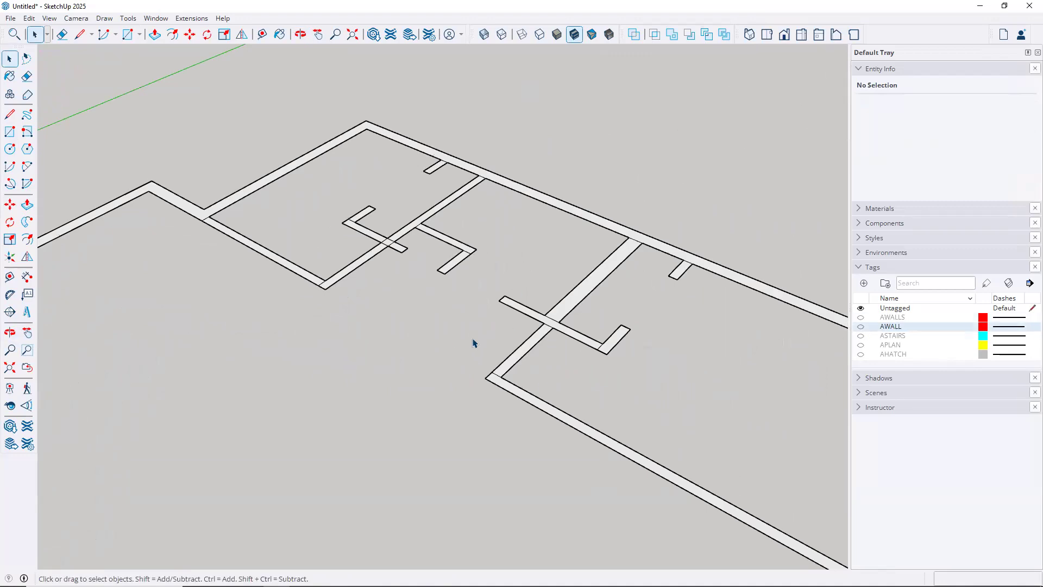
scroll(478, 344, up, 2)
key(p)
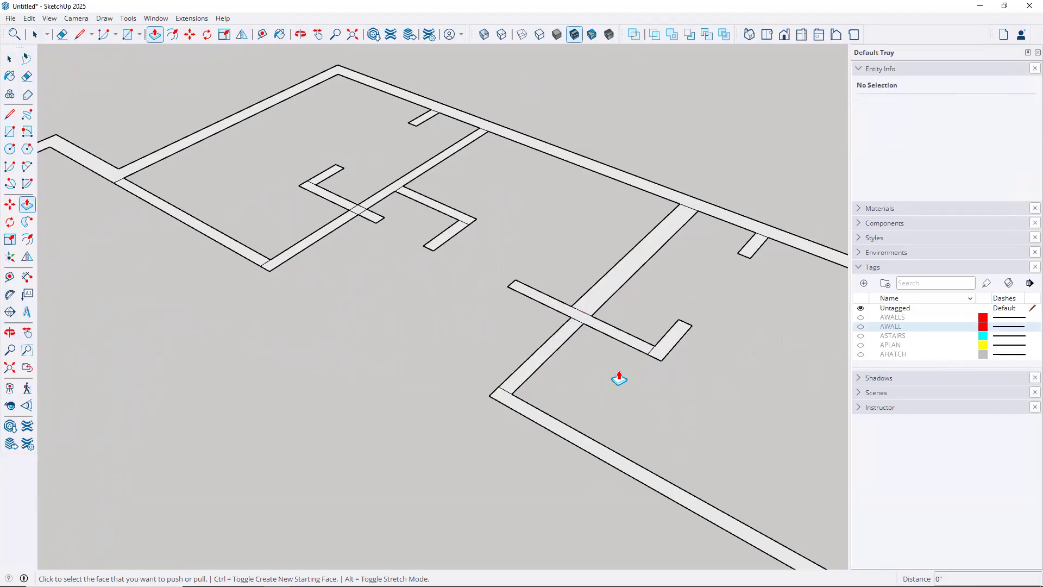
Erase the edges across the stub junction, T-junction, crossing junction and lower-left corner
key(e)
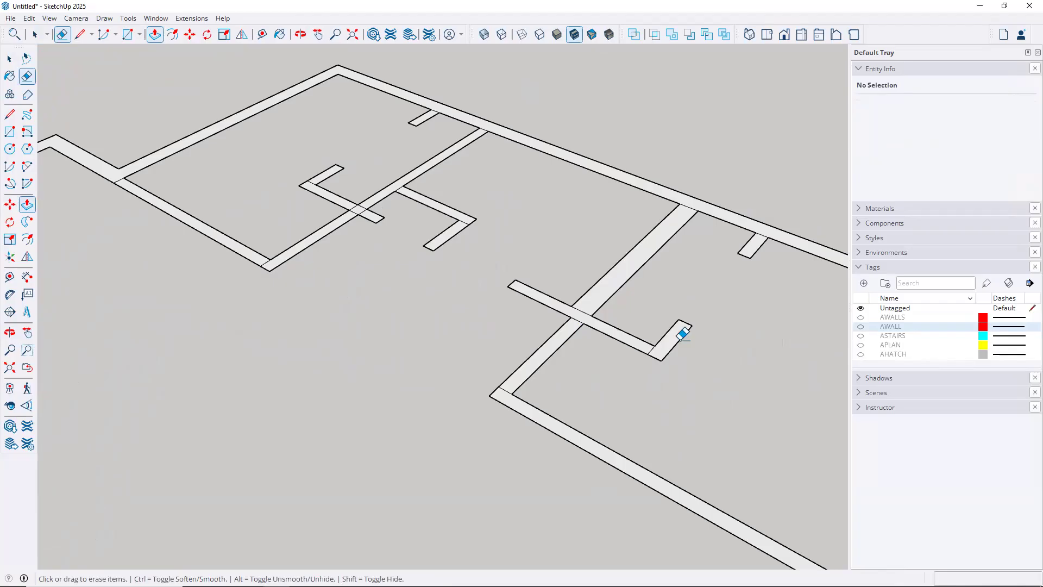
scroll(706, 277, up, 3)
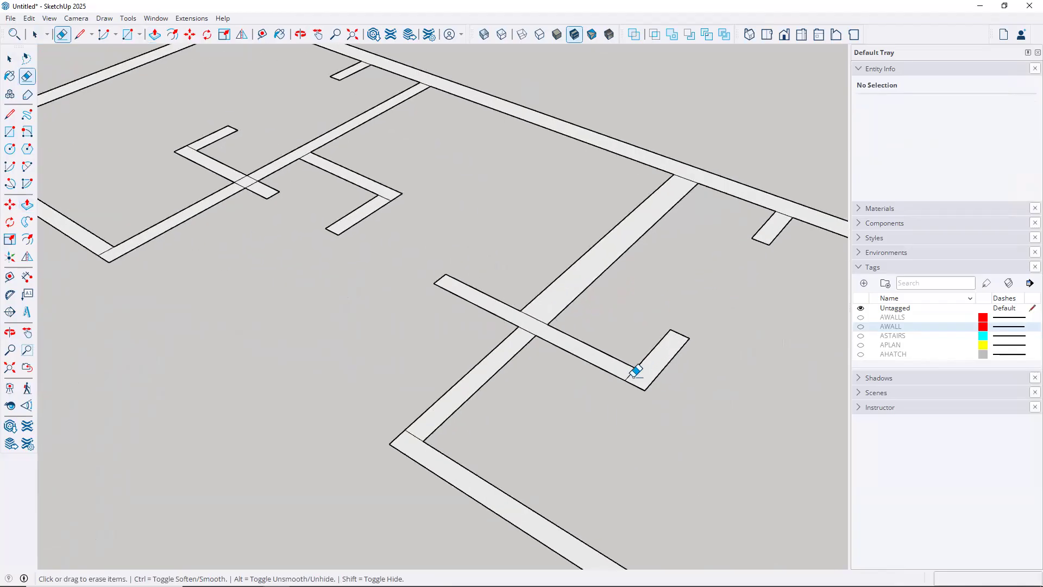
click(784, 212)
click(685, 179)
click(535, 318)
click(527, 331)
mouse_move(414, 439)
mouse_down()
mouse_move(492, 434)
mouse_move(488, 415)
mouse_up()
Erase edges at the right stub corner and central junction, then Undo Erase to restore walls
mouse_move(437, 285)
shift+middle_down()
mouse_move(695, 450)
mouse_move(741, 512)
shift+middle_up()
drag(615, 371, 585, 359)
drag(466, 342, 480, 342)
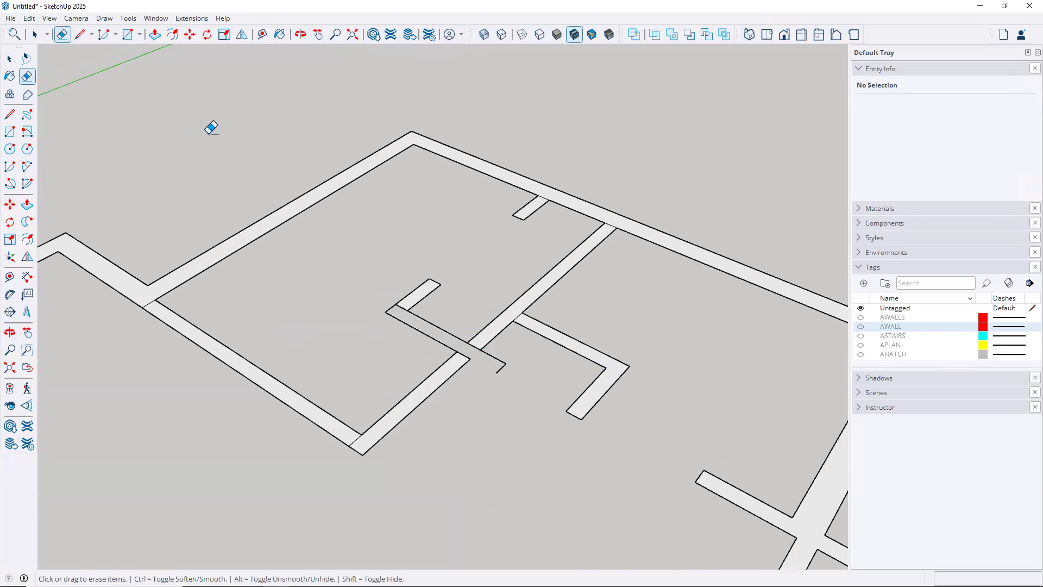
click(28, 19)
click(37, 31)
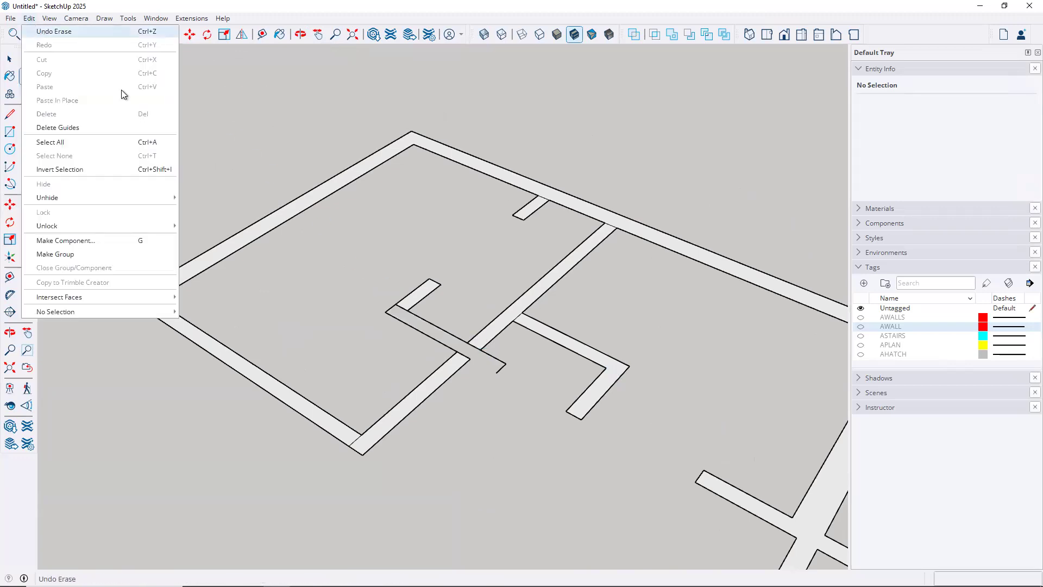
scroll(490, 357, up, 3)
scroll(490, 358, up, 3)
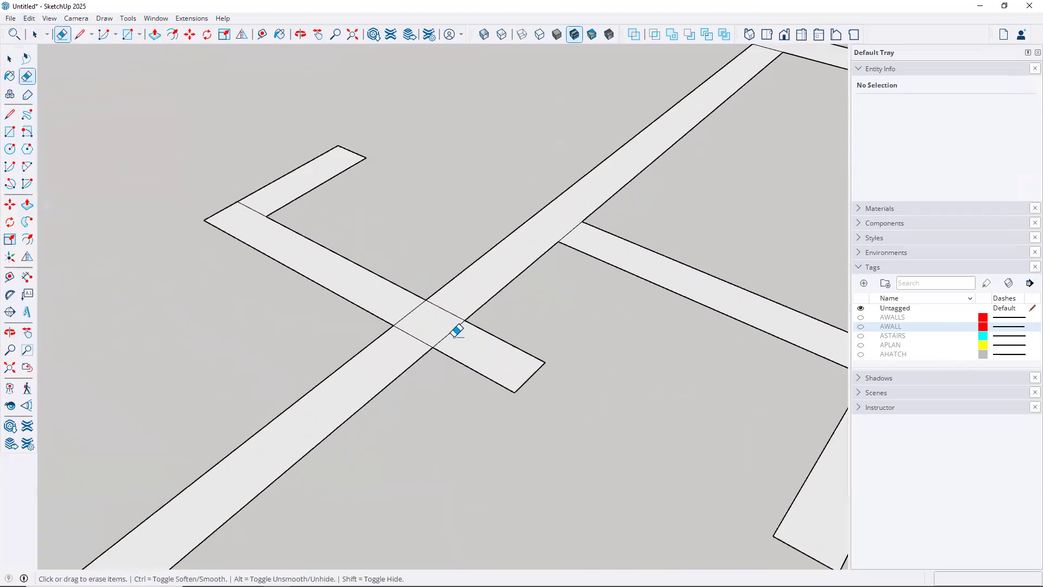
Erase the thin leftover edges at the central wall junction and review the whole plan
drag(413, 316, 398, 308)
drag(396, 345, 452, 301)
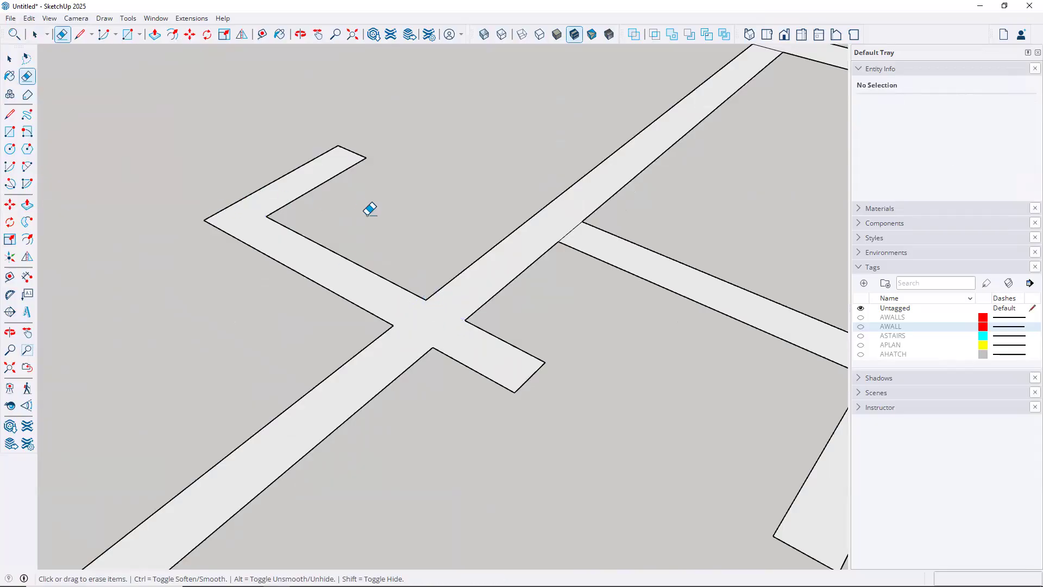
scroll(391, 231, down, 6)
scroll(586, 124, up, 3)
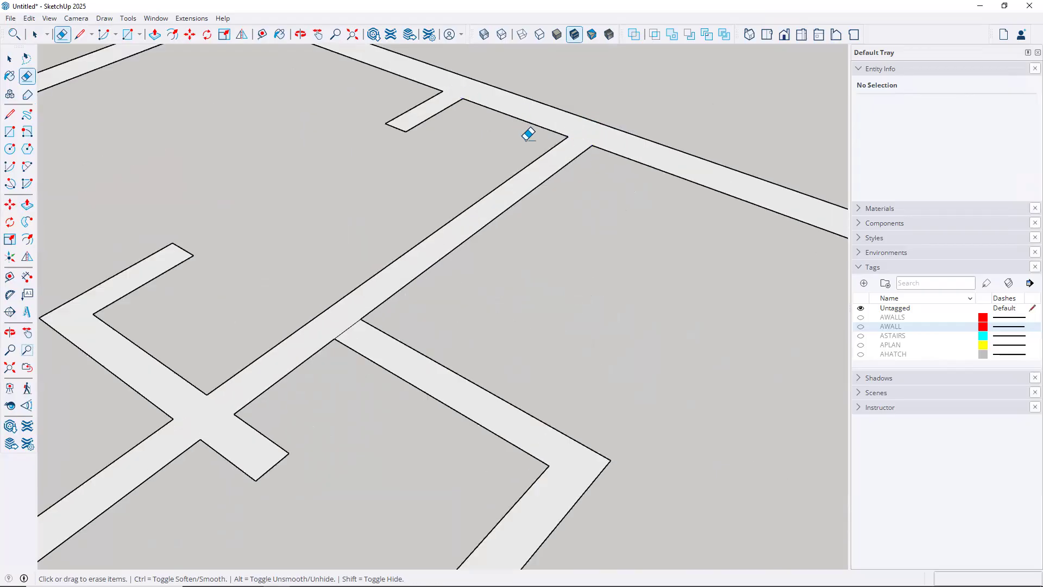
scroll(520, 144, down, 3)
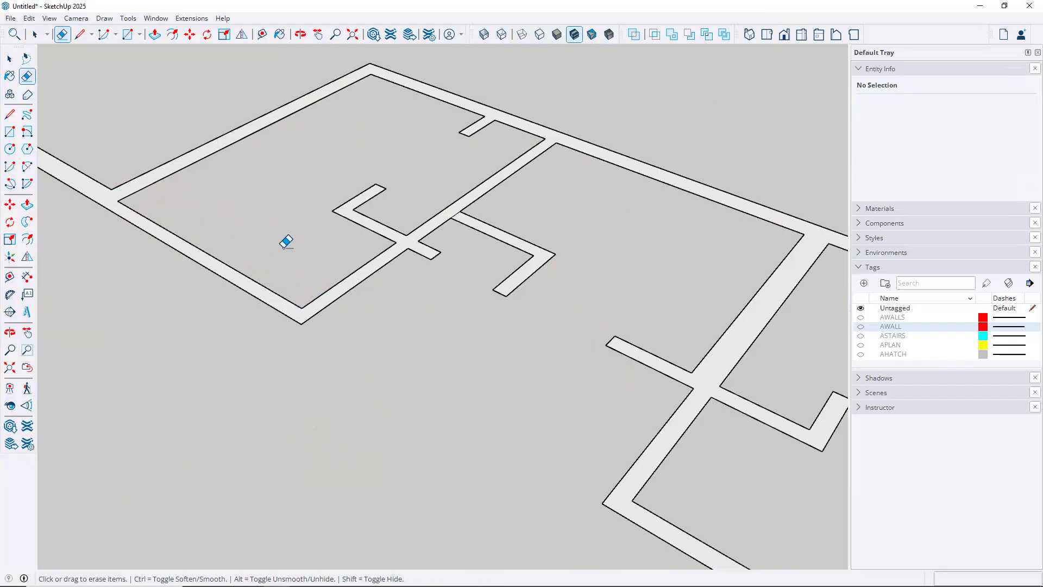
scroll(373, 288, down, 5)
scroll(396, 325, down, 3)
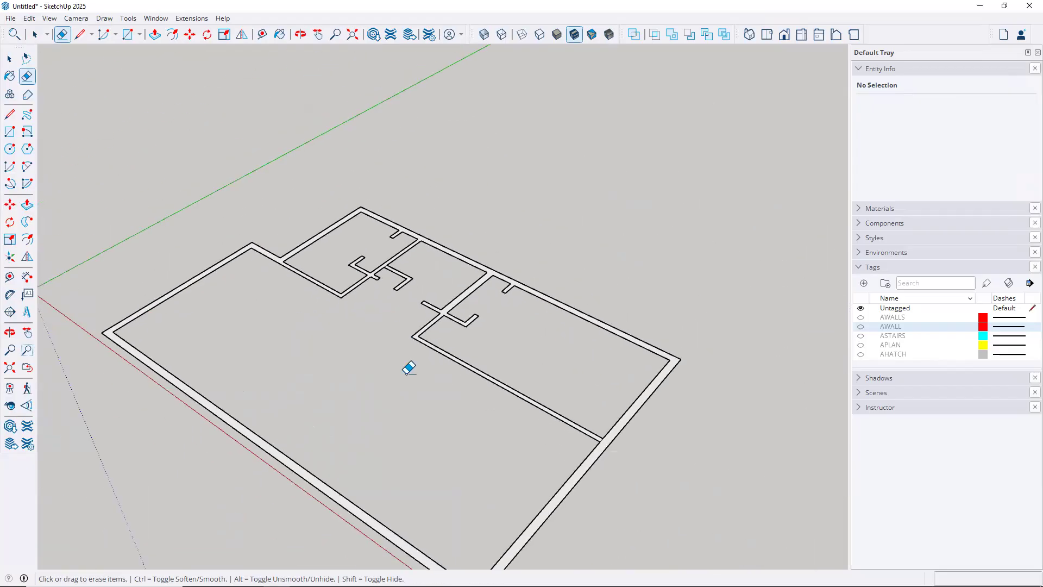
mouse_move(403, 365)
middle_down()
mouse_move(396, 315)
mouse_move(471, 260)
mouse_move(507, 253)
mouse_move(514, 231)
mouse_move(503, 228)
mouse_move(641, 256)
middle_up()
scroll(641, 254, up, 2)
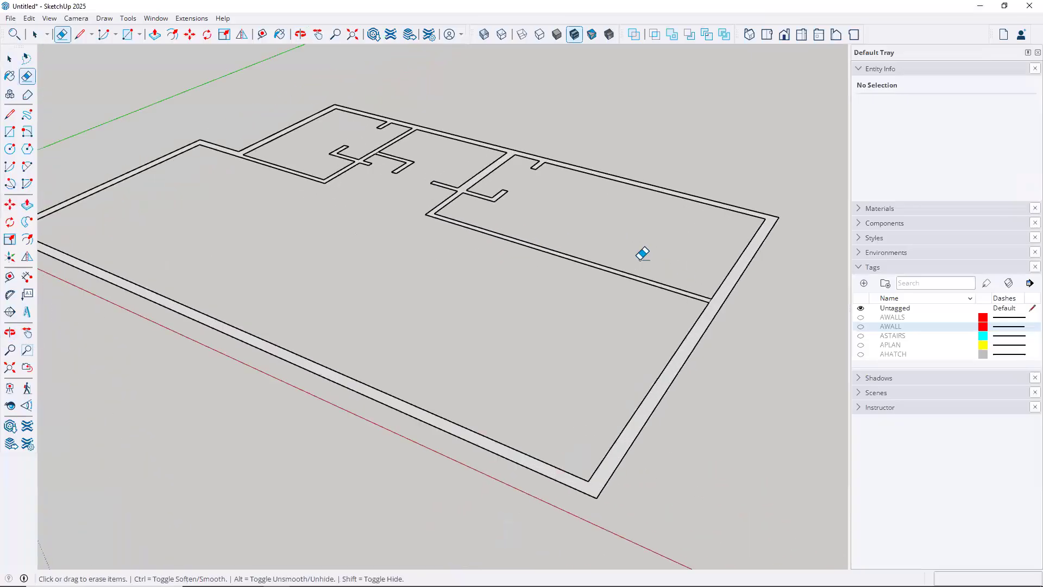
scroll(730, 299, up, 6)
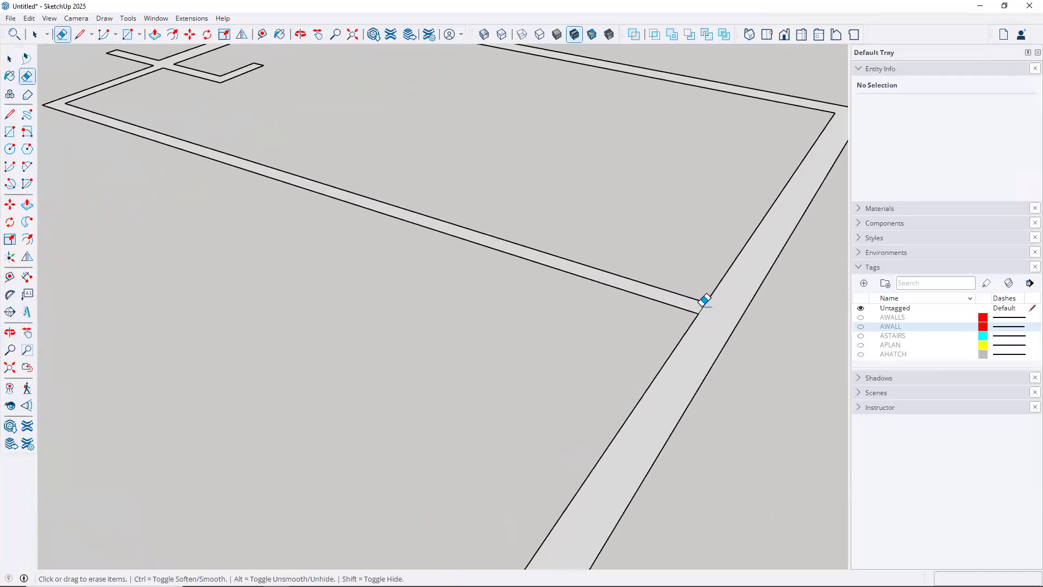
scroll(670, 298, down, 5)
mouse_move(501, 310)
middle_down()
mouse_move(500, 323)
mouse_move(563, 348)
mouse_move(552, 339)
middle_up()
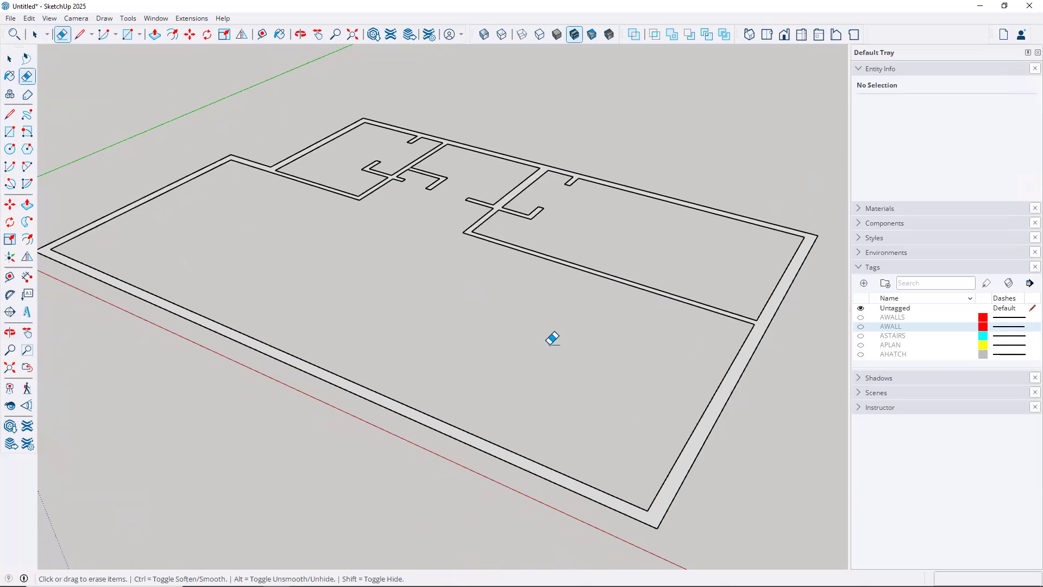
key(p)
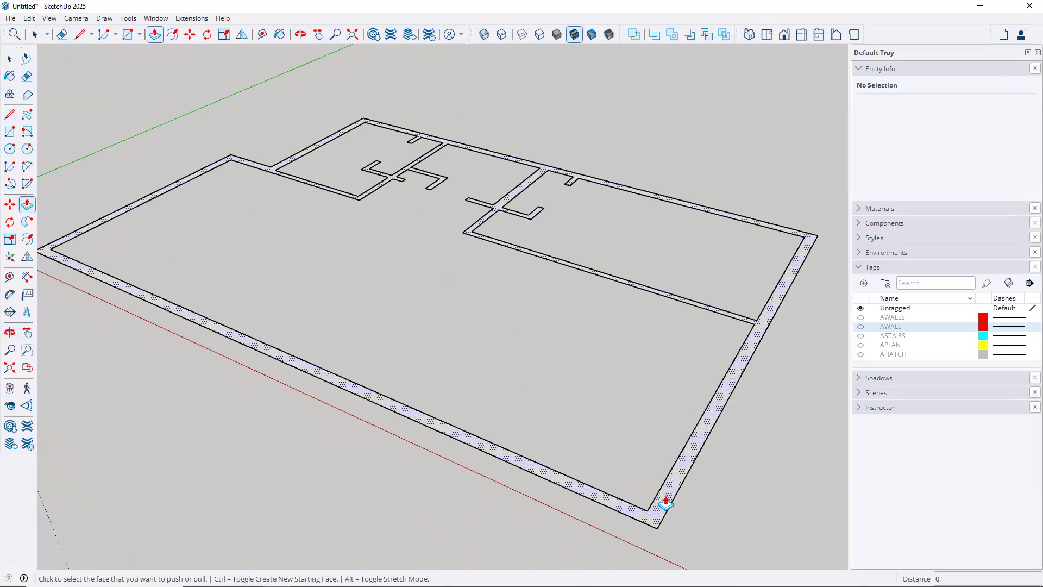
click(660, 479)
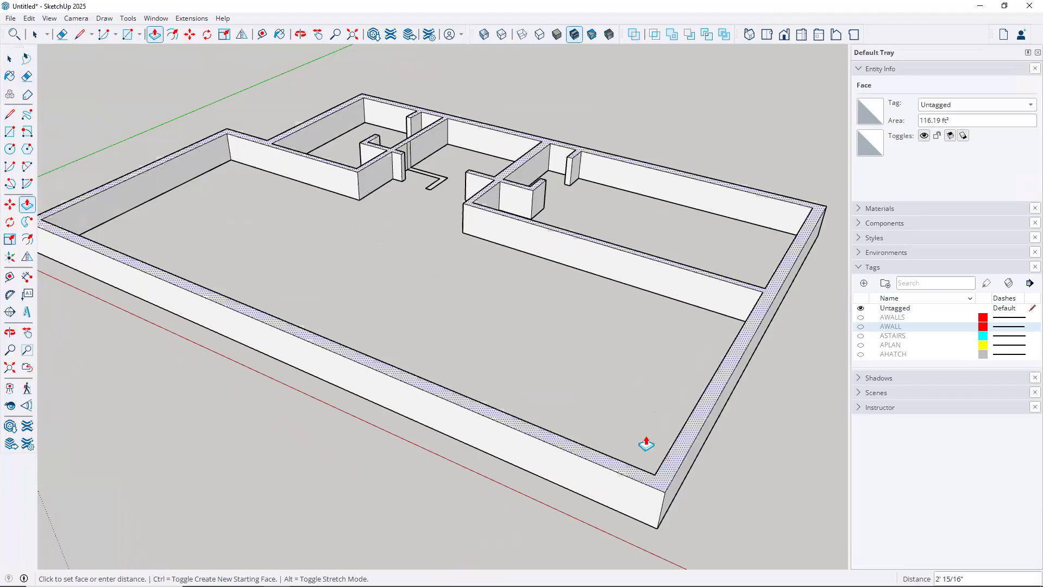
key(Escape)
scroll(416, 165, up, 5)
scroll(416, 165, up, 4)
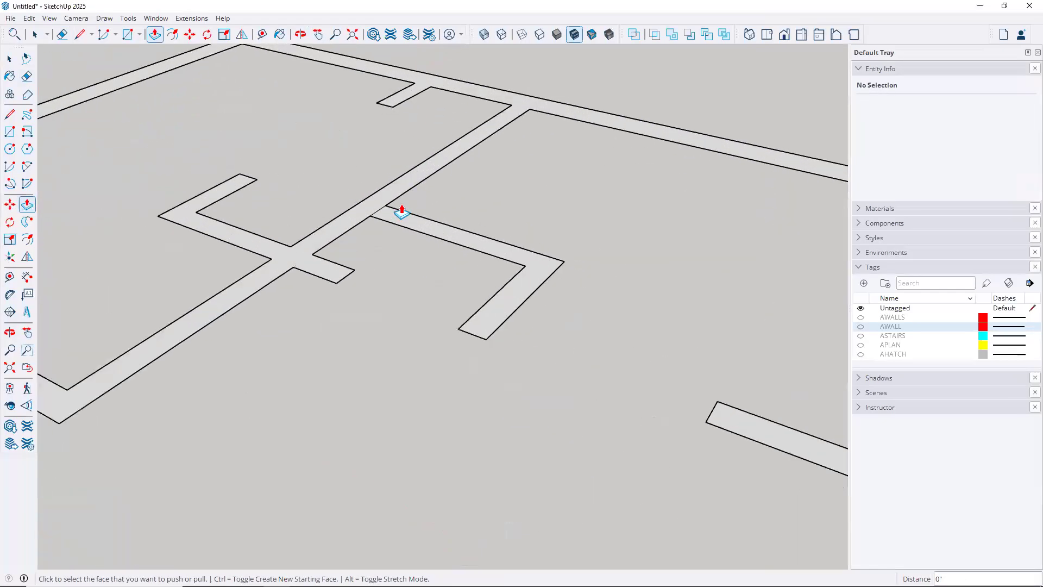
key(e)
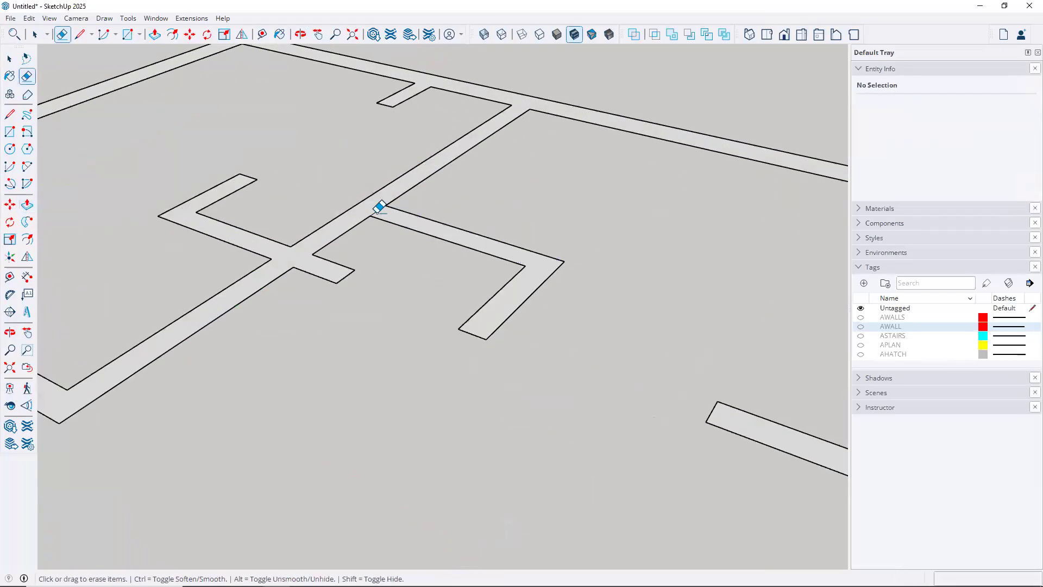
scroll(430, 216, down, 5)
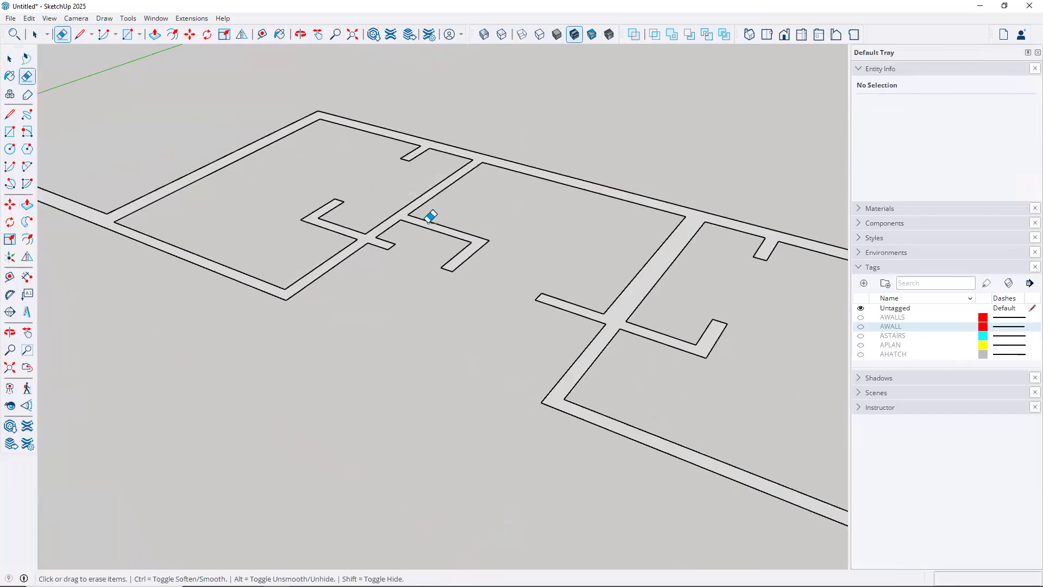
scroll(459, 265, down, 2)
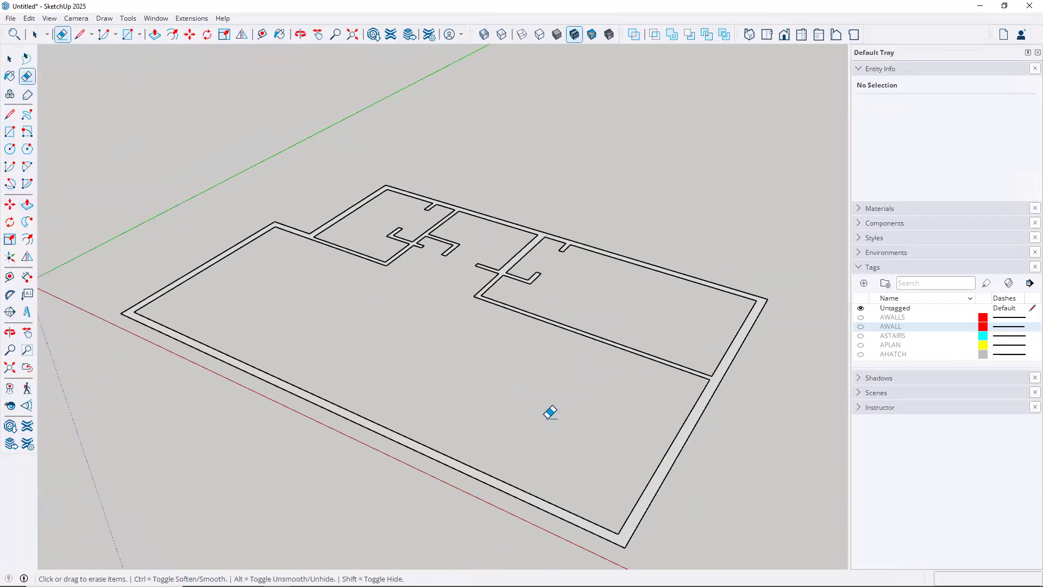
key(p)
click(638, 508)
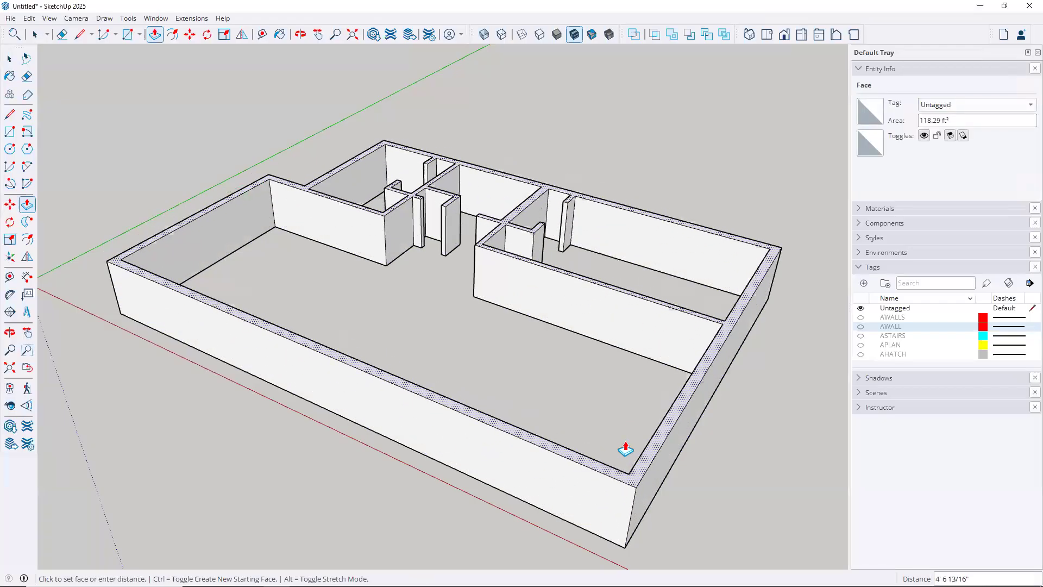
key(Escape)
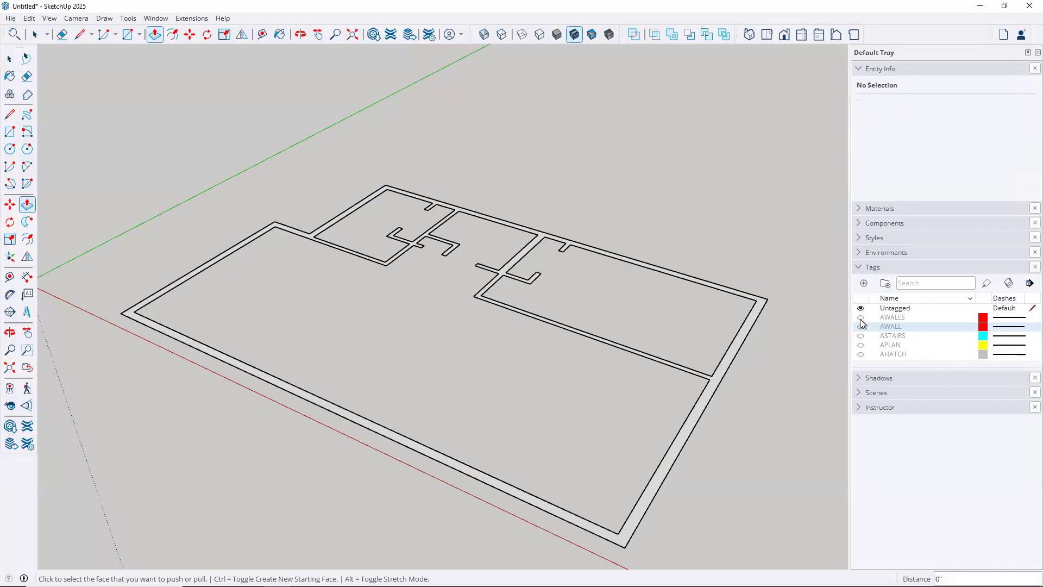
click(860, 317)
Show the AWALL tag, draw a thin rectangle along the wall, then undo it
click(860, 326)
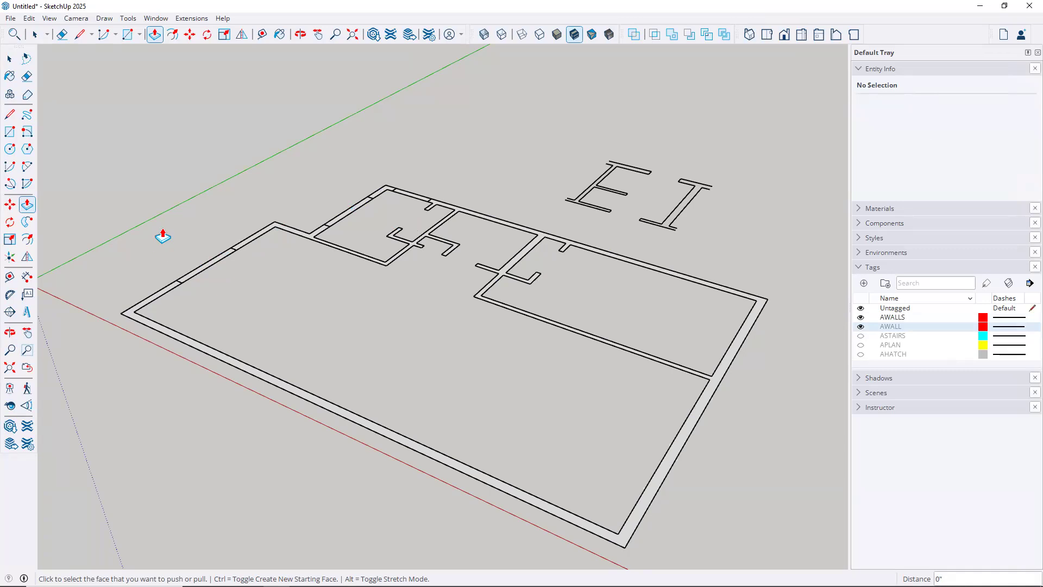
scroll(163, 236, up, 3)
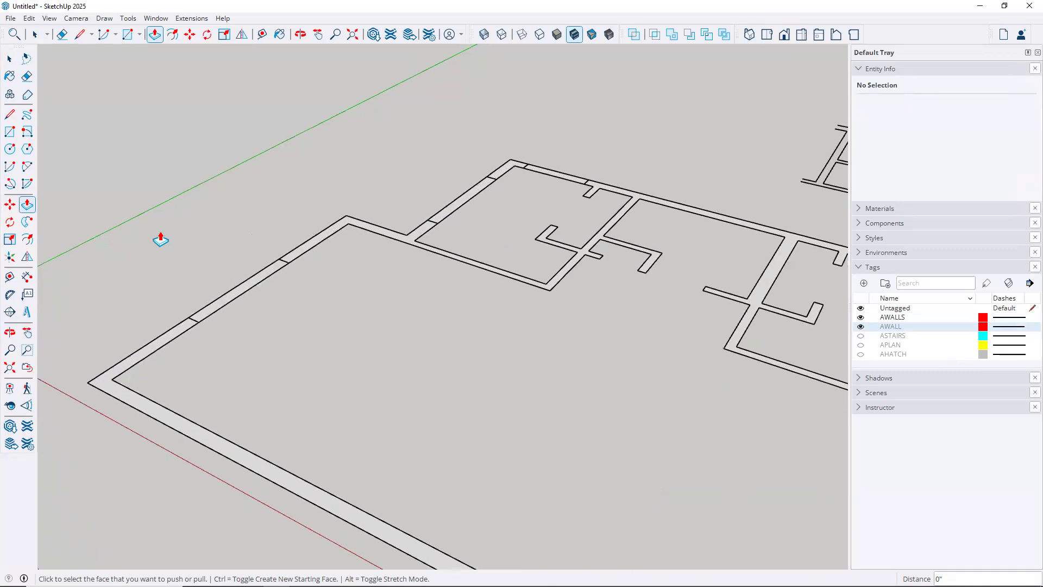
click(9, 131)
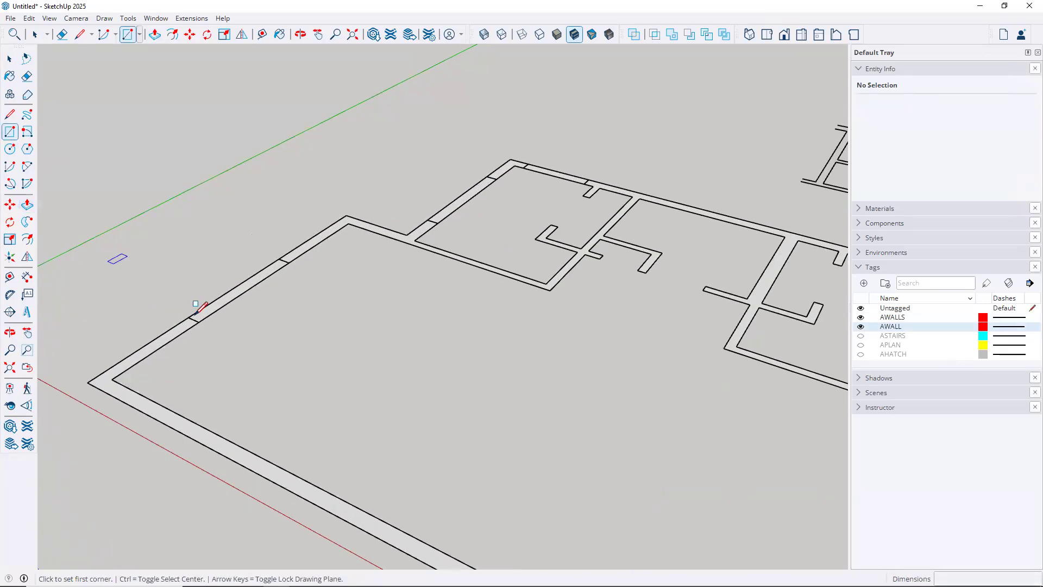
click(188, 317)
click(289, 261)
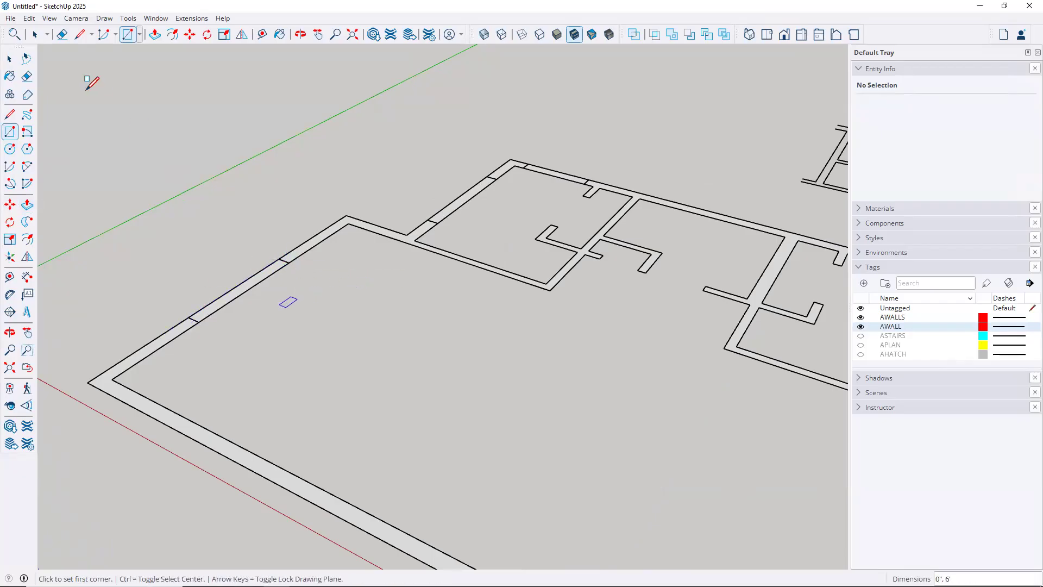
click(29, 18)
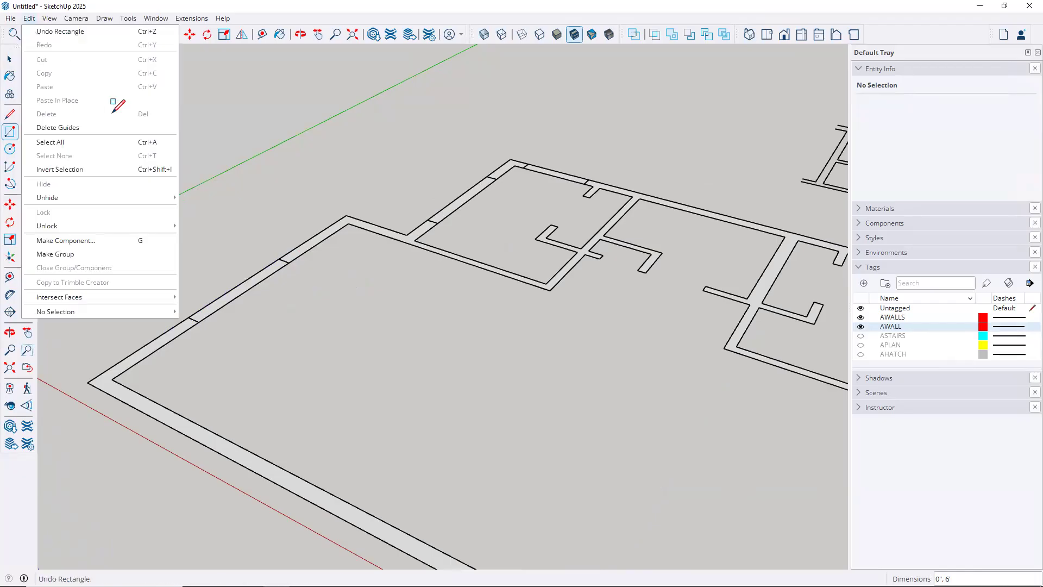
scroll(214, 230, up, 2)
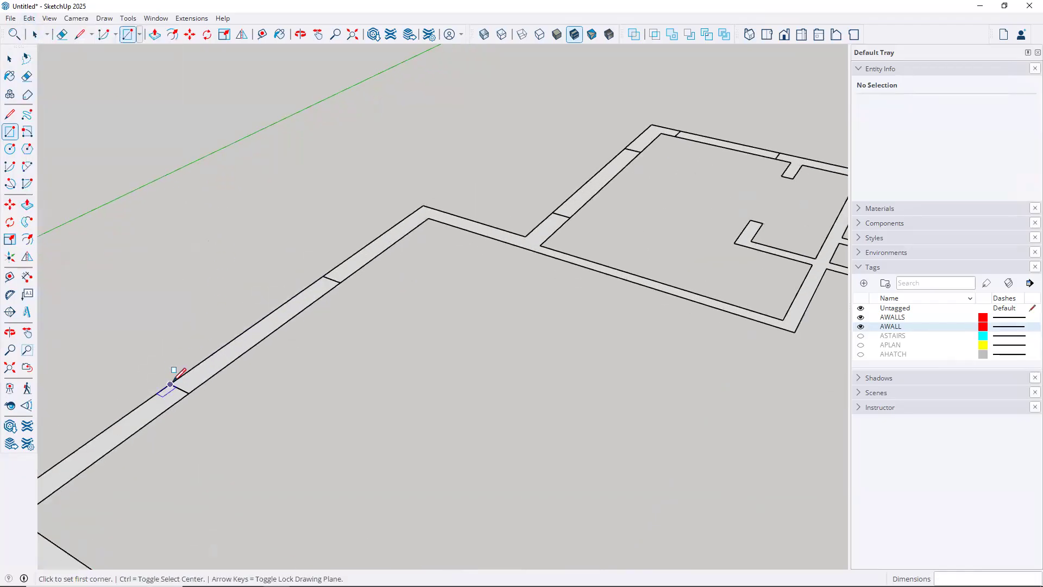
Draw rectangles across the three opening gaps in the upper-left outer wall
click(170, 384)
click(340, 282)
shift+middle_drag(495, 297, 198, 466)
scroll(419, 321, up, 1)
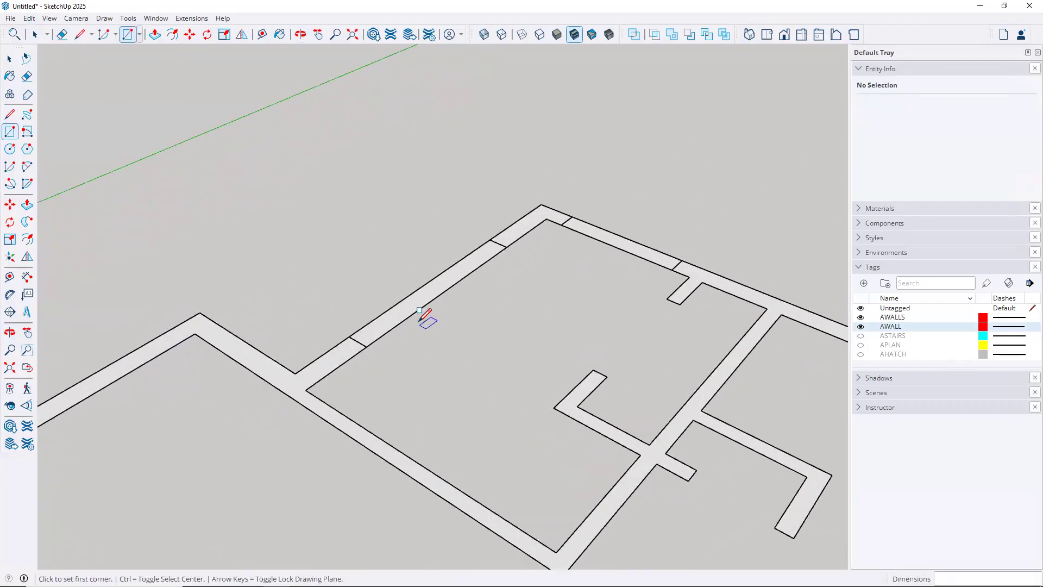
scroll(419, 310, up, 1)
click(318, 342)
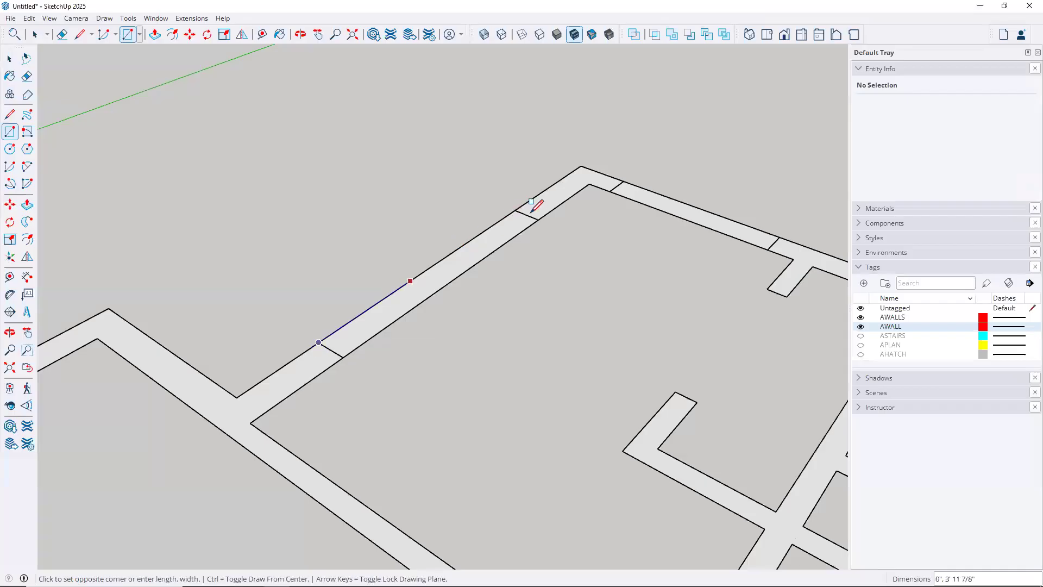
click(537, 218)
click(655, 192)
click(771, 243)
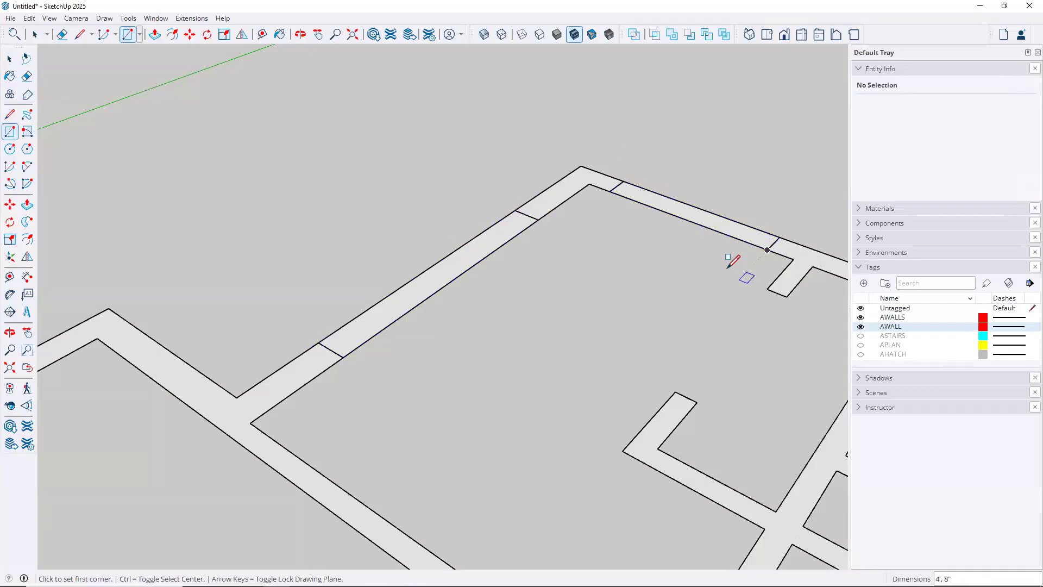
Hide the AWALLS and AWALL tags again
key(space)
click(860, 317)
click(860, 326)
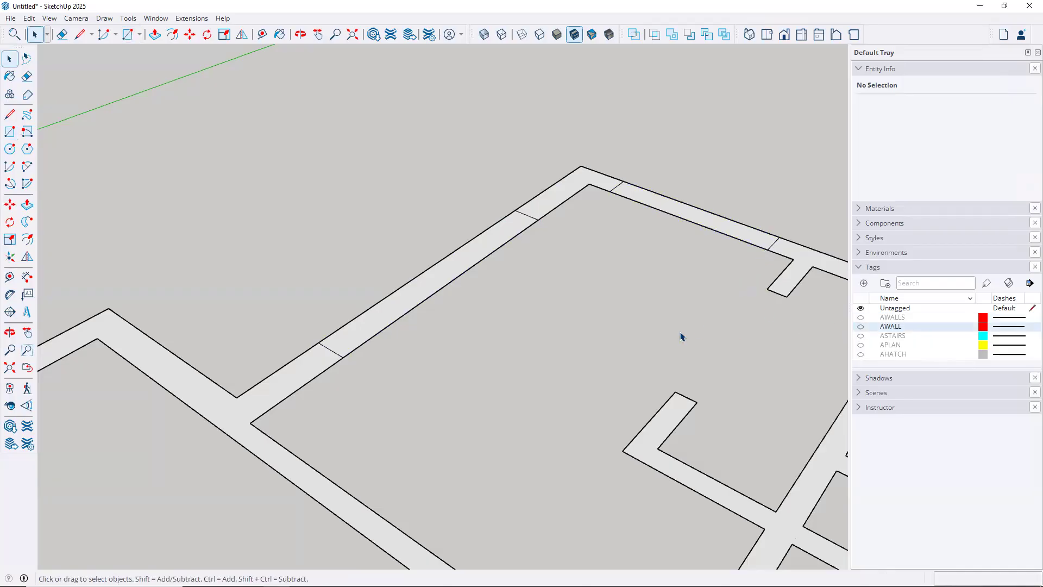
Erase the top-right, diagonal and left wall edges with the Eraser
key(e)
mouse_move(682, 186)
mouse_down()
mouse_move(519, 282)
mouse_move(427, 251)
mouse_move(458, 272)
mouse_up()
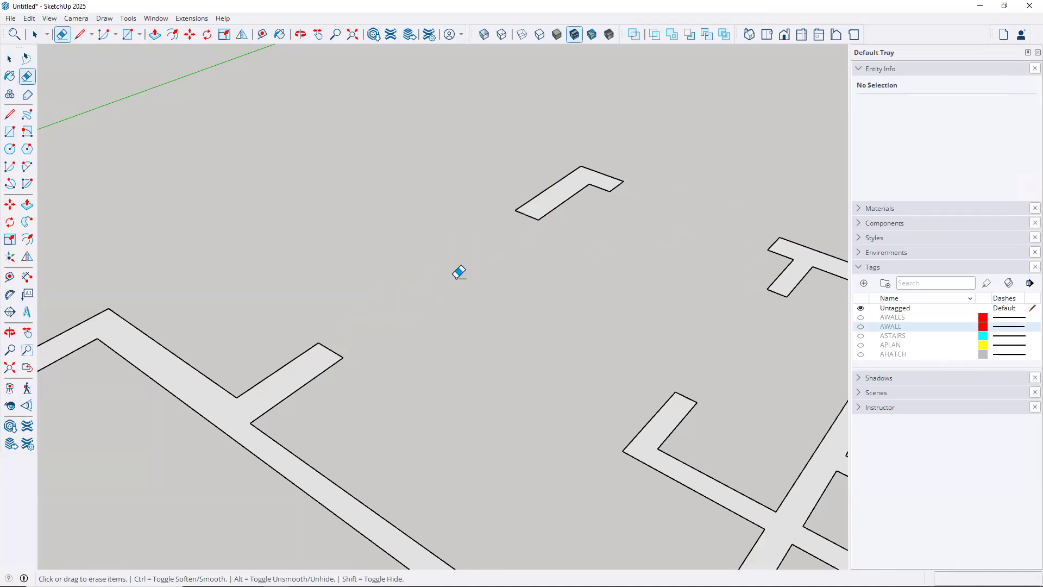
scroll(459, 272, down, 3)
drag(118, 408, 120, 353)
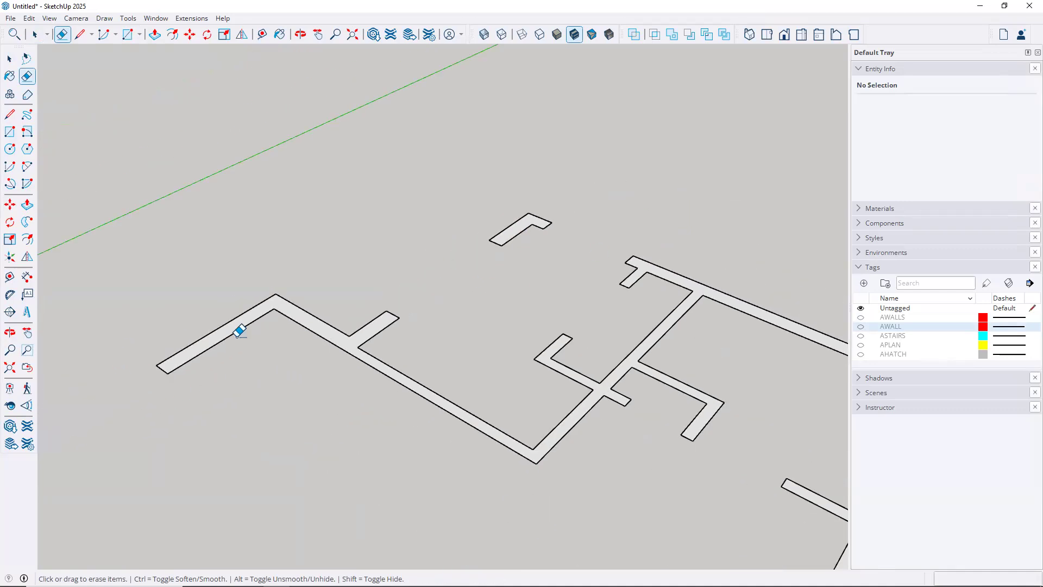
scroll(337, 312, down, 5)
Orbit to a lower, flatter angle to check the continuous wall bands
middle_drag(377, 326, 519, 239)
scroll(521, 233, down, 5)
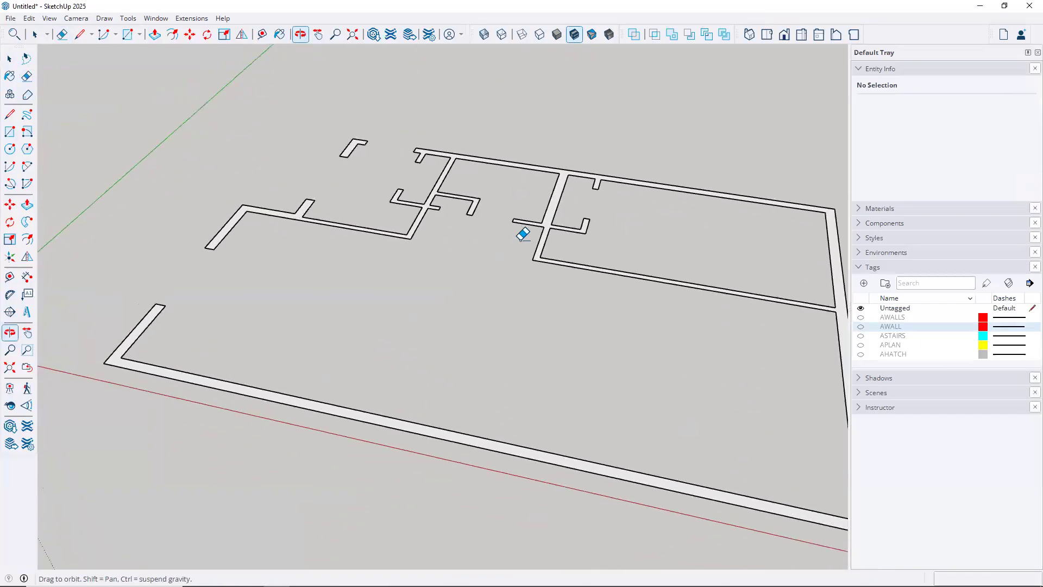
middle_drag(377, 267, 286, 295)
key(e)
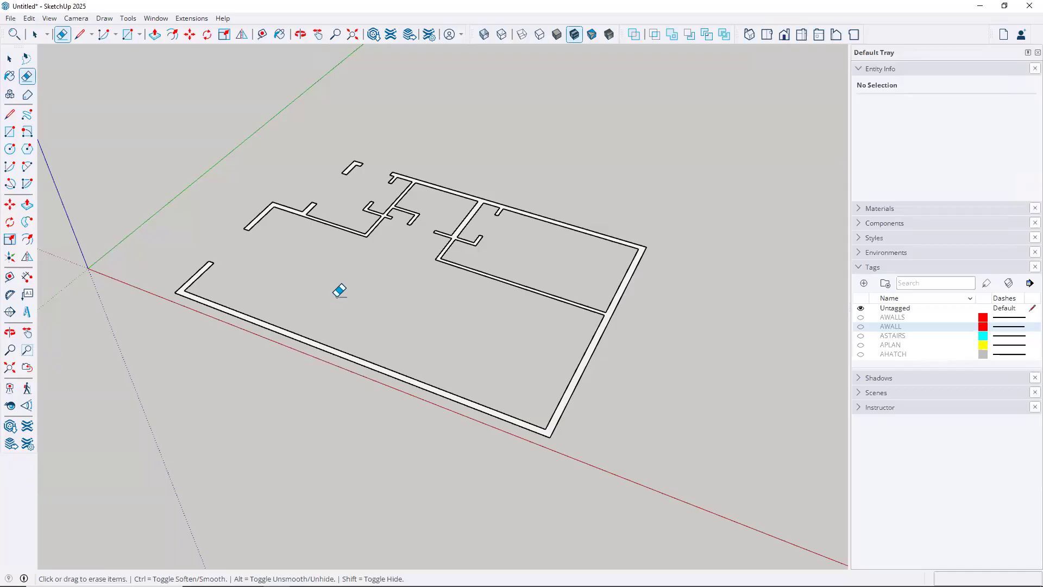
key(space)
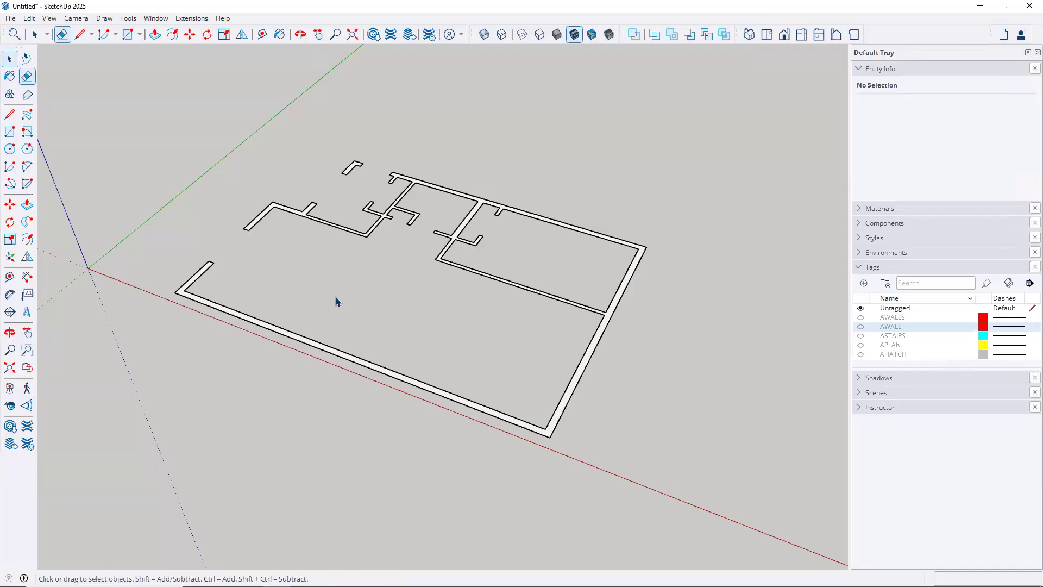
Orbit the flat plan into view and activate Push/Pull for the outer wall face
middle_drag(443, 329, 512, 328)
scroll(512, 328, up, 3)
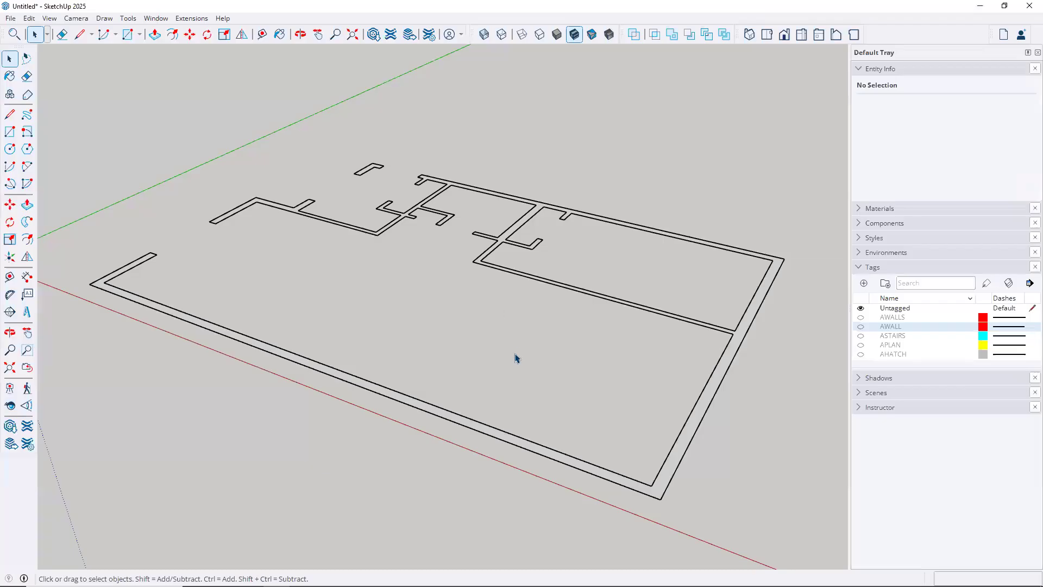
key(p)
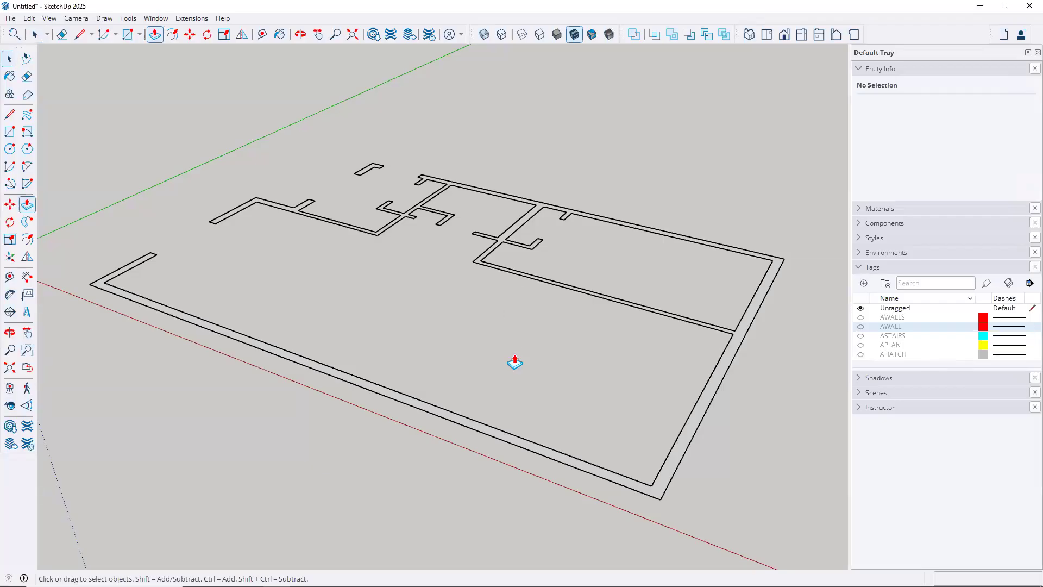
Push/Pull the outer wall face up to 8'
click(700, 412)
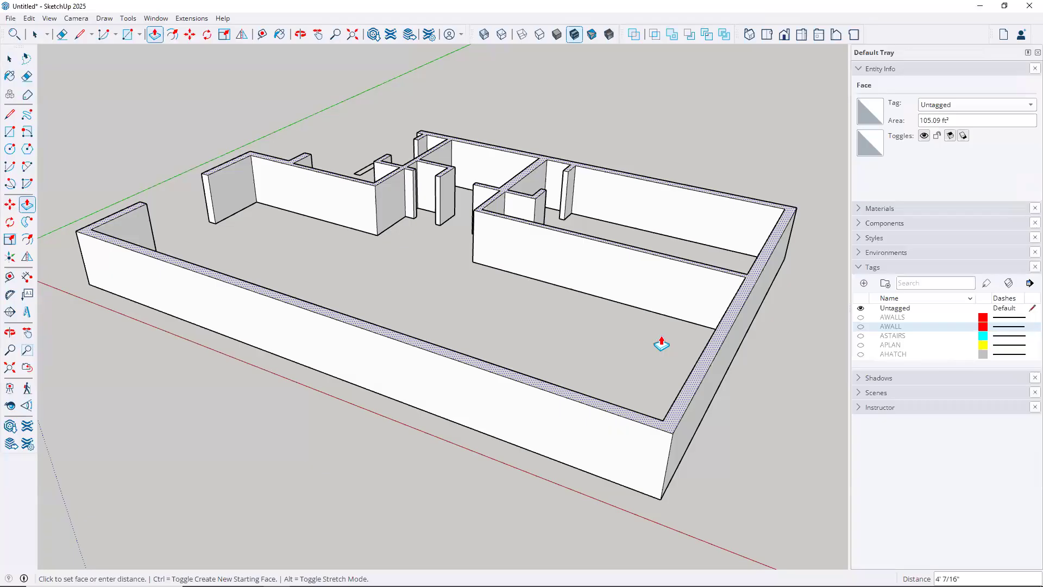
text(8)
key(Return)
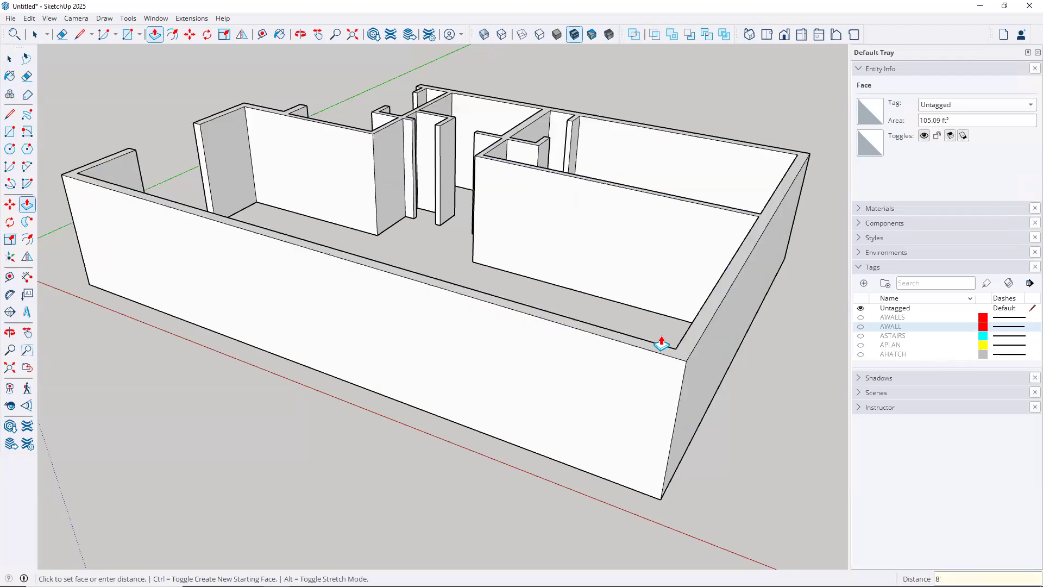
scroll(366, 206, down, 3)
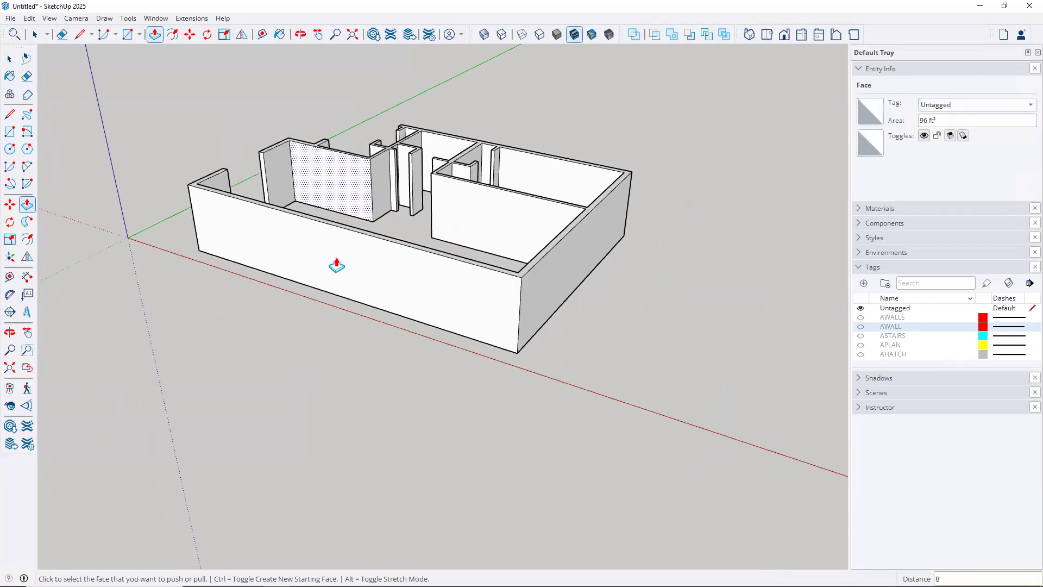
Push/Pull the small L-shaped wall piece up to the 8' top of a nearby wall
middle_drag(282, 269, 424, 368)
scroll(423, 369, up, 4)
scroll(424, 367, up, 2)
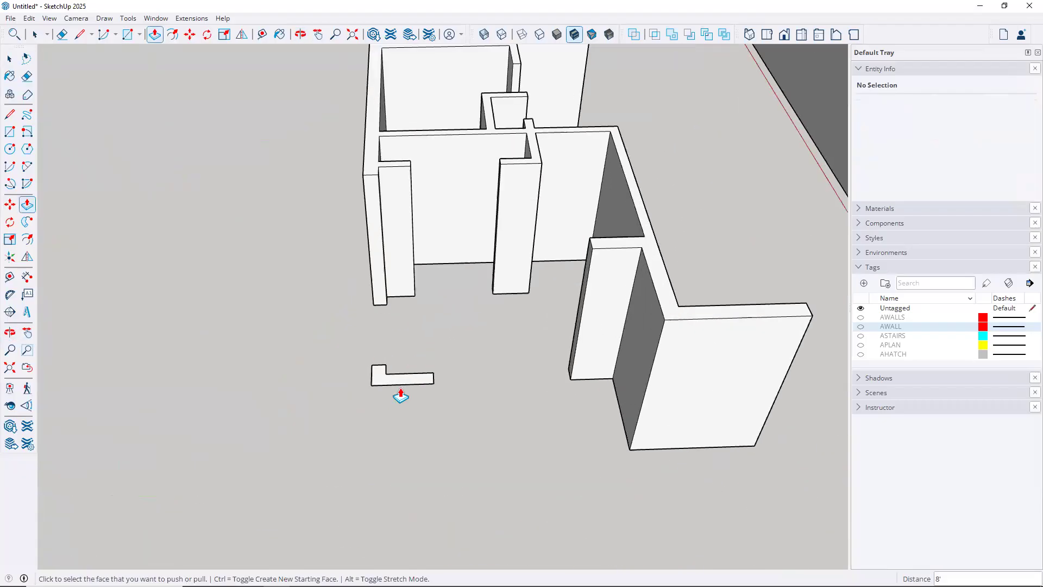
click(383, 384)
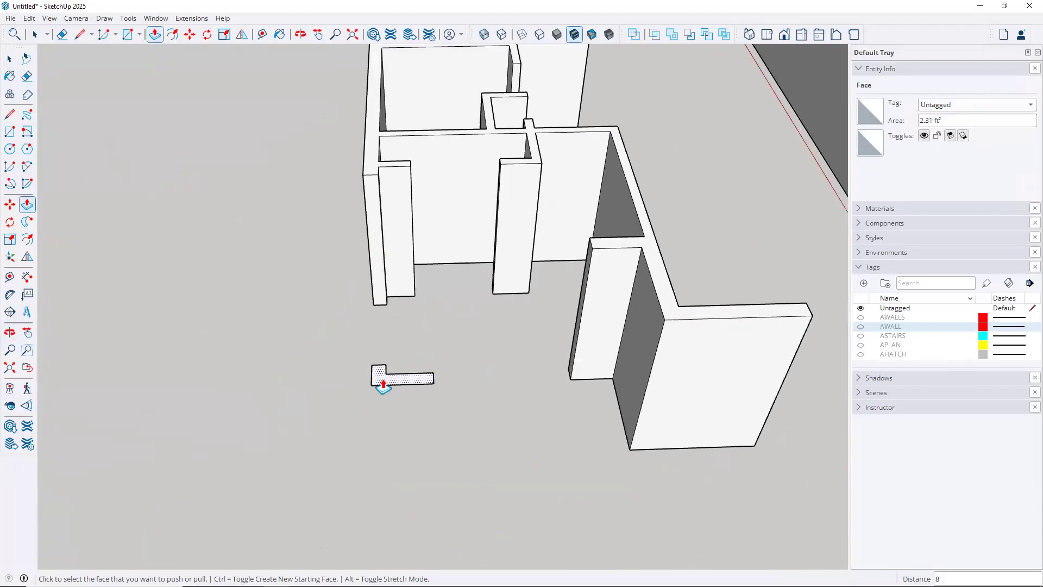
click(383, 383)
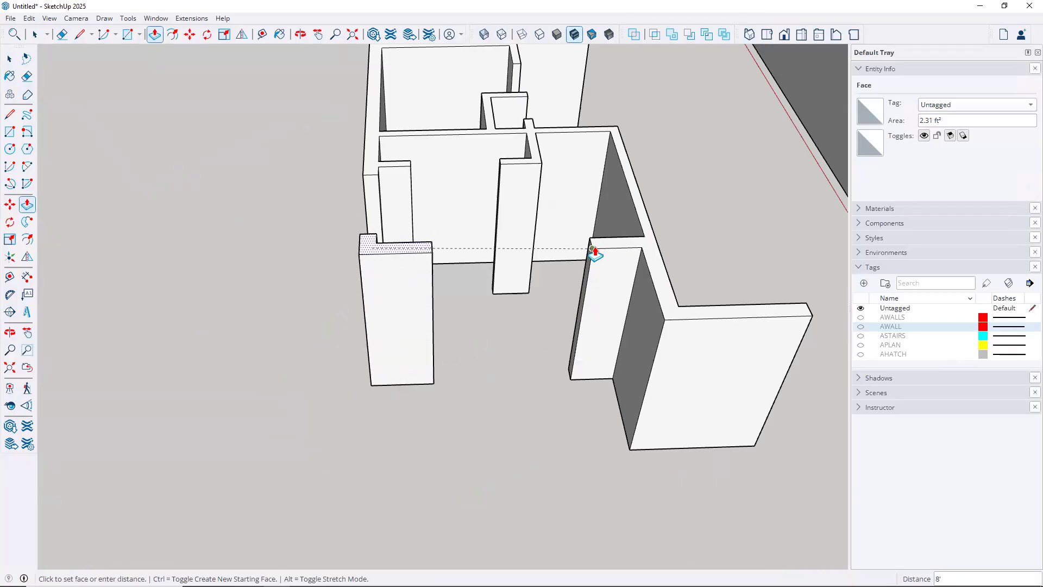
click(665, 324)
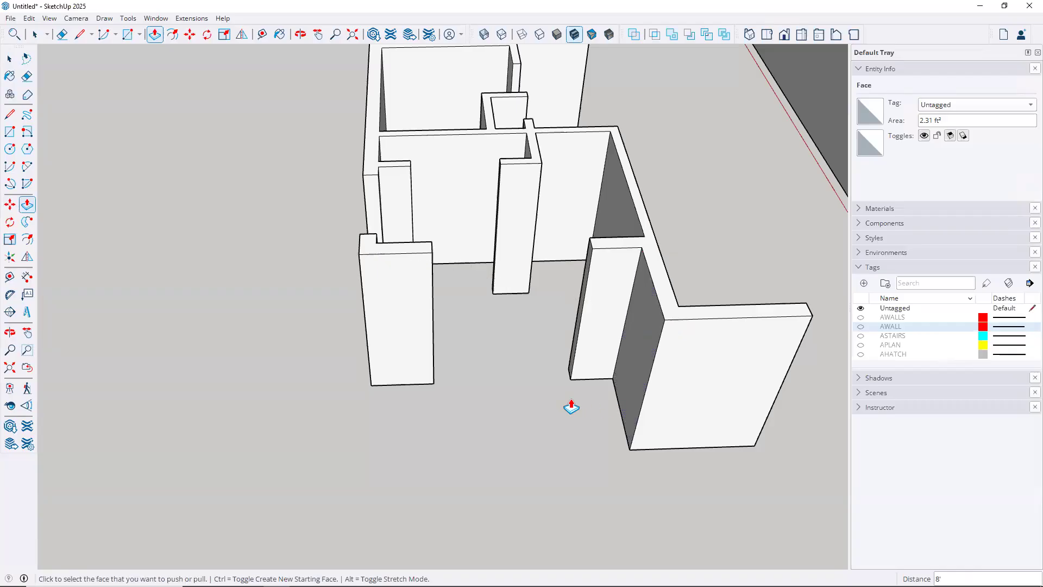
scroll(528, 350, down, 5)
middle_drag(586, 310, 47, 295)
key(p)
key(space)
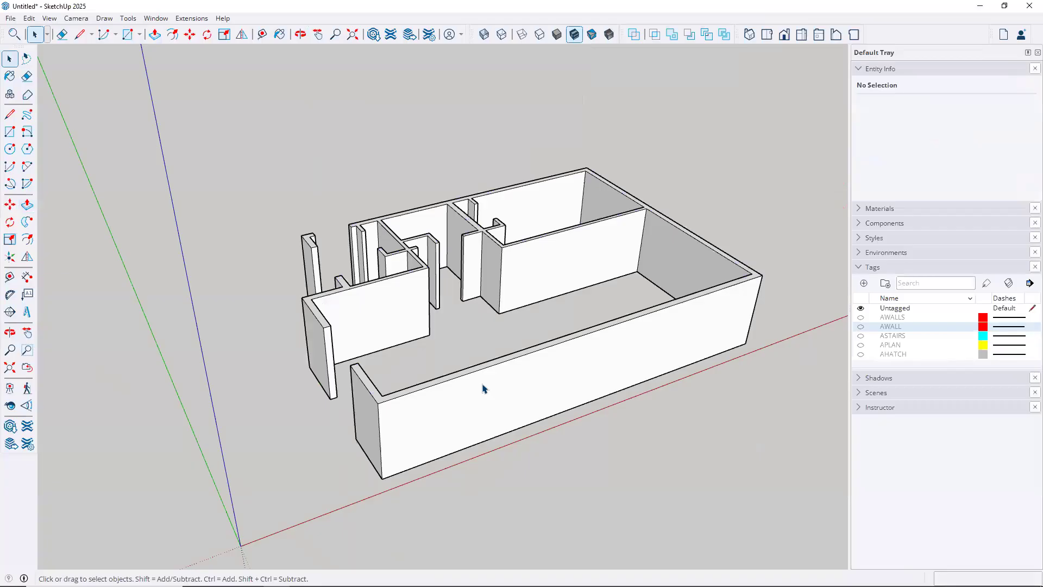
Select all connected walls plus the separate left pillar and make them one group
triple_click(483, 387)
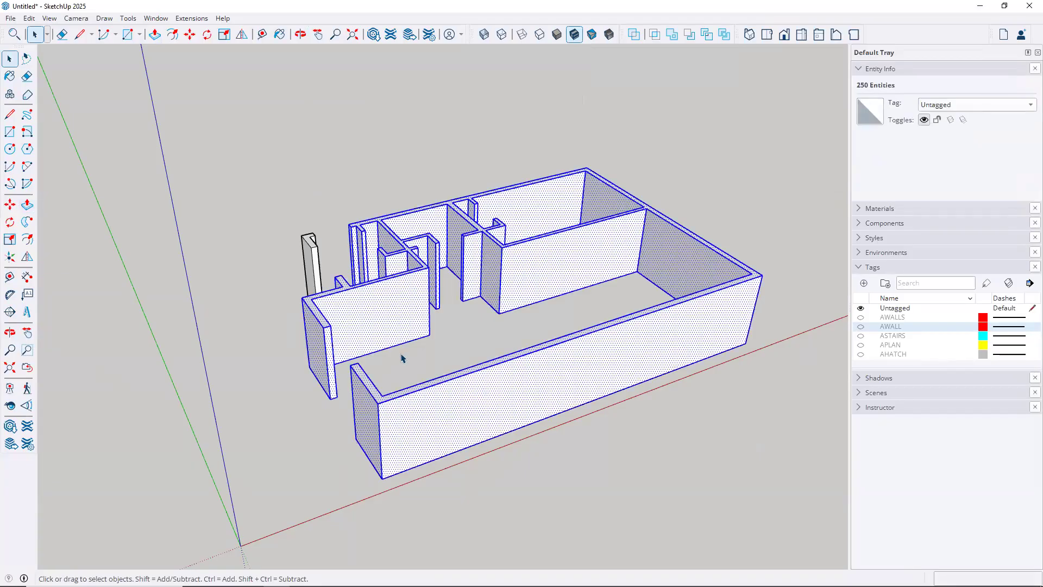
key(o)
drag(445, 294, 581, 341)
key(space)
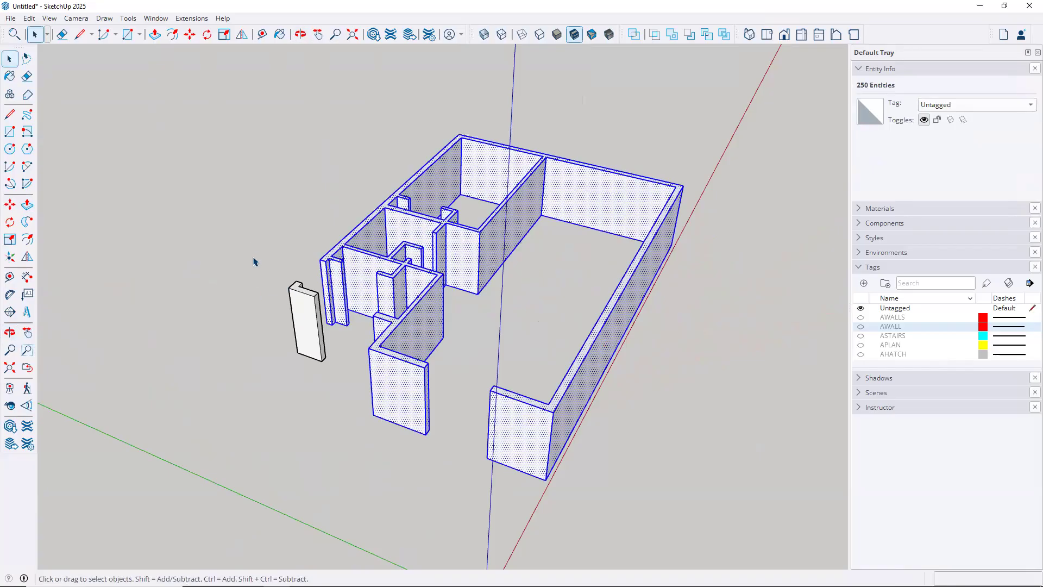
shift+click(299, 319)
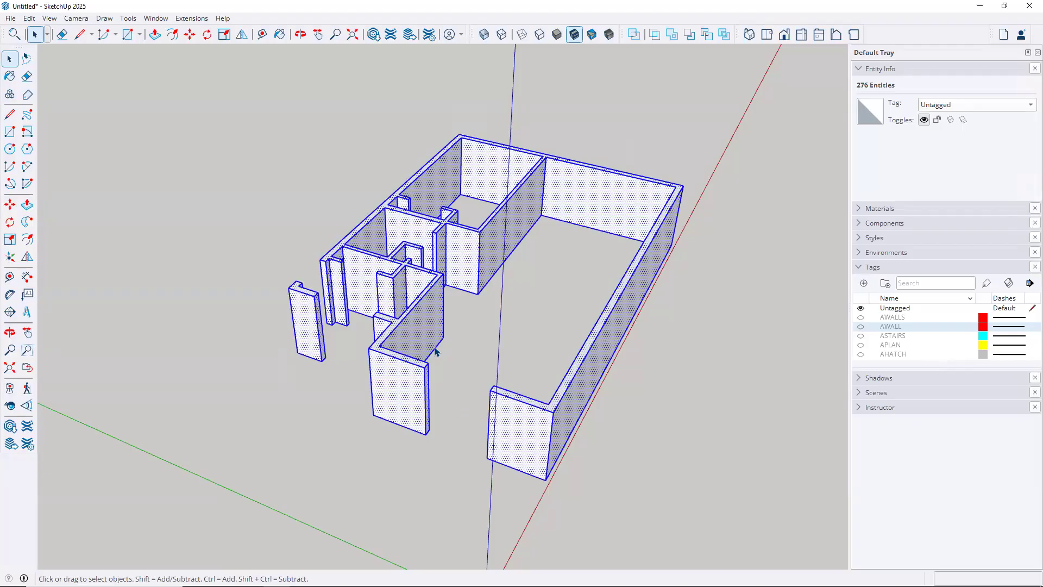
right_click(428, 325)
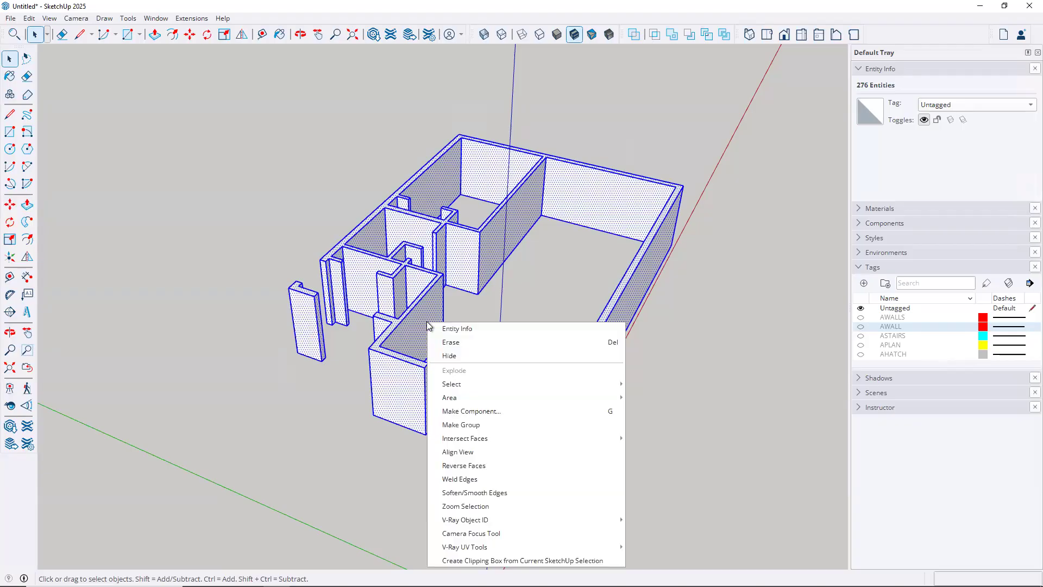
click(465, 425)
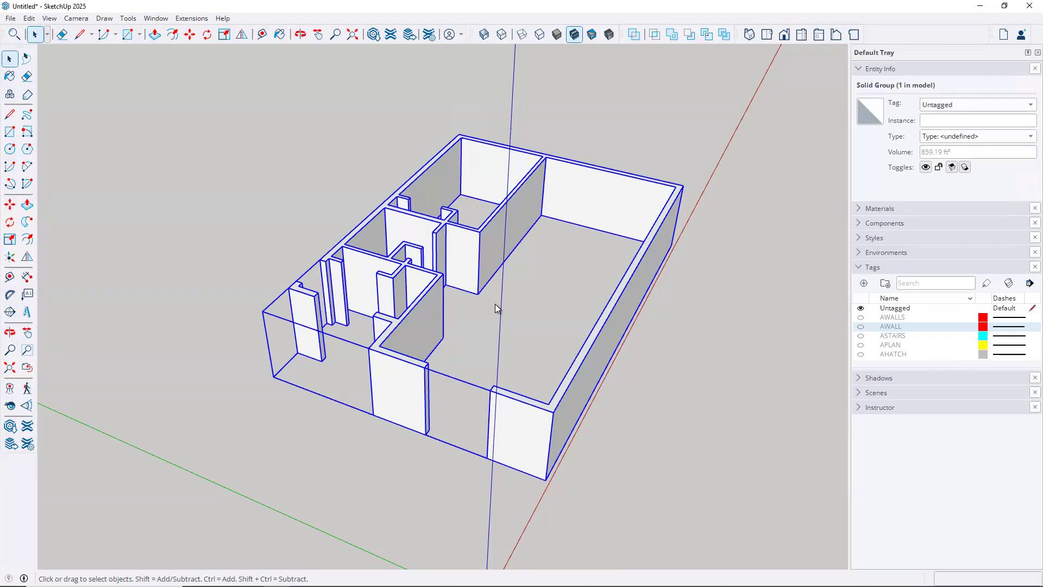
Deselect, then show the AWALLS, AWALL, ASTAIRS, APLAN and AHATCH tags
click(272, 242)
middle_drag(375, 360, 575, 381)
middle_drag(440, 379, 304, 375)
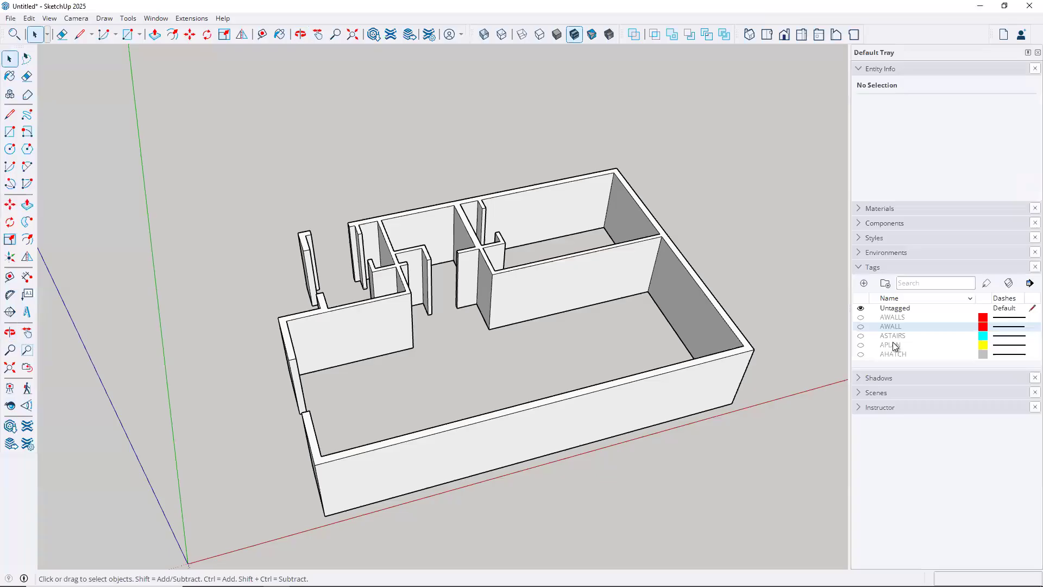
click(860, 317)
click(860, 326)
click(860, 336)
click(860, 345)
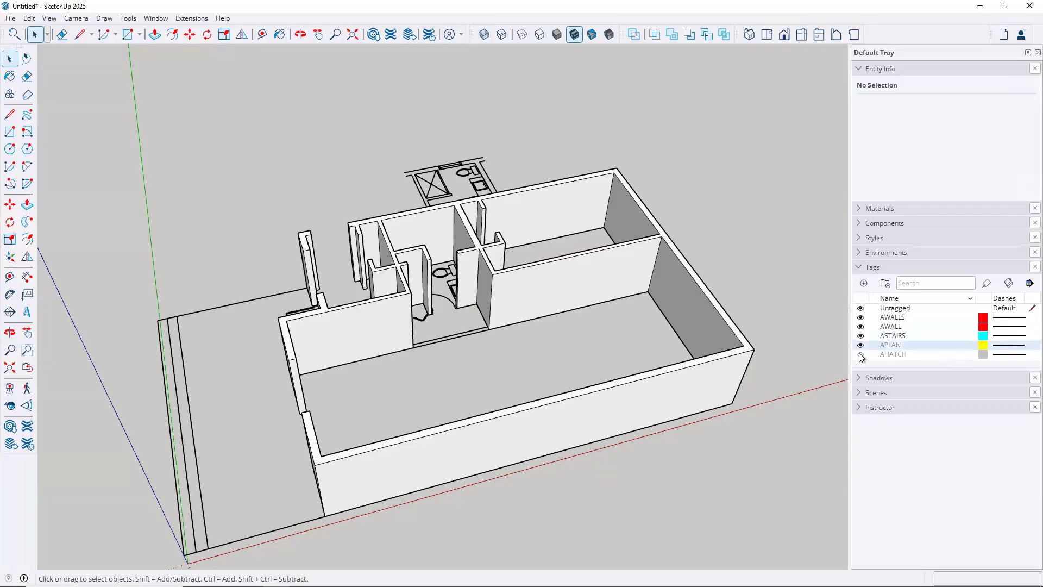
click(861, 354)
scroll(410, 288, up, 2)
middle_drag(522, 351, 298, 508)
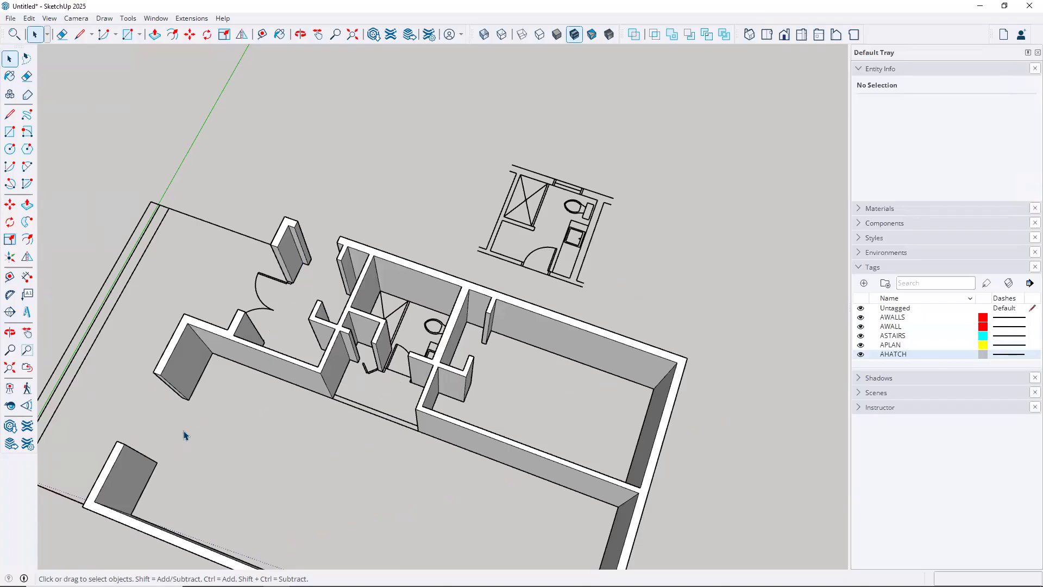
Zoom and orbit in close to a door opening and its swing arc
middle_drag(217, 354, 760, 239)
scroll(396, 377, up, 6)
middle_drag(359, 433, 698, 400)
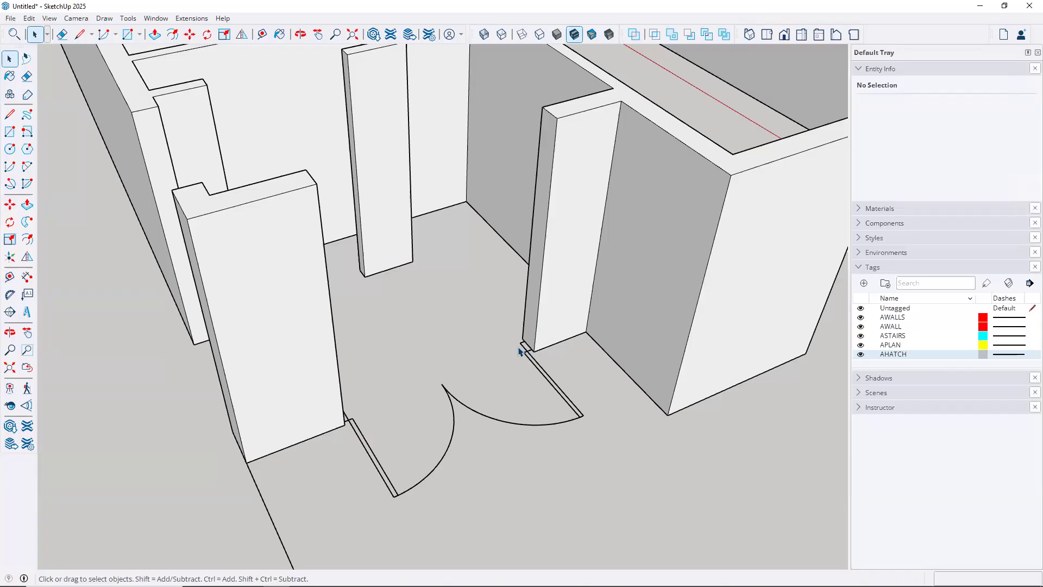
scroll(524, 342, up, 2)
middle_drag(527, 343, 471, 409)
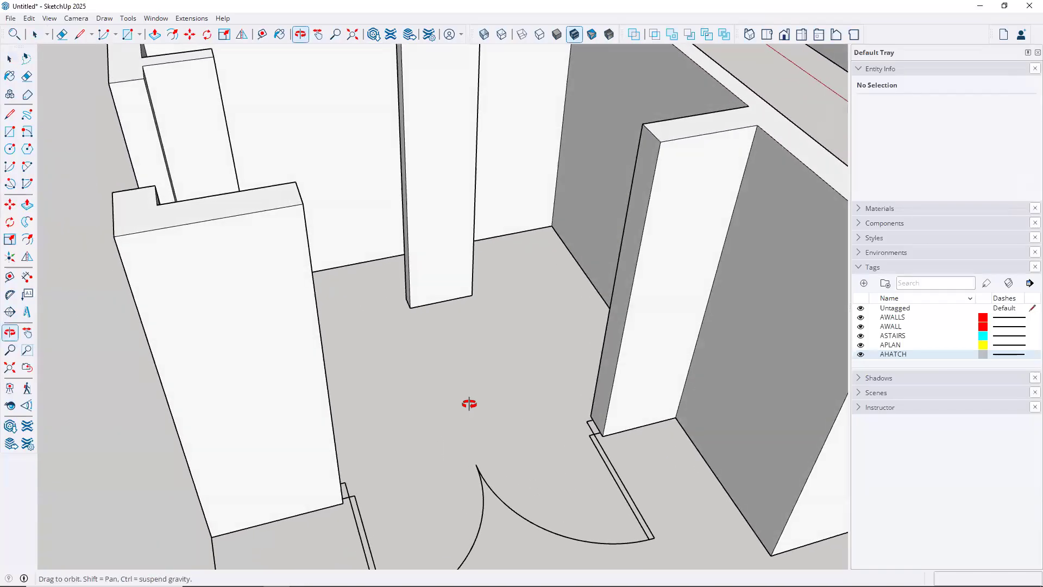
key(space)
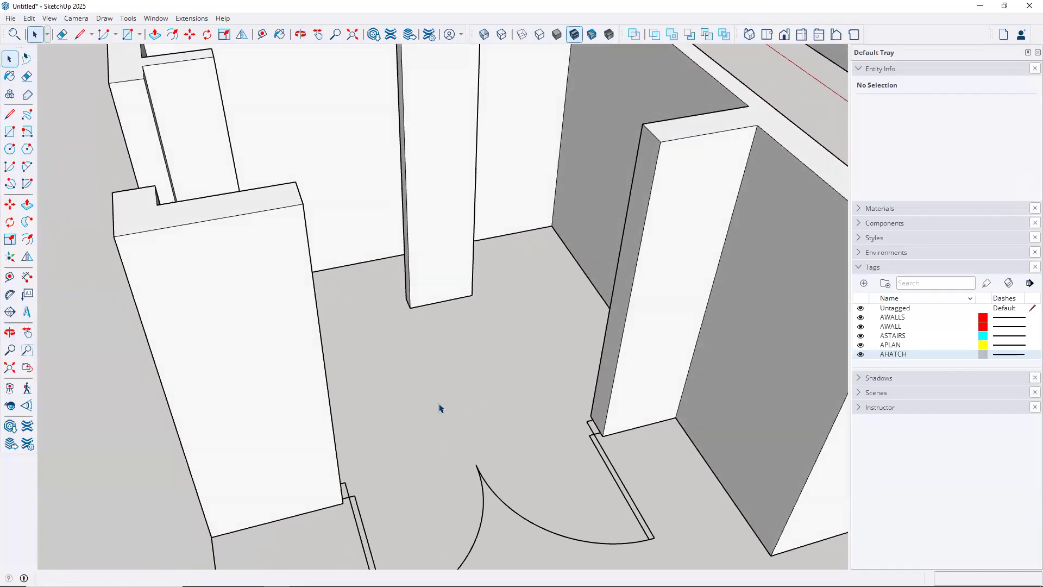
Draw a rectangle across the doorway floor and Push/Pull it up 6' 10"
click(9, 132)
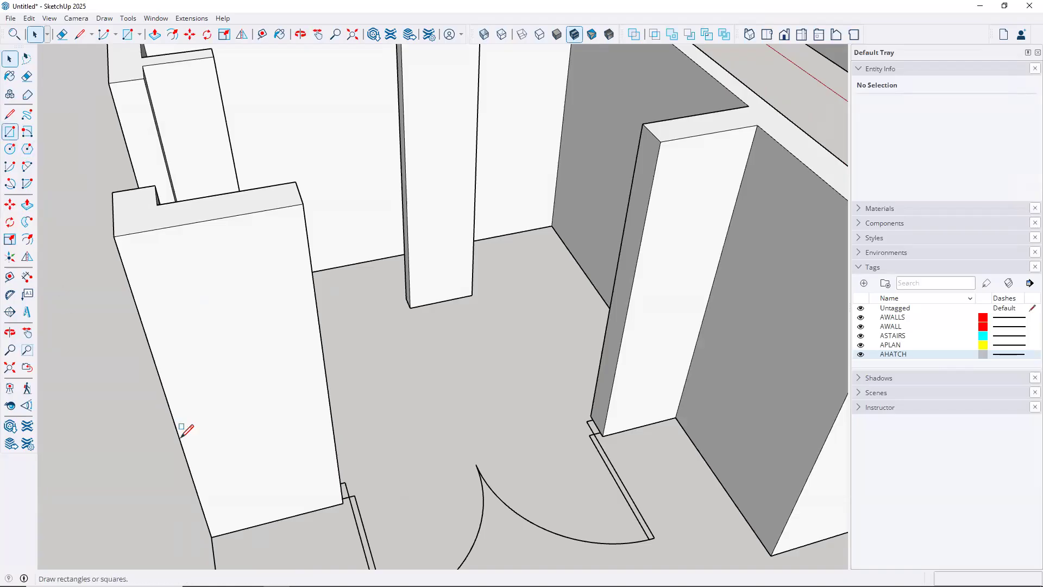
click(343, 503)
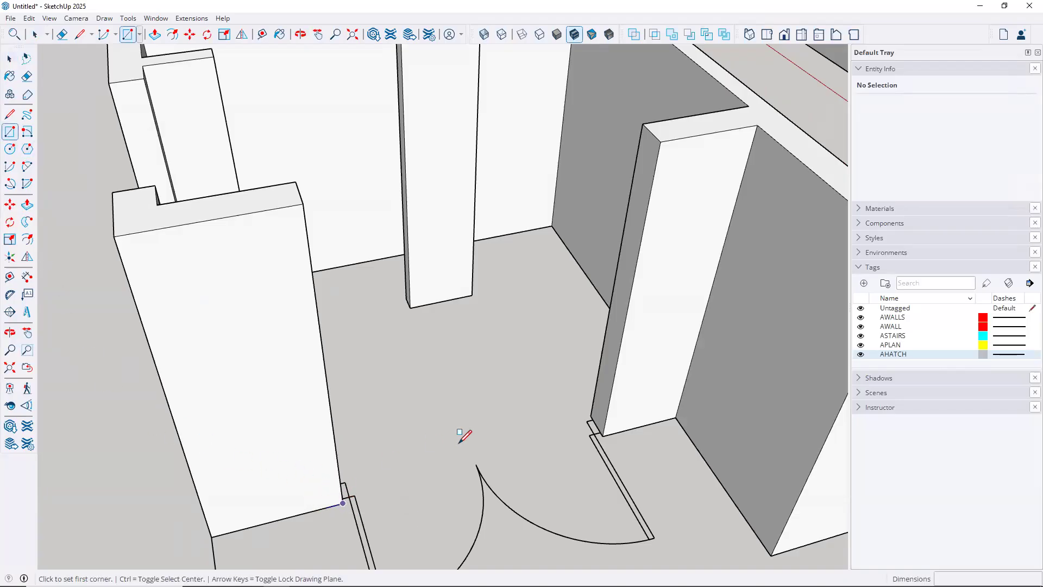
click(591, 416)
key(space)
key(p)
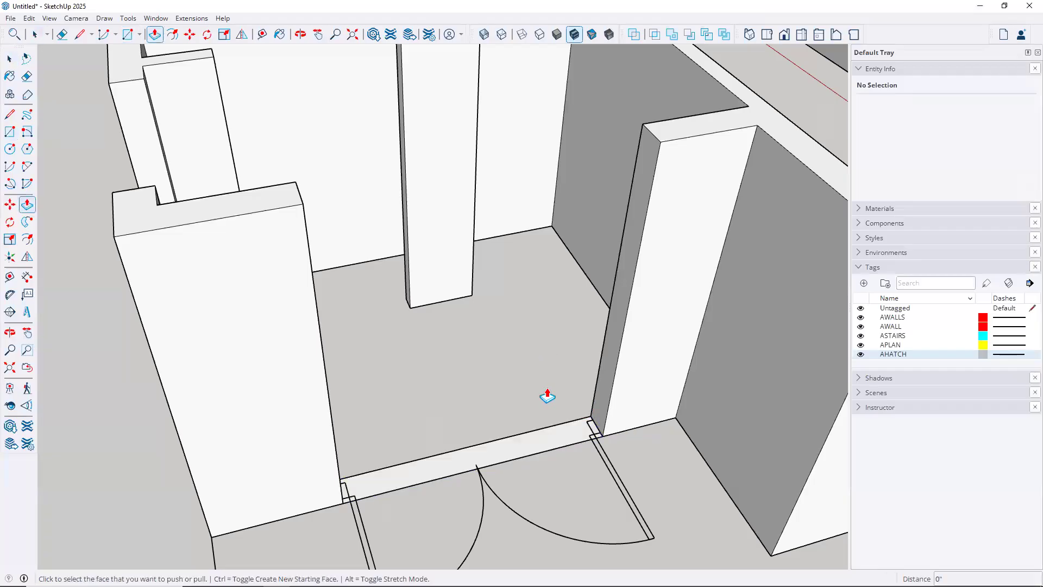
click(534, 449)
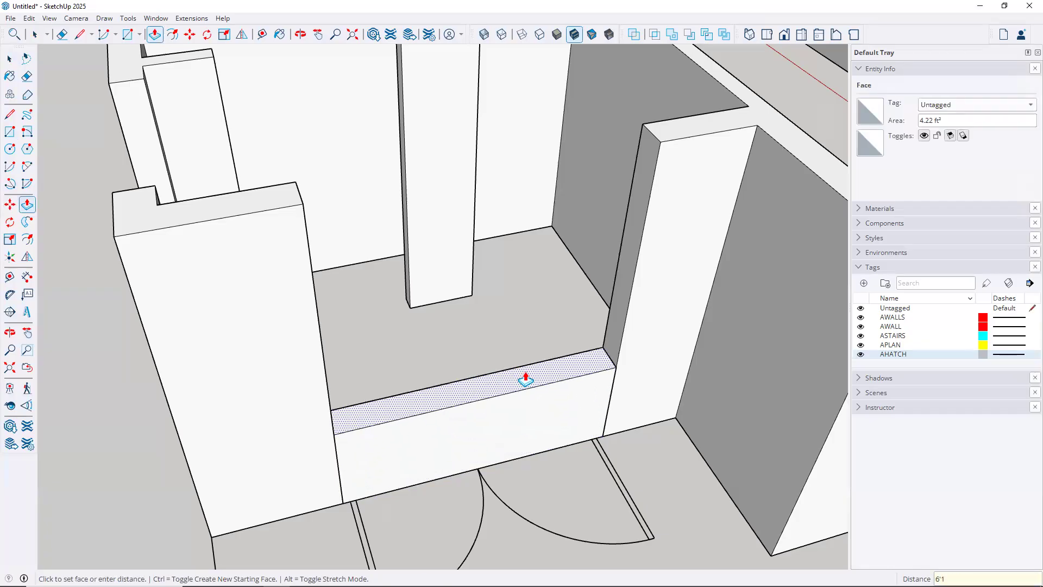
key(Return)
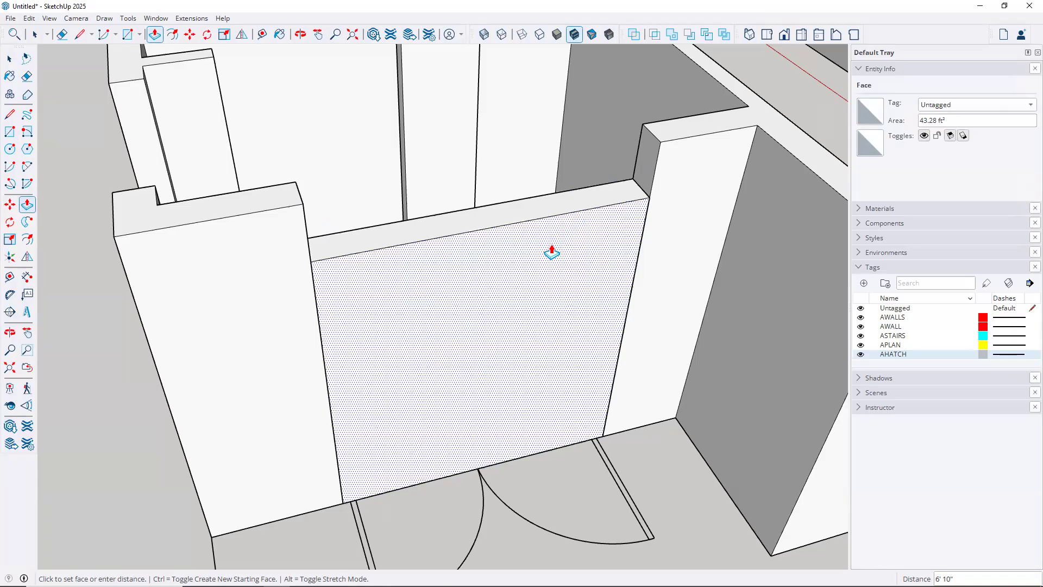
key(space)
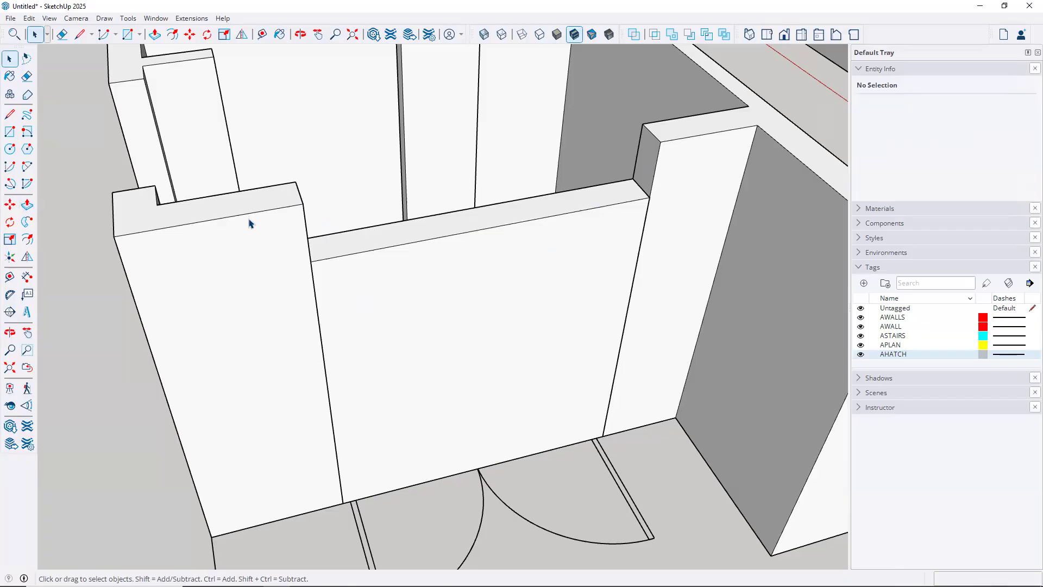
Turn off Hide Rest of Model while editing the wall group, then select a wall face
key(ctrl+z)
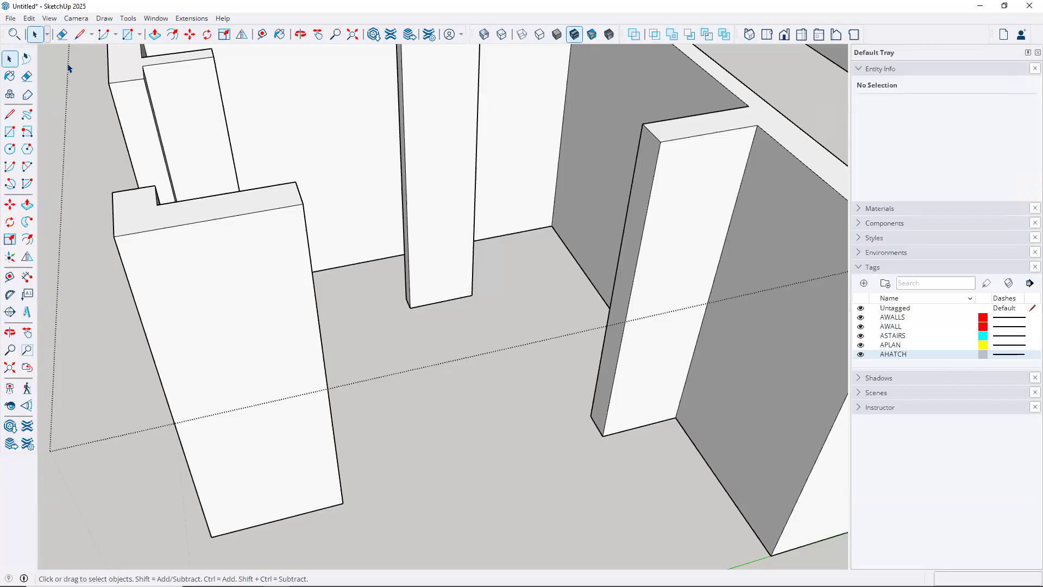
click(29, 19)
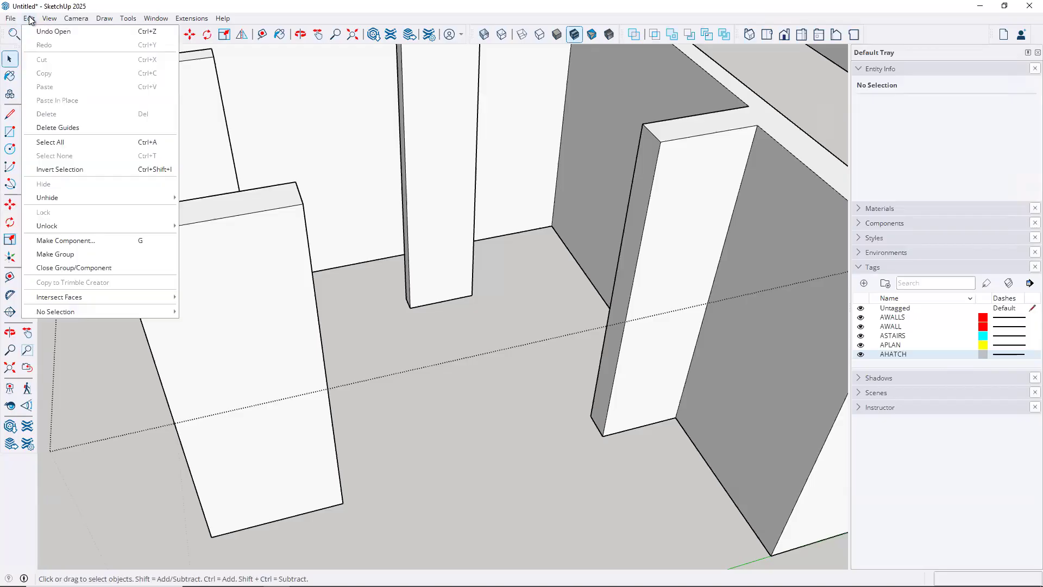
mouse_move(46, 23)
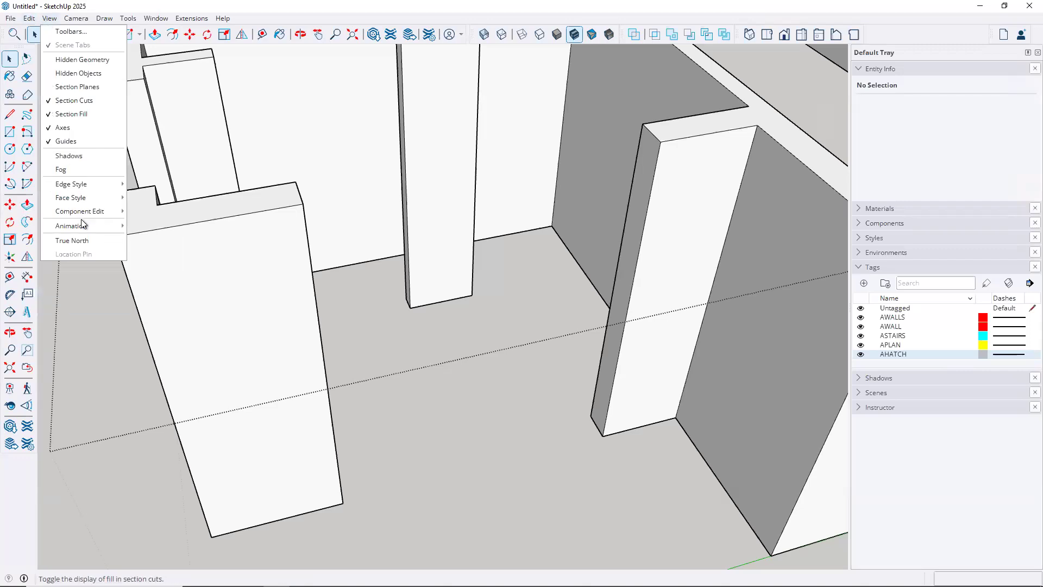
mouse_move(84, 211)
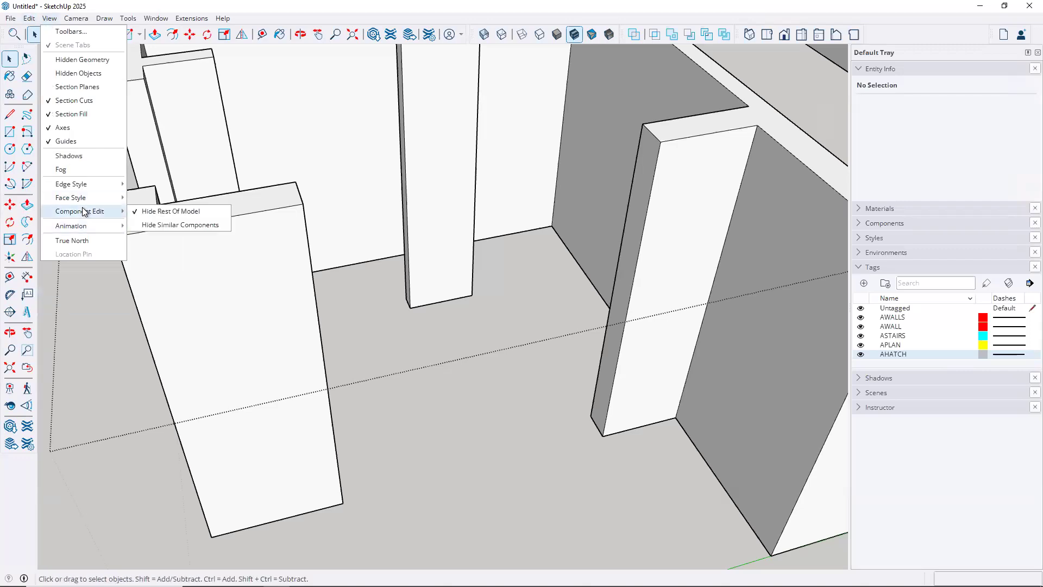
click(147, 213)
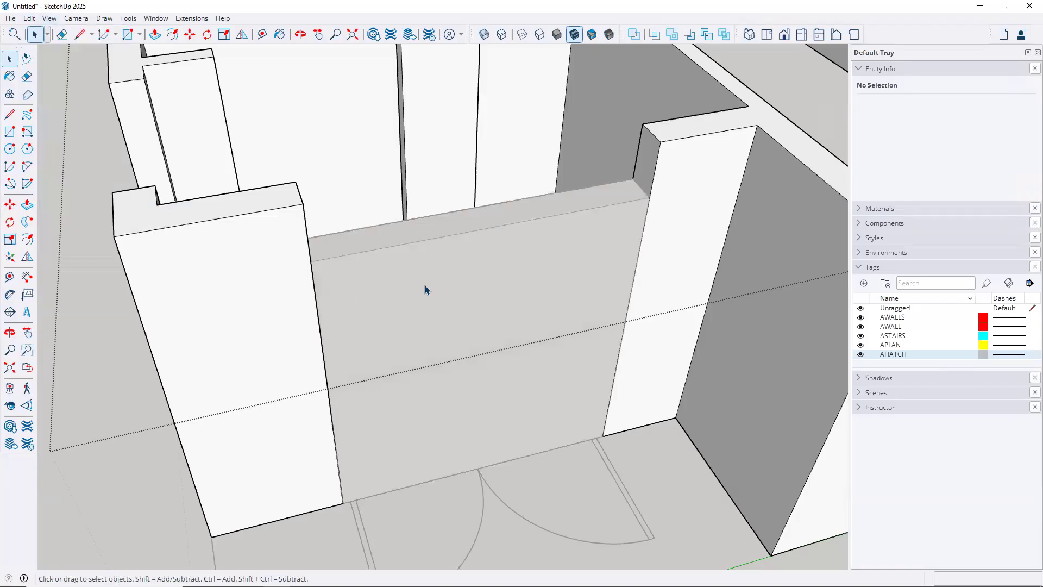
click(728, 113)
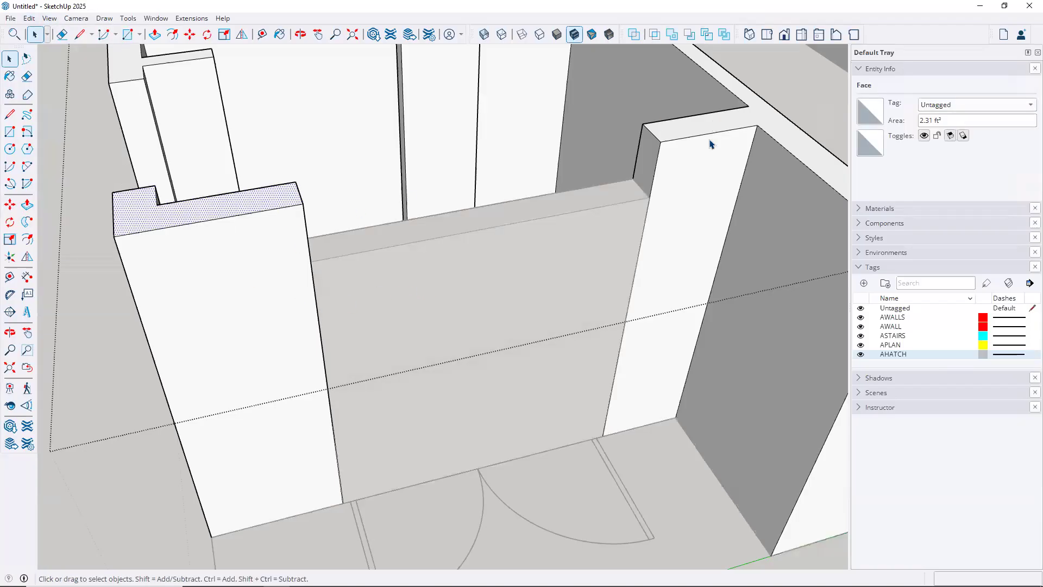
click(10, 133)
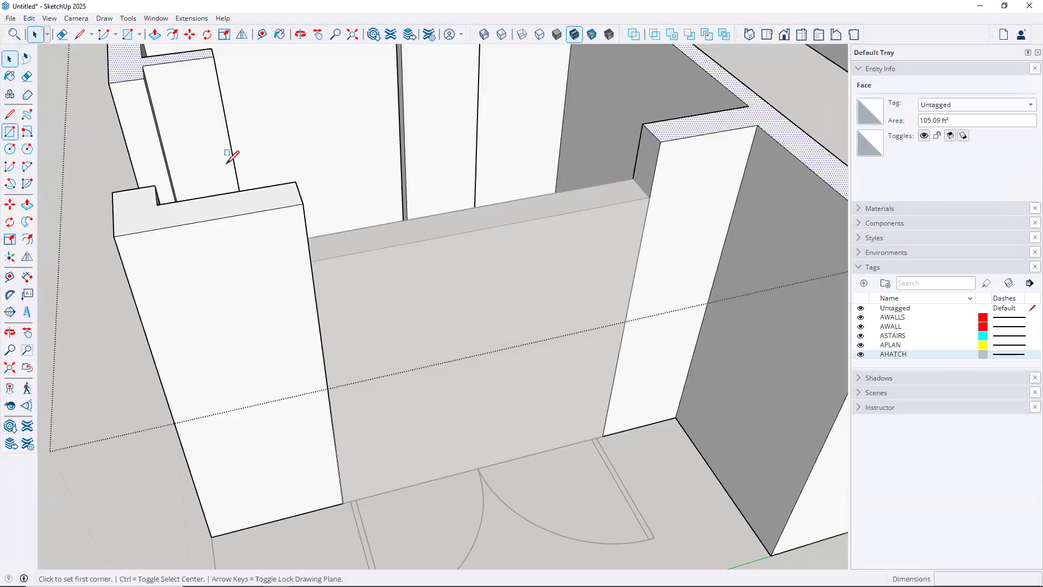
Draw a rectangle across the wall top between the piers and push it down 1' 2" as the header
click(296, 181)
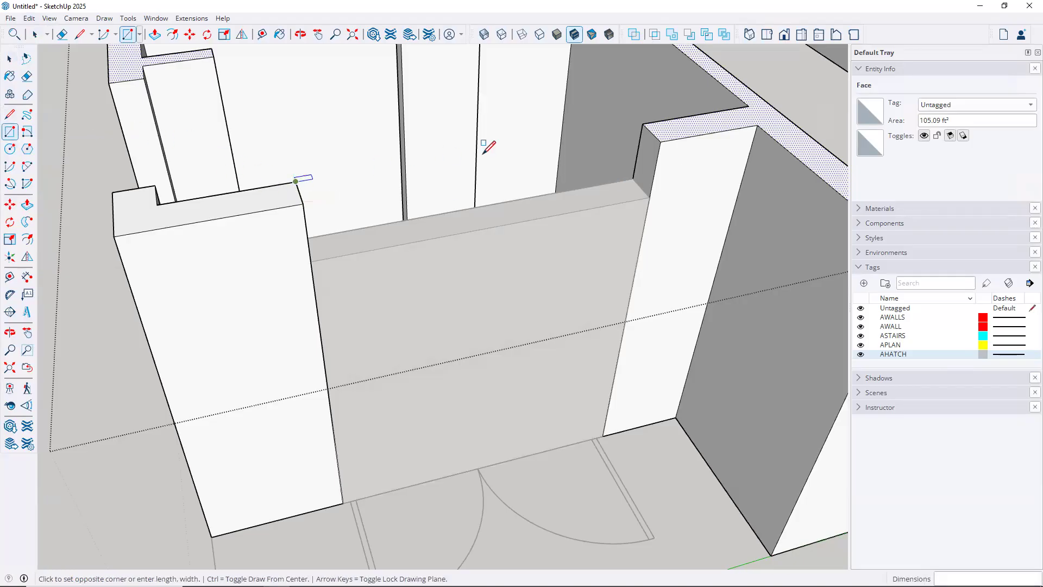
click(660, 142)
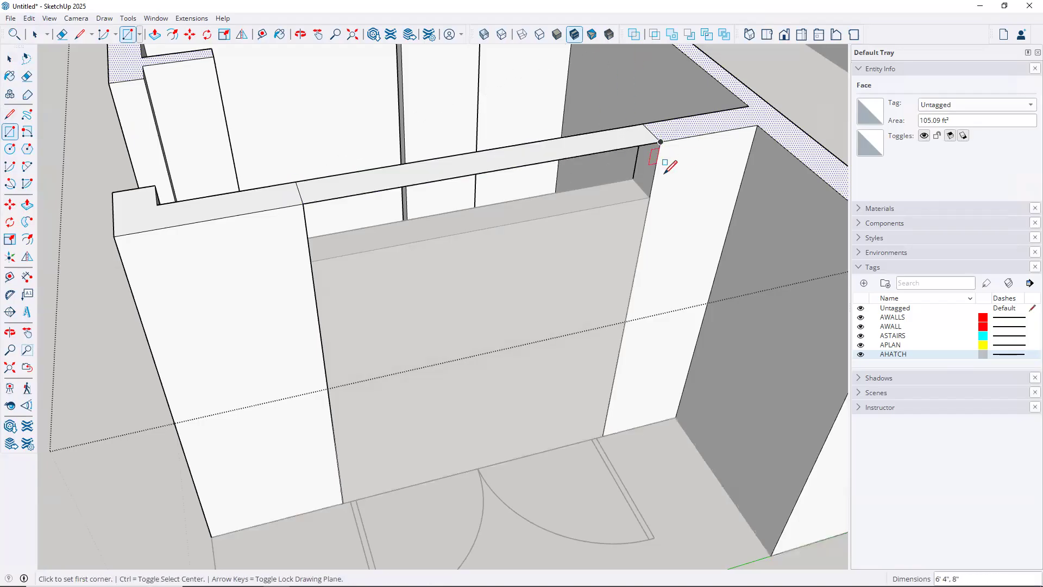
key(p)
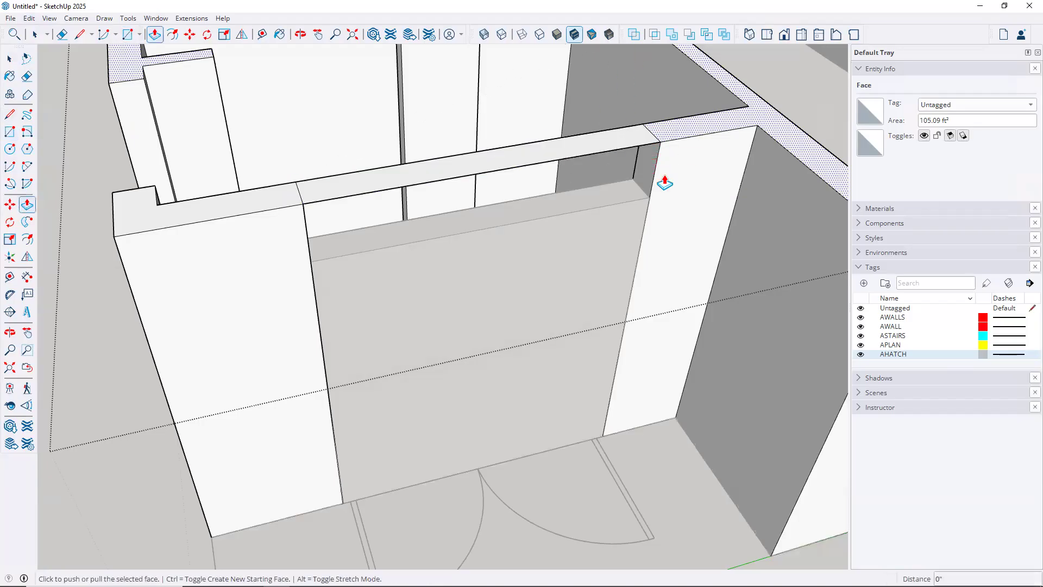
click(593, 153)
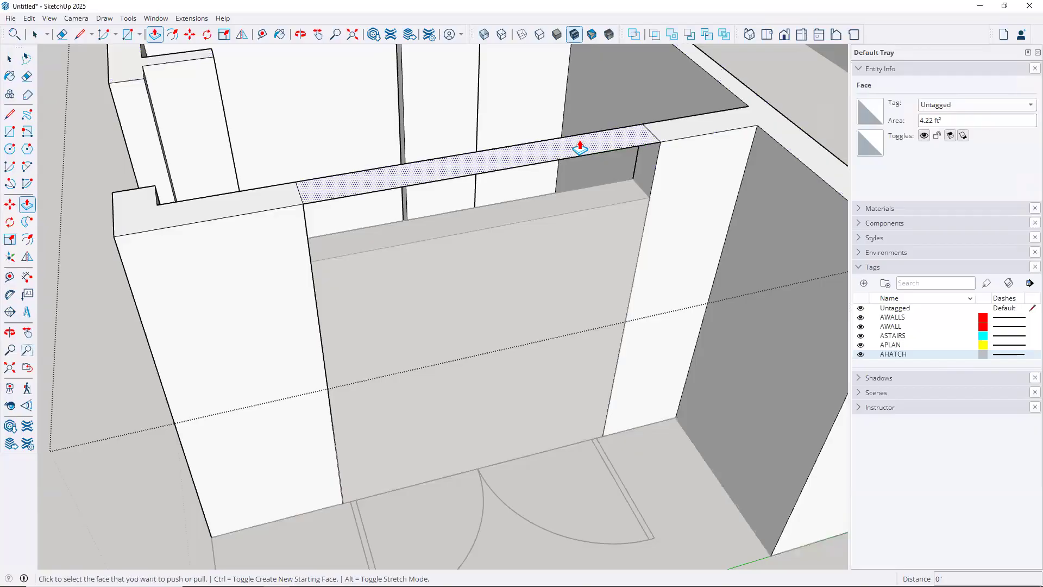
click(580, 146)
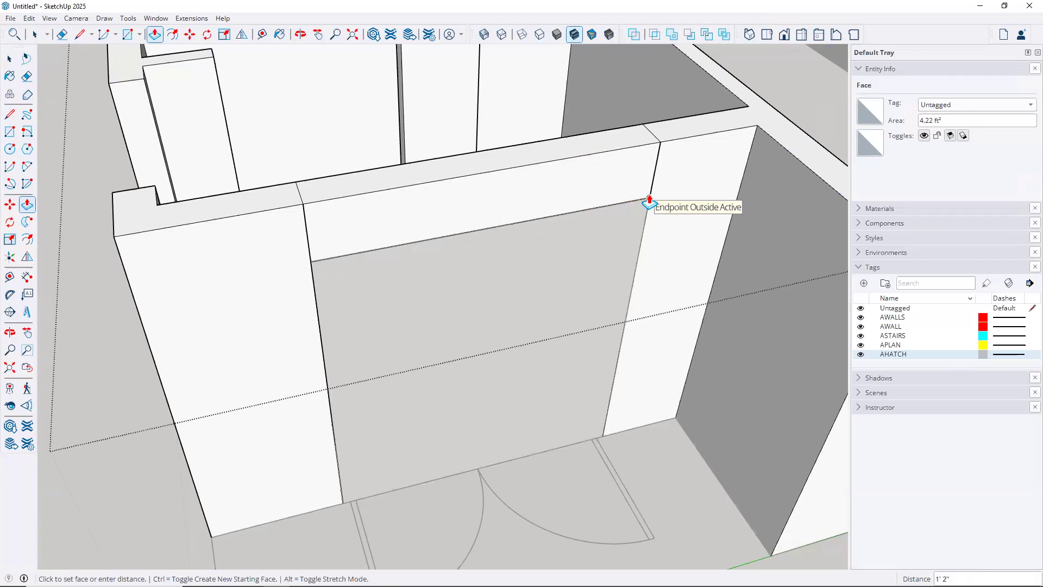
click(649, 201)
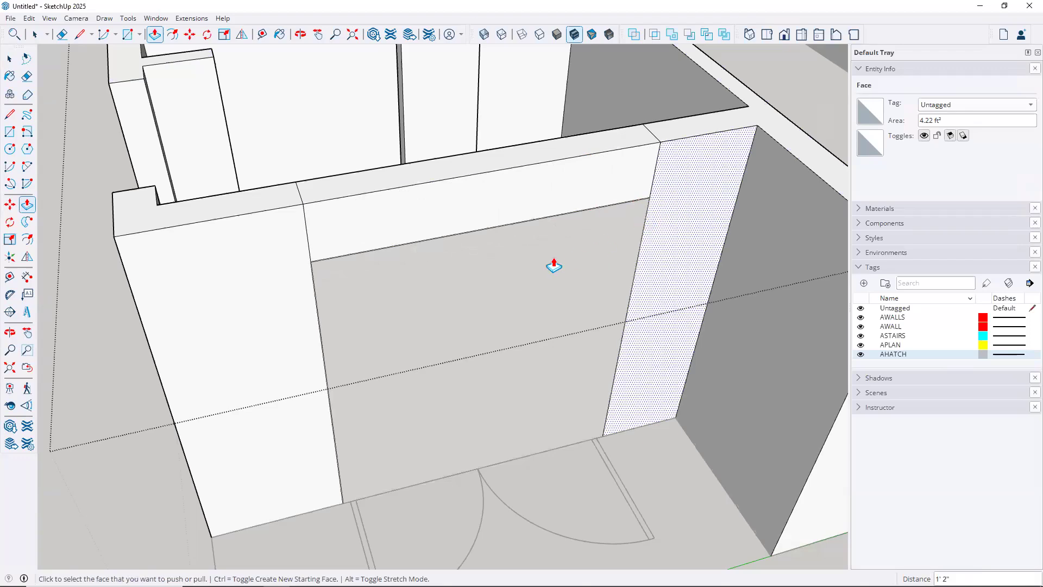
key(space)
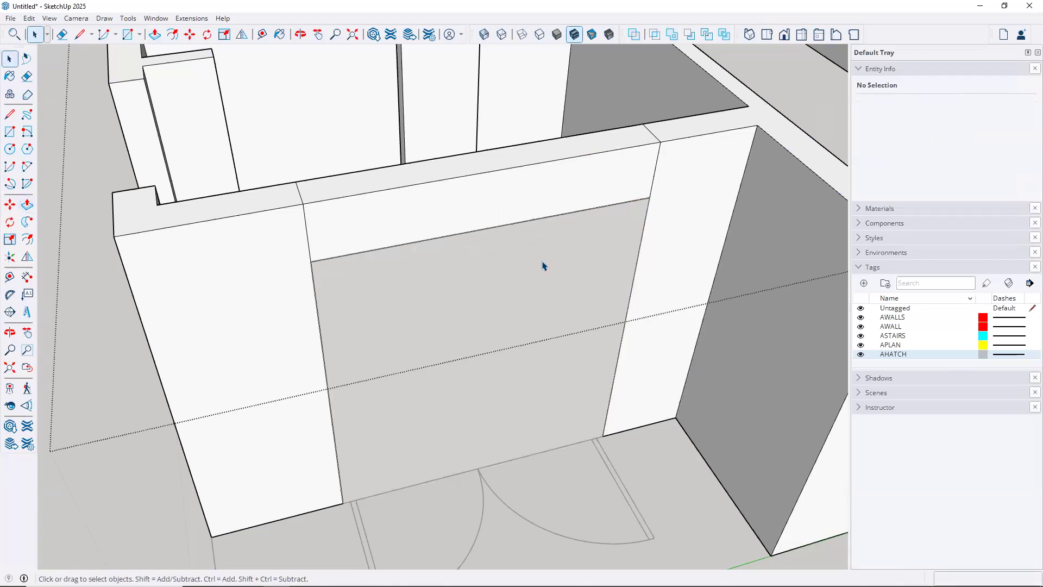
Exit the wall group and delete the filler face under the header to open the doorway
scroll(532, 283, down, 1)
scroll(533, 281, down, 2)
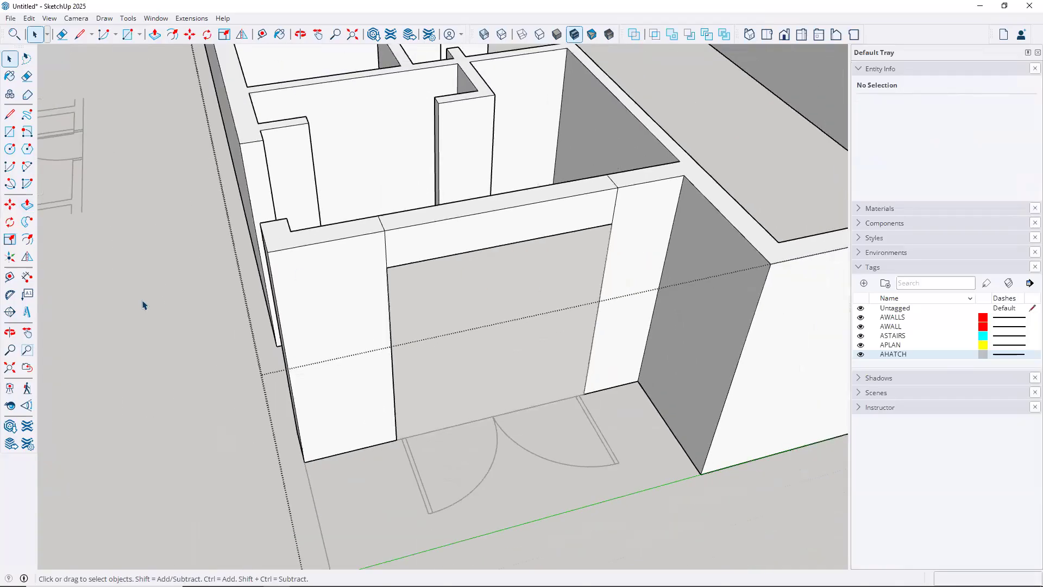
click(175, 300)
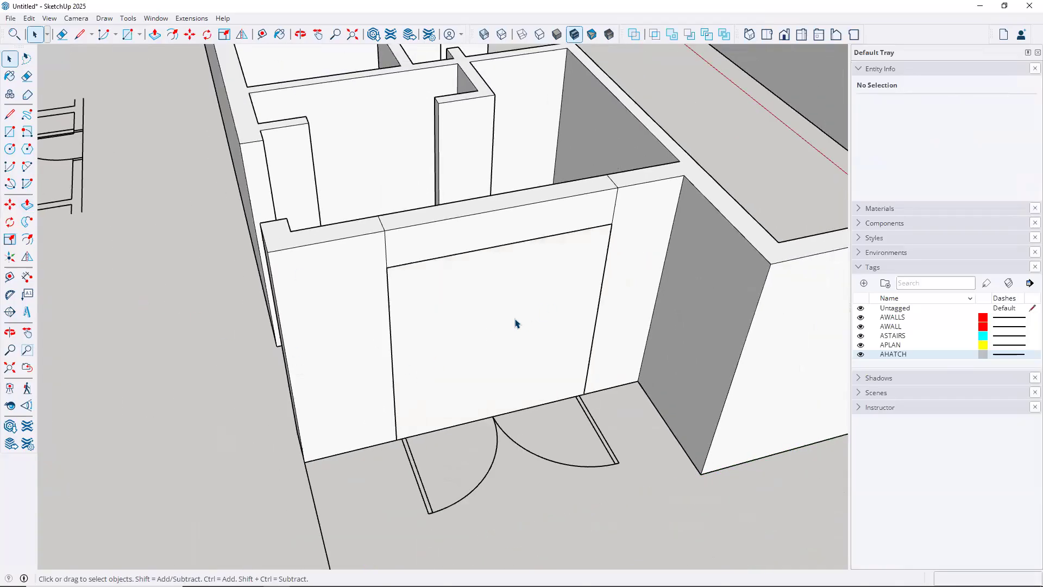
double_click(515, 324)
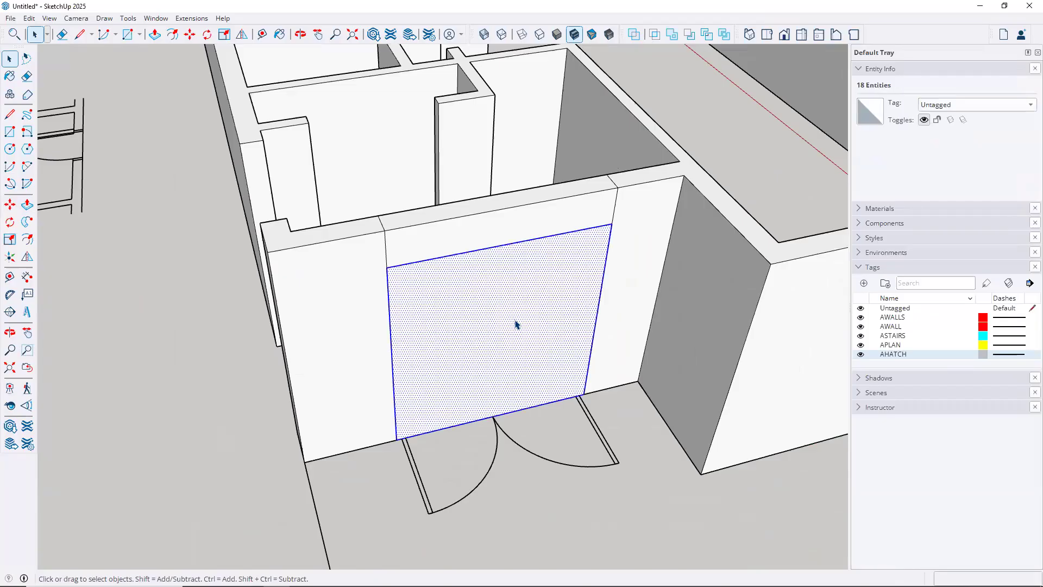
key(Delete)
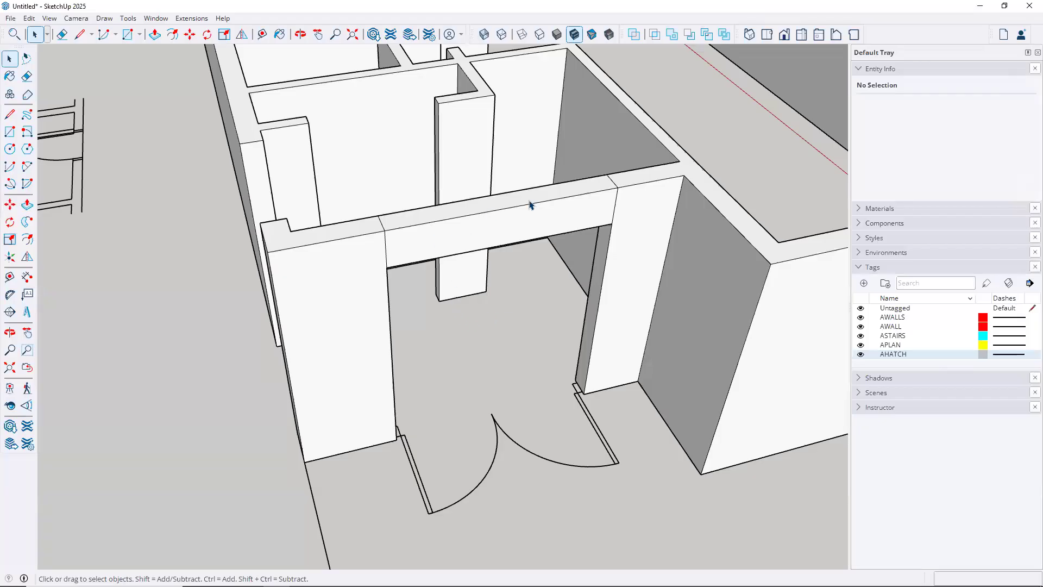
Select the wall group and reopen it for editing
scroll(551, 207, up, 2)
scroll(551, 206, up, 1)
click(553, 238)
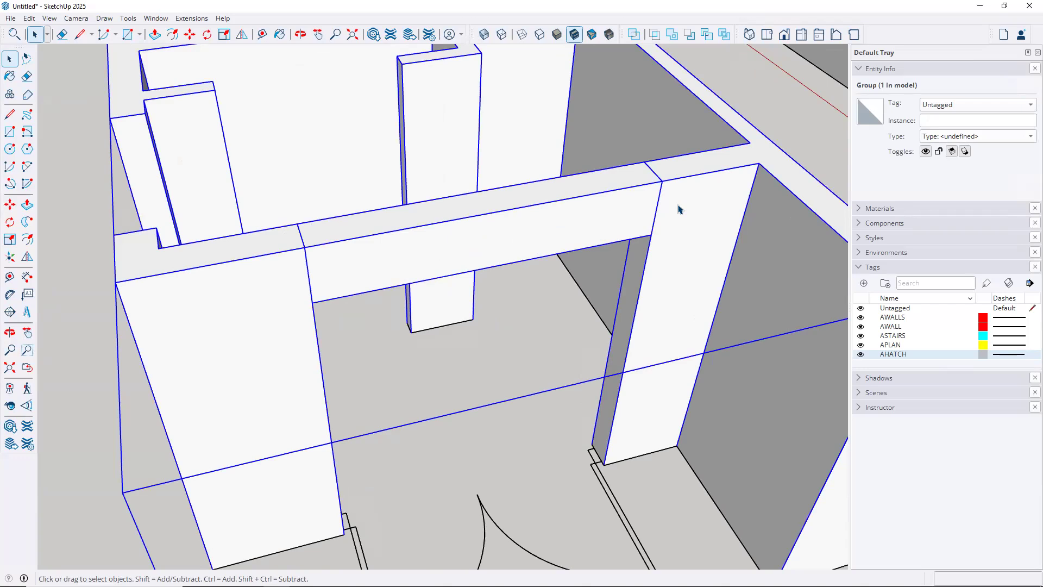
double_click(603, 218)
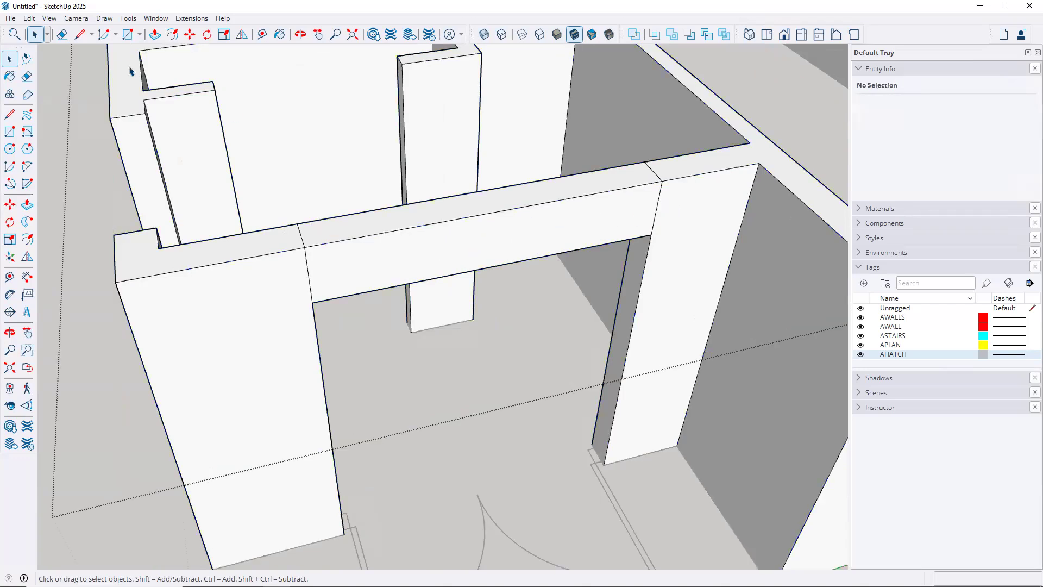
Toggle Hide Rest Of Model, enable X-ray, and orbit to the header joint
click(49, 18)
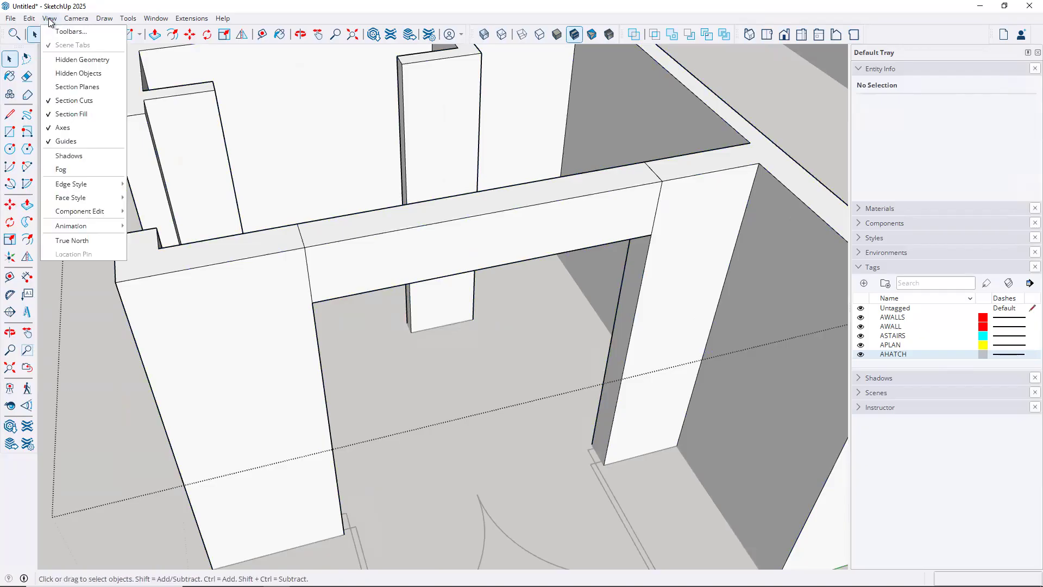
mouse_move(86, 210)
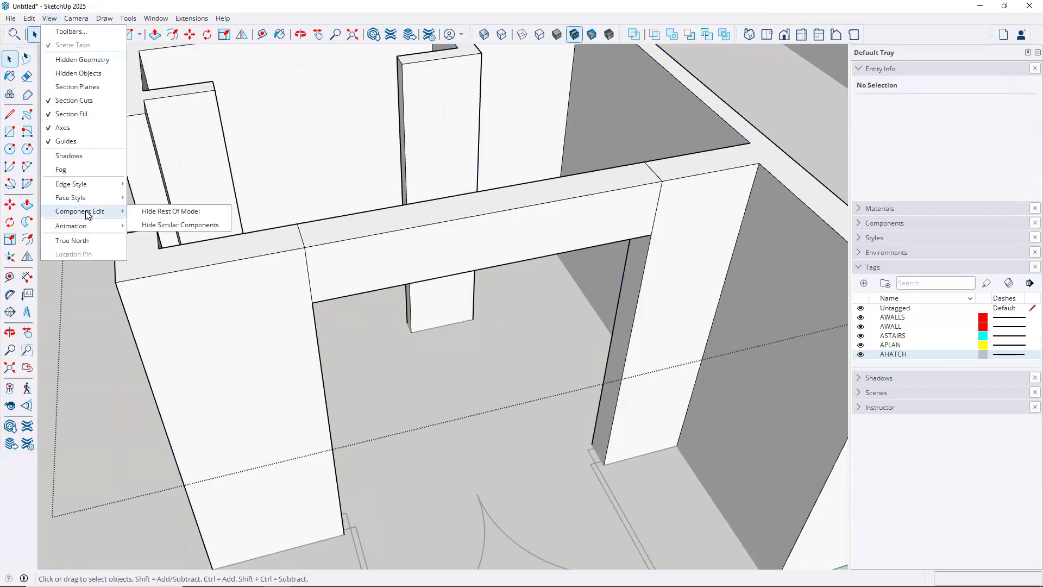
click(137, 211)
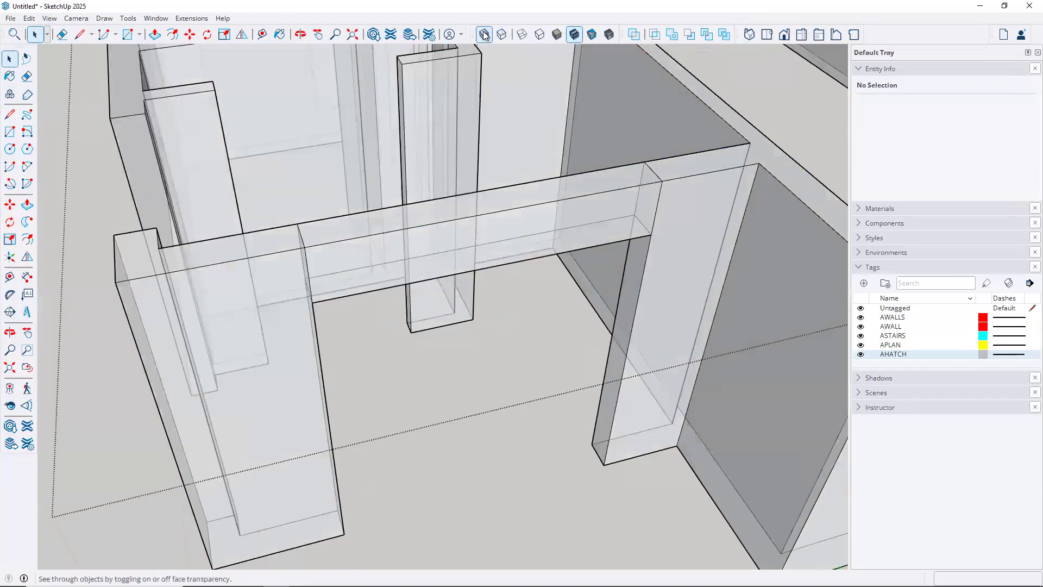
click(484, 36)
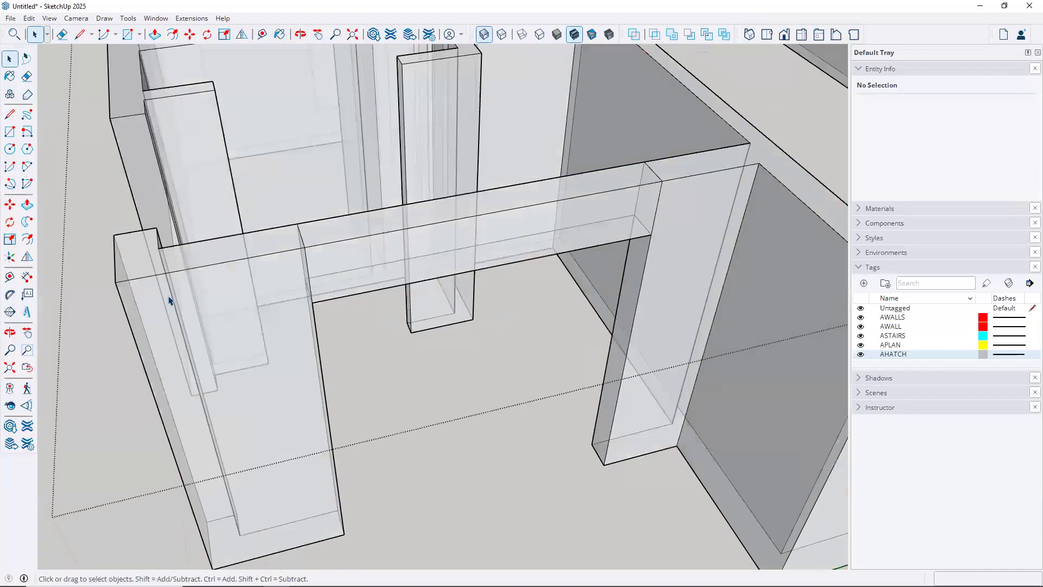
scroll(312, 252, down, 1)
middle_drag(381, 264, 556, 283)
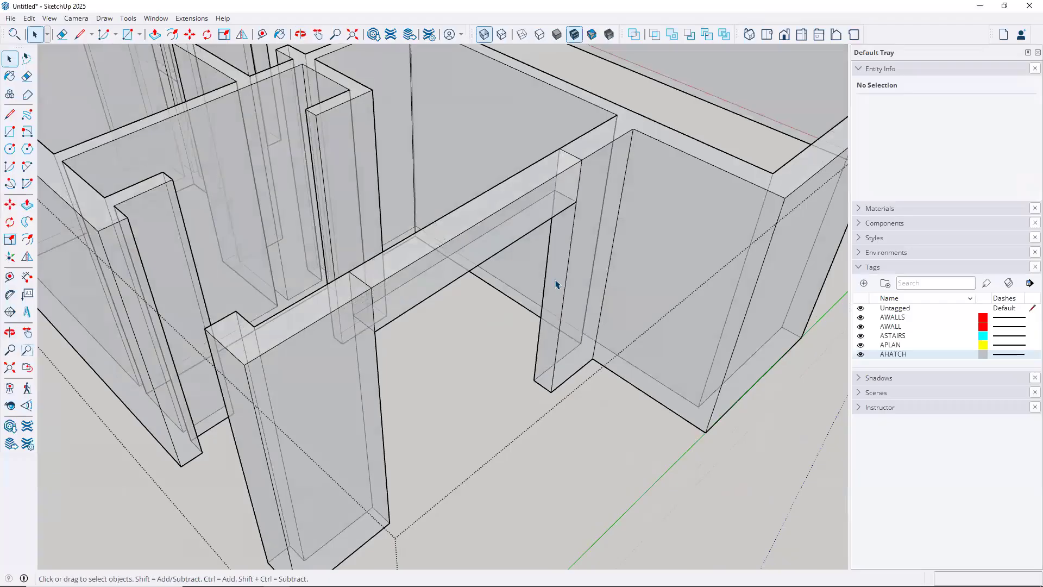
scroll(586, 163, up, 5)
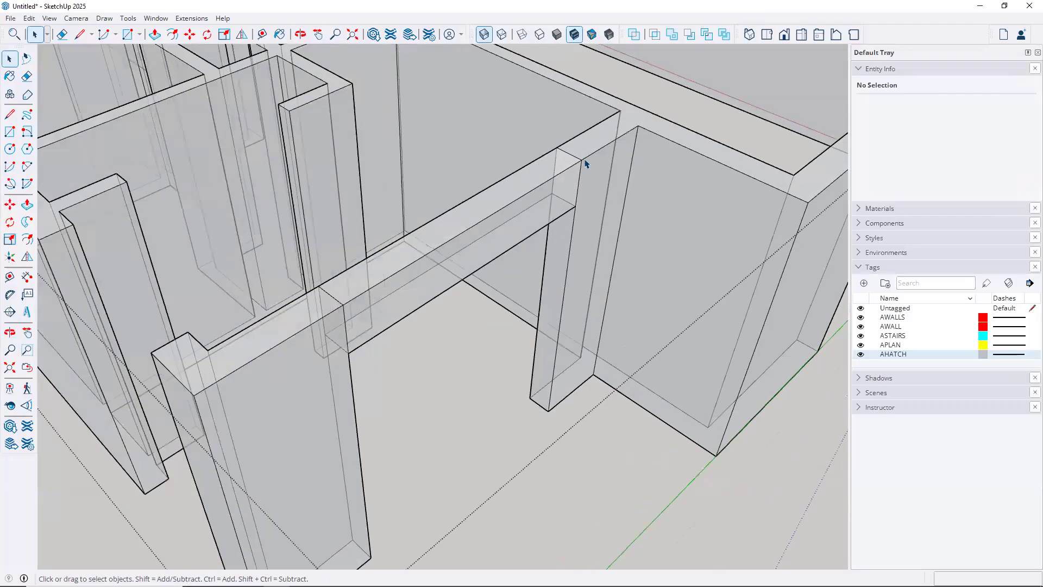
Erase the top and vertical seam edges at the header's right joint
key(e)
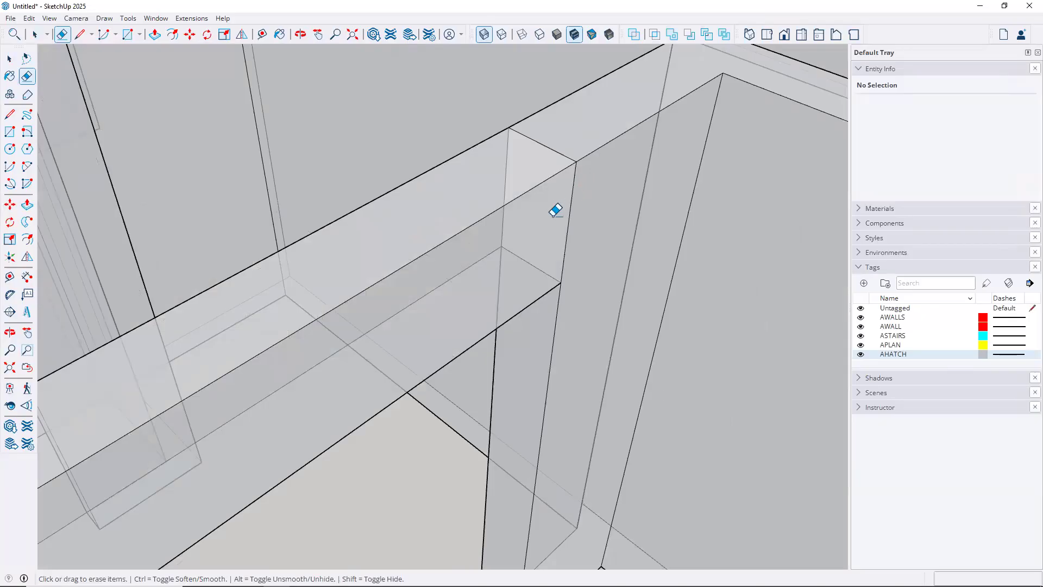
click(541, 145)
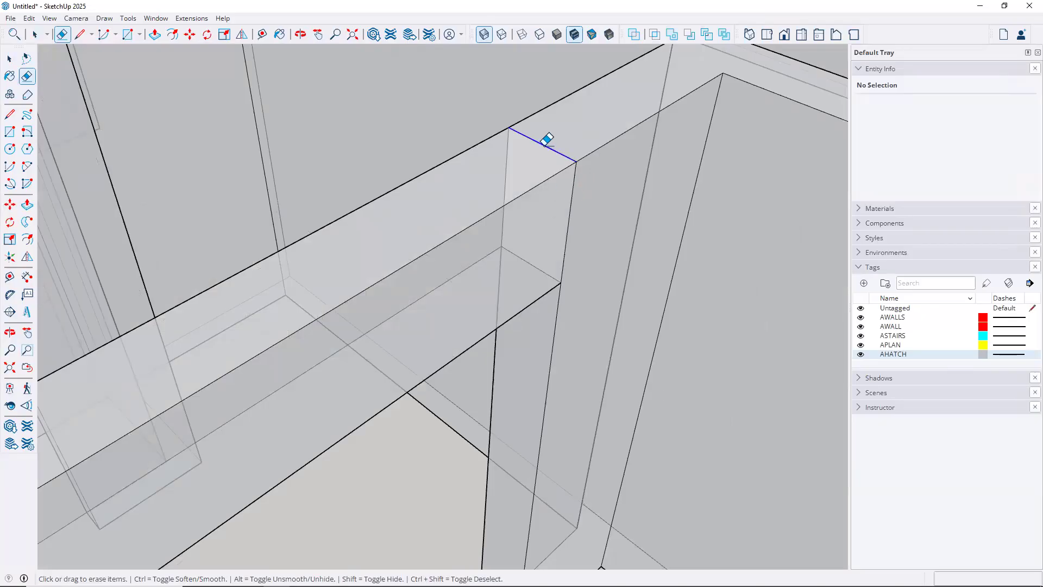
drag(509, 148, 514, 178)
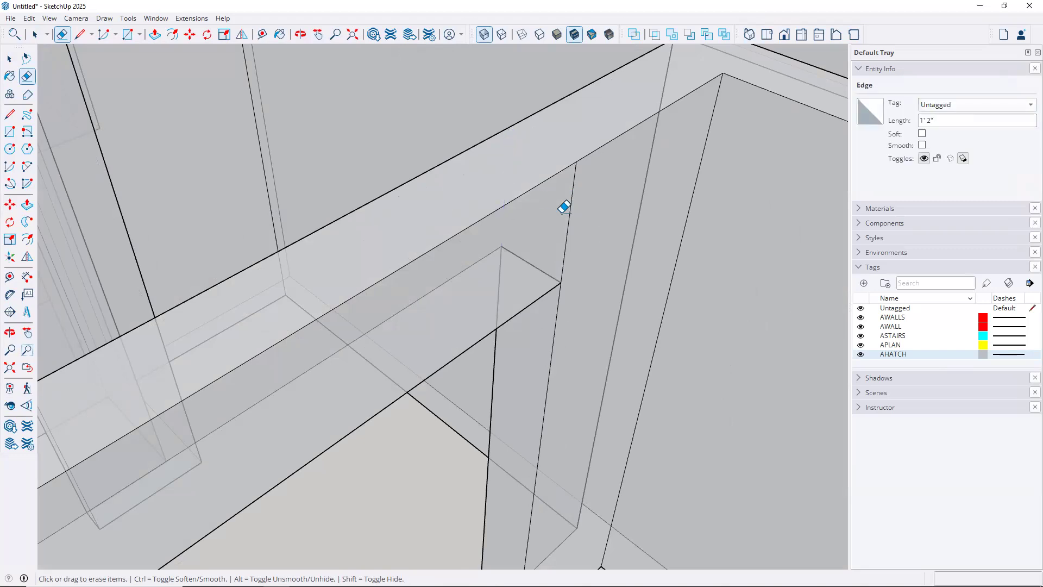
drag(571, 210, 581, 221)
middle_drag(581, 221, 286, 400)
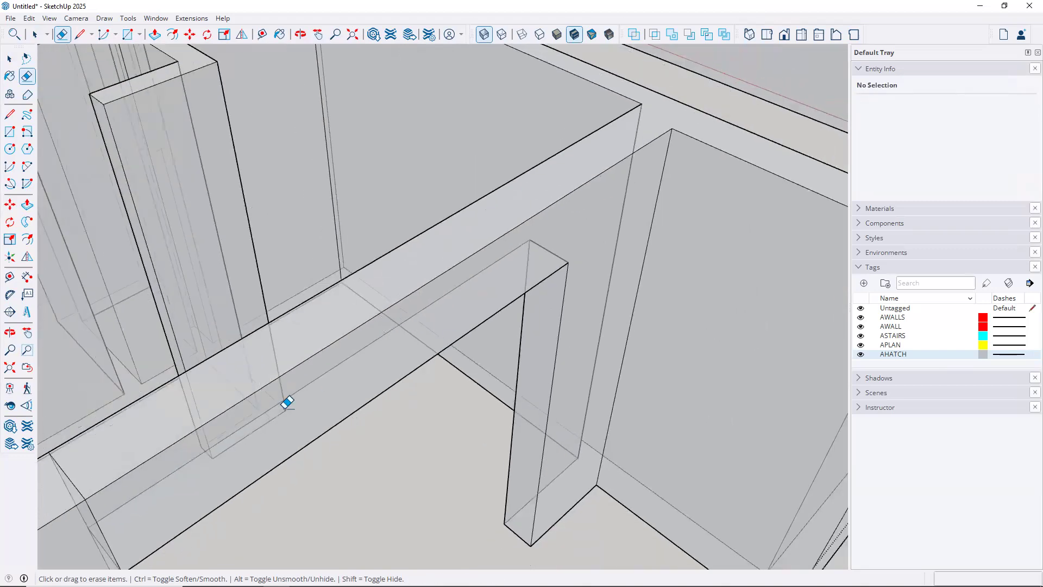
Erase the remaining seam edges at the header's left joint
mouse_move(297, 362)
middle_down()
mouse_move(380, 258)
mouse_move(517, 216)
mouse_move(232, 189)
mouse_move(468, 299)
middle_up()
scroll(456, 284, up, 2)
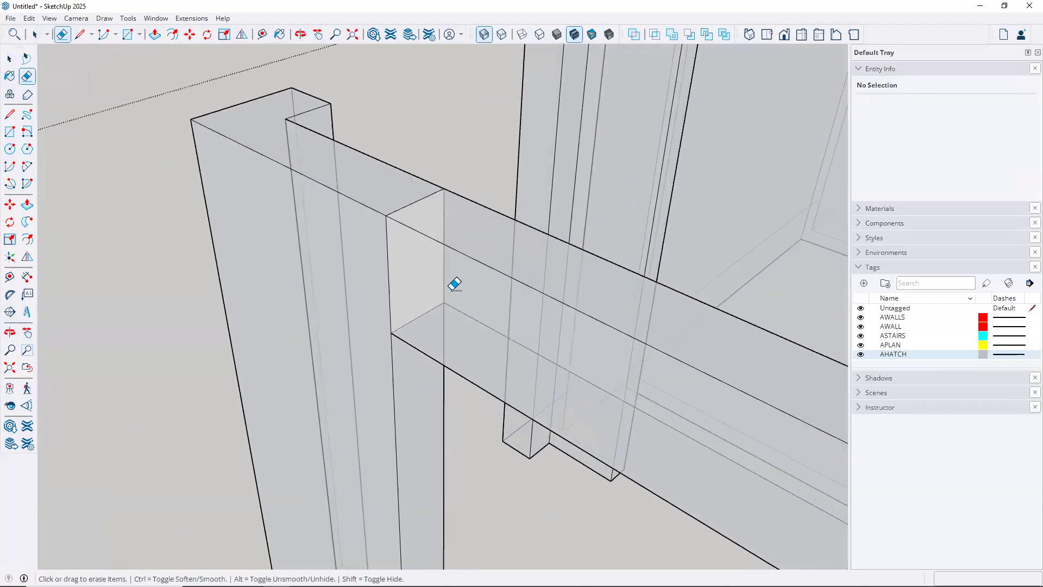
click(443, 280)
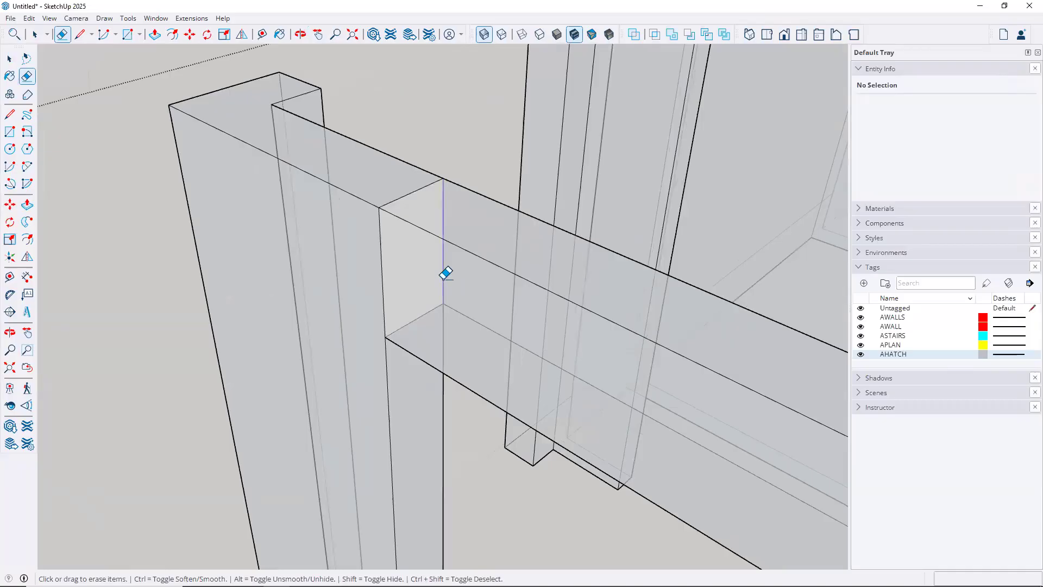
drag(445, 274, 429, 213)
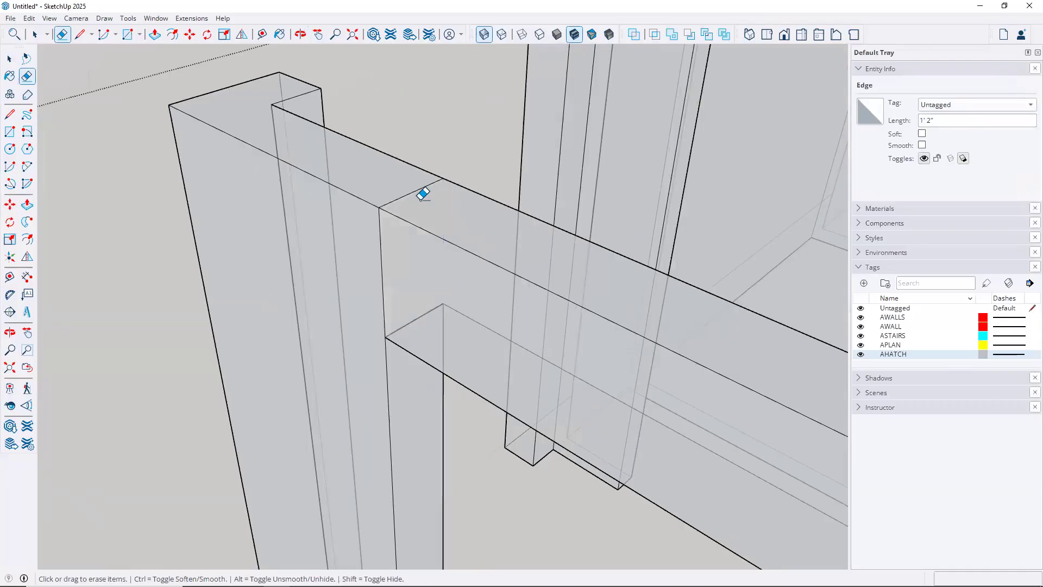
click(419, 189)
click(381, 241)
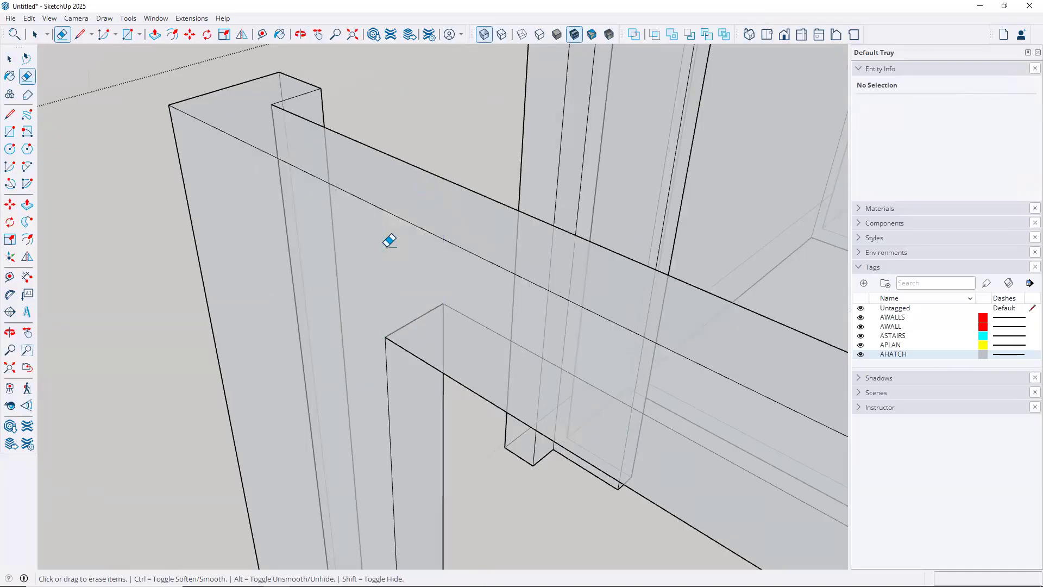
scroll(391, 240, down, 5)
mouse_move(454, 310)
middle_down()
mouse_move(438, 275)
mouse_move(511, 224)
mouse_move(652, 202)
mouse_move(778, 223)
mouse_move(771, 237)
mouse_move(701, 262)
mouse_move(521, 286)
mouse_move(491, 338)
middle_up()
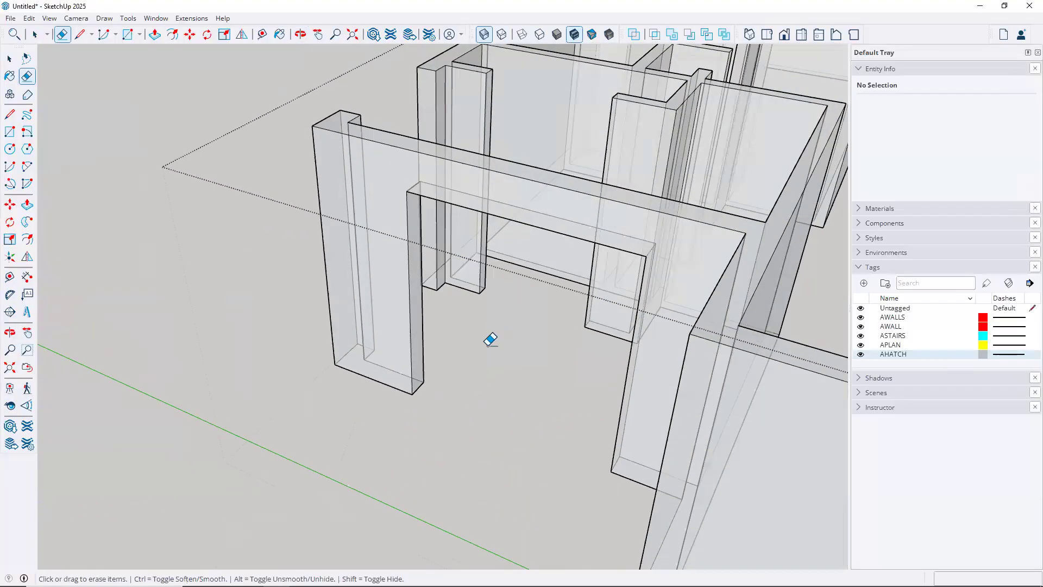
key(space)
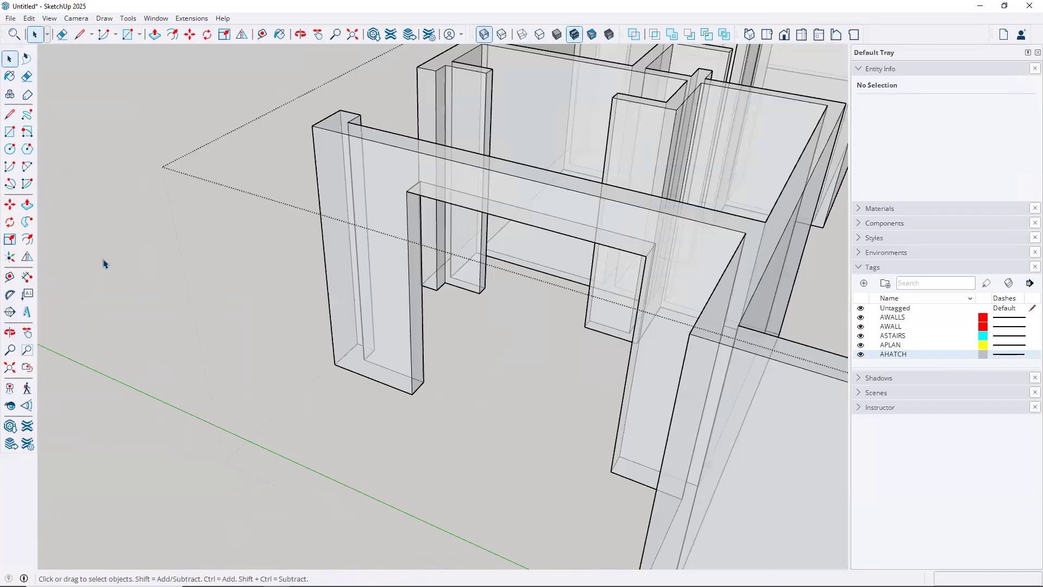
Turn X-ray off so the walls appear solid again
click(103, 251)
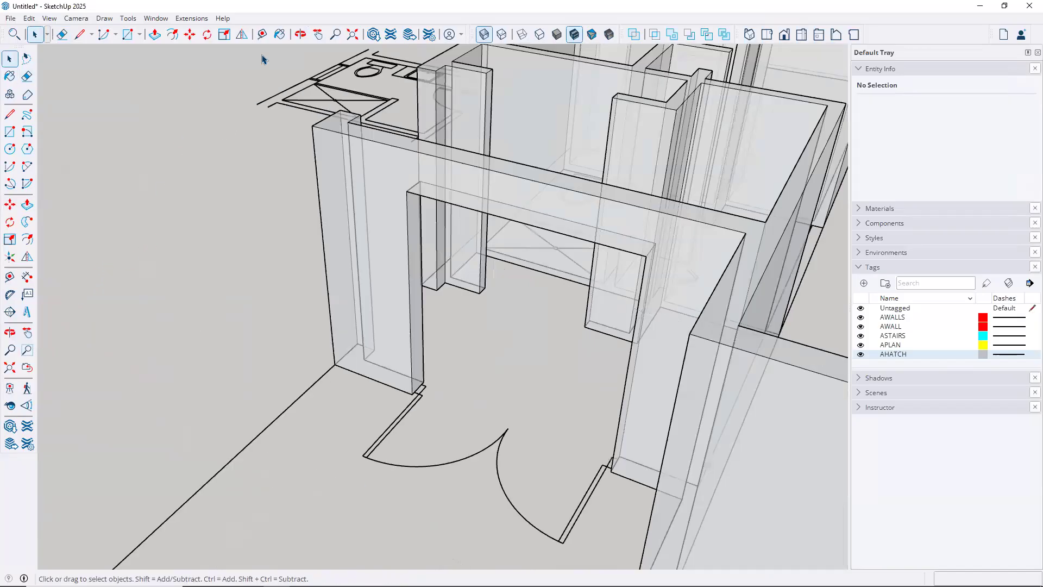
click(484, 36)
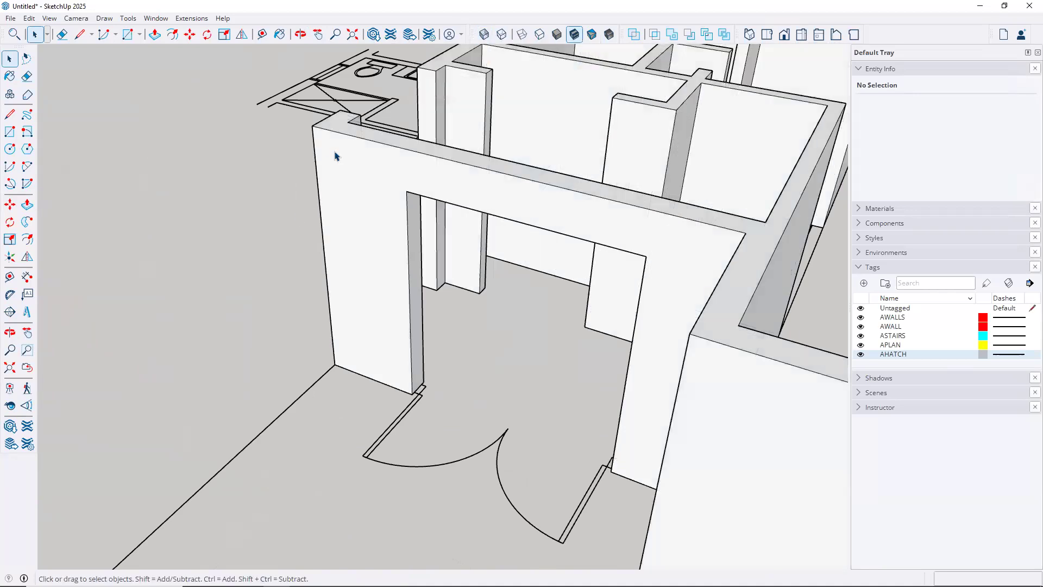
click(345, 140)
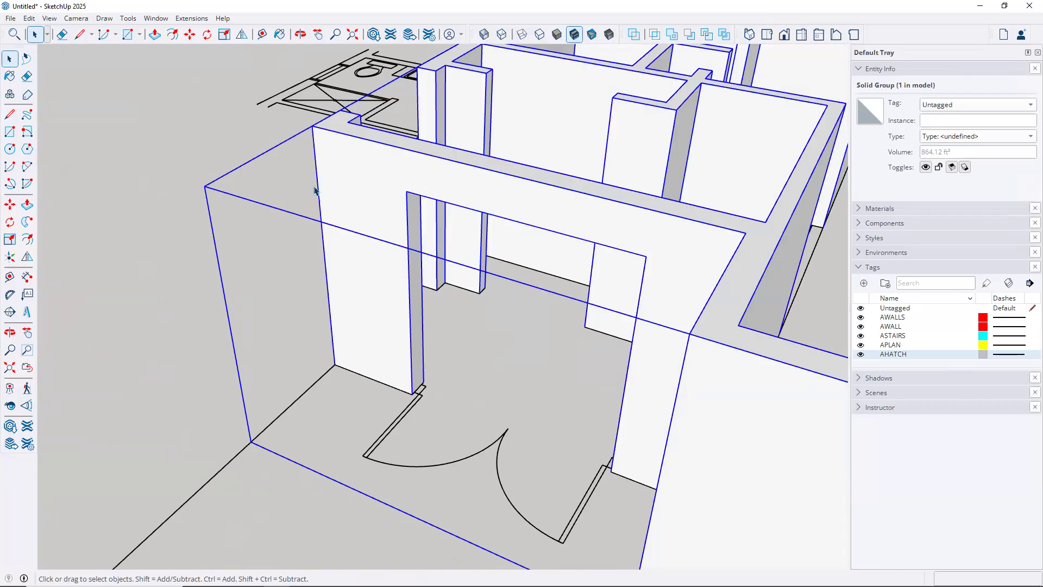
click(176, 157)
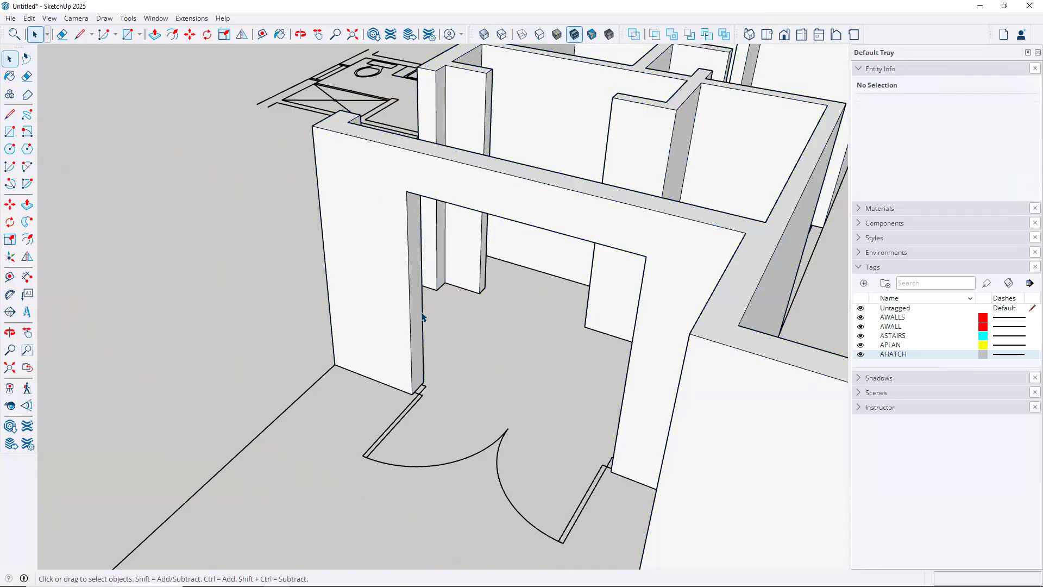
Open the wall group for editing at the short wall beside the large room
scroll(425, 319, down, 4)
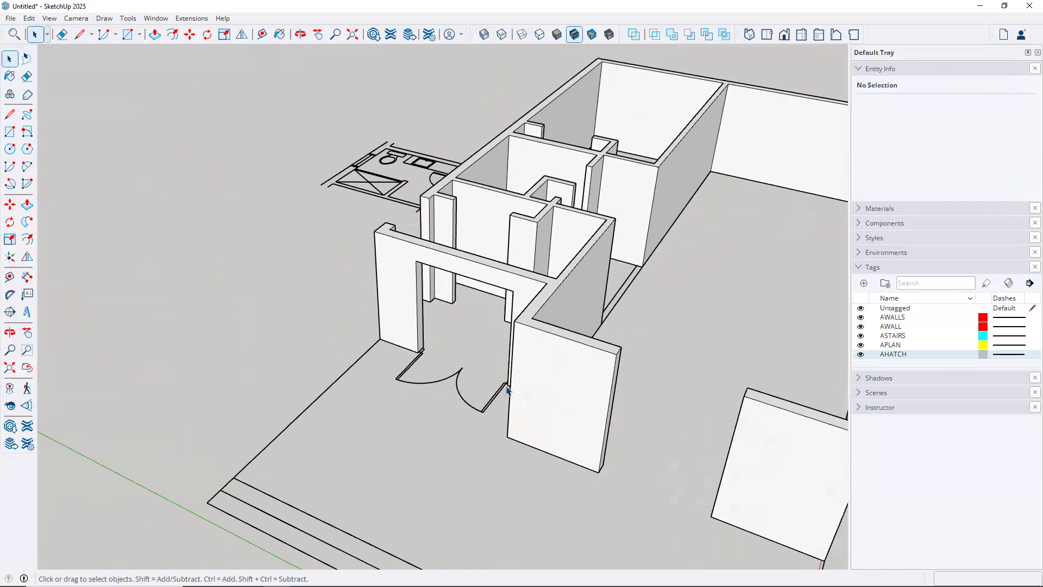
middle_drag(502, 382, 382, 377)
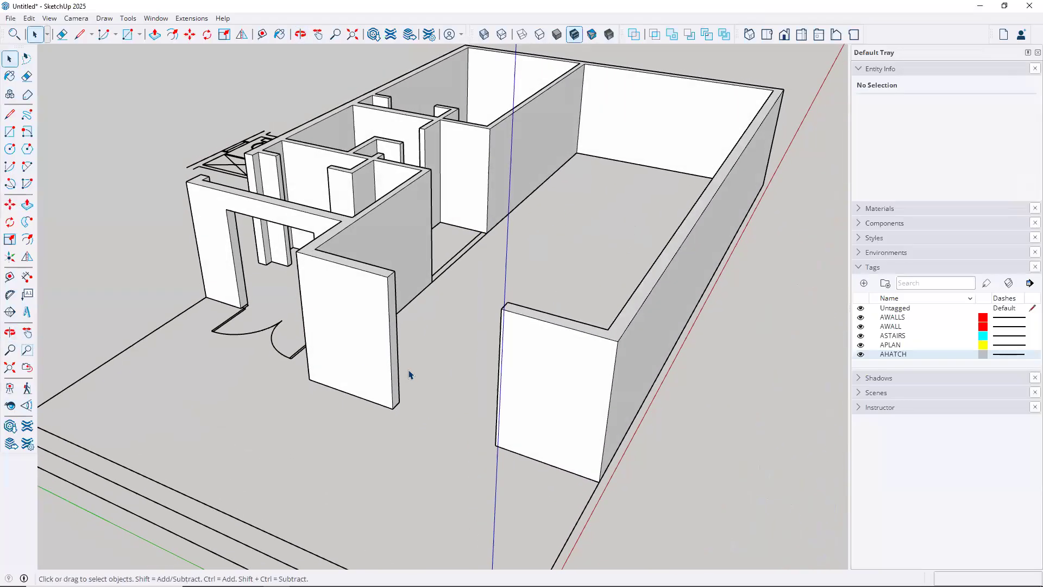
scroll(405, 377, up, 5)
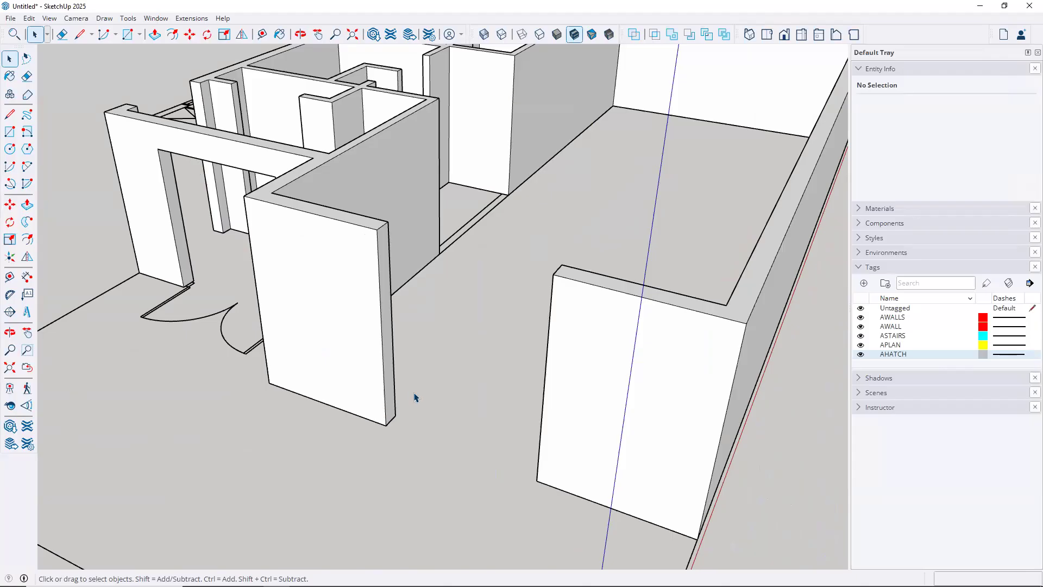
scroll(415, 398, up, 3)
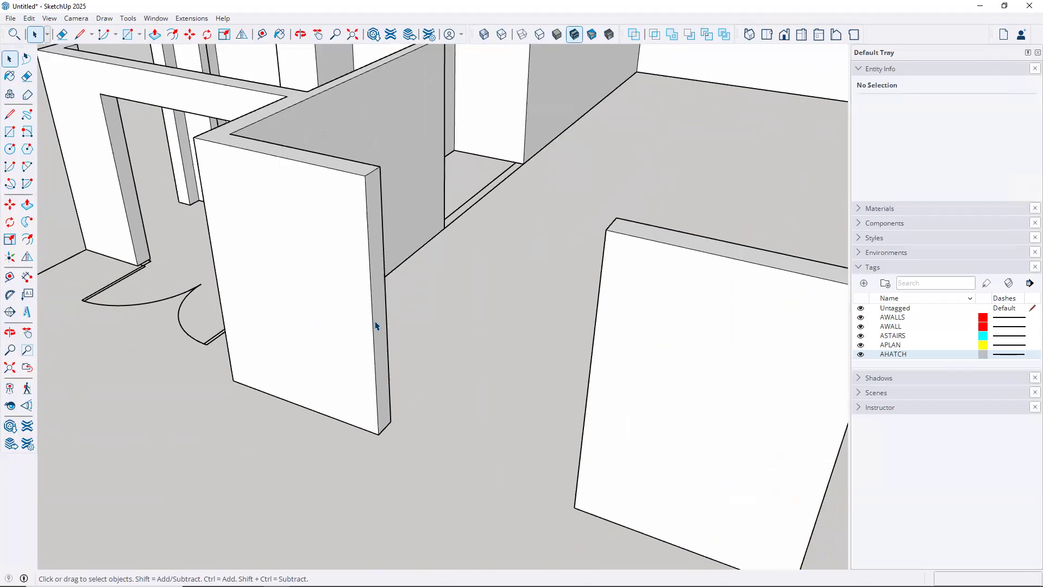
double_click(377, 338)
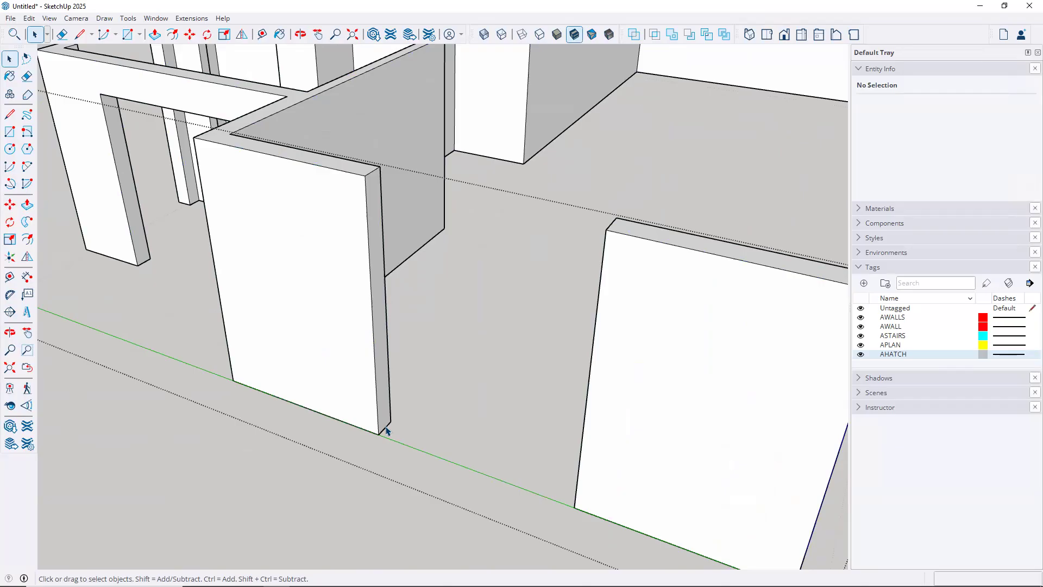
Copy the wall end's bottom edge 6' 10" up to mark the opening height
click(403, 442)
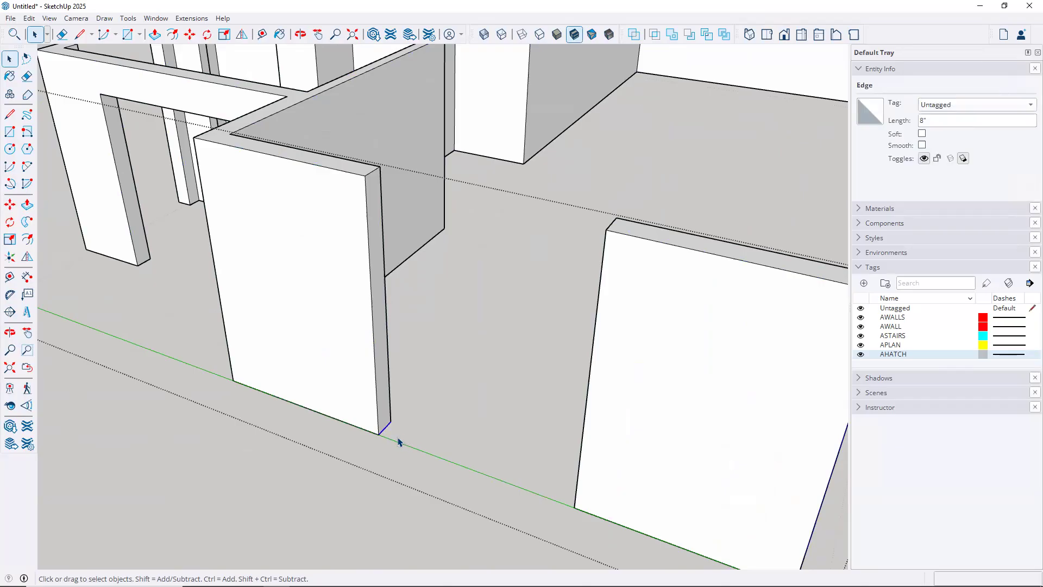
key(m)
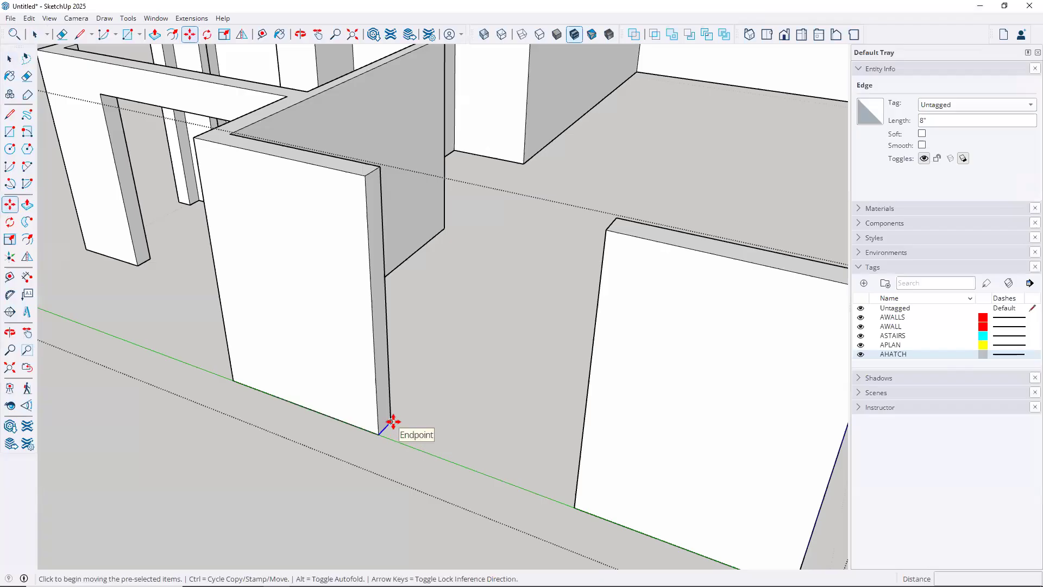
click(393, 422)
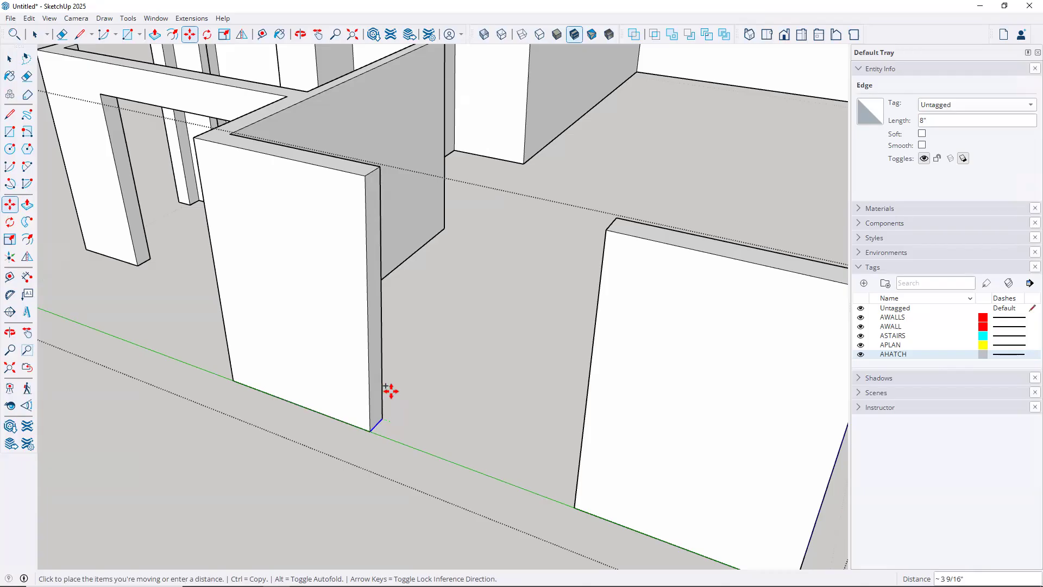
key(ctrl)
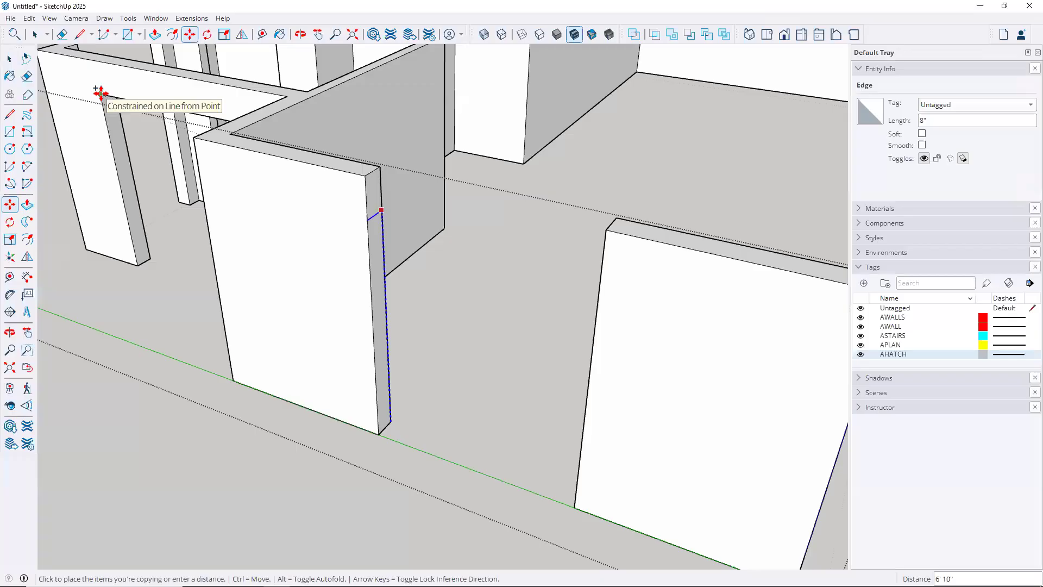
key(Escape)
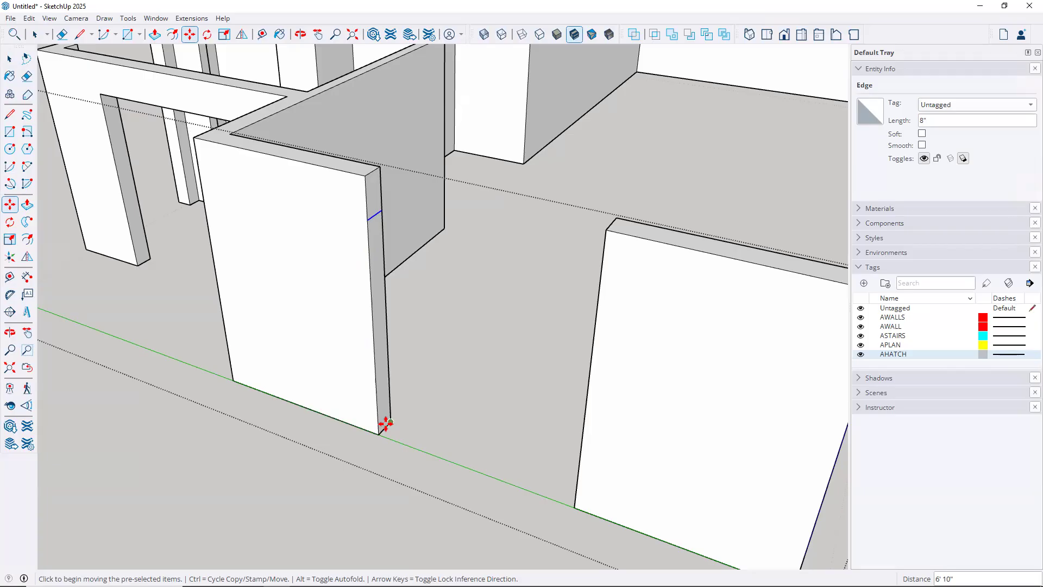
Push/Pull the strip above the new edge across to the far wall's corner as the header
key(p)
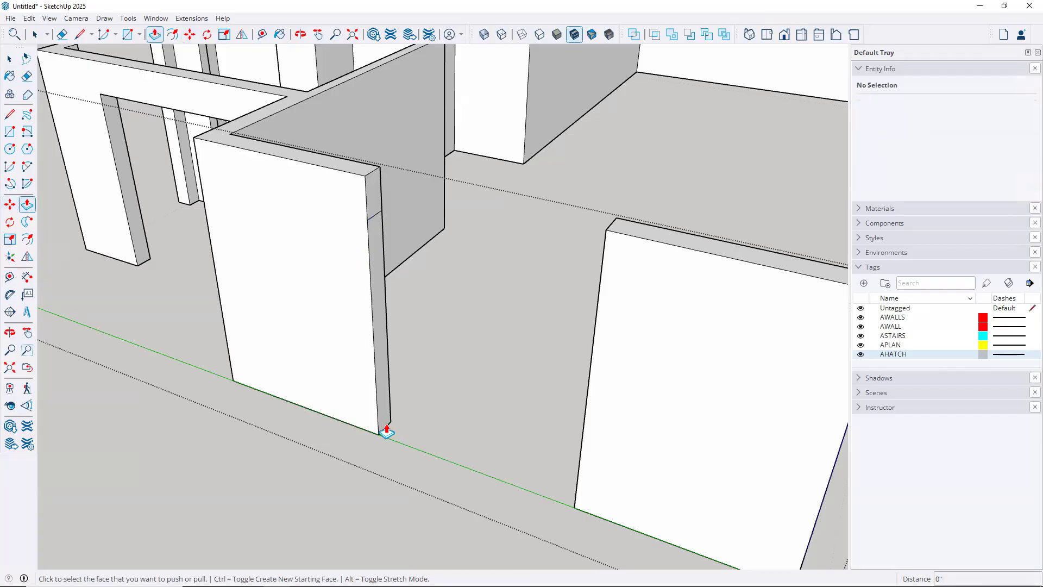
click(373, 208)
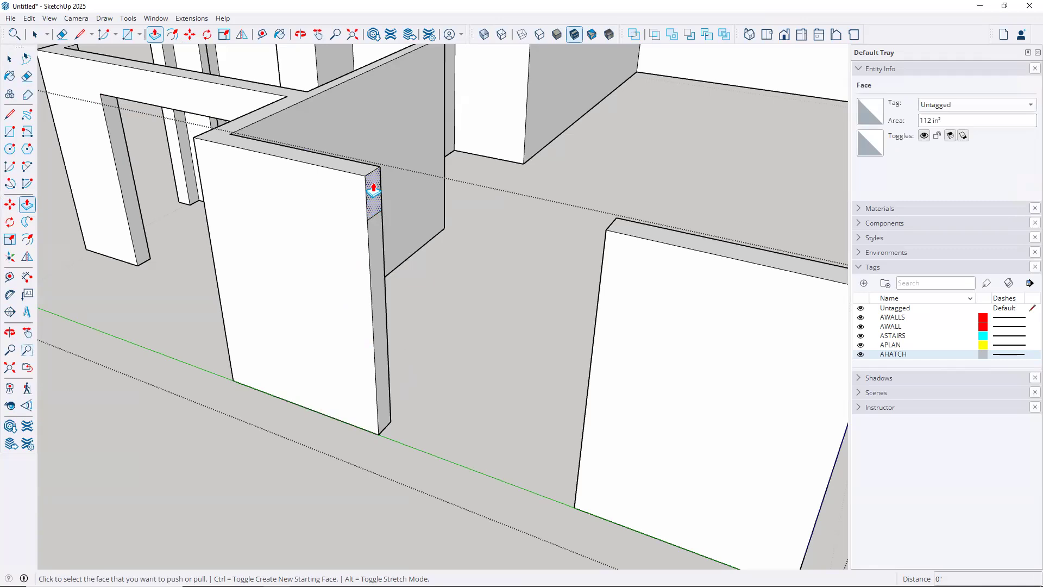
click(374, 191)
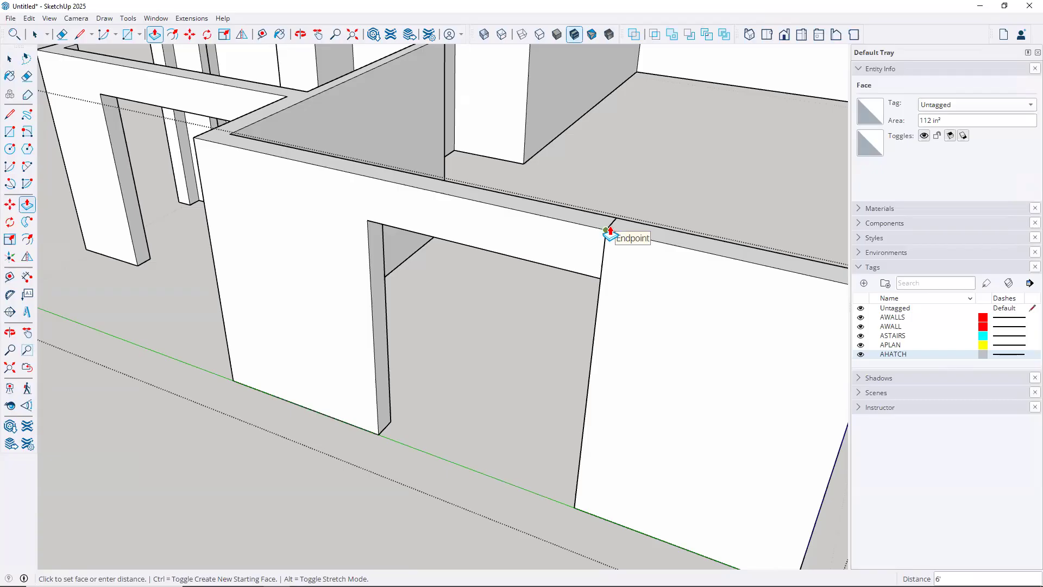
click(609, 232)
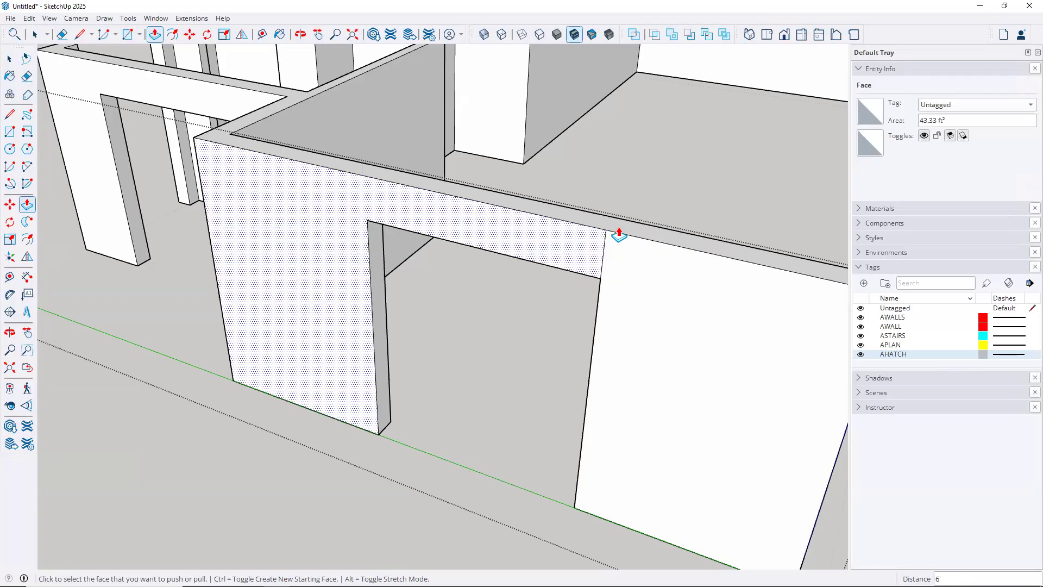
middle_drag(531, 233, 446, 309)
middle_drag(473, 312, 486, 305)
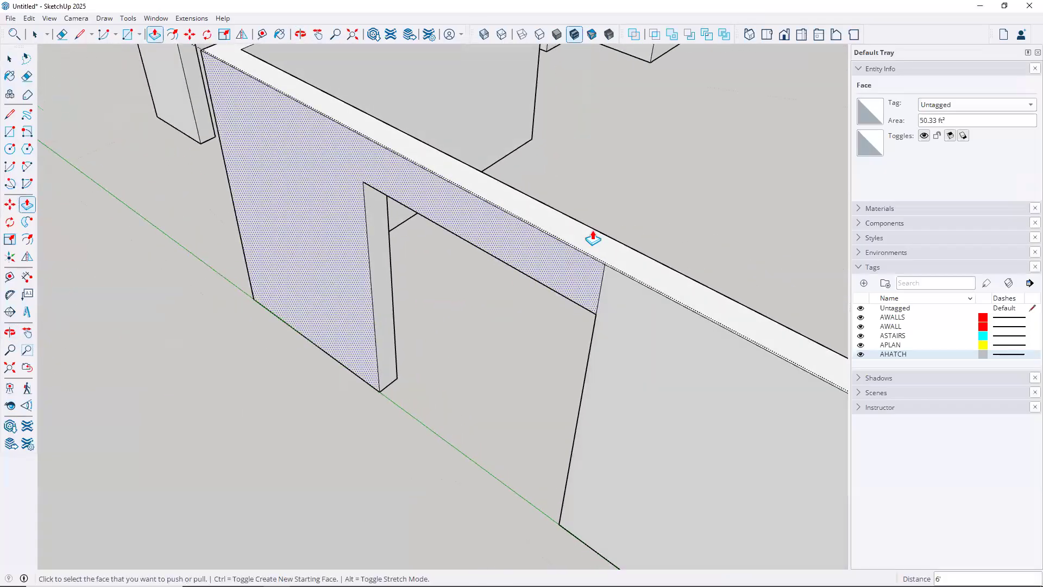
Toggle X-ray on and off to inspect the new header
click(484, 34)
key(e)
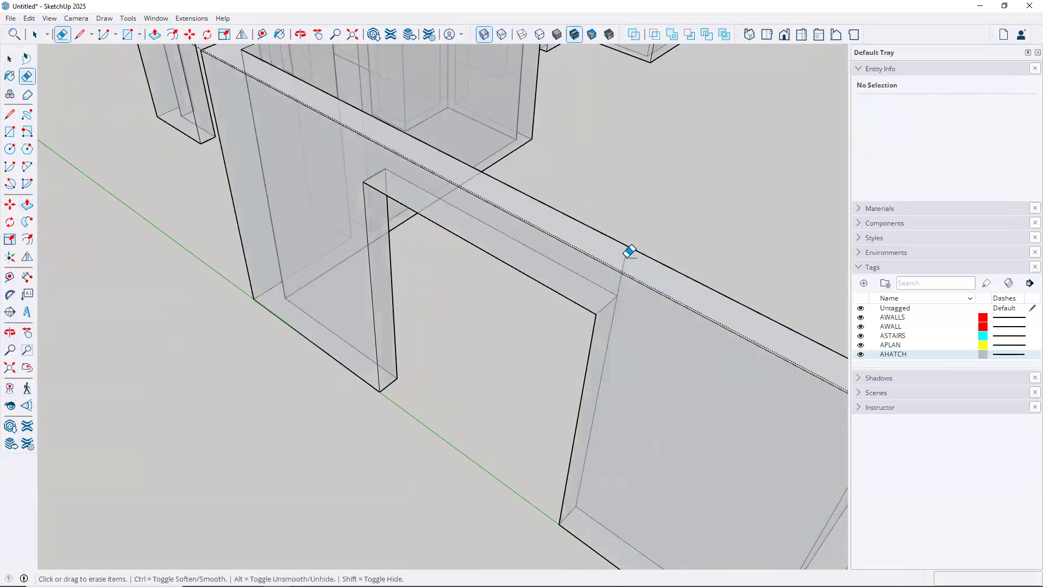
click(485, 36)
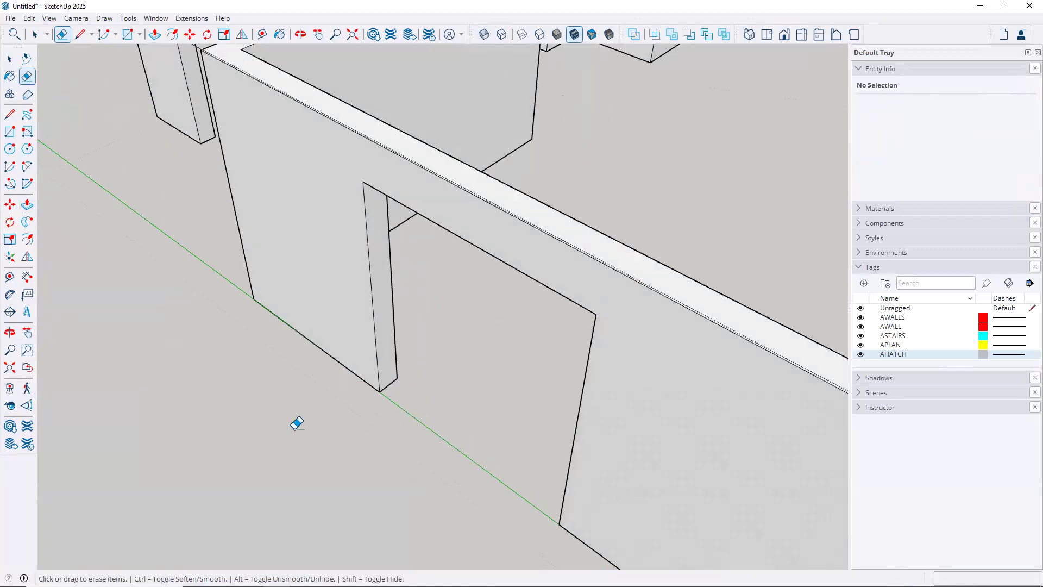
key(space)
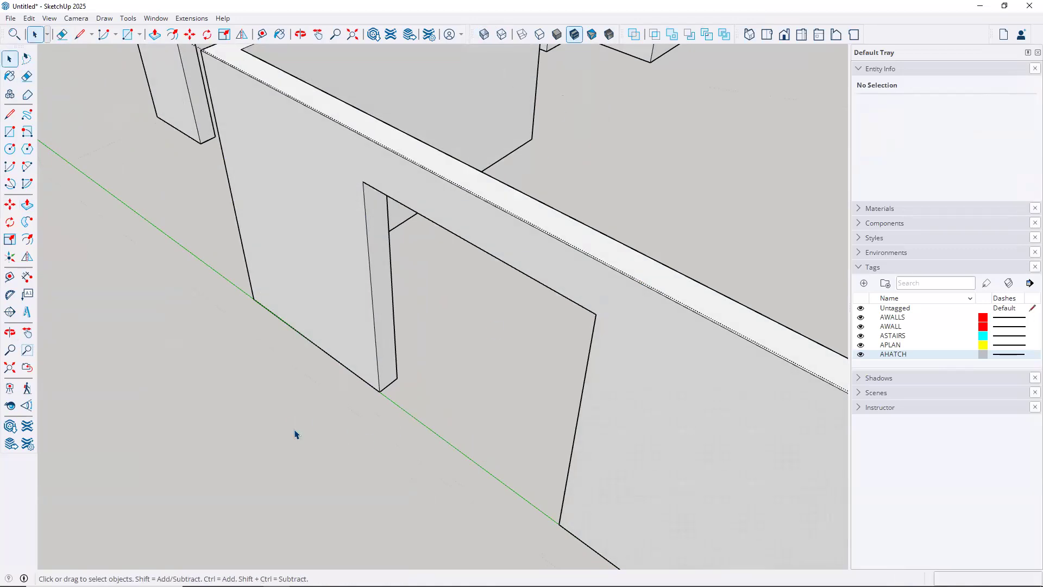
Exit the wall group editing and orbit to view the walls from outside
scroll(294, 434, down, 6)
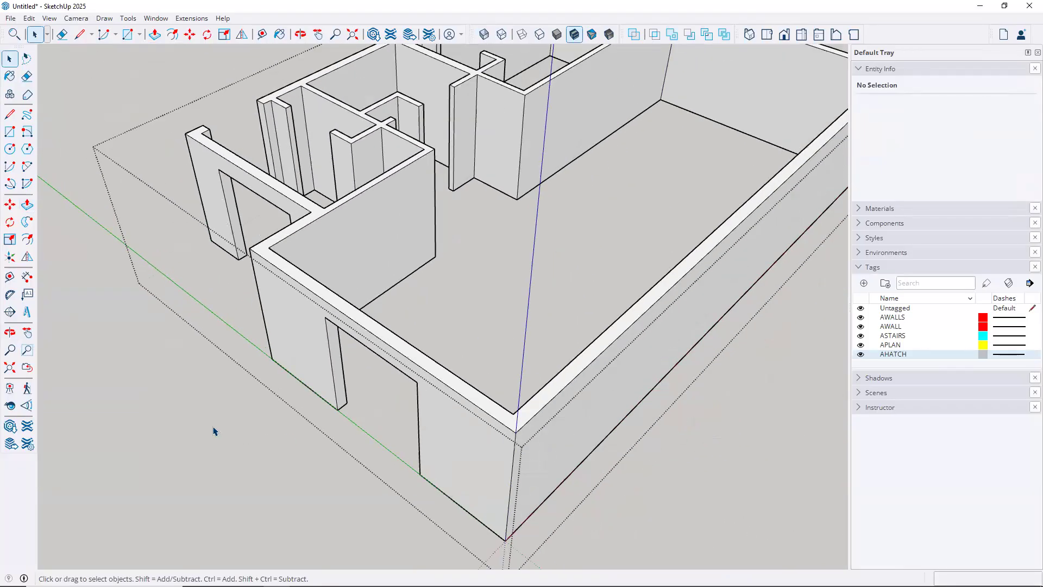
click(213, 430)
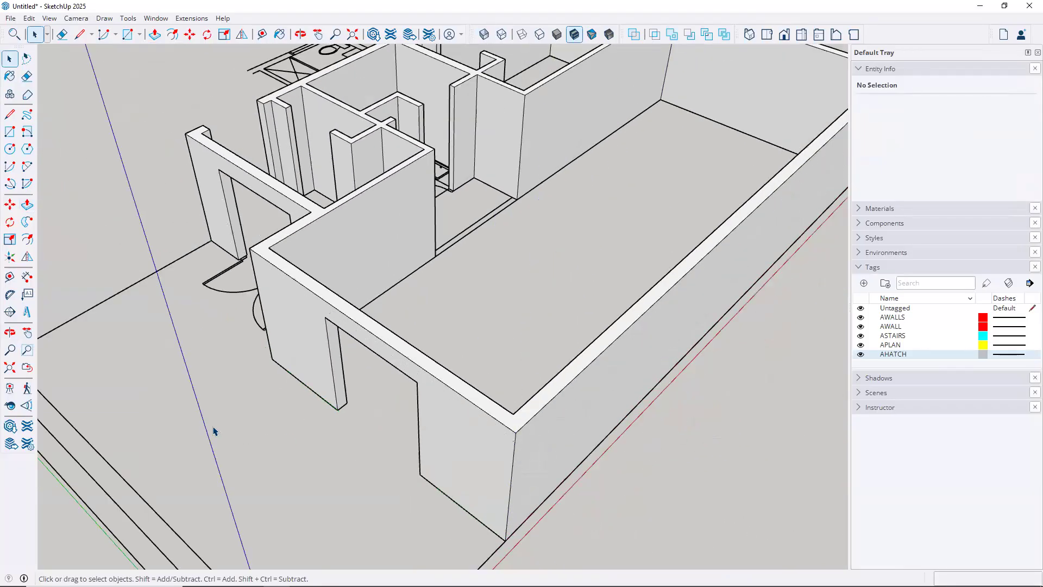
click(471, 403)
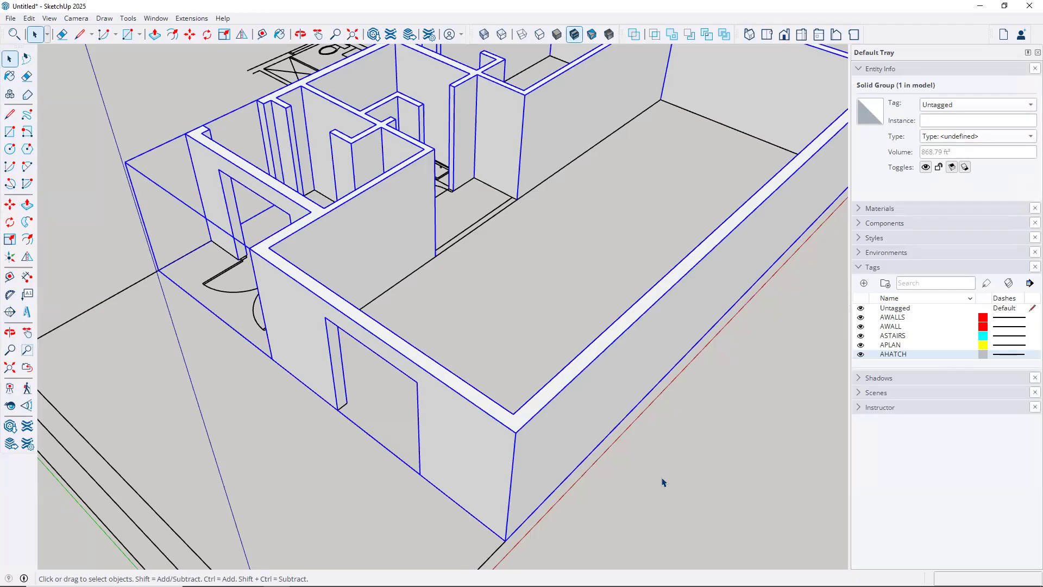
click(570, 496)
key(o)
drag(540, 402, 533, 284)
key(space)
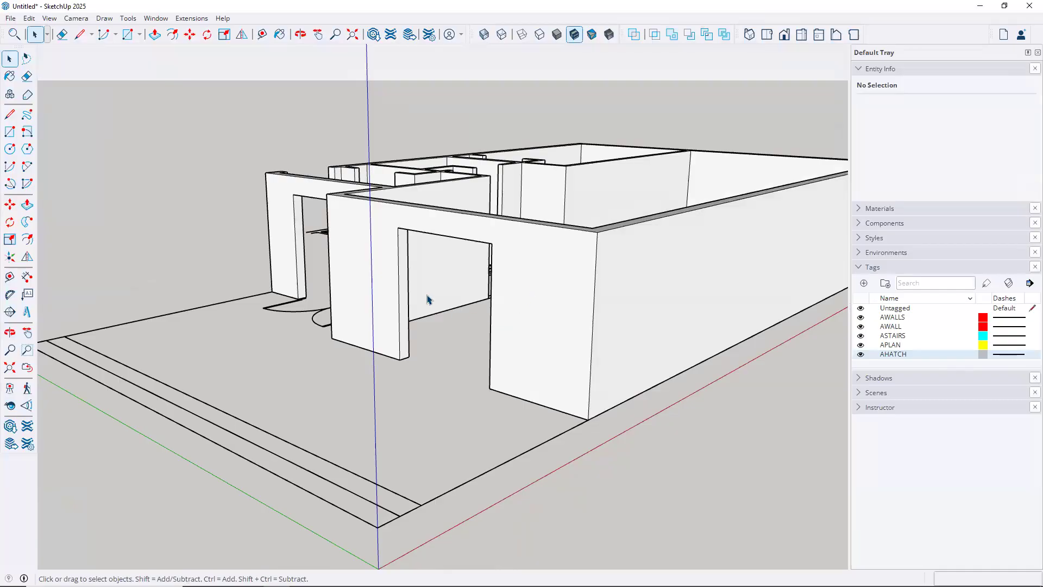
scroll(415, 302, up, 6)
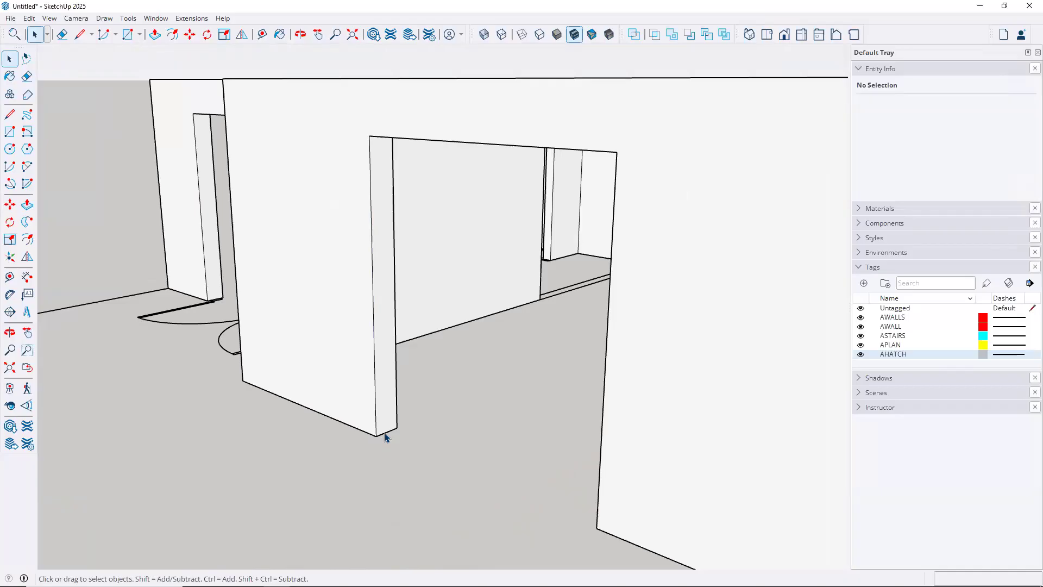
Inside the wall group, copy the door jamb's bottom edge 2' up
double_click(357, 354)
click(388, 432)
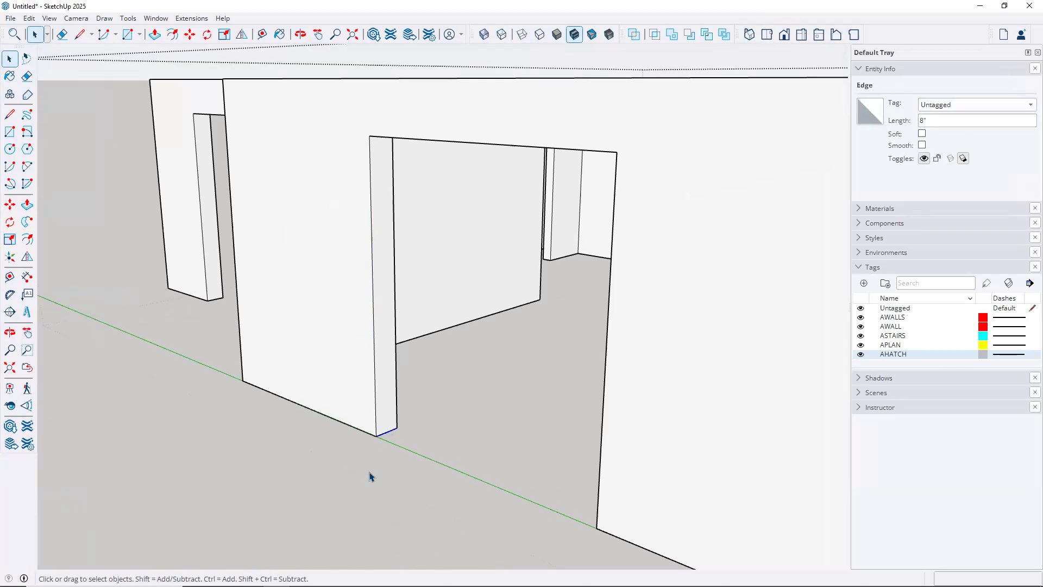
key(m)
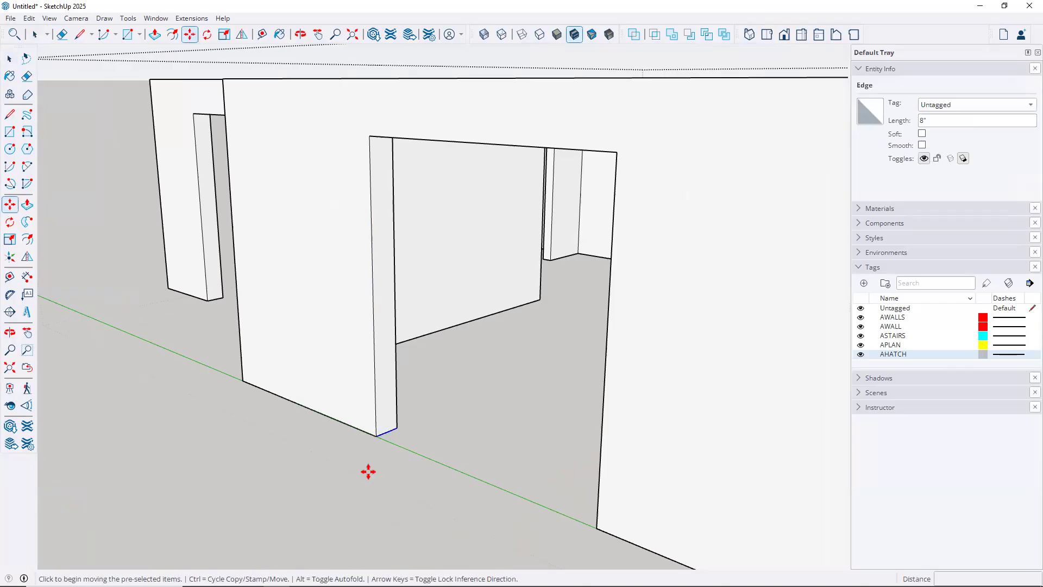
click(397, 428)
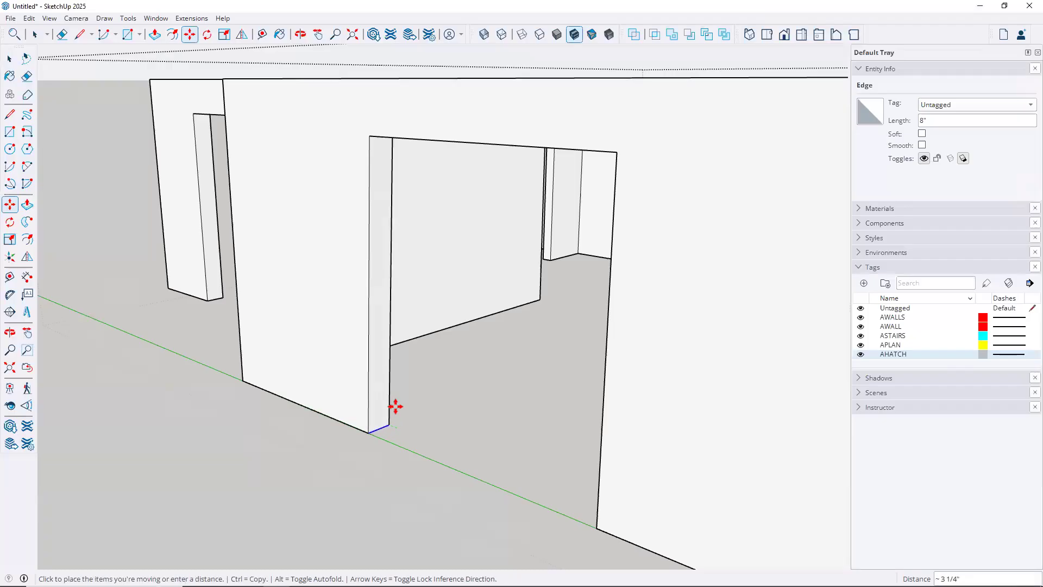
key(ctrl)
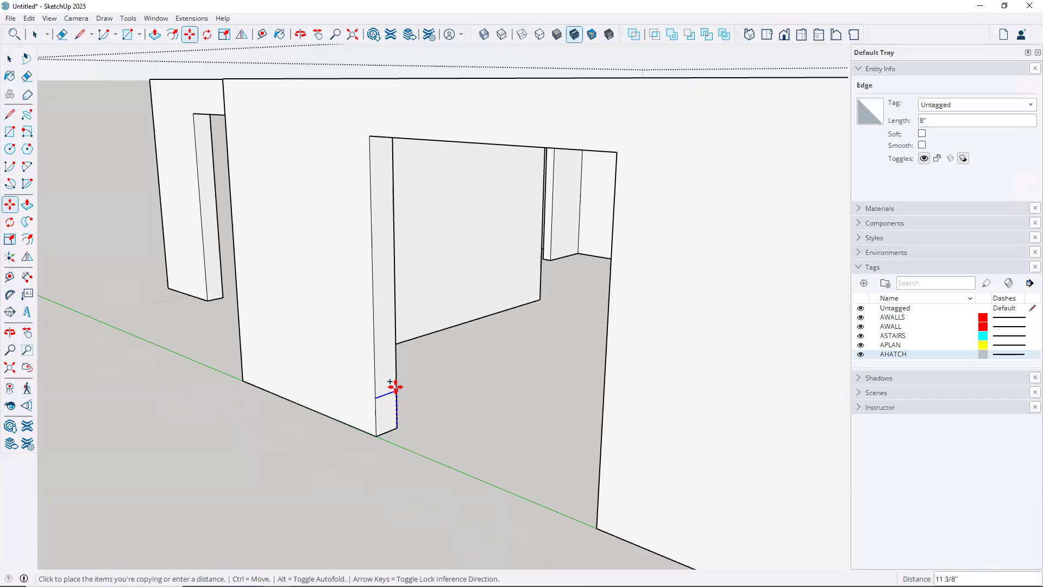
text(2)
key(Return)
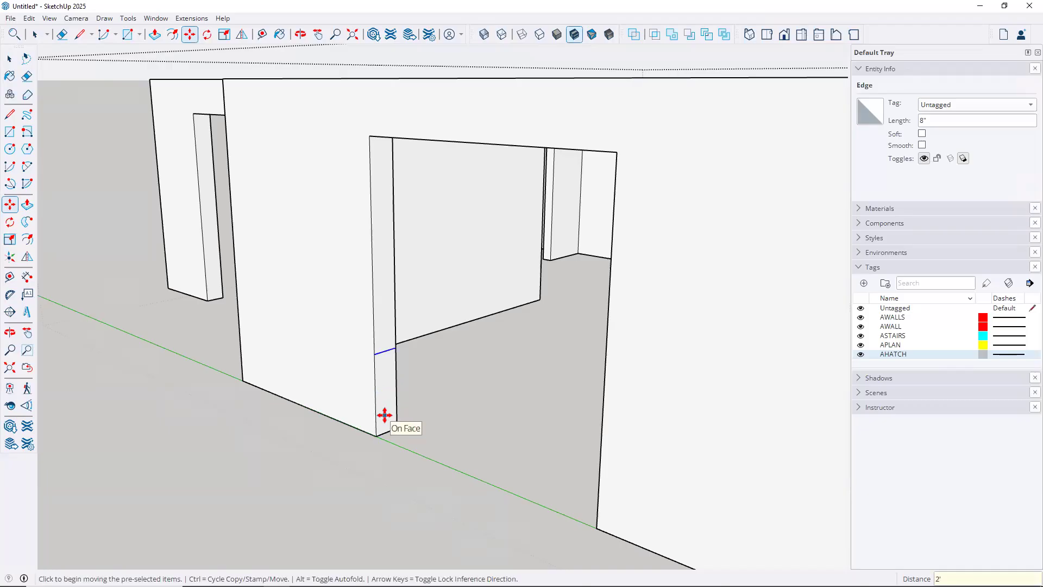
Push/Pull the lower jamb face to the corner endpoint, leaving the window opening above
key(p)
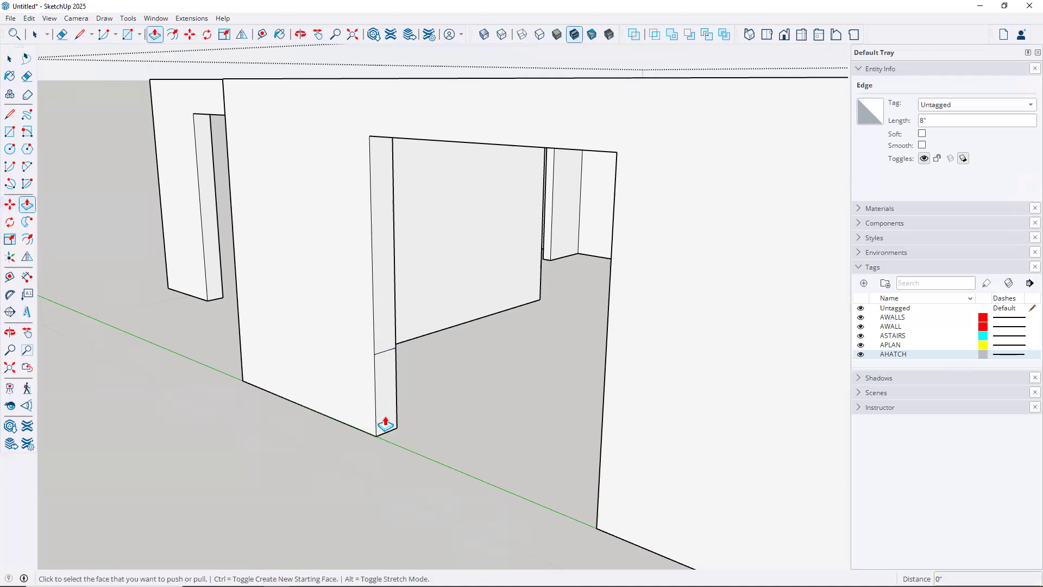
click(389, 396)
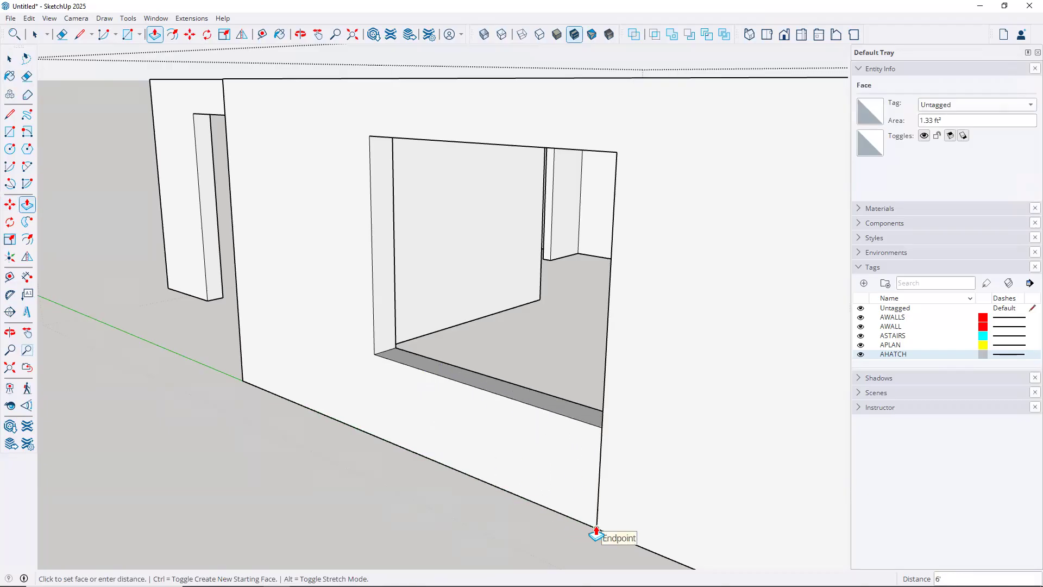
click(597, 530)
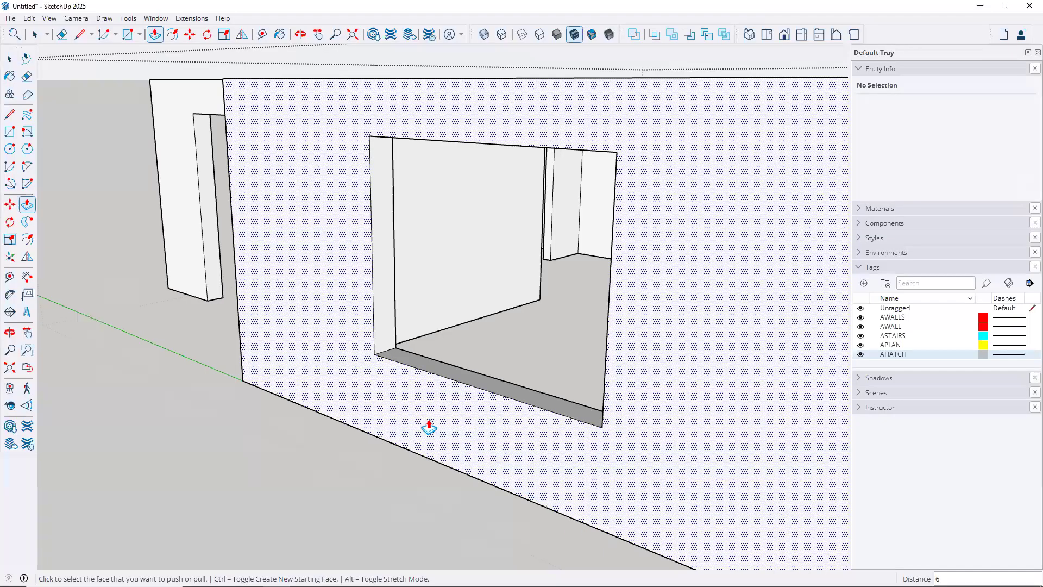
middle_drag(391, 353, 510, 320)
middle_drag(379, 275, 353, 243)
key(p)
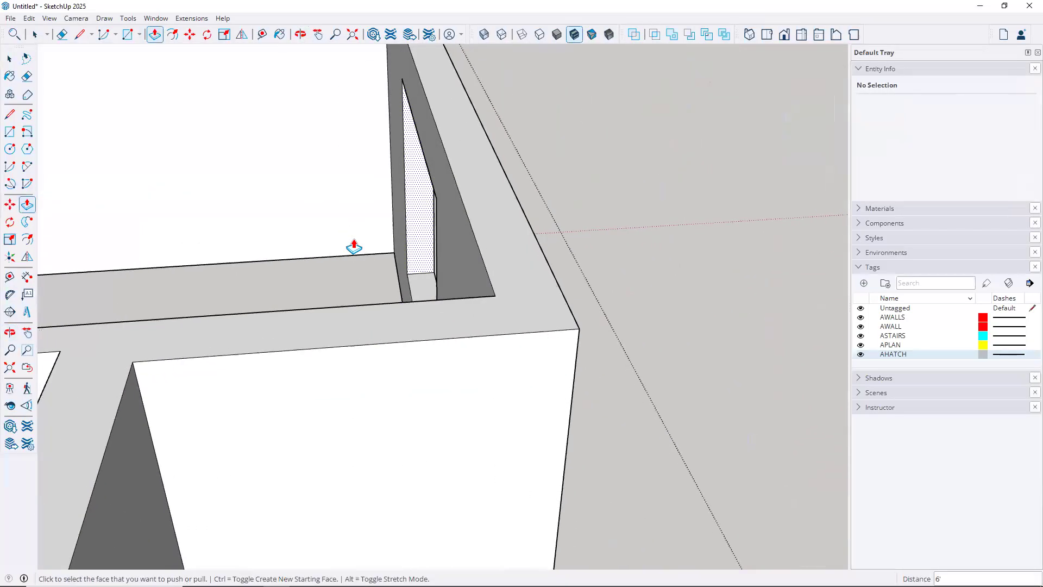
middle_drag(531, 307, 253, 255)
scroll(253, 255, down, 10)
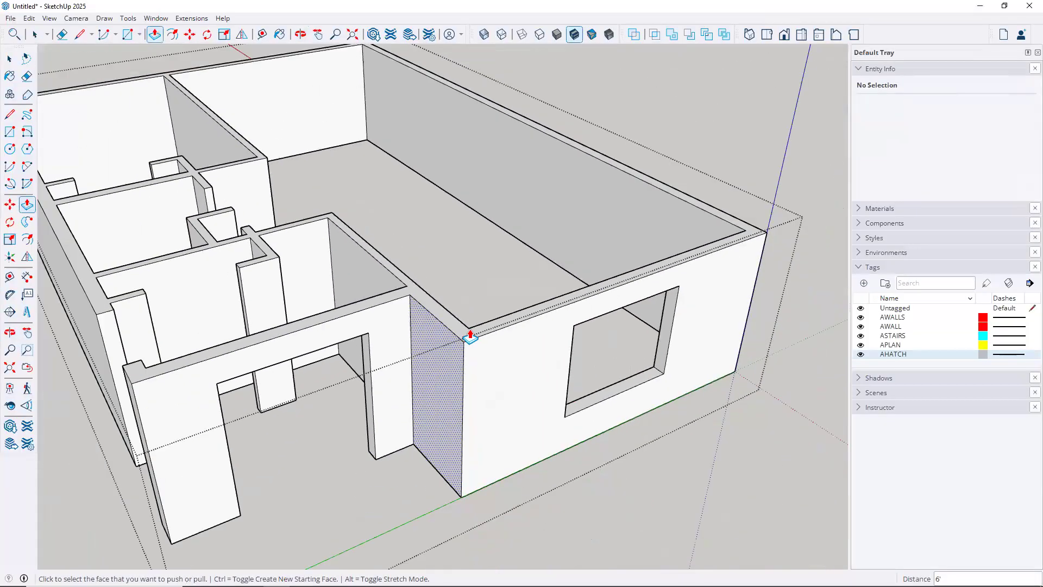
scroll(479, 345, down, 3)
key(space)
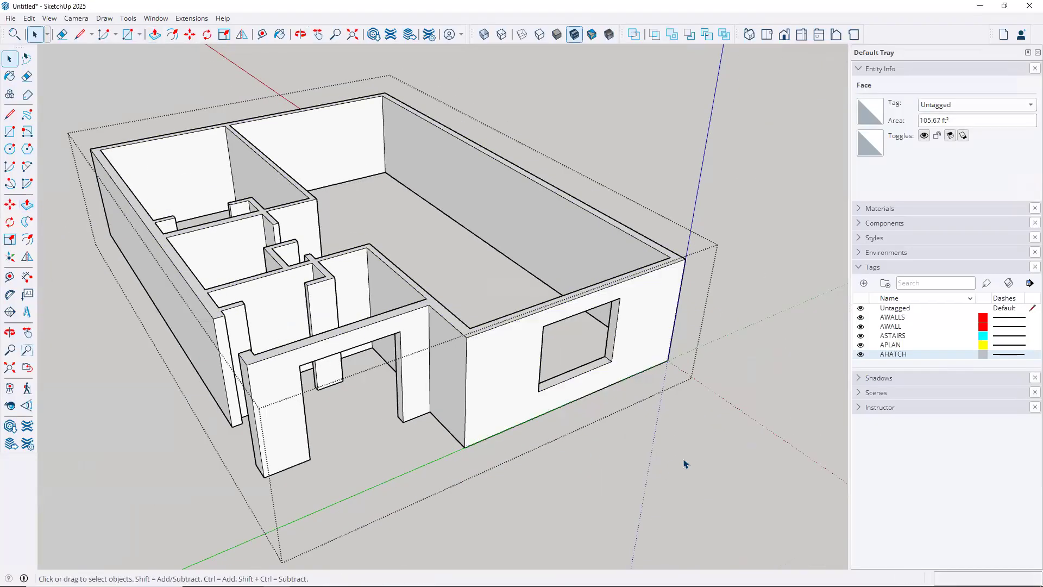
Exit the group, check it reads as a Solid Group, and orbit toward the bathroom and right room
click(692, 463)
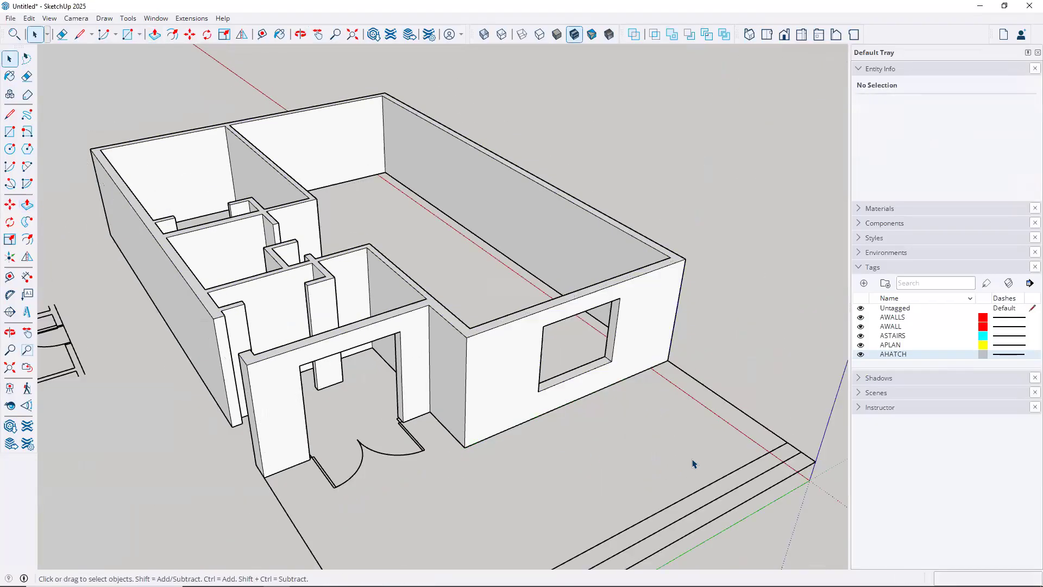
click(672, 266)
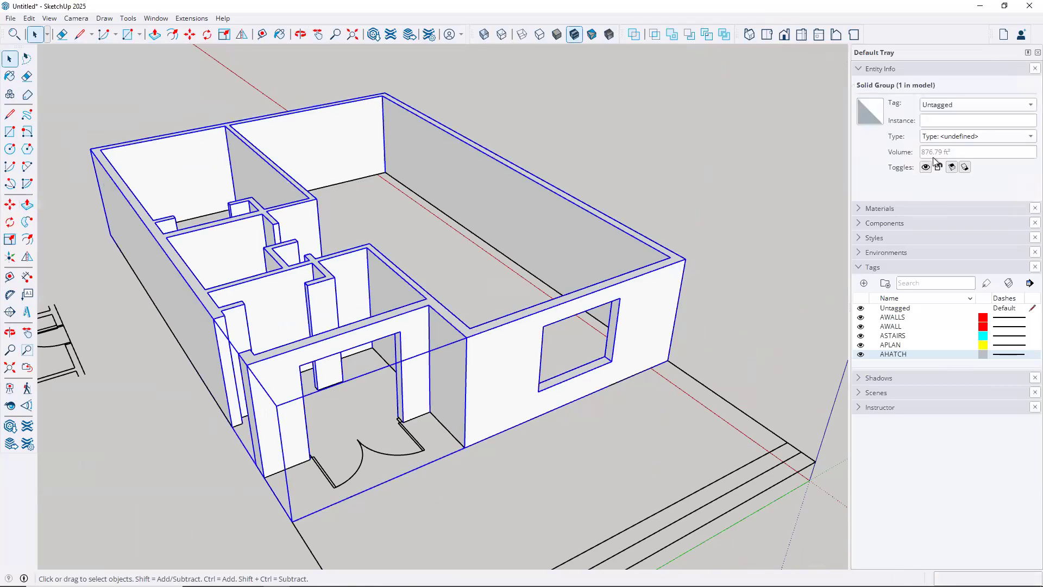
click(687, 203)
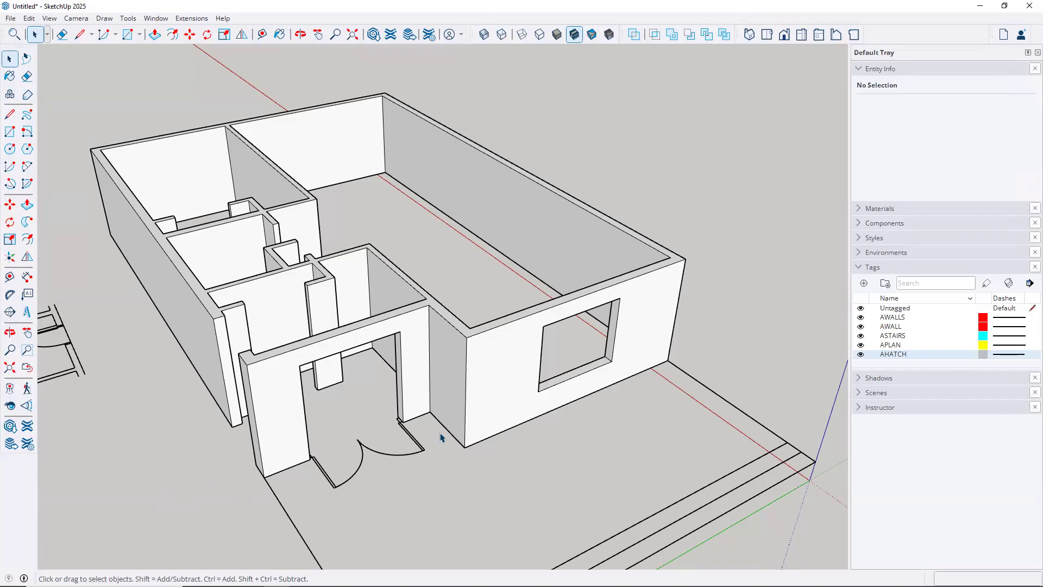
middle_drag(375, 351, 579, 378)
scroll(578, 378, up, 5)
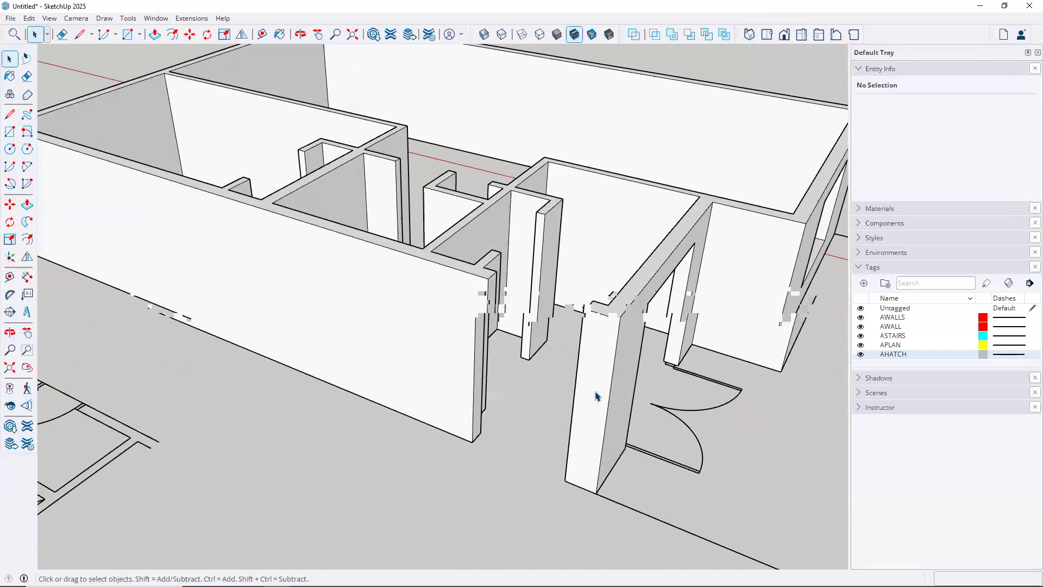
middle_drag(492, 369, 434, 407)
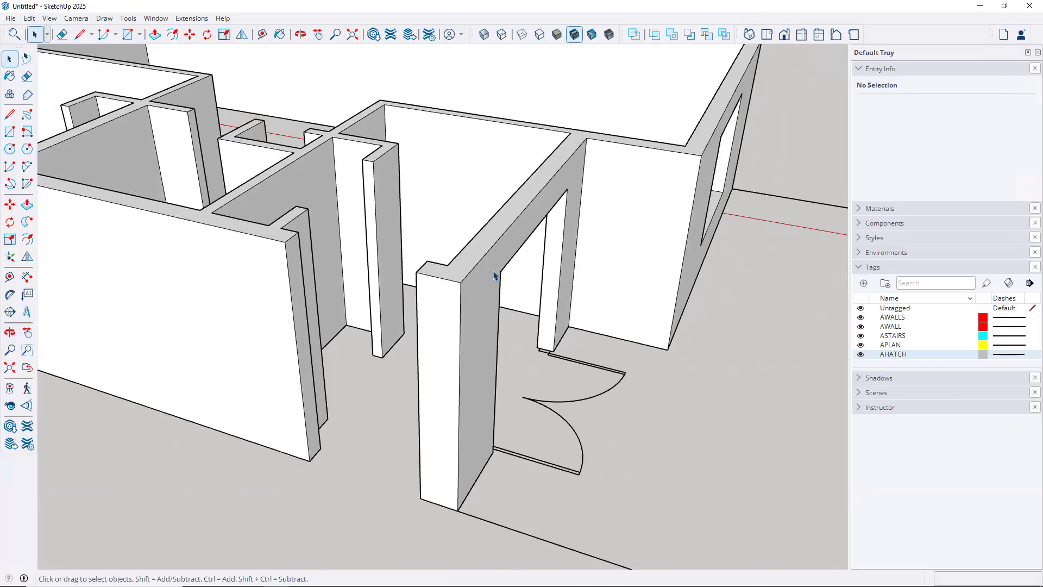
Inside the walls group, draw a rectangle across the 4-ft floor gap beside the column
double_click(434, 426)
middle_drag(374, 402, 409, 457)
click(10, 133)
click(308, 440)
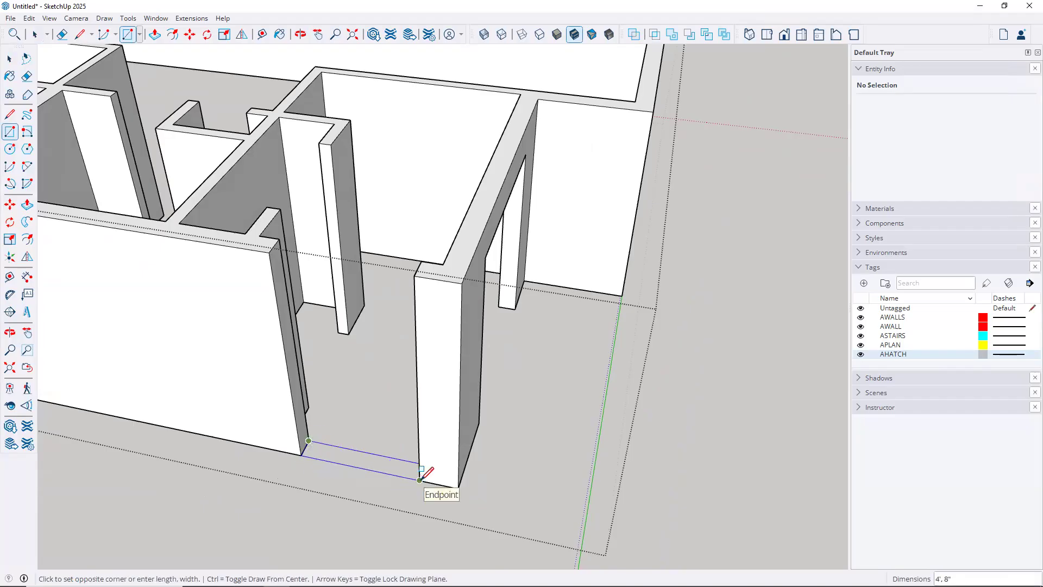
click(420, 480)
scroll(367, 477, up, 3)
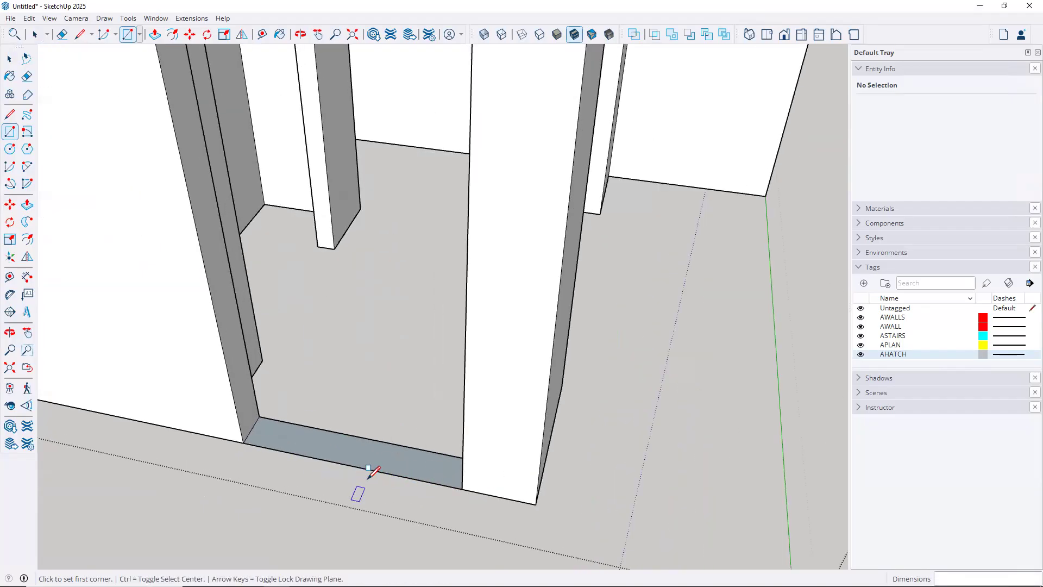
scroll(368, 468, down, 2)
mouse_move(395, 497)
middle_down()
mouse_move(426, 524)
mouse_move(402, 477)
mouse_move(396, 484)
middle_up()
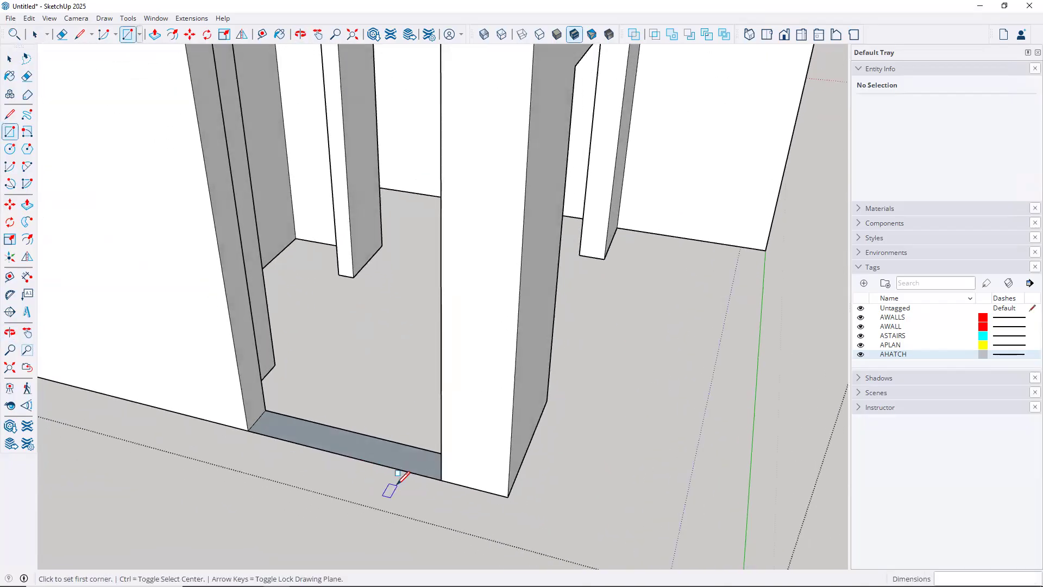
Reverse the new floor face so its front faces up
key(space)
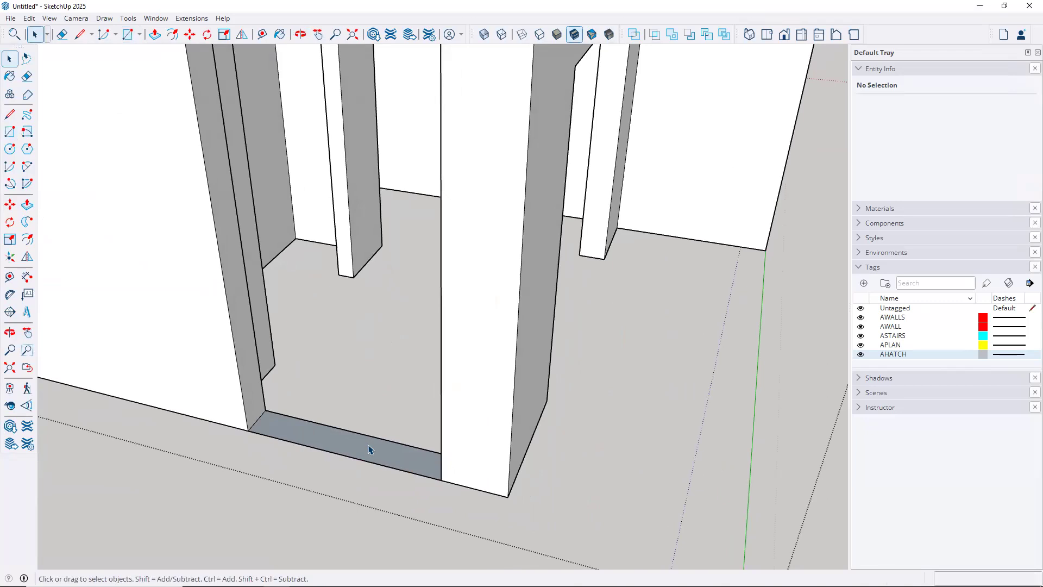
click(368, 456)
right_click(368, 457)
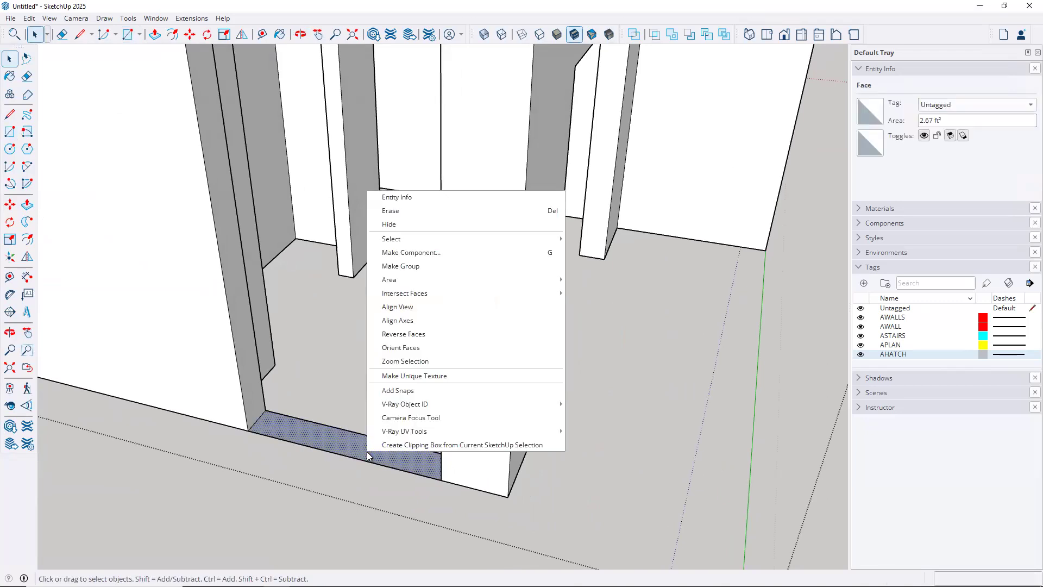
click(412, 335)
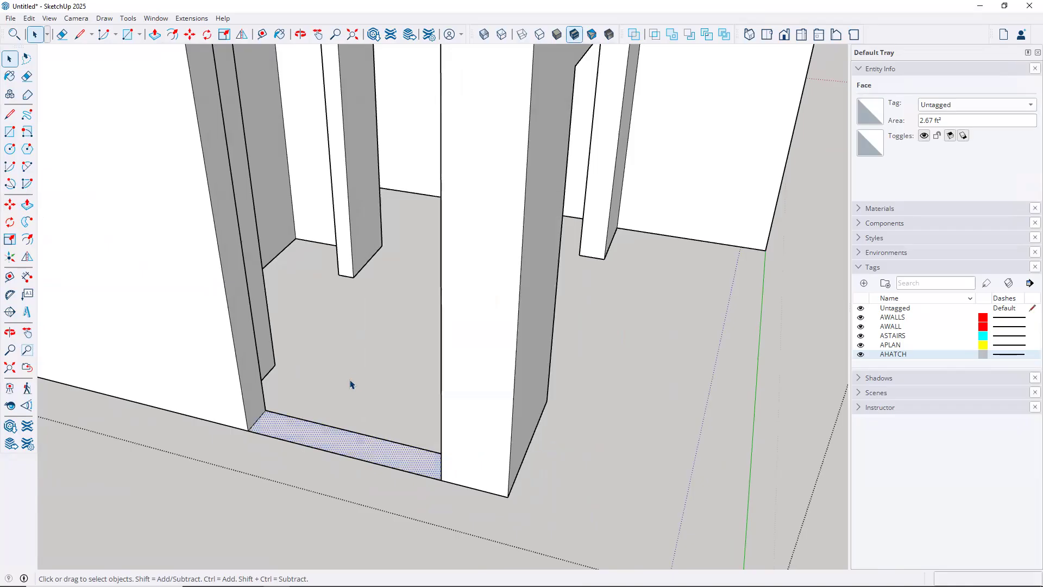
scroll(351, 384, down, 3)
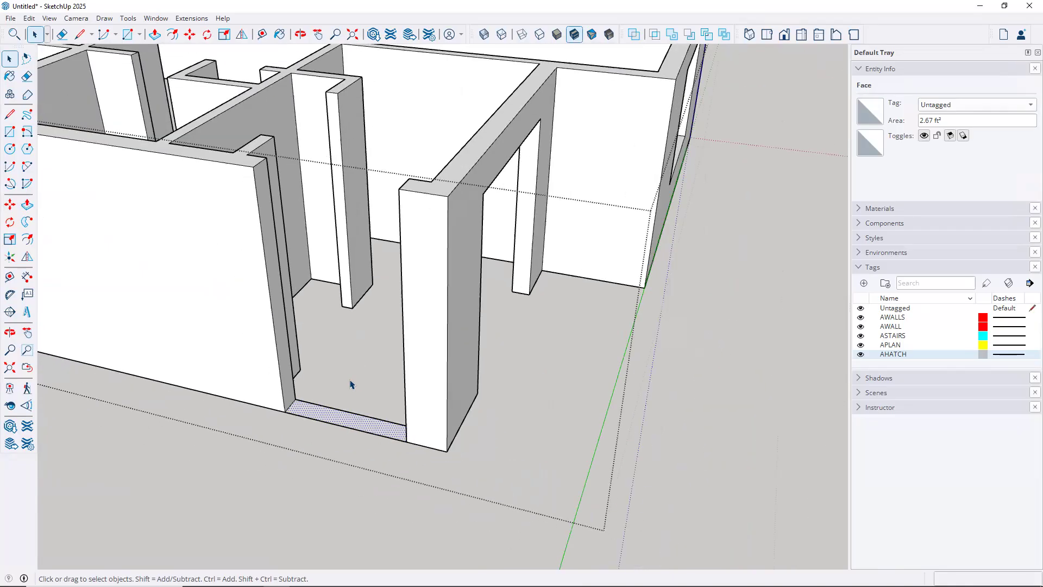
Push/Pull the floor face up to the window's sill height
key(p)
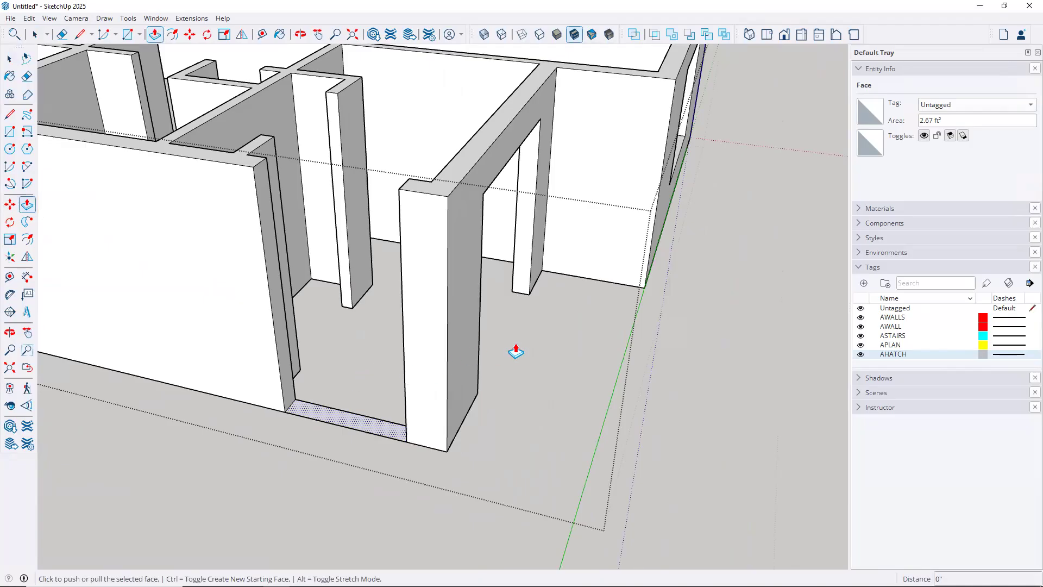
middle_drag(515, 341, 304, 370)
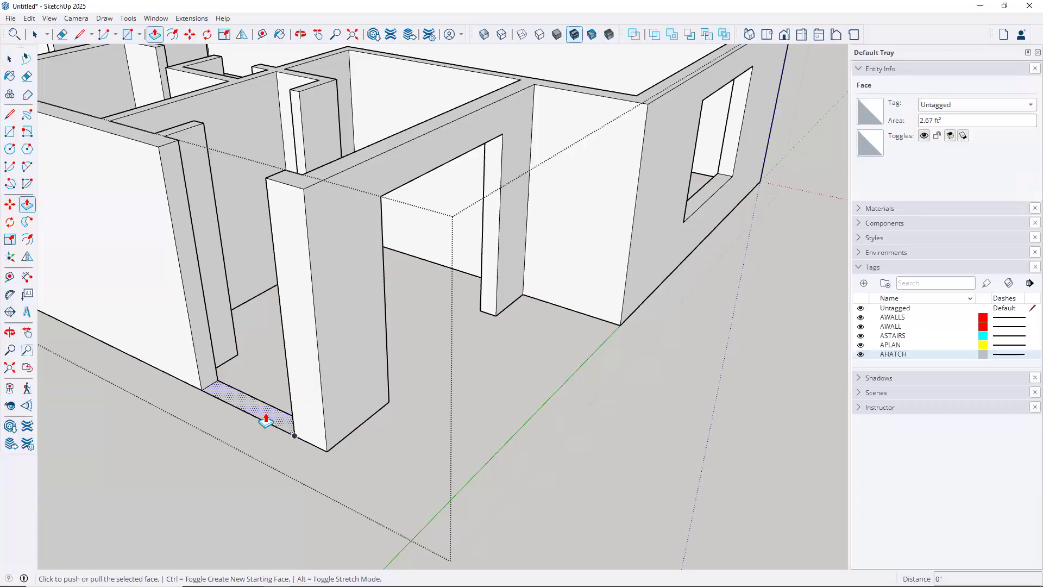
click(266, 418)
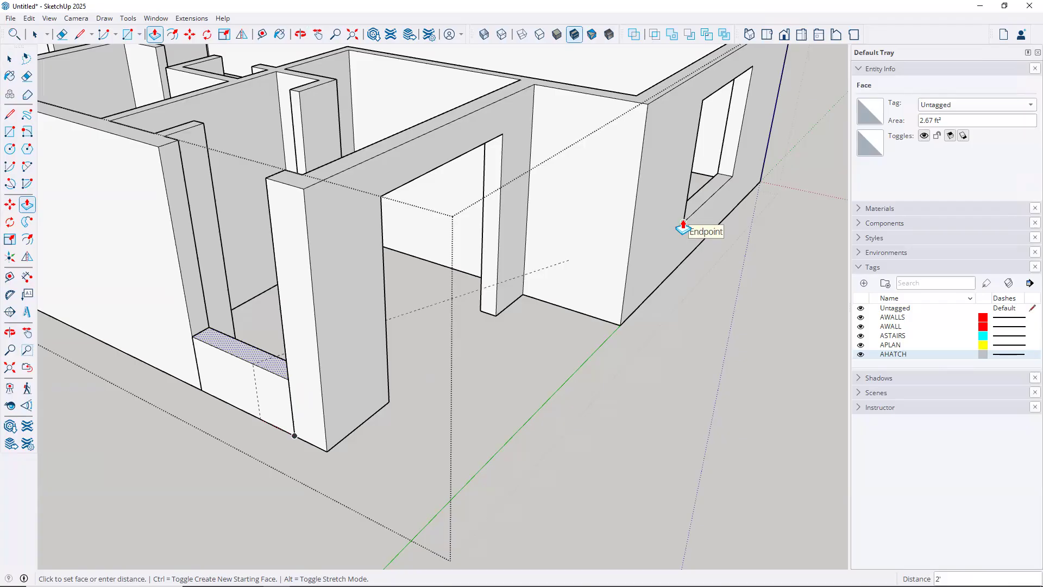
click(683, 224)
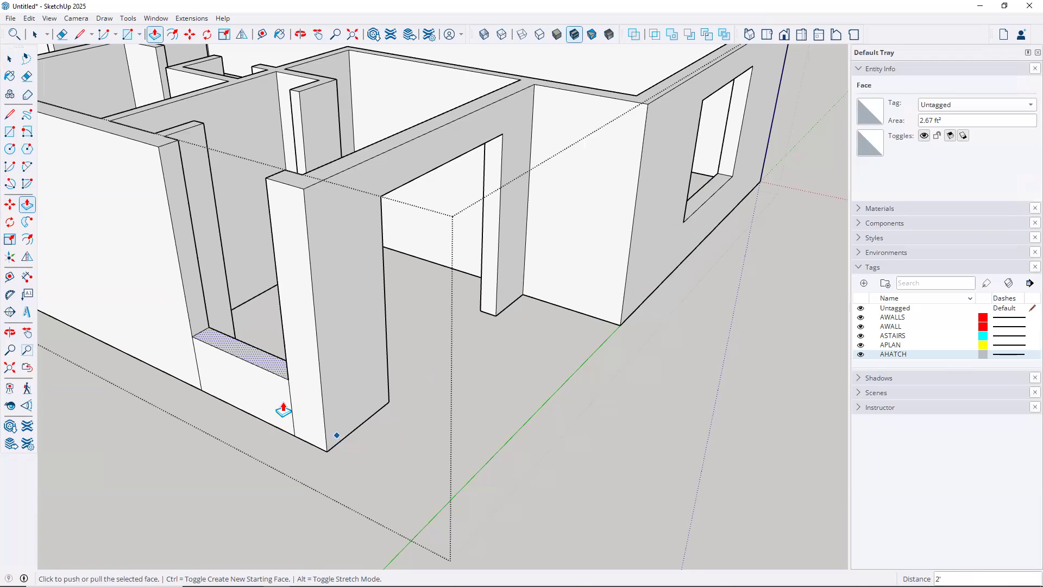
Raise the sill face again up to the header height
click(262, 357)
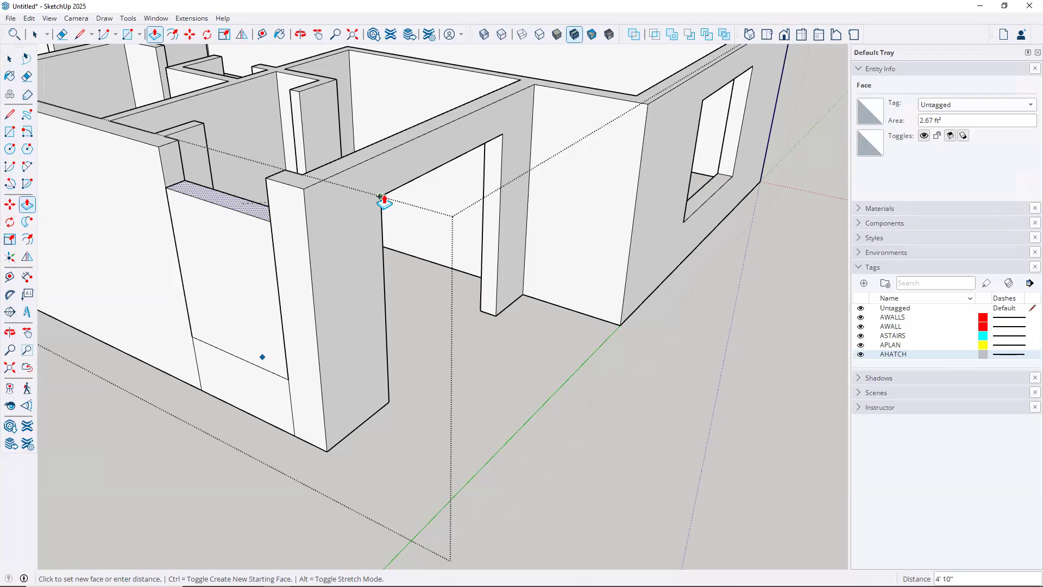
middle_drag(400, 233, 420, 275)
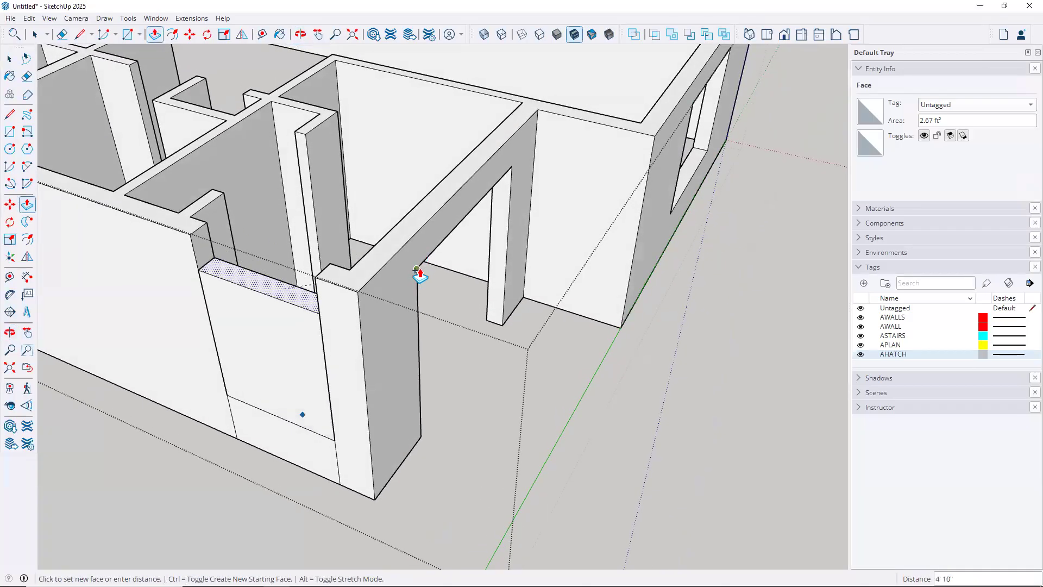
click(416, 269)
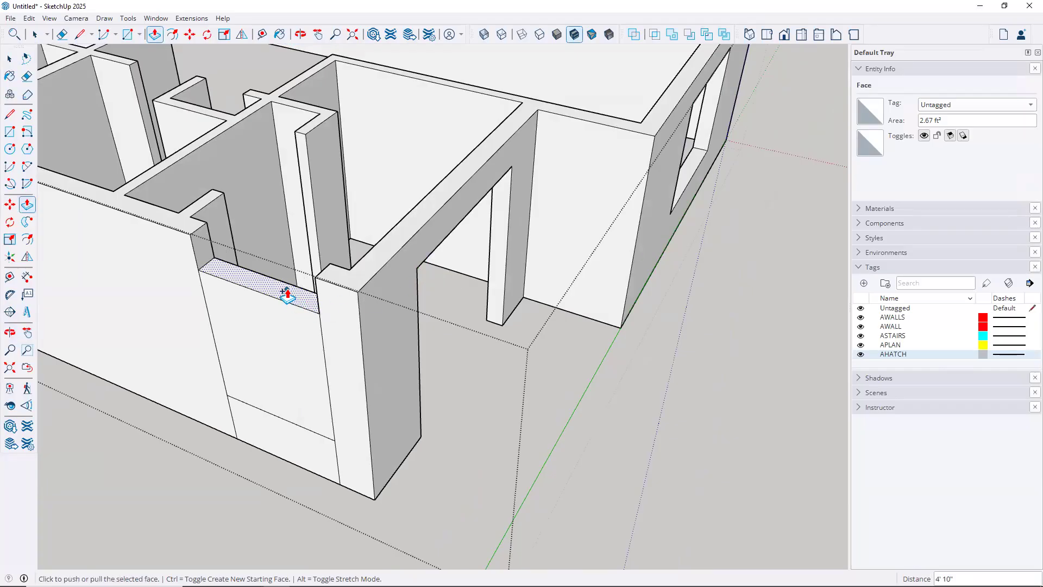
scroll(253, 278, up, 5)
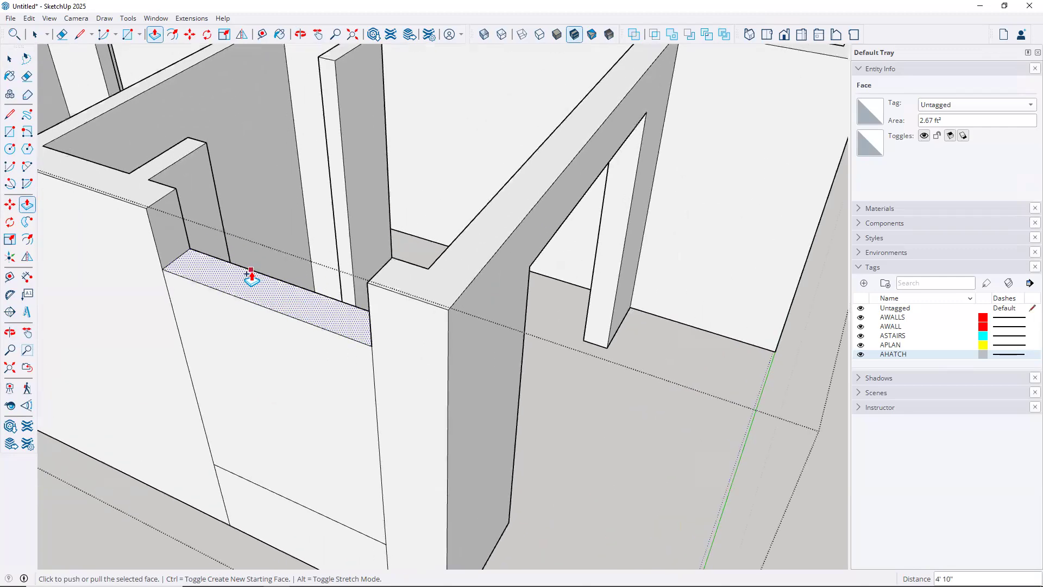
Raise the infill's top face to the full wall top
middle_drag(333, 316, 357, 259)
key(p)
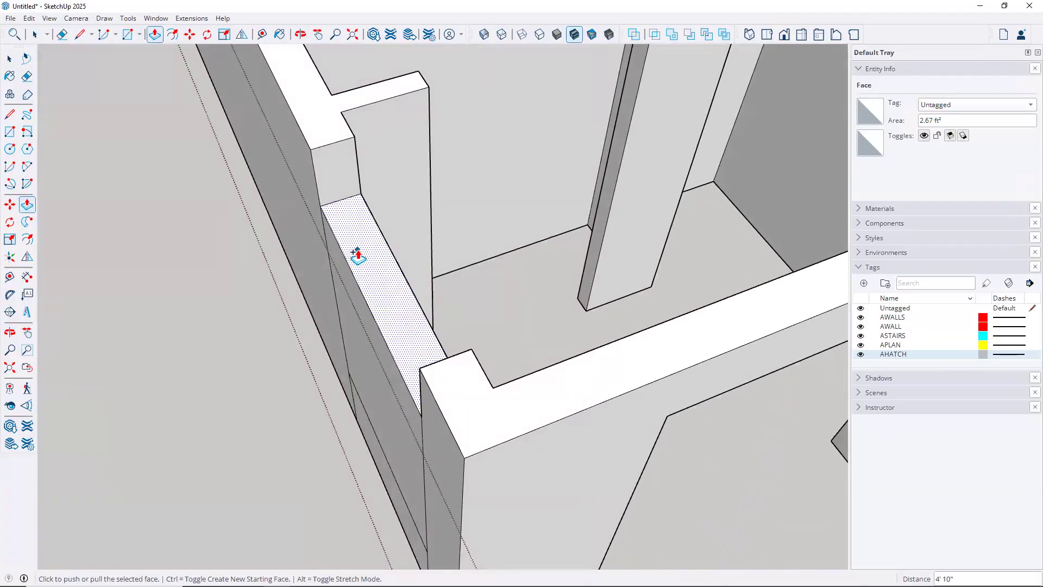
click(357, 250)
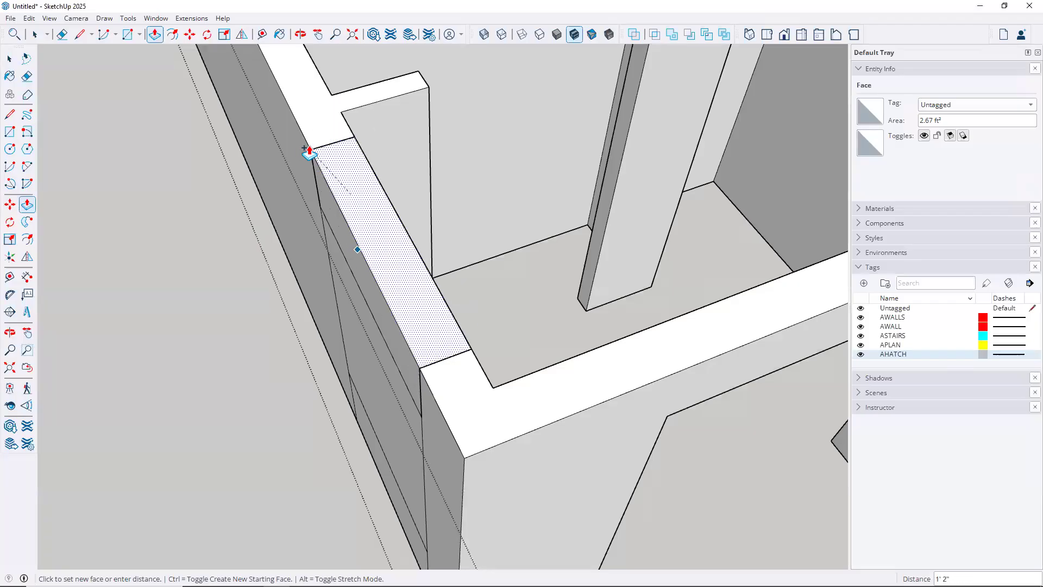
click(309, 153)
scroll(315, 337, down, 3)
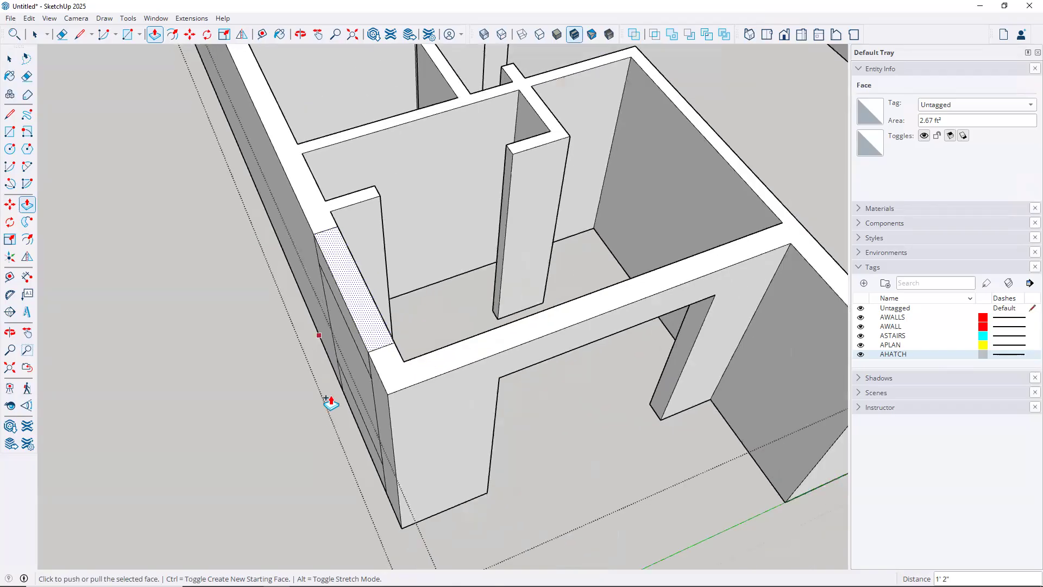
middle_drag(372, 361, 468, 356)
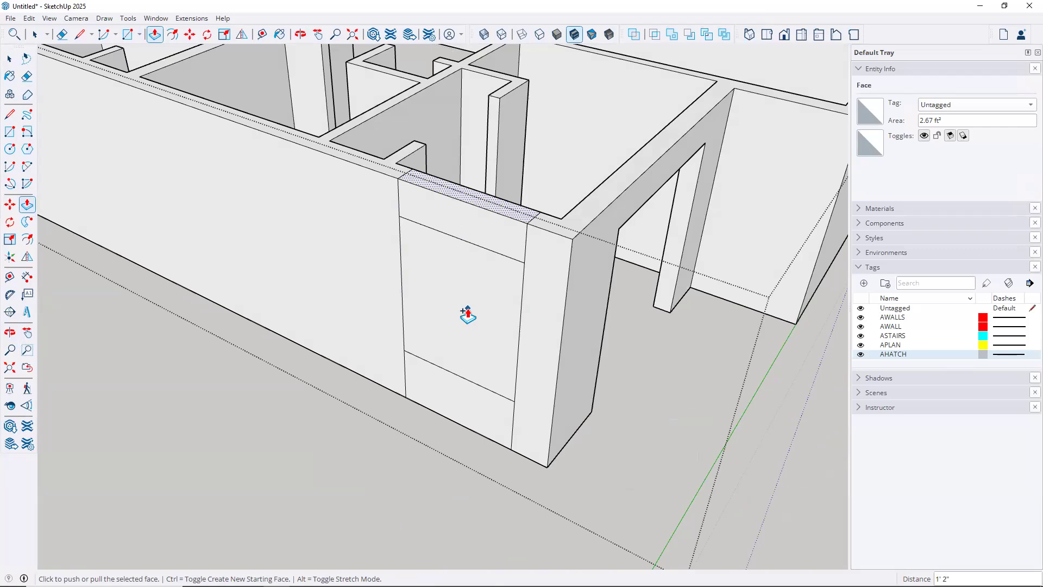
key(space)
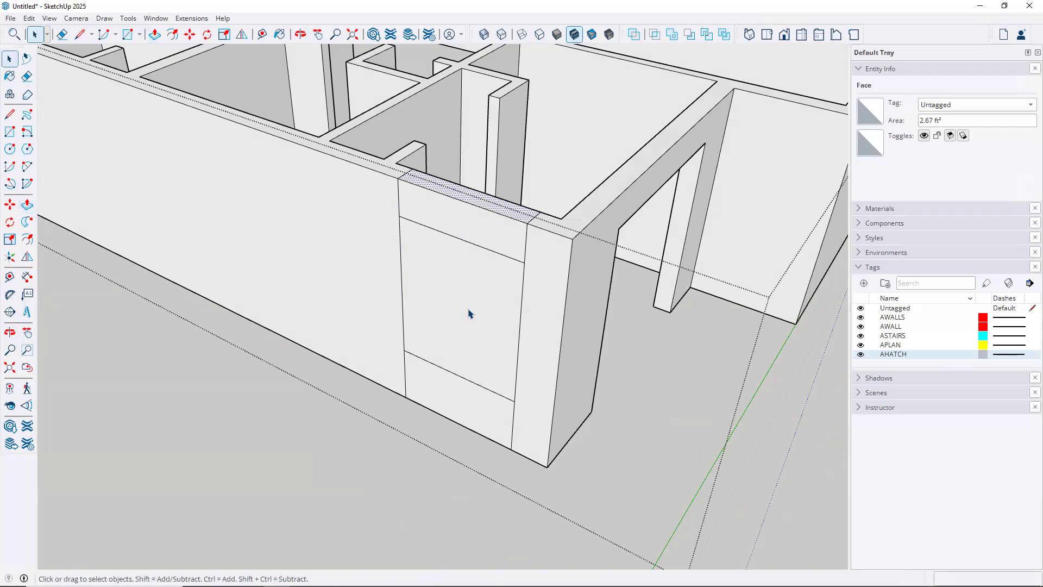
click(470, 313)
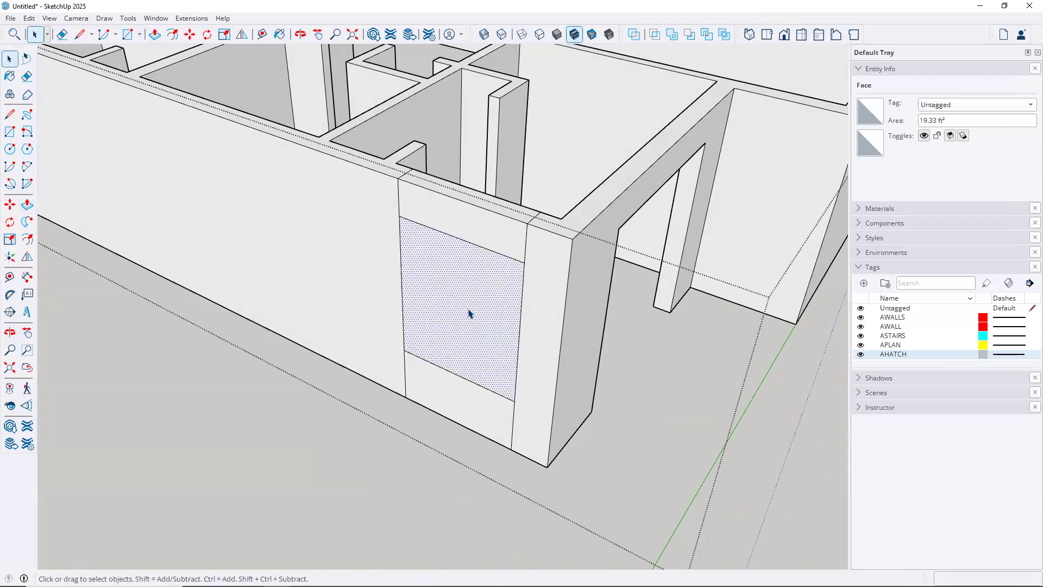
key(Delete)
click(461, 324)
key(Delete)
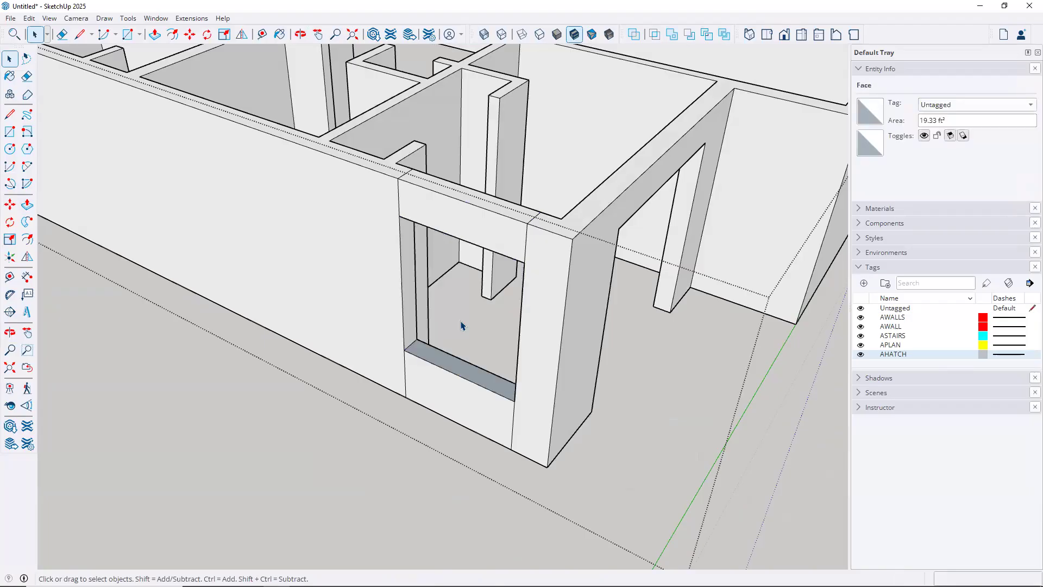
middle_drag(441, 380, 433, 323)
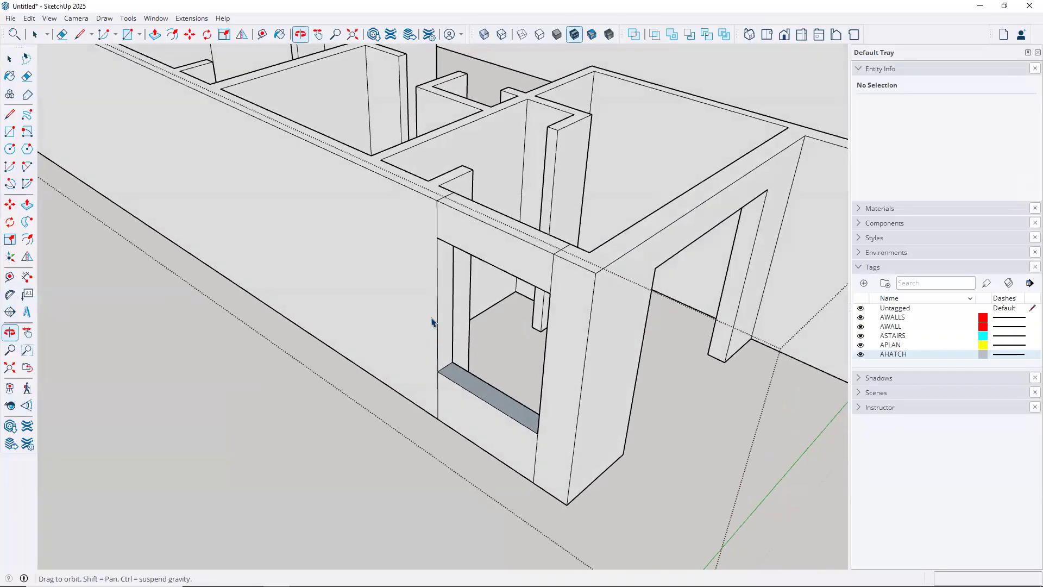
Turn on X-Ray and erase the leftover seam edges at the wall corner
click(483, 35)
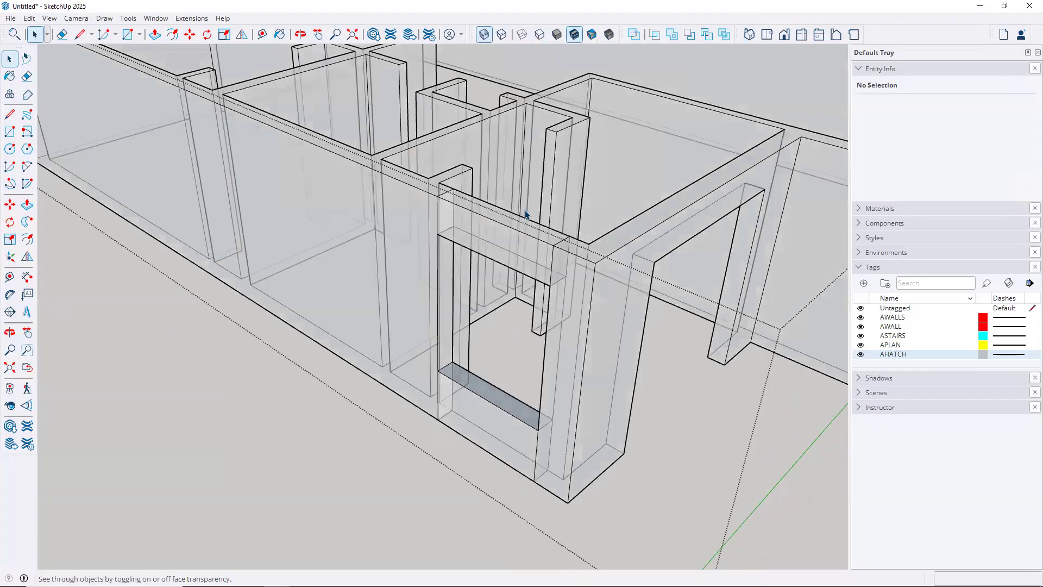
middle_drag(558, 233, 45, 263)
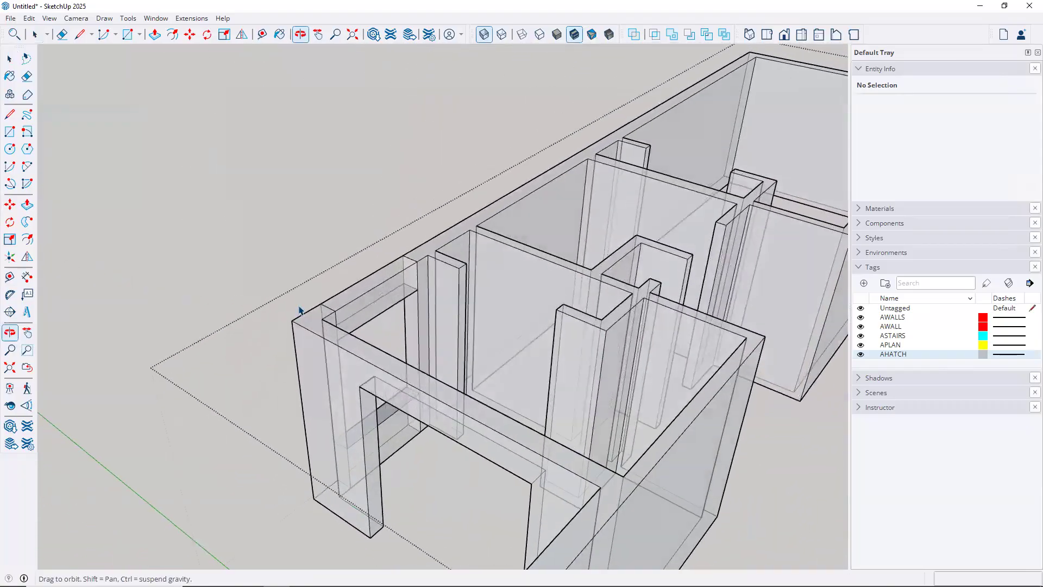
scroll(387, 304, up, 3)
scroll(385, 304, up, 2)
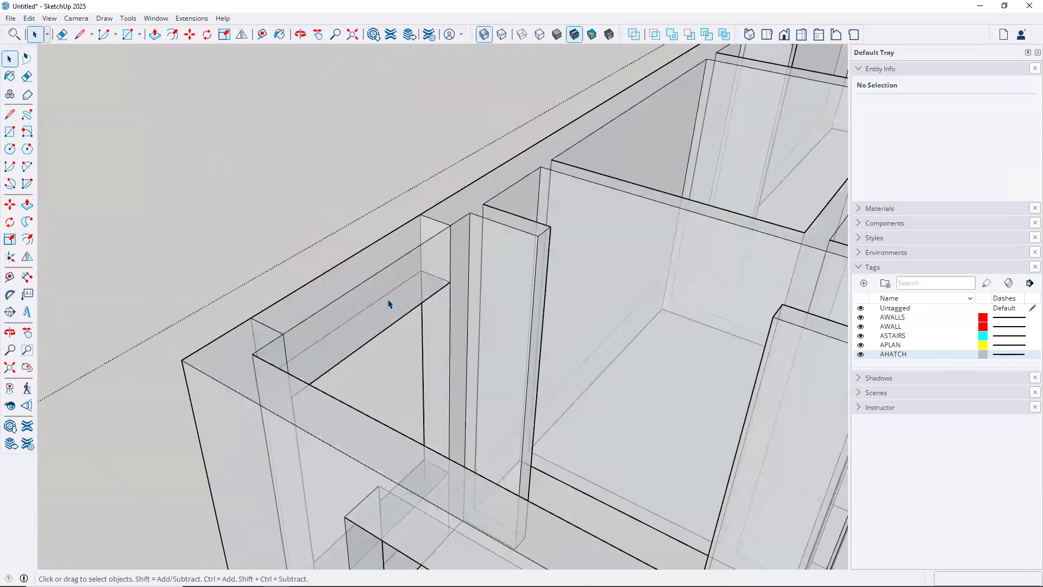
scroll(389, 303, up, 1)
key(e)
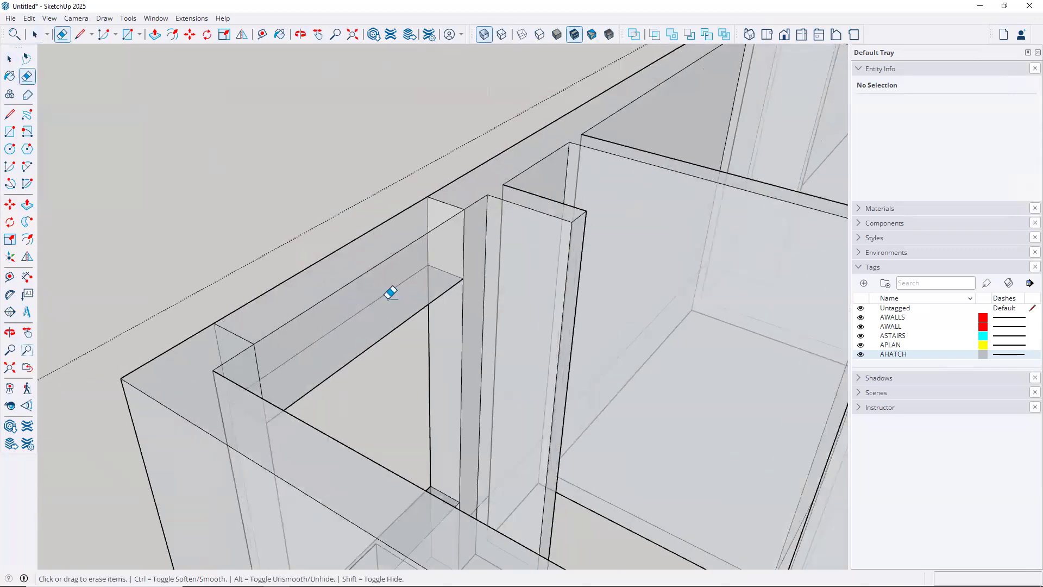
click(463, 239)
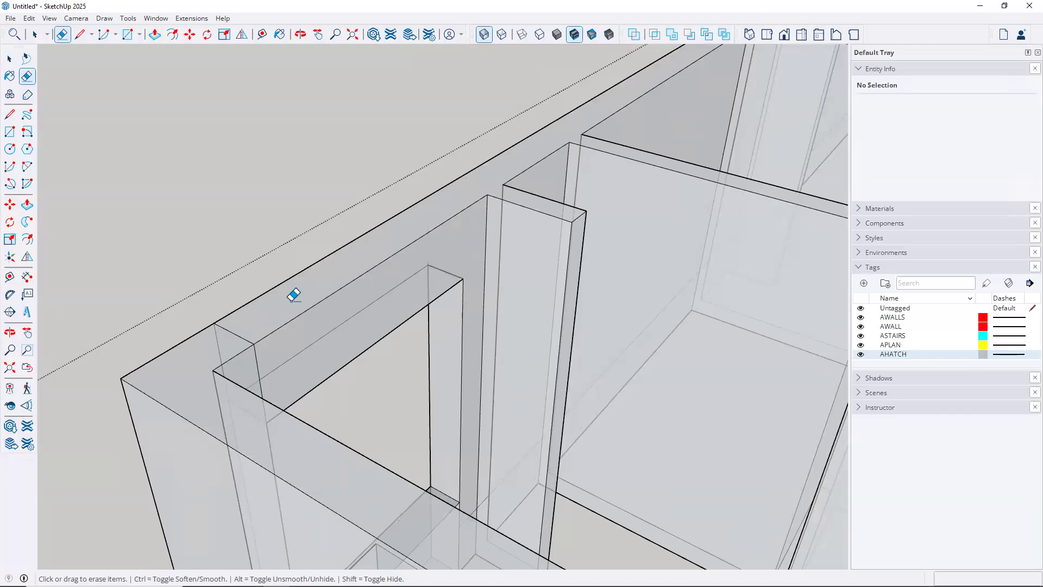
drag(255, 365, 217, 345)
click(219, 340)
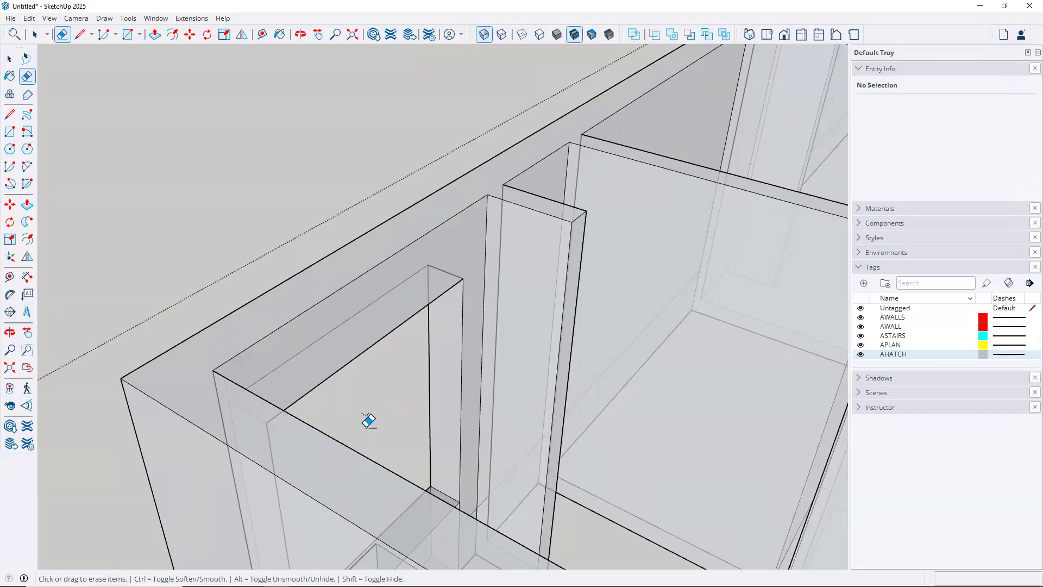
Erase the stray vertical edges on the window wall and below the window, then exit the group
mouse_move(412, 338)
middle_down()
mouse_move(459, 279)
mouse_move(559, 237)
mouse_move(459, 365)
mouse_move(340, 447)
middle_up()
mouse_move(445, 340)
middle_down()
mouse_move(581, 194)
mouse_move(719, 123)
mouse_move(402, 431)
mouse_move(571, 204)
mouse_move(413, 446)
middle_up()
mouse_move(472, 363)
middle_down()
mouse_move(495, 343)
mouse_move(624, 387)
mouse_move(661, 412)
mouse_move(589, 396)
mouse_move(625, 388)
middle_up()
click(656, 374)
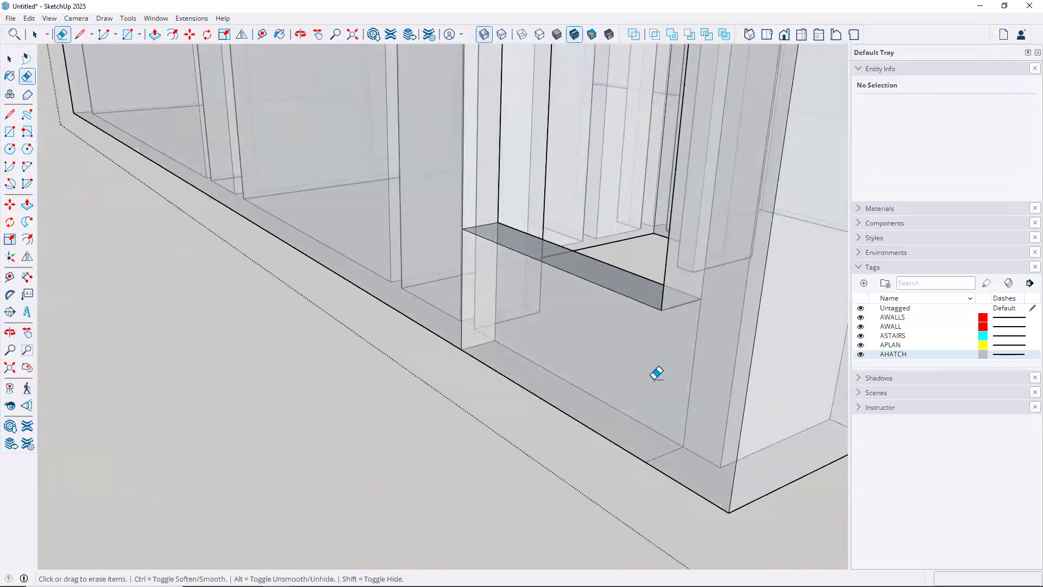
click(695, 358)
mouse_move(470, 349)
middle_down()
mouse_move(459, 394)
mouse_move(529, 418)
mouse_move(694, 438)
mouse_move(752, 431)
mouse_move(724, 409)
mouse_move(526, 355)
mouse_move(552, 380)
mouse_move(680, 393)
mouse_move(491, 331)
middle_up()
click(478, 323)
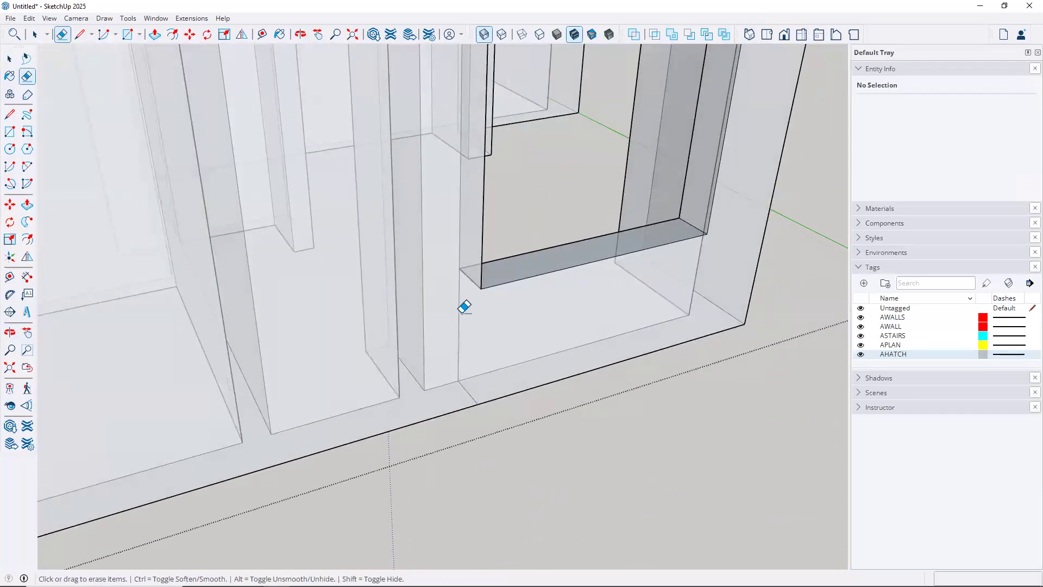
click(459, 304)
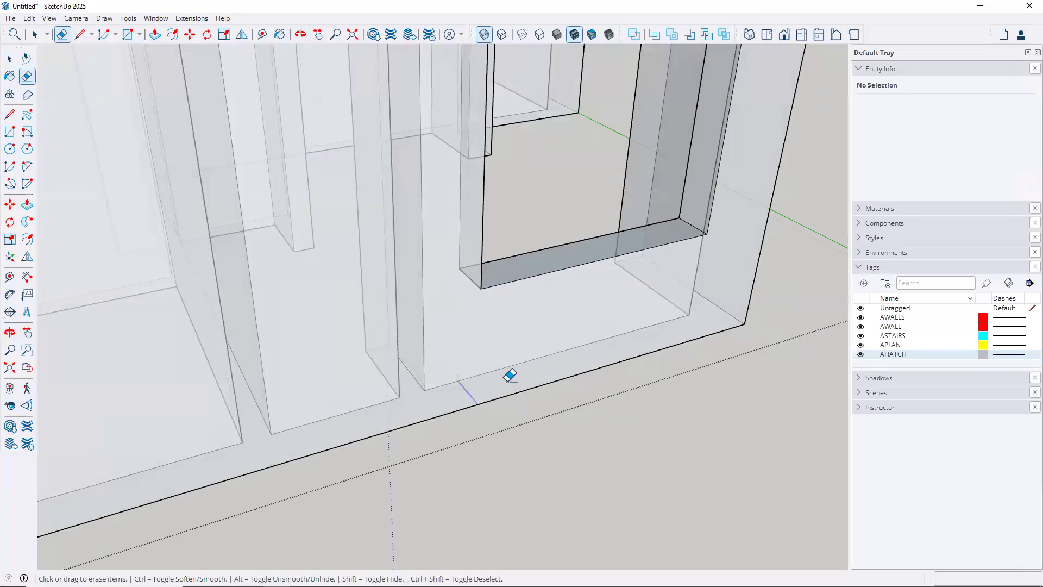
scroll(557, 339, down, 3)
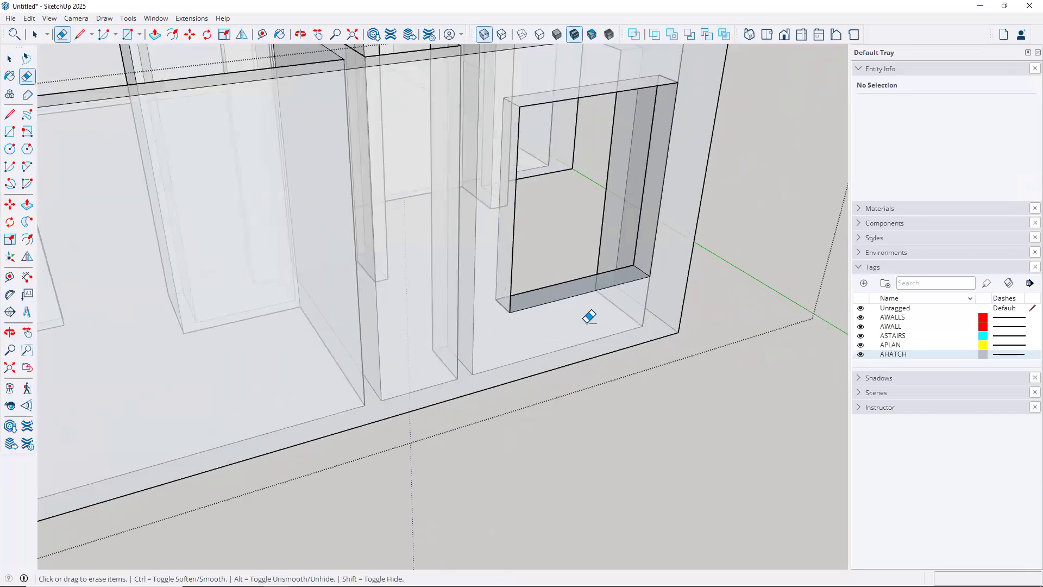
key(space)
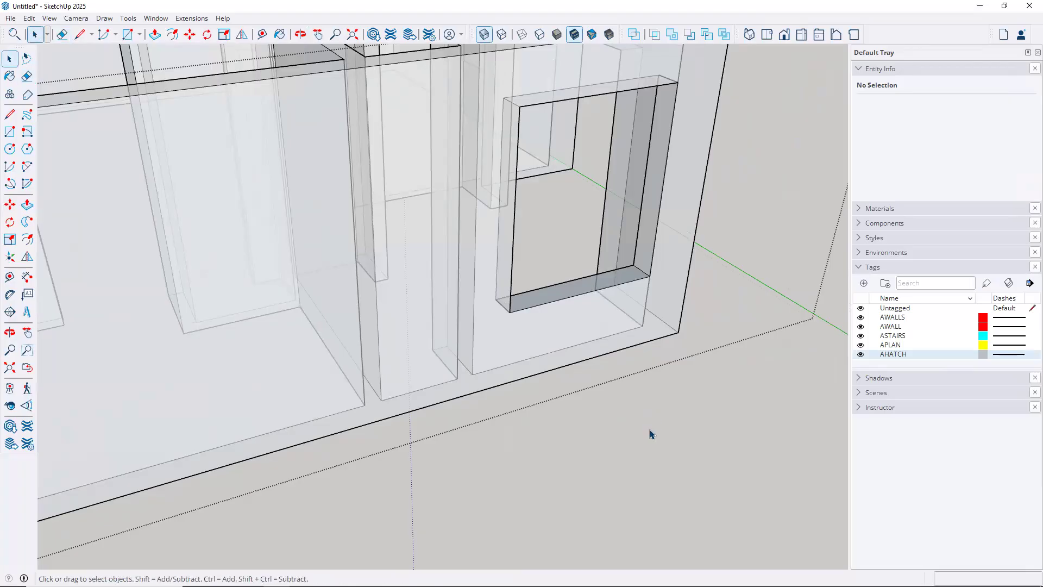
click(652, 435)
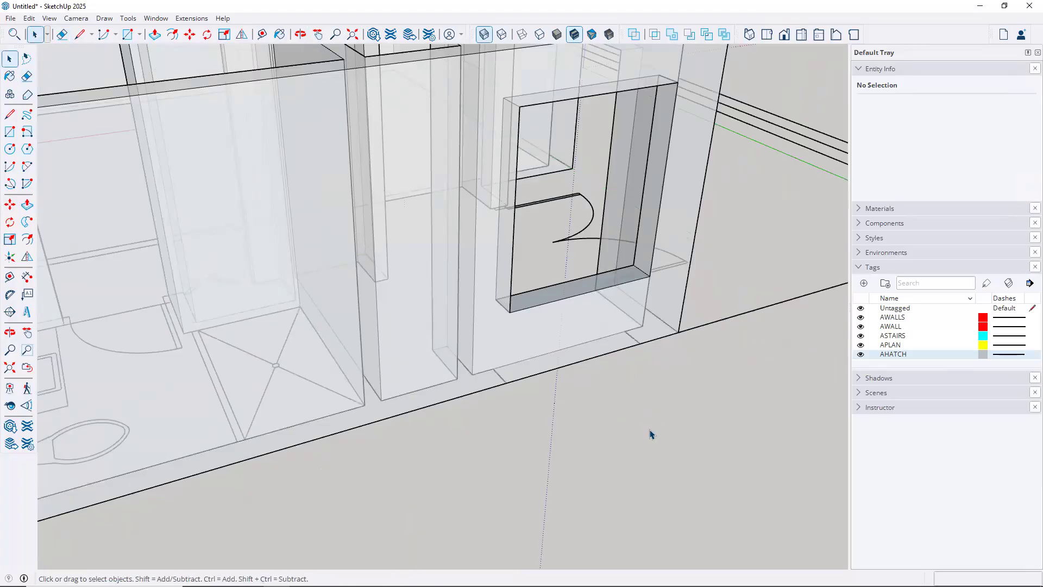
Turn X-Ray off and use Reverse Faces on the window sill face so its front faces out
click(483, 36)
middle_drag(612, 360, 495, 434)
scroll(495, 434, up, 3)
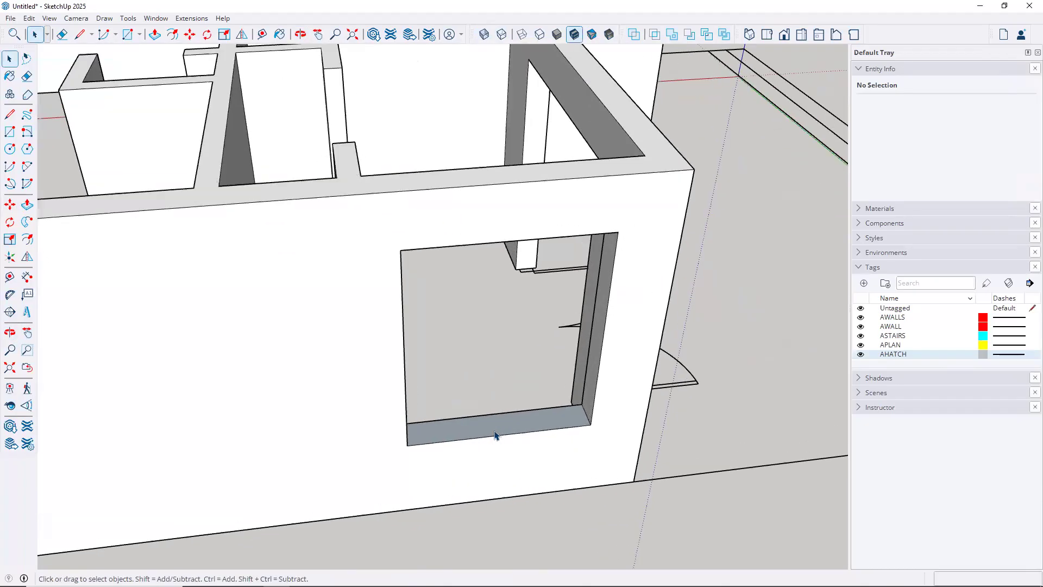
scroll(495, 435, up, 2)
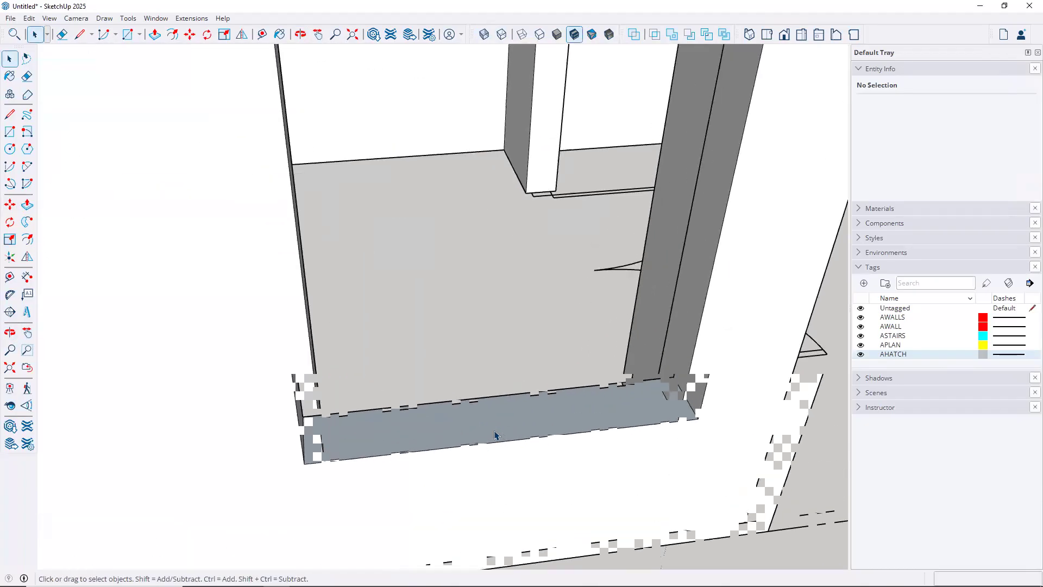
scroll(496, 435, up, 1)
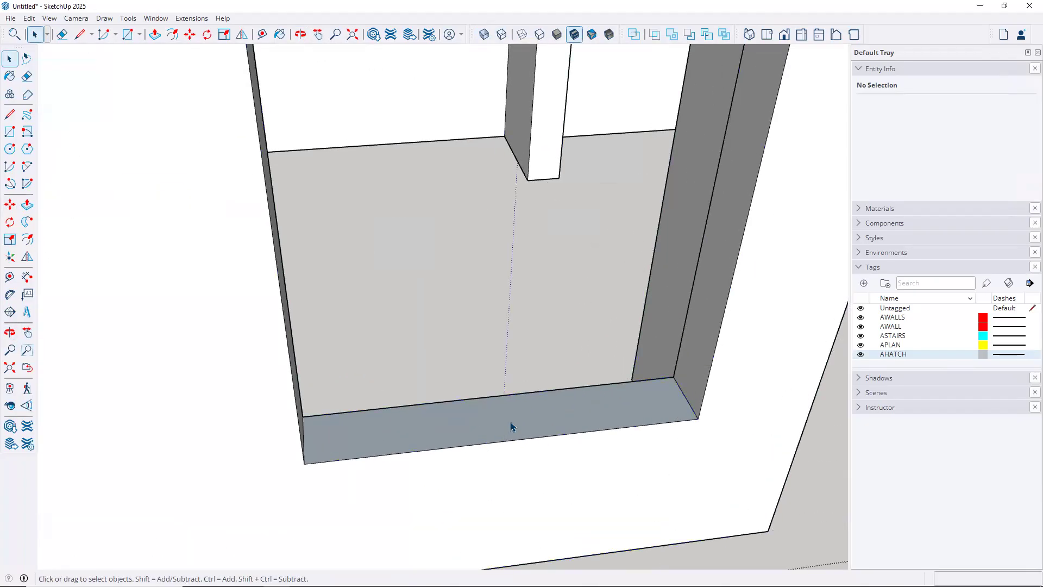
right_click(511, 427)
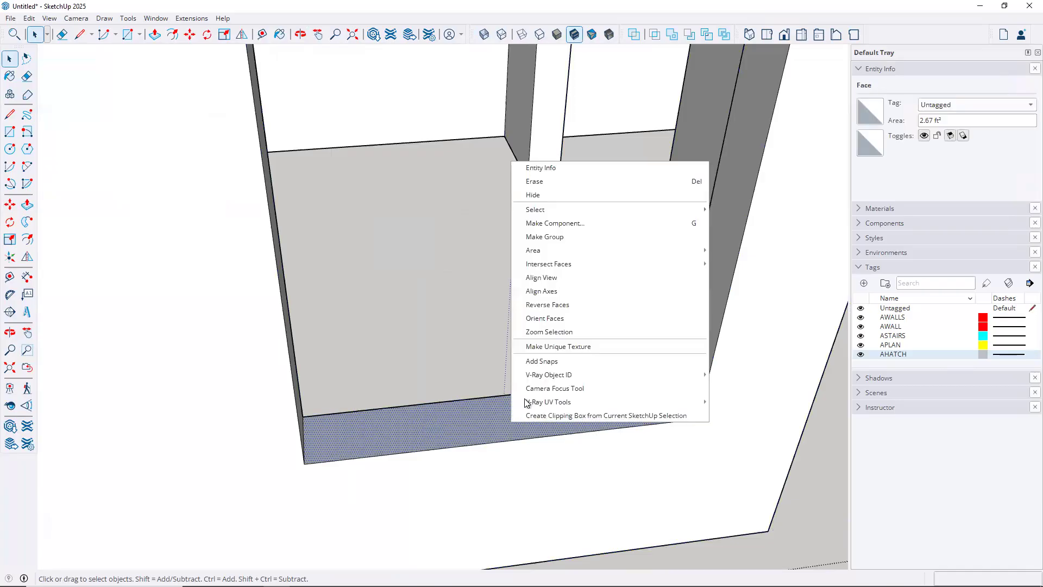
click(554, 304)
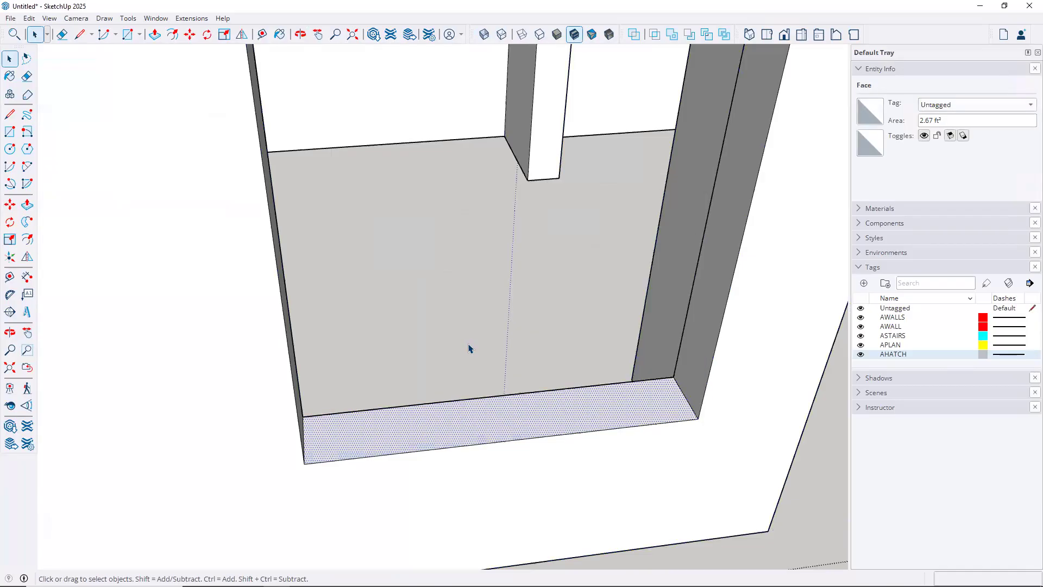
scroll(507, 361, down, 3)
middle_drag(542, 406, 228, 349)
key(space)
scroll(232, 356, down, 10)
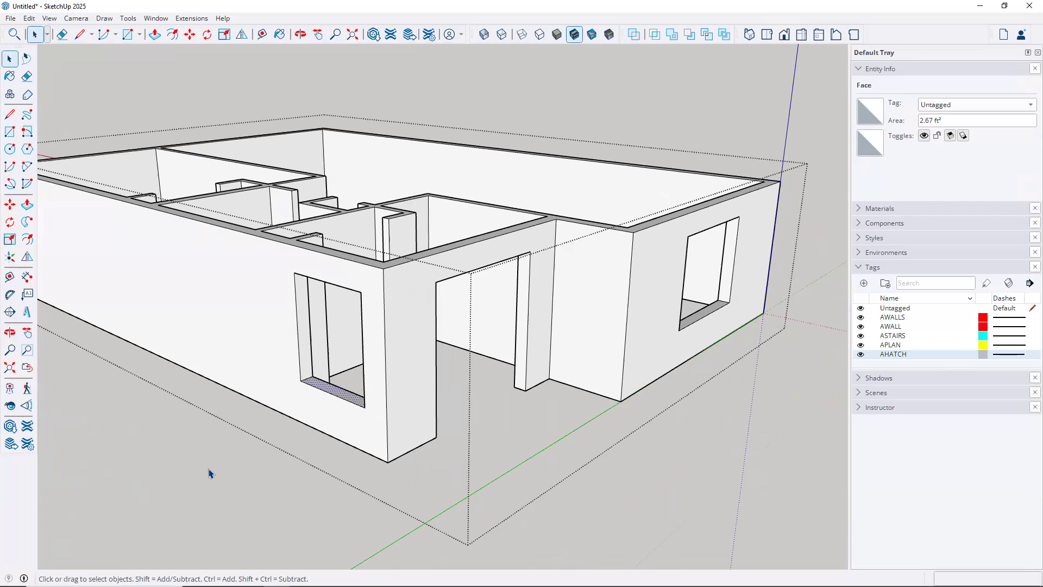
Exit the wall group and check in Entity Info that it shows as a Solid Group
click(208, 470)
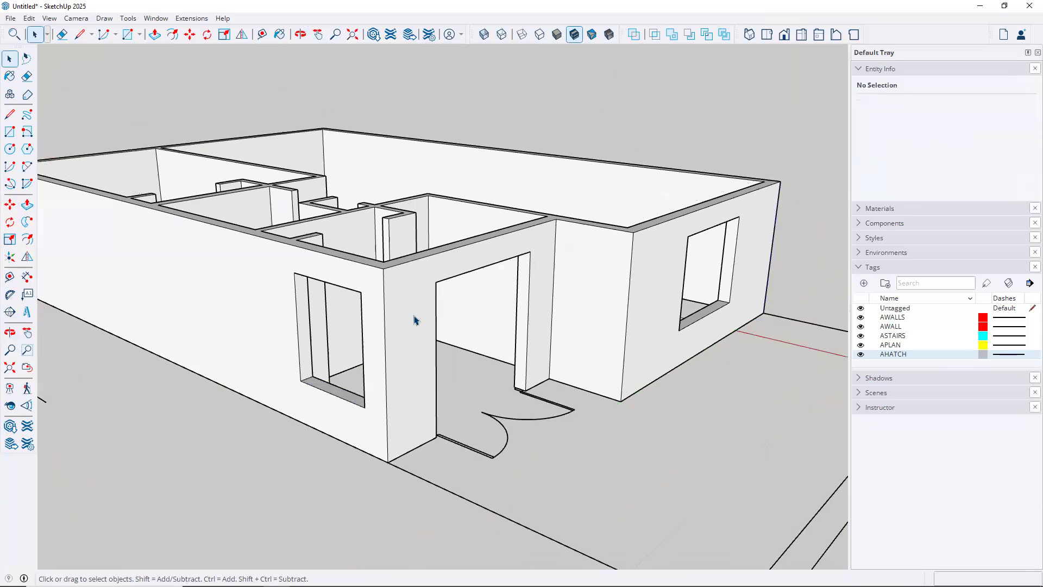
click(411, 267)
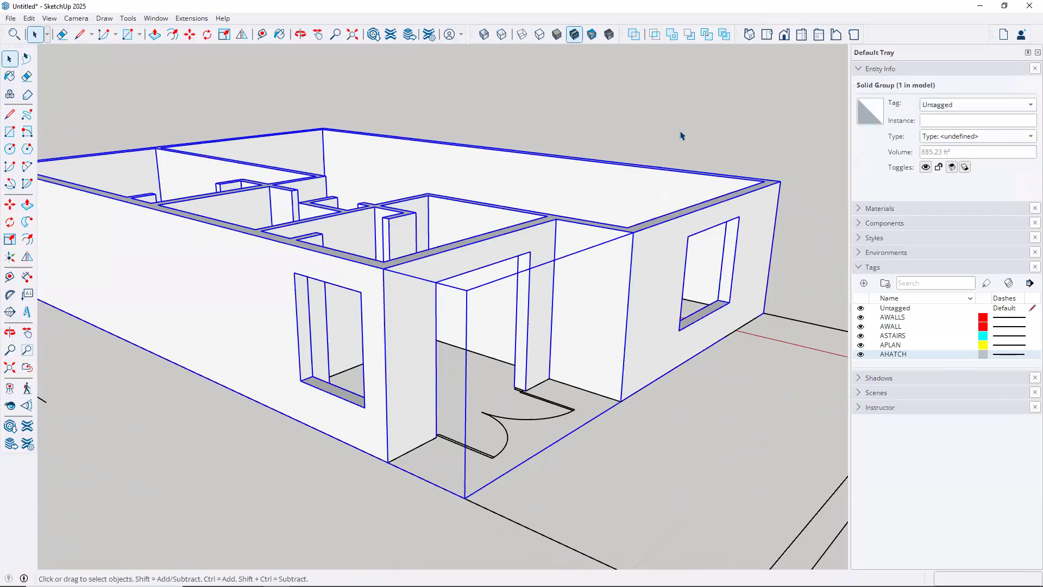
click(678, 146)
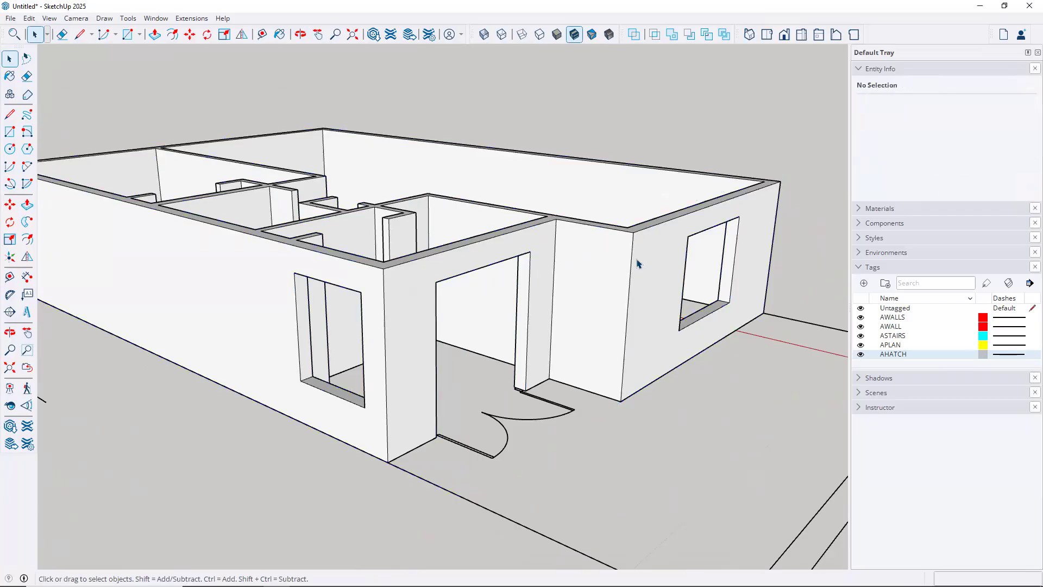
scroll(638, 263, down, 3)
middle_drag(660, 290, 406, 366)
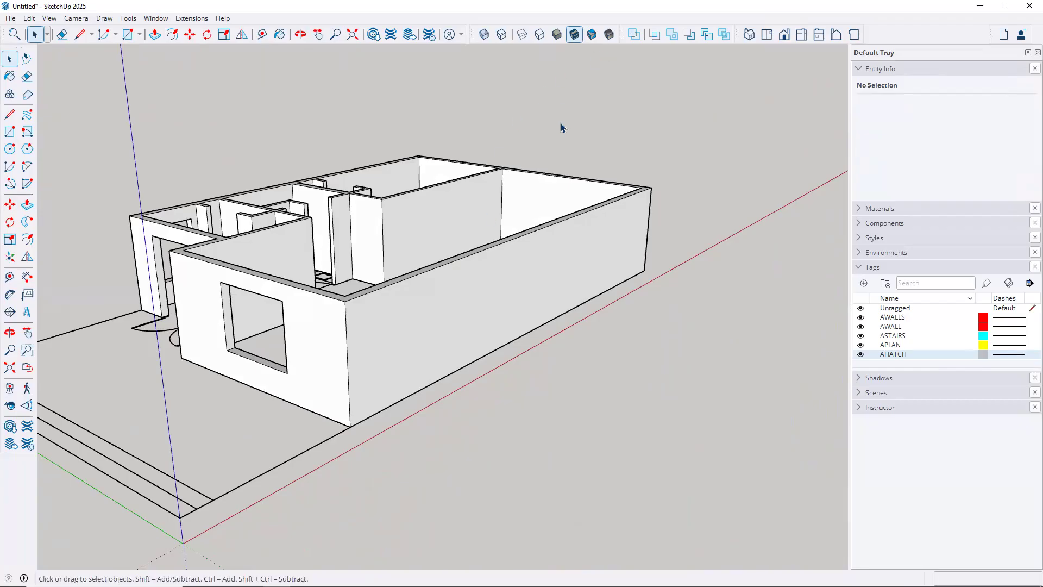
Toggle X-Ray on and off and orbit around the house to inspect the walls
click(483, 35)
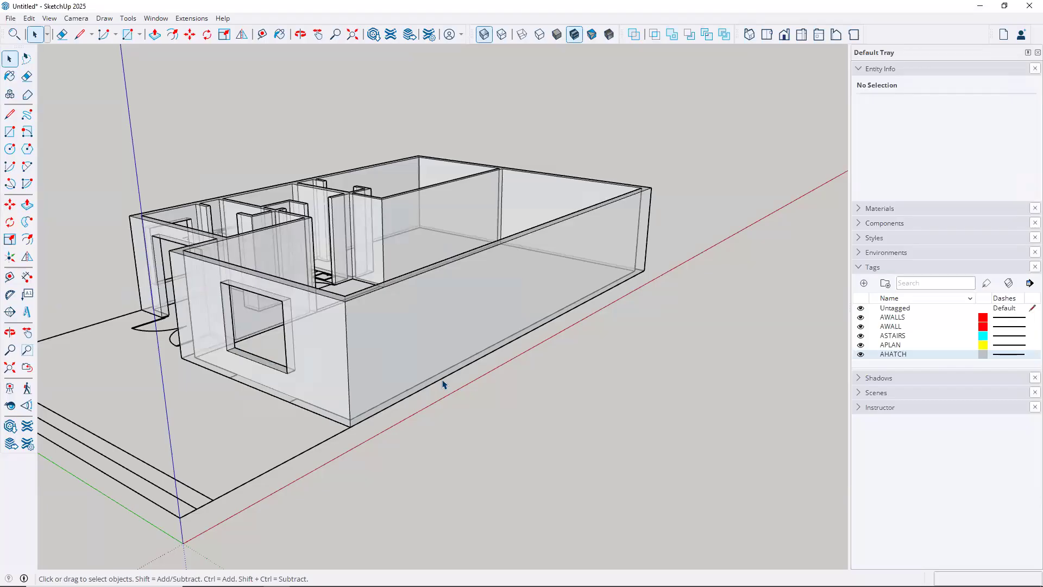
click(482, 34)
scroll(369, 346, up, 2)
key(o)
drag(325, 288, 195, 272)
key(space)
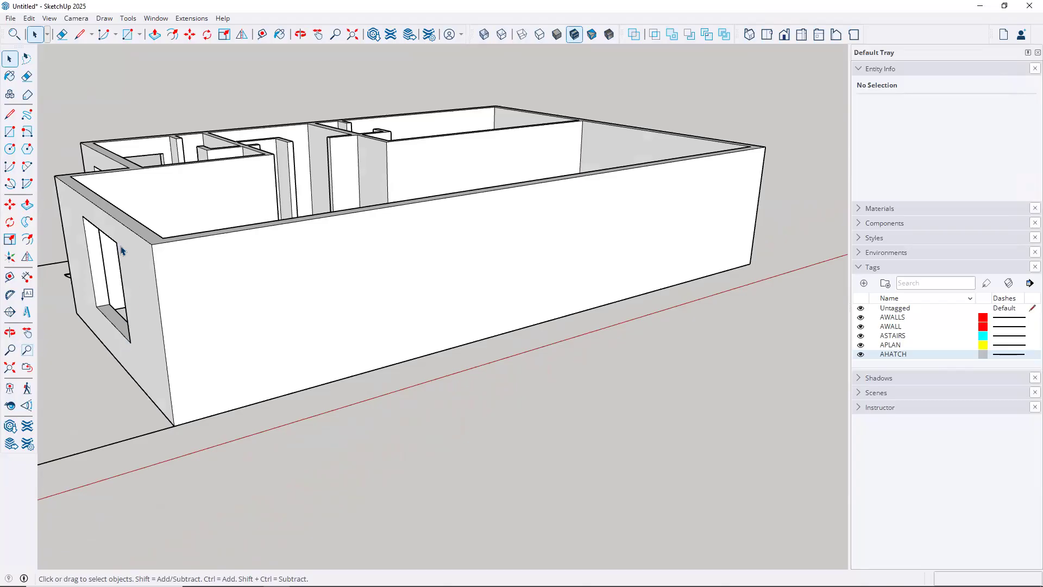
middle_drag(334, 336, 361, 319)
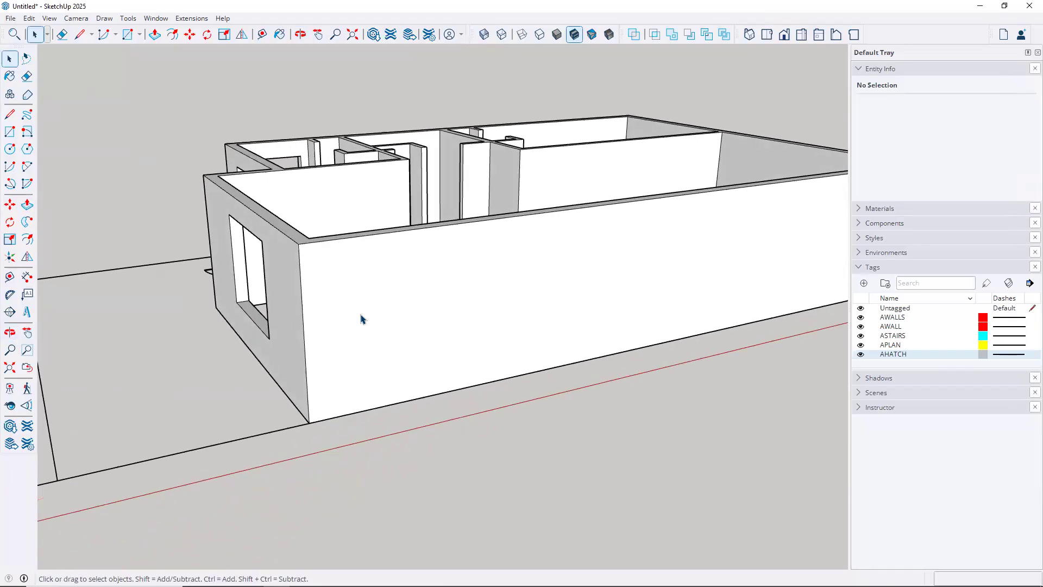
scroll(373, 299, up, 4)
Inside the wall group, begin moving the long wall's 8' corner edge along the green axis
double_click(378, 296)
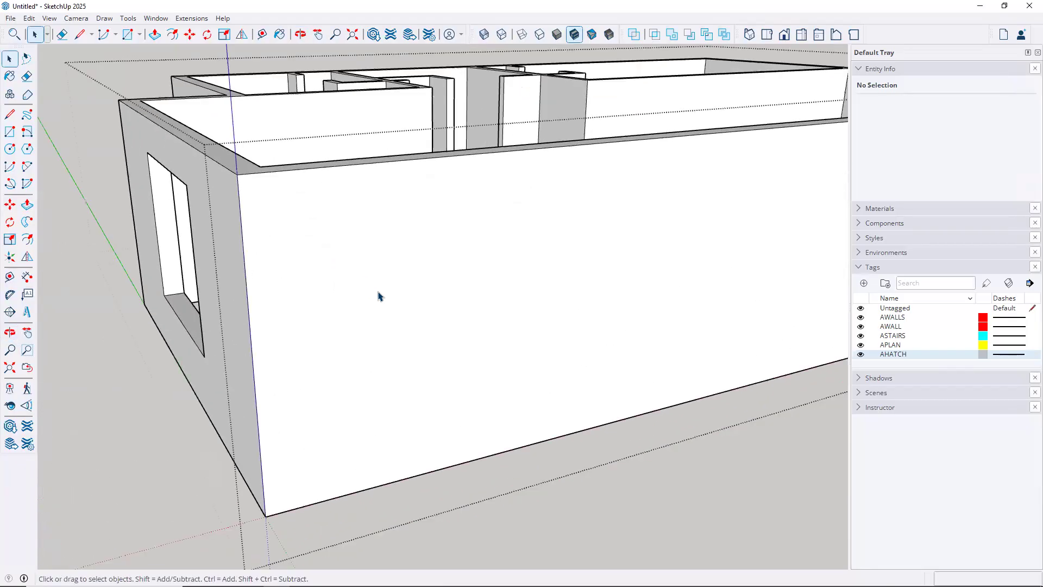
click(250, 301)
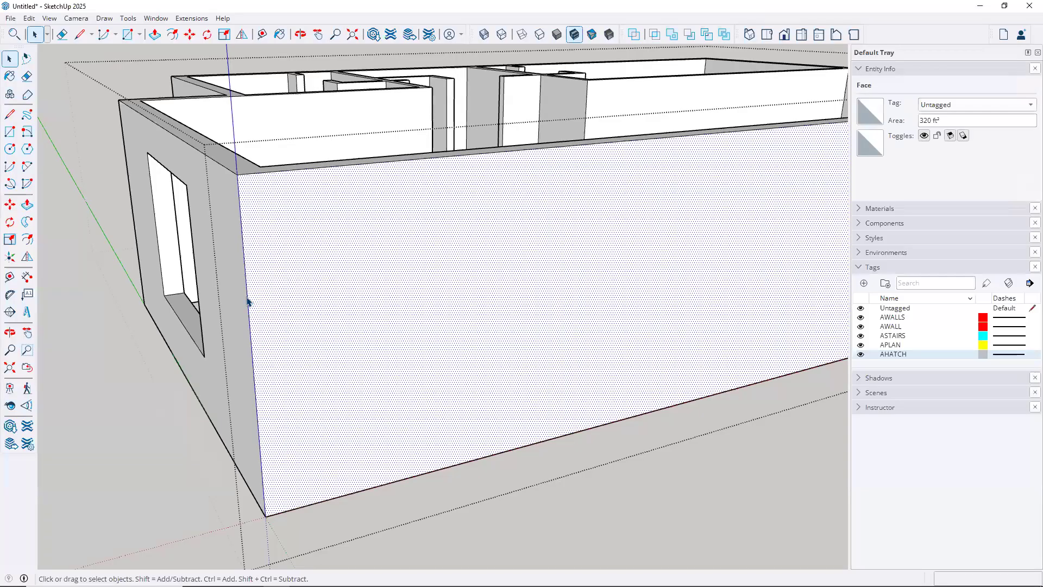
click(248, 300)
middle_drag(319, 280, 408, 273)
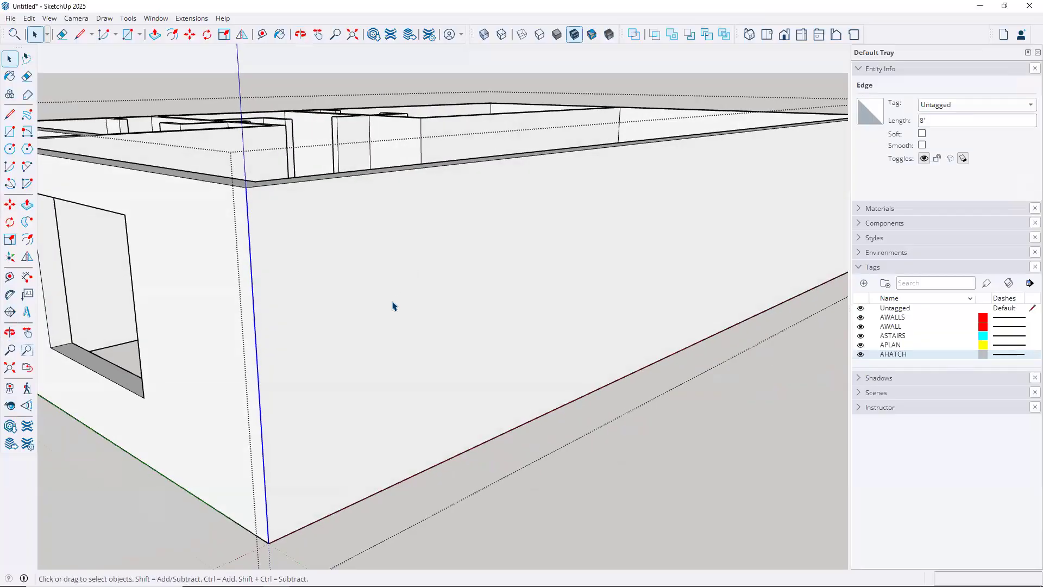
key(m)
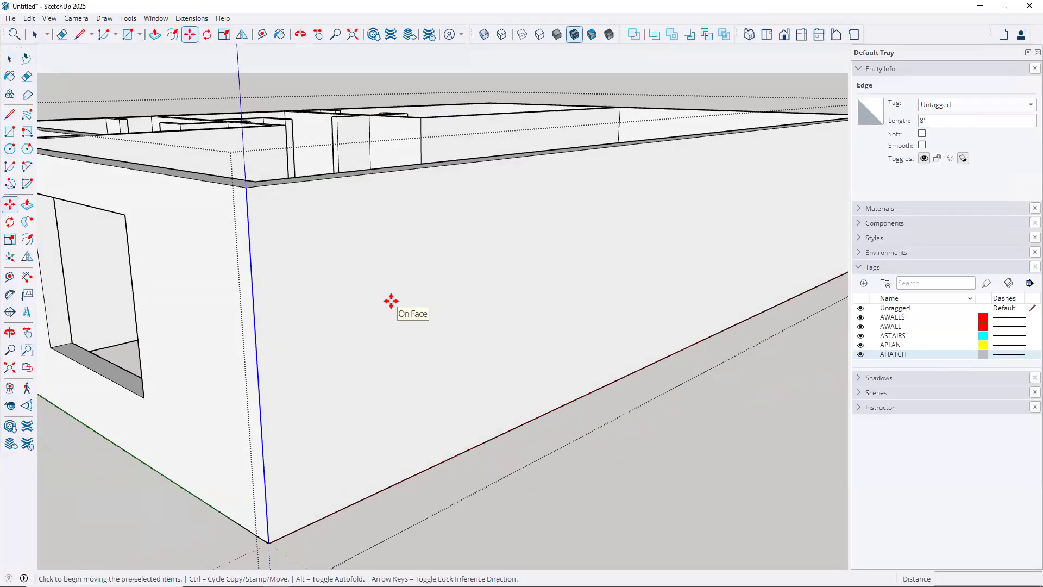
click(258, 324)
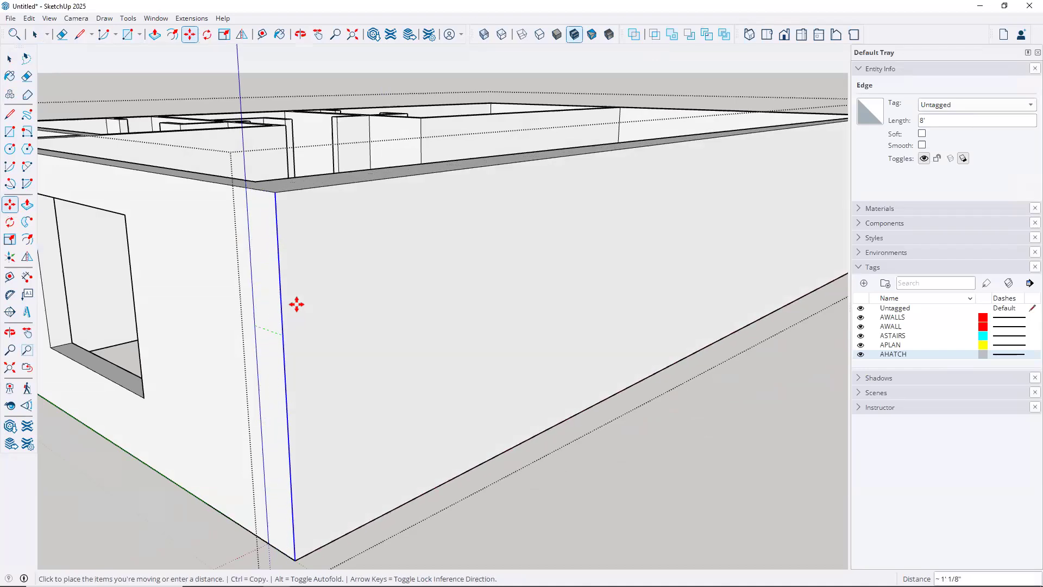
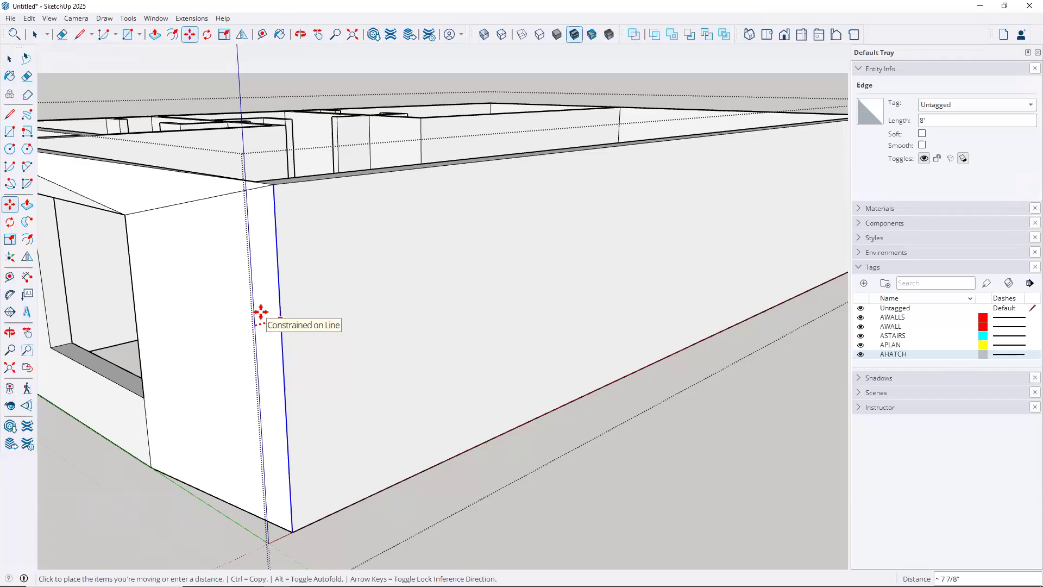
Copy the vertical wall edge 3' along the long exterior wall
key(ctrl)
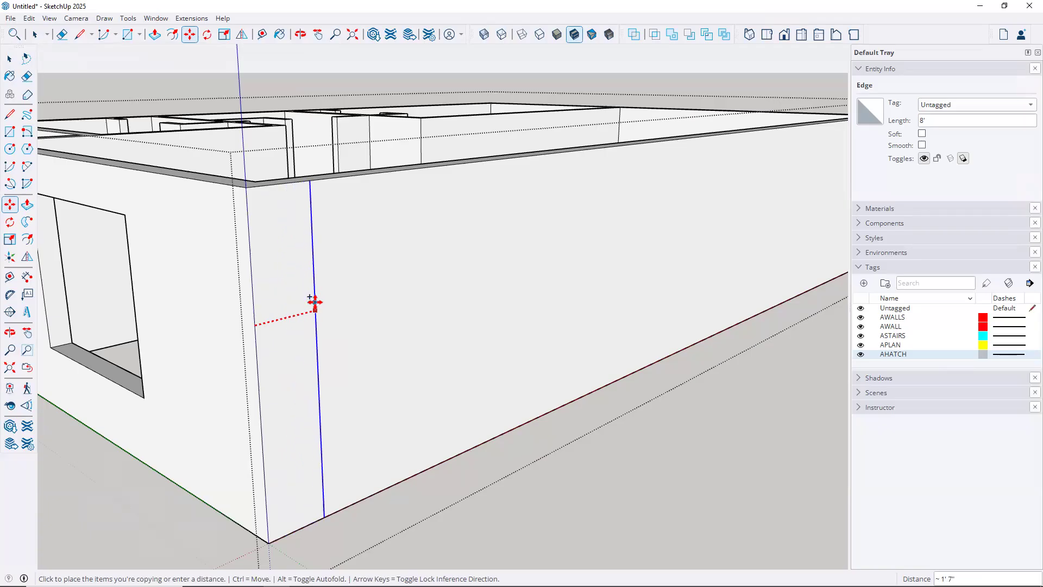
text(3)
key(Return)
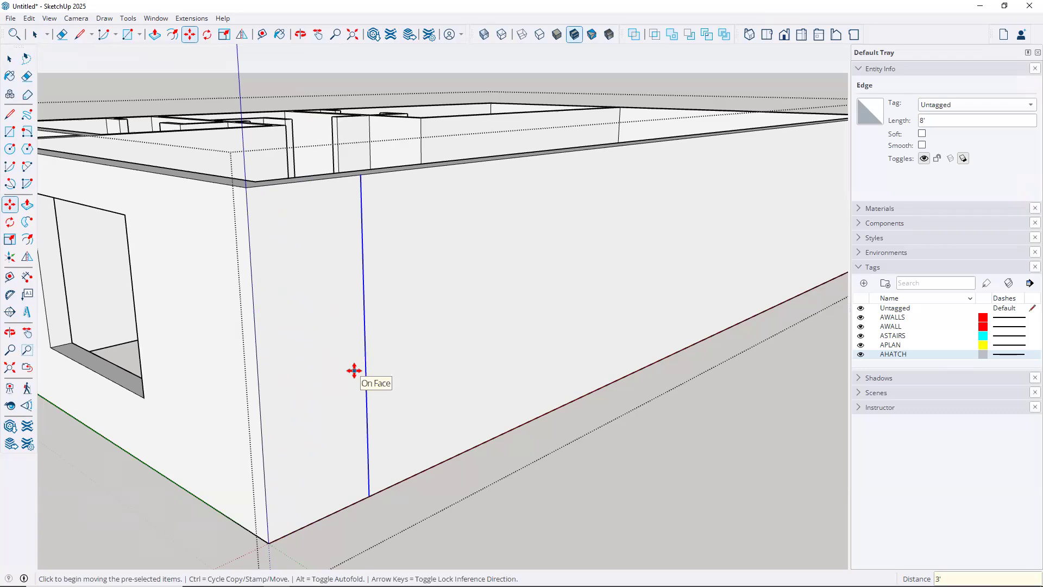
Copy the new vertical edge another 24" over to mark the opening's second side
click(364, 308)
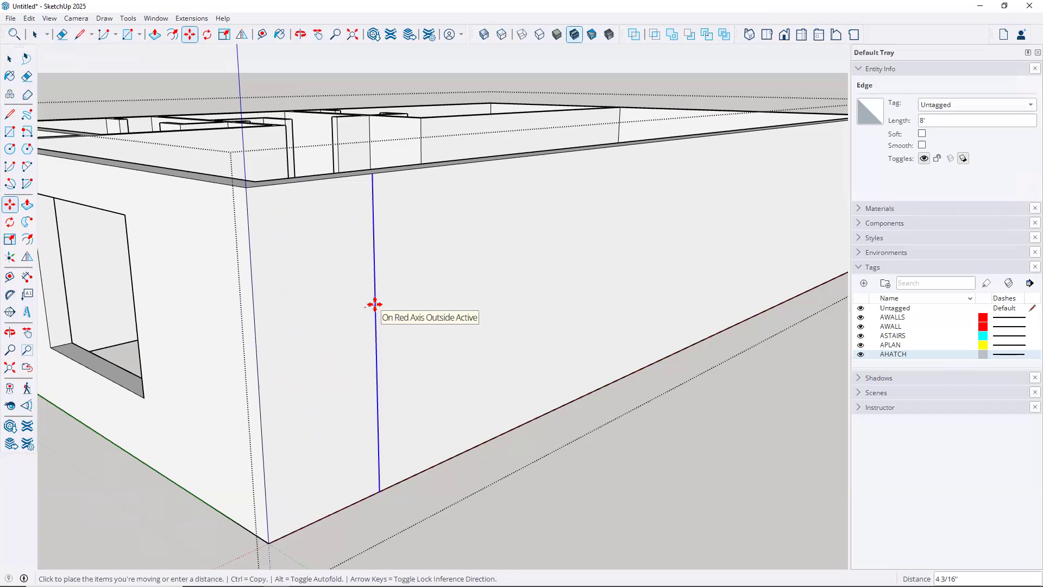
key(ctrl)
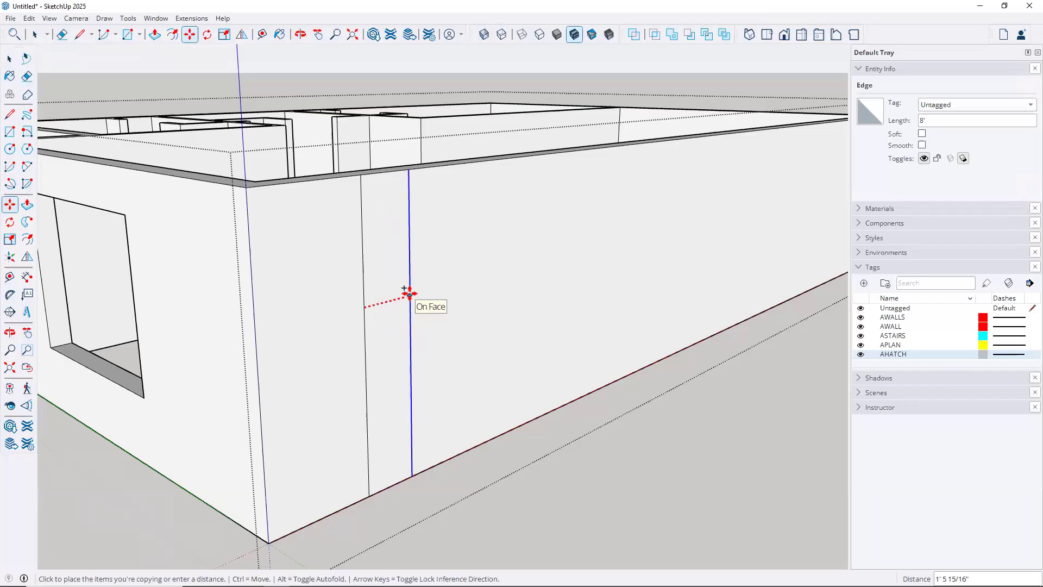
text(24)
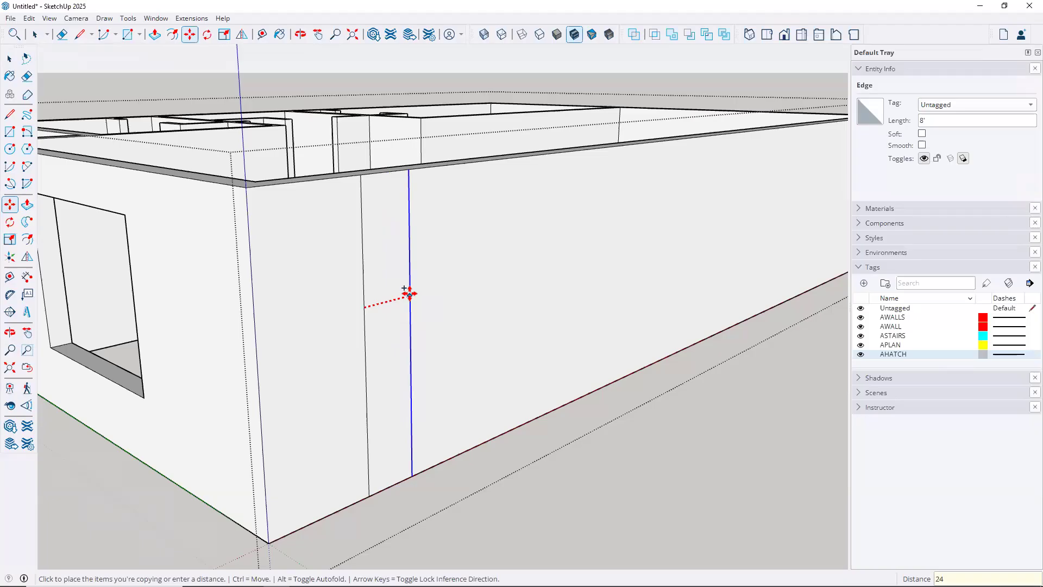
key(Return)
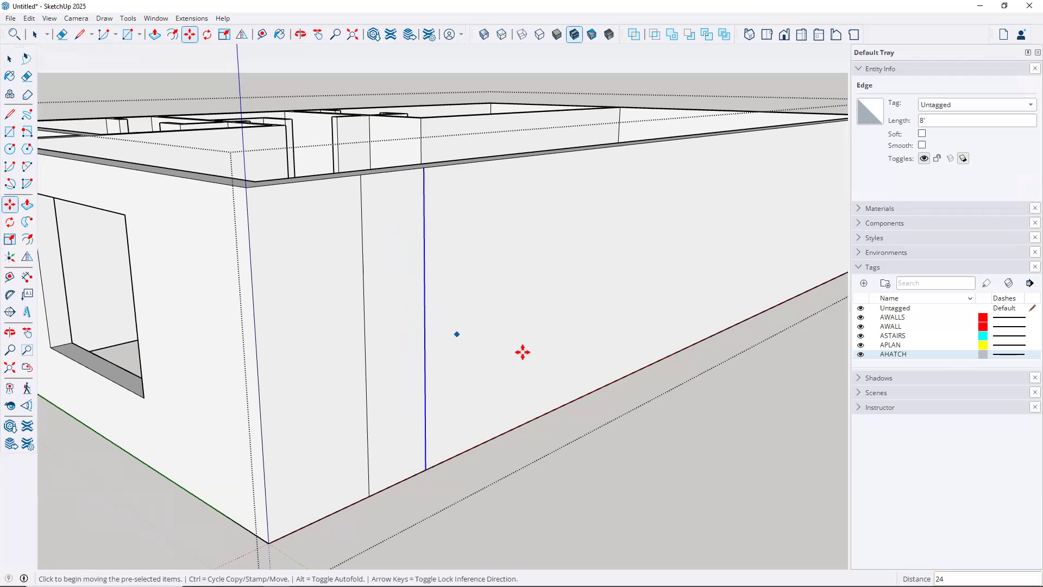
middle_drag(533, 361, 552, 389)
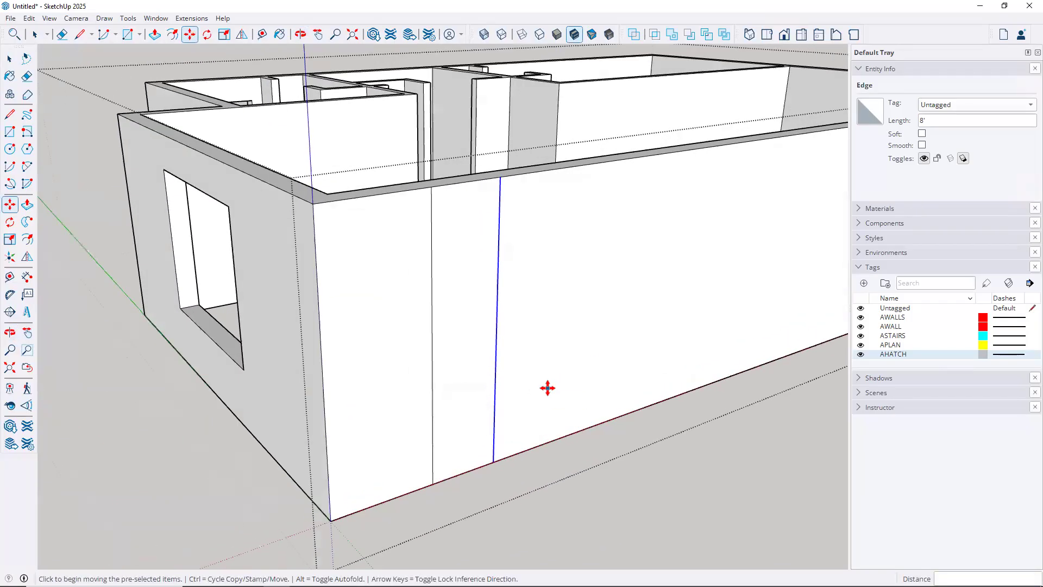
key(Escape)
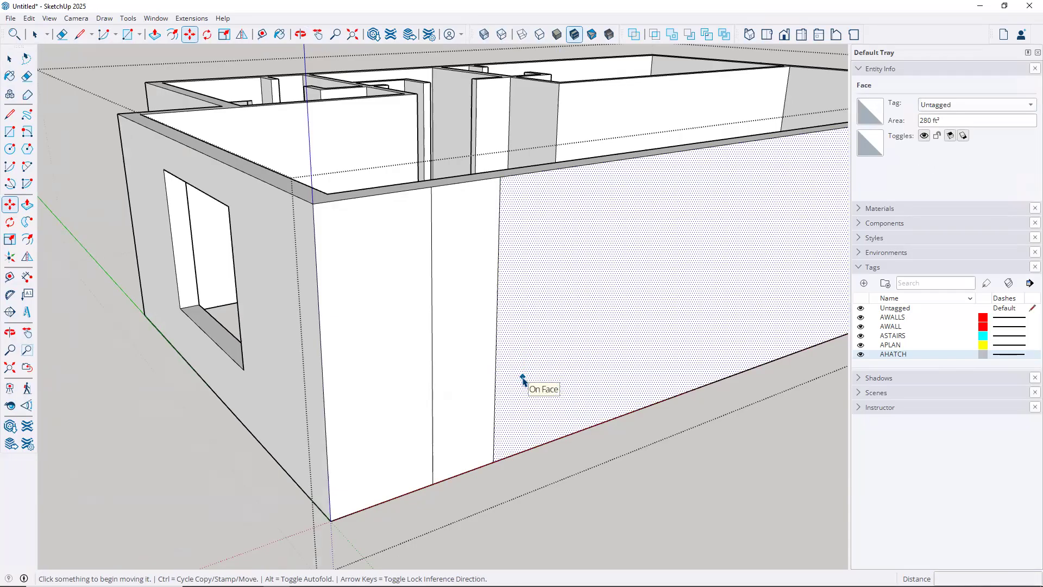
key(space)
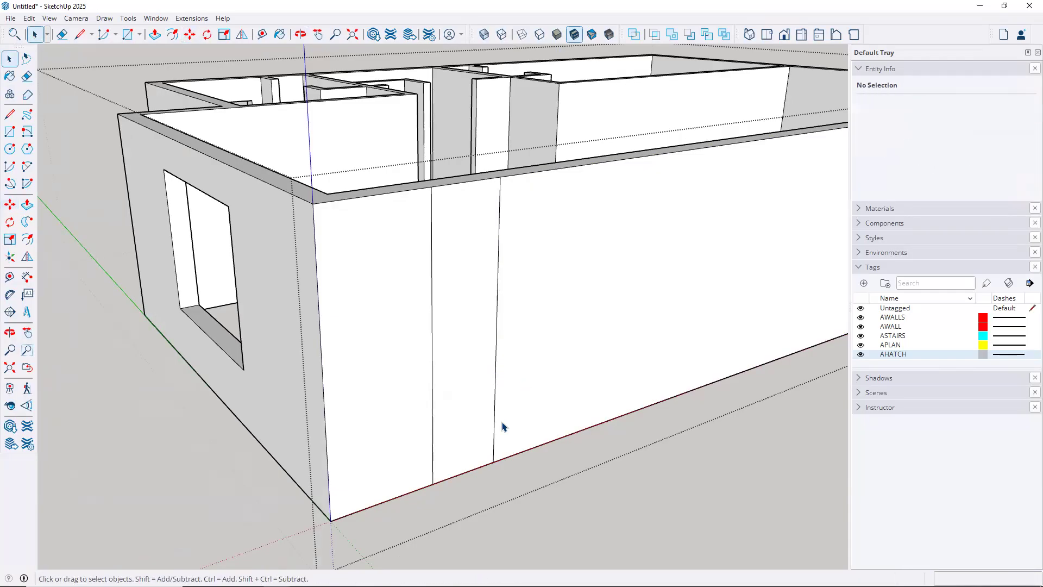
Copy the wall's bottom edge up 2' for the sill, then 4' 10" higher for the opening top
click(454, 476)
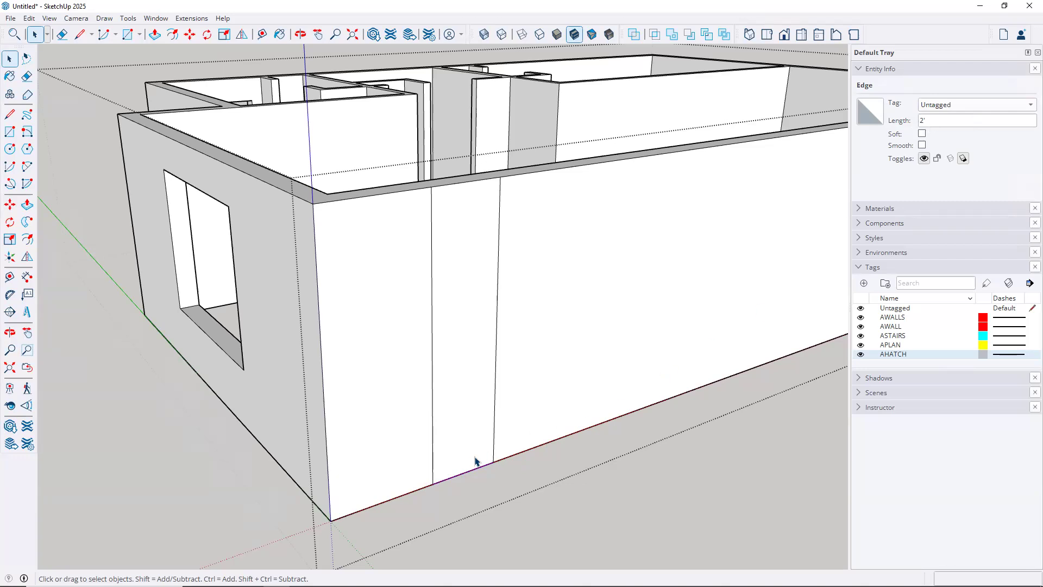
key(m)
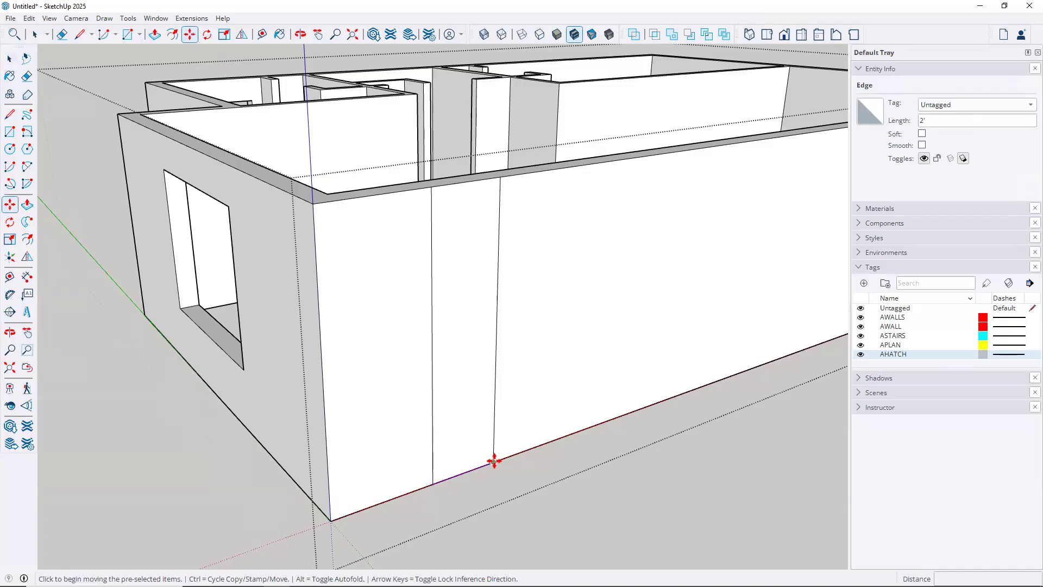
click(494, 460)
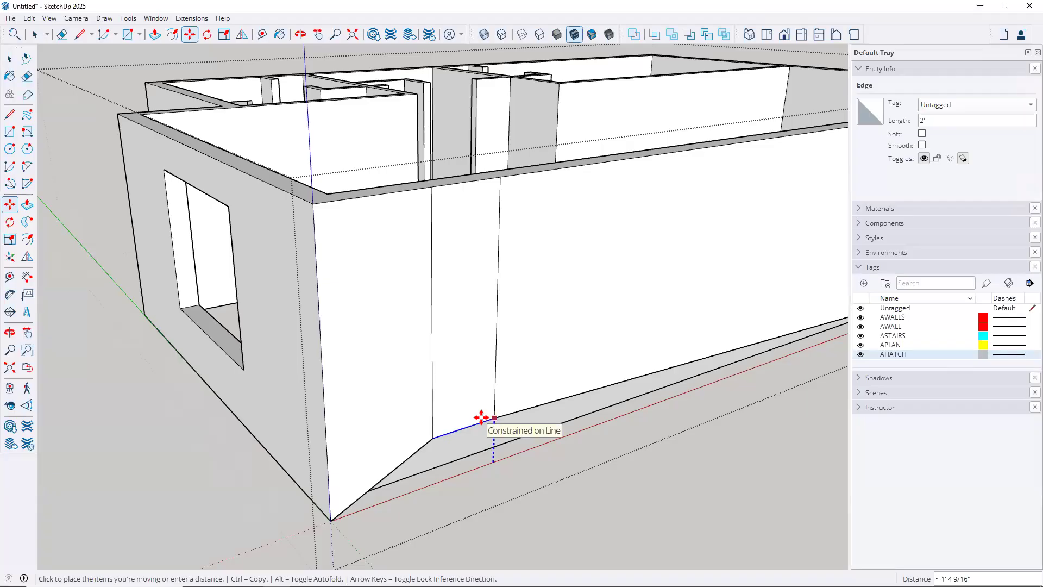
key(ctrl)
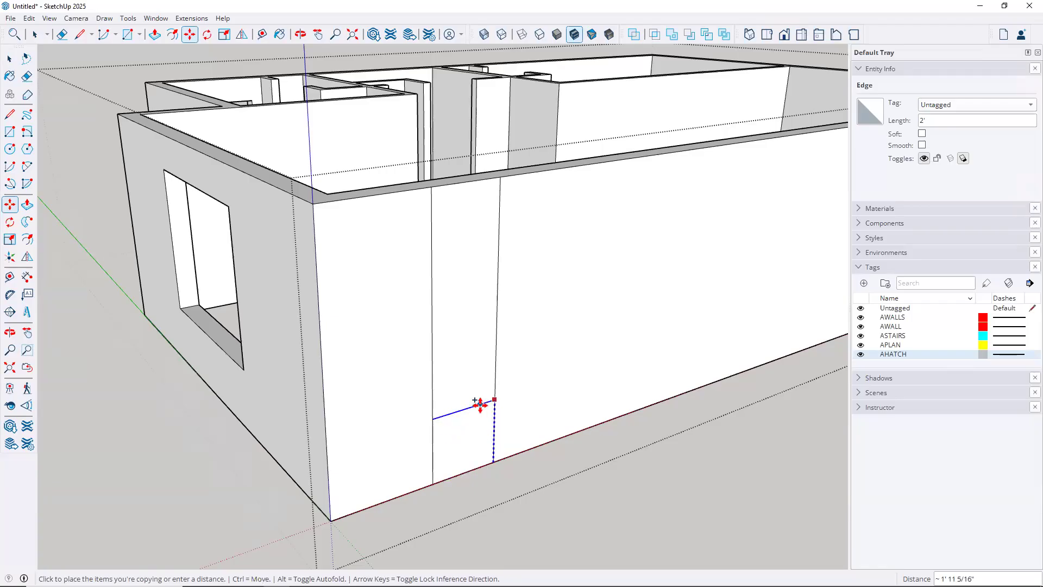
click(243, 368)
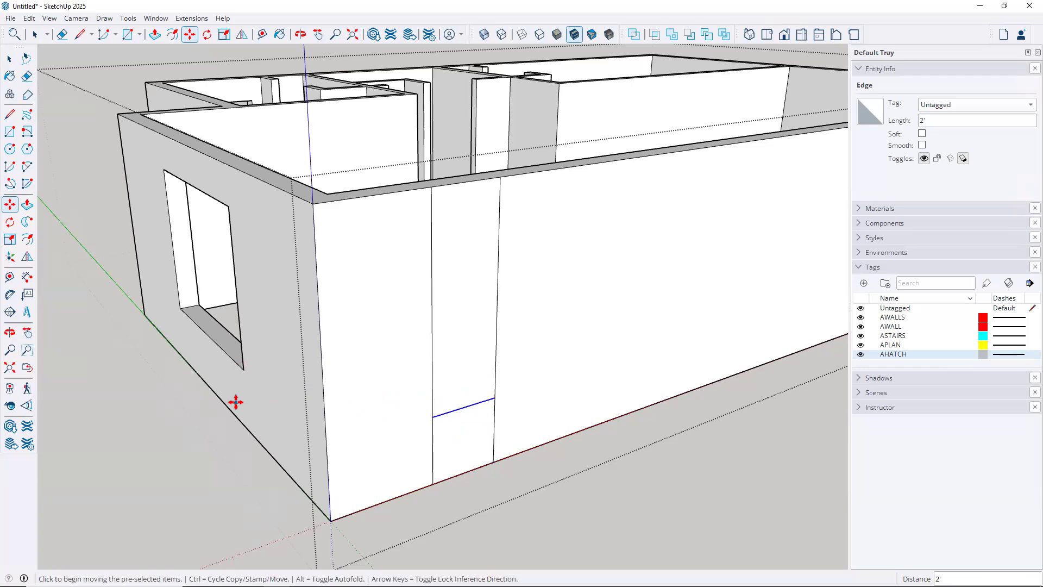
click(455, 411)
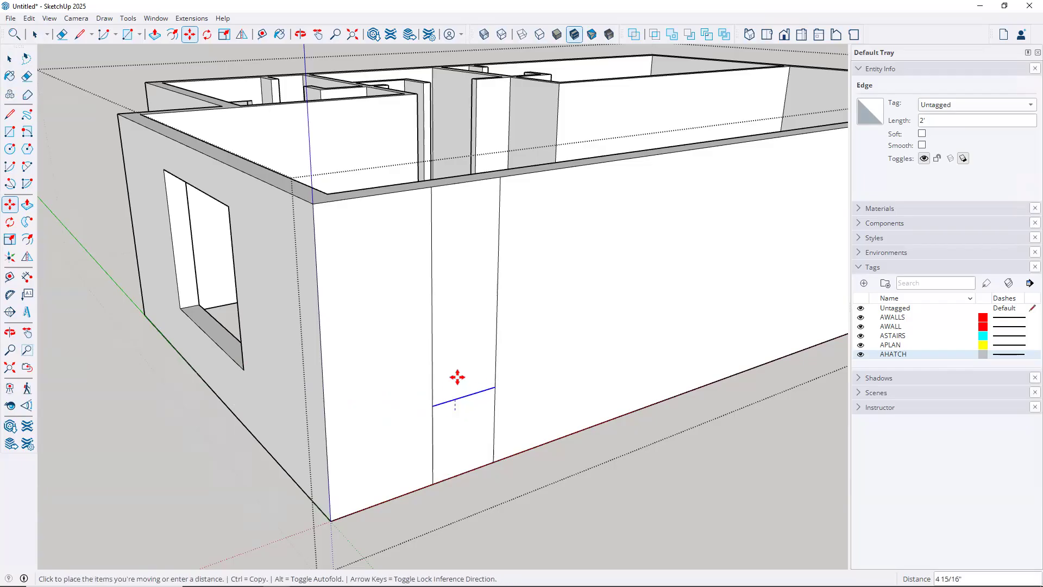
key(ctrl)
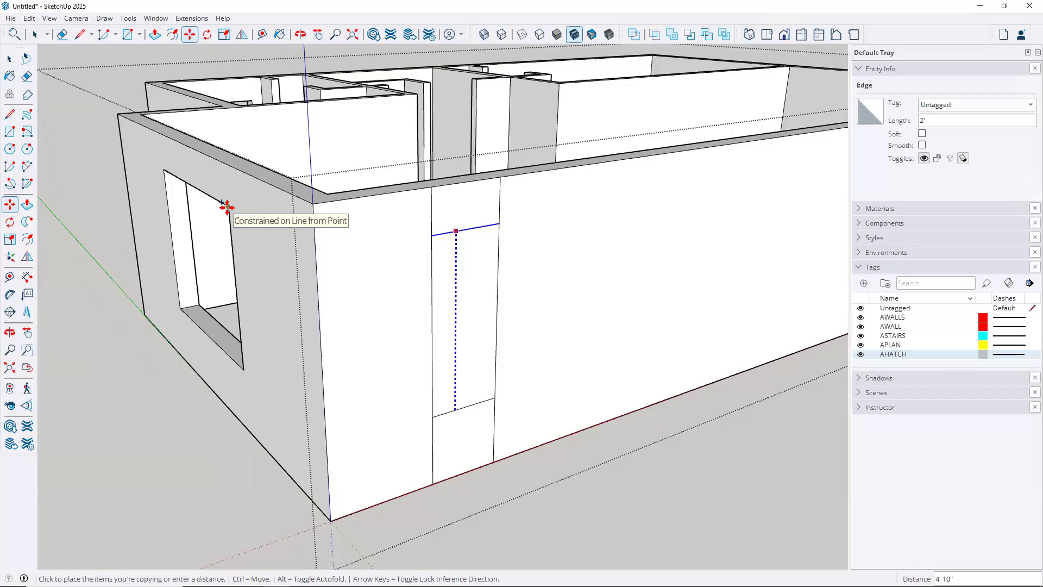
click(227, 206)
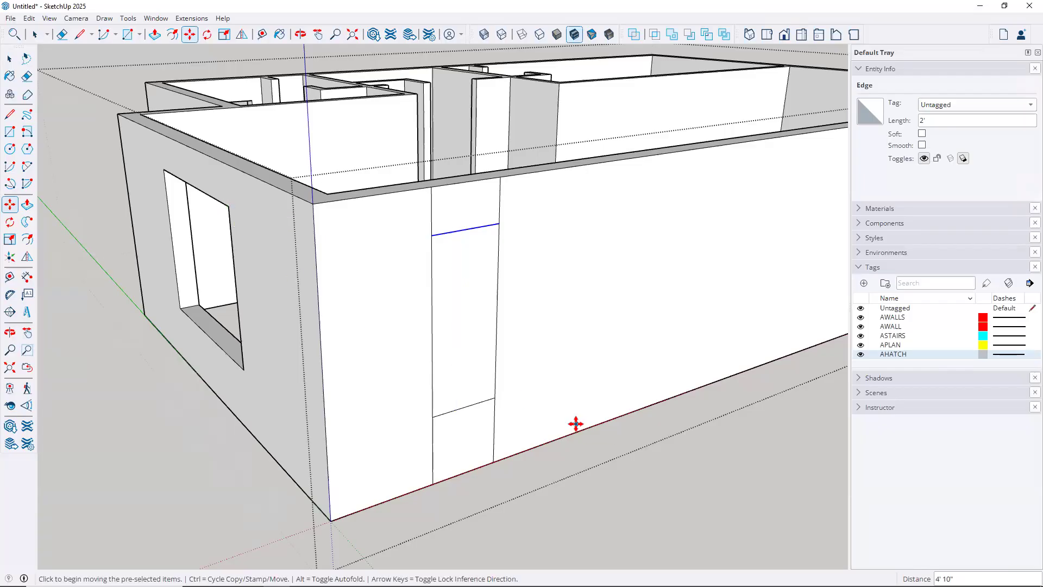
Erase the leftover vertical segments above and below the opening rectangle
key(e)
click(496, 413)
click(432, 432)
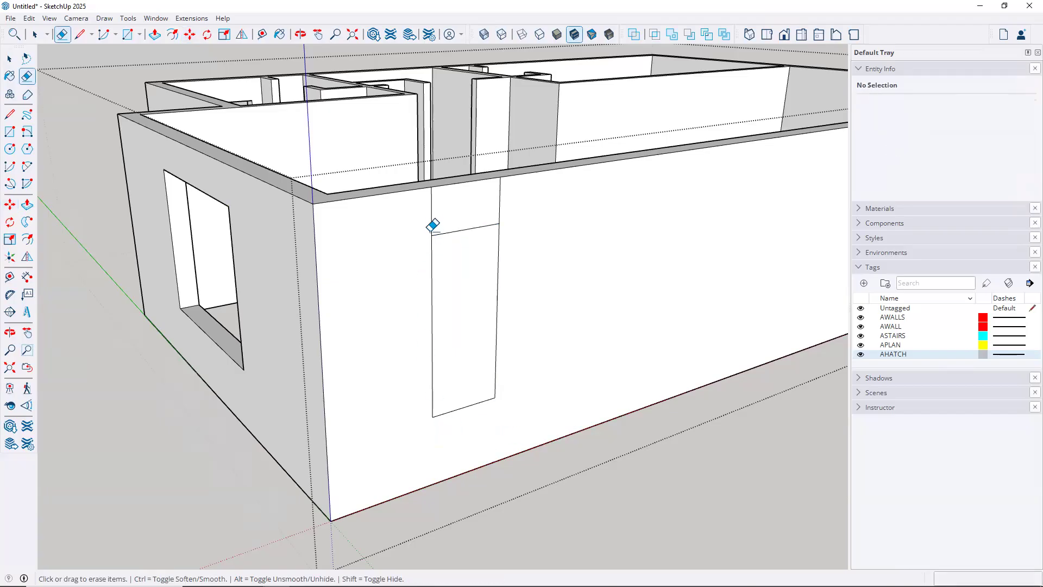
click(433, 212)
click(500, 197)
key(space)
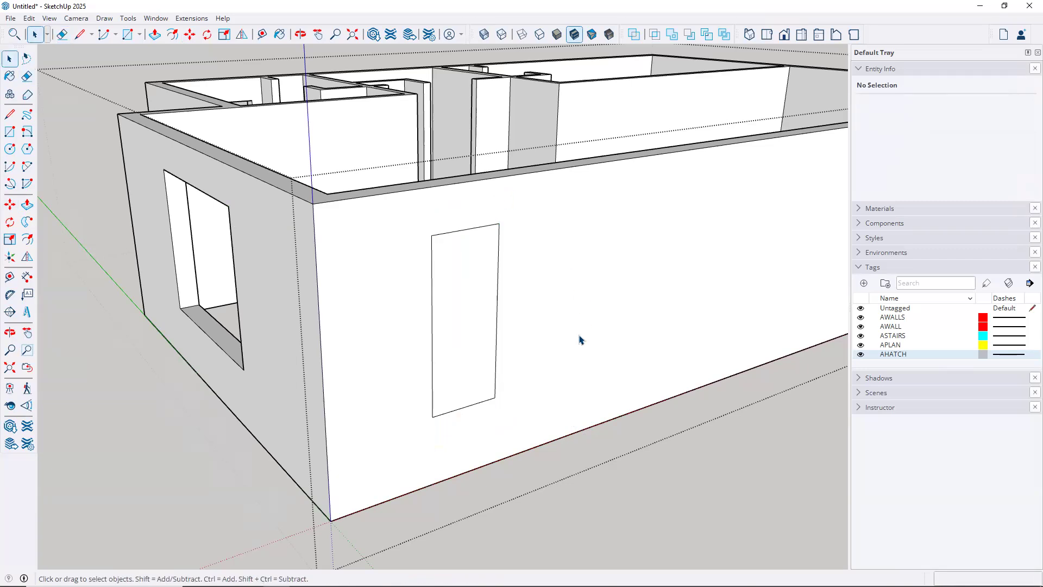
scroll(571, 355, down, 4)
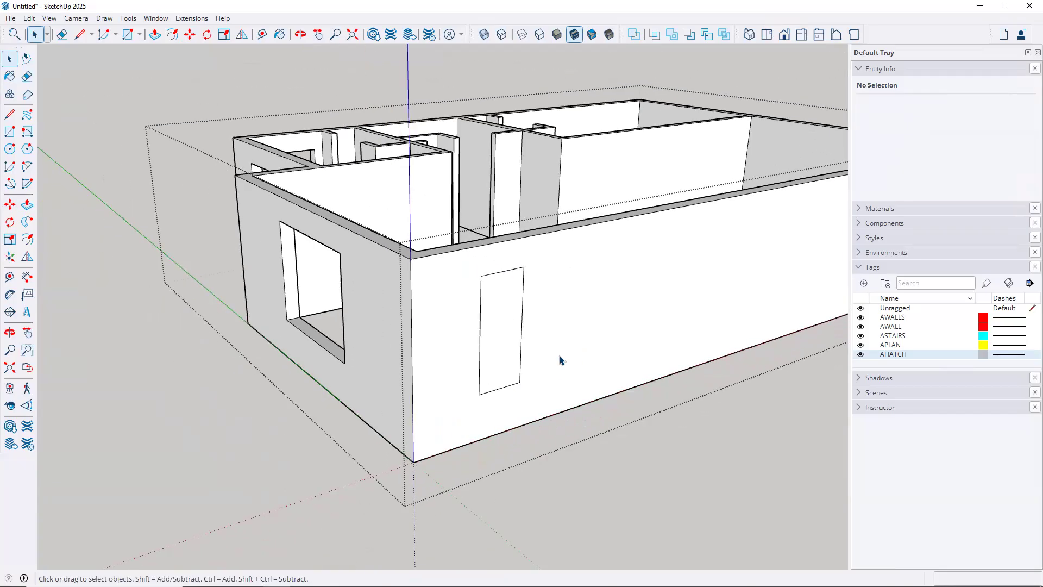
key(p)
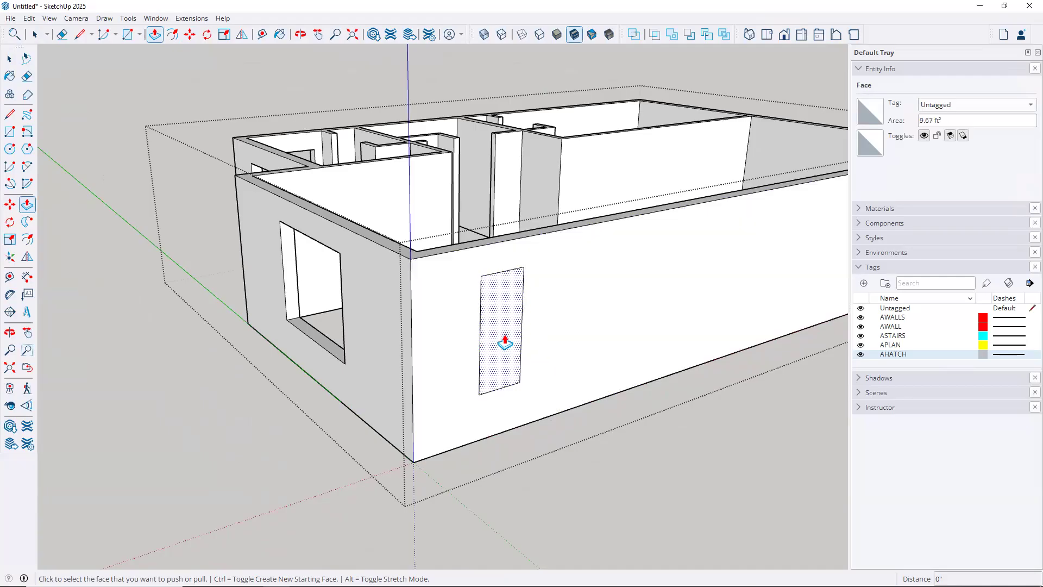
Push the 9.67 ft² rectangle 8" through the wall and orbit to inspect the window opening
scroll(504, 343, up, 2)
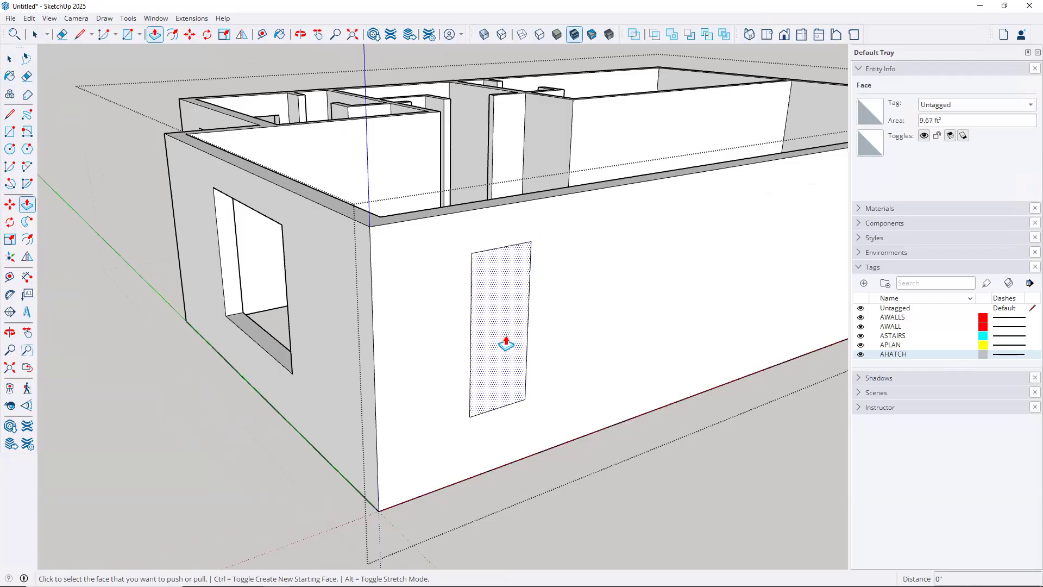
click(506, 343)
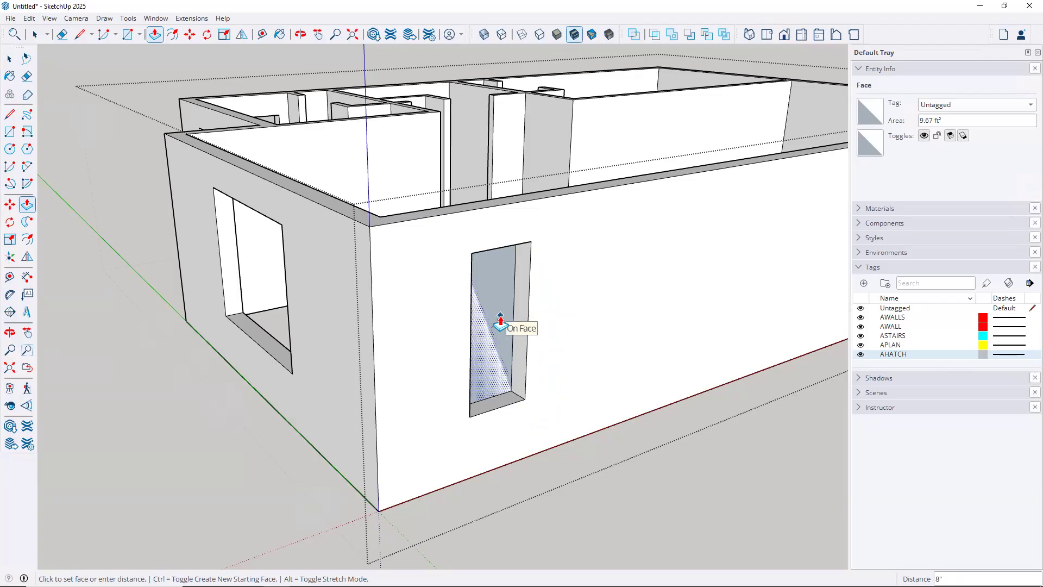
click(500, 324)
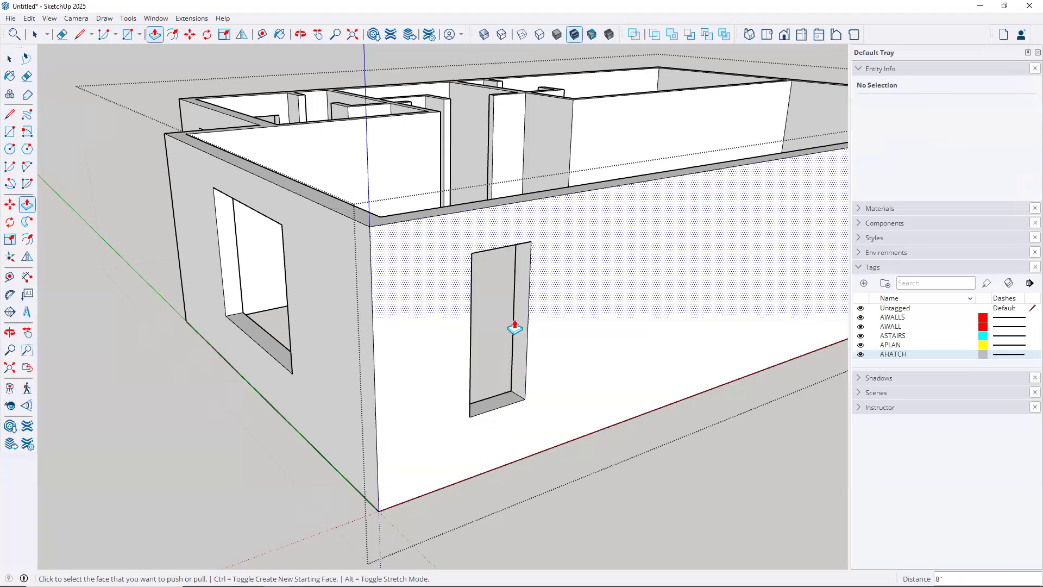
scroll(522, 310, down, 2)
middle_drag(483, 312, 713, 321)
middle_drag(495, 309, 503, 354)
middle_drag(395, 318, 552, 401)
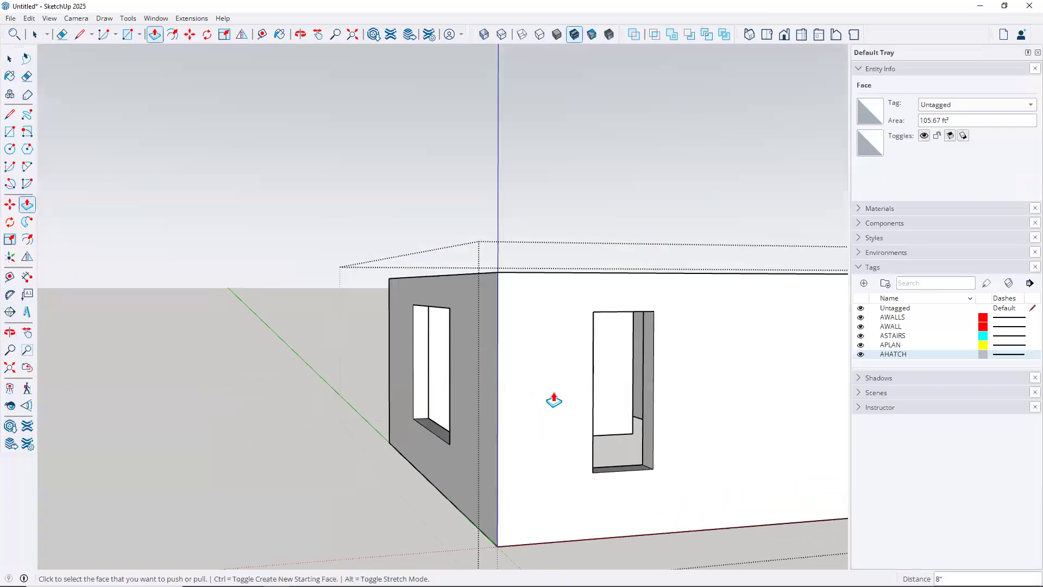
middle_drag(419, 333, 589, 400)
scroll(589, 400, down, 6)
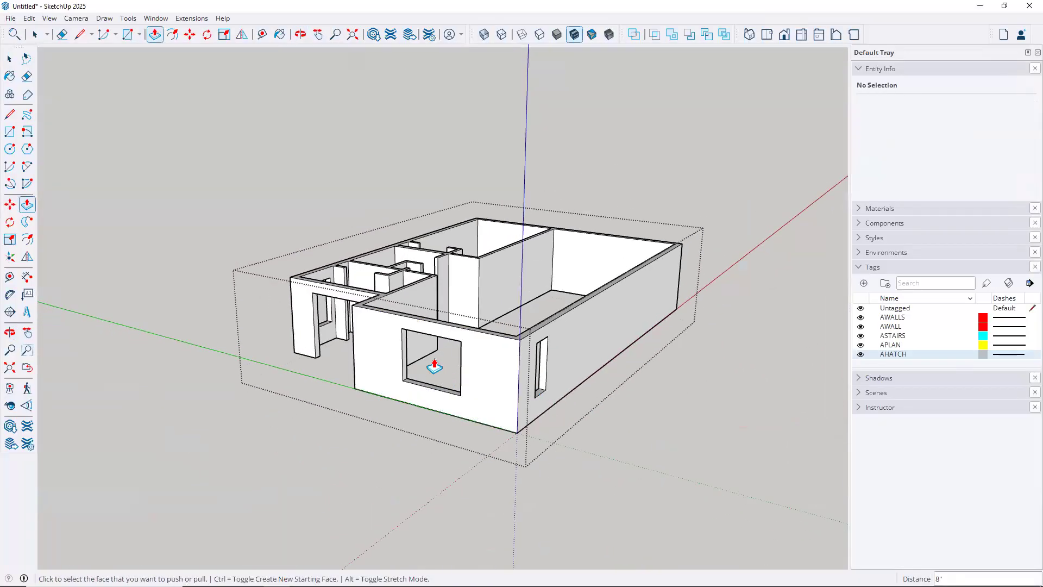
scroll(435, 368, up, 2)
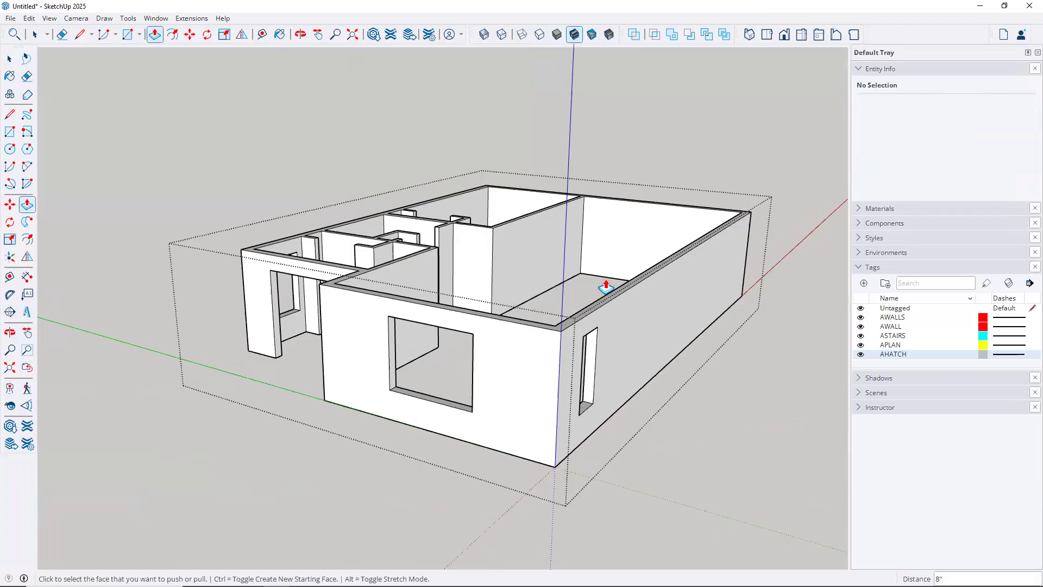
Draw two lines across the wide opening, joining the opposite wall-top corners
click(601, 233)
middle_drag(601, 233, 396, 407)
scroll(395, 407, up, 3)
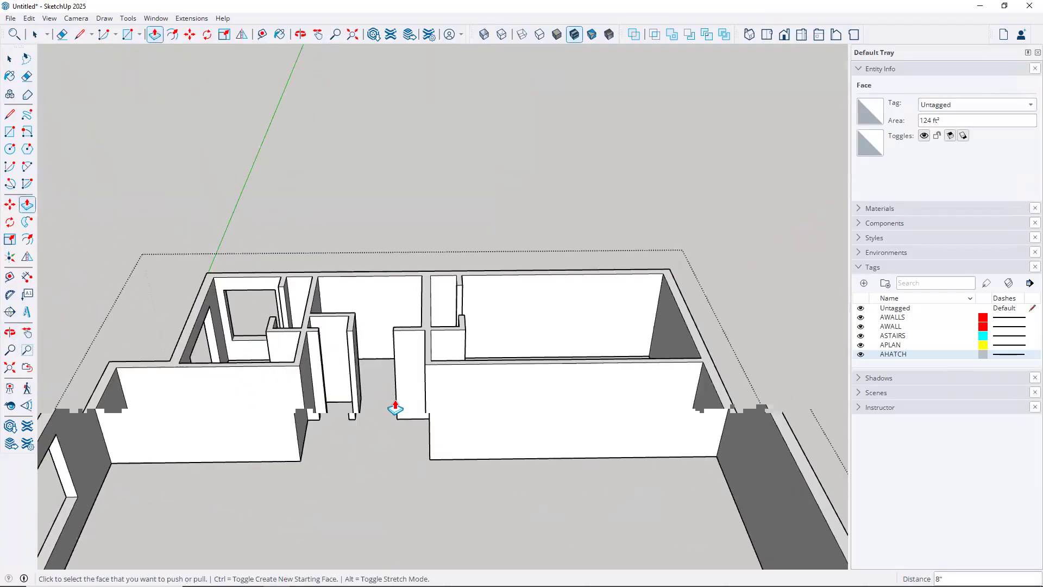
scroll(395, 407, up, 6)
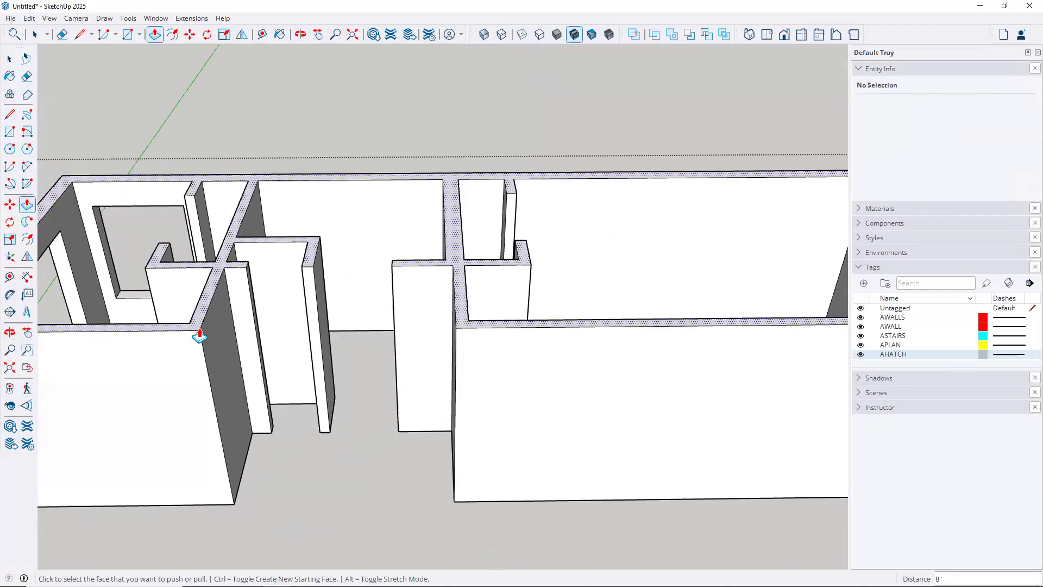
click(200, 336)
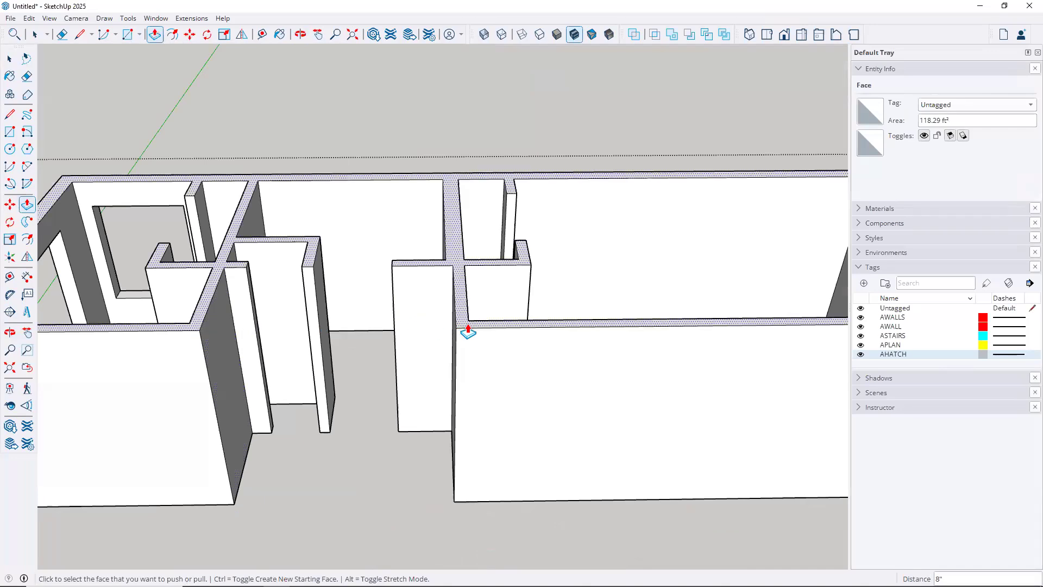
middle_drag(417, 345, 559, 495)
middle_drag(487, 416, 568, 399)
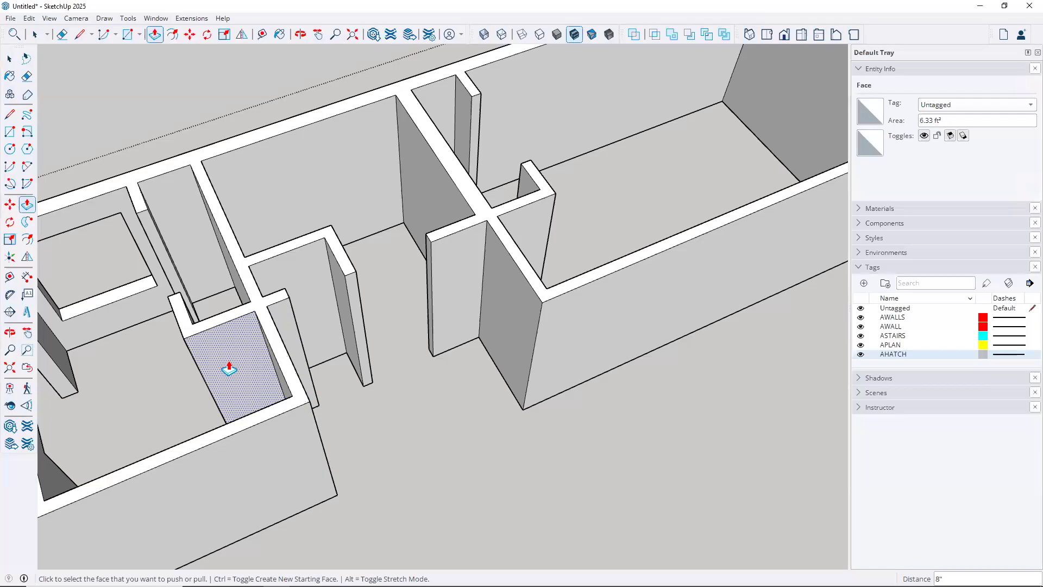
key(l)
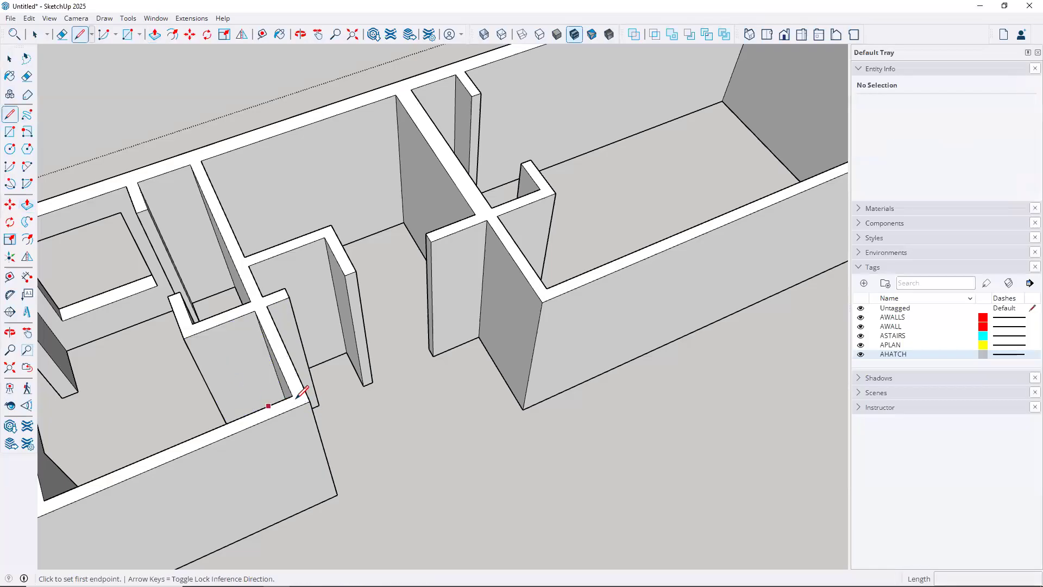
click(292, 396)
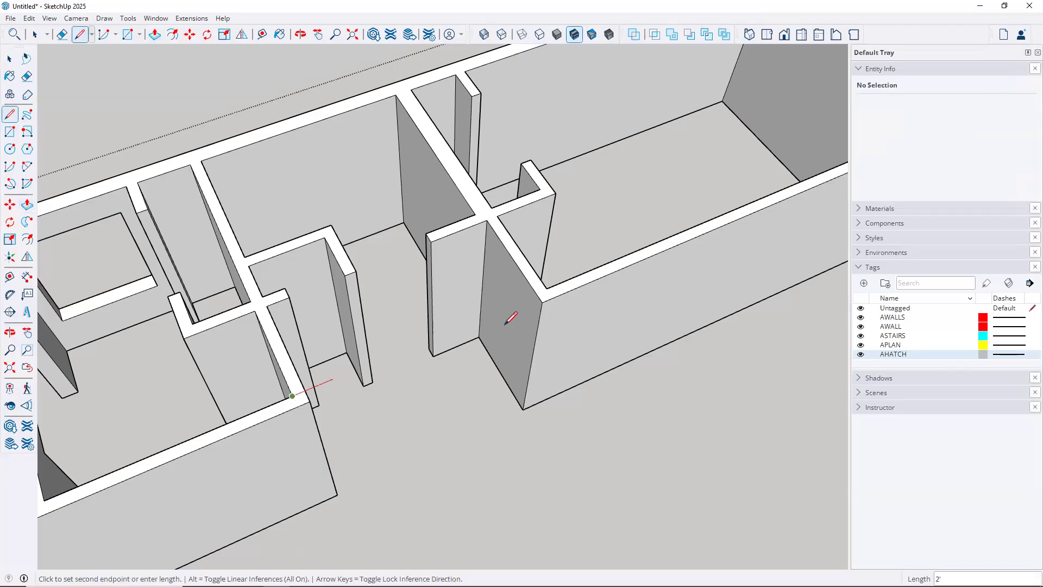
click(544, 288)
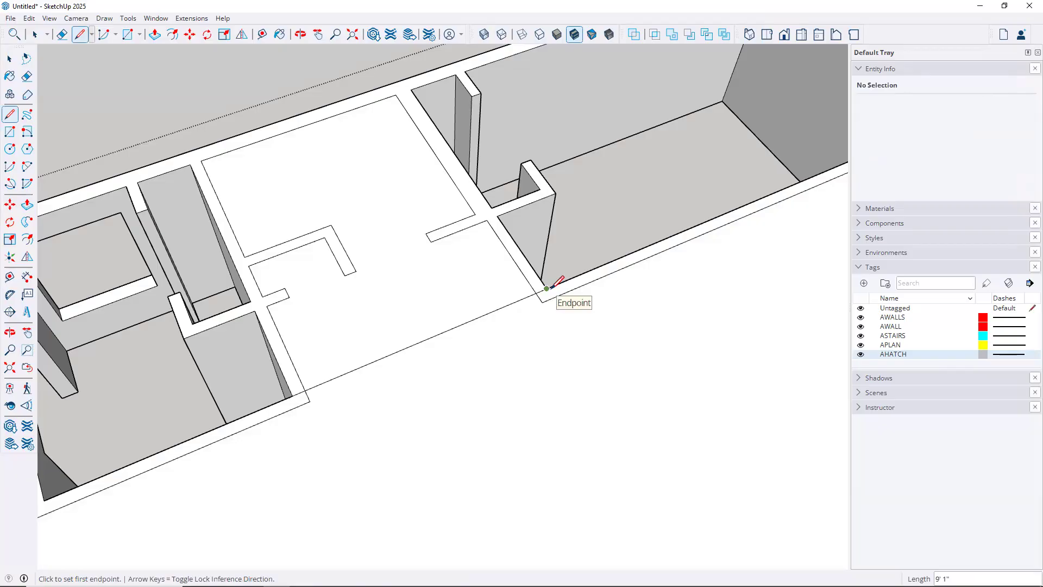
click(309, 401)
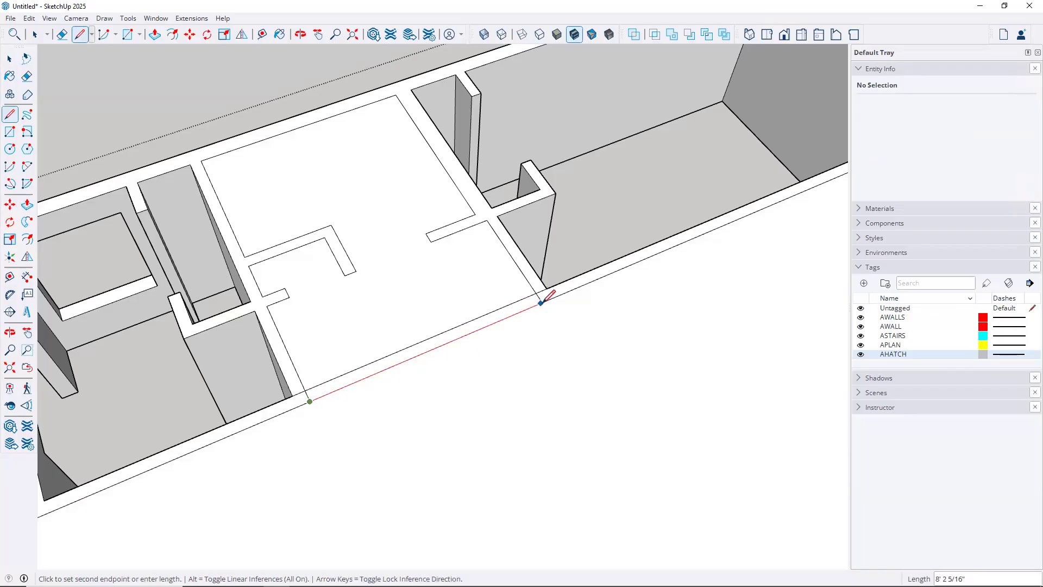
click(543, 301)
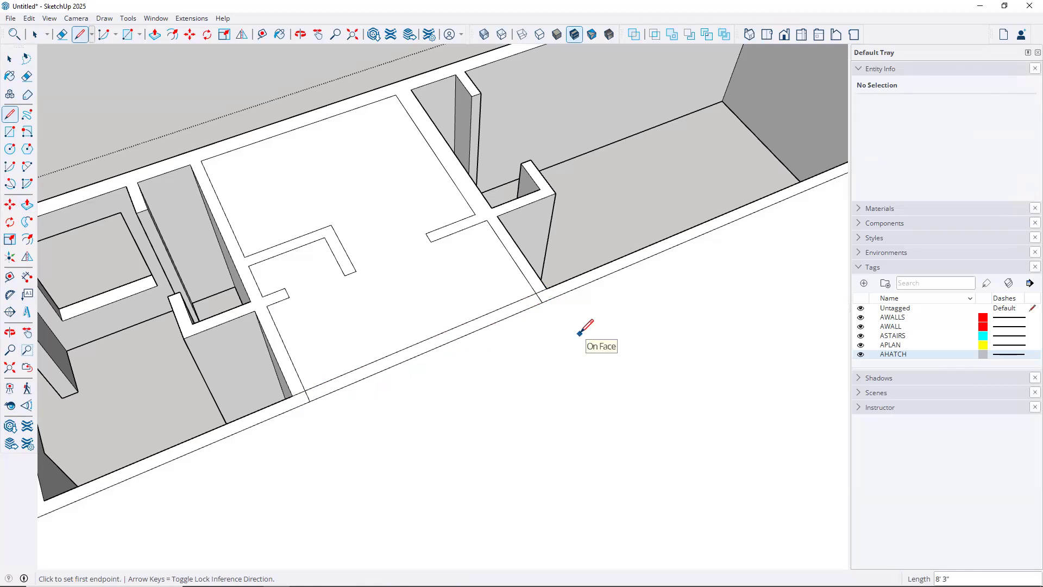
Delete the large 599.33 ft² face and the leftover face capping the room tops
key(space)
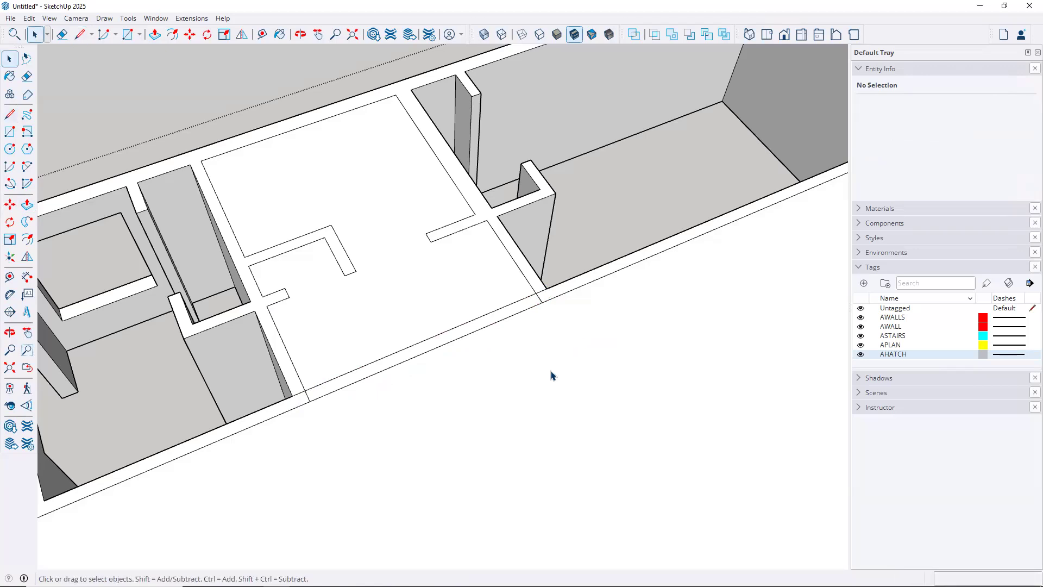
click(551, 371)
key(Delete)
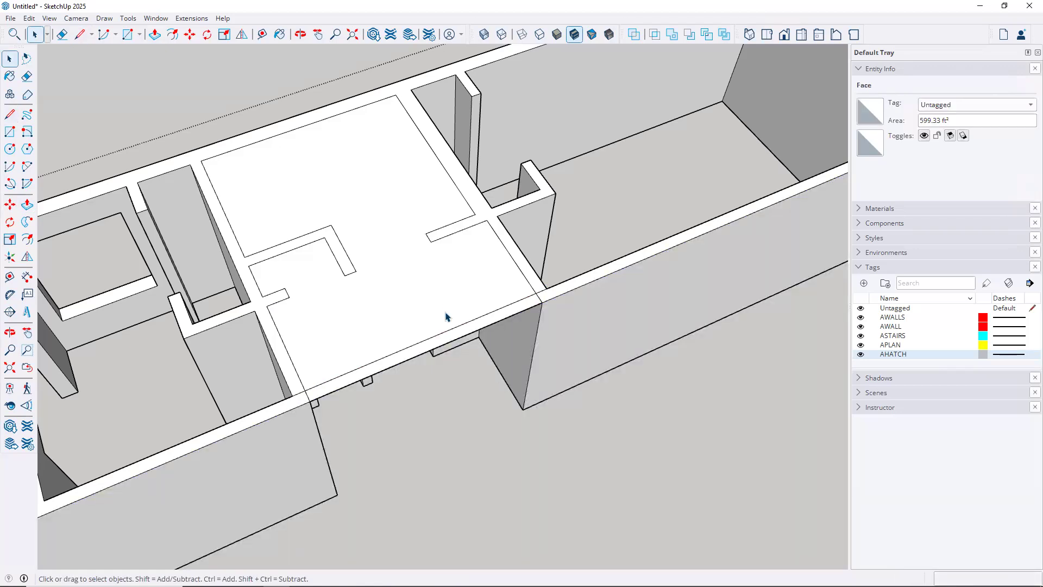
click(446, 297)
key(Delete)
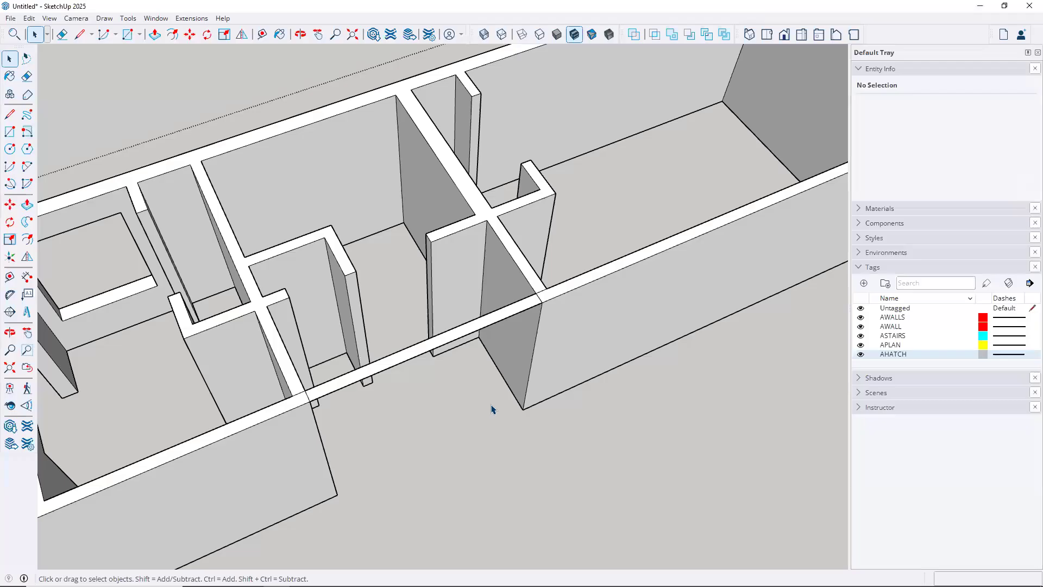
middle_drag(447, 324, 214, 247)
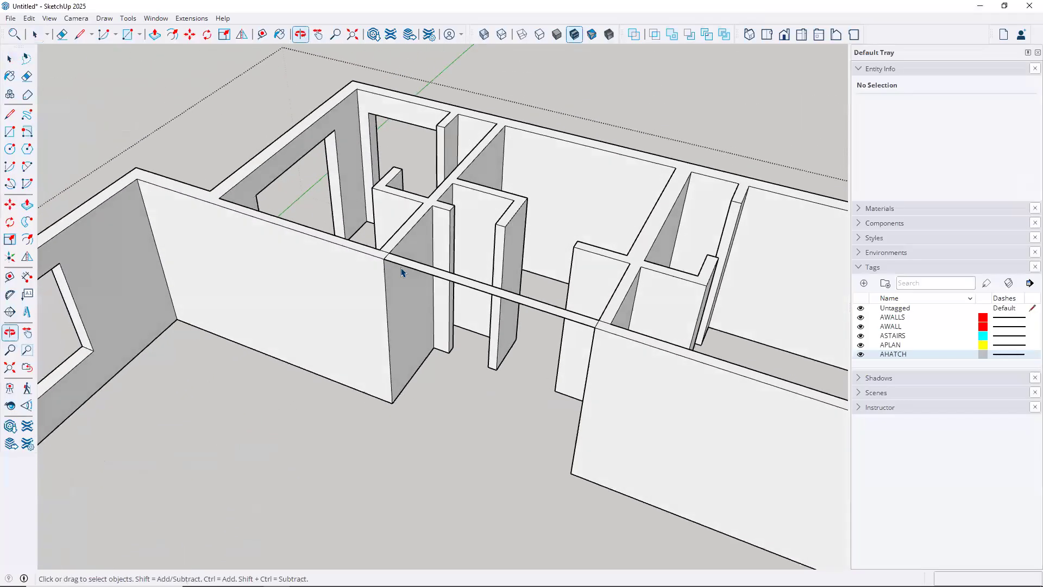
Push/Pull a copy of the strip 1' 2" to the wall corner, forming a header beam
scroll(400, 270, up, 2)
key(p)
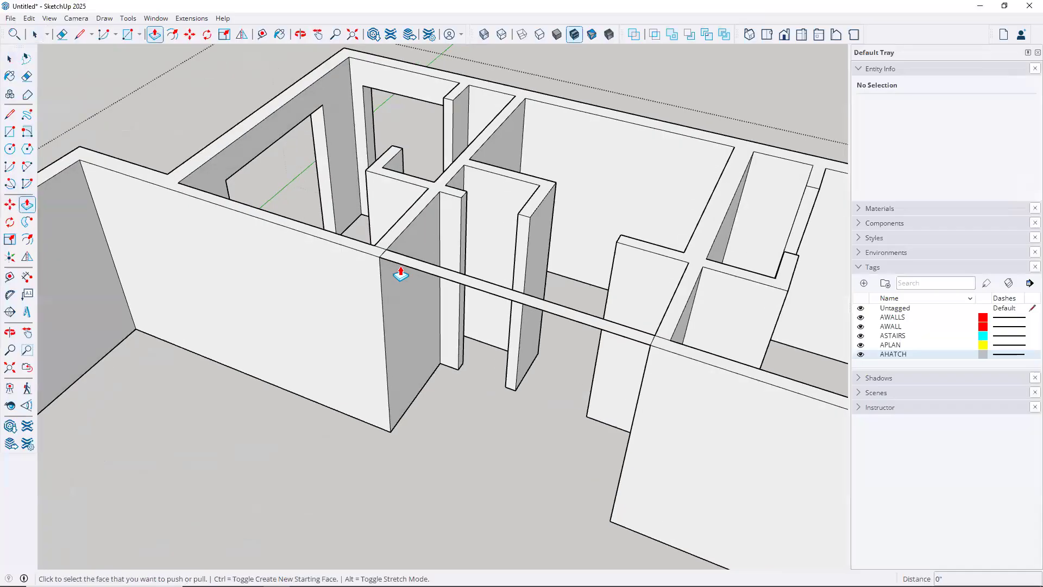
scroll(397, 263, up, 2)
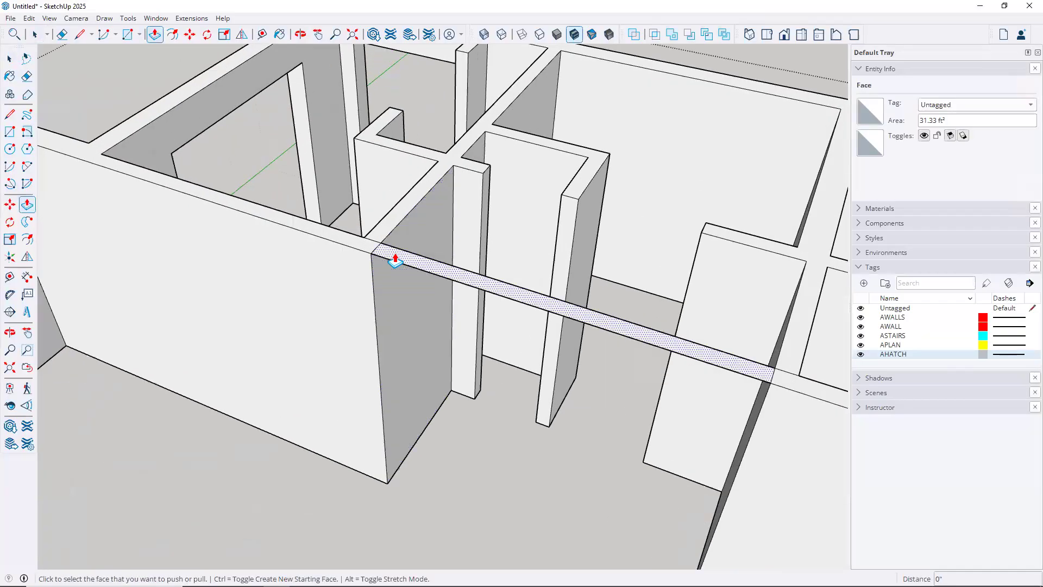
click(395, 261)
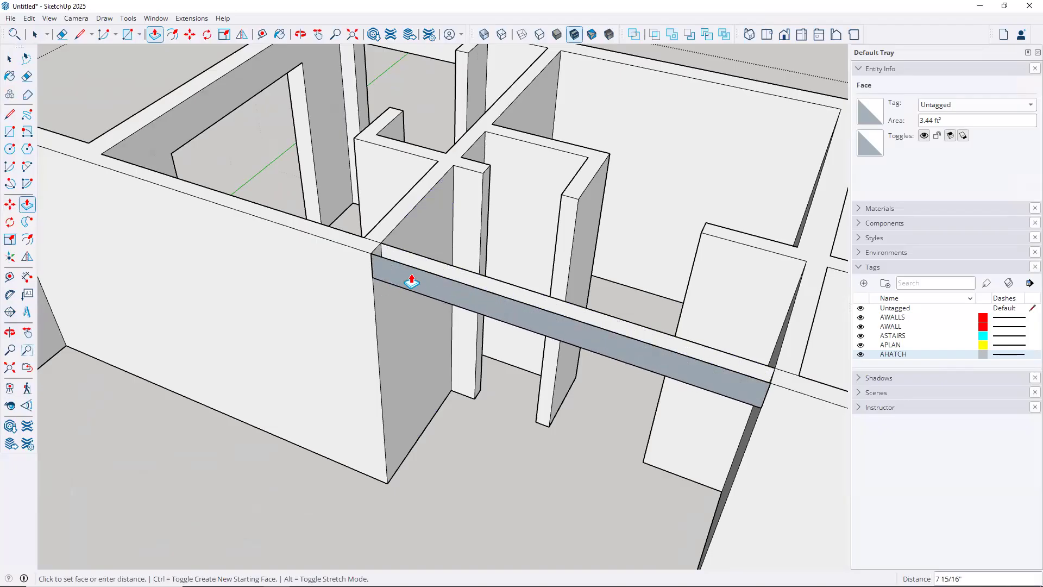
middle_drag(377, 266, 324, 325)
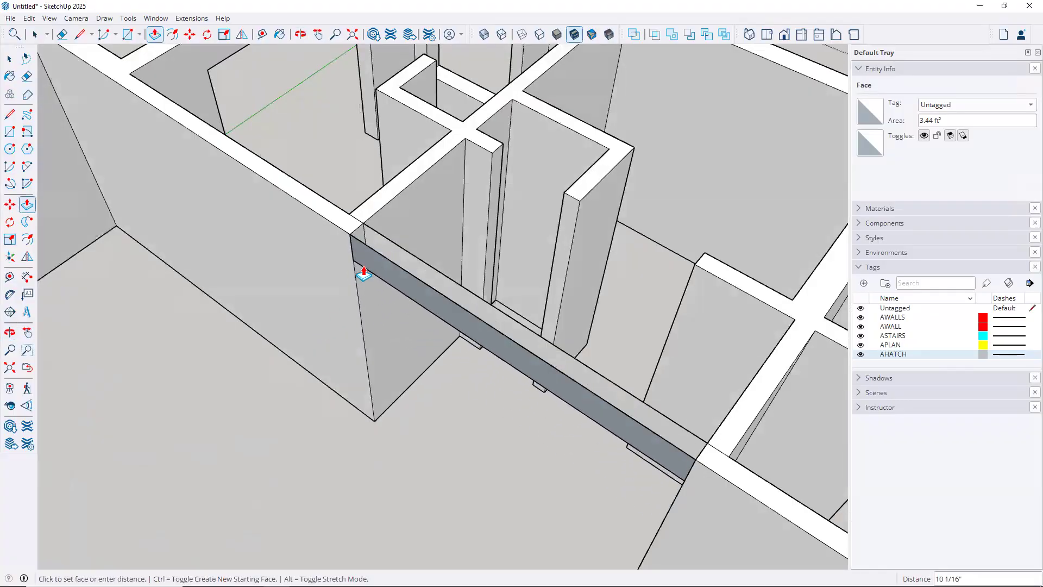
scroll(366, 275, up, 2)
scroll(366, 275, up, 1)
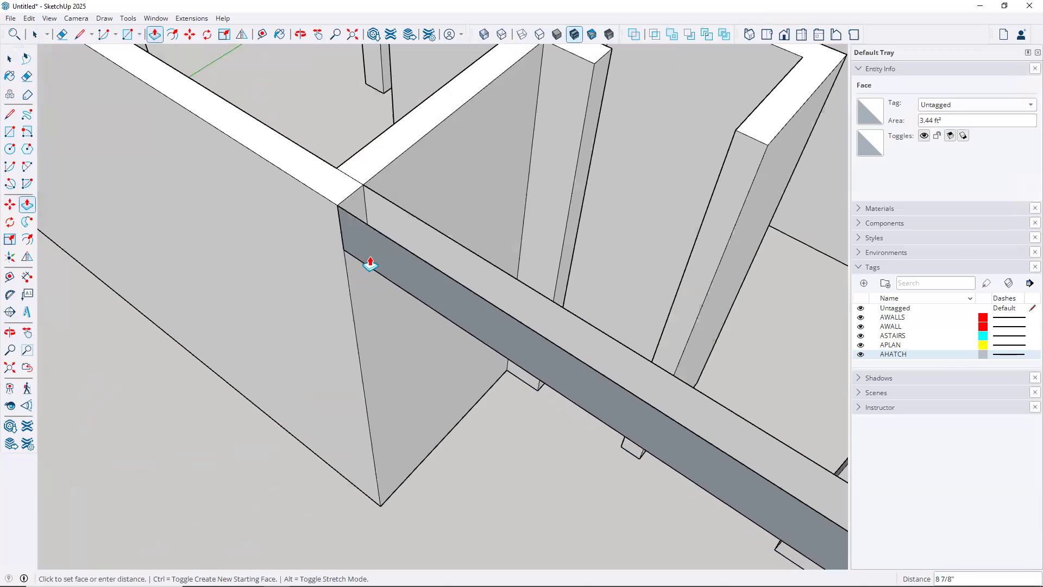
key(ctrl)
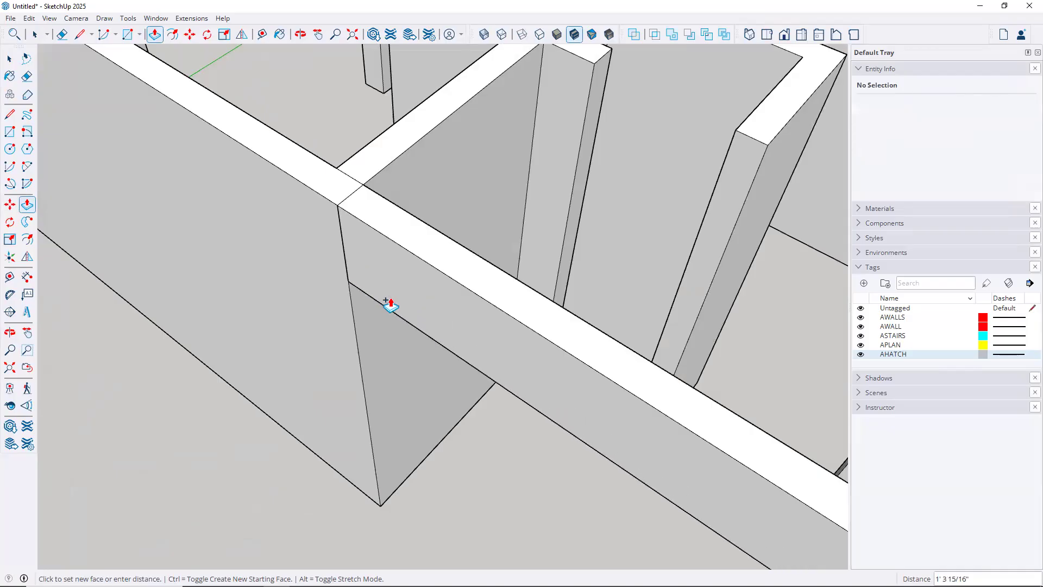
scroll(394, 306, down, 5)
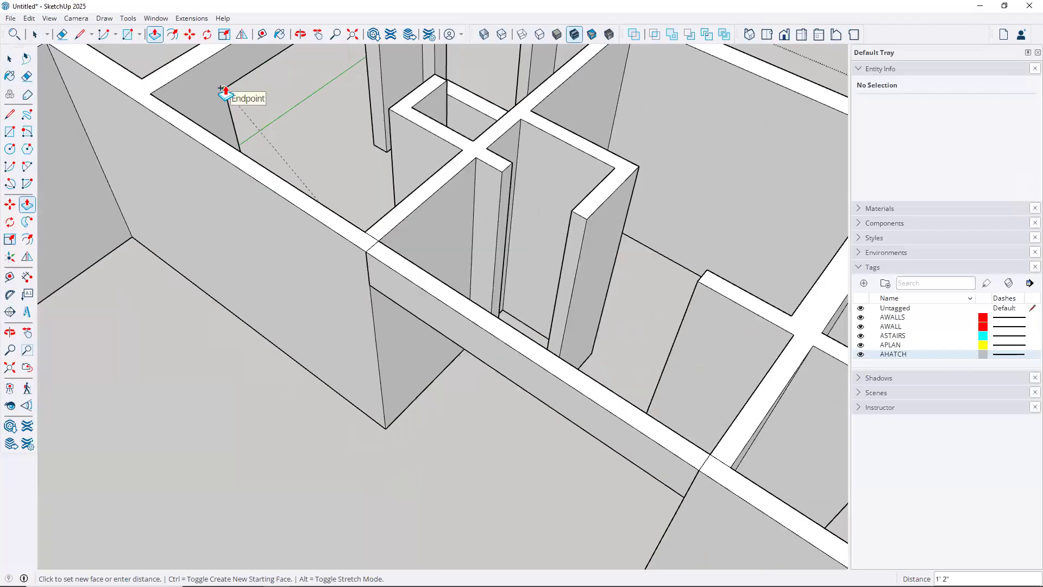
click(224, 91)
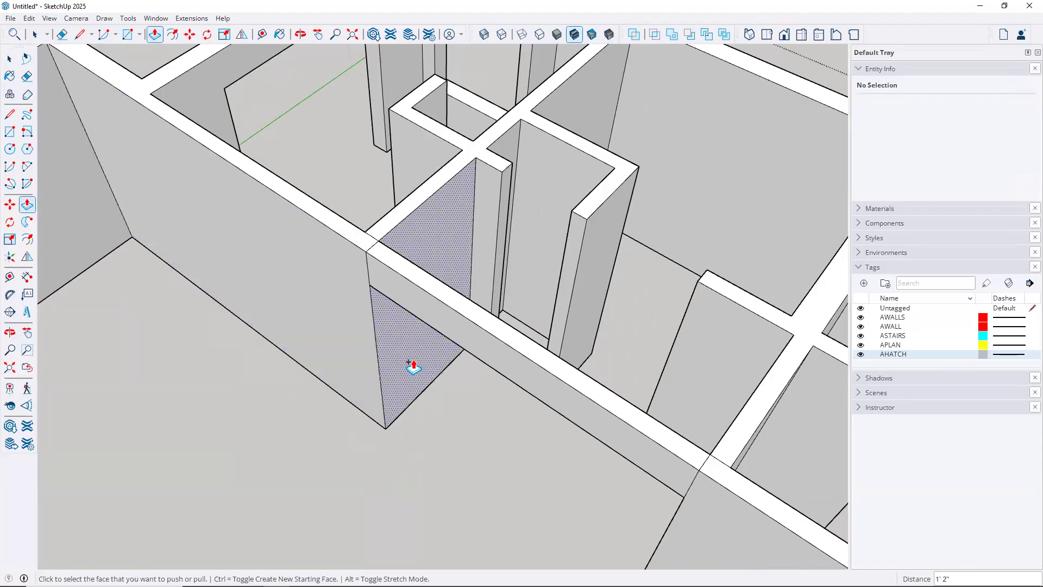
key(space)
middle_drag(328, 389, 413, 16)
middle_drag(414, 214, 387, 280)
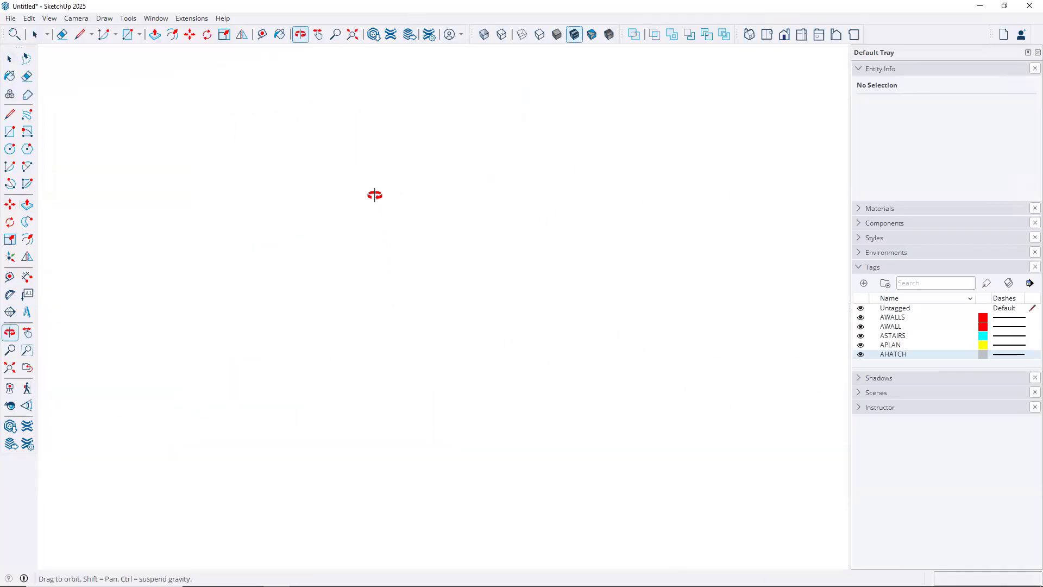
Turn on X-ray and erase the stray edges beside the beam and on the column
middle_drag(382, 212, 381, 212)
scroll(382, 211, down, 6)
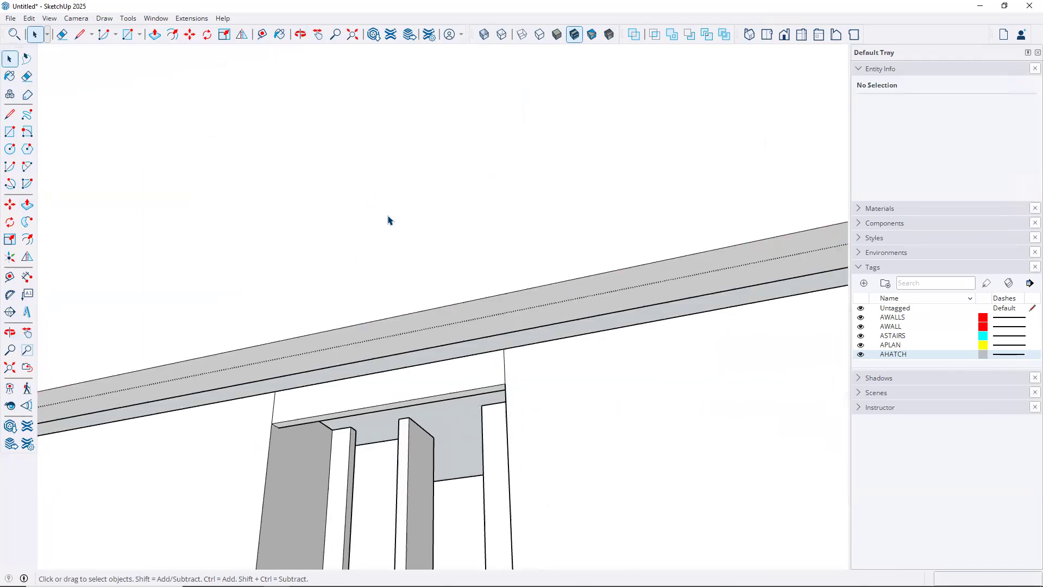
scroll(414, 324, down, 2)
scroll(410, 337, up, 5)
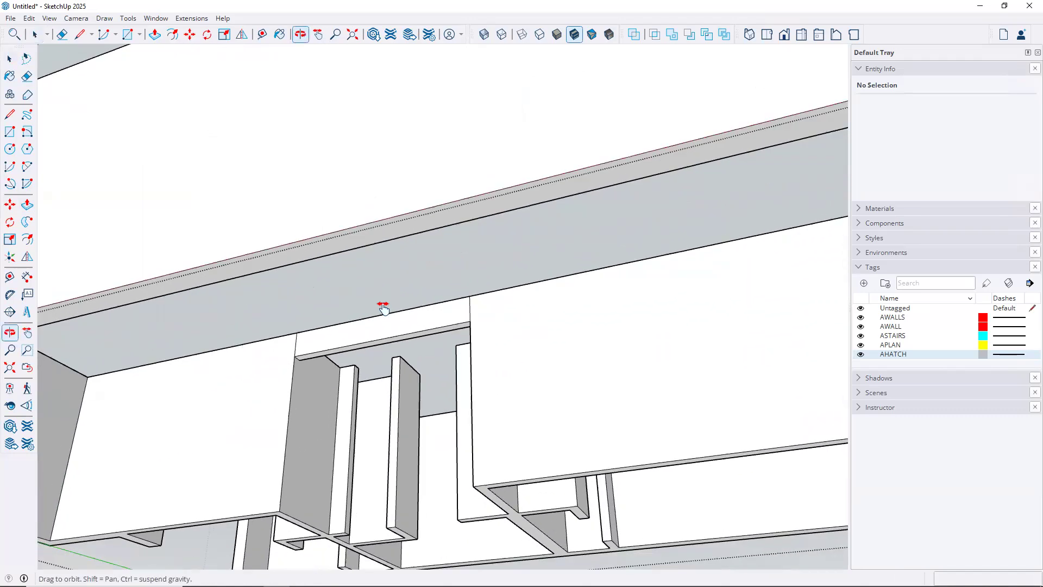
scroll(408, 320, up, 3)
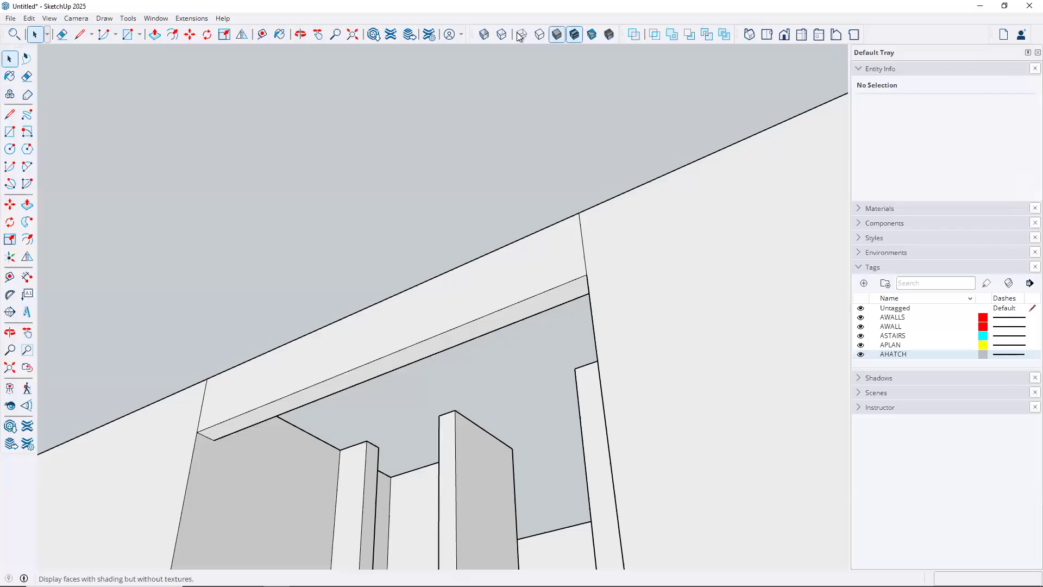
click(483, 34)
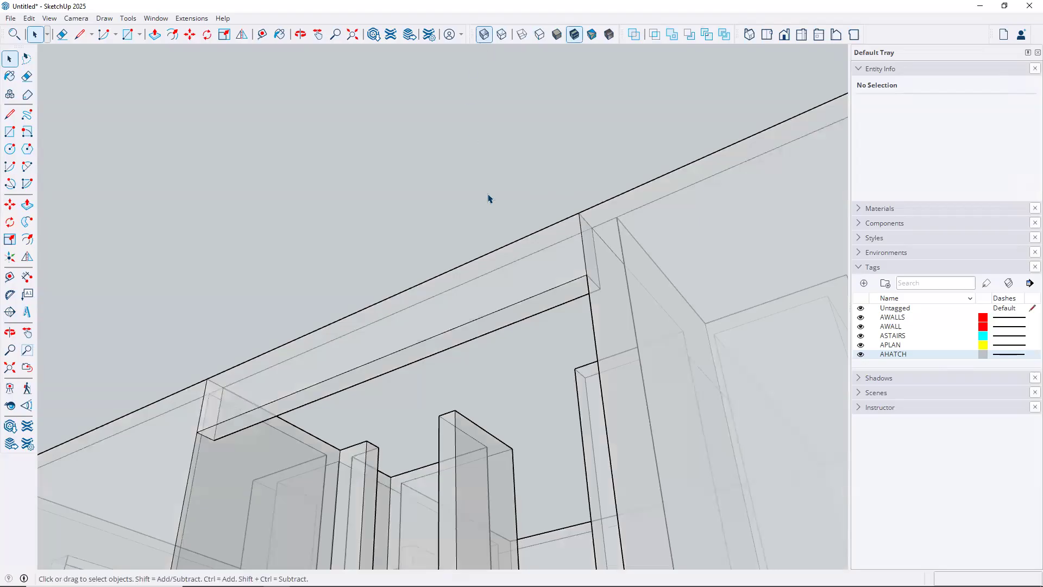
key(e)
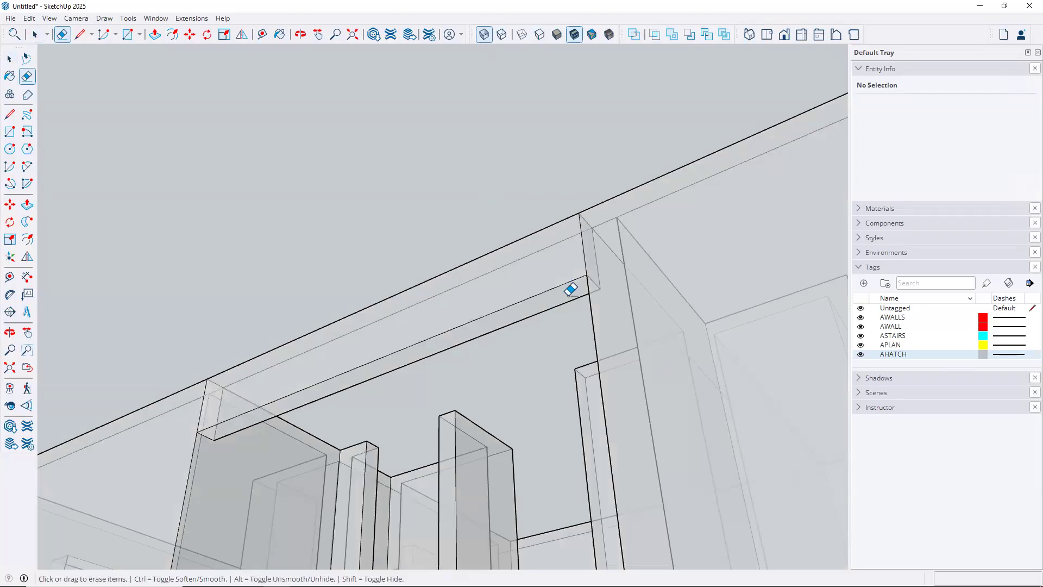
scroll(606, 251, up, 2)
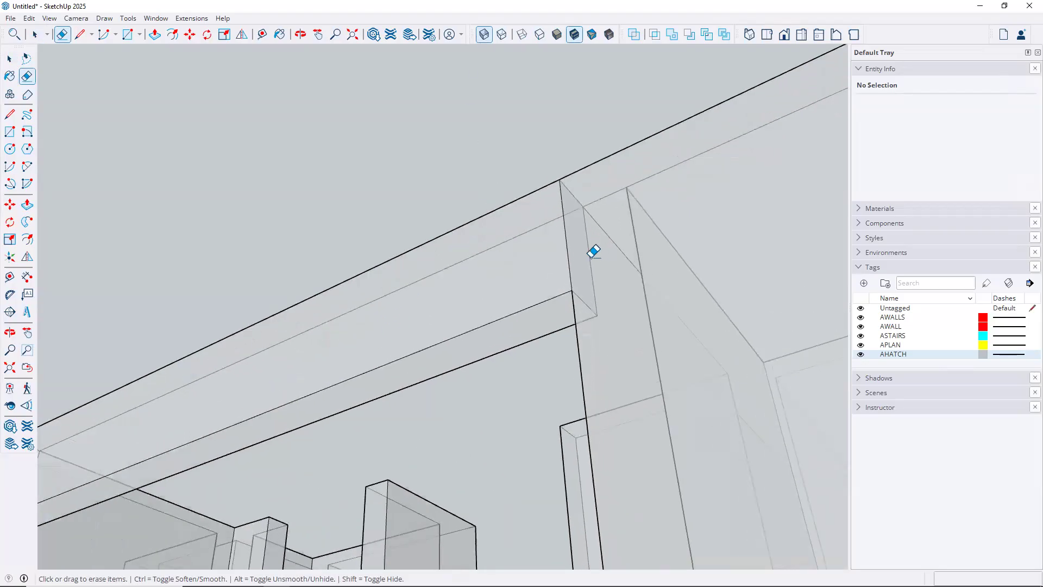
click(570, 247)
click(574, 191)
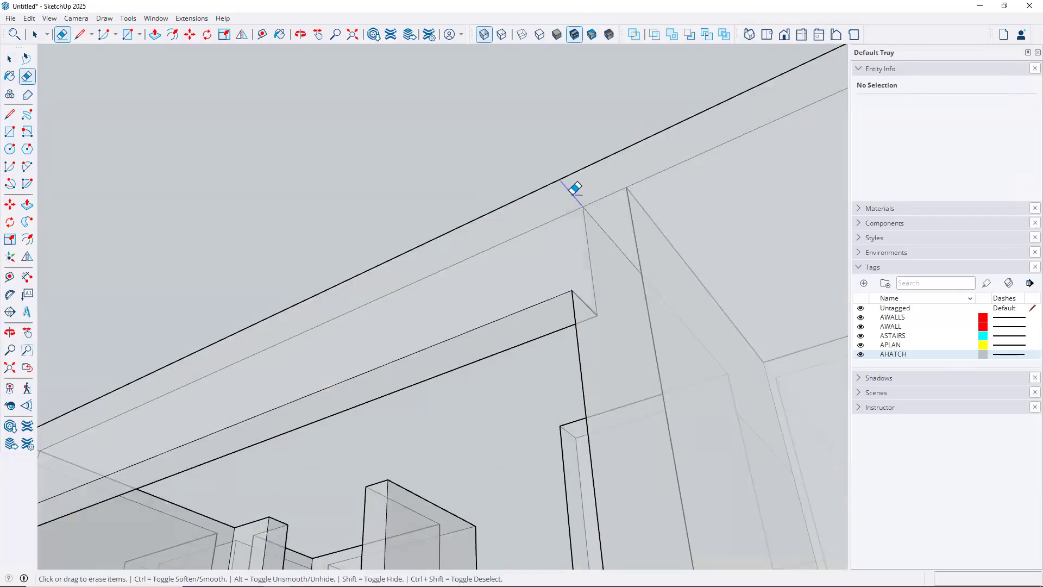
scroll(590, 259, down, 3)
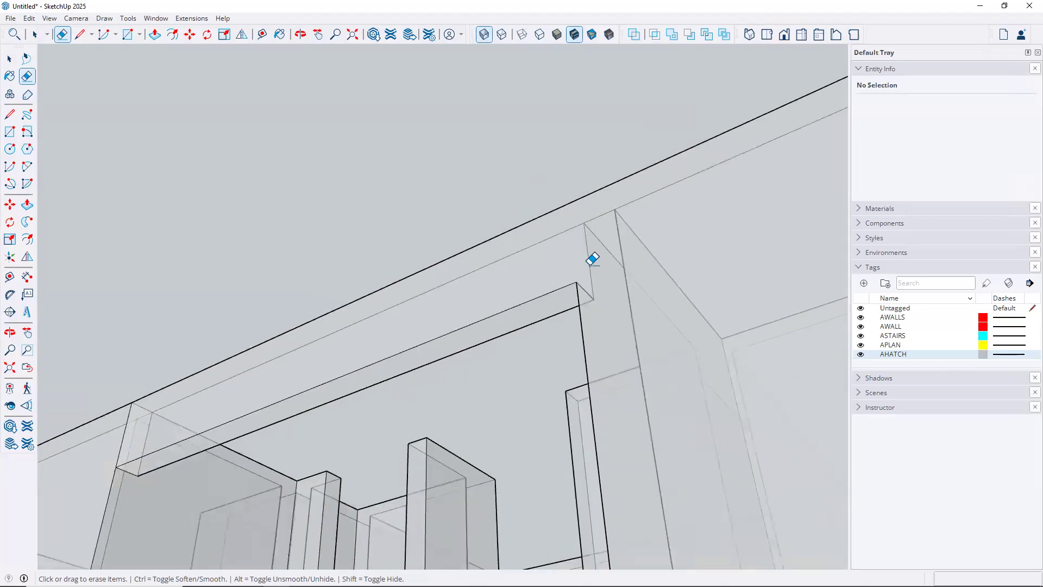
scroll(247, 390, up, 6)
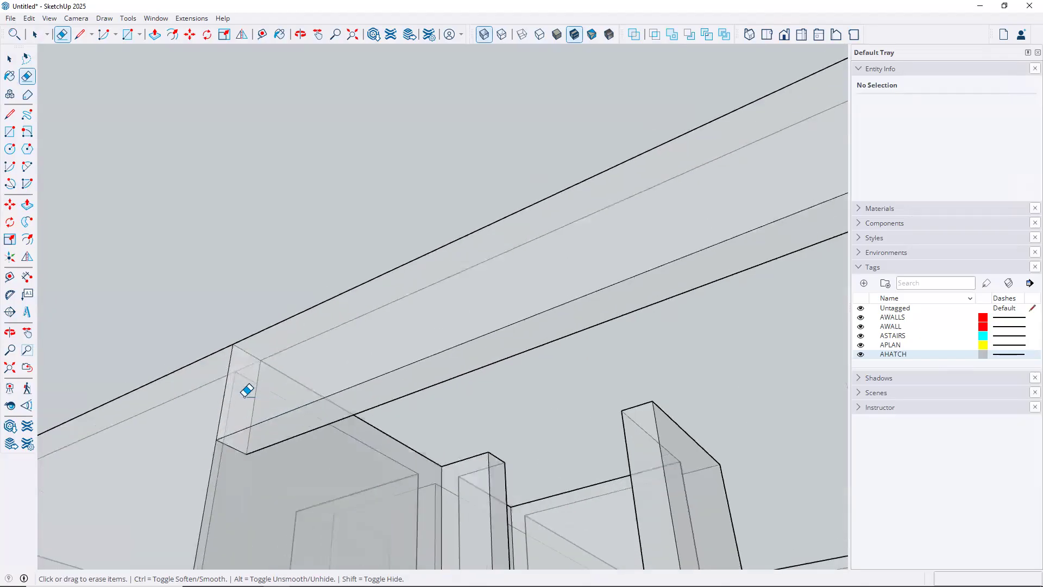
click(211, 393)
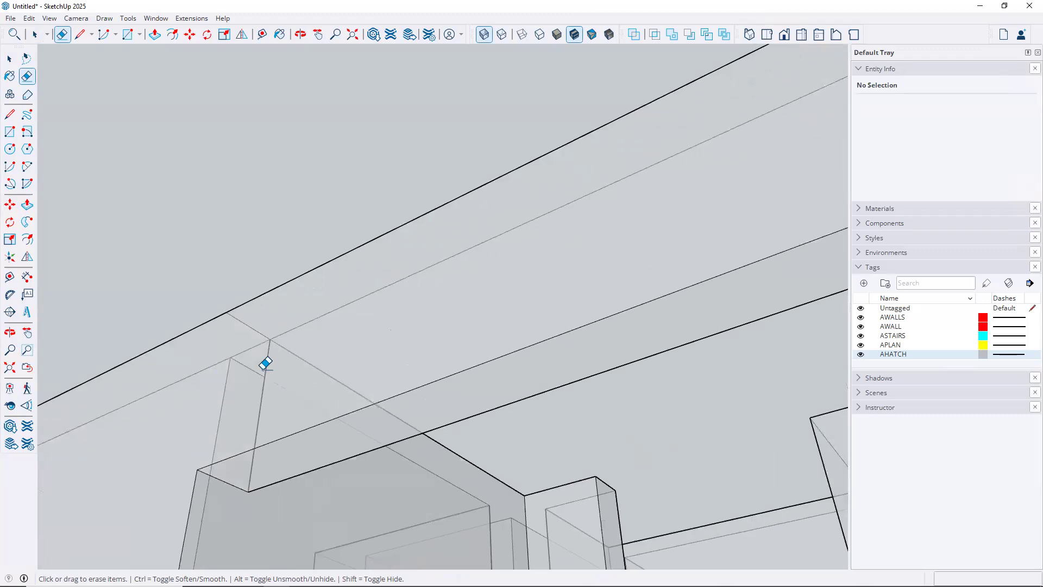
Erase the remaining leftover edges at the wall junctions so the top surface merges
mouse_move(321, 308)
middle_down()
mouse_move(372, 319)
mouse_move(298, 328)
middle_up()
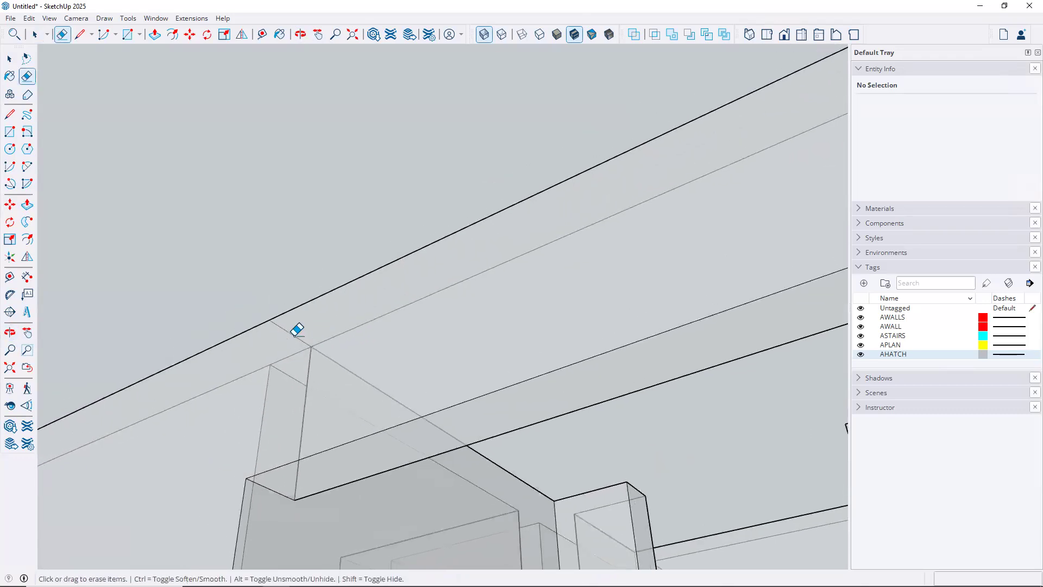
middle_drag(443, 269, 393, 426)
scroll(394, 426, down, 7)
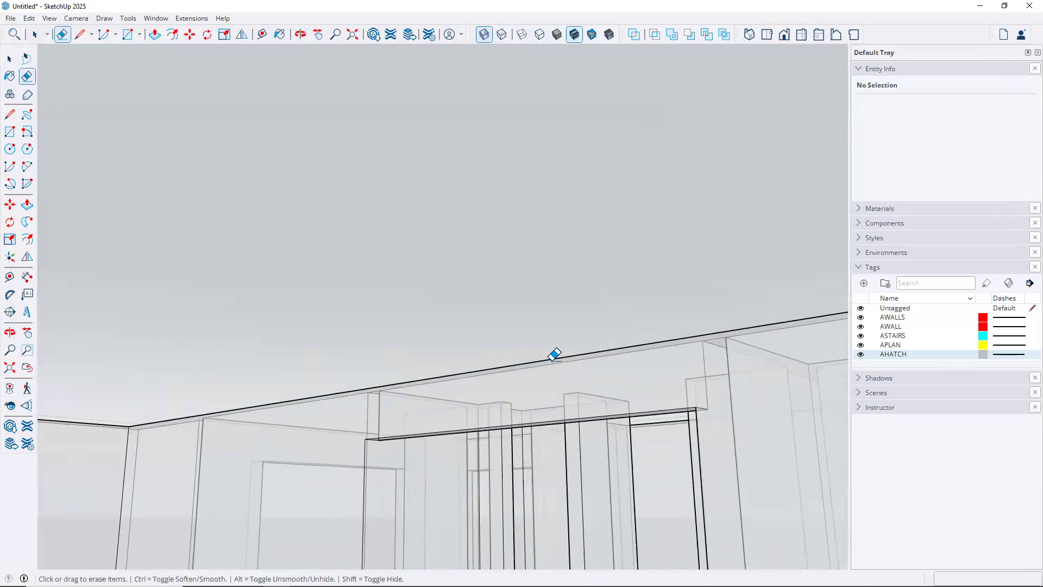
mouse_move(622, 320)
middle_down()
mouse_move(456, 314)
mouse_move(315, 414)
mouse_move(193, 432)
mouse_move(566, 354)
middle_up()
mouse_move(413, 398)
middle_down()
mouse_move(242, 384)
mouse_move(326, 375)
middle_up()
mouse_move(449, 303)
middle_down()
mouse_move(381, 300)
mouse_move(481, 400)
mouse_move(488, 449)
mouse_move(441, 501)
mouse_move(434, 492)
middle_up()
click(304, 391)
middle_drag(507, 369, 503, 386)
scroll(650, 263, up, 2)
scroll(649, 257, up, 2)
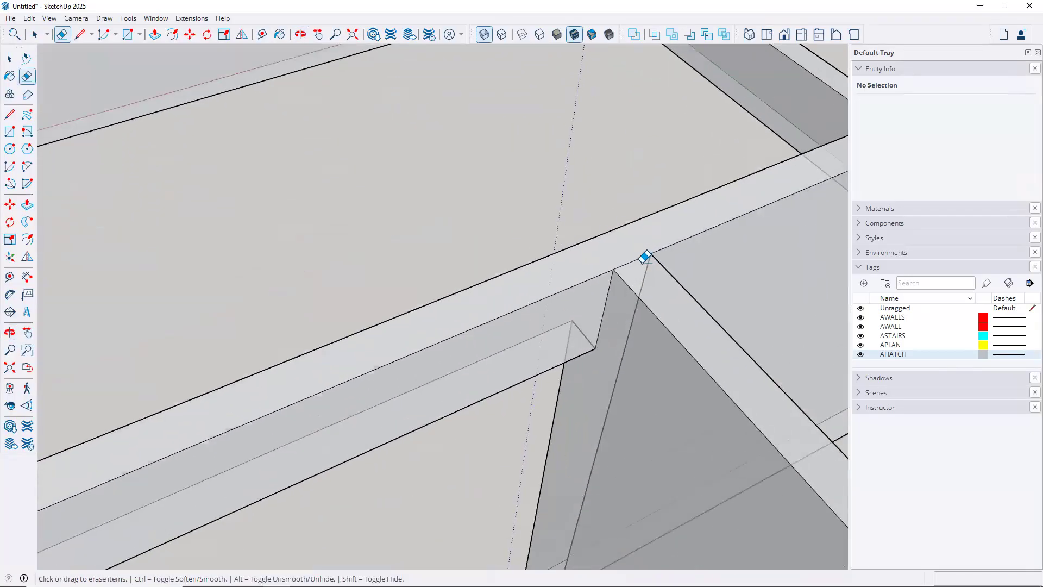
drag(635, 254, 658, 232)
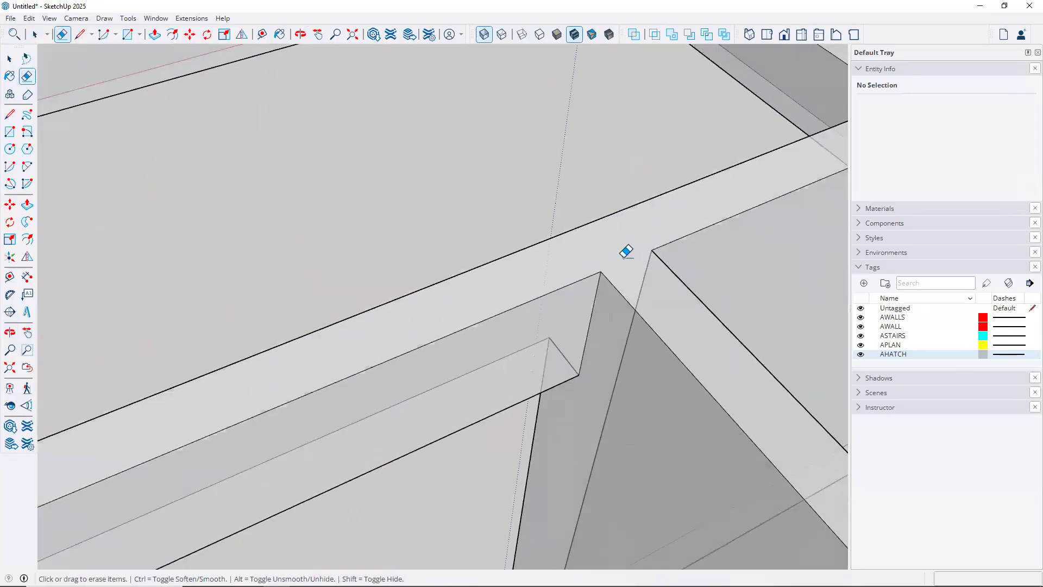
scroll(626, 251, down, 5)
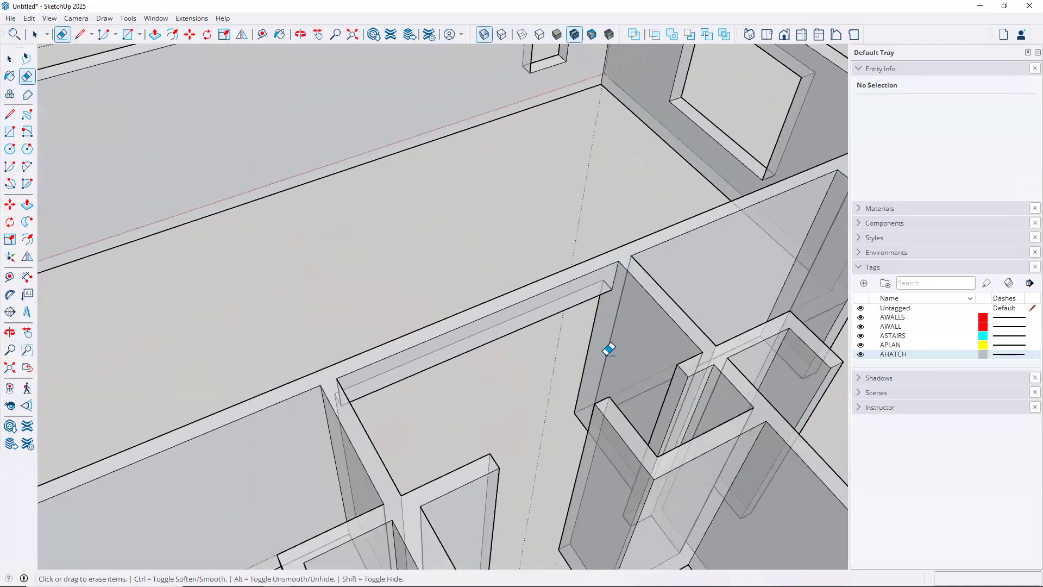
key(space)
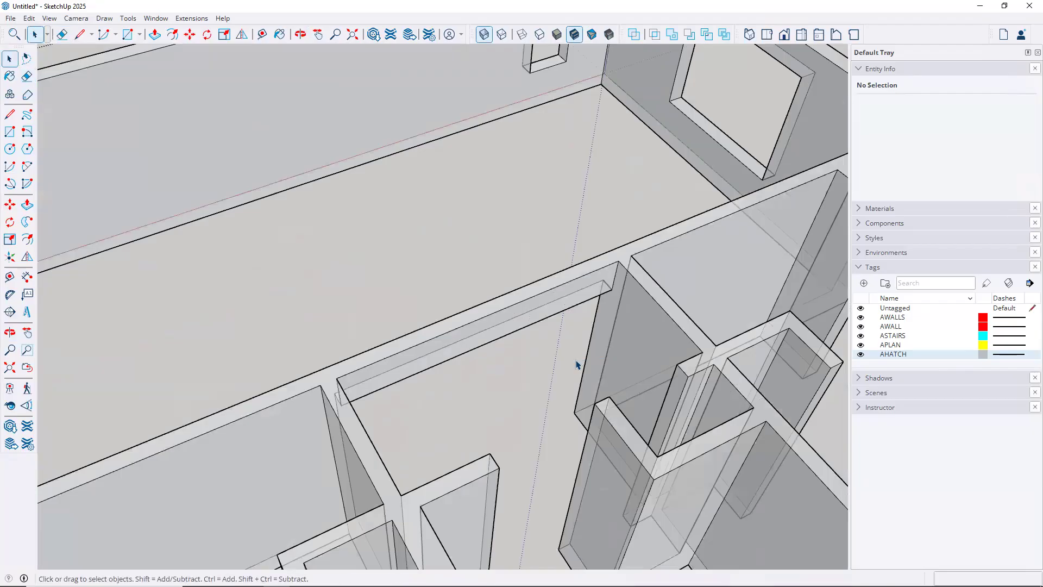
Turn X-ray off and check the walls group is one solid of about 882.9 ft³
click(482, 37)
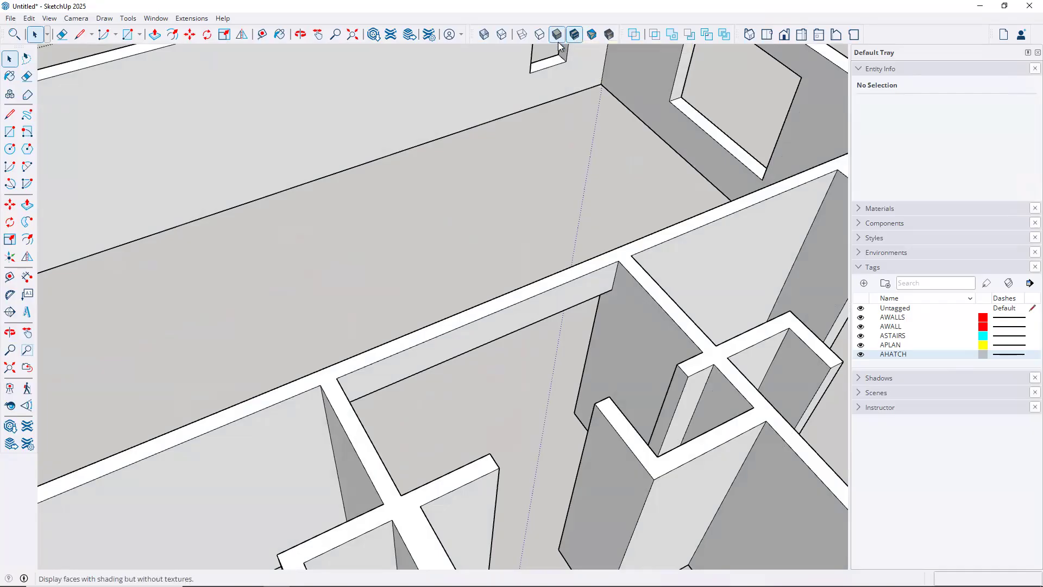
scroll(570, 254, down, 6)
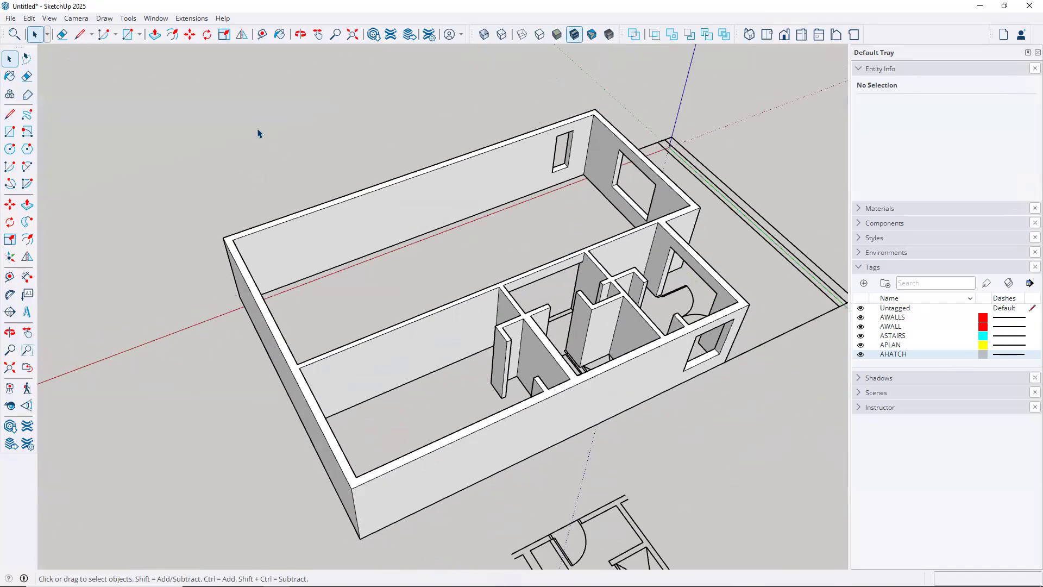
click(355, 197)
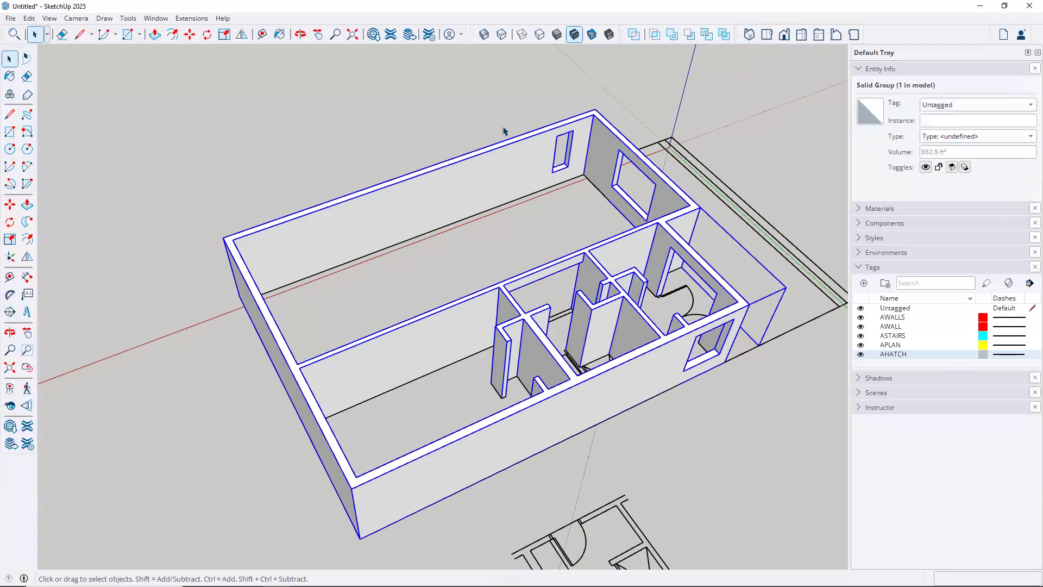
click(410, 130)
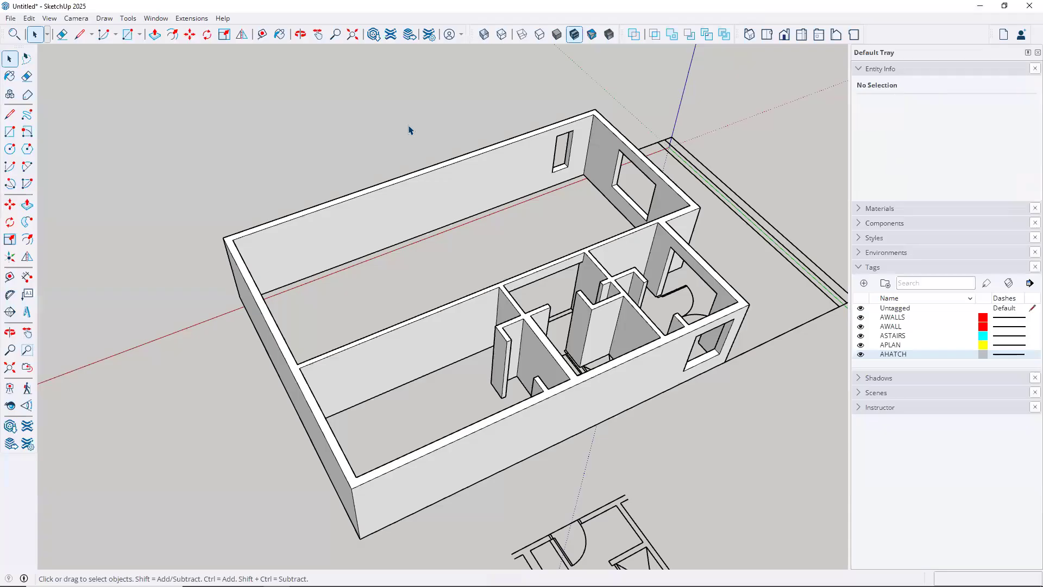
mouse_move(474, 286)
middle_down()
mouse_move(643, 272)
mouse_move(537, 280)
middle_up()
scroll(537, 280, up, 6)
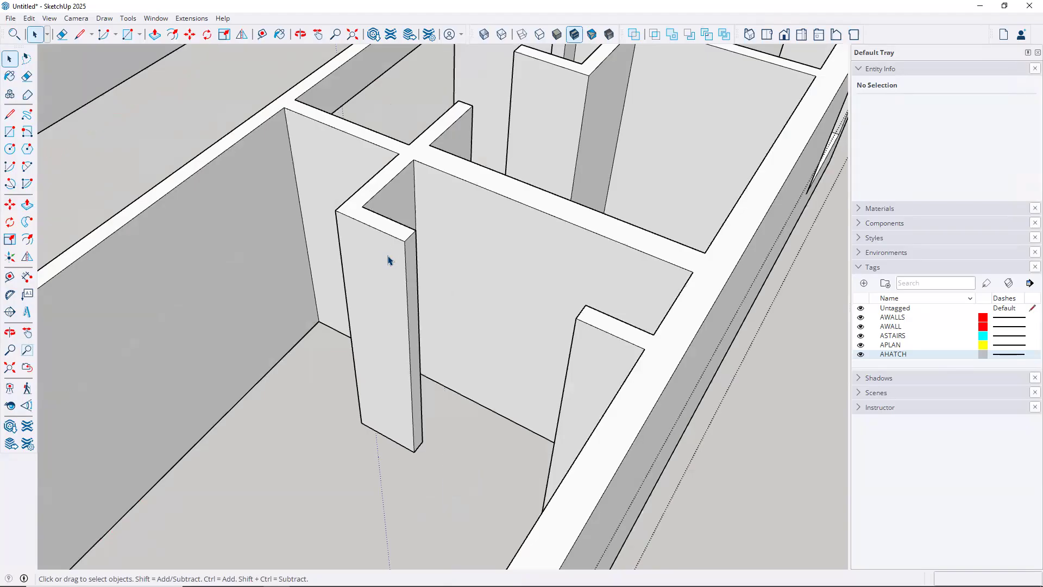
Draw a rectangle across the doorway top and delete the unwanted floor and room faces
click(11, 132)
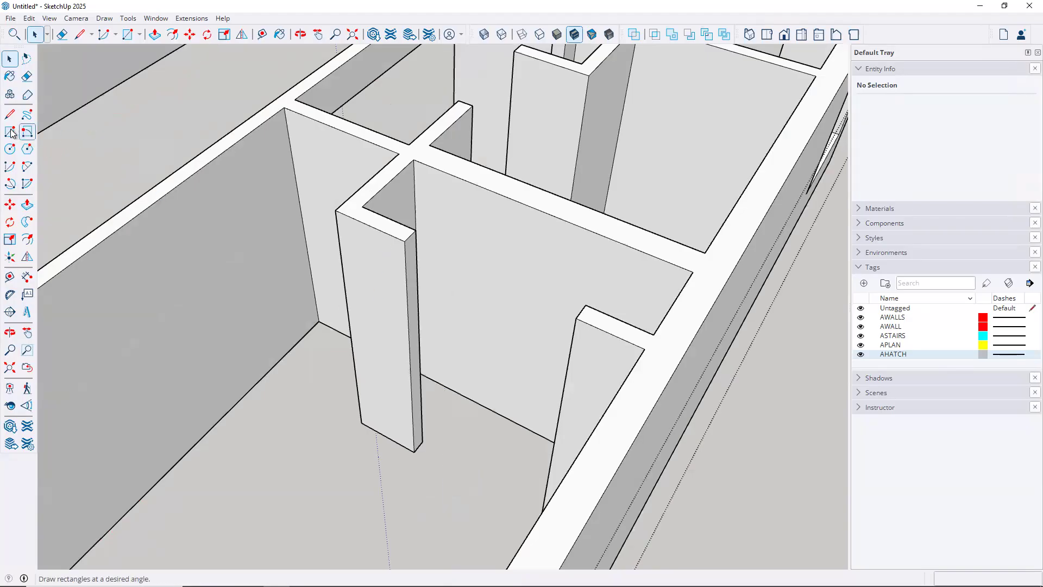
click(404, 241)
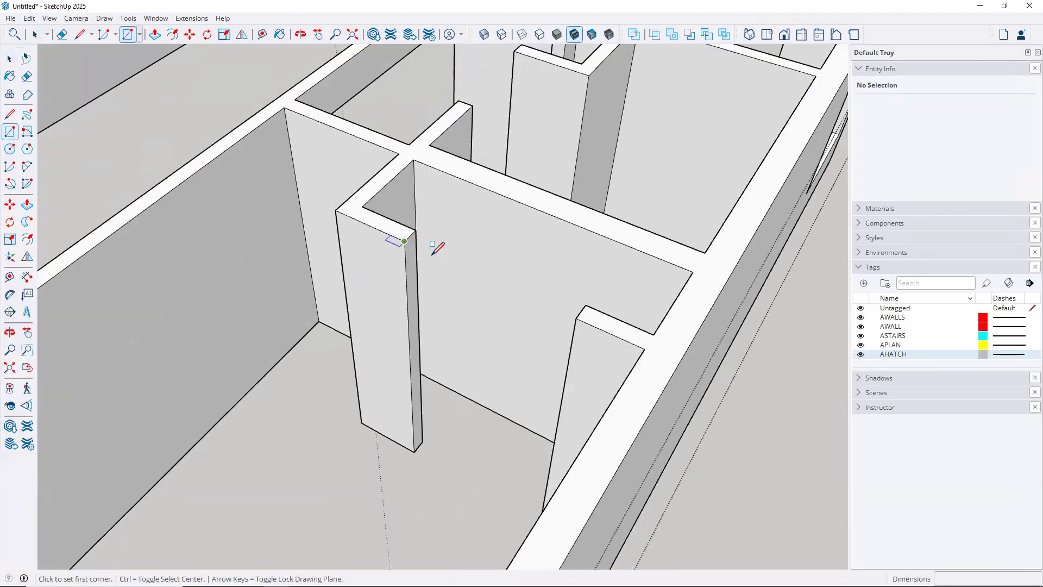
click(585, 305)
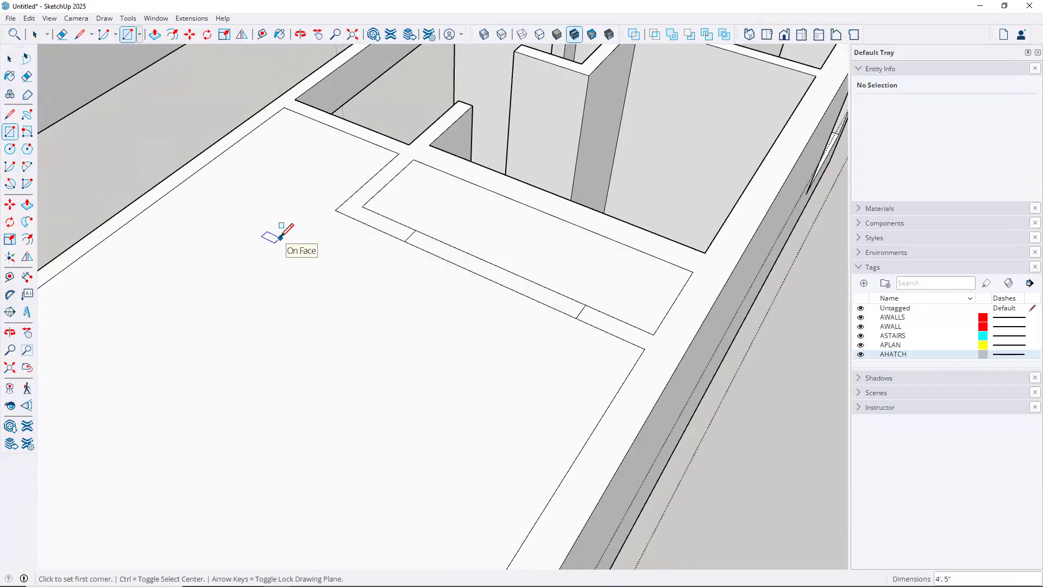
key(space)
click(283, 245)
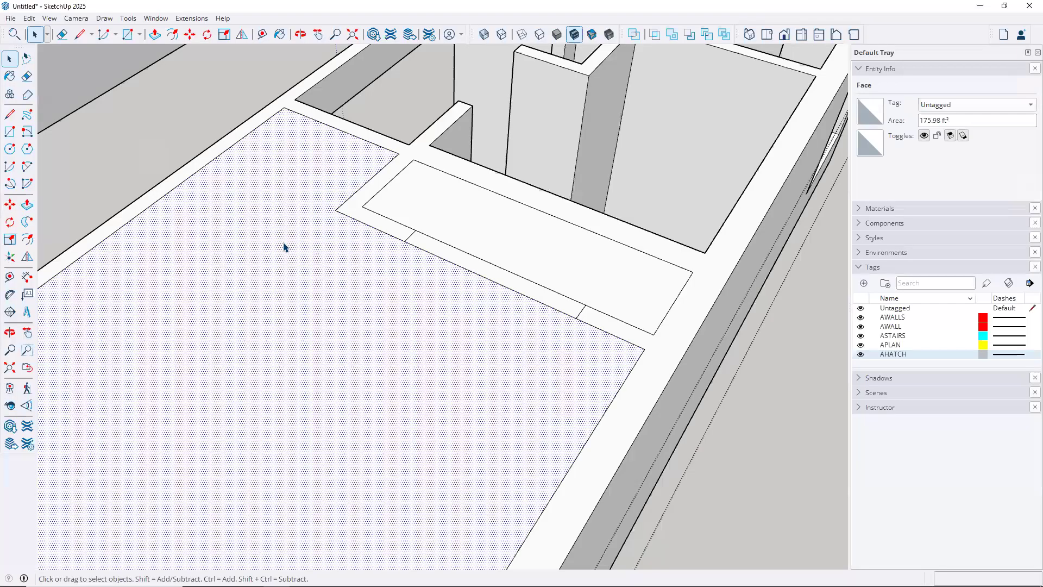
key(Delete)
click(467, 226)
key(Delete)
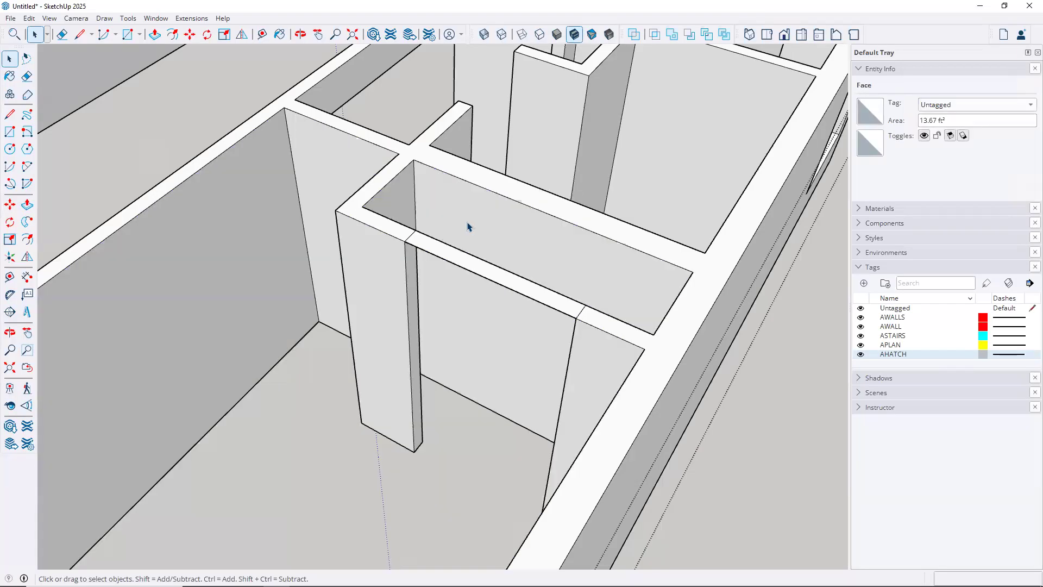
Push/Pull the doorway strip up to the wall edge to form the header
key(p)
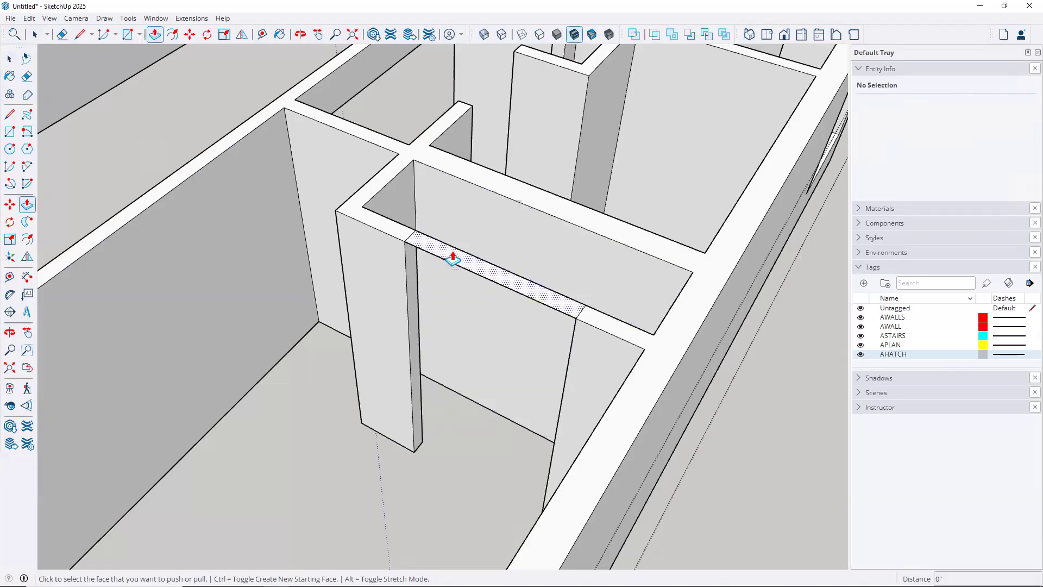
click(453, 260)
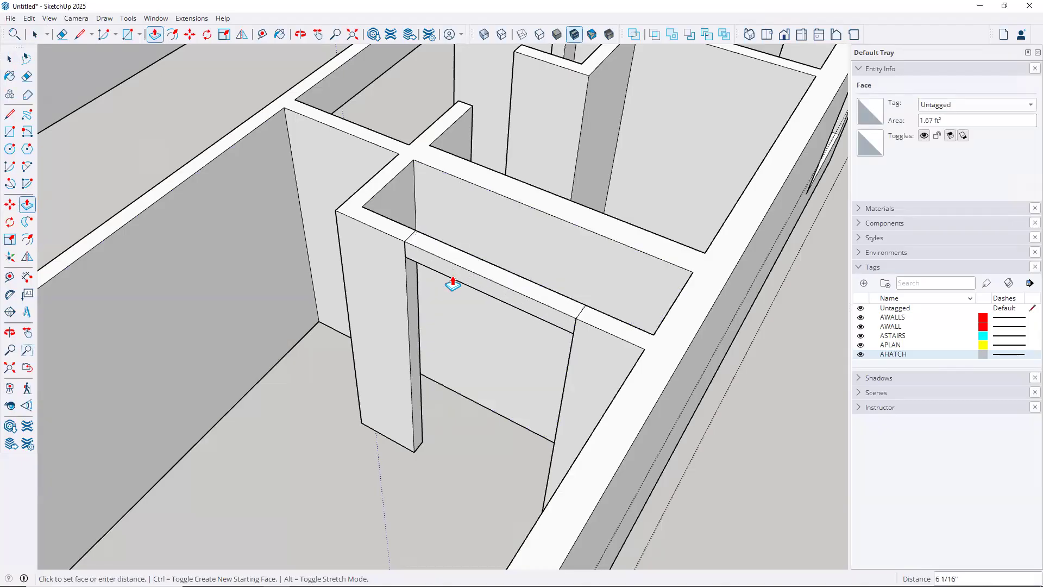
scroll(453, 284, down, 4)
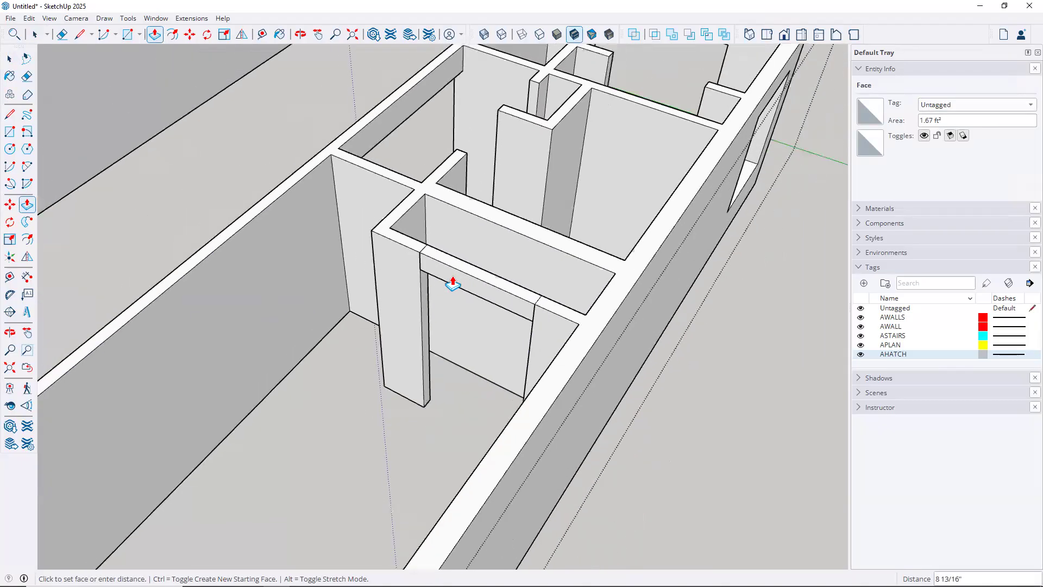
click(386, 142)
middle_drag(592, 174, 520, 245)
middle_drag(579, 270, 529, 433)
scroll(458, 318, up, 6)
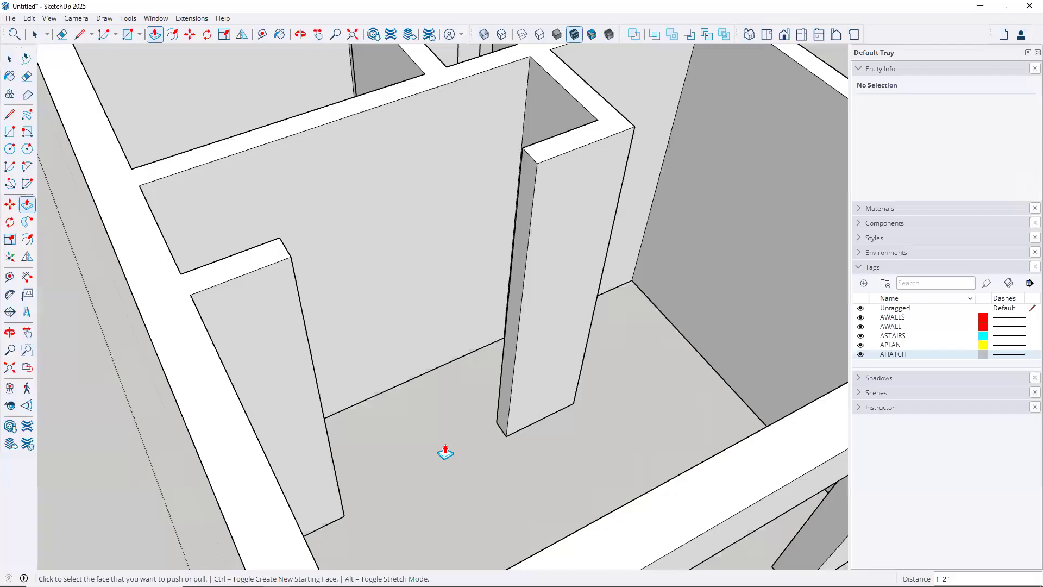
key(space)
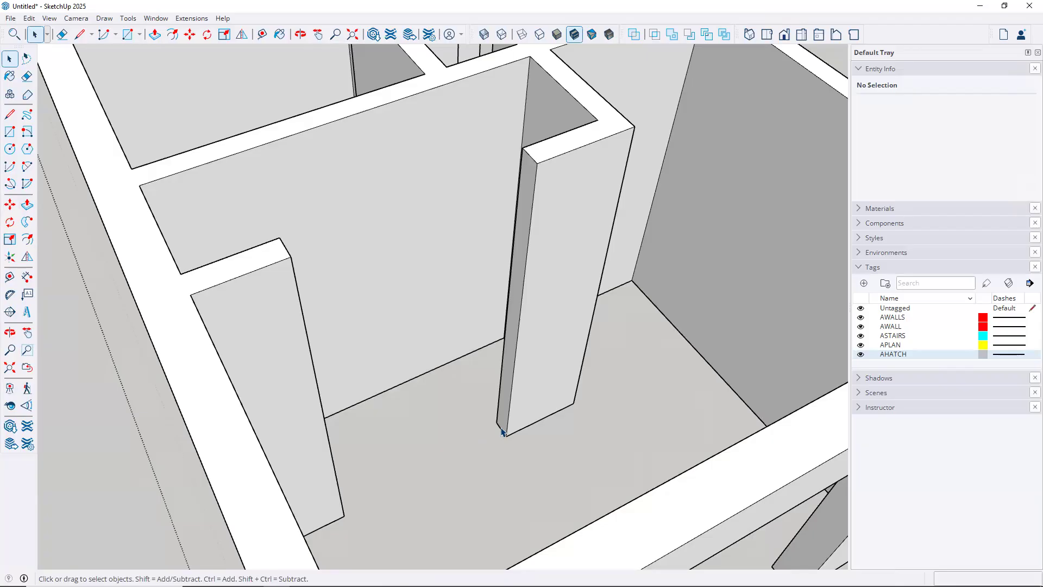
key(m)
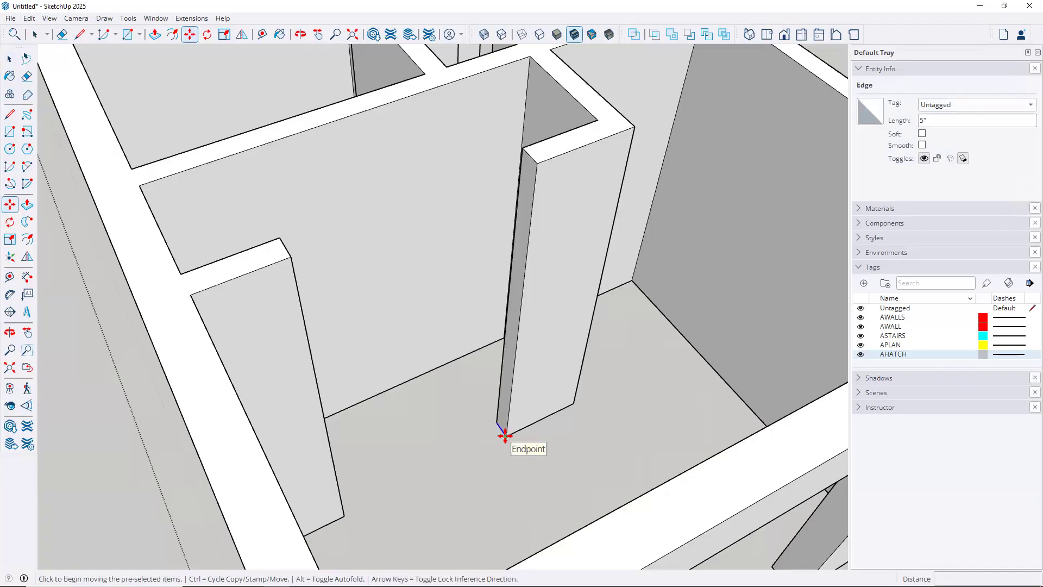
click(505, 436)
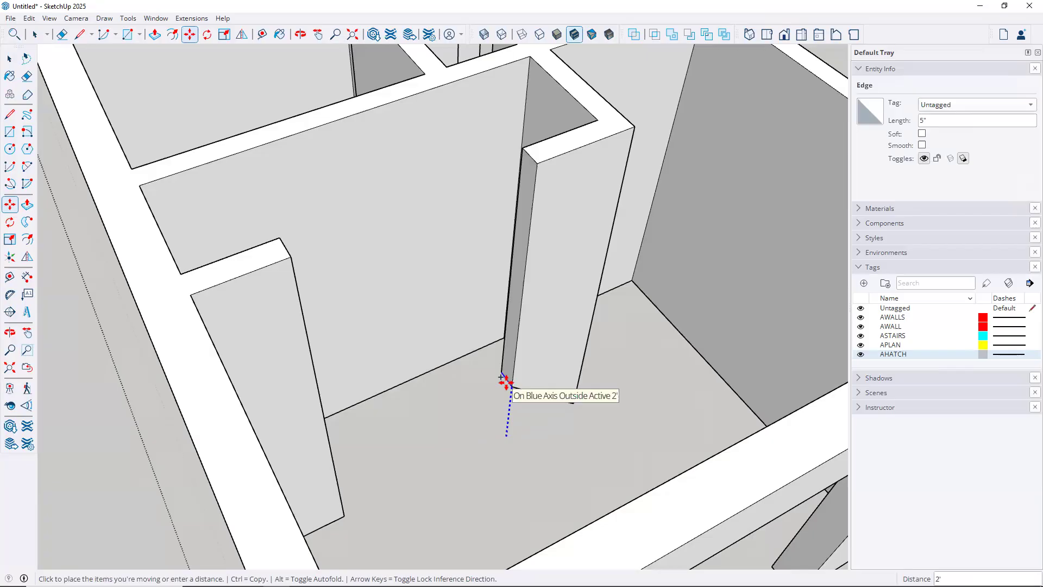
key(ctrl)
scroll(507, 365, down, 3)
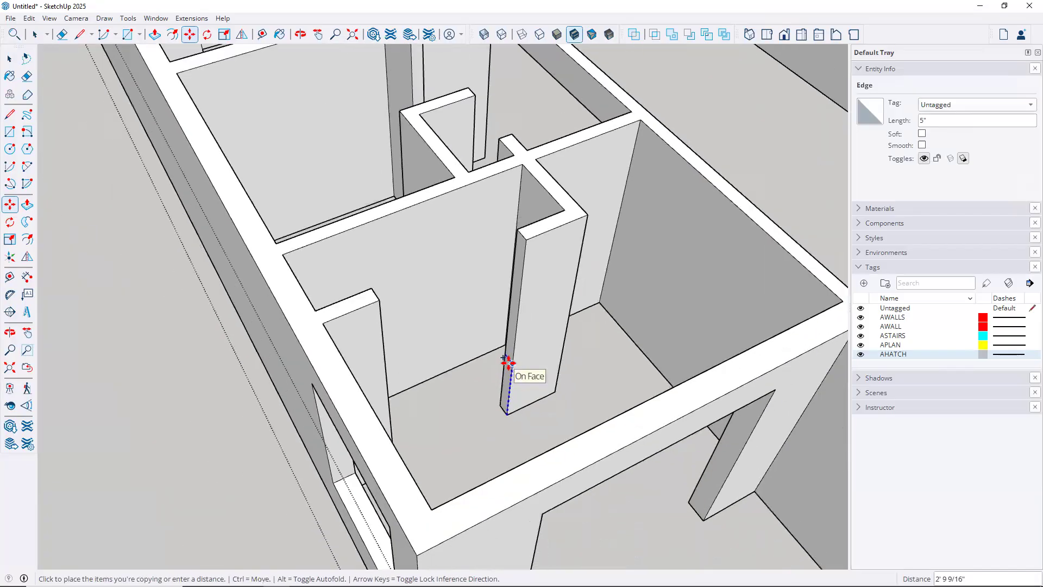
scroll(507, 363, down, 4)
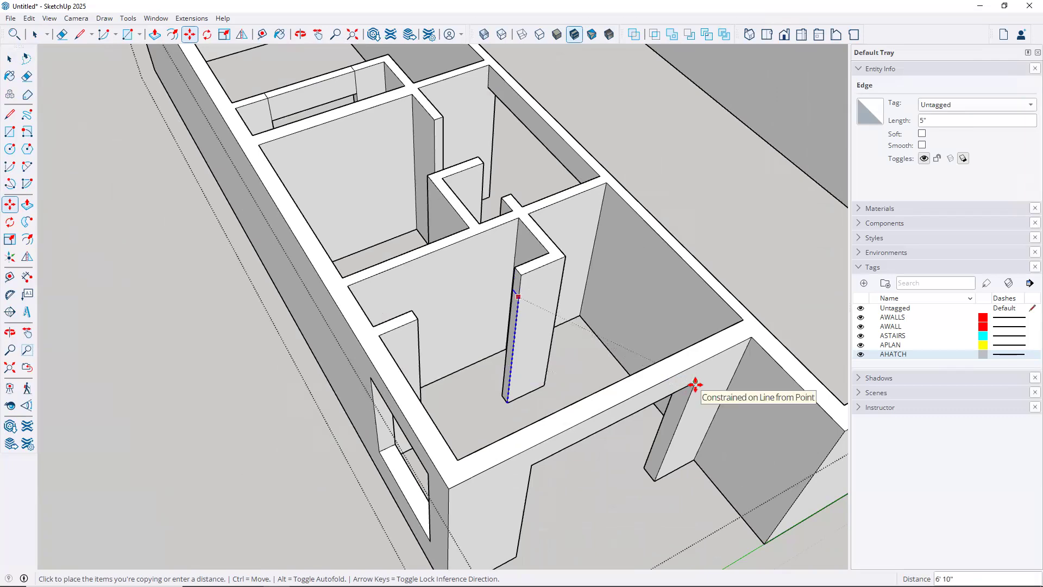
key(Escape)
scroll(521, 296, up, 4)
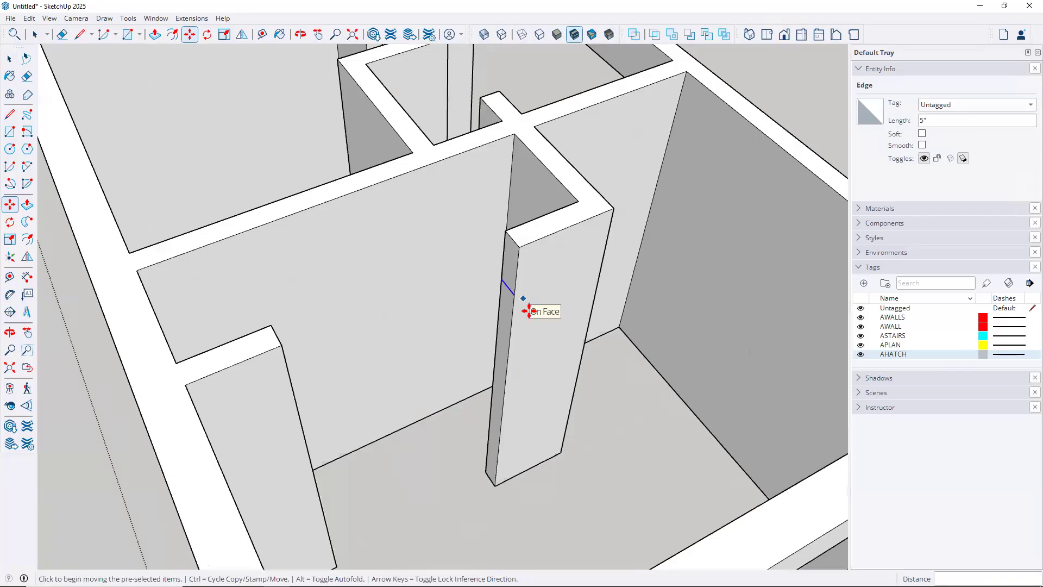
scroll(536, 337, down, 2)
middle_drag(645, 402, 633, 307)
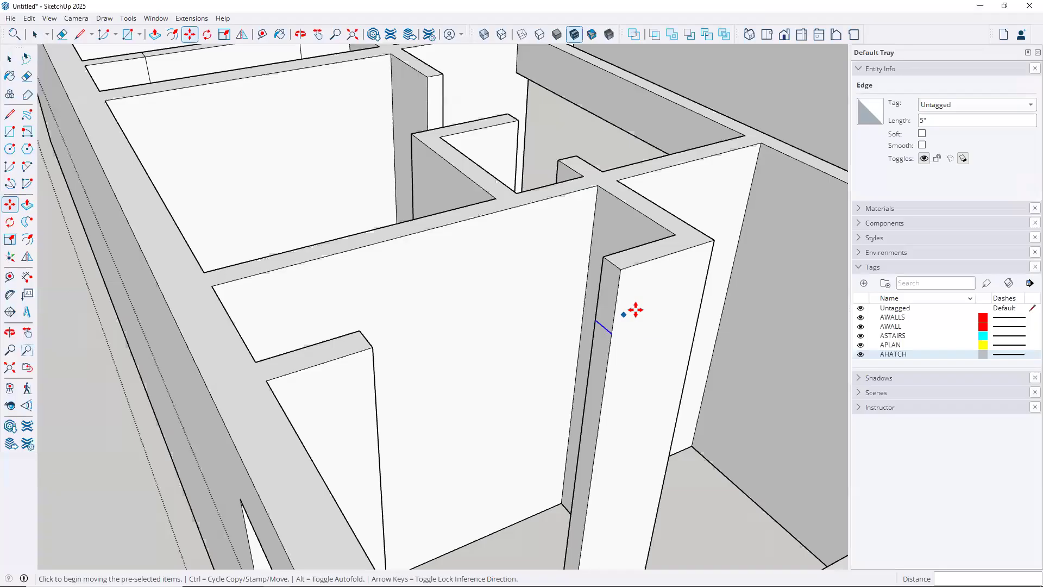
Draw a rectangle across the interior doorway top and delete the stray floor and doorway faces
click(9, 133)
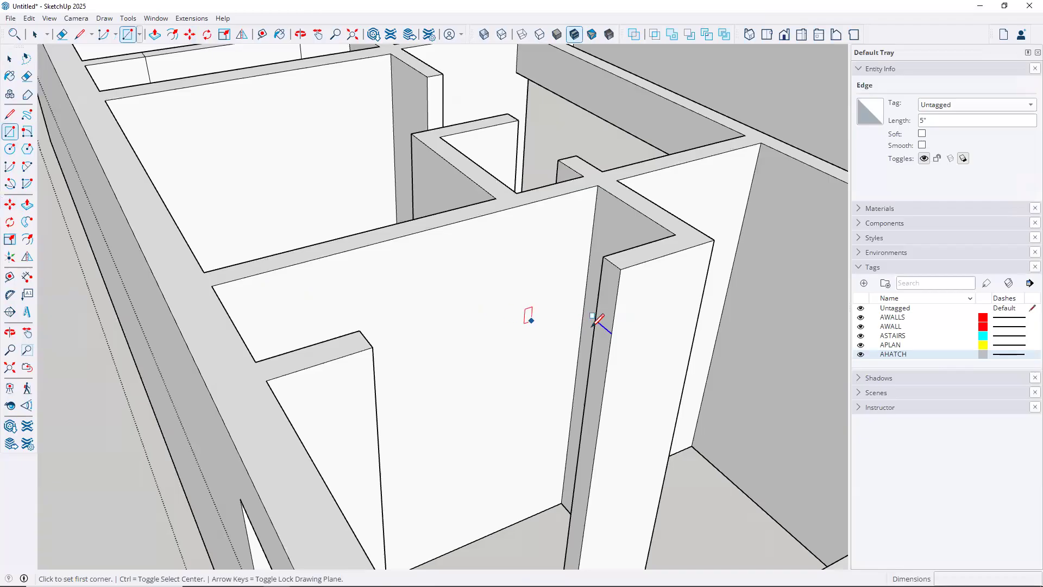
click(611, 333)
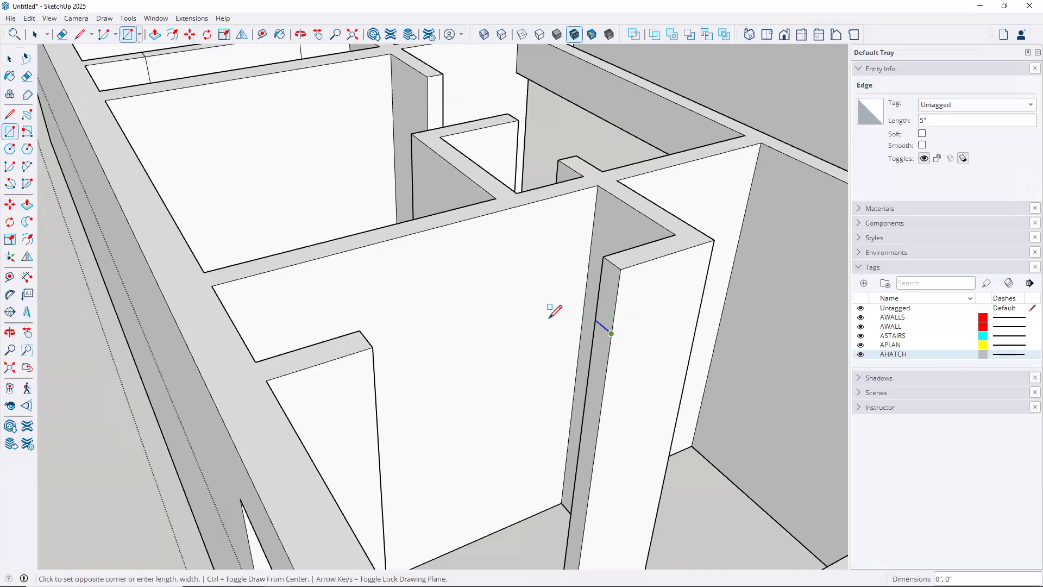
click(372, 346)
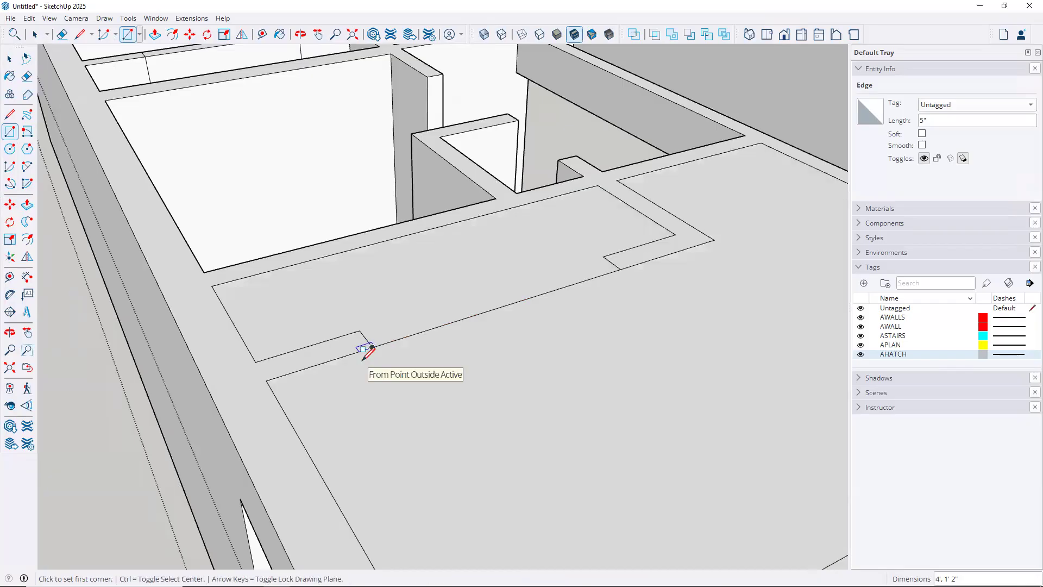
key(space)
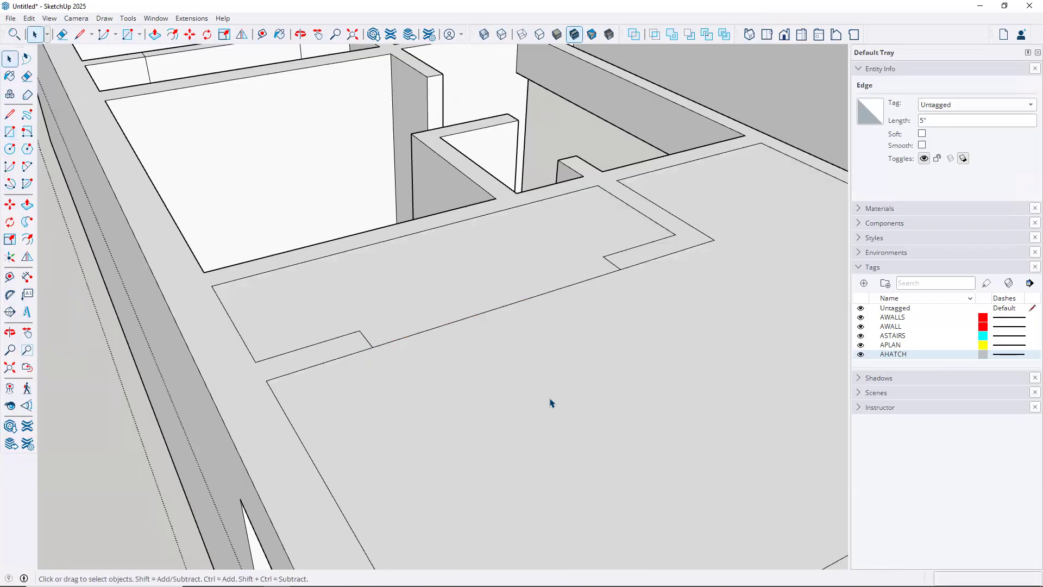
click(550, 402)
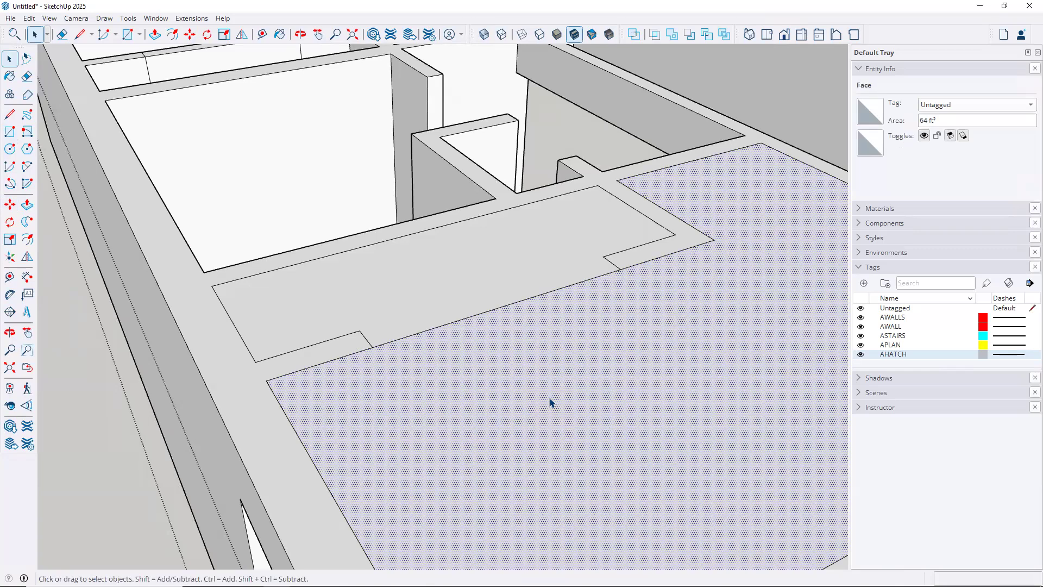
key(Delete)
click(477, 285)
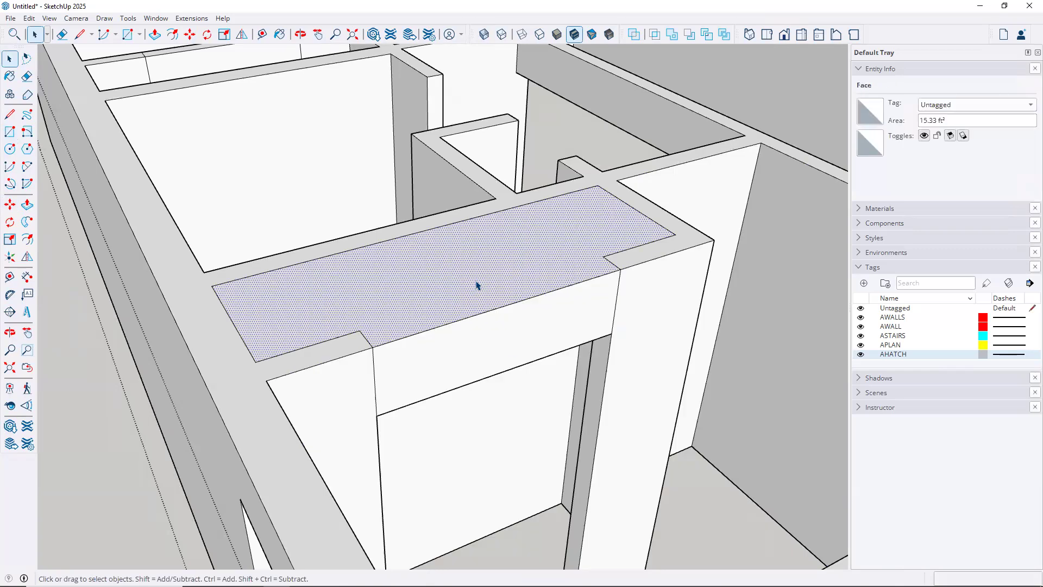
key(Delete)
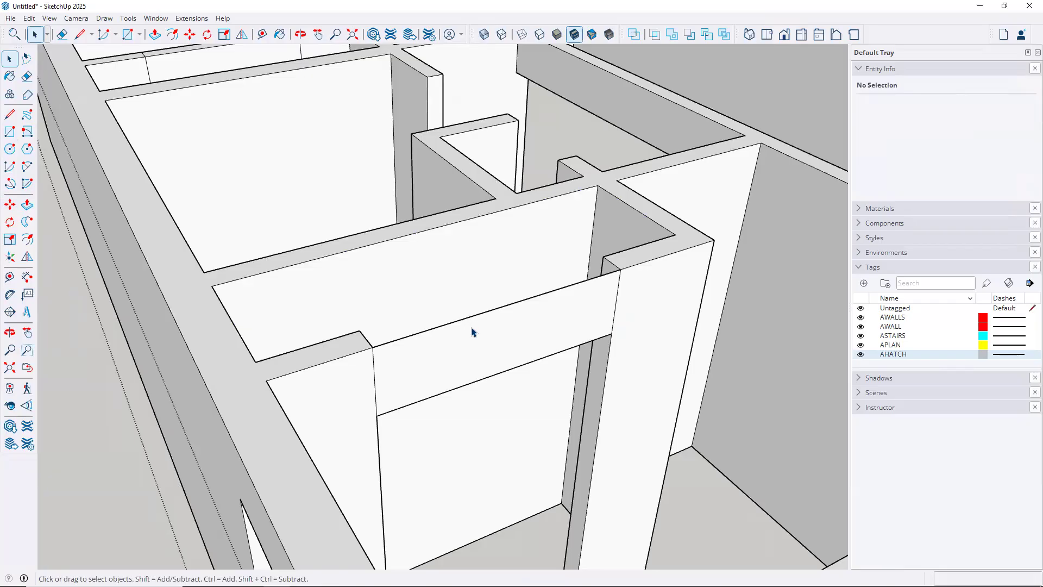
Raise the header face to the wall top, then turn X-ray back on
key(p)
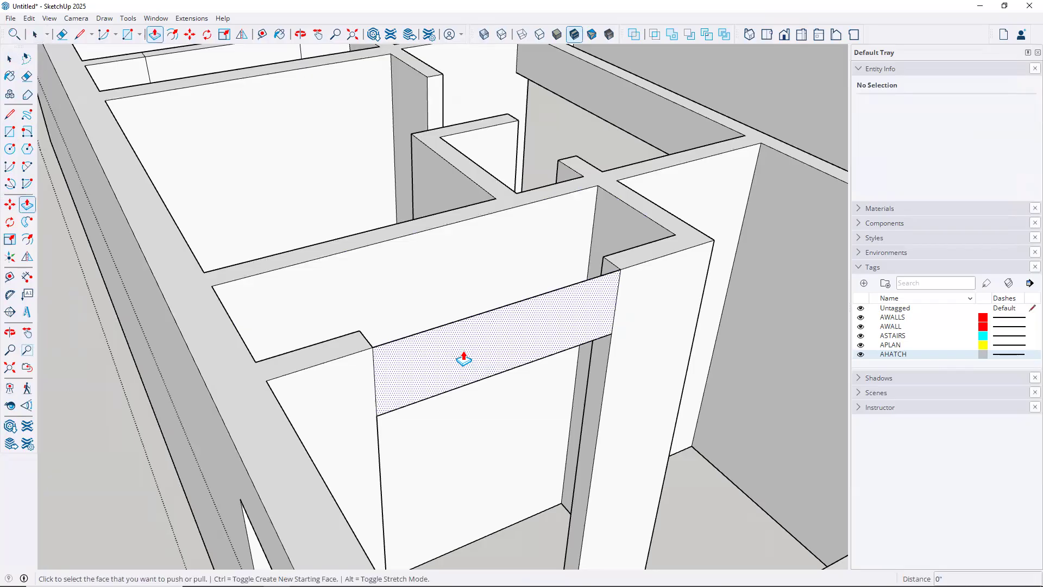
click(463, 358)
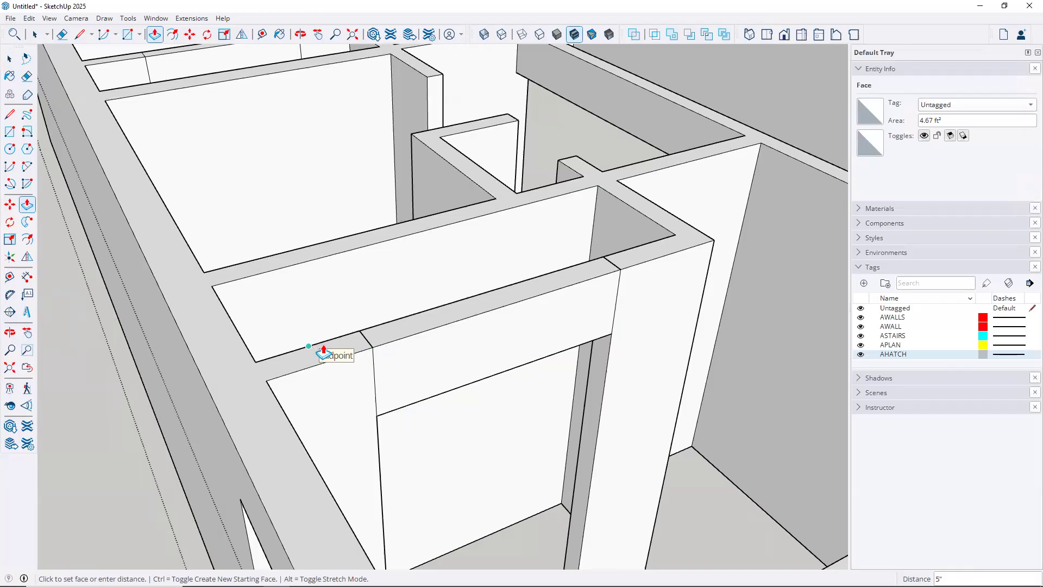
click(405, 337)
middle_drag(405, 338, 442, 396)
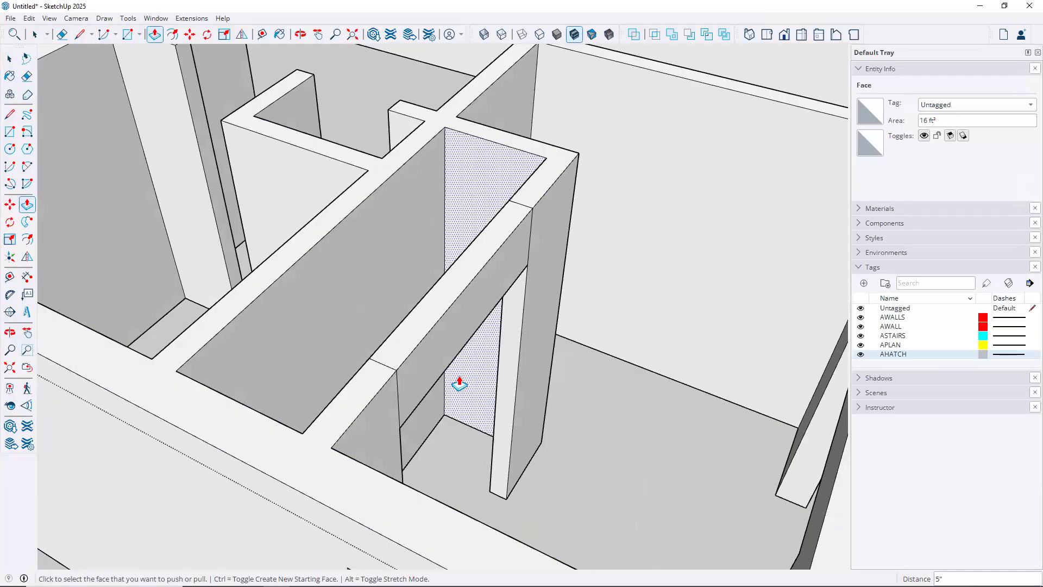
middle_drag(456, 282, 316, 295)
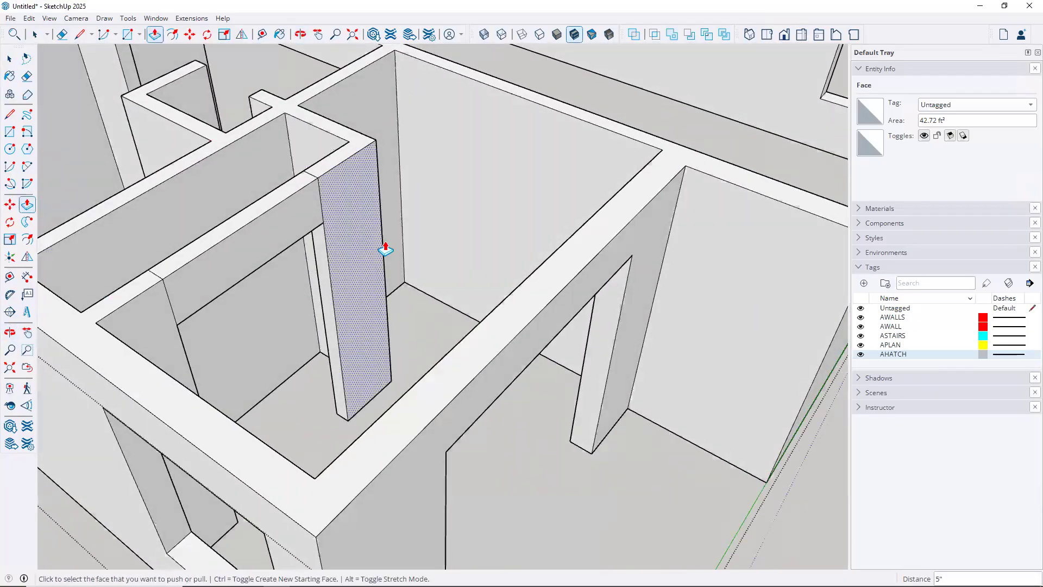
key(space)
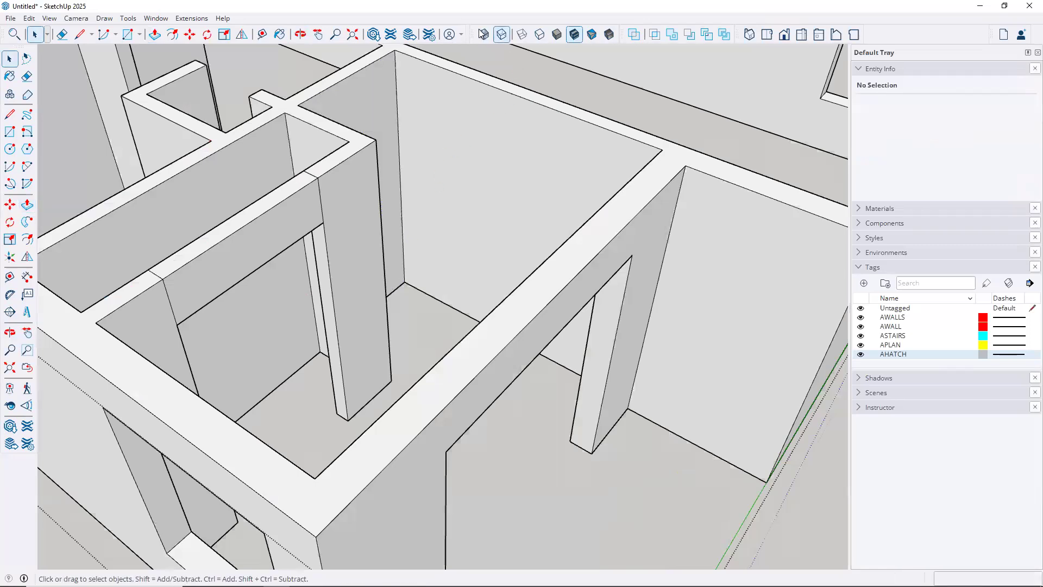
click(484, 35)
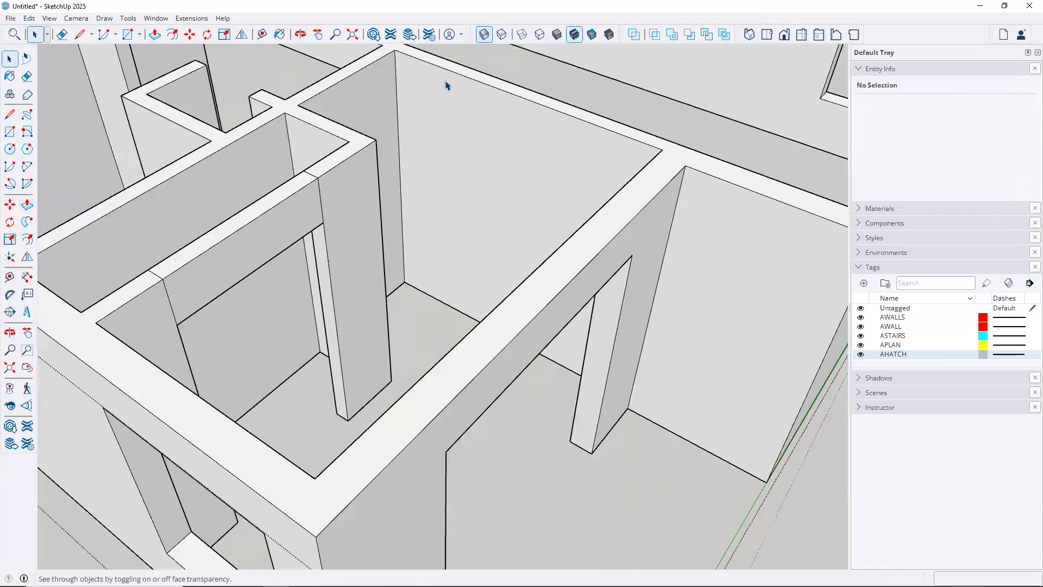
With the Eraser, remove the seam edges across the first header's wall top and side
scroll(310, 173, up, 6)
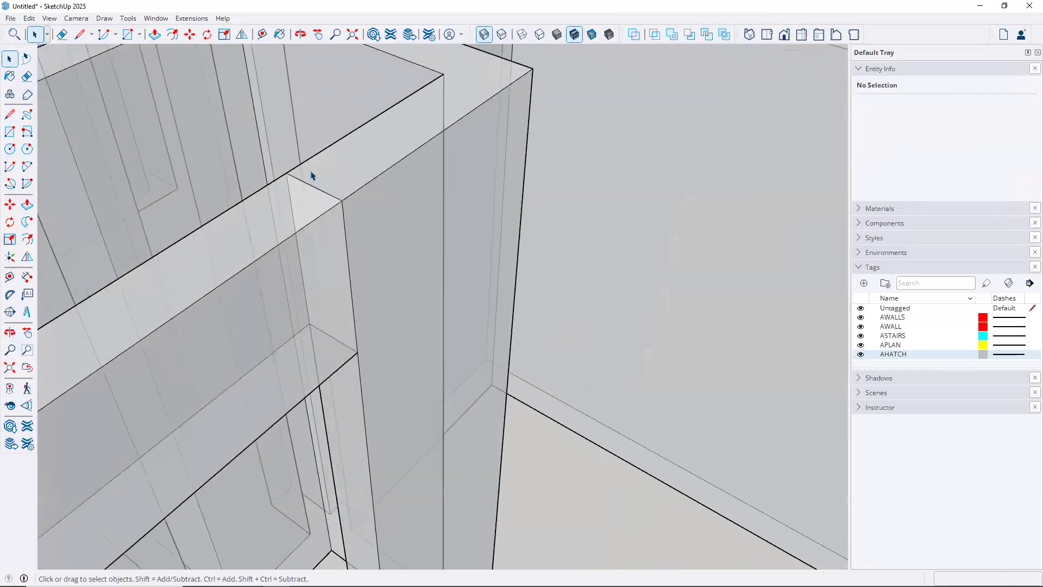
key(e)
mouse_move(337, 190)
mouse_down()
mouse_move(354, 214)
mouse_move(352, 244)
mouse_up()
key(shift)
mouse_move(369, 292)
middle_down()
mouse_move(477, 315)
mouse_move(790, 304)
mouse_move(692, 312)
middle_up()
click(316, 350)
scroll(350, 338, down, 1)
scroll(350, 338, down, 2)
mouse_move(337, 286)
middle_down()
mouse_move(272, 154)
mouse_move(465, 274)
middle_up()
scroll(526, 354, down, 1)
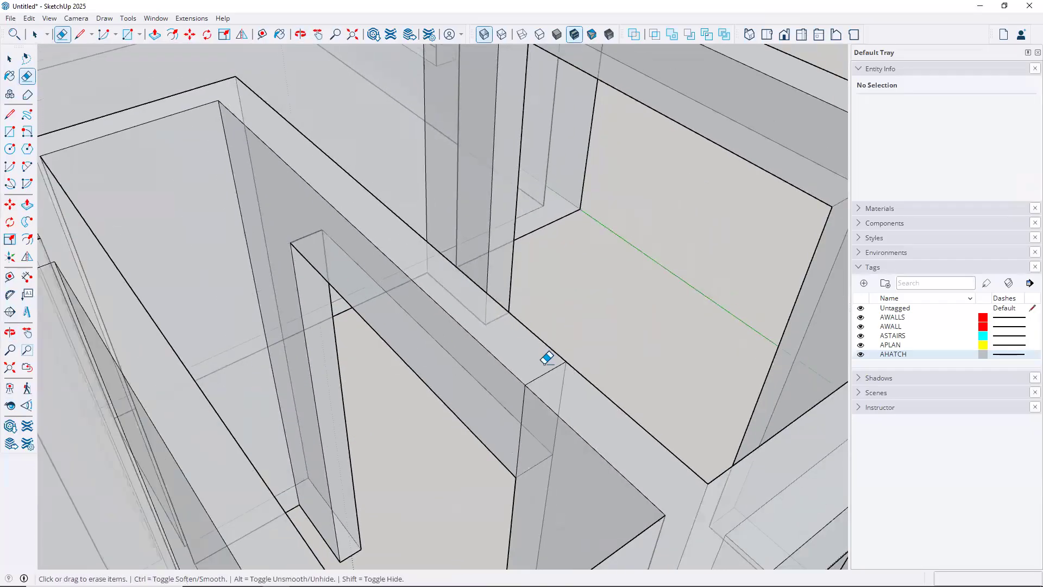
click(552, 370)
Erase the top and vertical seam edges at the next header junction
scroll(543, 384, down, 1)
scroll(498, 405, down, 4)
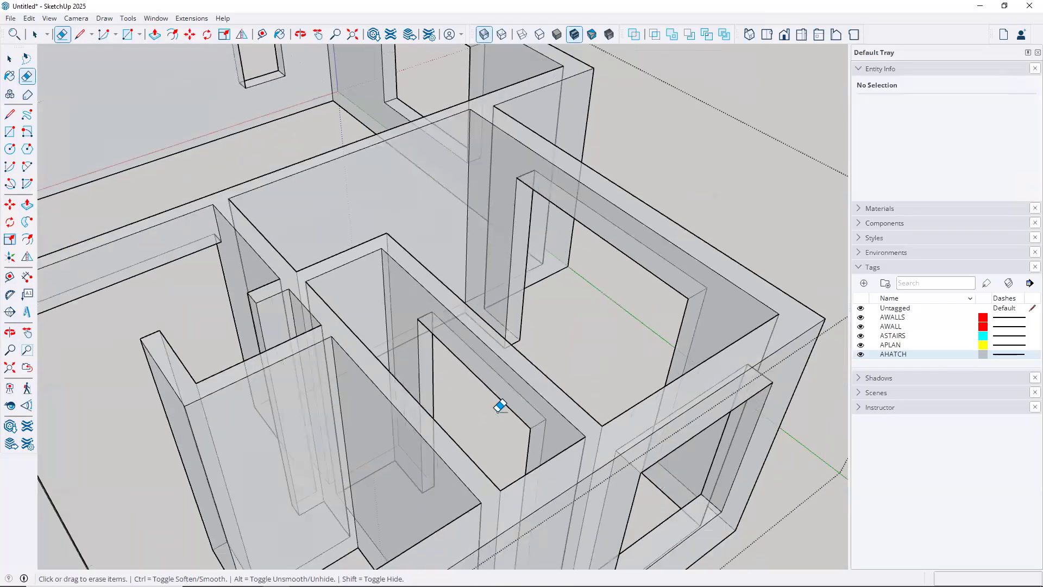
shift+middle_drag(489, 329, 820, 81)
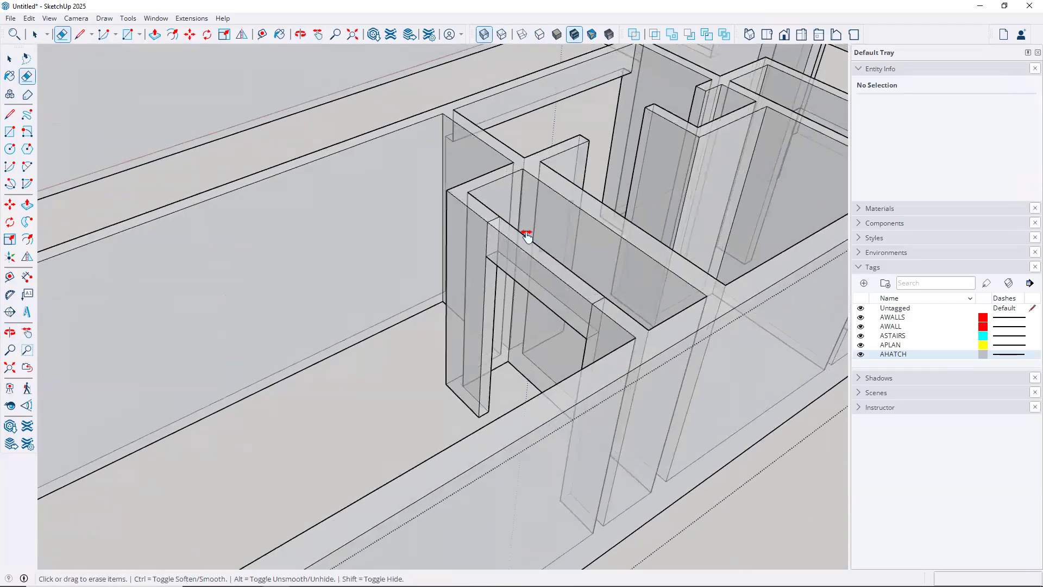
scroll(498, 223, up, 5)
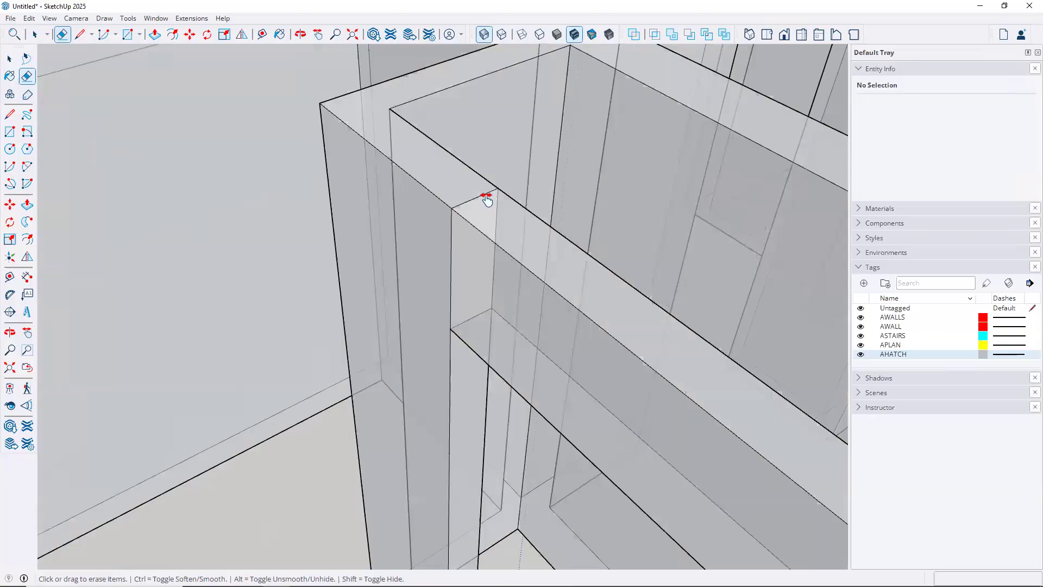
click(486, 195)
click(497, 220)
click(451, 235)
Erase the remaining doorway header seams and switch X-ray off so the walls are opaque
mouse_move(451, 234)
middle_down()
mouse_move(524, 294)
mouse_move(412, 251)
mouse_move(416, 295)
middle_up()
scroll(496, 338, up, 5)
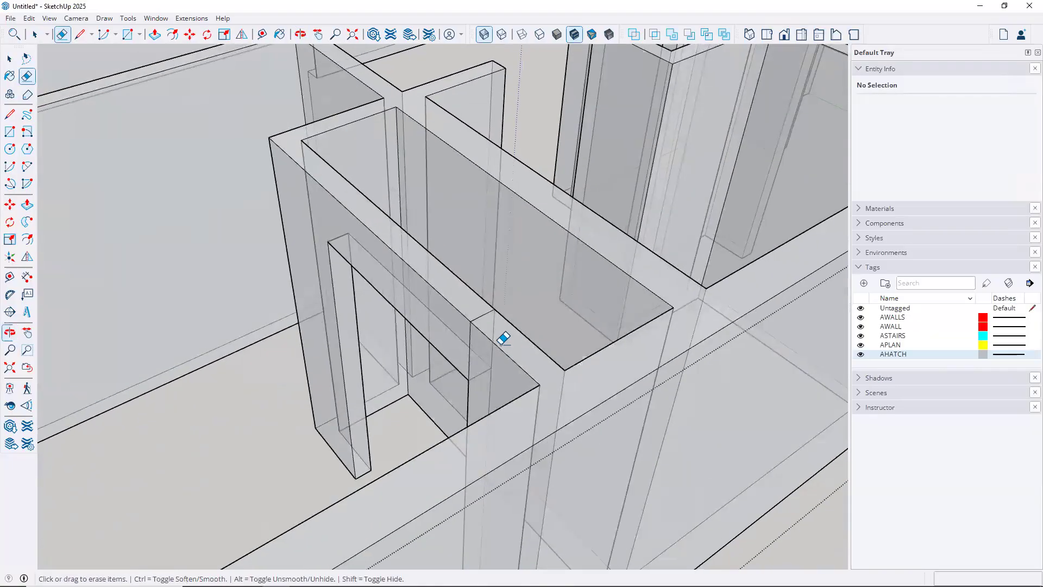
scroll(455, 277, up, 3)
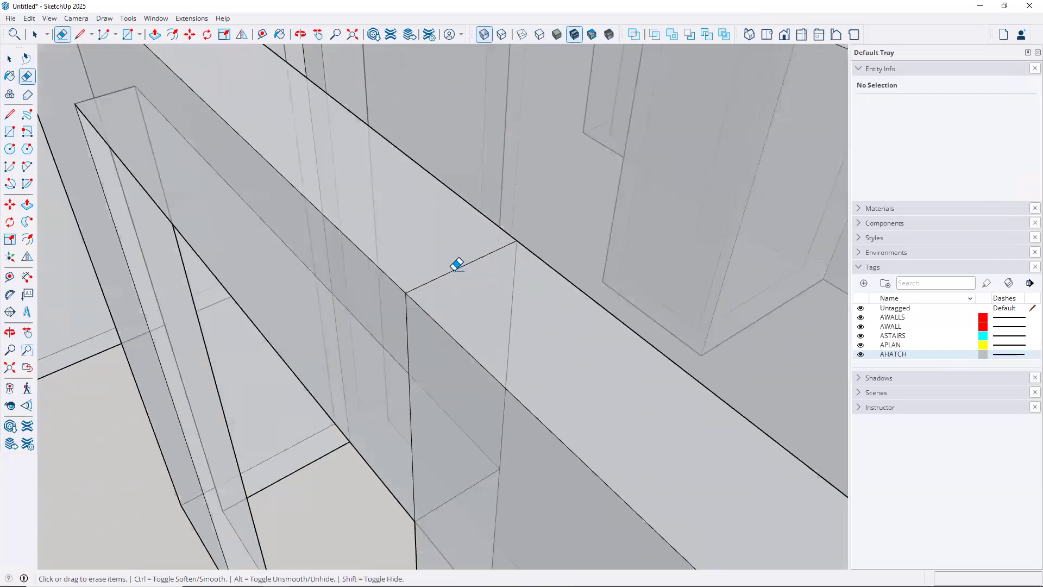
click(478, 263)
click(499, 346)
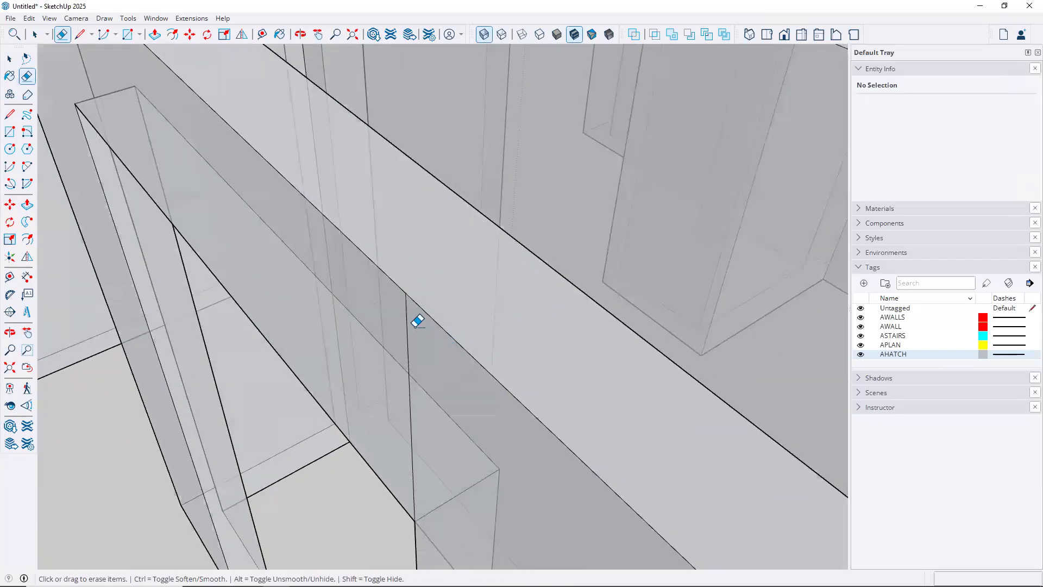
click(414, 301)
scroll(419, 299, down, 10)
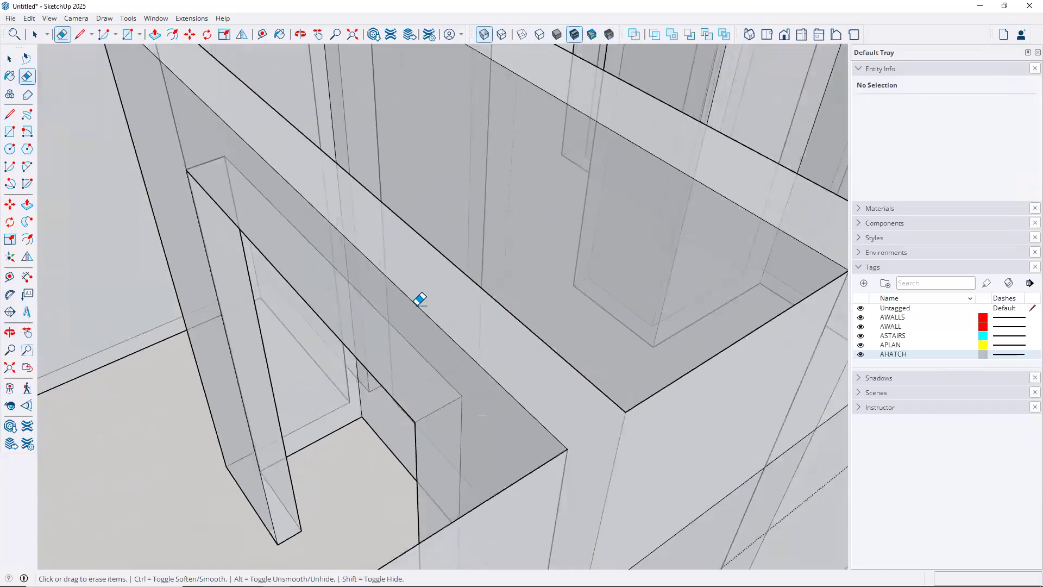
scroll(423, 299, down, 2)
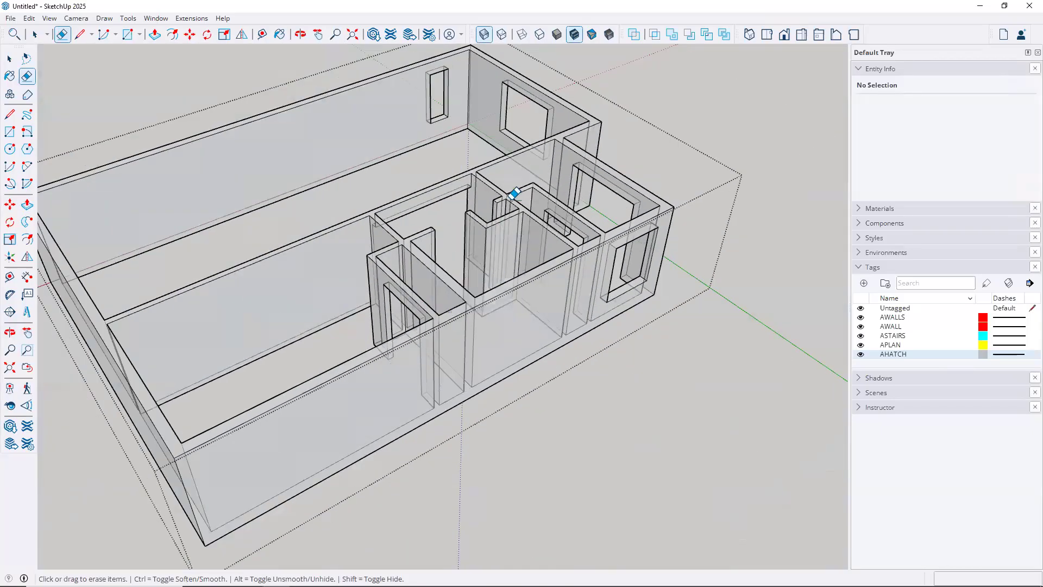
click(484, 33)
Exit wall group editing and leave nothing selected
key(space)
click(649, 389)
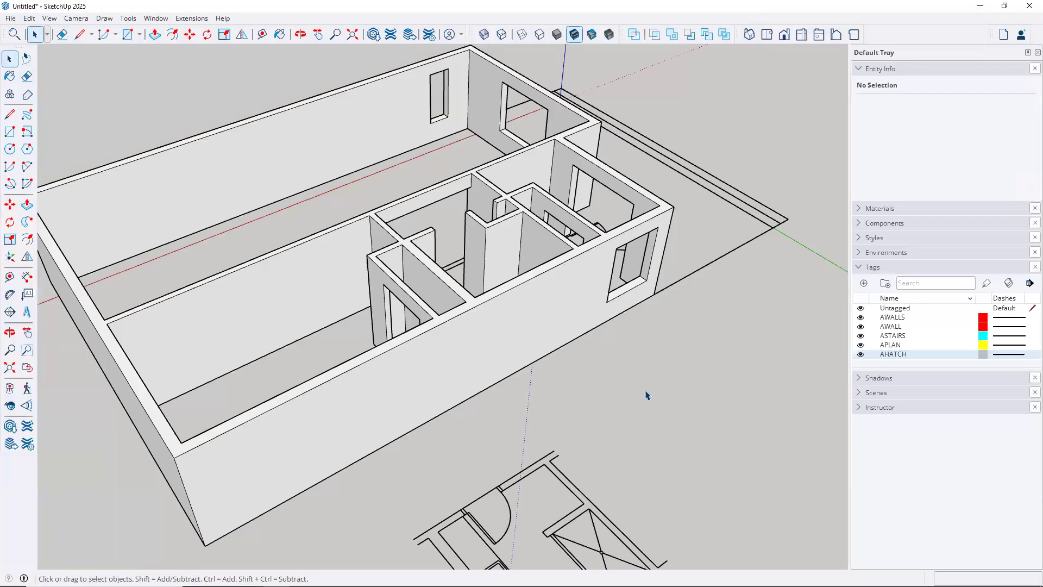
click(541, 278)
click(654, 387)
Orbit around the house to view it from the front
middle_drag(492, 322, 562, 288)
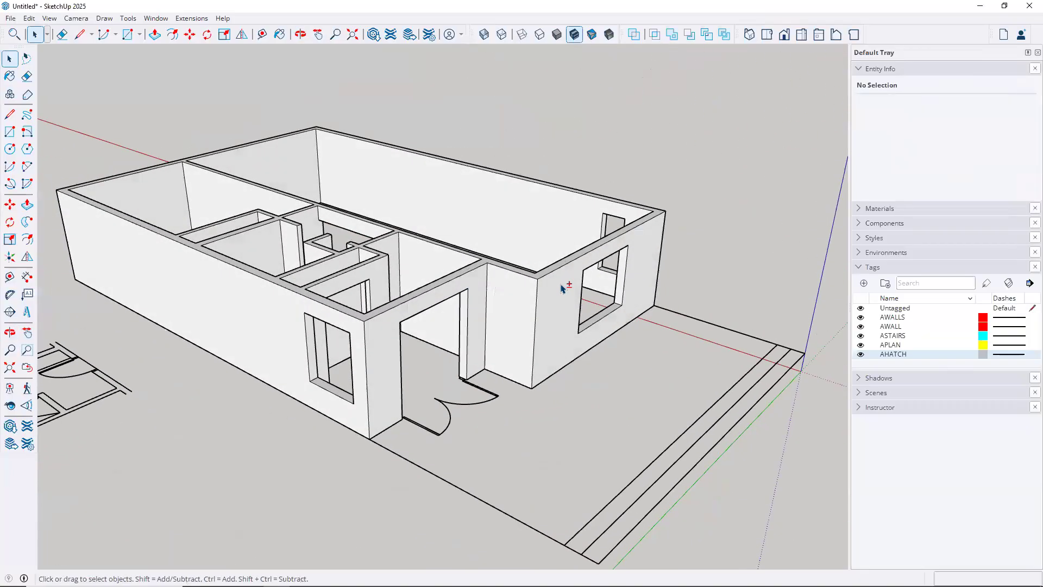
middle_drag(717, 293, 156, 344)
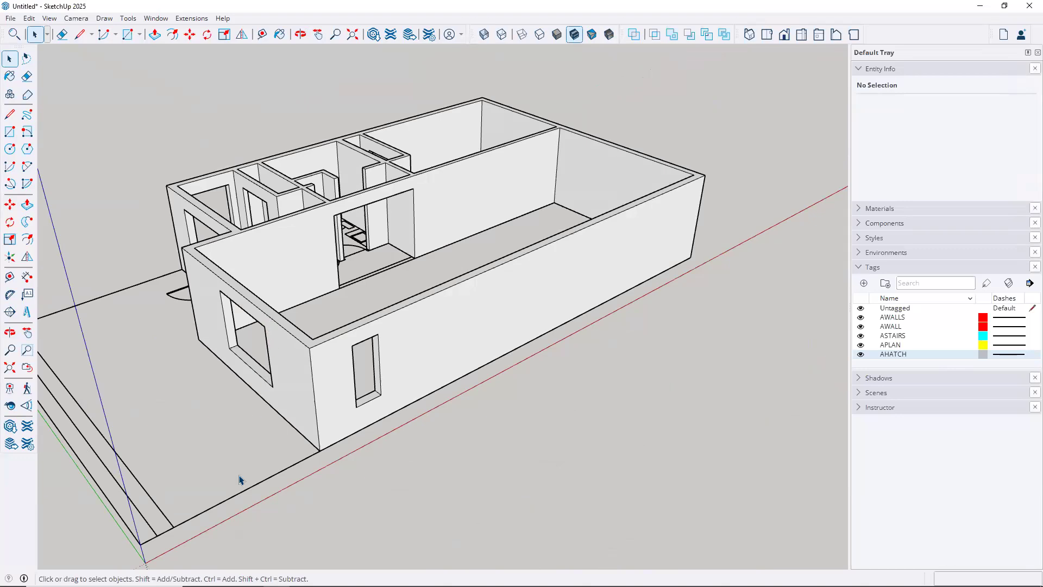
middle_drag(513, 498, 369, 379)
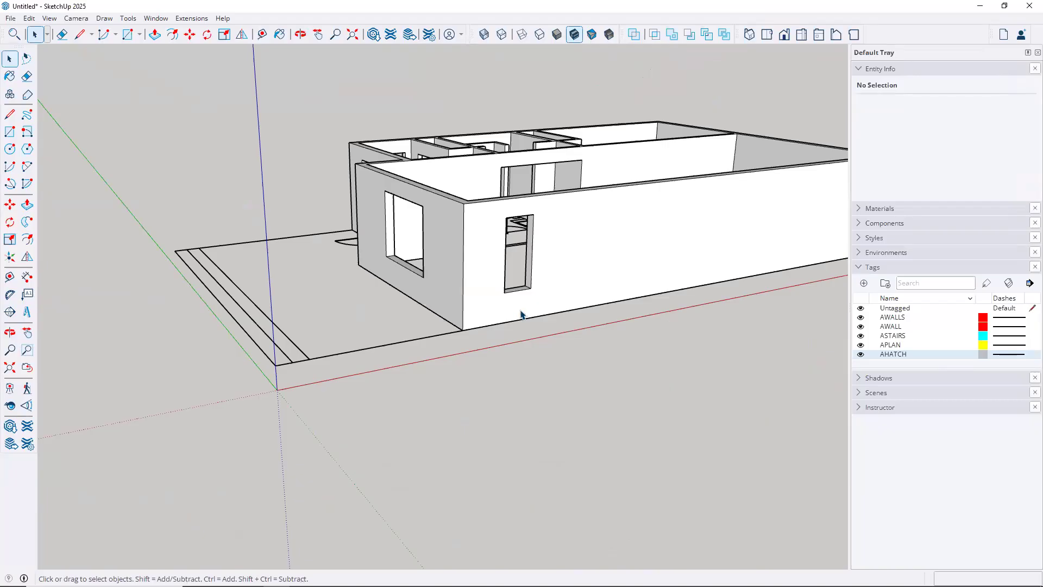
middle_drag(425, 319, 375, 369)
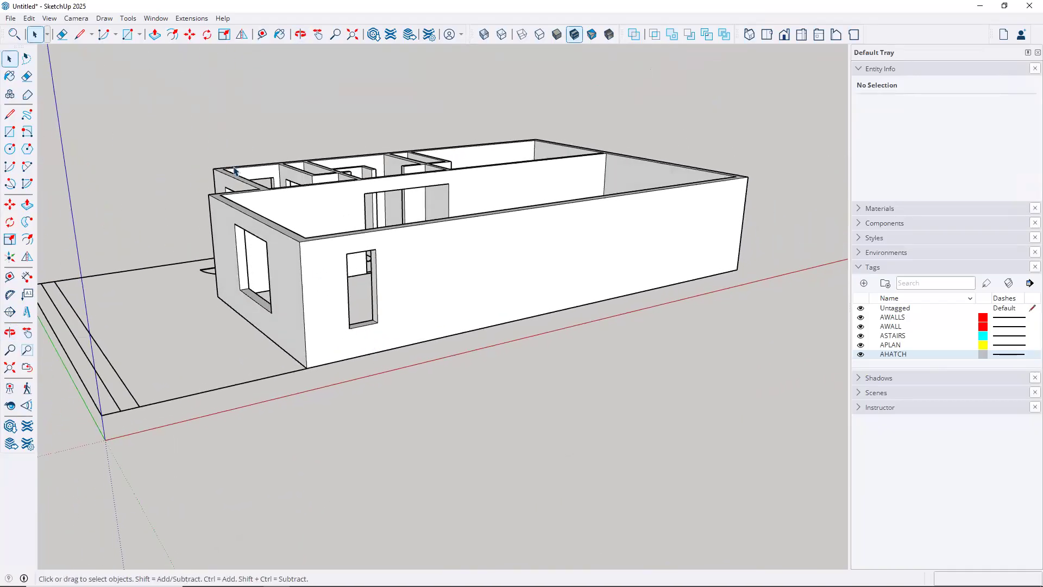
click(49, 19)
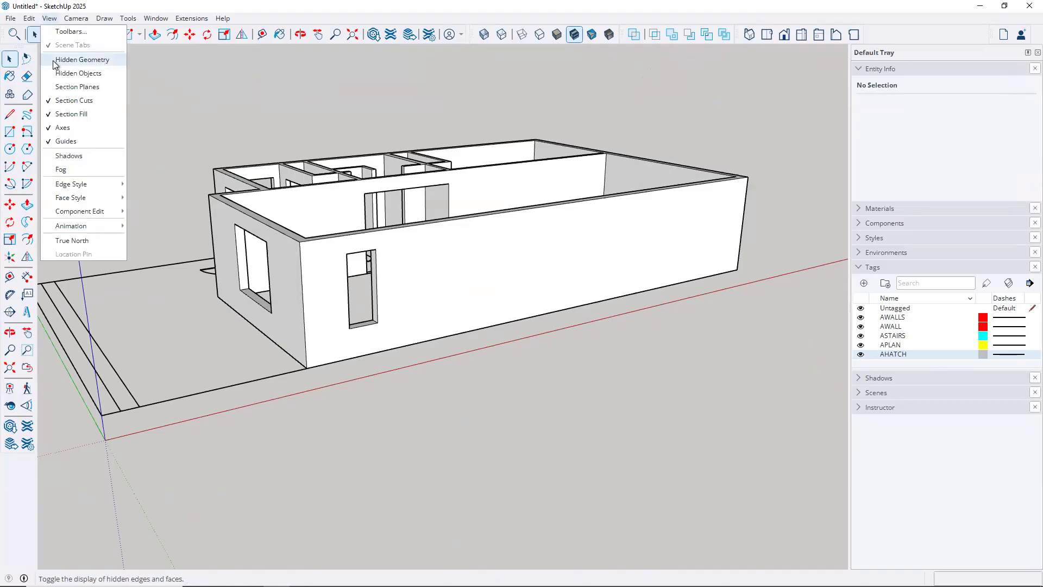
Show hidden objects and unhide the hatched base slab group
click(79, 74)
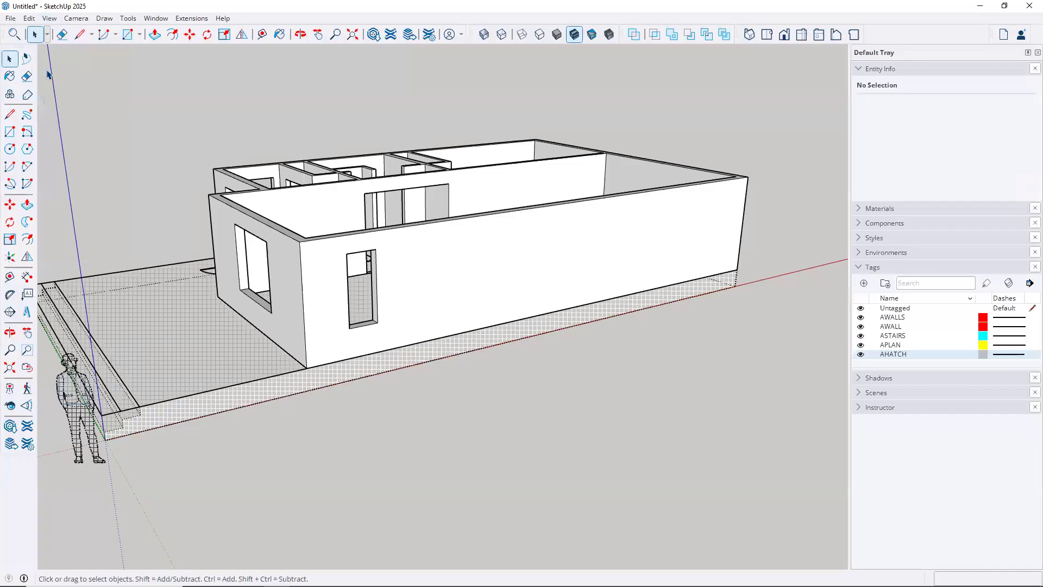
click(199, 344)
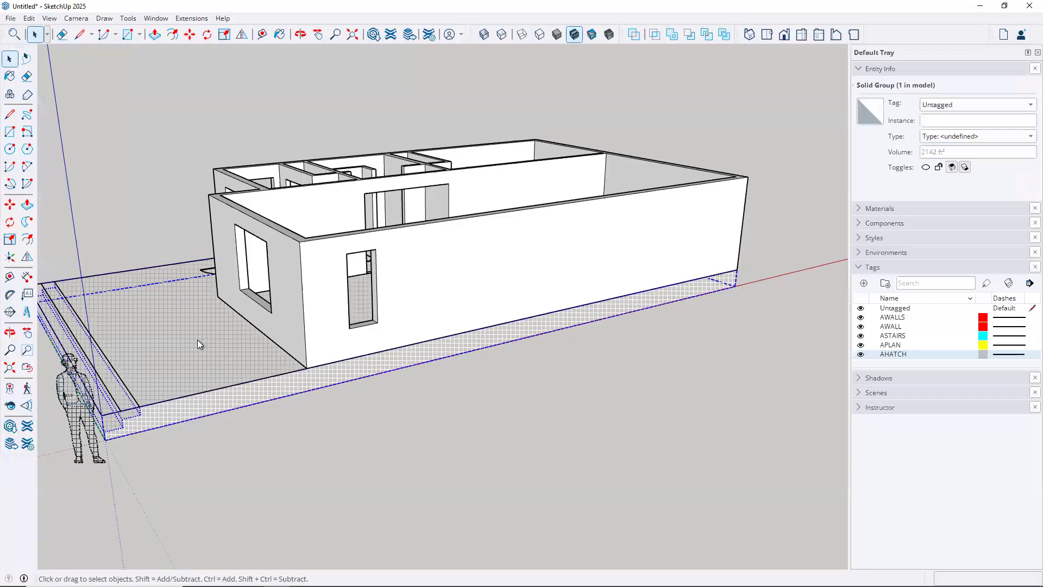
right_click(197, 340)
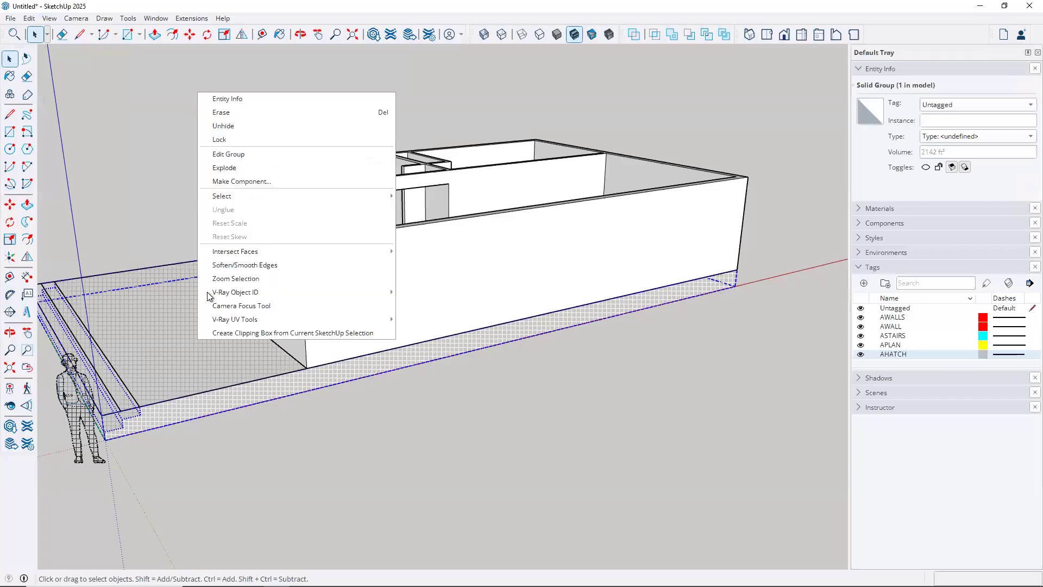
click(216, 128)
click(188, 142)
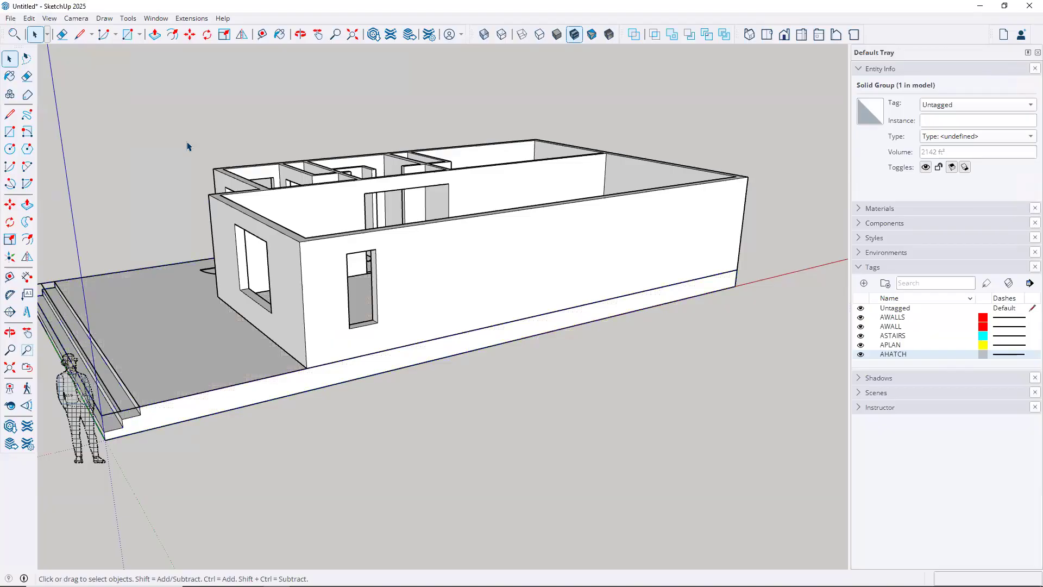
Turn off View > Hidden Objects and orbit to a new angle
click(49, 19)
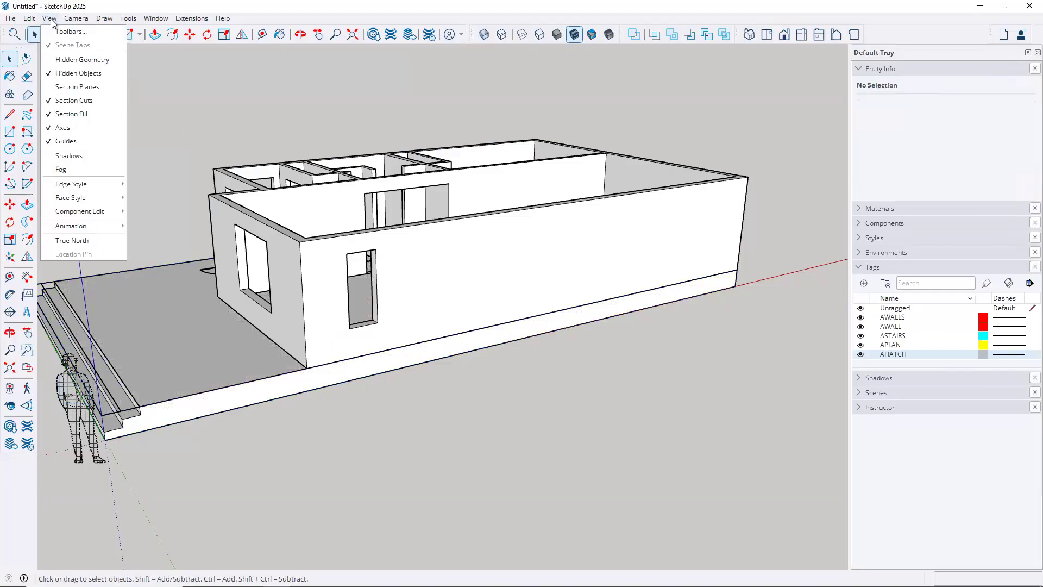
click(73, 77)
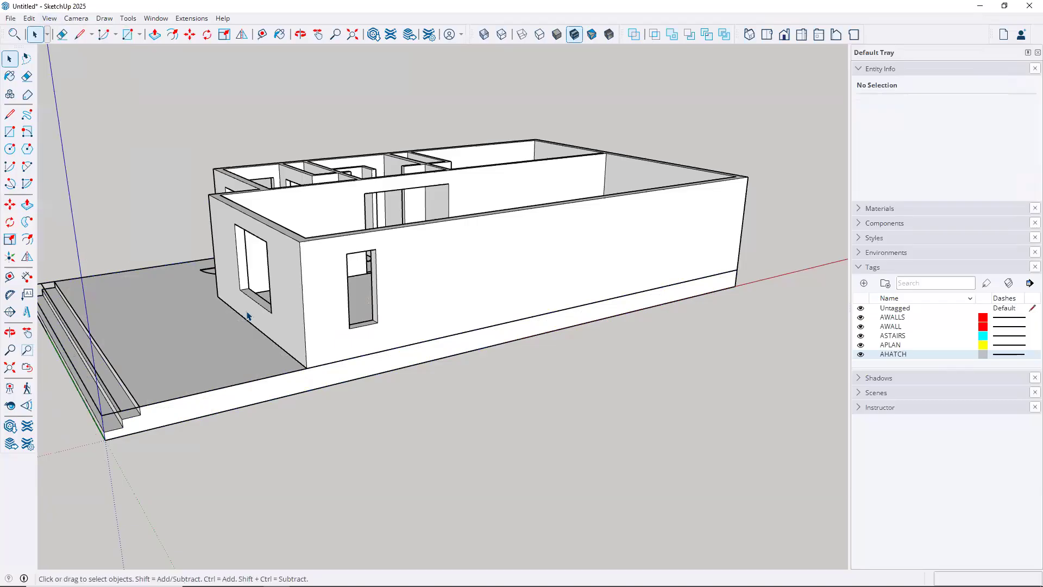
middle_drag(519, 340, 486, 413)
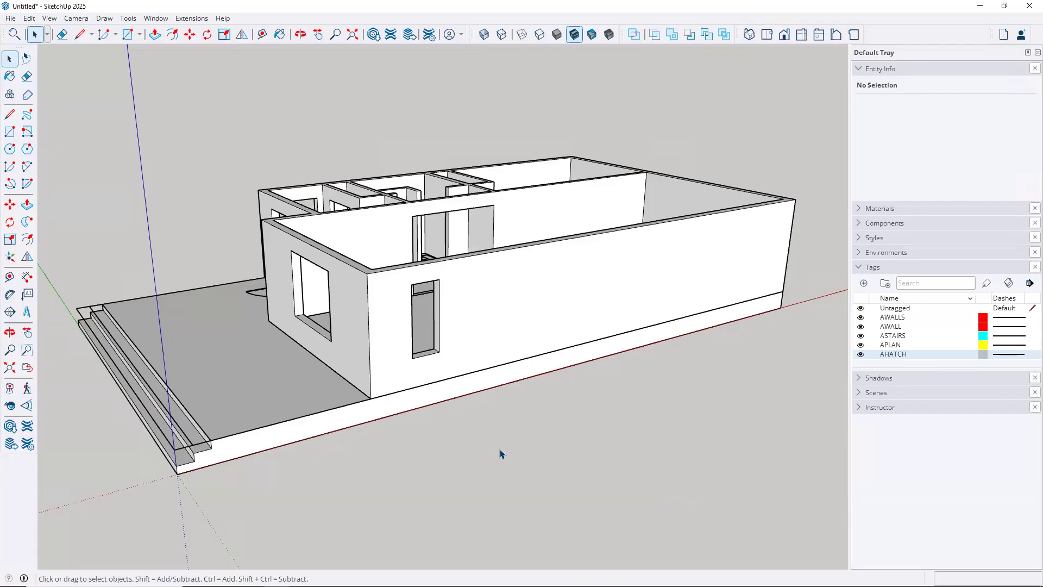
click(308, 430)
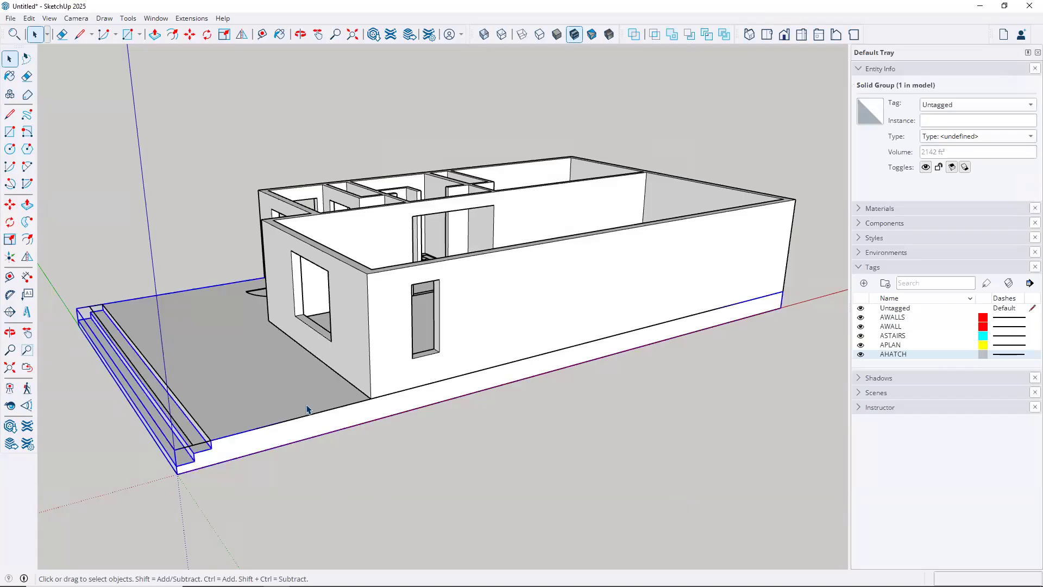
click(366, 315)
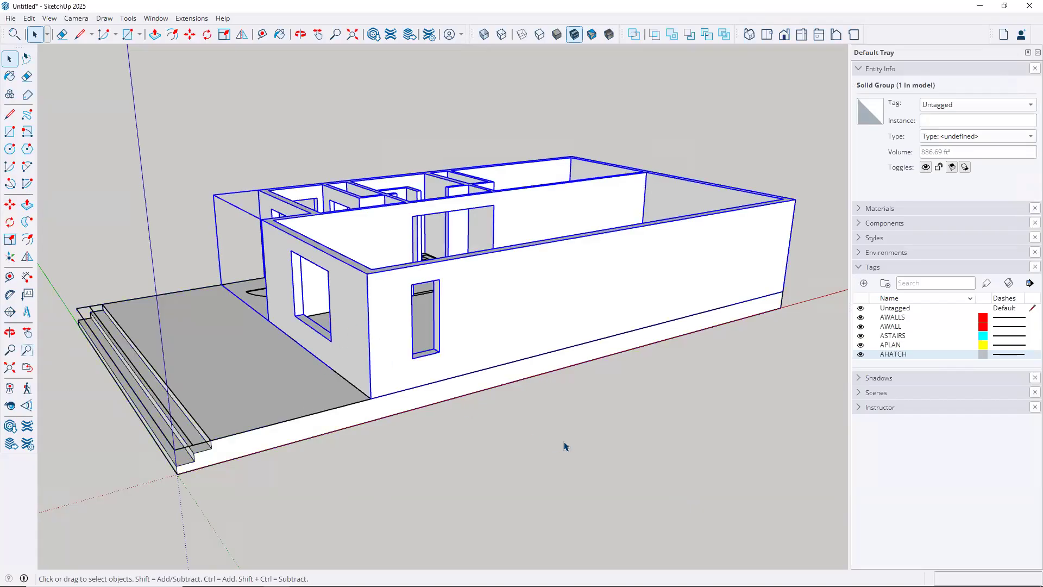
click(563, 446)
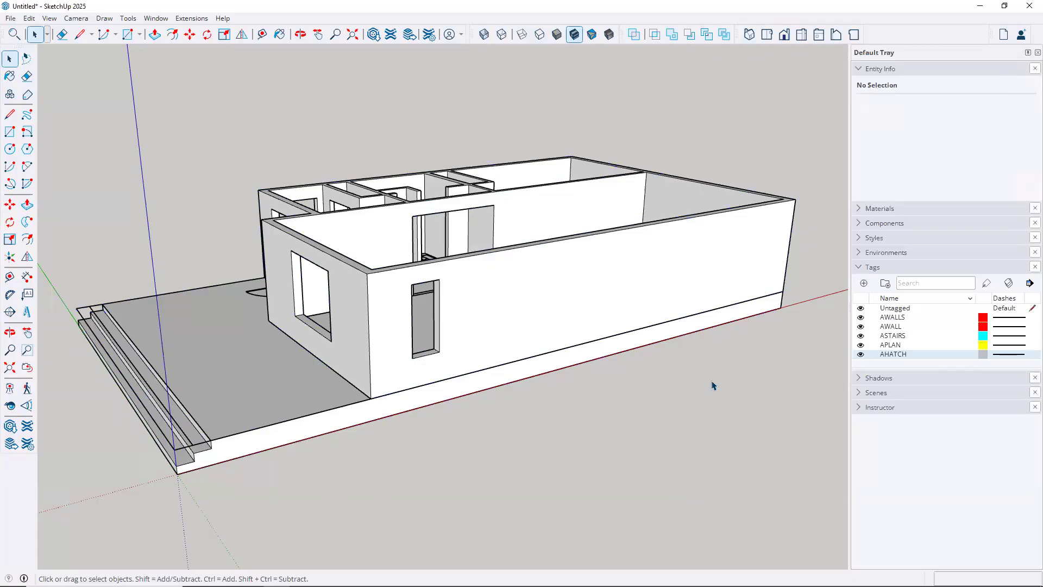
click(859, 268)
click(858, 268)
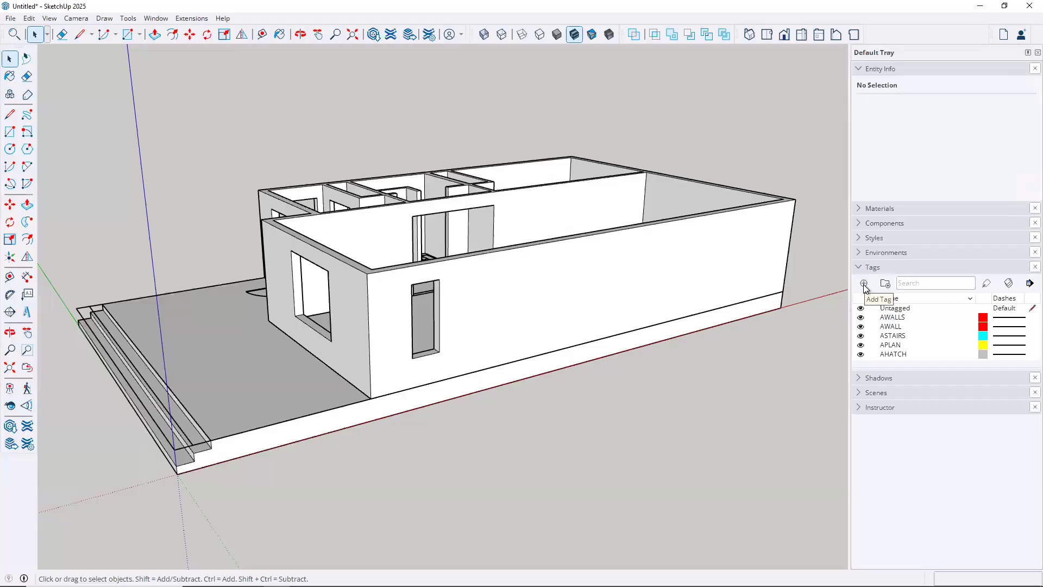
Add a tag named 3DBase and enlarge the tag list to reveal it
click(864, 285)
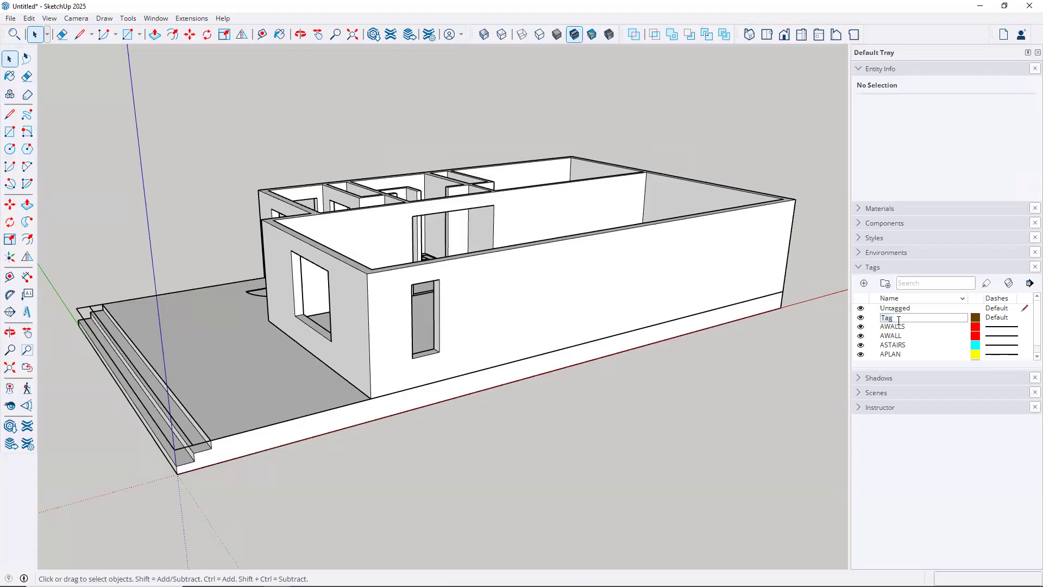
text(Base)
key(Home)
text(#)
key(BackSpace)
text(3D)
text(4)
key(Return)
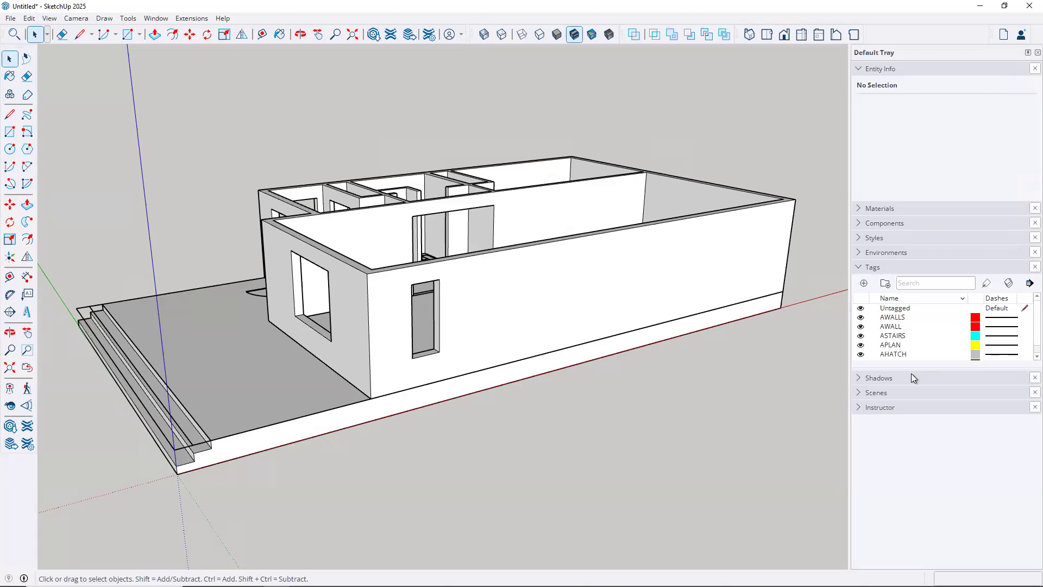
drag(914, 367, 913, 441)
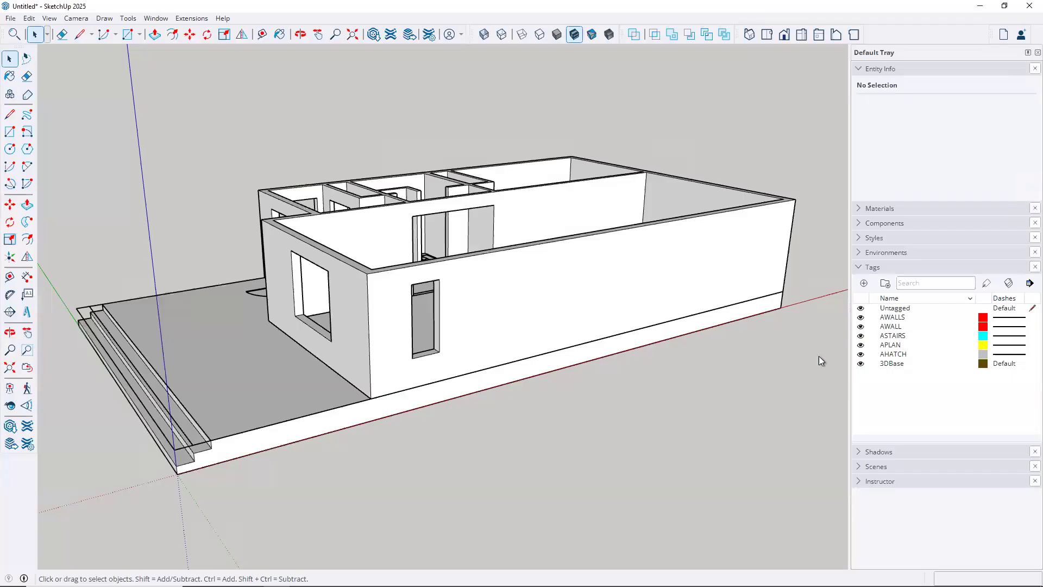
click(197, 460)
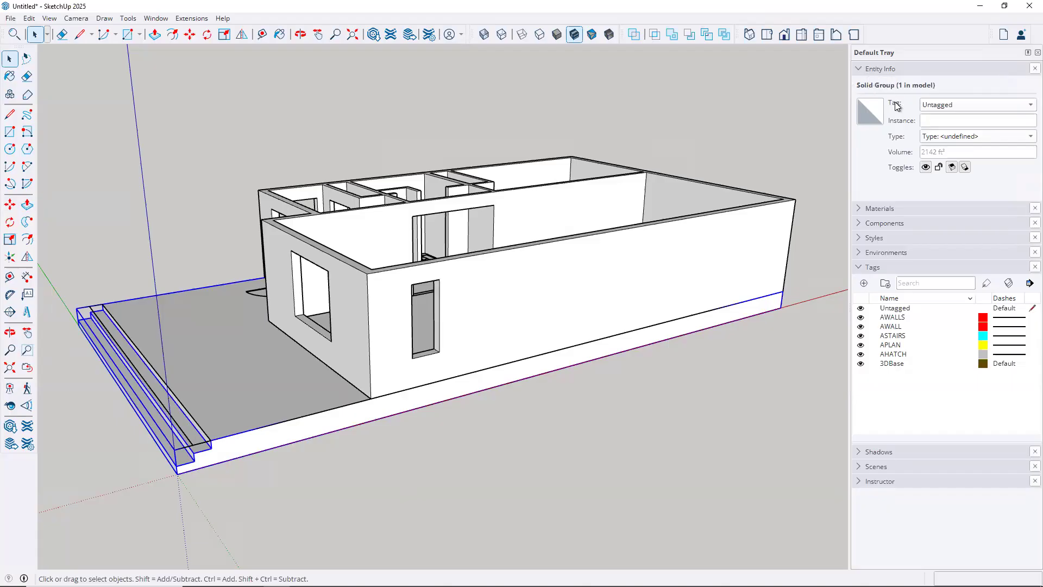
Assign the base slab group to 3DBase and test that tag's visibility toggle
click(968, 104)
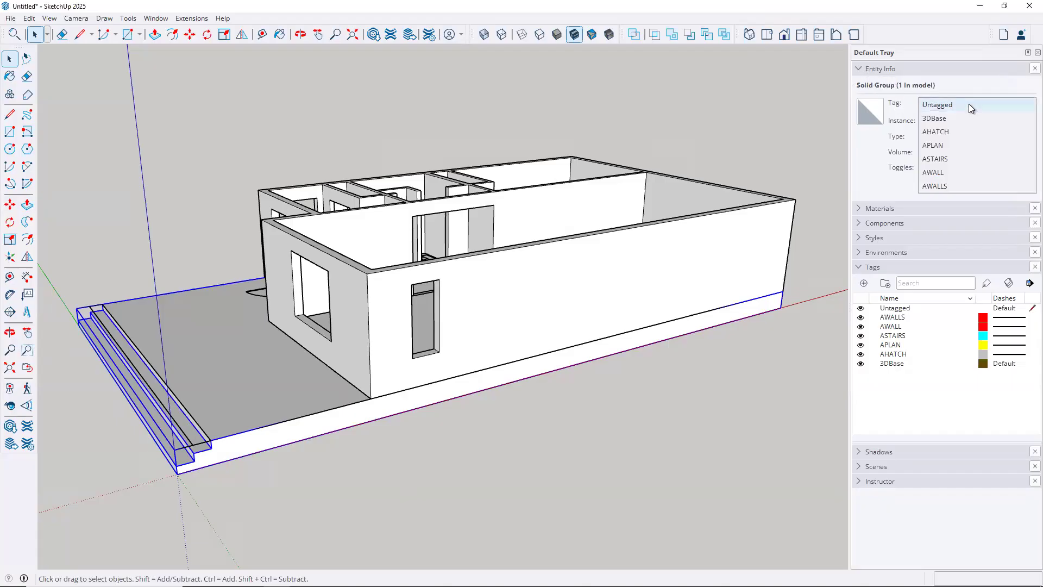
click(939, 120)
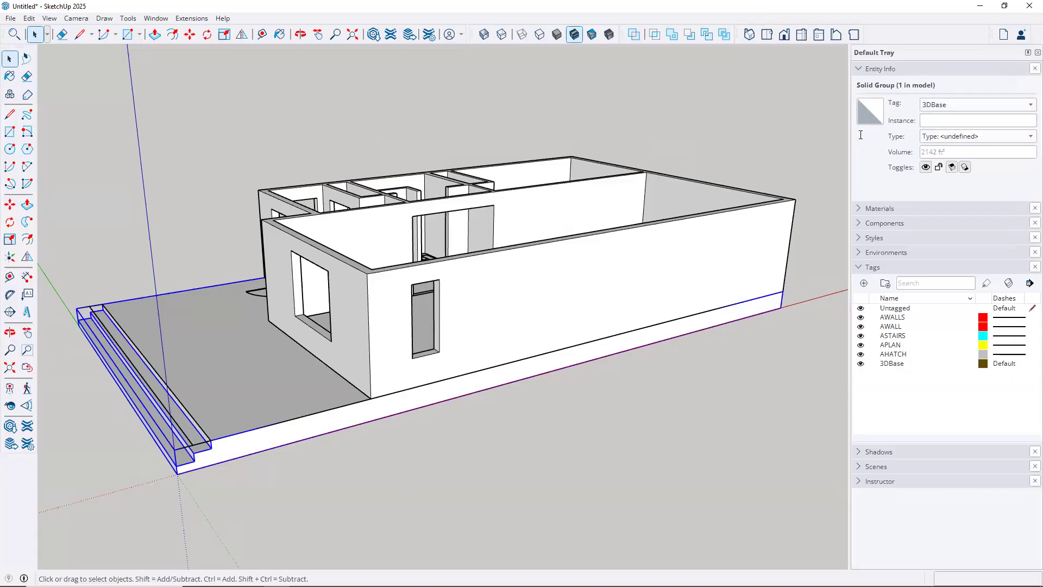
click(784, 129)
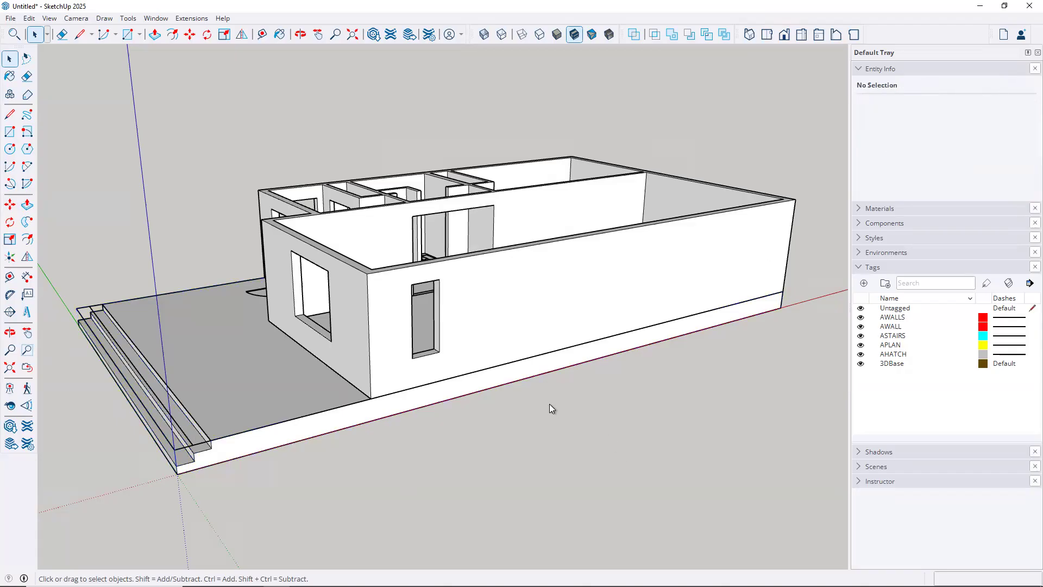
click(860, 364)
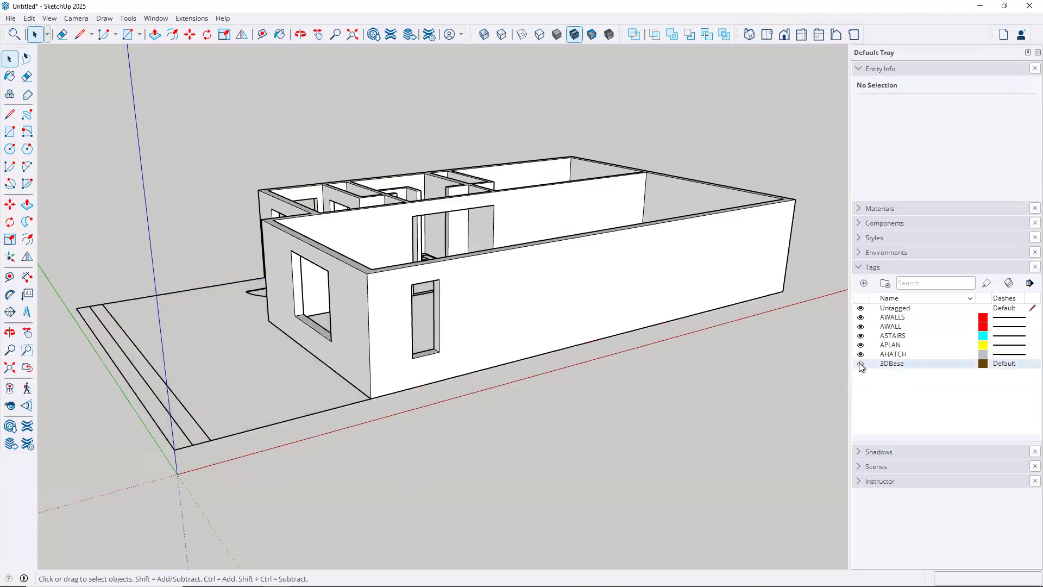
click(860, 363)
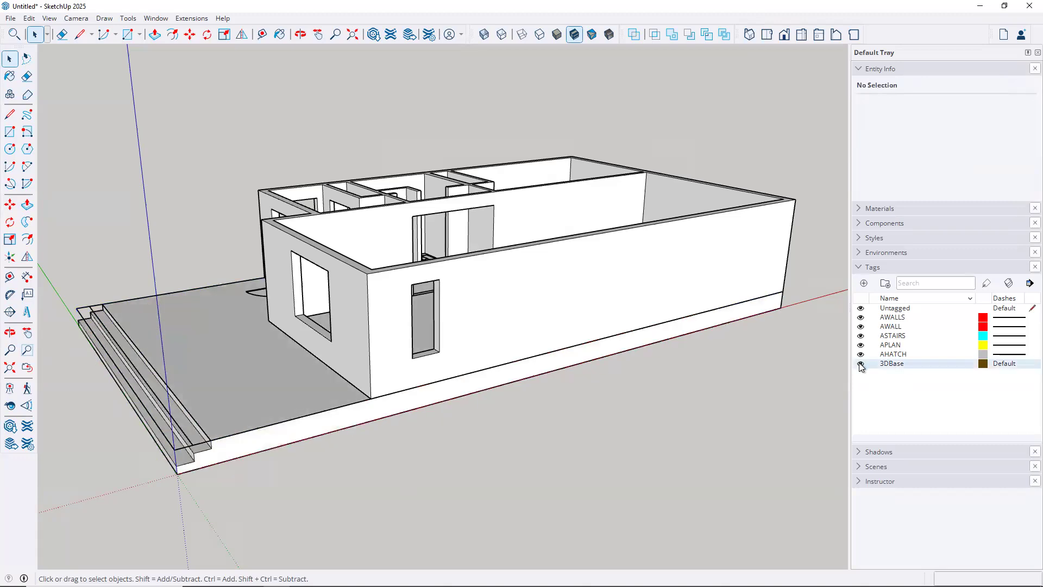
Add another tag named 3DWalls
click(864, 284)
text(3DWalls)
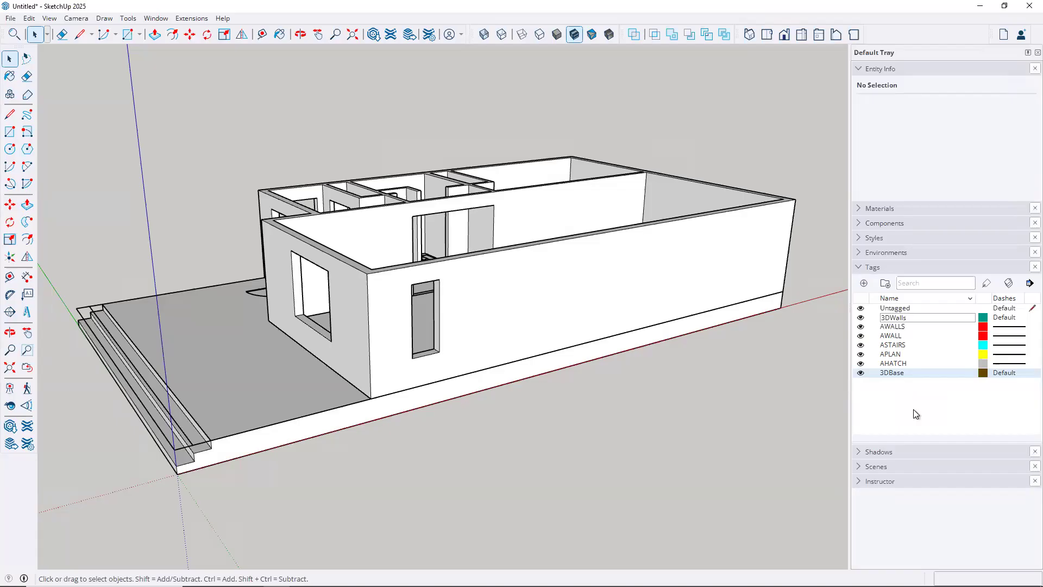
key(Return)
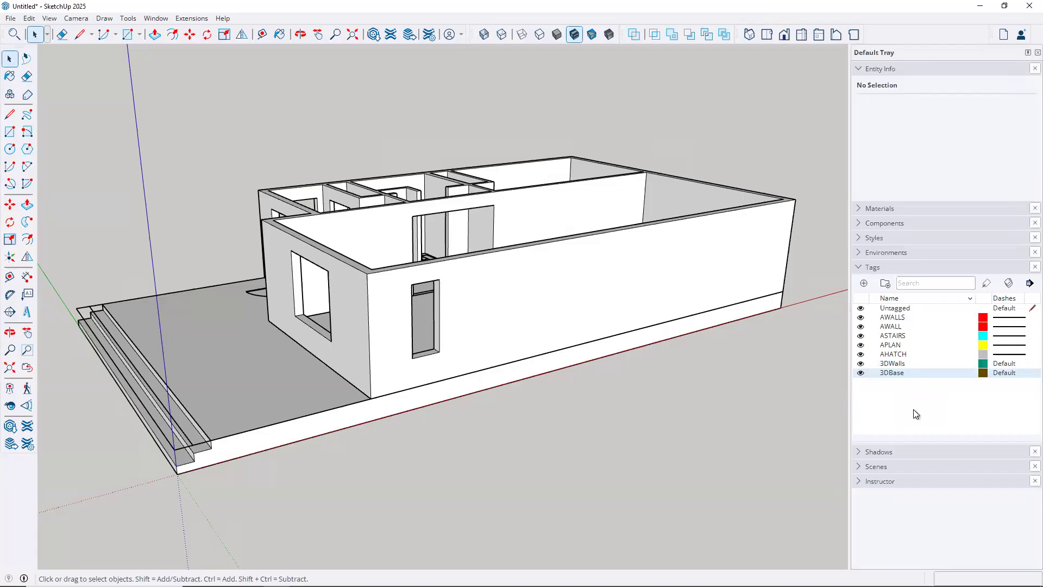
click(548, 248)
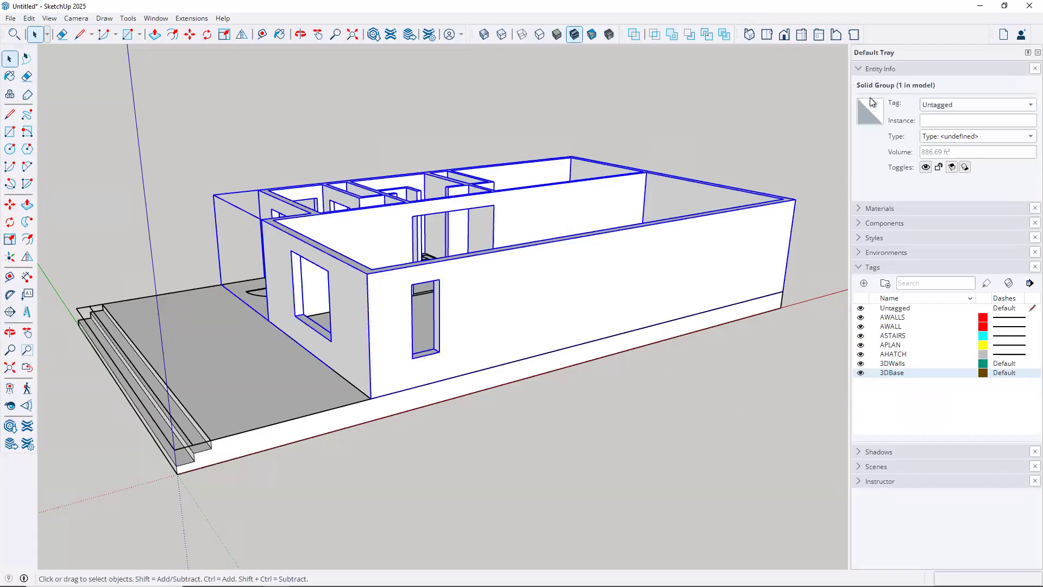
Assign the walls group to 3DWalls and test the 3DWalls and 3DBase visibility toggles
click(965, 106)
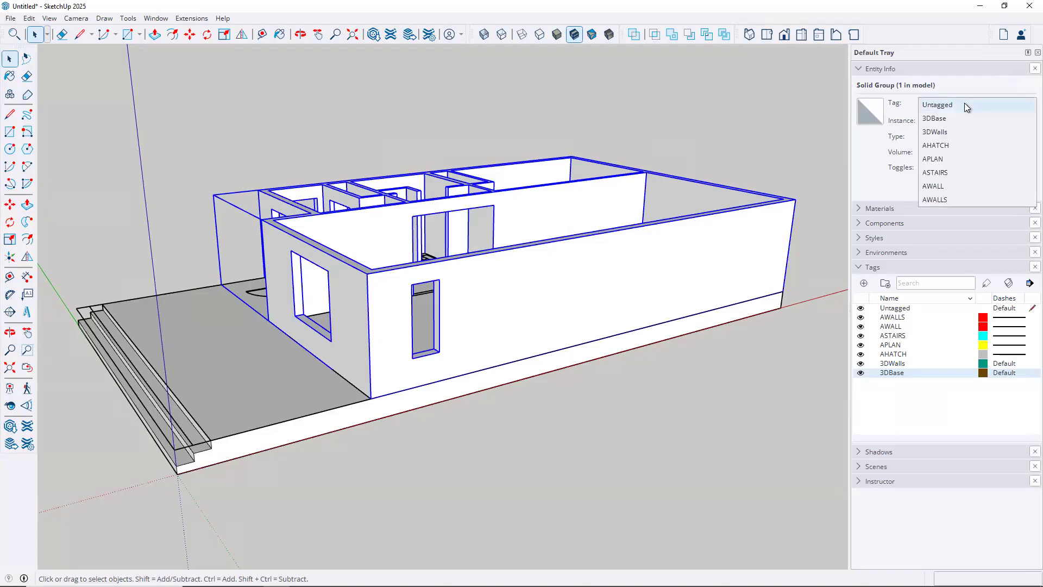
click(944, 133)
click(756, 143)
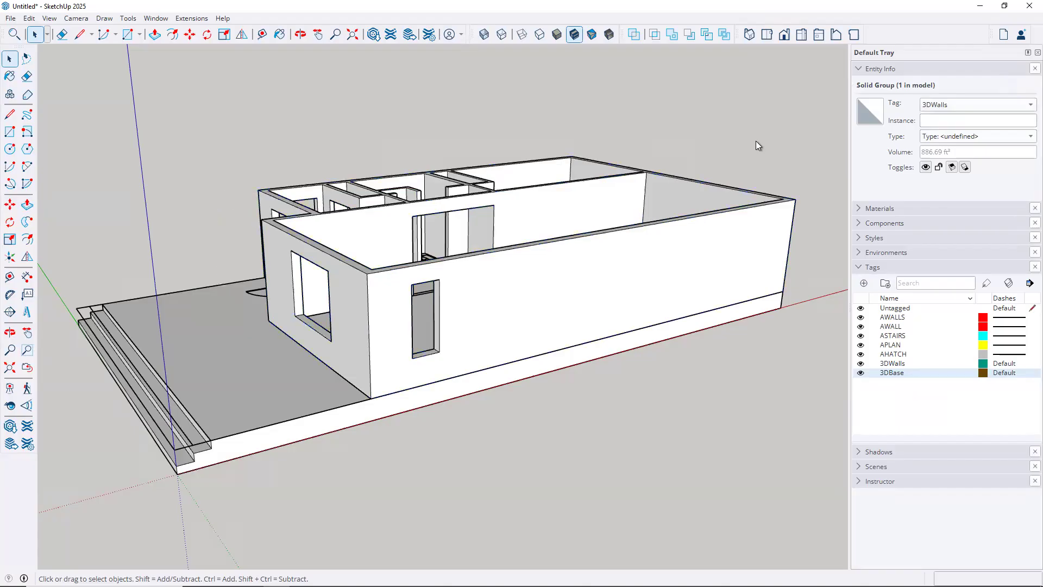
click(861, 373)
click(860, 363)
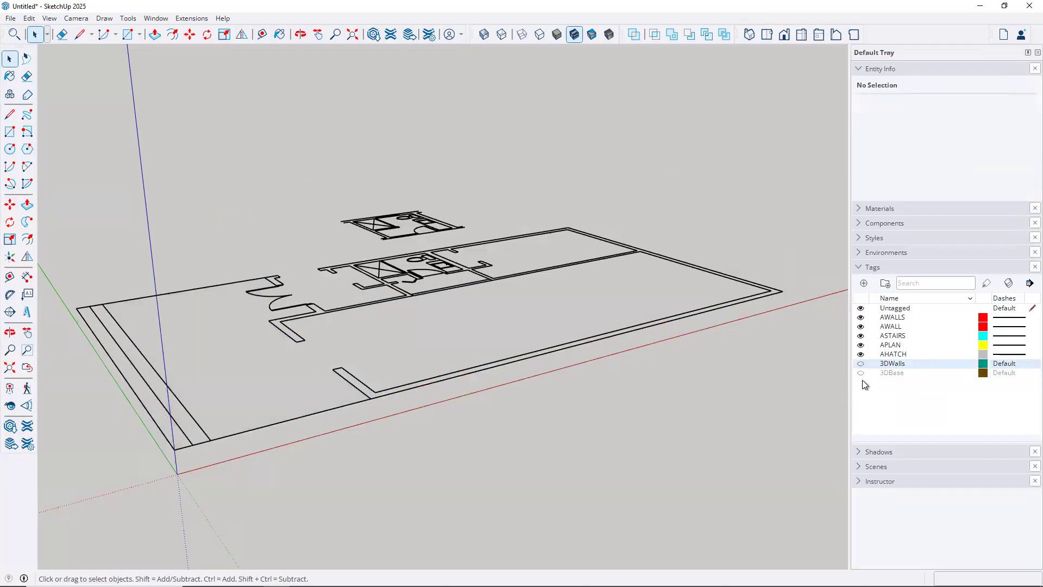
click(861, 373)
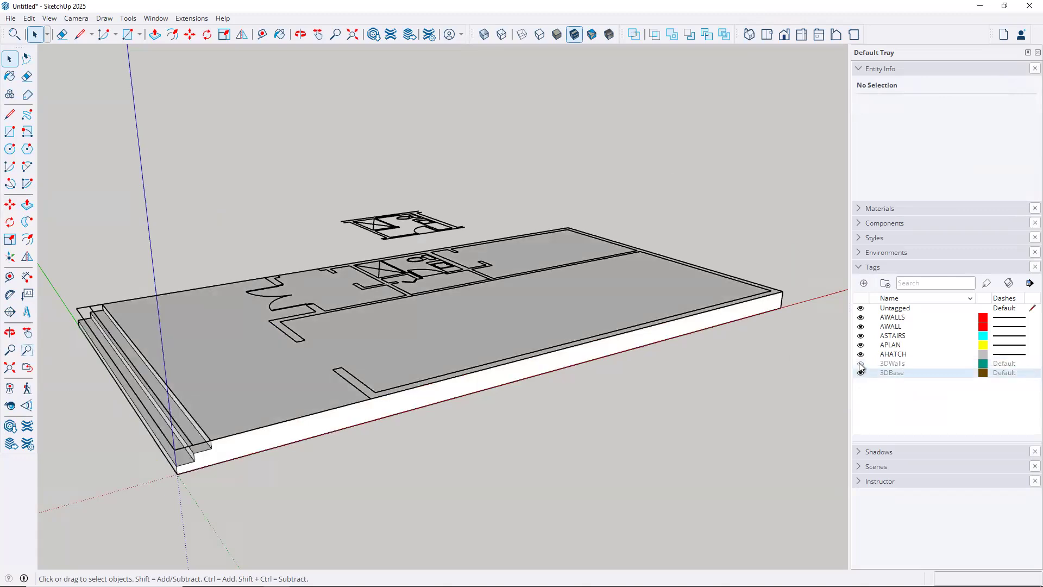
click(860, 363)
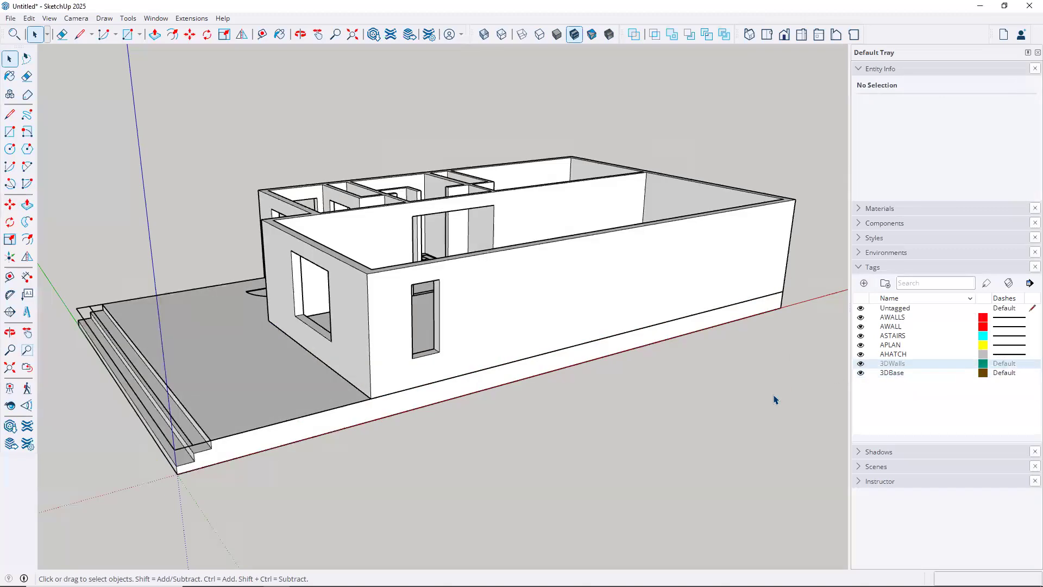
click(860, 373)
click(861, 372)
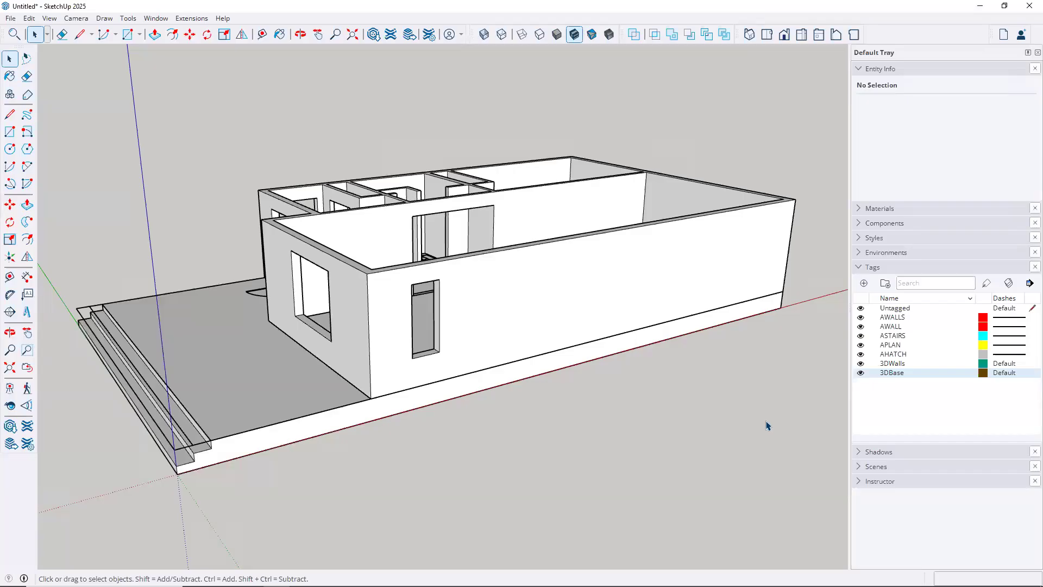
click(858, 209)
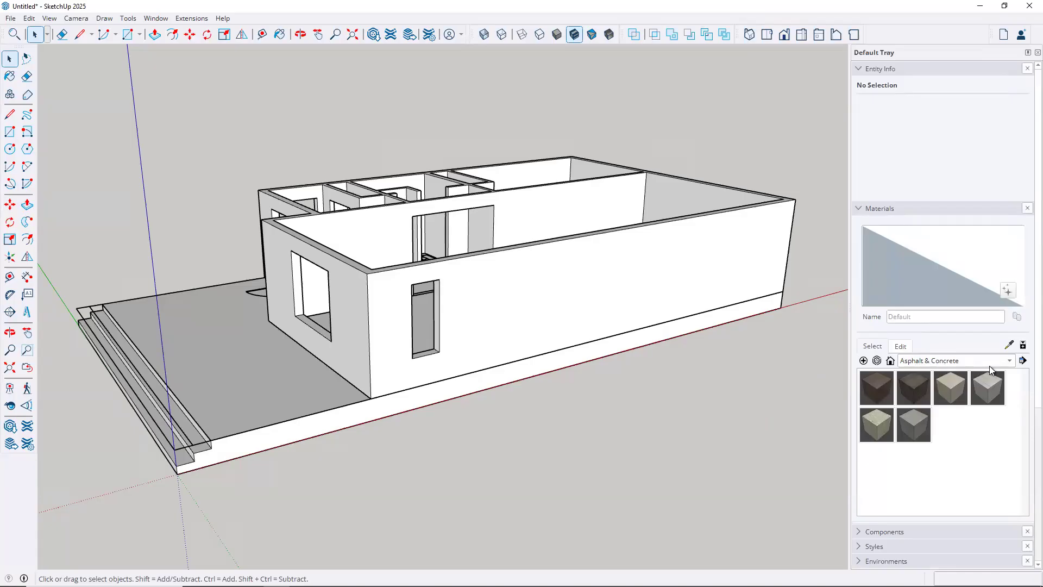
Paint the base slab with Concrete_06_1K from the Asphalt & Concrete collection
click(1010, 361)
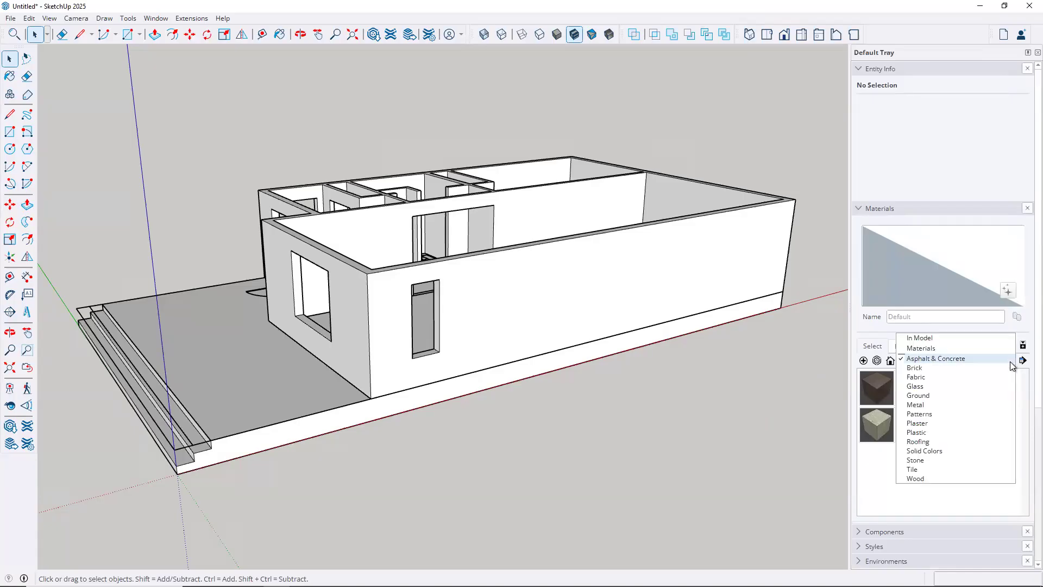
click(947, 359)
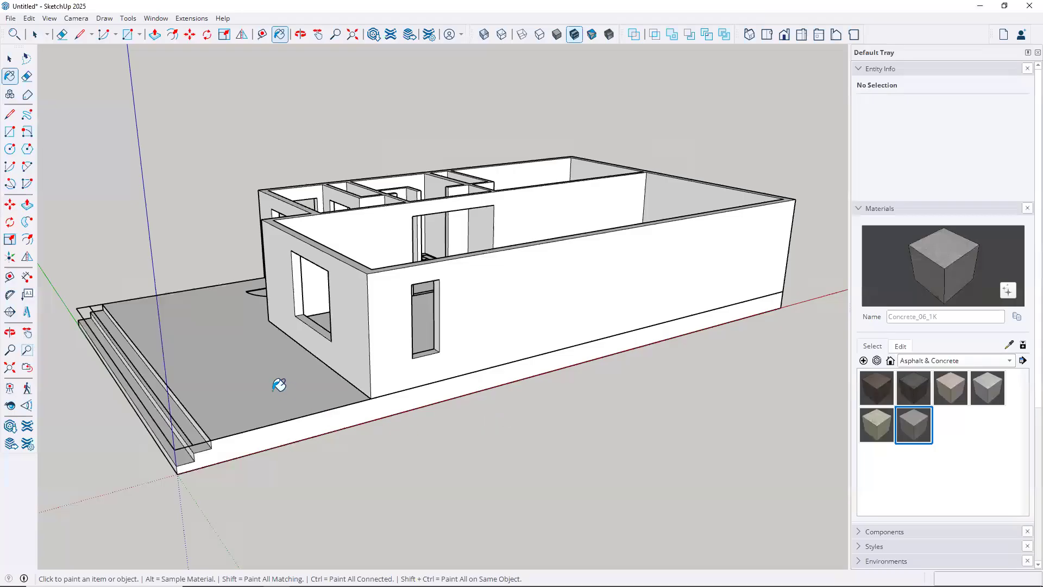
click(400, 427)
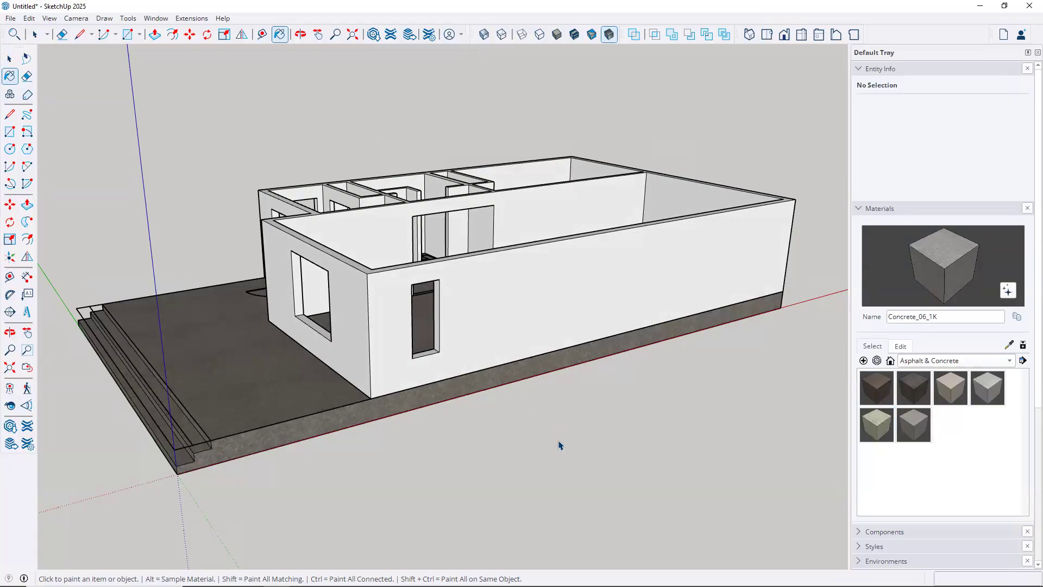
key(space)
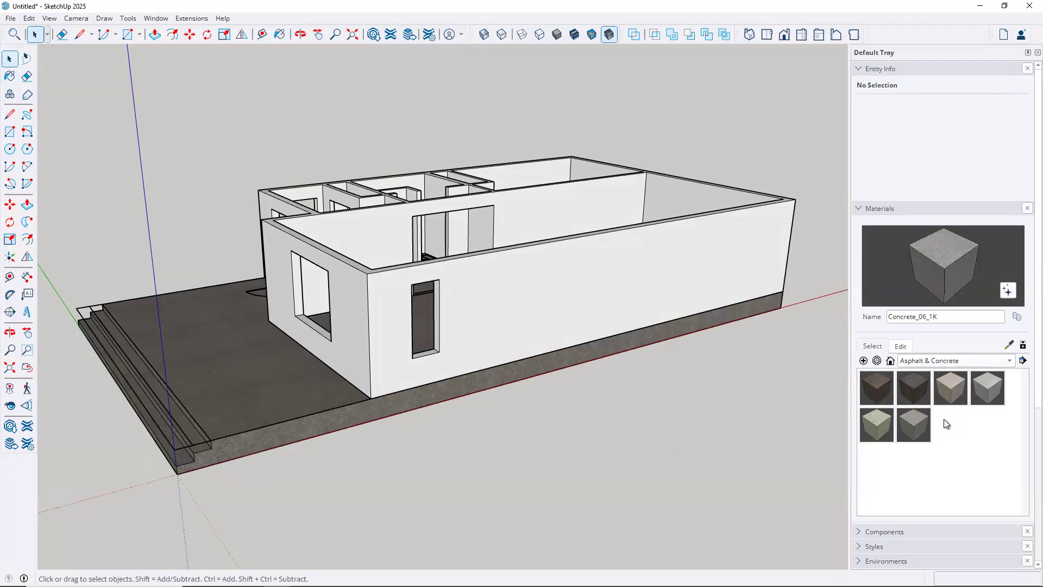
Hide the 3DBase, AHATCH, APLAN, ASTAIRS, AWALL and AWALLS tags
scroll(951, 440, down, 5)
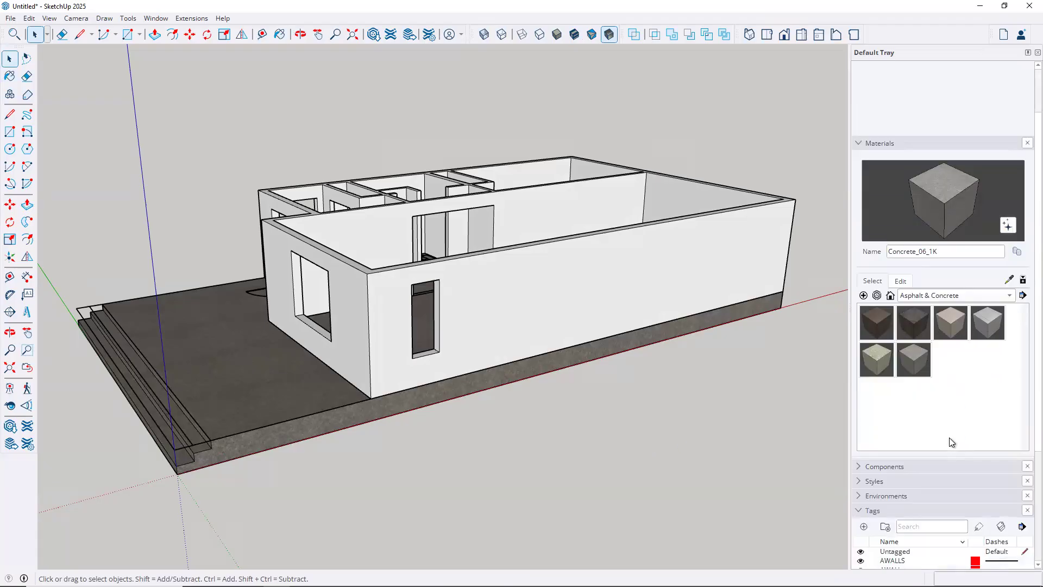
click(860, 519)
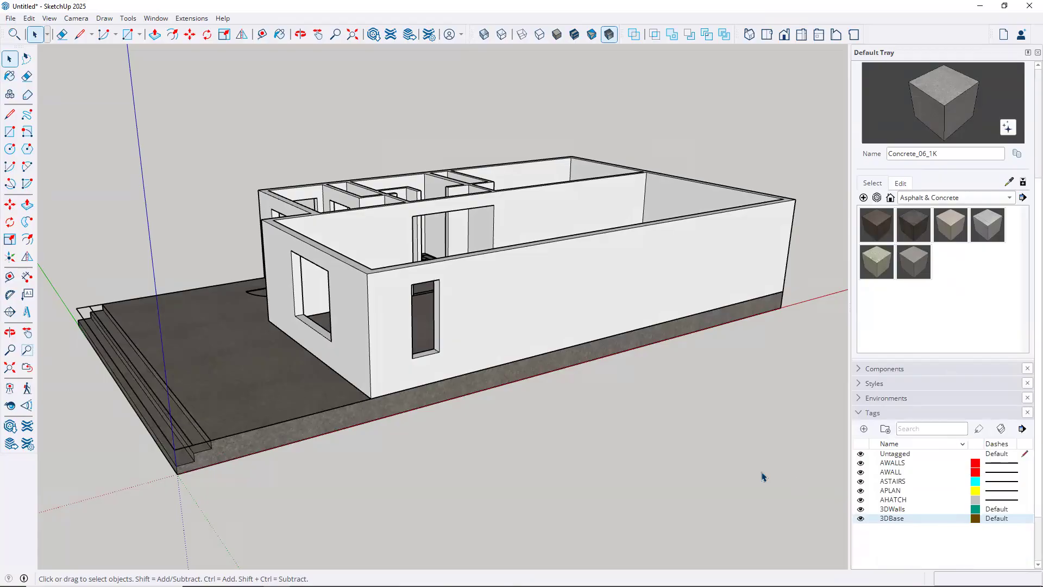
click(861, 500)
click(861, 491)
click(860, 481)
click(860, 472)
click(860, 463)
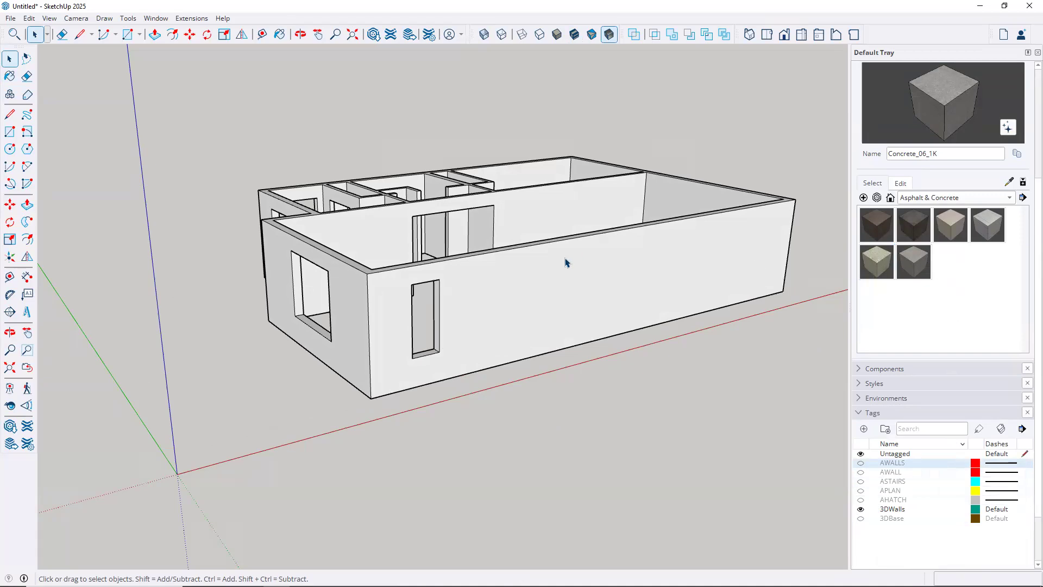
scroll(983, 276, up, 2)
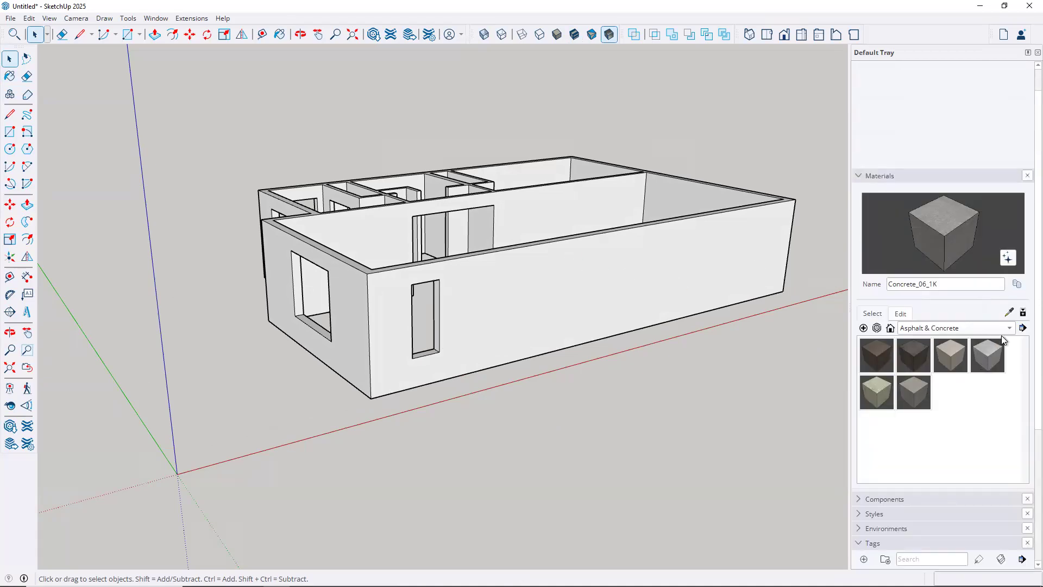
Try painting the walls with Brick_01_1K from the Brick collection
click(1009, 330)
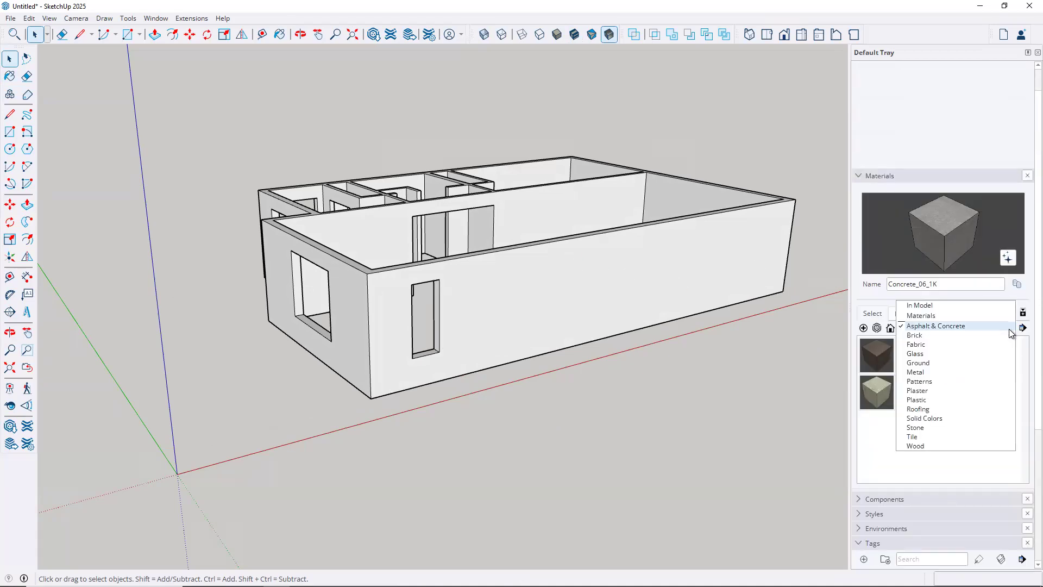
click(923, 334)
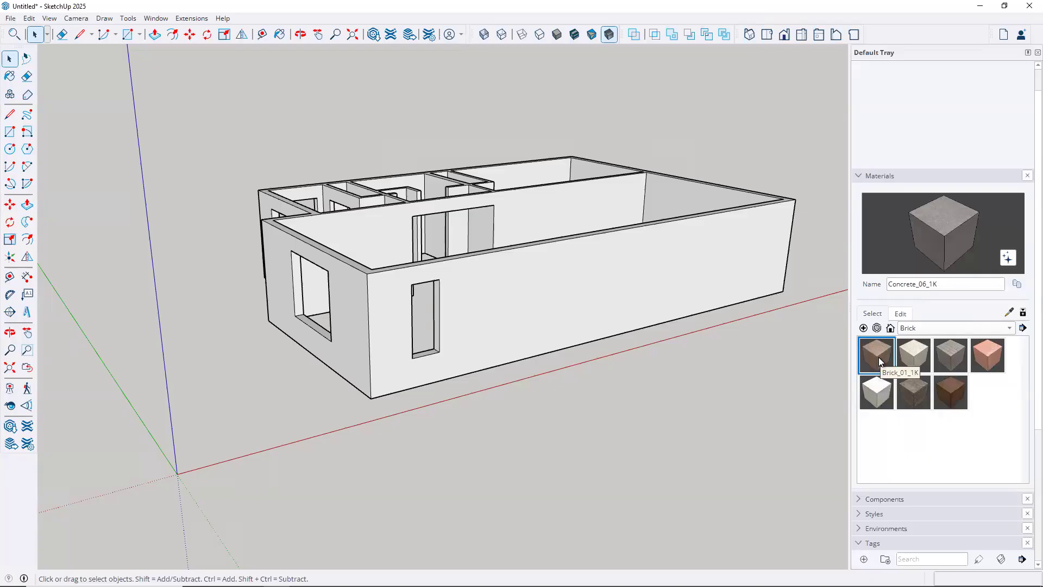
click(878, 357)
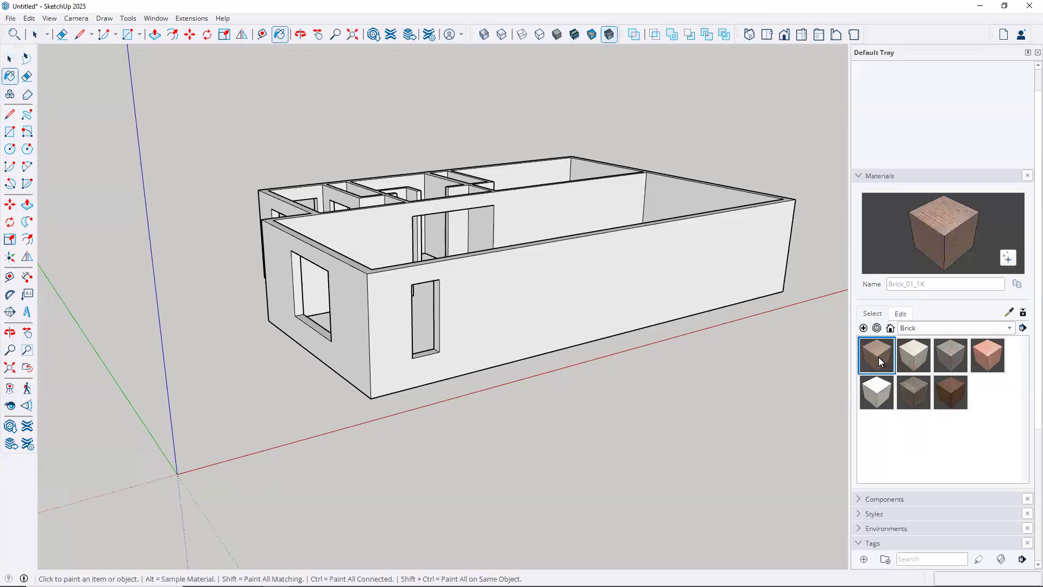
click(701, 256)
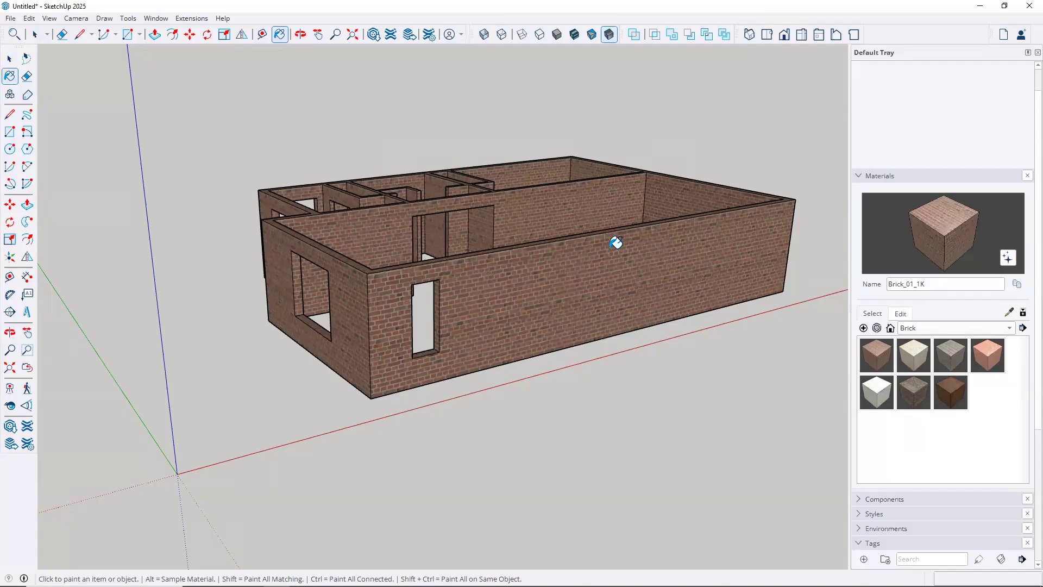
Undo the brick paint and switch the materials list to the Plaster collection
click(30, 19)
click(37, 33)
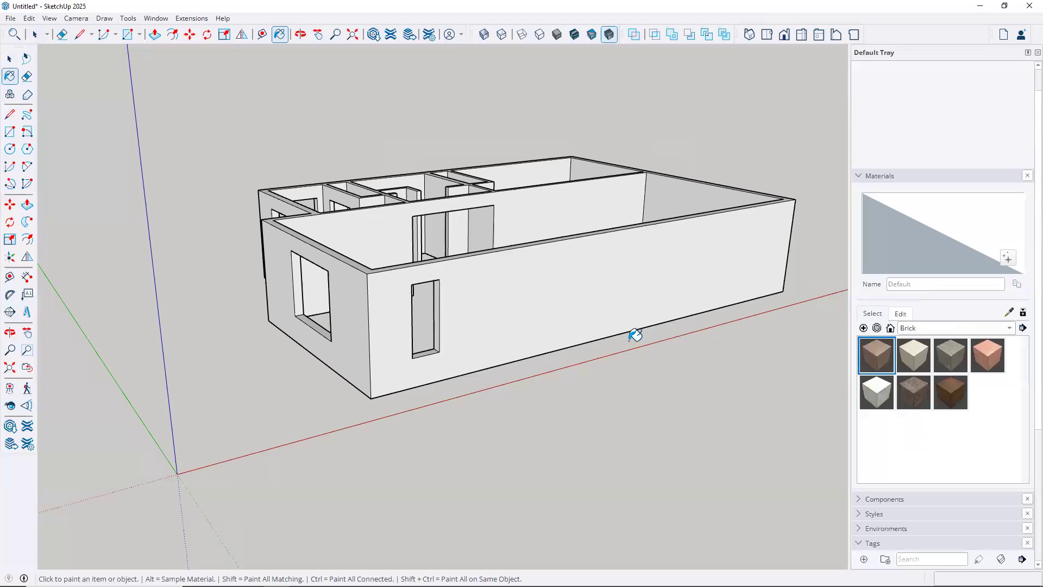
click(1009, 329)
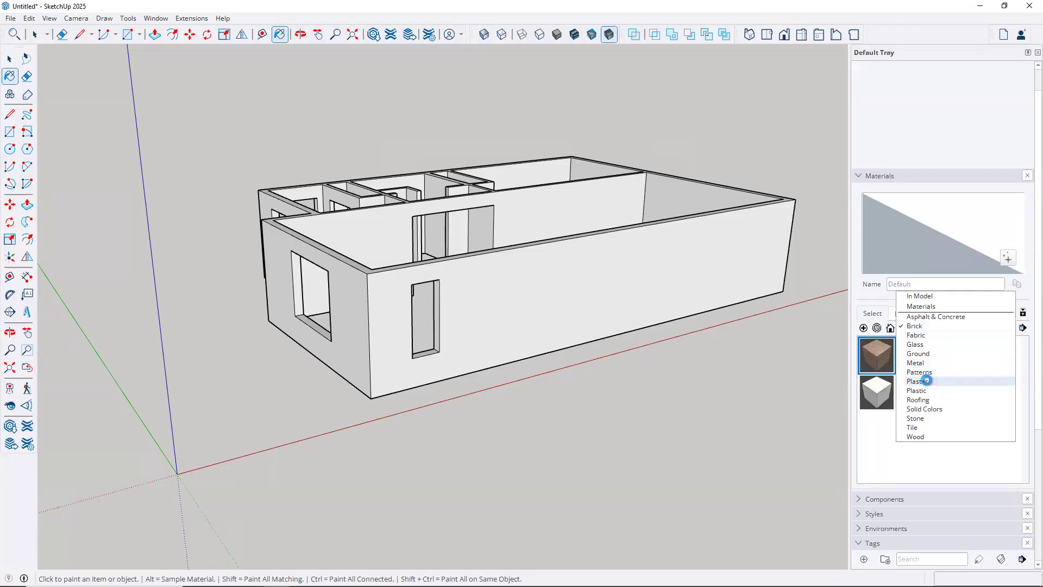
click(926, 381)
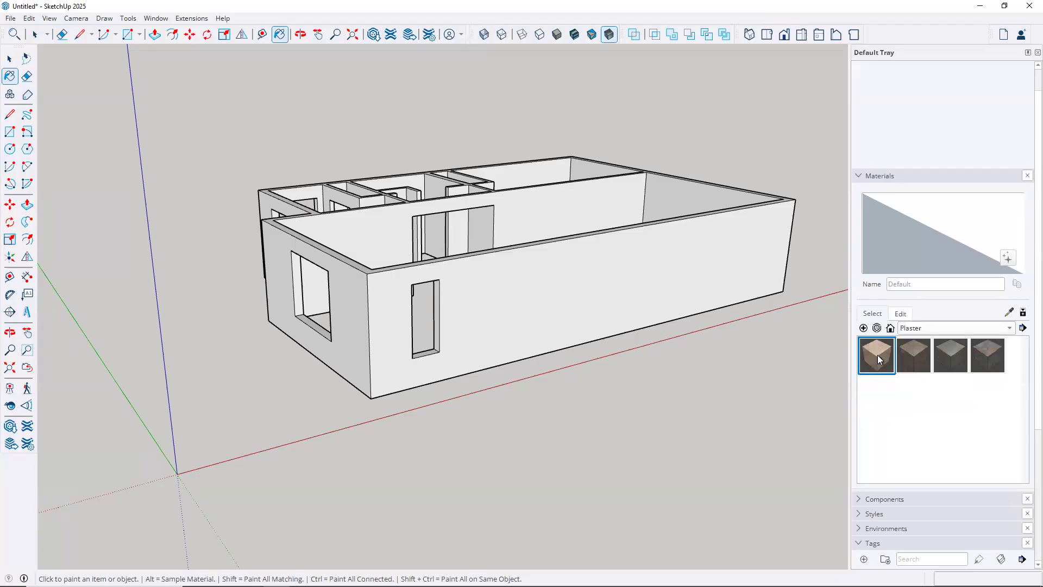
Choose the D02_Buttercup_Glow colour from the Solid Colors material collection
click(1011, 328)
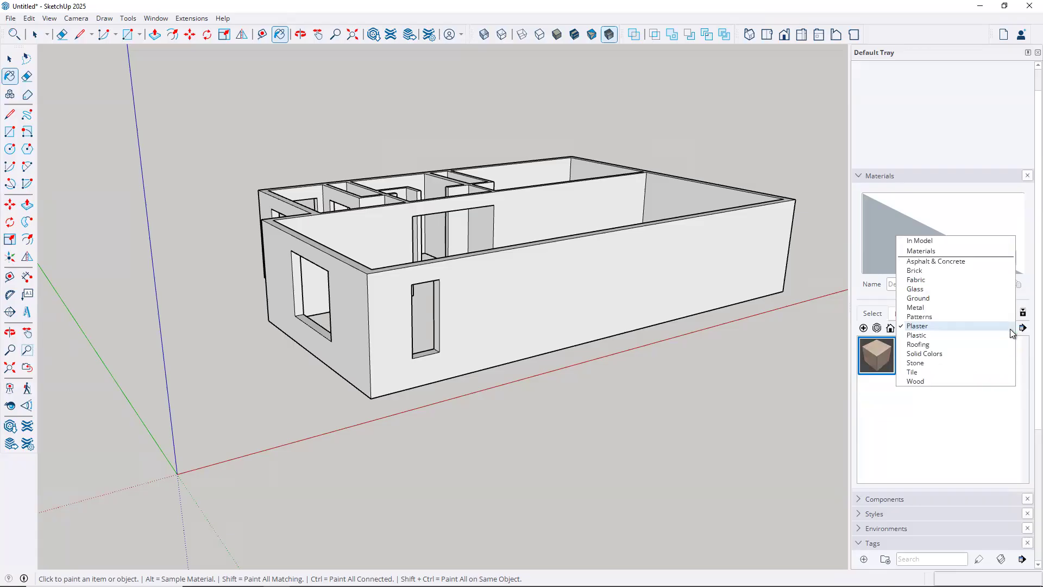
click(932, 354)
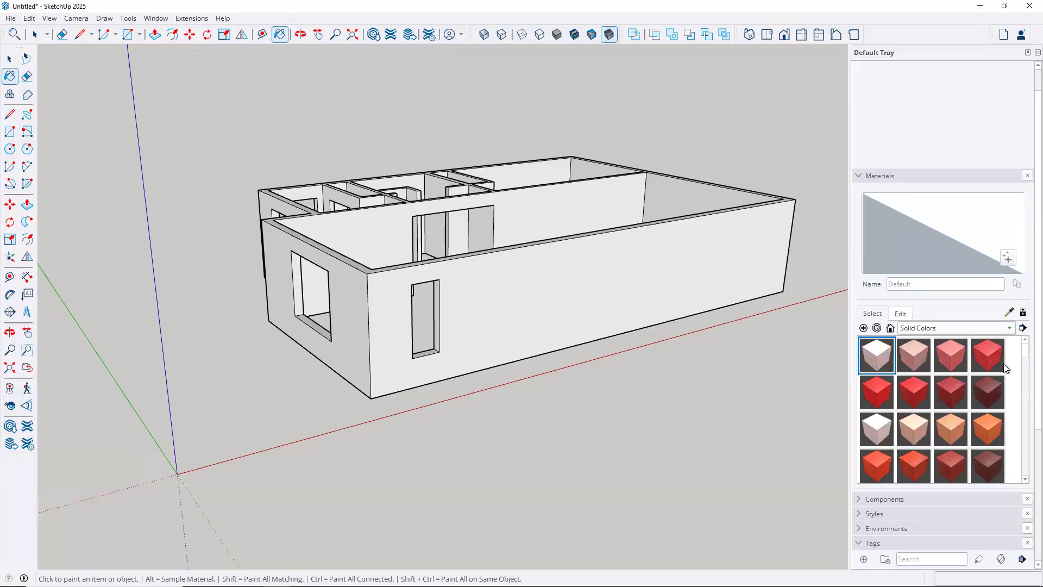
scroll(1021, 365, down, 2)
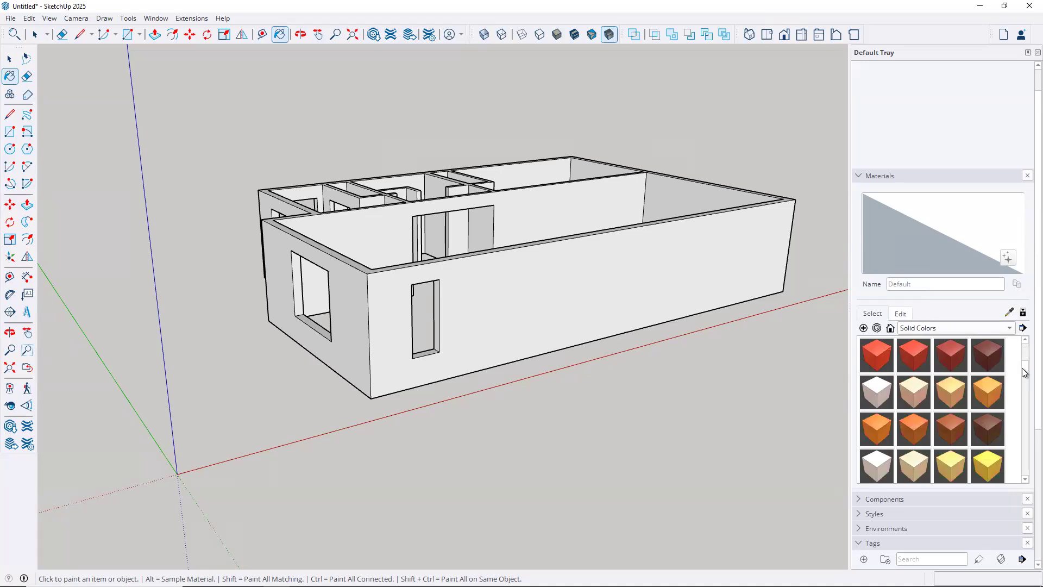
scroll(1021, 370, down, 2)
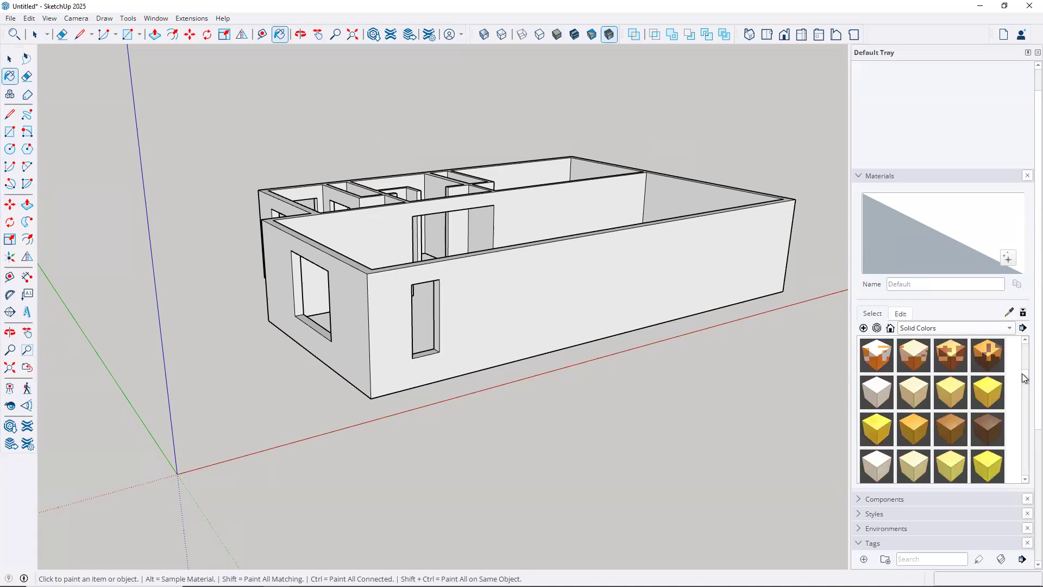
scroll(1022, 372, up, 1)
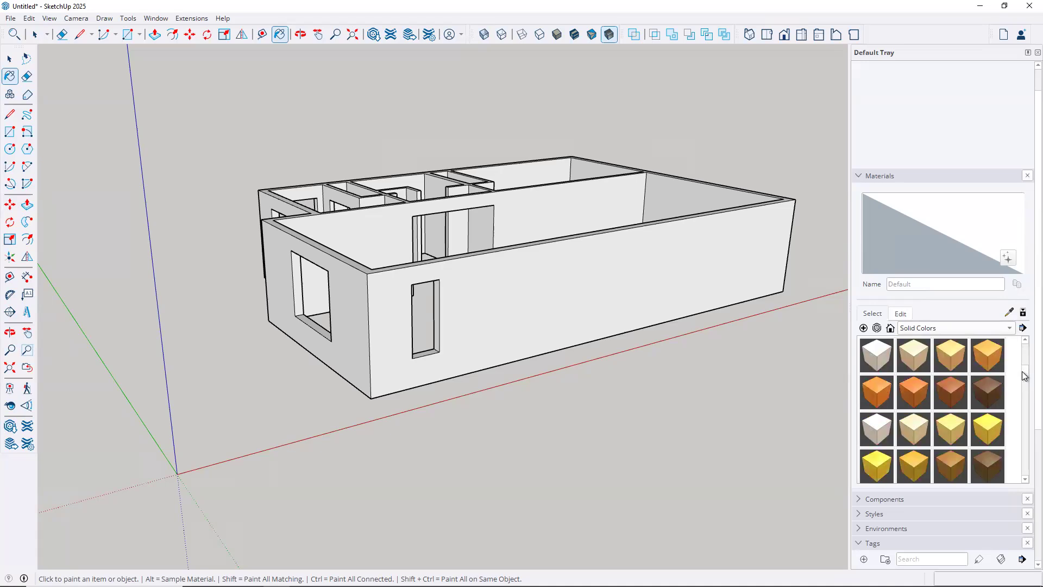
scroll(1021, 373, down, 1)
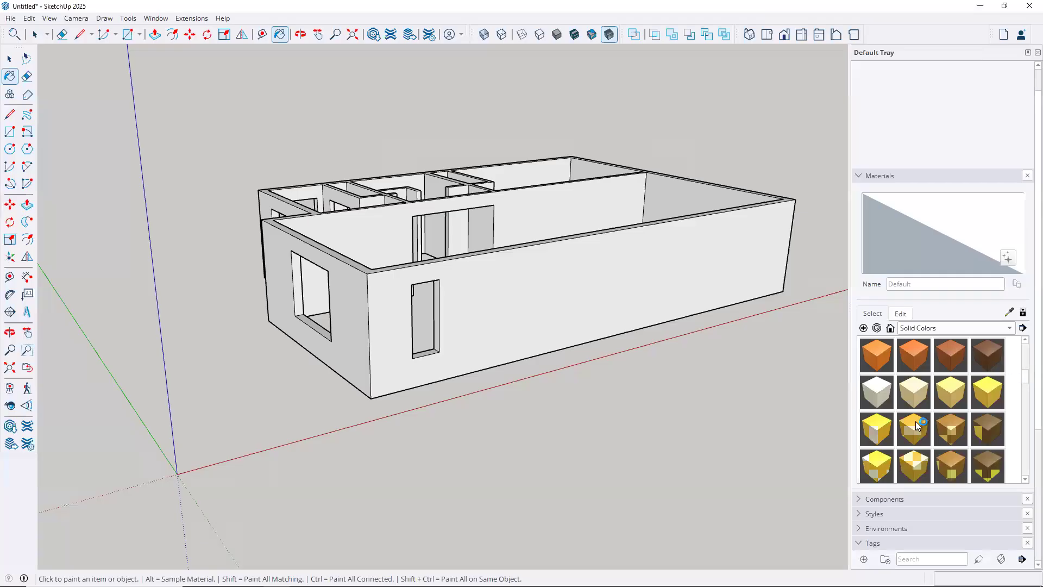
scroll(913, 424, up, 1)
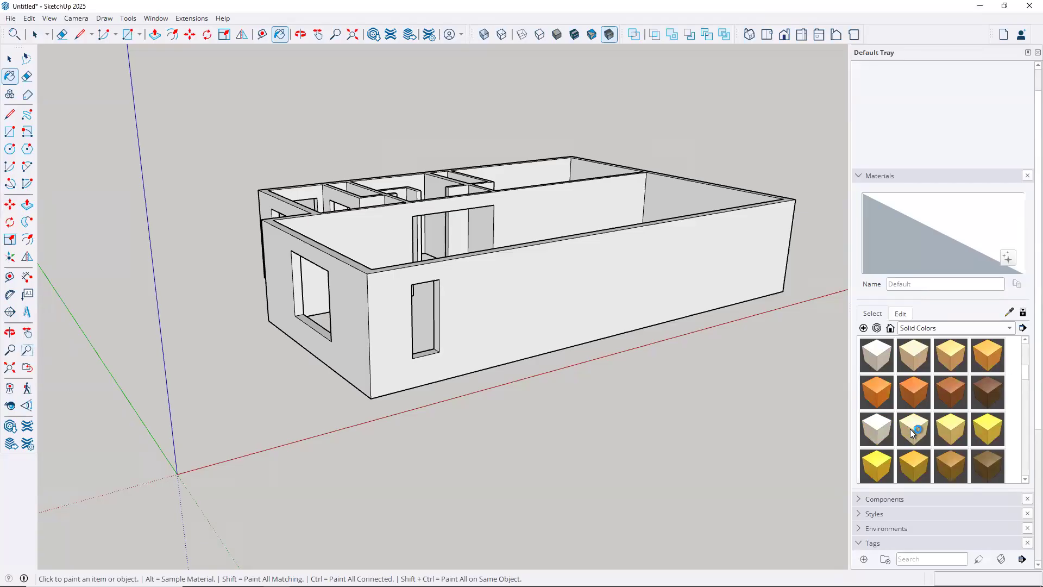
click(910, 428)
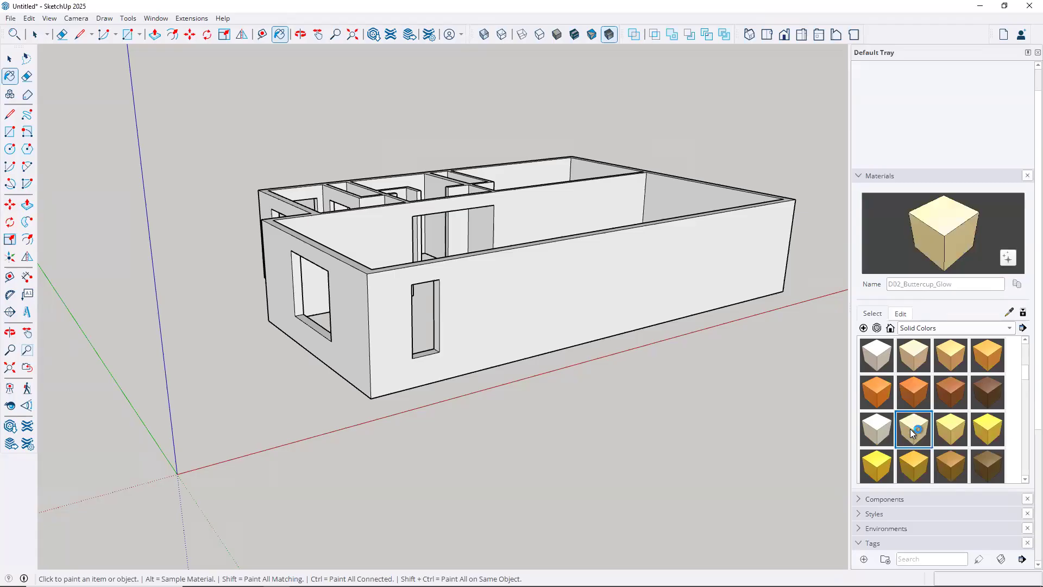
Paint the house walls buttercup cream, then open the walls group for editing
click(683, 247)
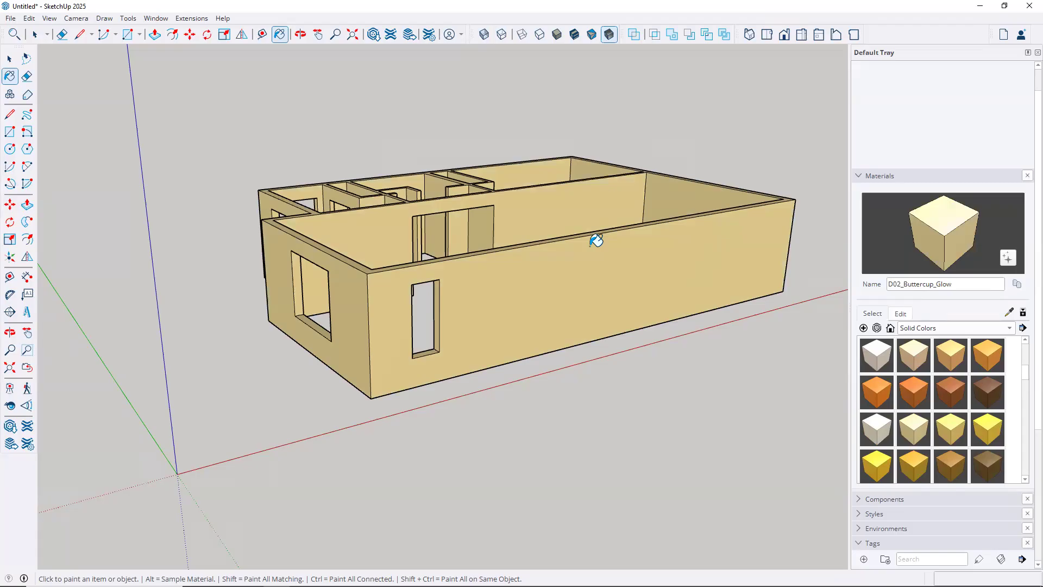
key(space)
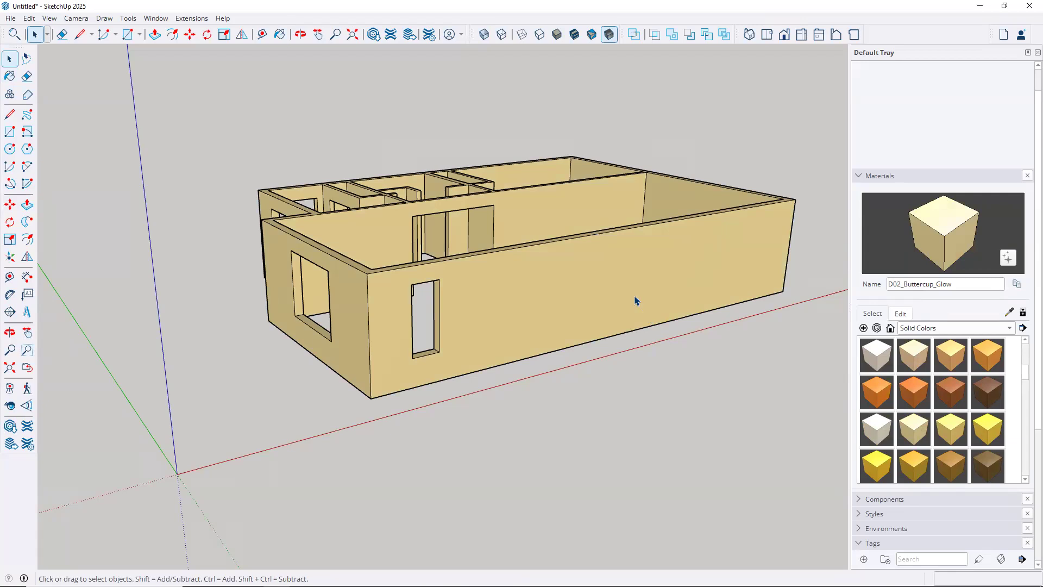
double_click(580, 284)
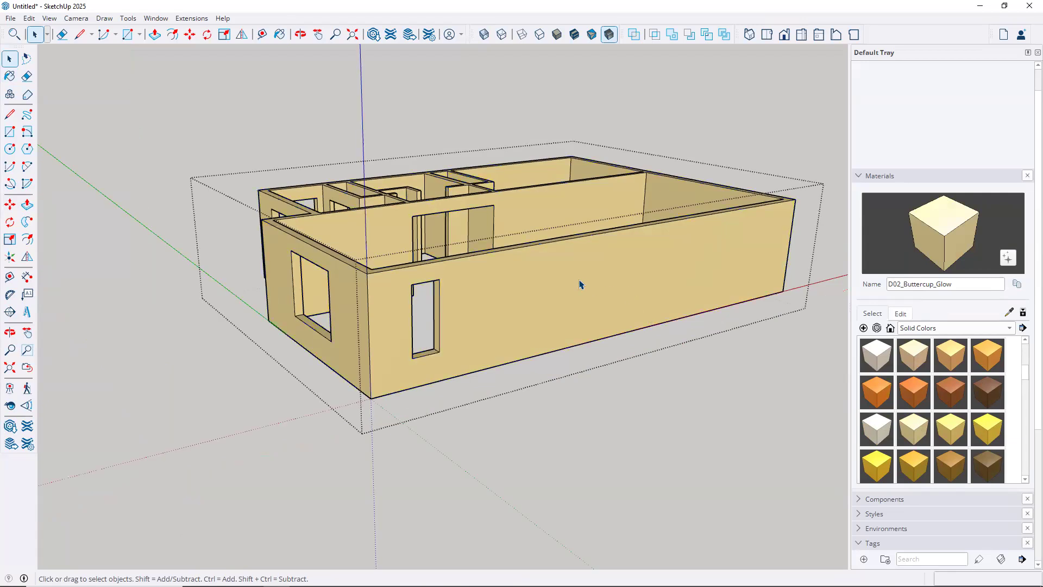
Pick the front exterior wall face and choose Brick_01_1K from the Brick collection
click(581, 324)
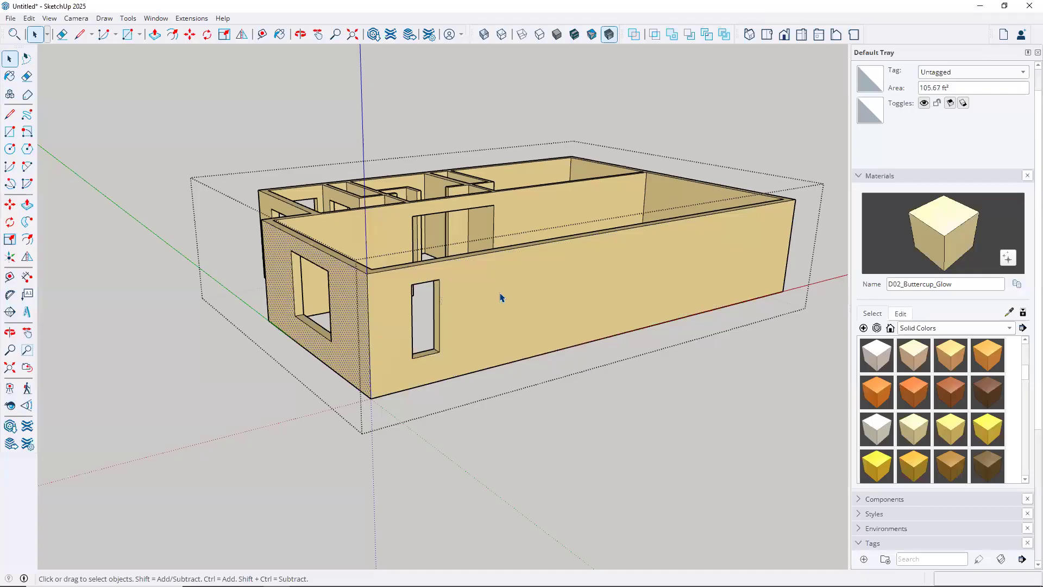
click(1010, 329)
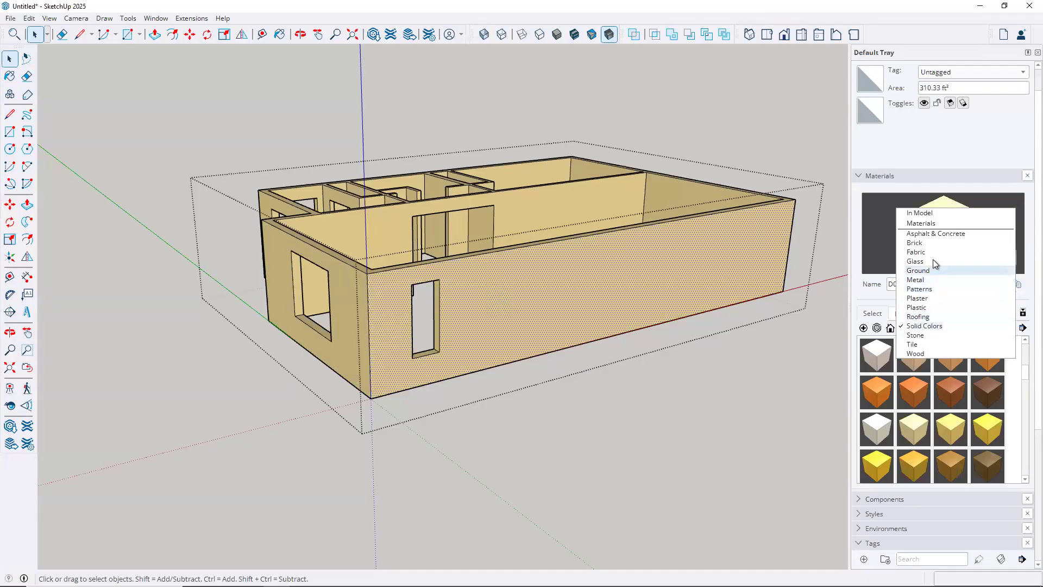
click(918, 243)
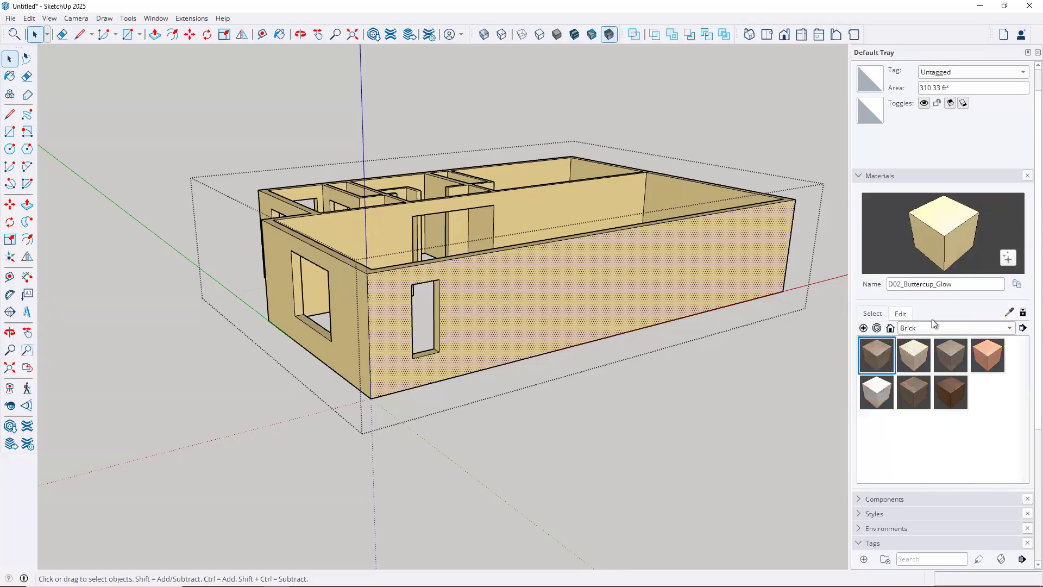
click(873, 354)
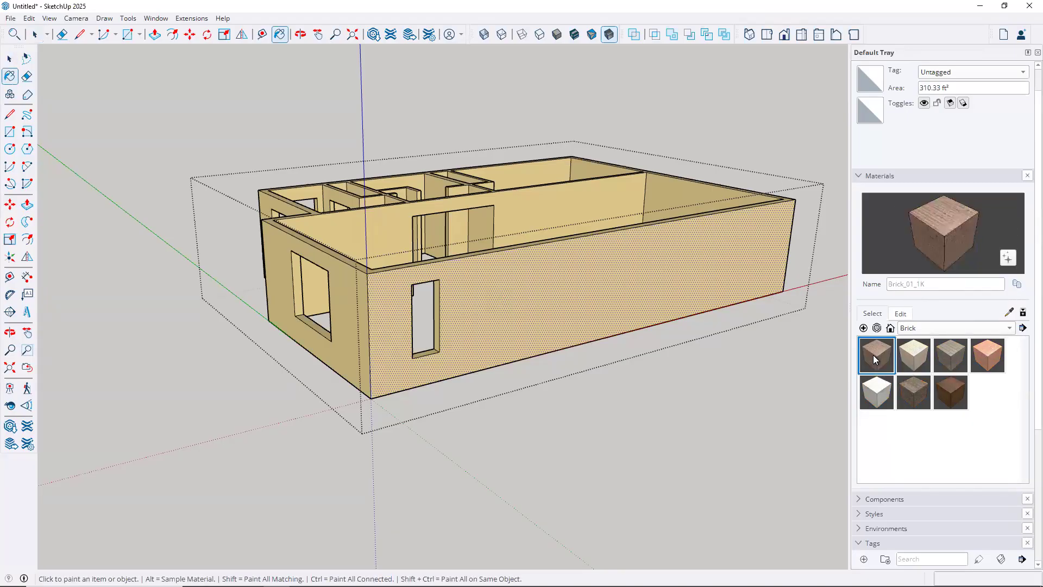
Paint the front, side, return, doorway and left exterior walls with Brick_01_1K
click(627, 295)
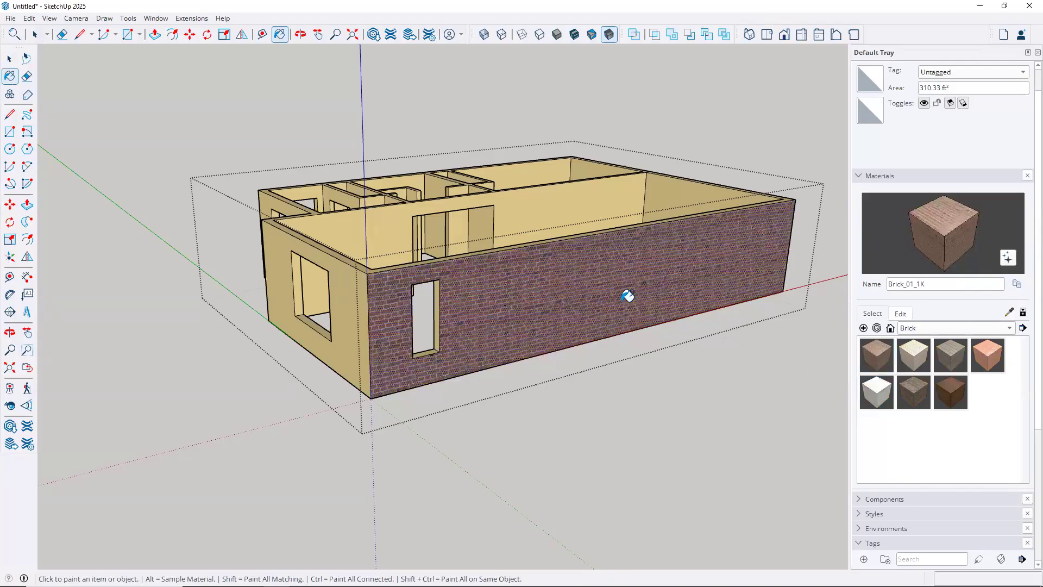
click(374, 297)
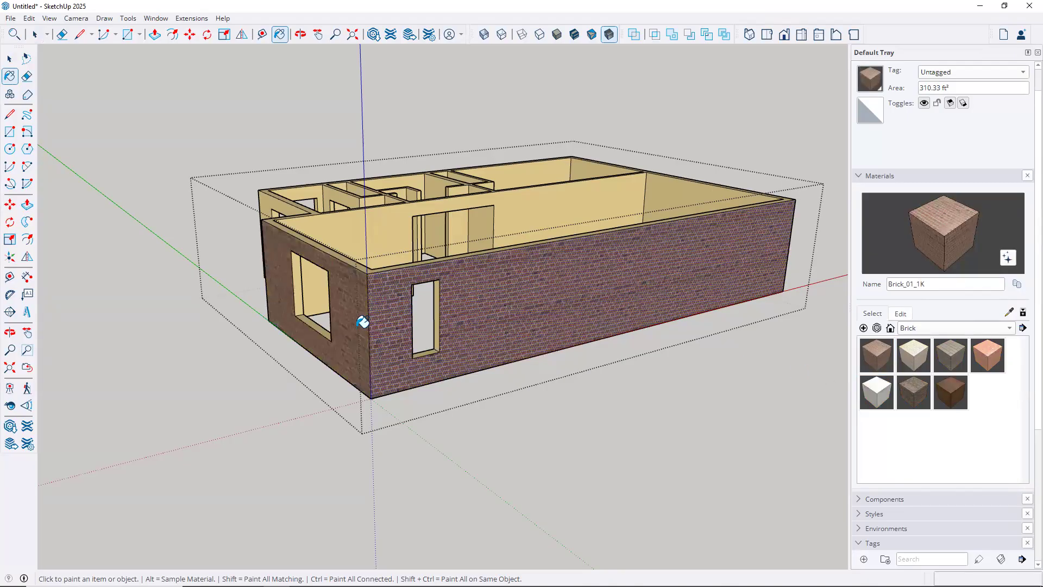
mouse_move(289, 314)
middle_down()
mouse_move(382, 375)
mouse_move(507, 414)
mouse_move(817, 403)
mouse_move(500, 356)
mouse_move(466, 403)
mouse_move(468, 389)
mouse_move(389, 361)
middle_up()
click(380, 358)
click(279, 380)
mouse_move(345, 389)
middle_down()
mouse_move(512, 419)
mouse_move(599, 408)
mouse_move(373, 403)
middle_up()
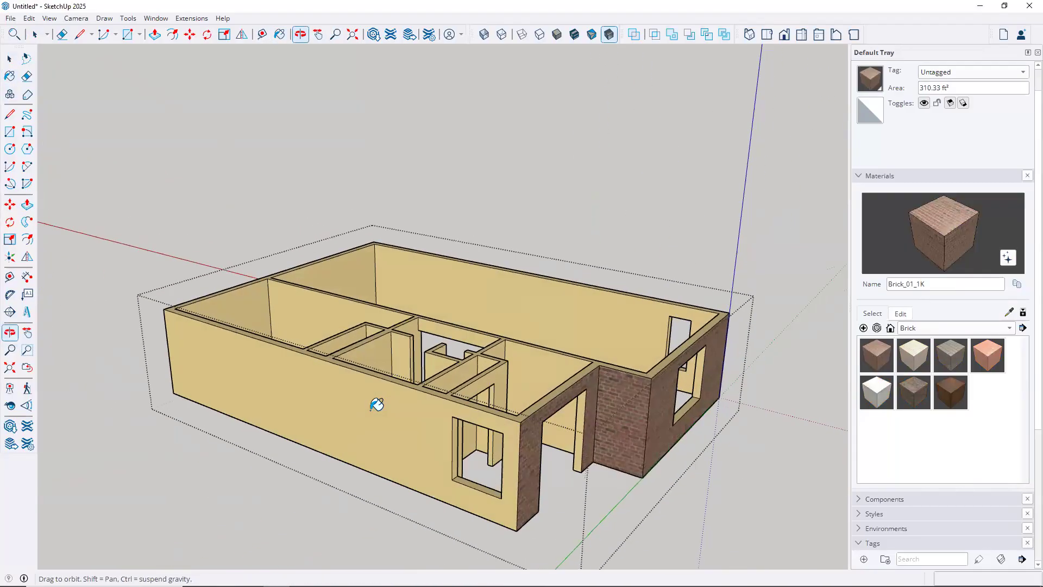
click(326, 370)
mouse_move(244, 236)
middle_down()
mouse_move(368, 284)
mouse_move(652, 326)
mouse_move(780, 315)
mouse_move(521, 371)
middle_up()
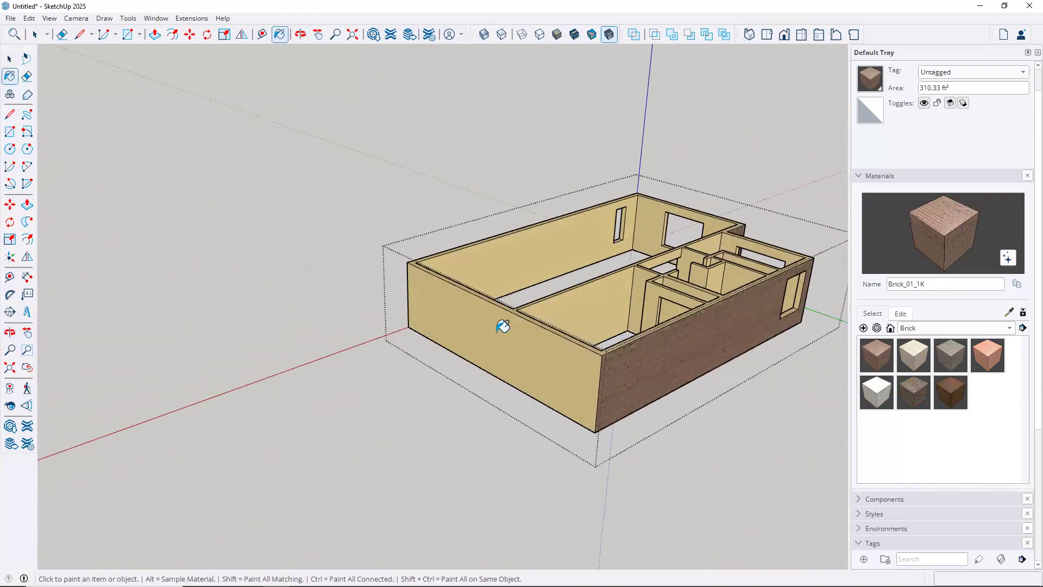
click(434, 296)
mouse_move(263, 295)
middle_down()
mouse_move(257, 311)
mouse_move(558, 337)
mouse_move(747, 310)
mouse_move(789, 284)
mouse_move(379, 311)
mouse_move(605, 442)
mouse_move(663, 405)
mouse_move(635, 463)
middle_up()
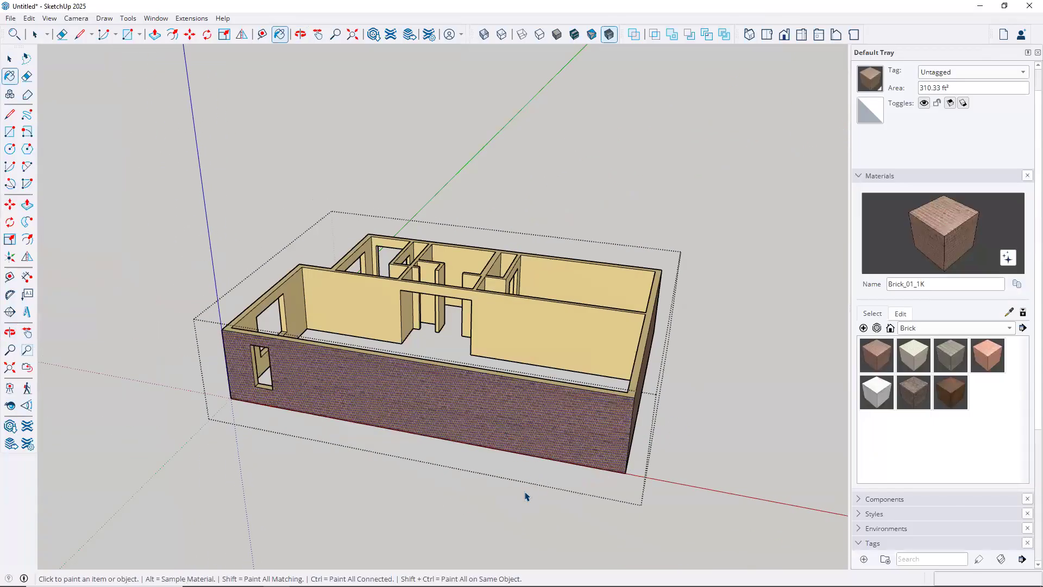
key(space)
Clear the selection and paint the interior walls C02_Golden_Beige from Solid Colors
click(704, 497)
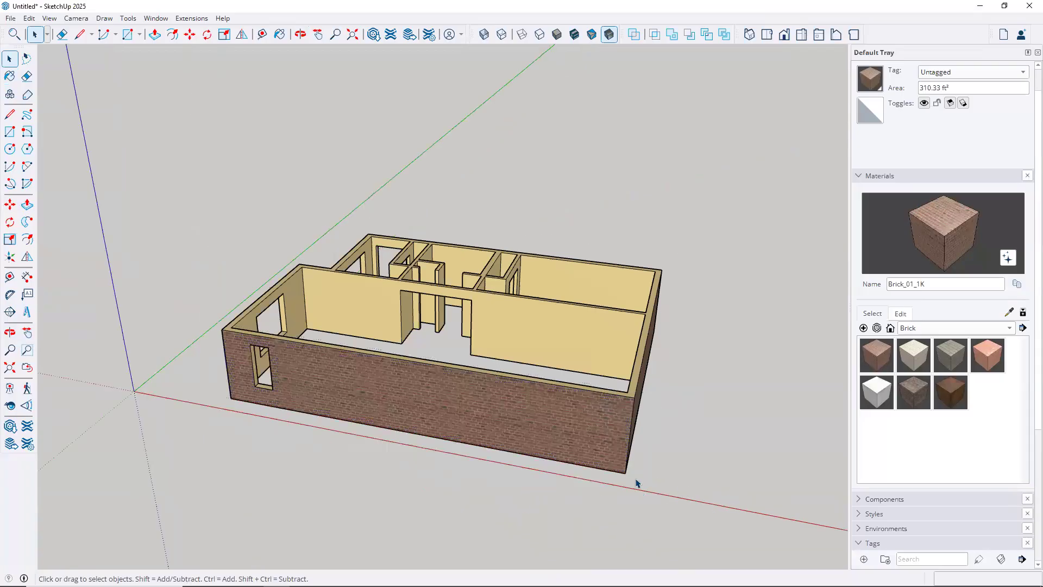
scroll(608, 451, up, 3)
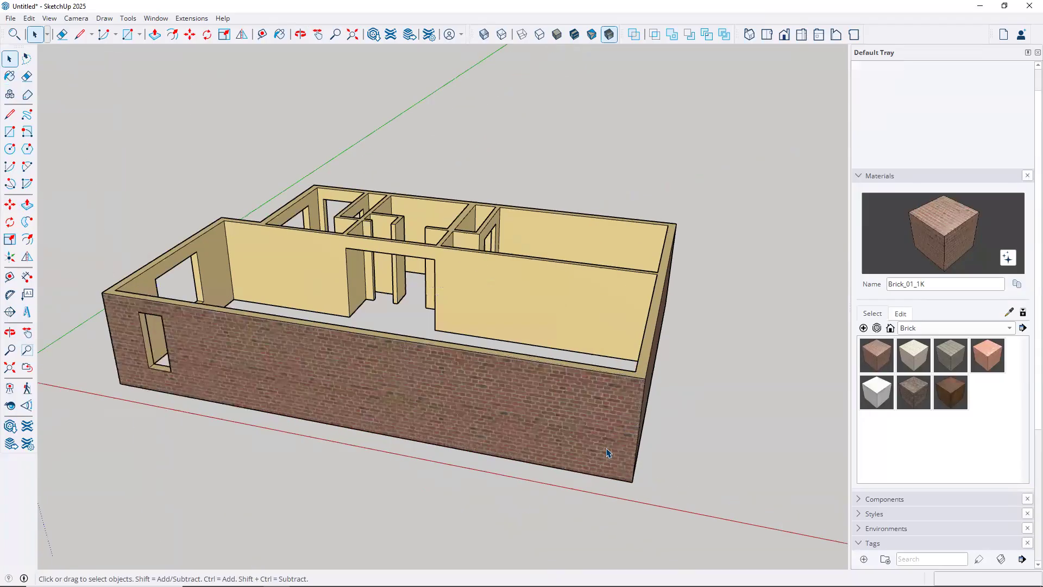
scroll(608, 452, up, 1)
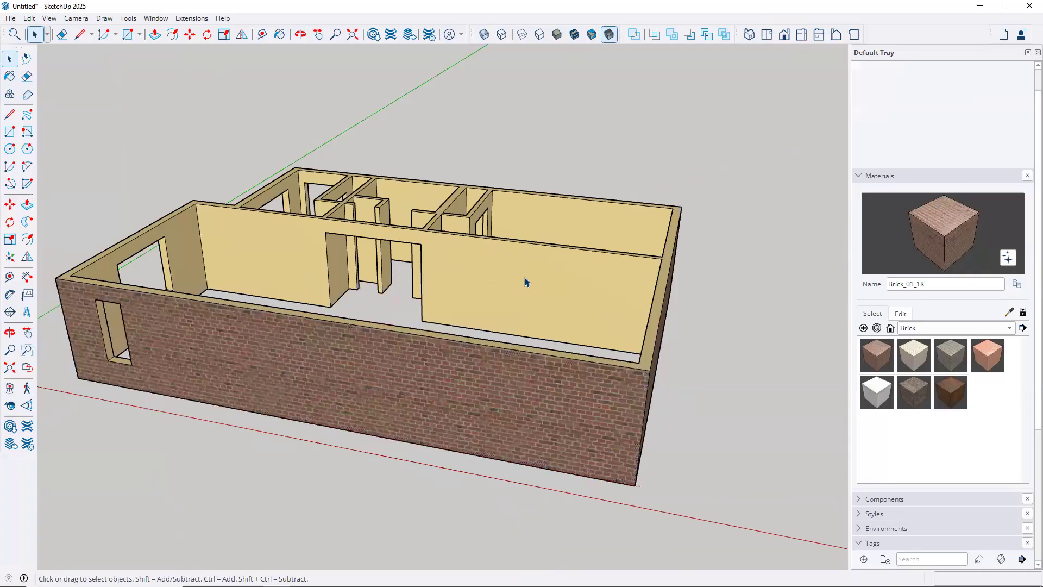
click(1009, 328)
click(940, 409)
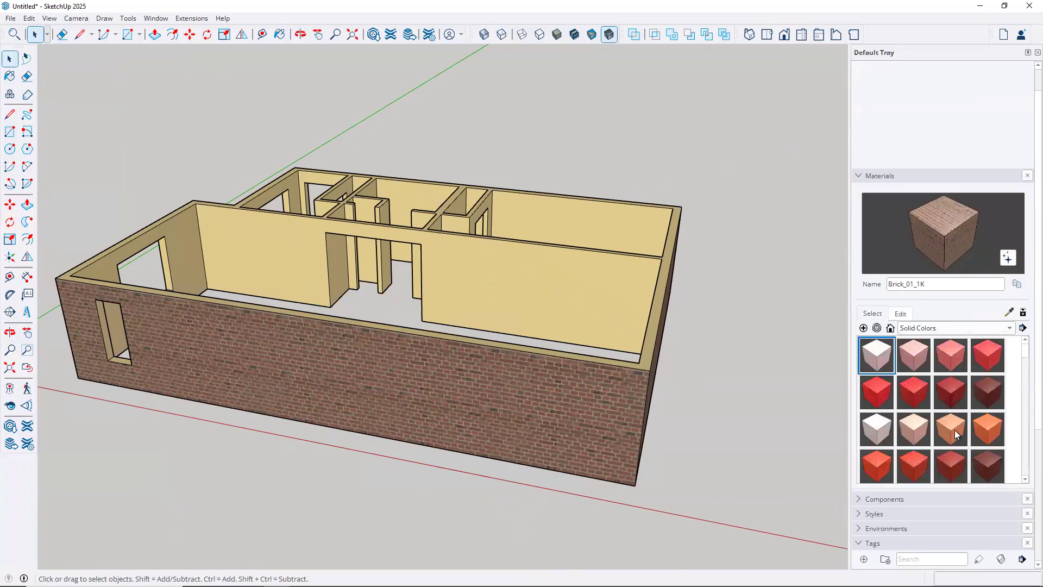
scroll(955, 433, down, 1)
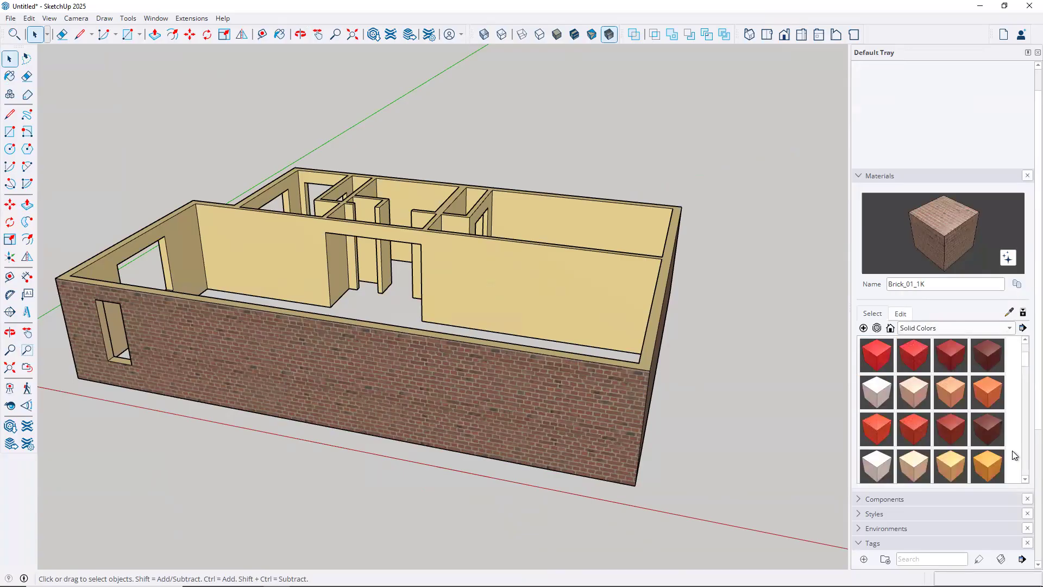
click(914, 464)
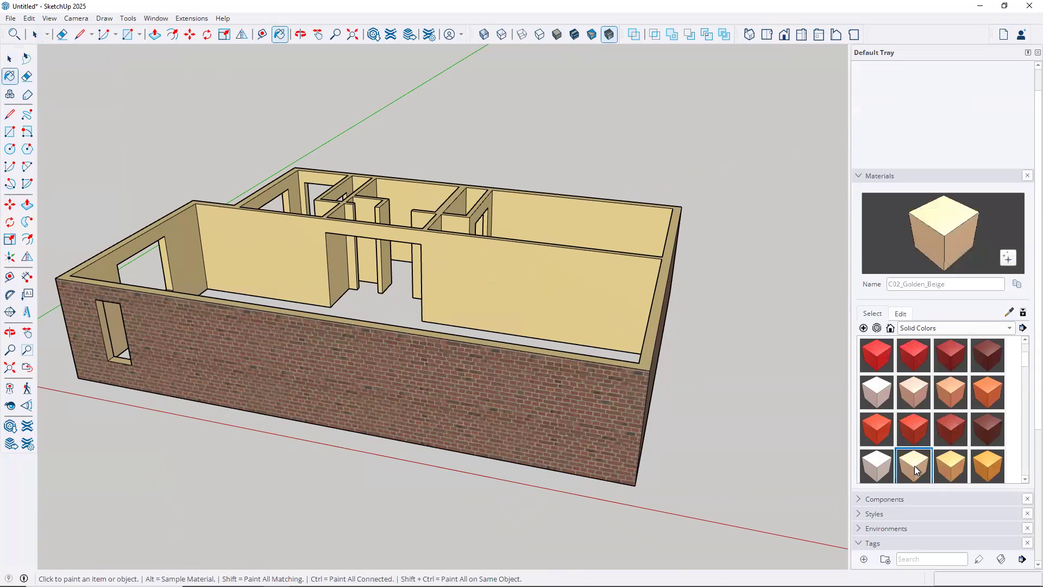
click(630, 264)
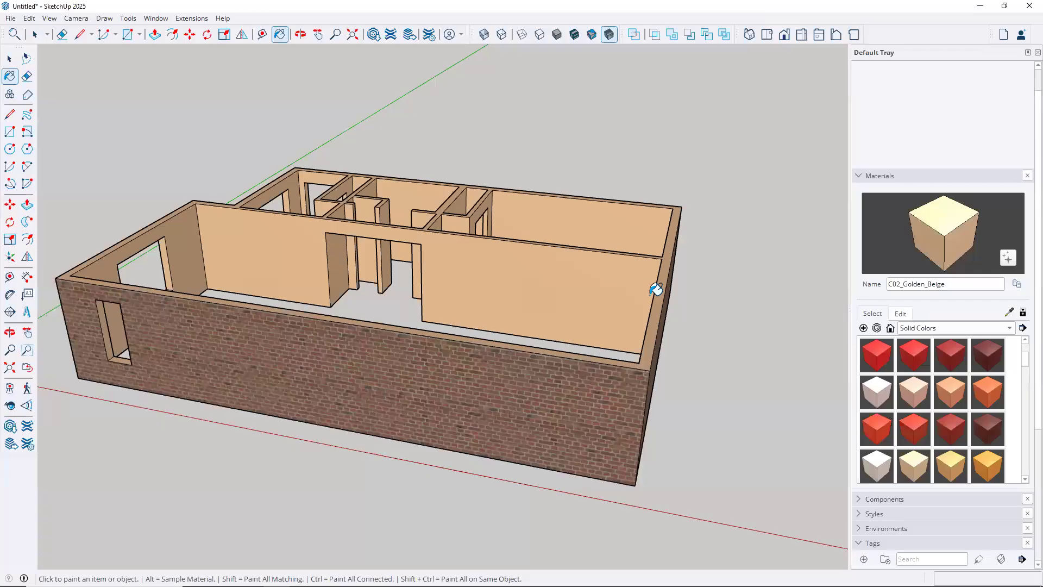
mouse_move(674, 308)
middle_down()
mouse_move(645, 282)
mouse_move(584, 291)
mouse_move(575, 313)
middle_up()
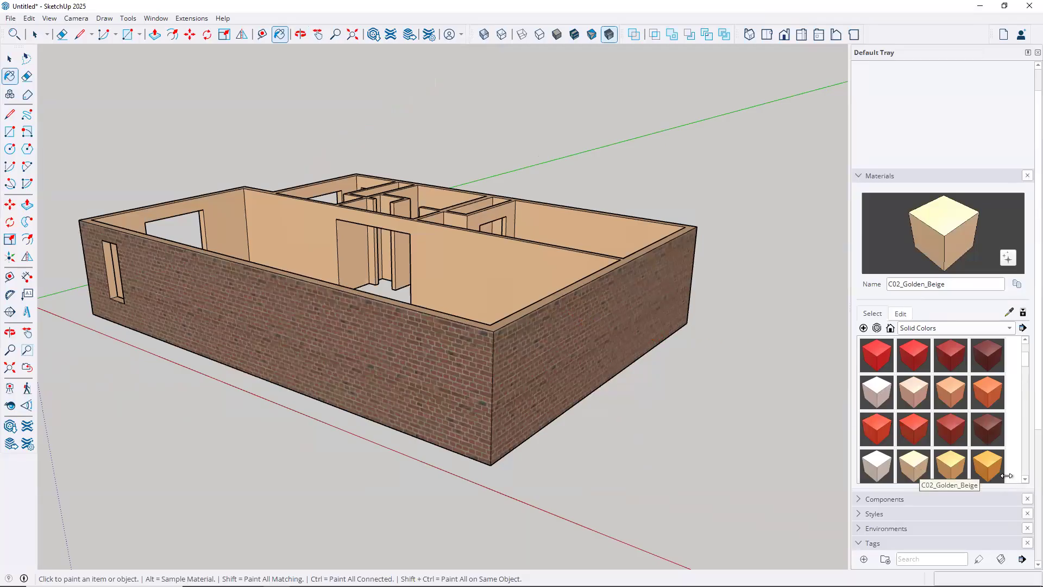
Repaint the interior walls with C01_Vanilla_Cream instead
scroll(1024, 478, down, 1)
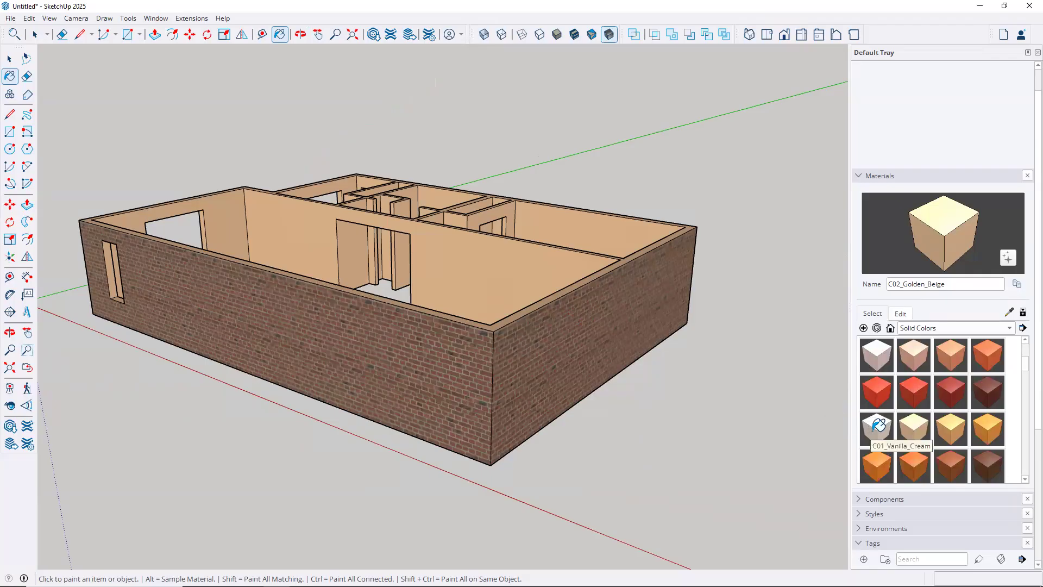
click(877, 426)
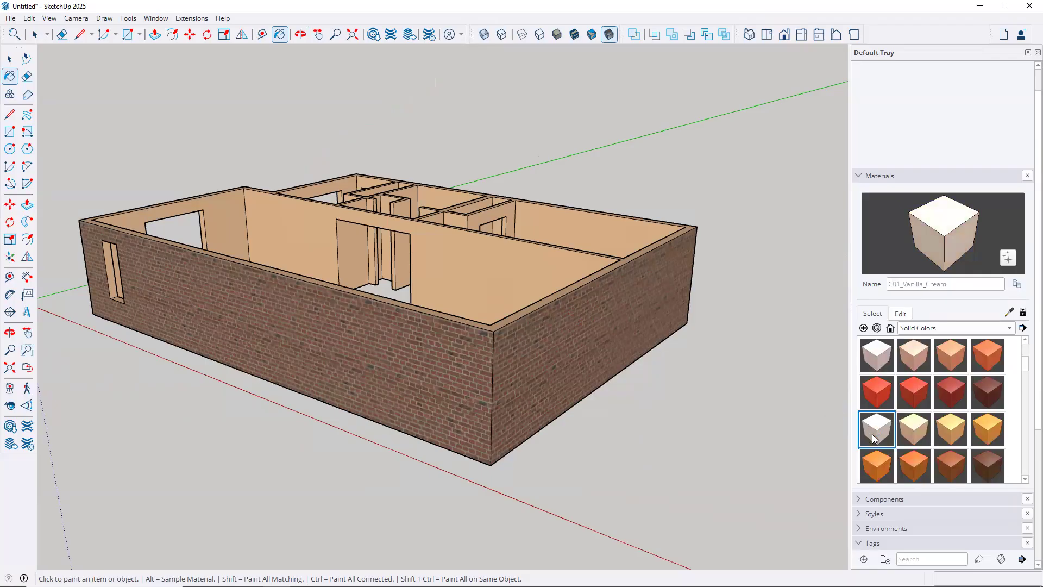
click(549, 249)
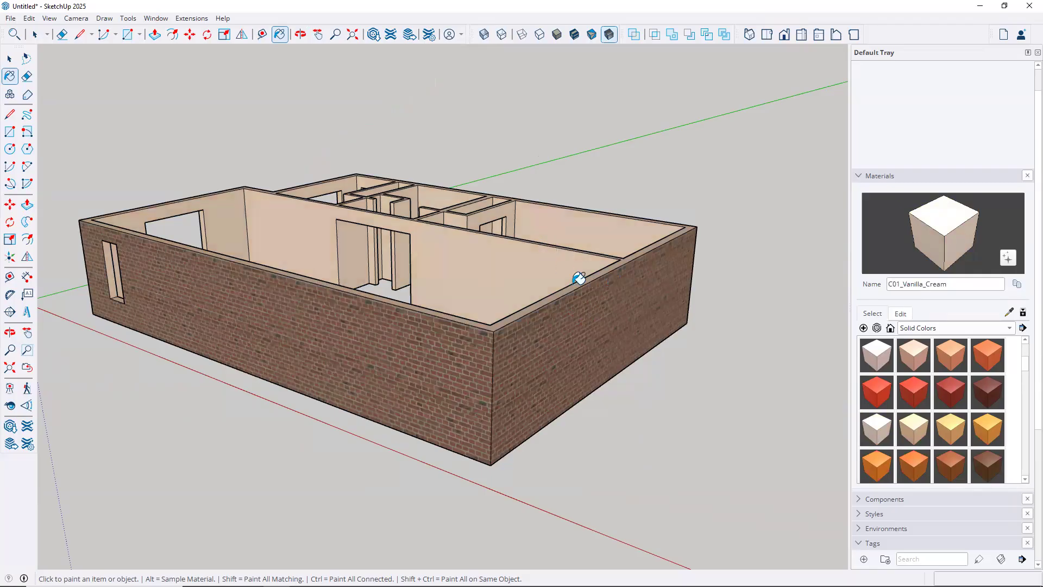
shift+middle_drag(418, 261, 626, 429)
drag(646, 431, 668, 365)
key(b)
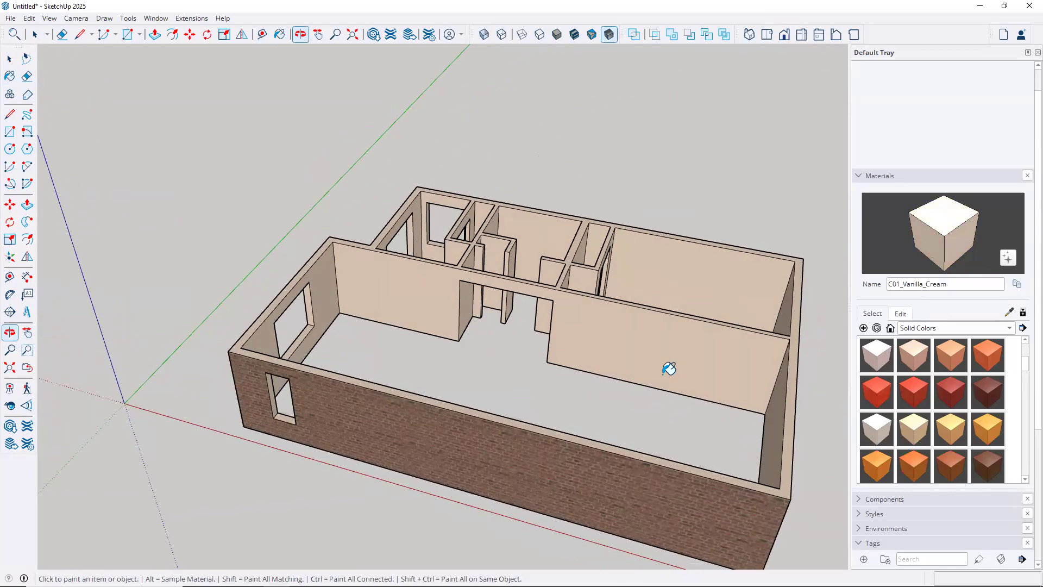
key(space)
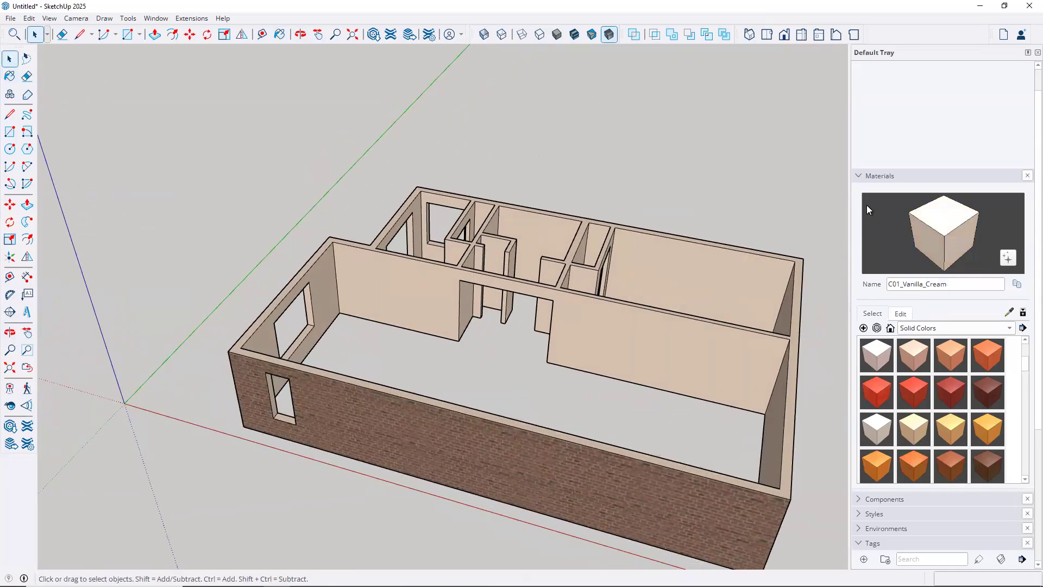
Turn on the 3DBase tag and orbit to inspect the concrete slab under the walls
click(858, 175)
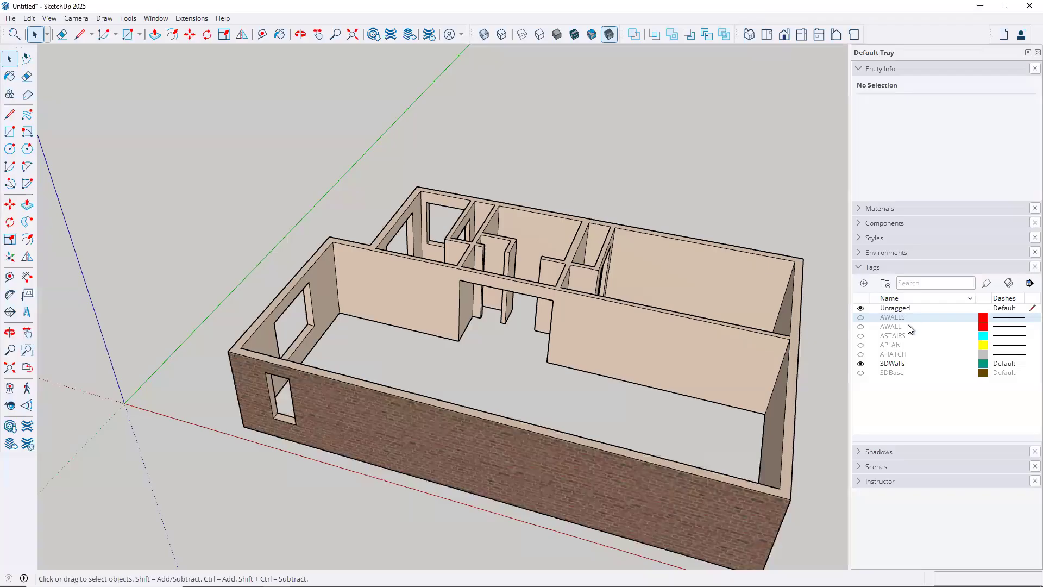
click(860, 373)
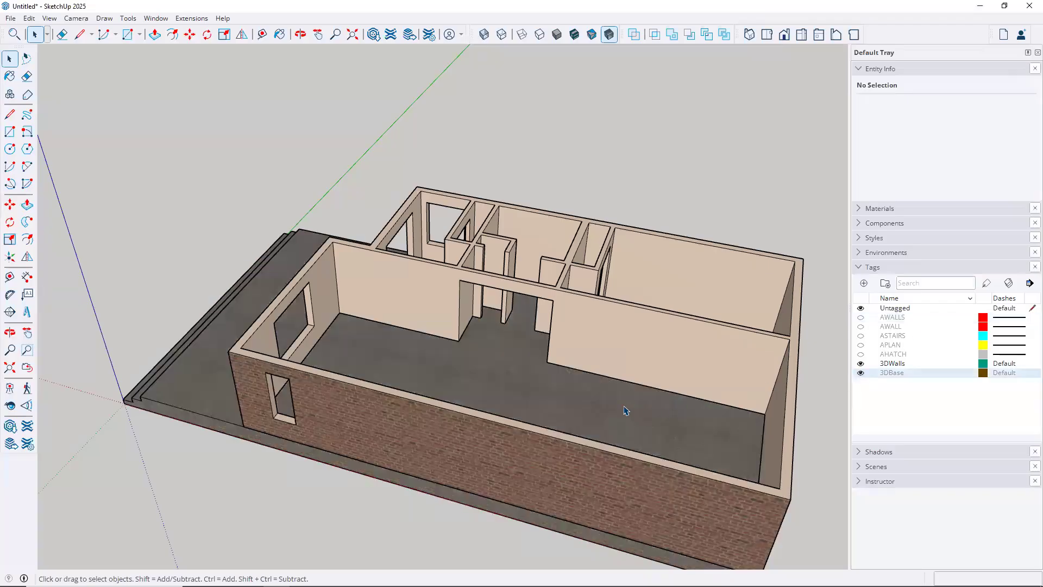
middle_drag(473, 394, 725, 231)
scroll(525, 283, down, 2)
middle_drag(554, 269, 566, 357)
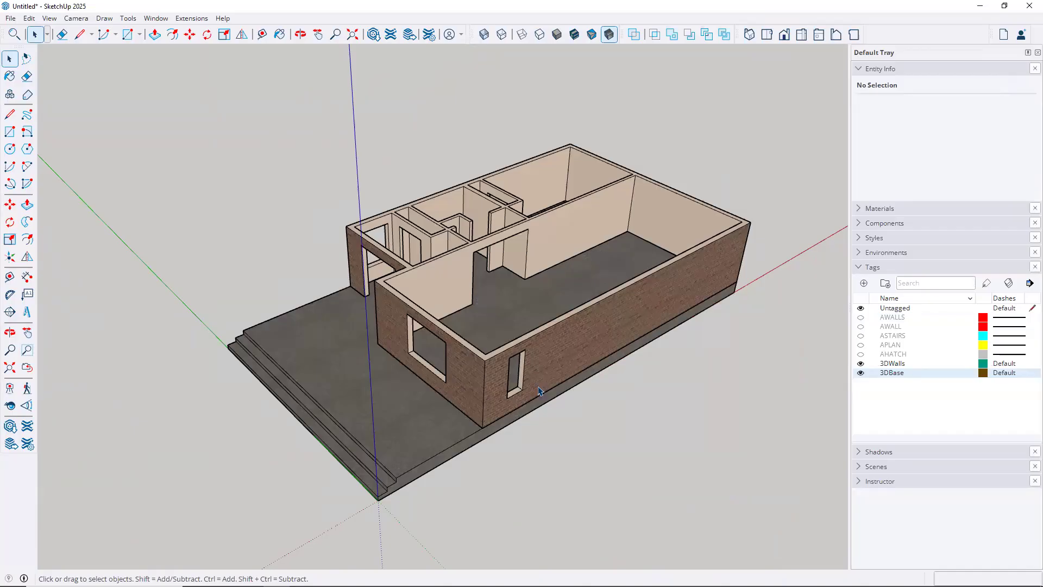
scroll(514, 387, up, 5)
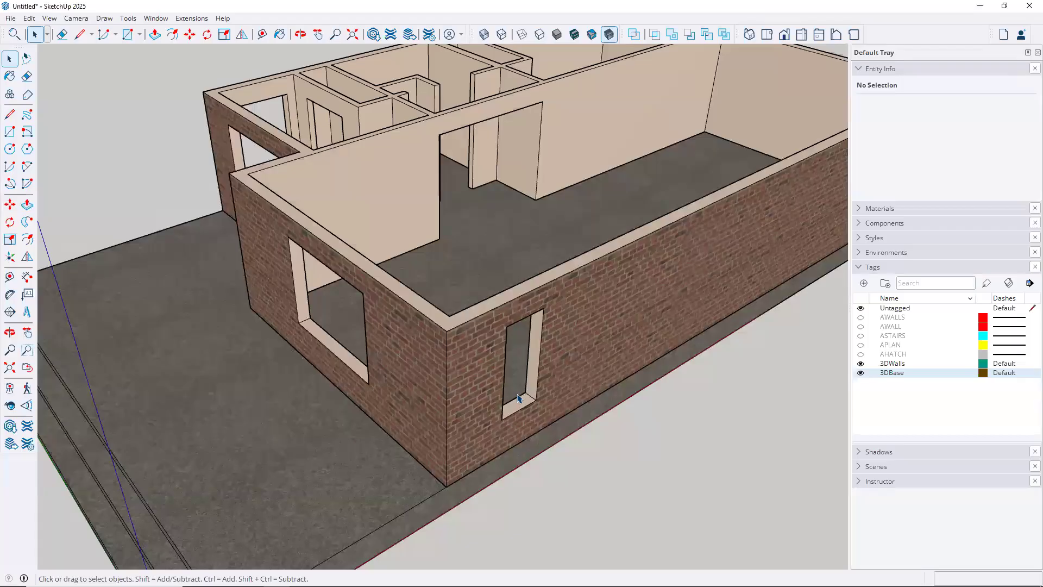
scroll(518, 398, down, 6)
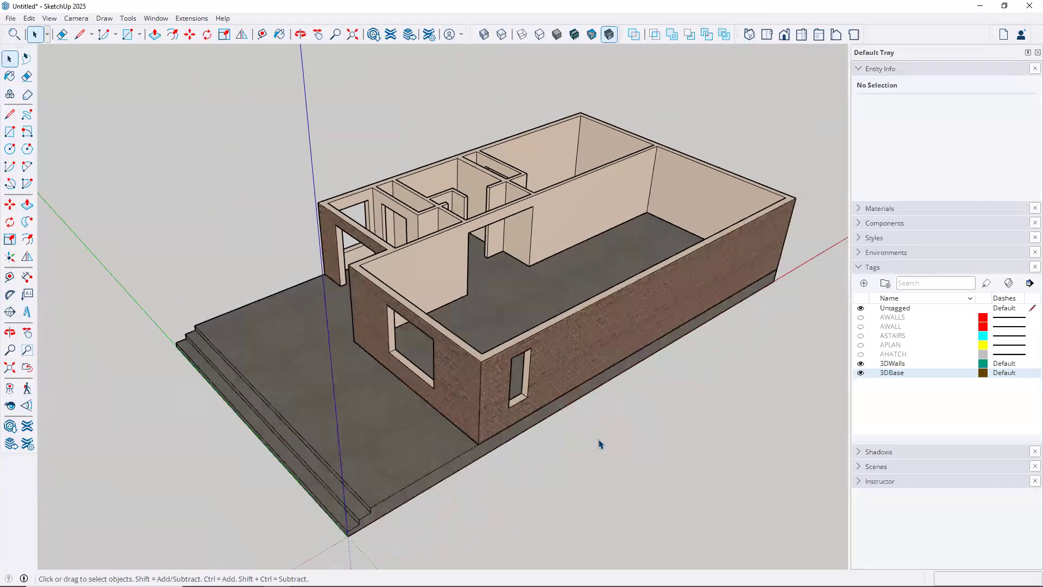